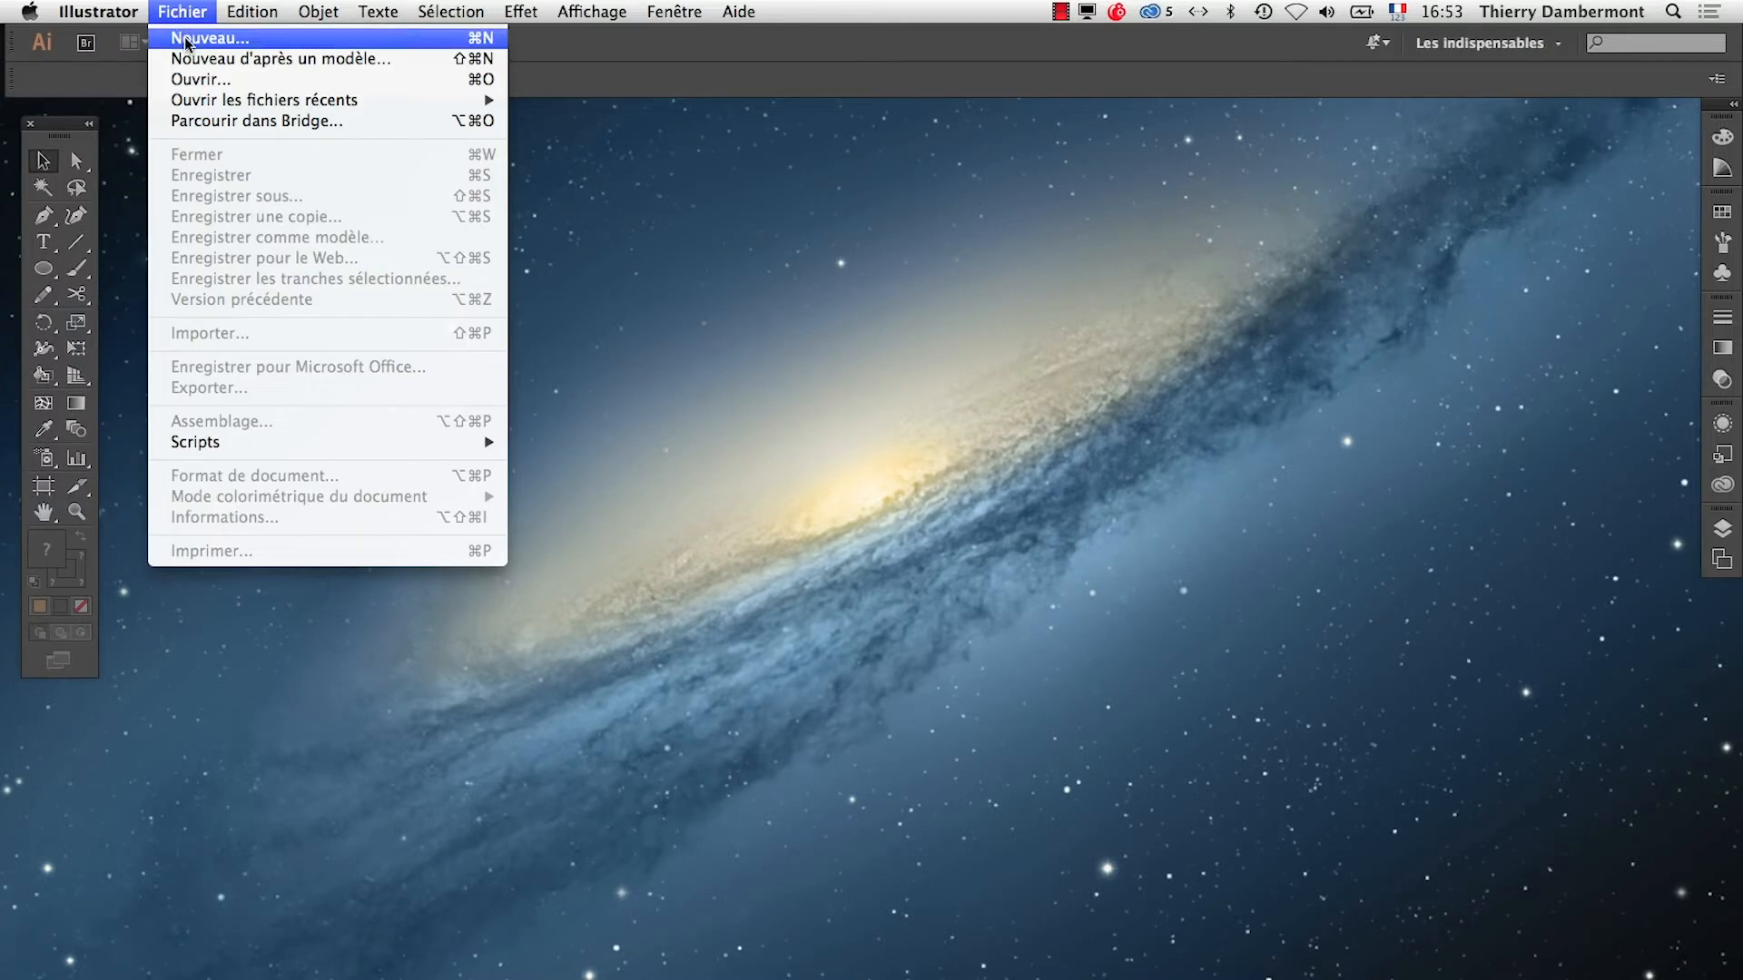
Create a new single-artboard A4 landscape document, 297 × 210 mm, in RVB mode at 300 ppp
left_click(188, 36)
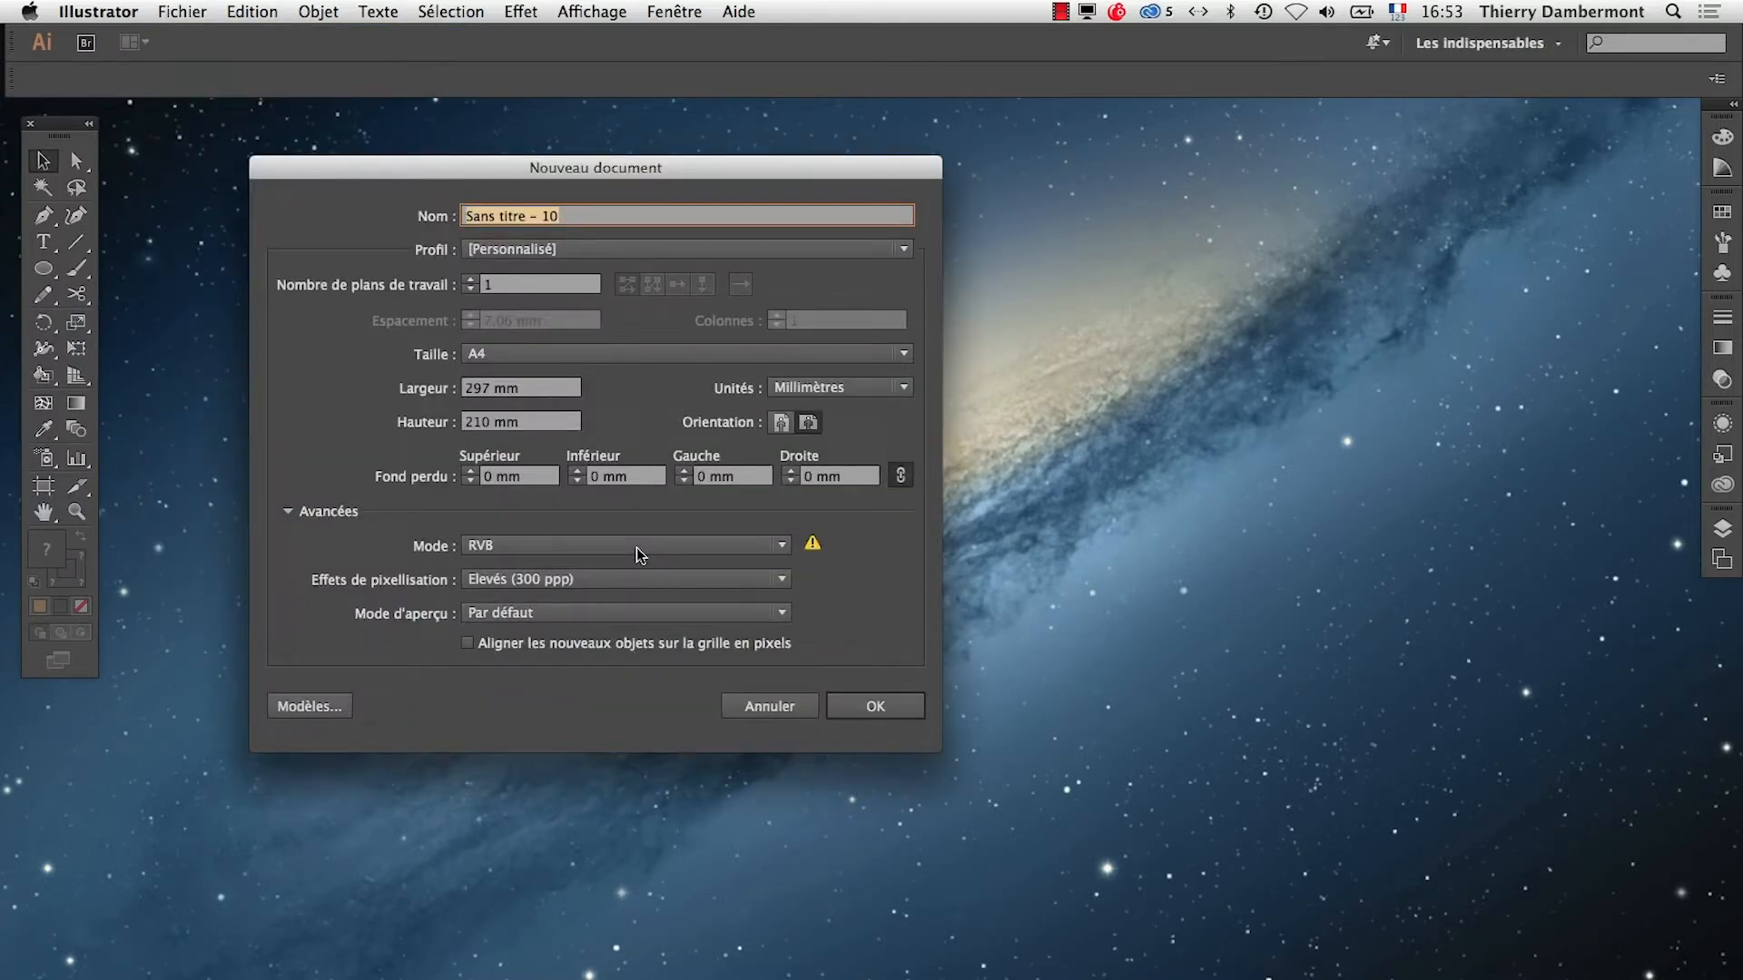
left_click(874, 708)
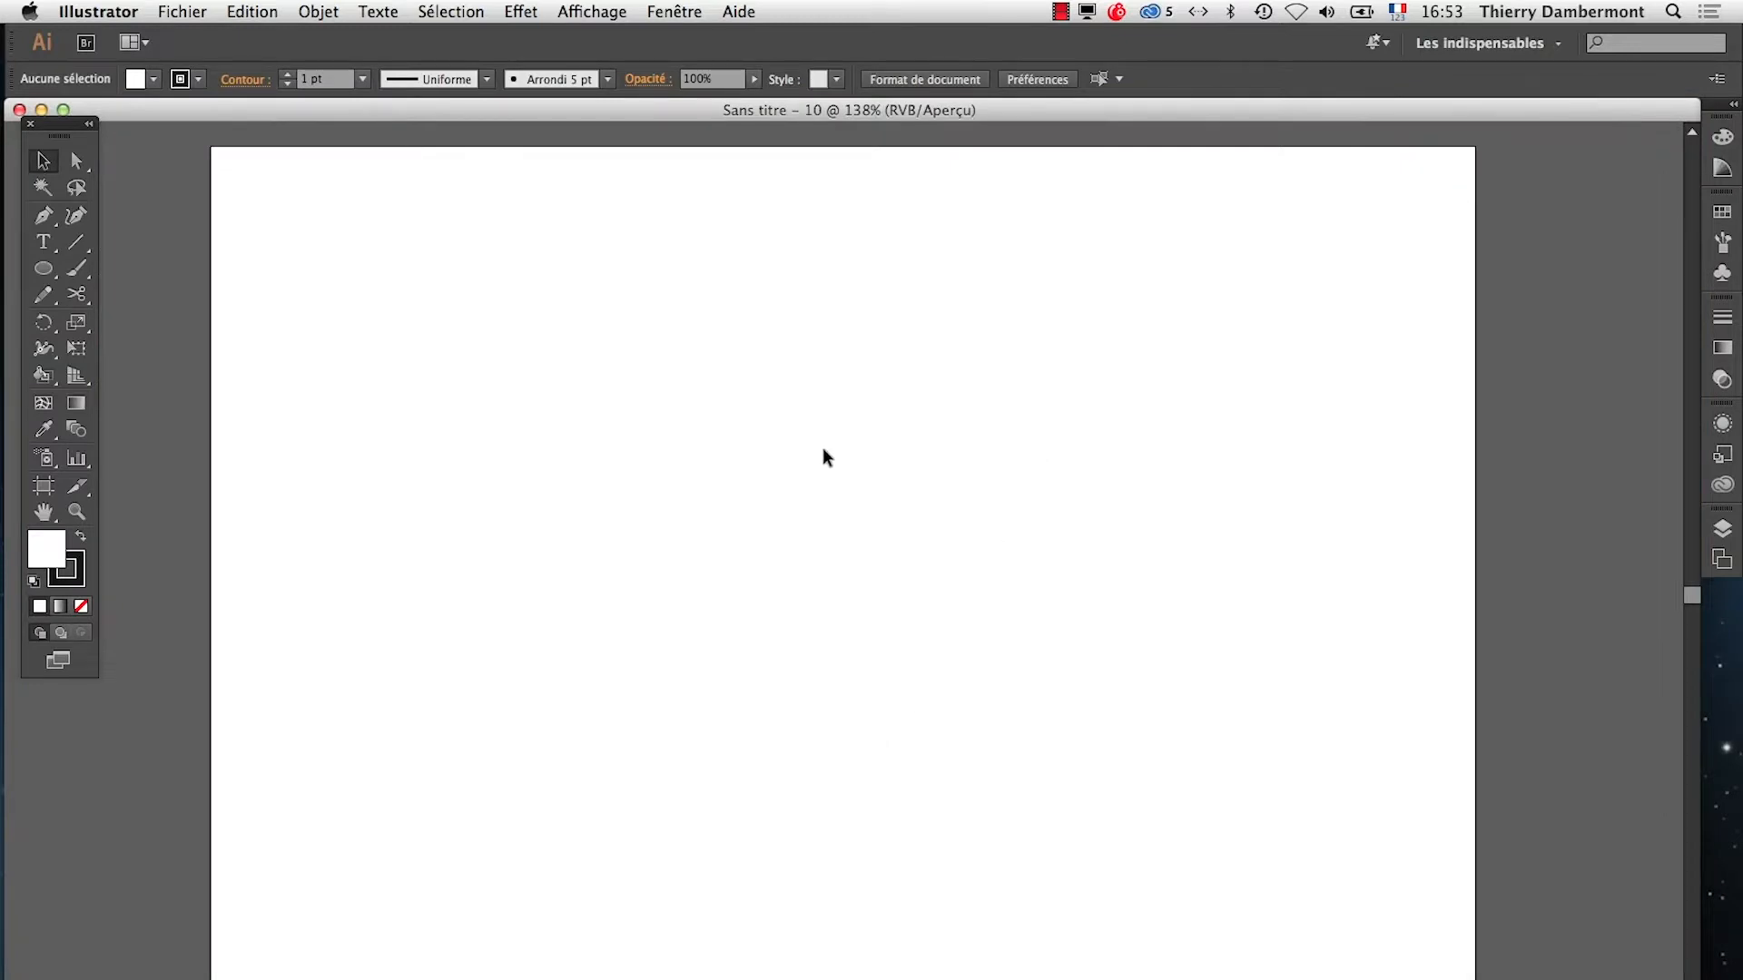
Display the brushes (Formes) as a separate floating palette, enlarged to list all brushes and placed over the artboard's right edge
left_click(1722, 241)
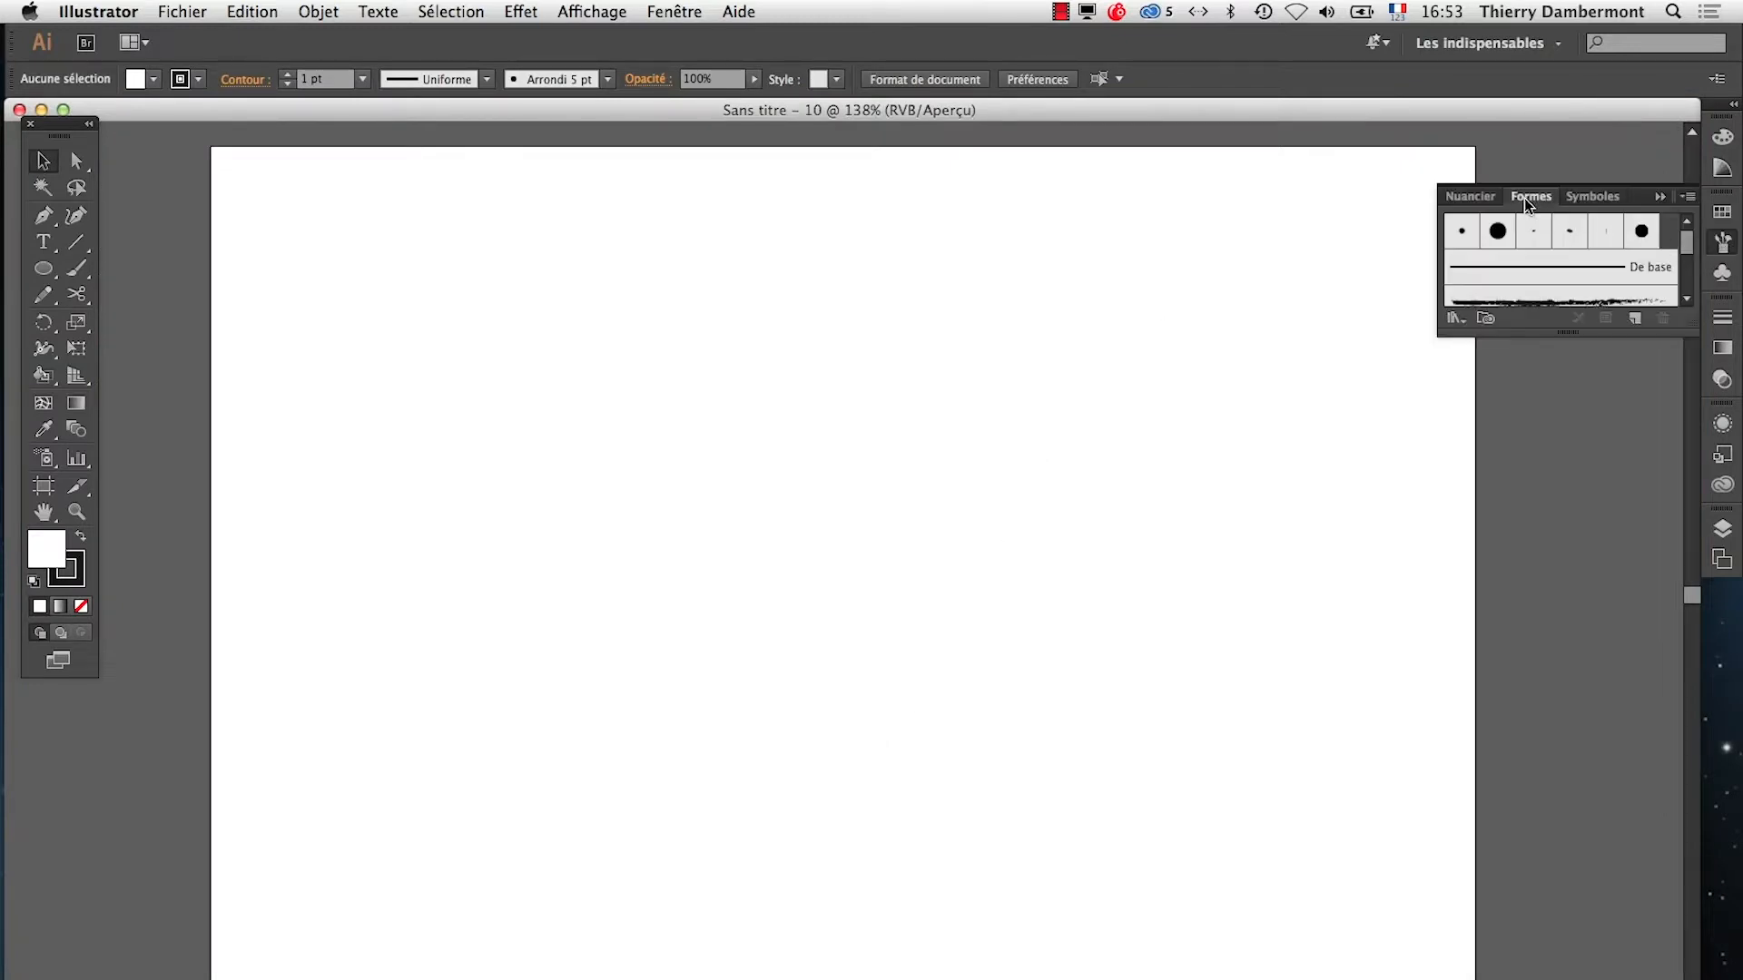
left_click_drag(1529, 202, 1312, 191)
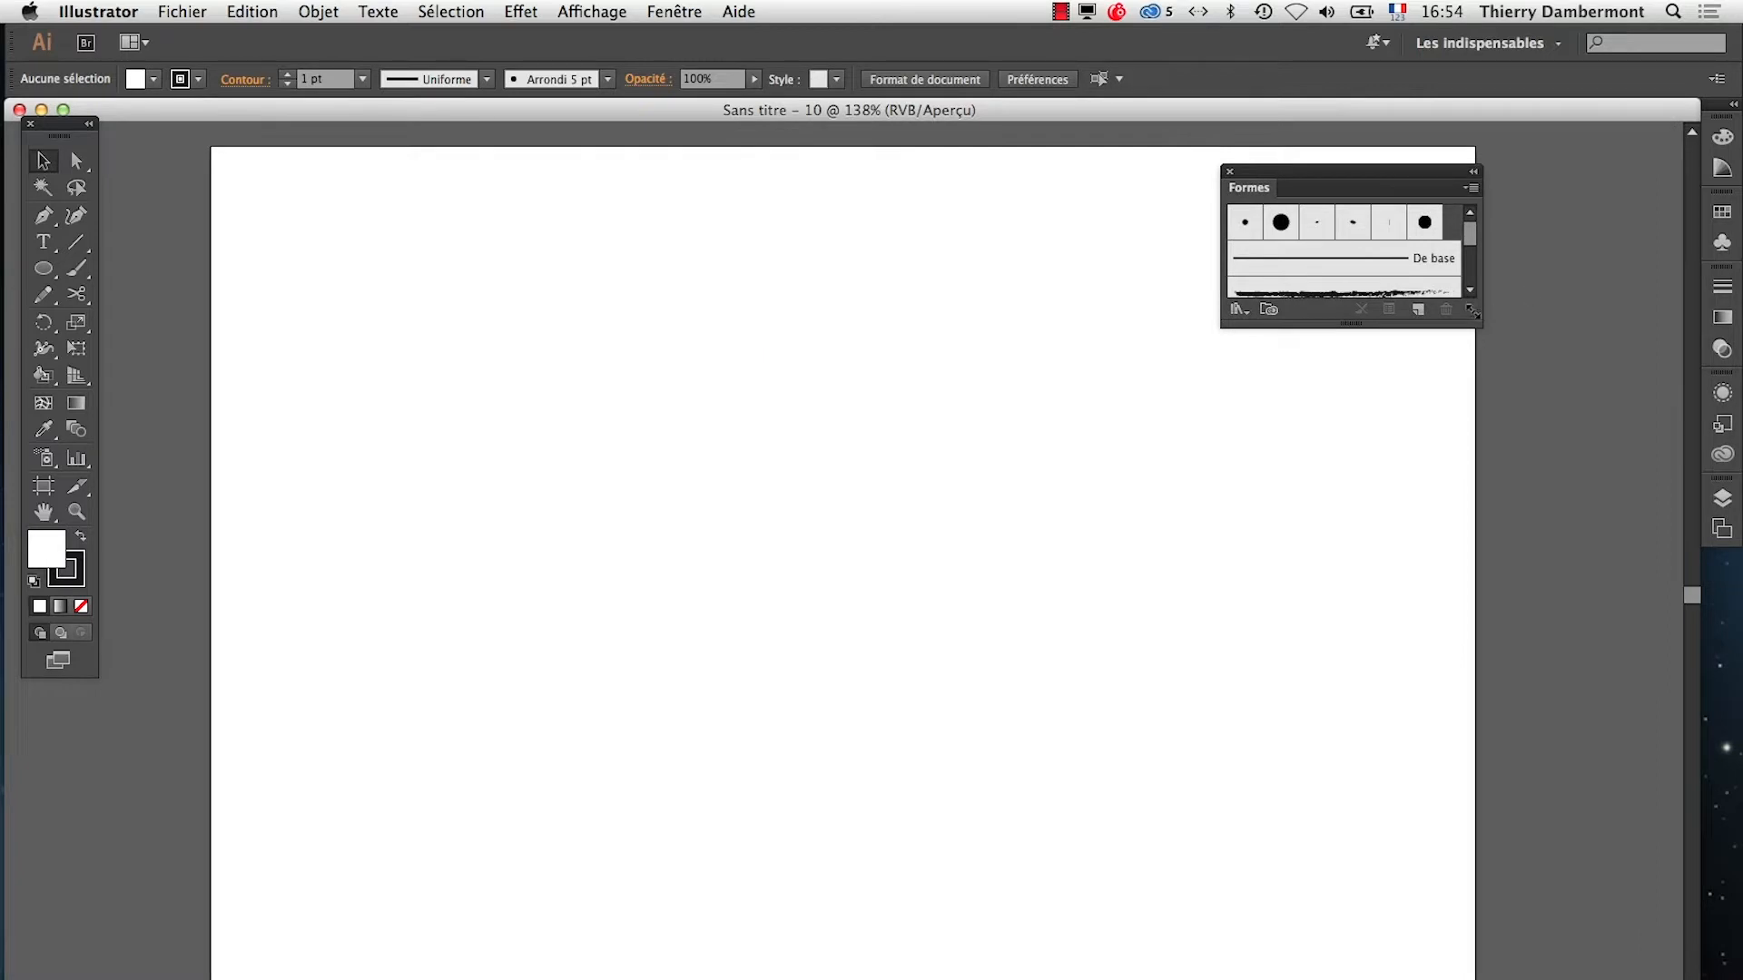
left_click_drag(1473, 312, 1479, 595)
left_click_drag(1280, 173, 1428, 173)
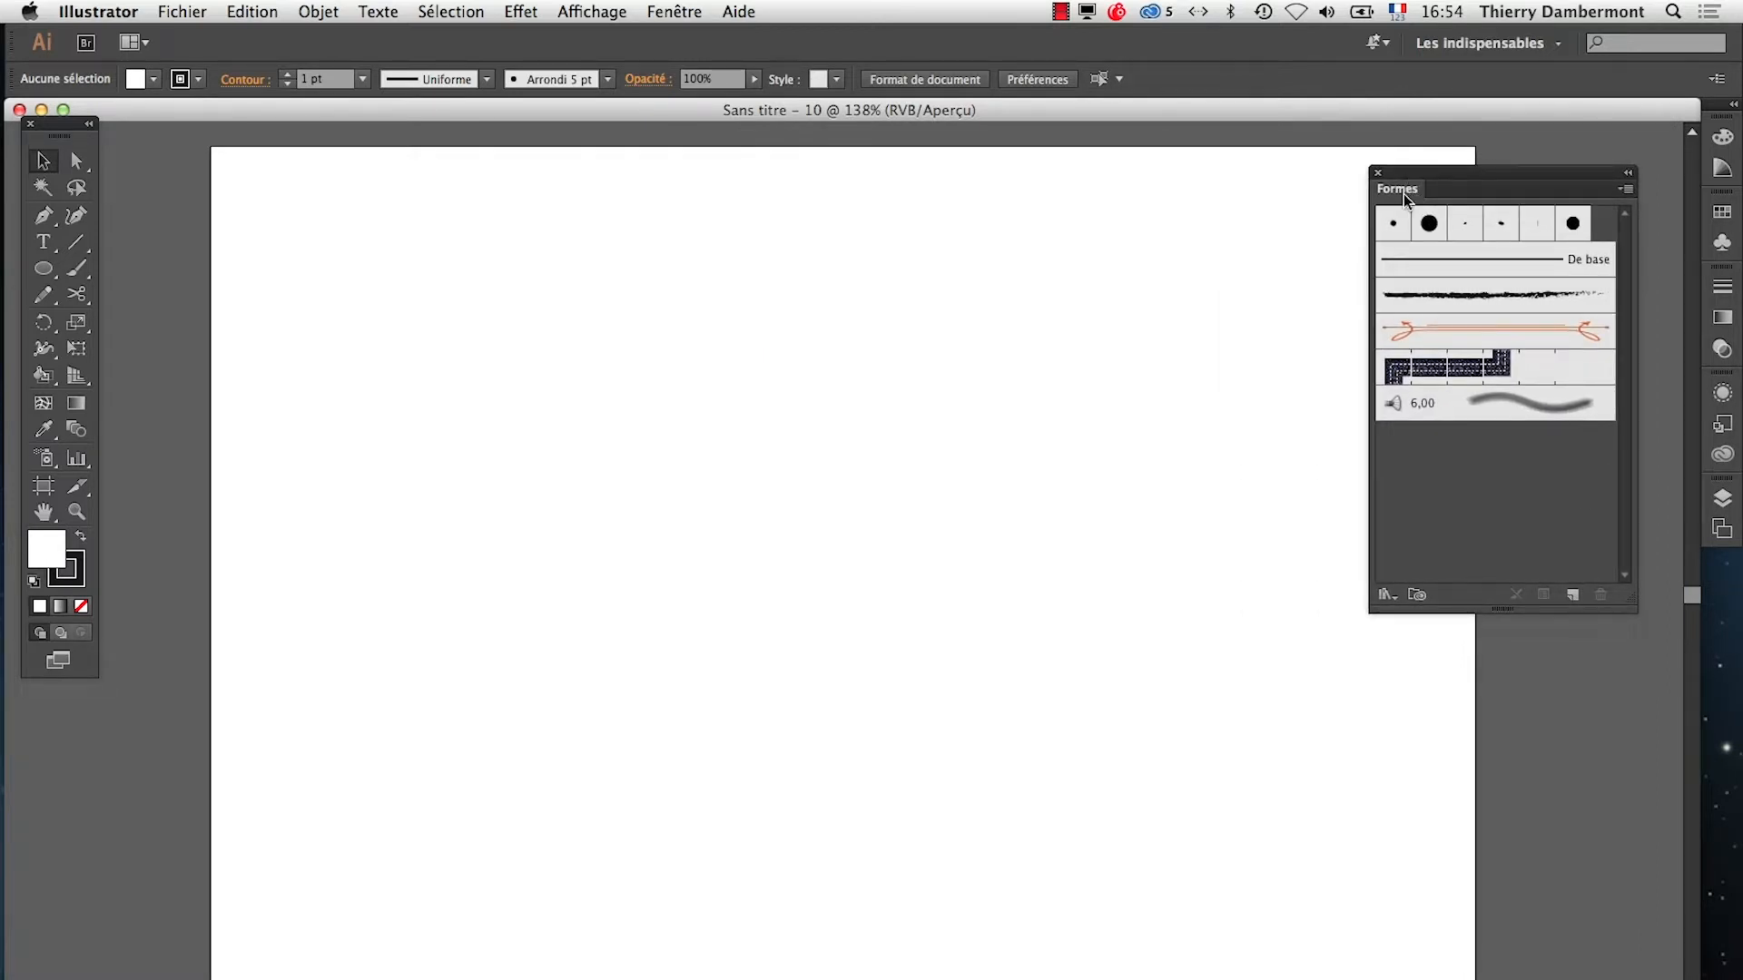
Draw a horizontal straight line about 63 mm long in the left part of the artboard
left_click(42, 216)
left_click(67, 246)
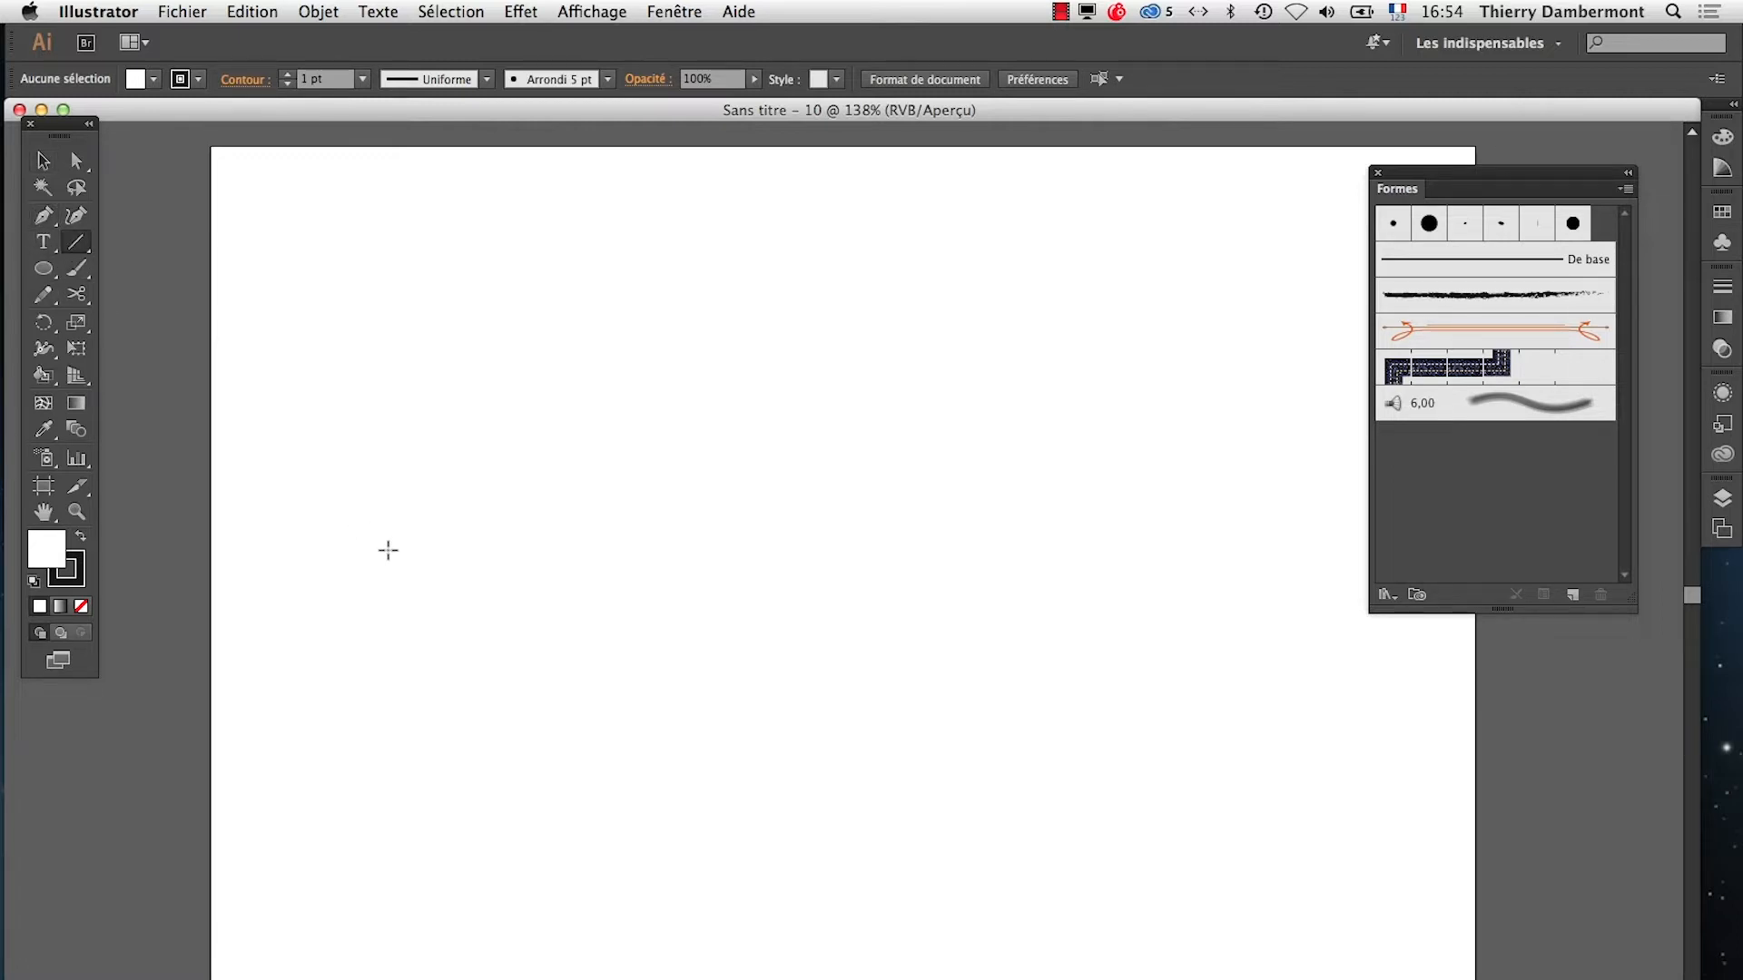
left_click_drag(308, 560, 573, 563)
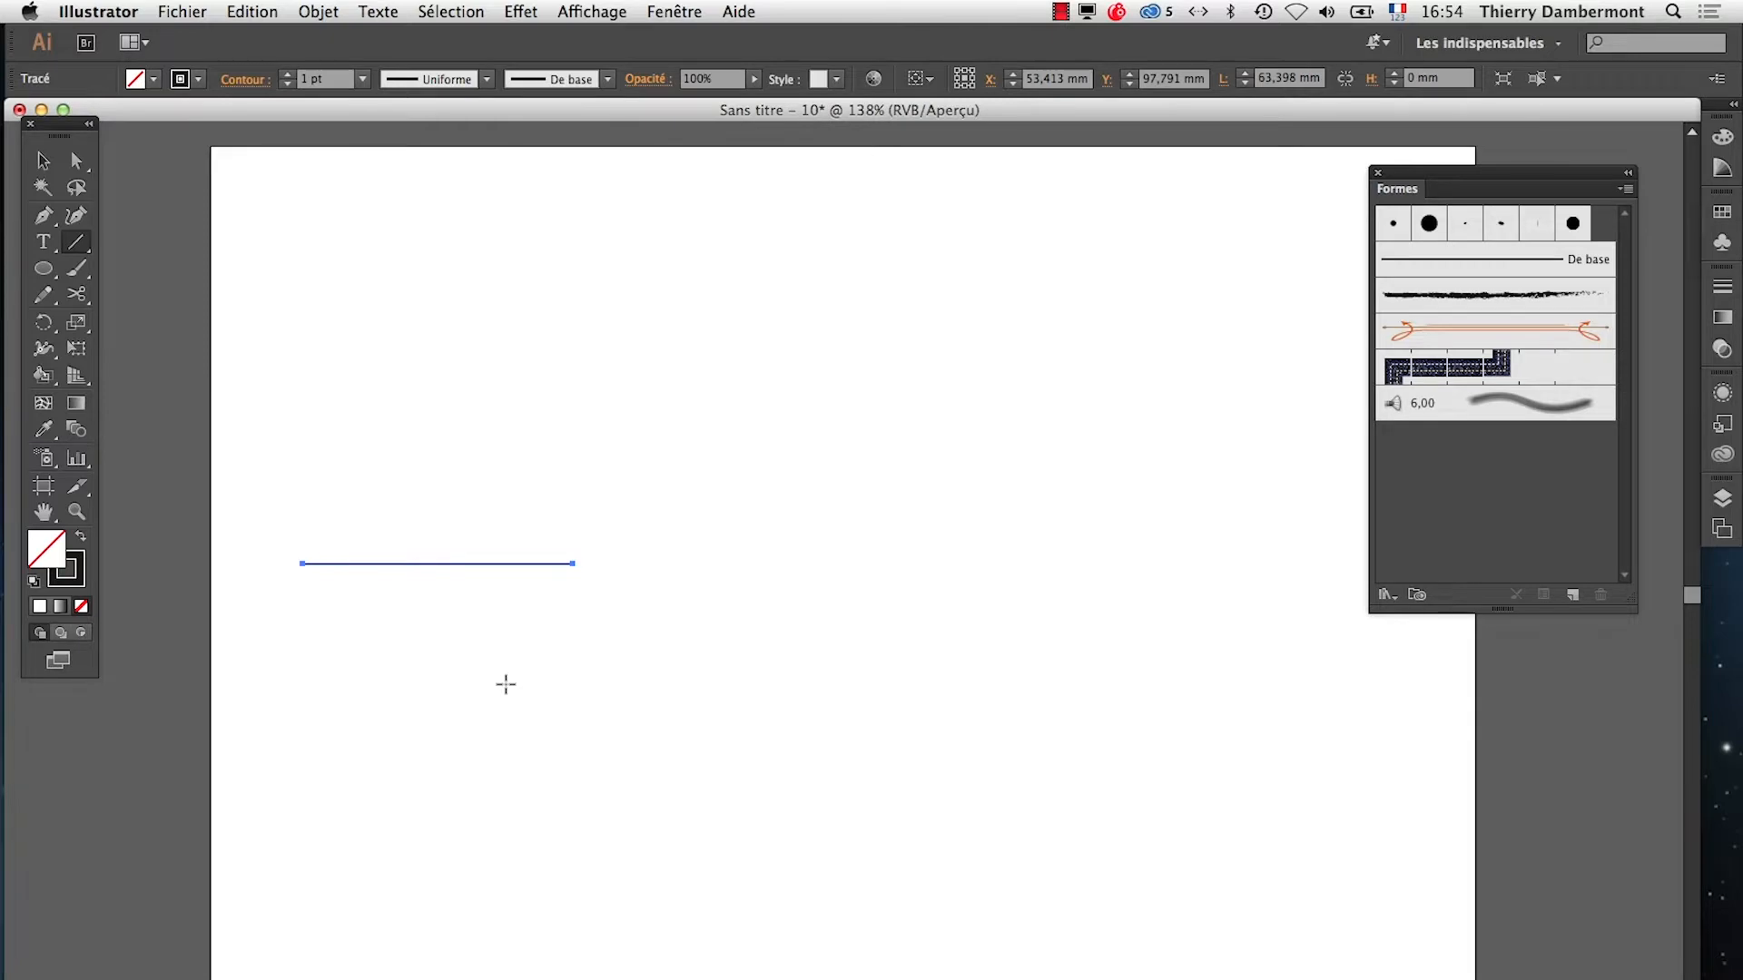
Display the stroke settings (Contour) as a floating palette with all options shown, placed close to the line
left_click(640, 10)
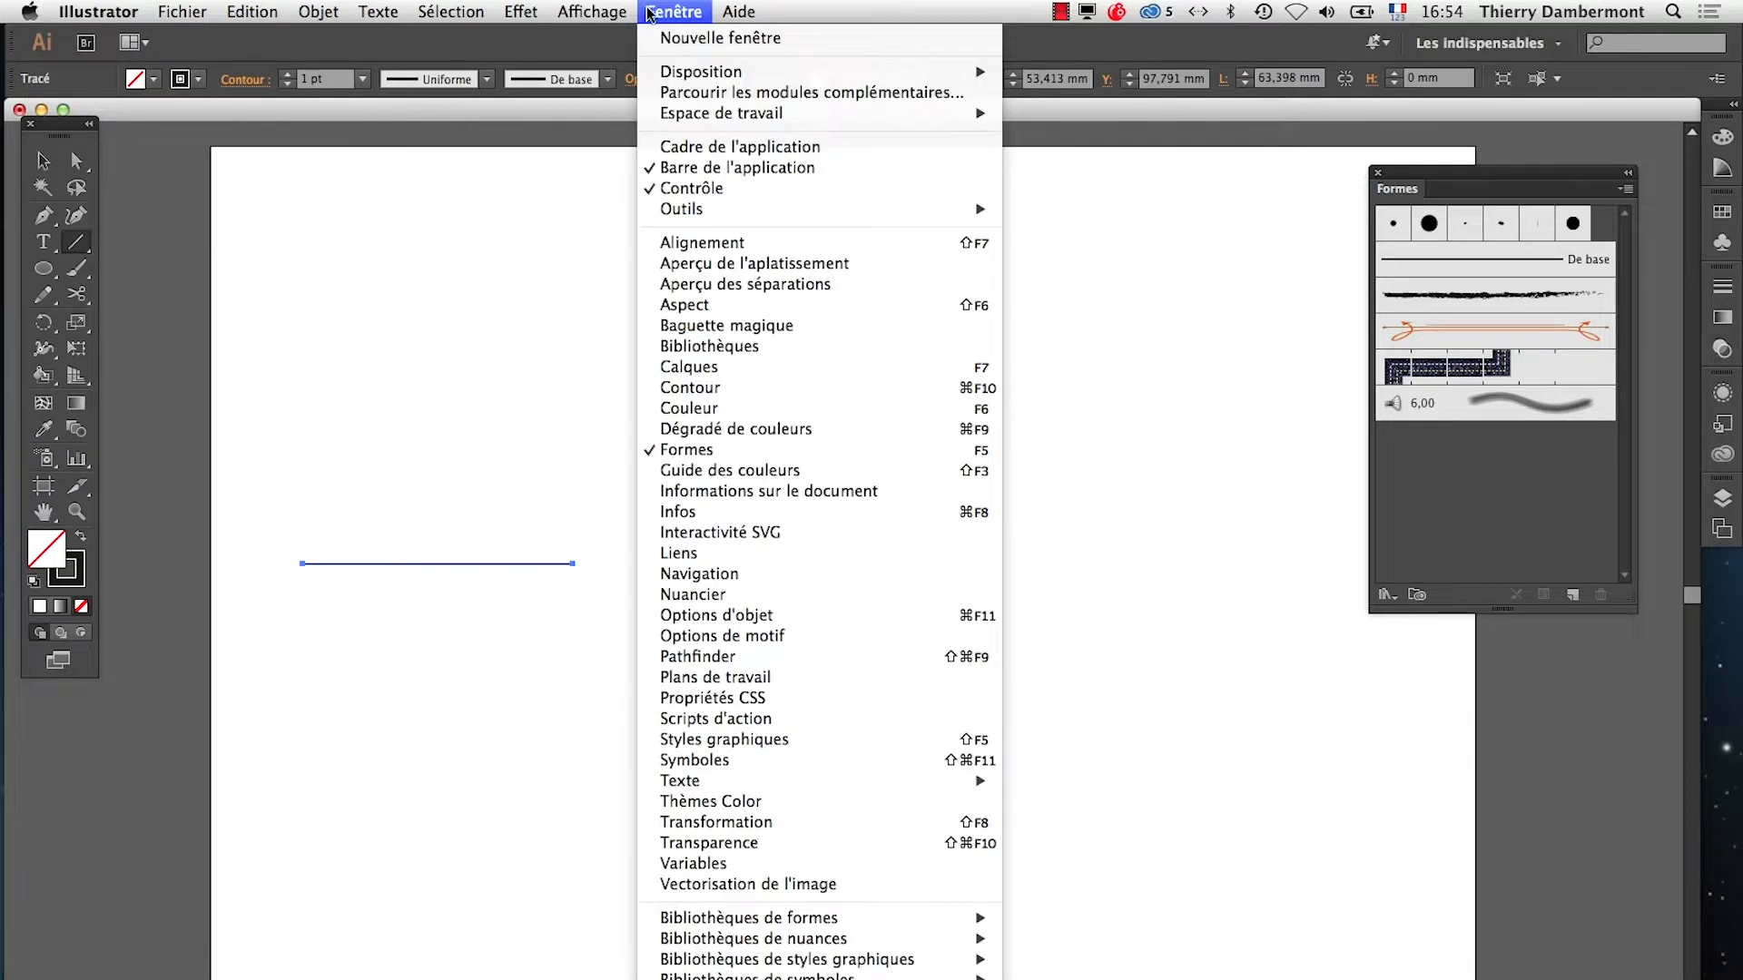
left_click(721, 392)
left_click_drag(1466, 271, 885, 370)
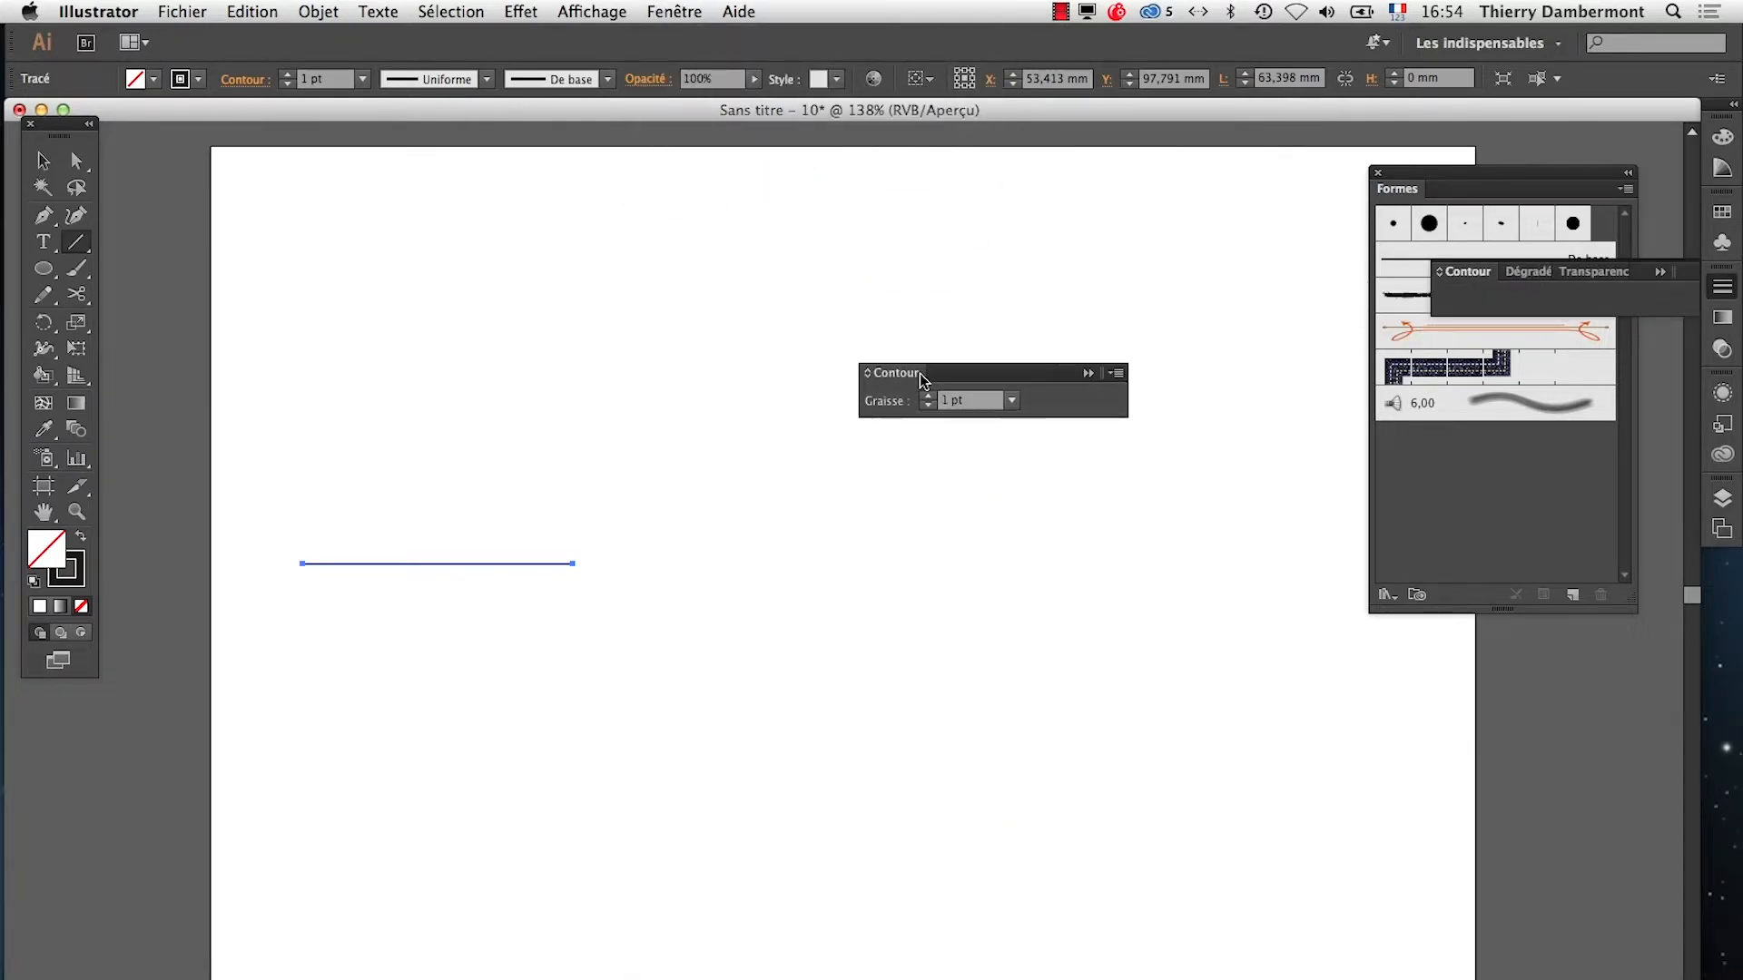
left_click(1718, 315)
left_click(1660, 271)
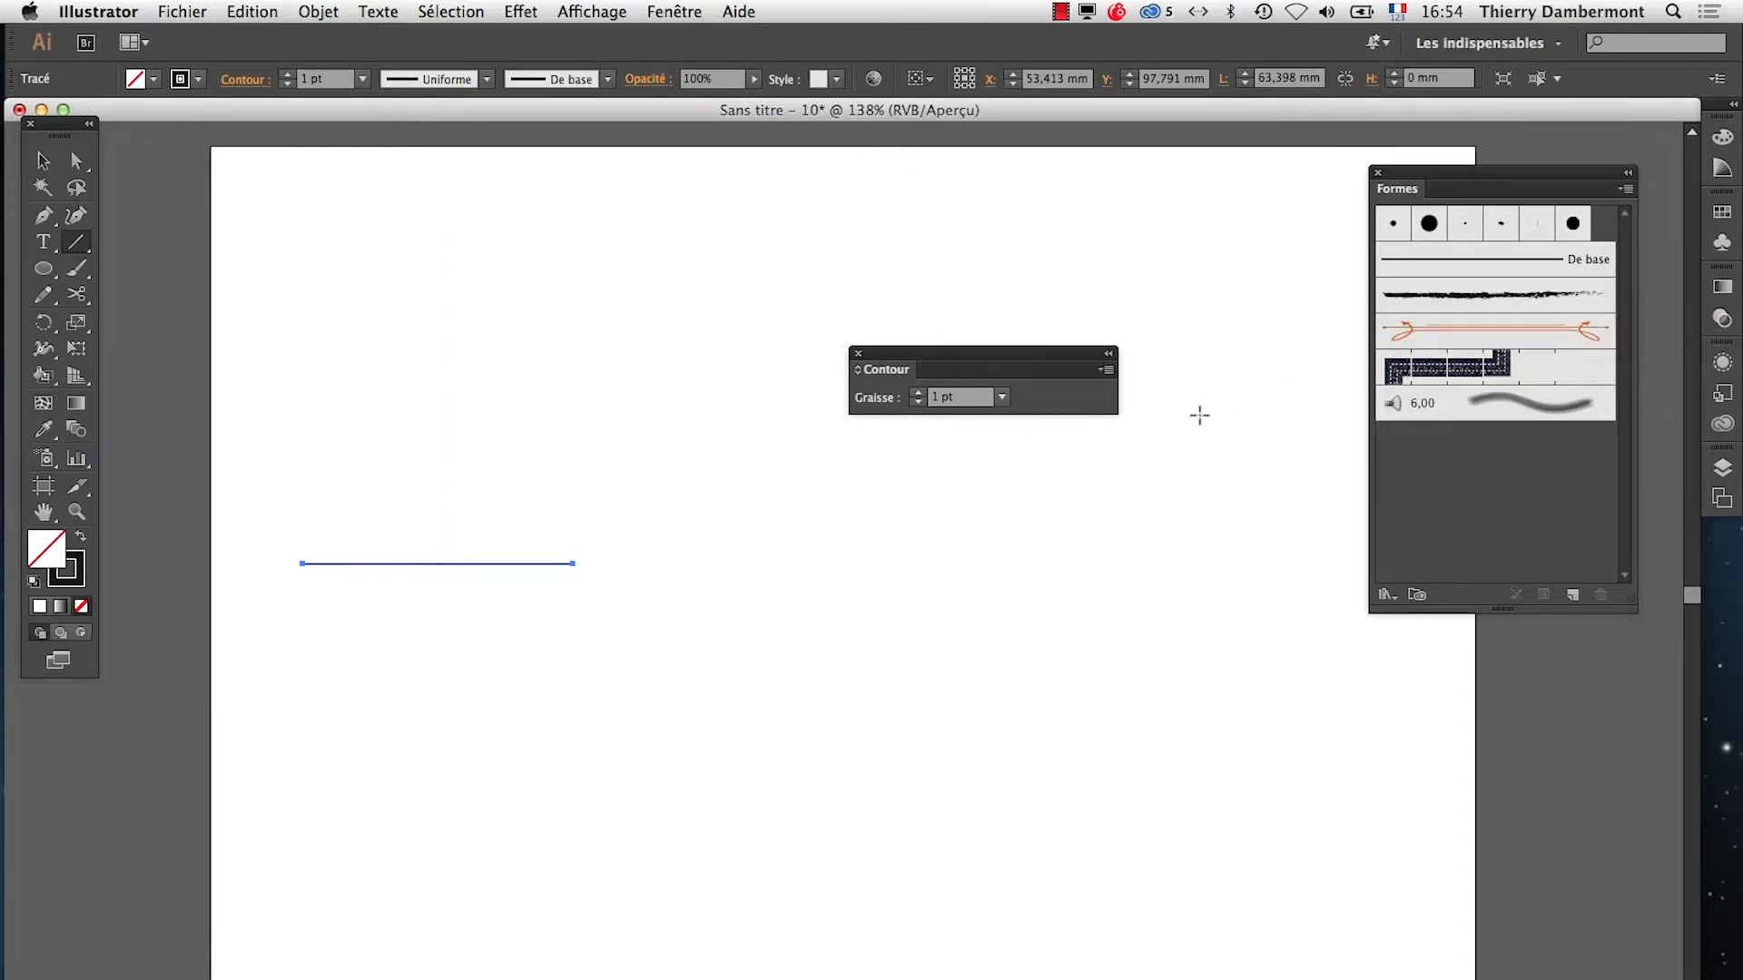
left_click(1107, 369)
left_click(1145, 374)
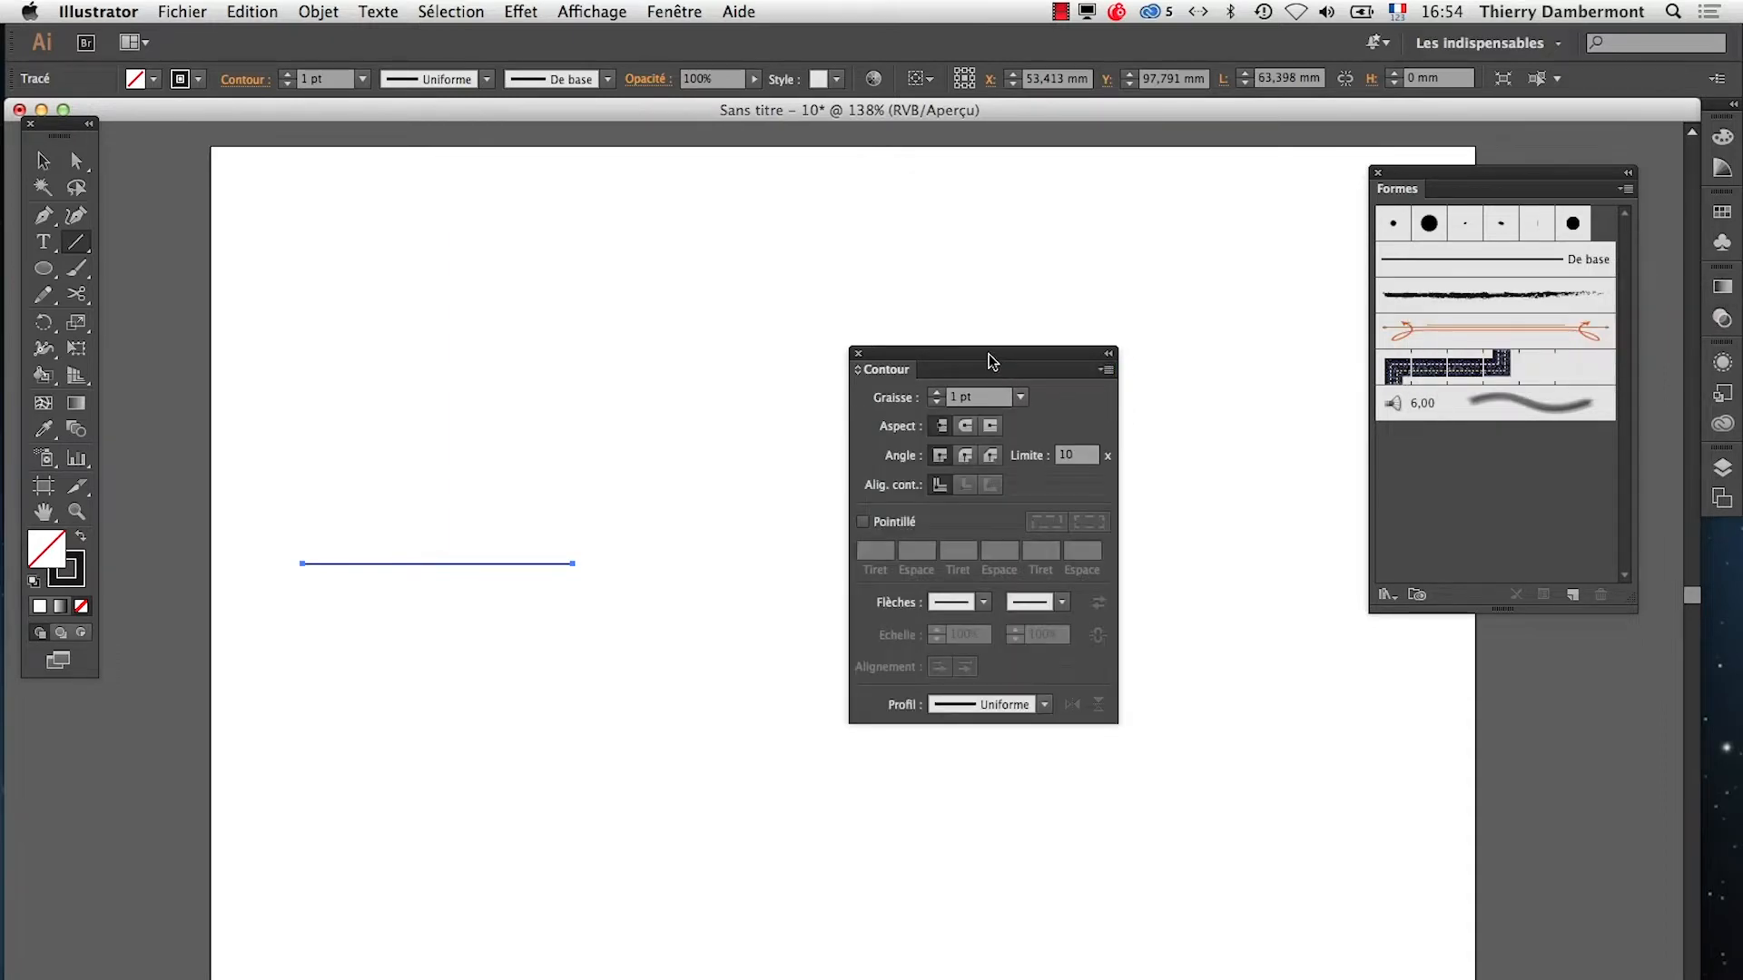
left_click_drag(993, 361, 799, 405)
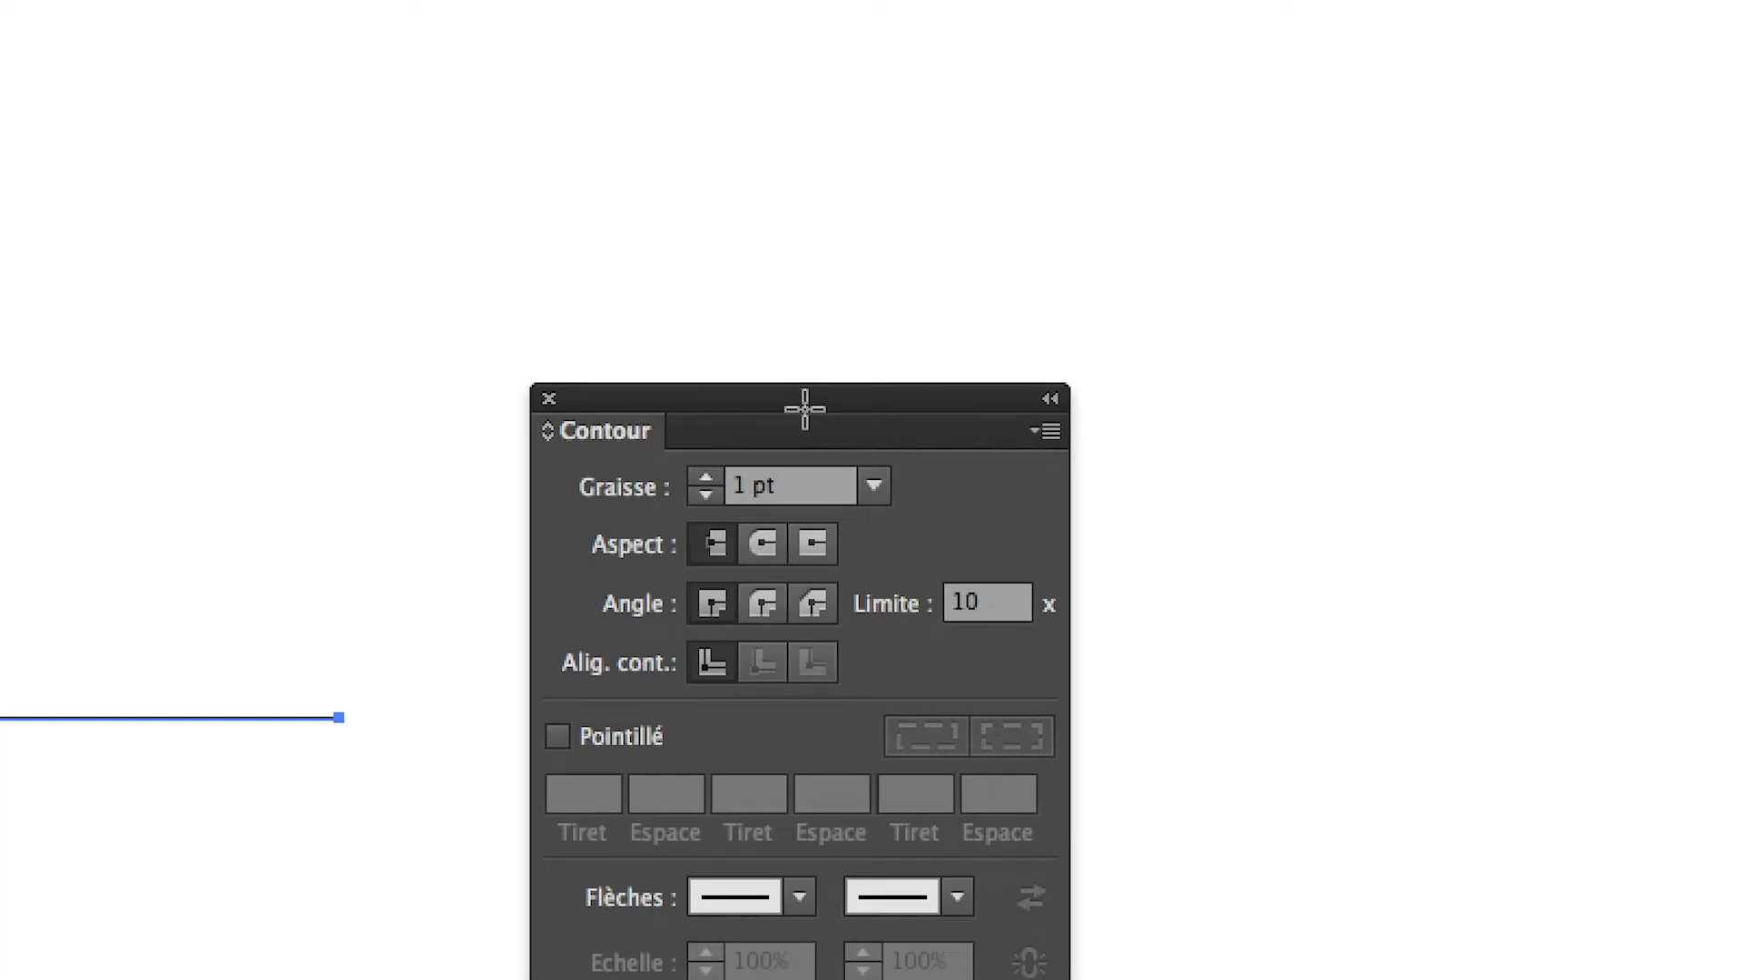
left_click_drag(786, 405, 742, 348)
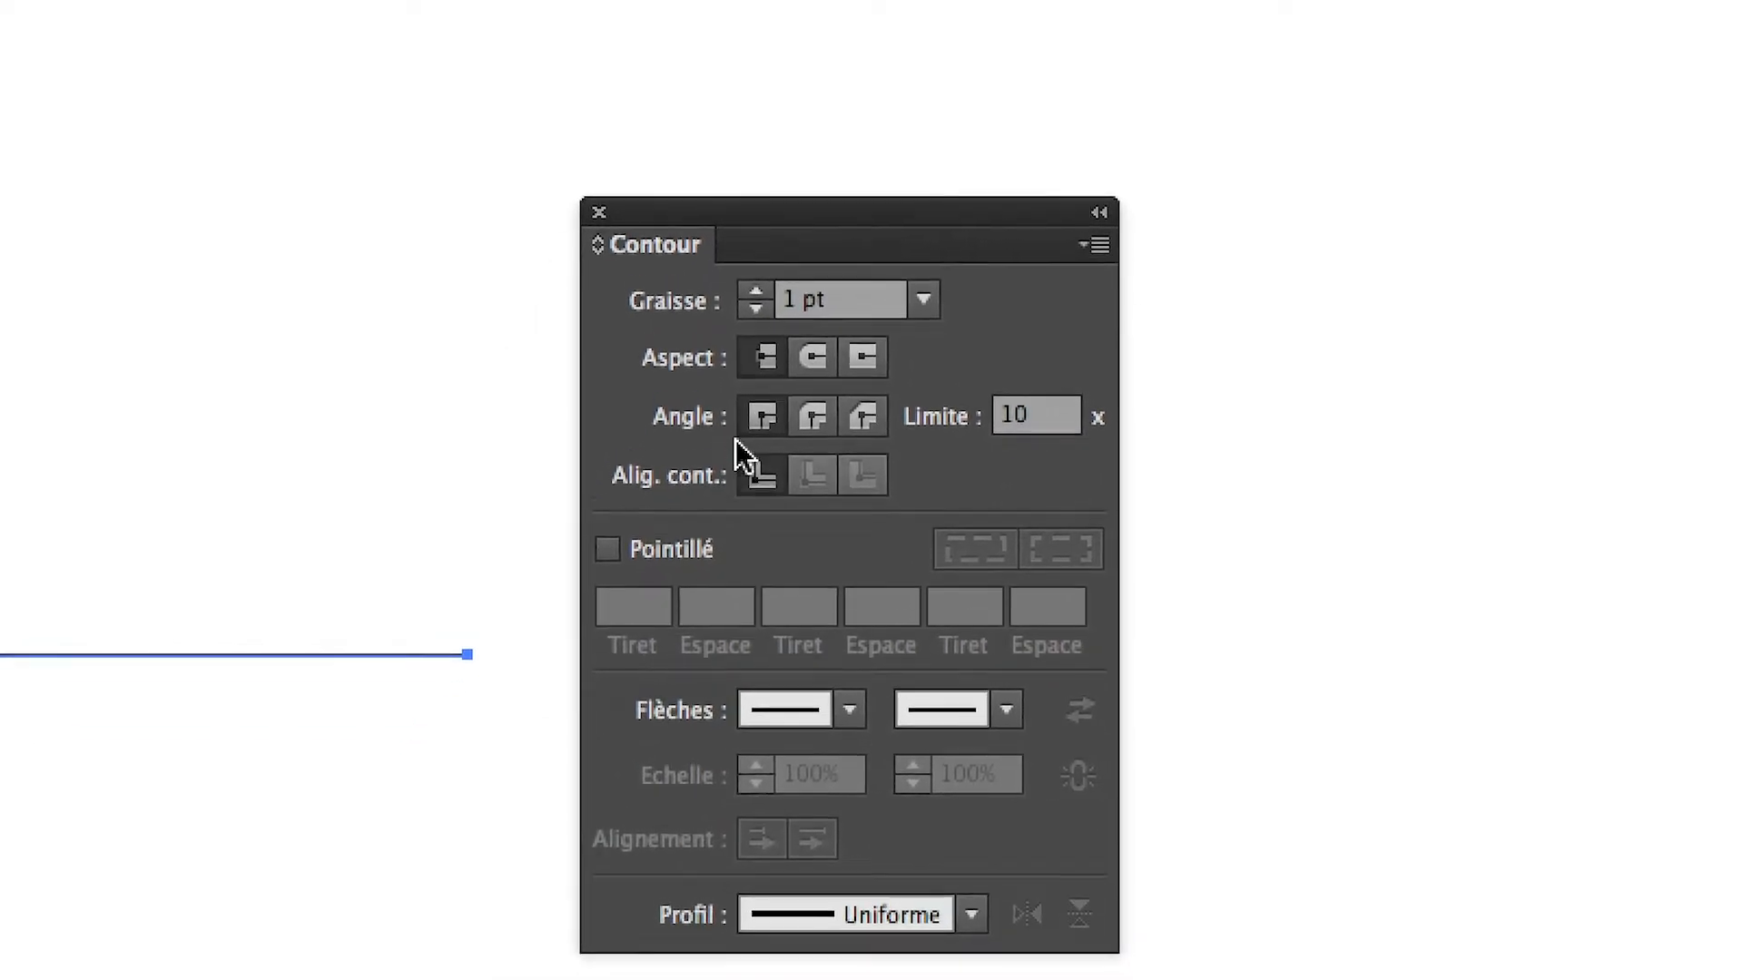
Set the line's stroke weight to 7 pt
left_click(756, 276)
left_click(744, 387)
left_click(744, 387)
left_click(743, 386)
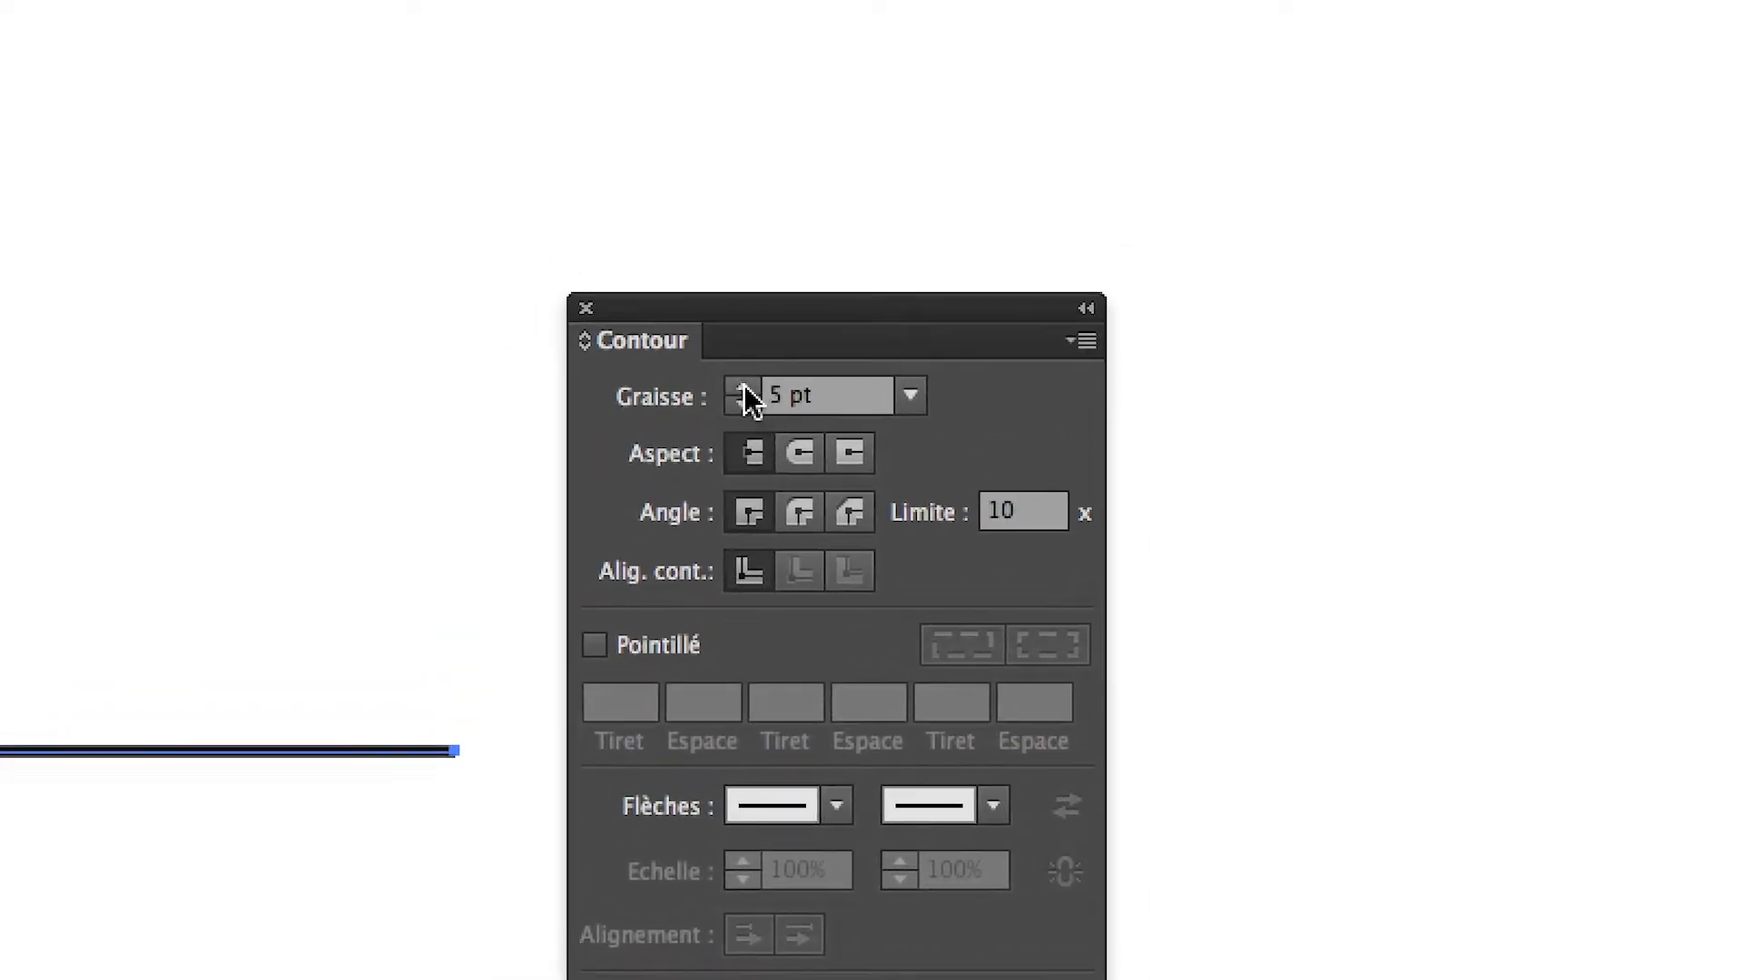
left_click(744, 387)
left_click(743, 387)
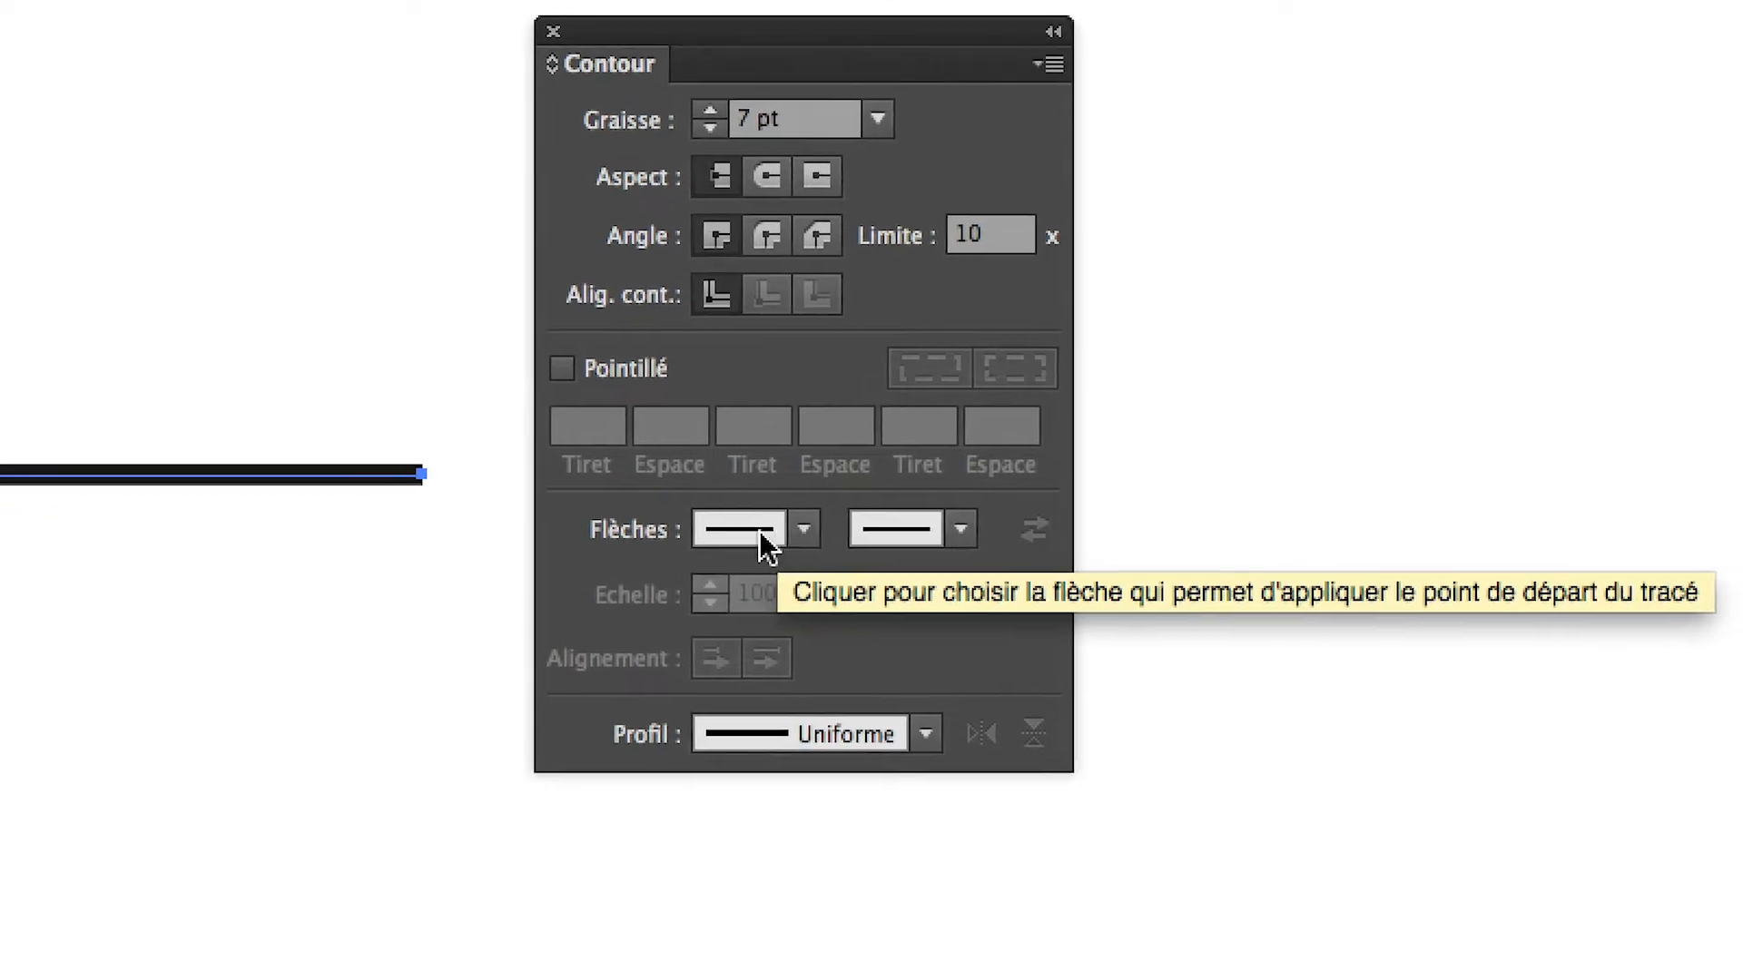
Add a half-outlined, half-filled pointed arrowhead to the start of the line
left_click(778, 534)
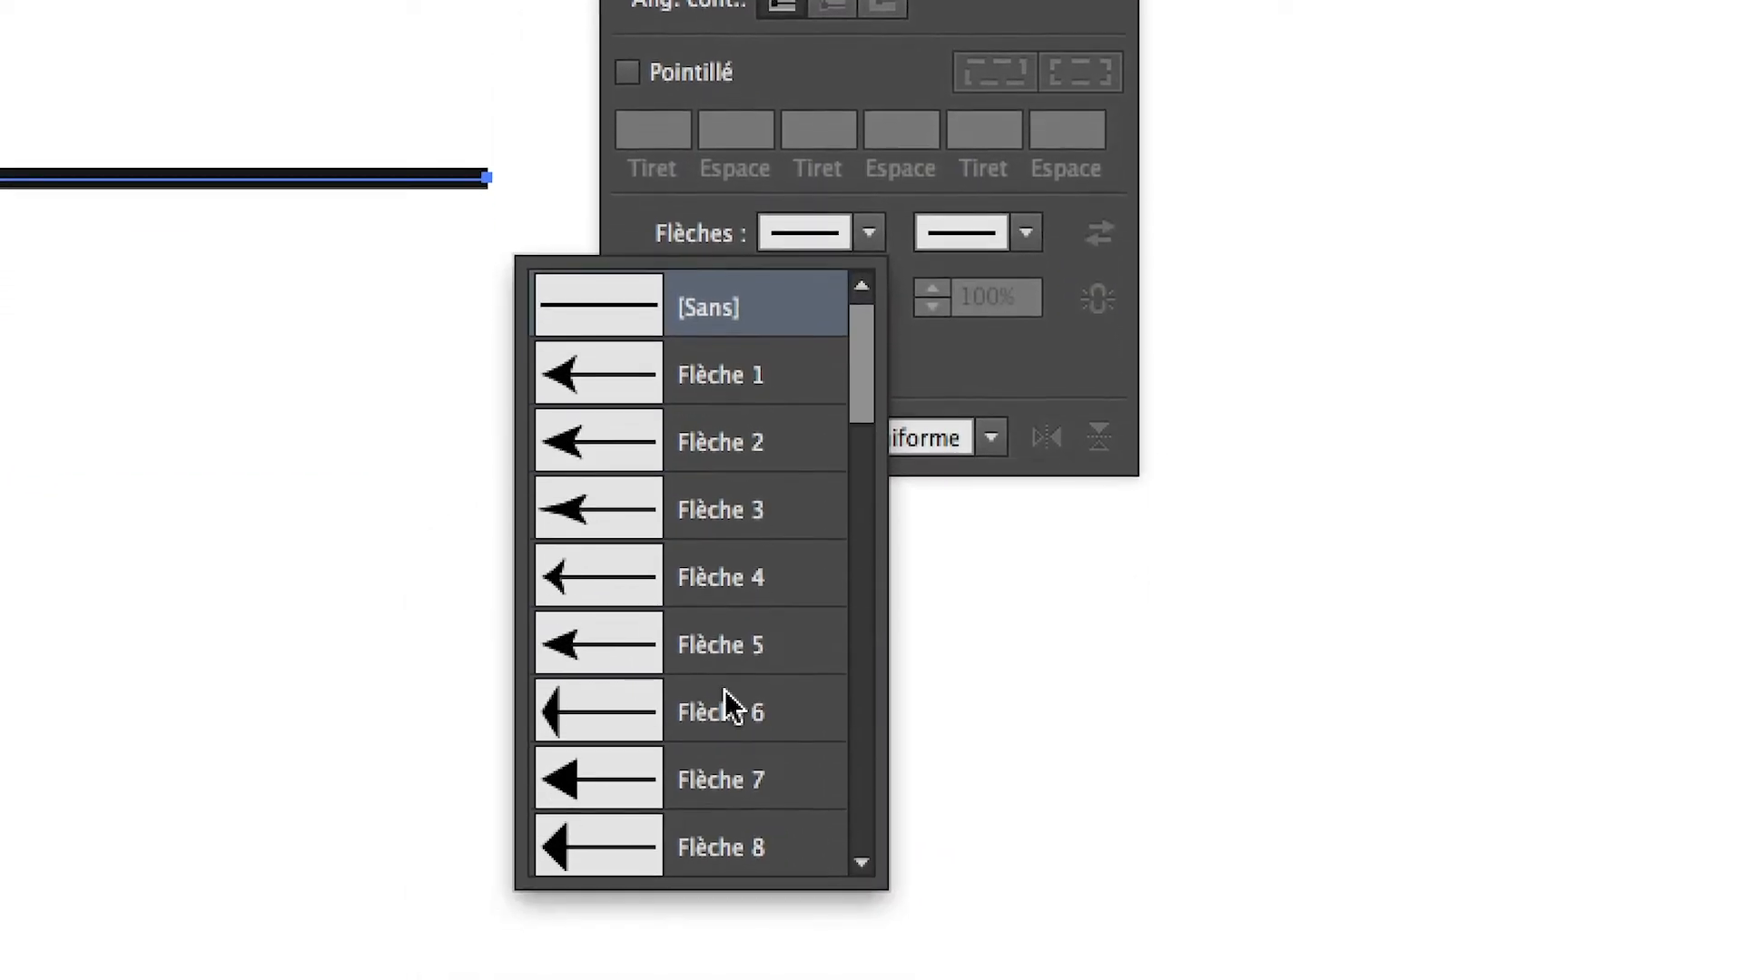
scroll(710, 917, "down", 5)
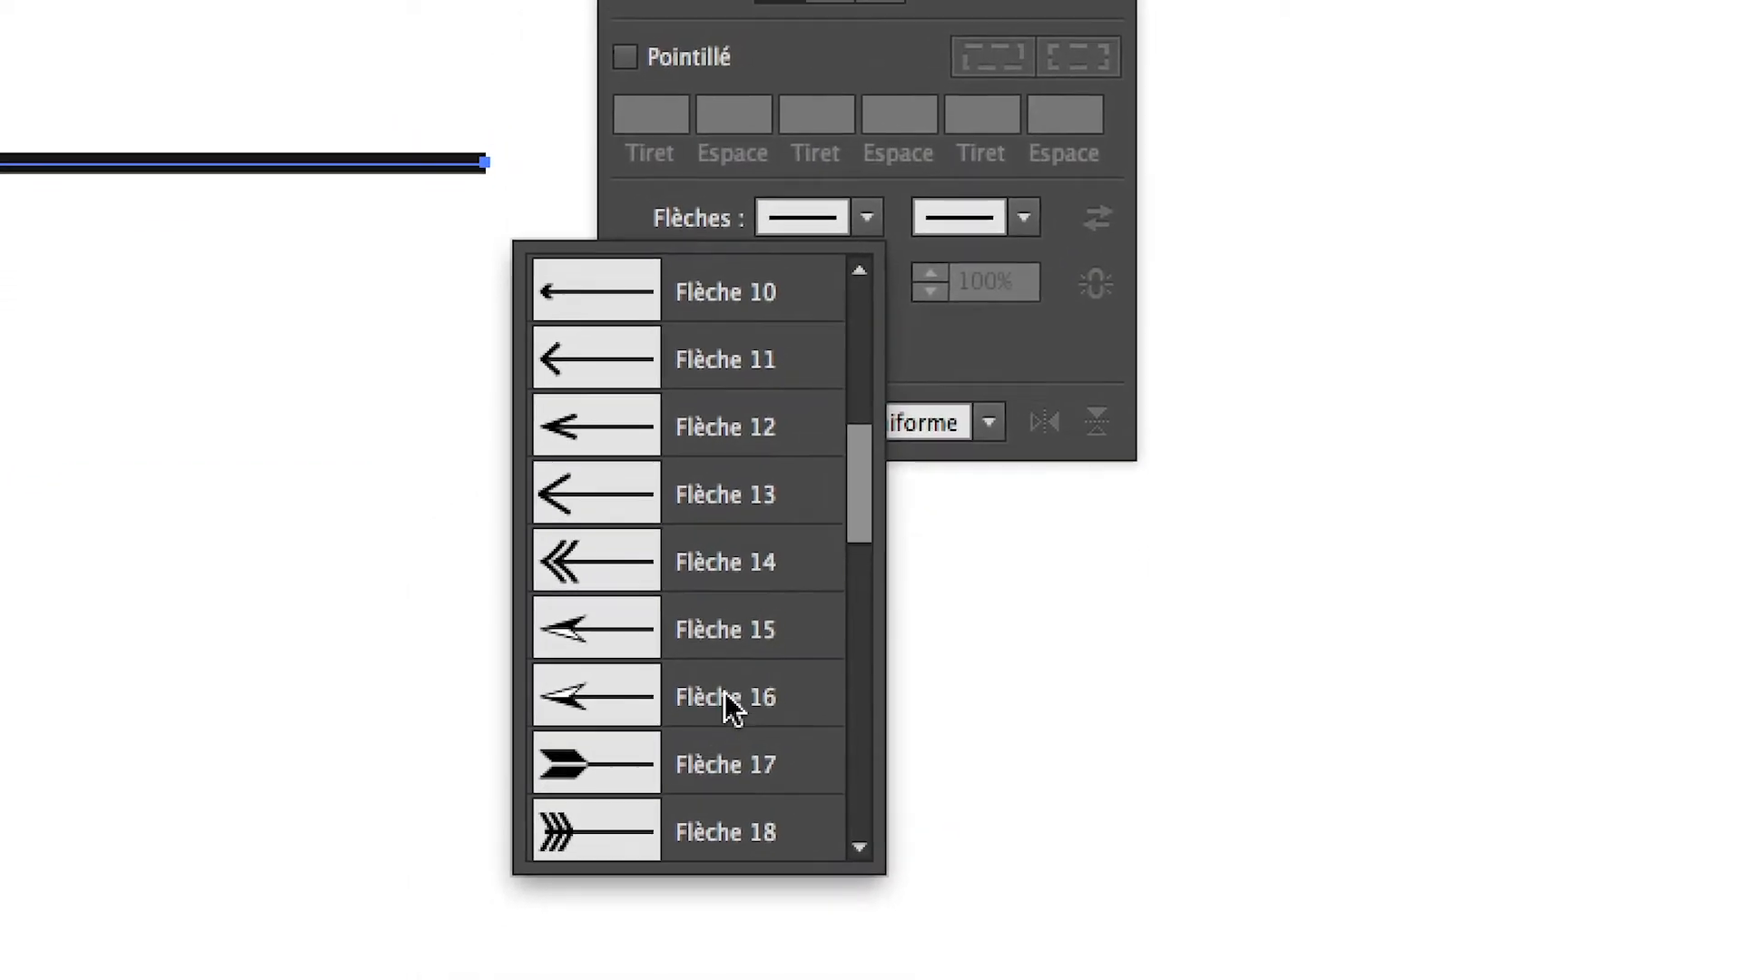
left_click(729, 647)
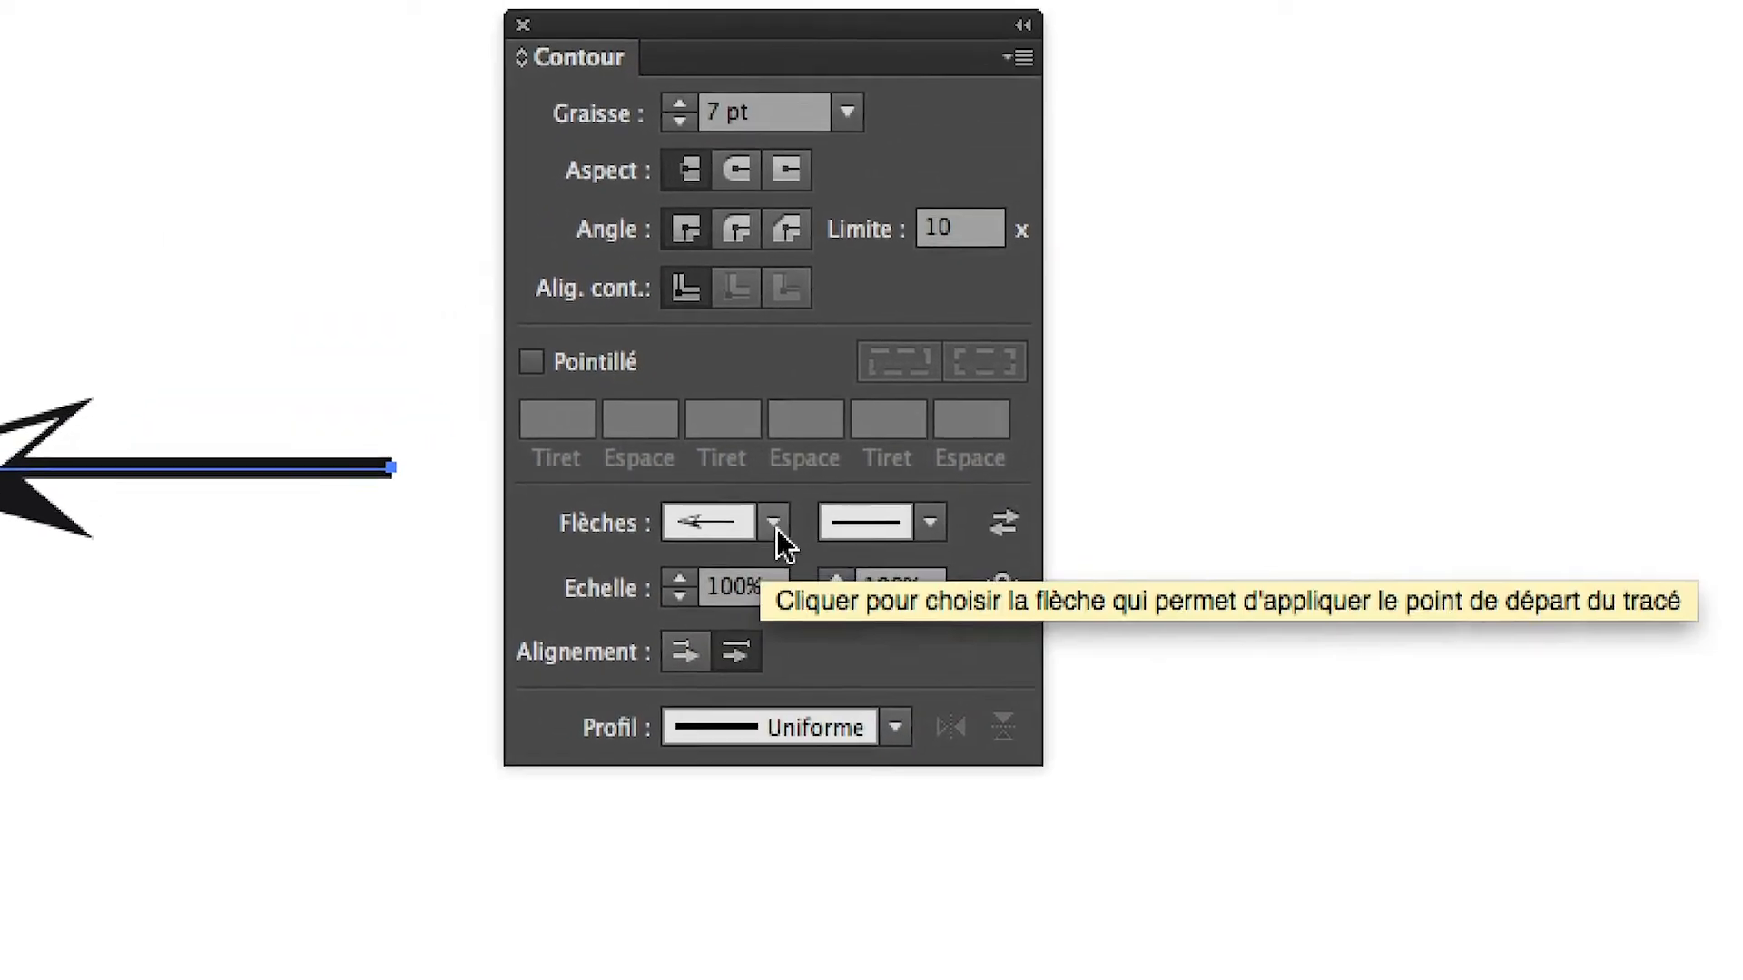
Apply the feathered tail Flèche 17 to the end of the line
left_click(987, 438)
scroll(802, 878, "down", 5)
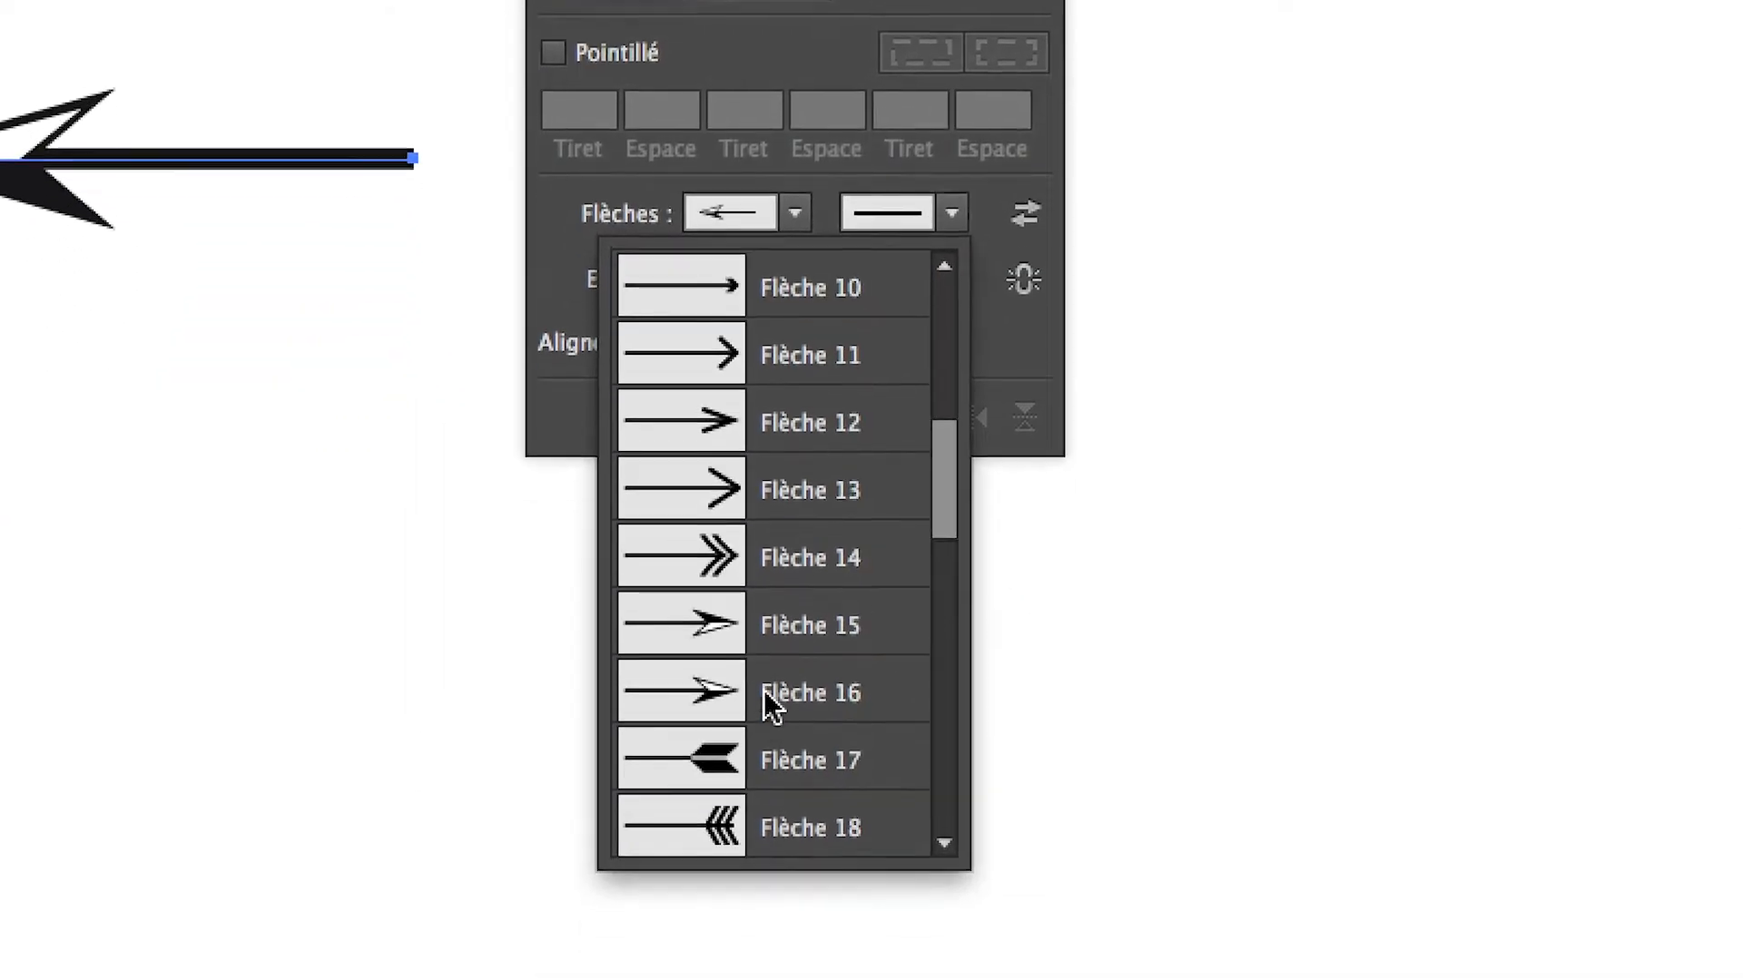
scroll(779, 721, "down", 8)
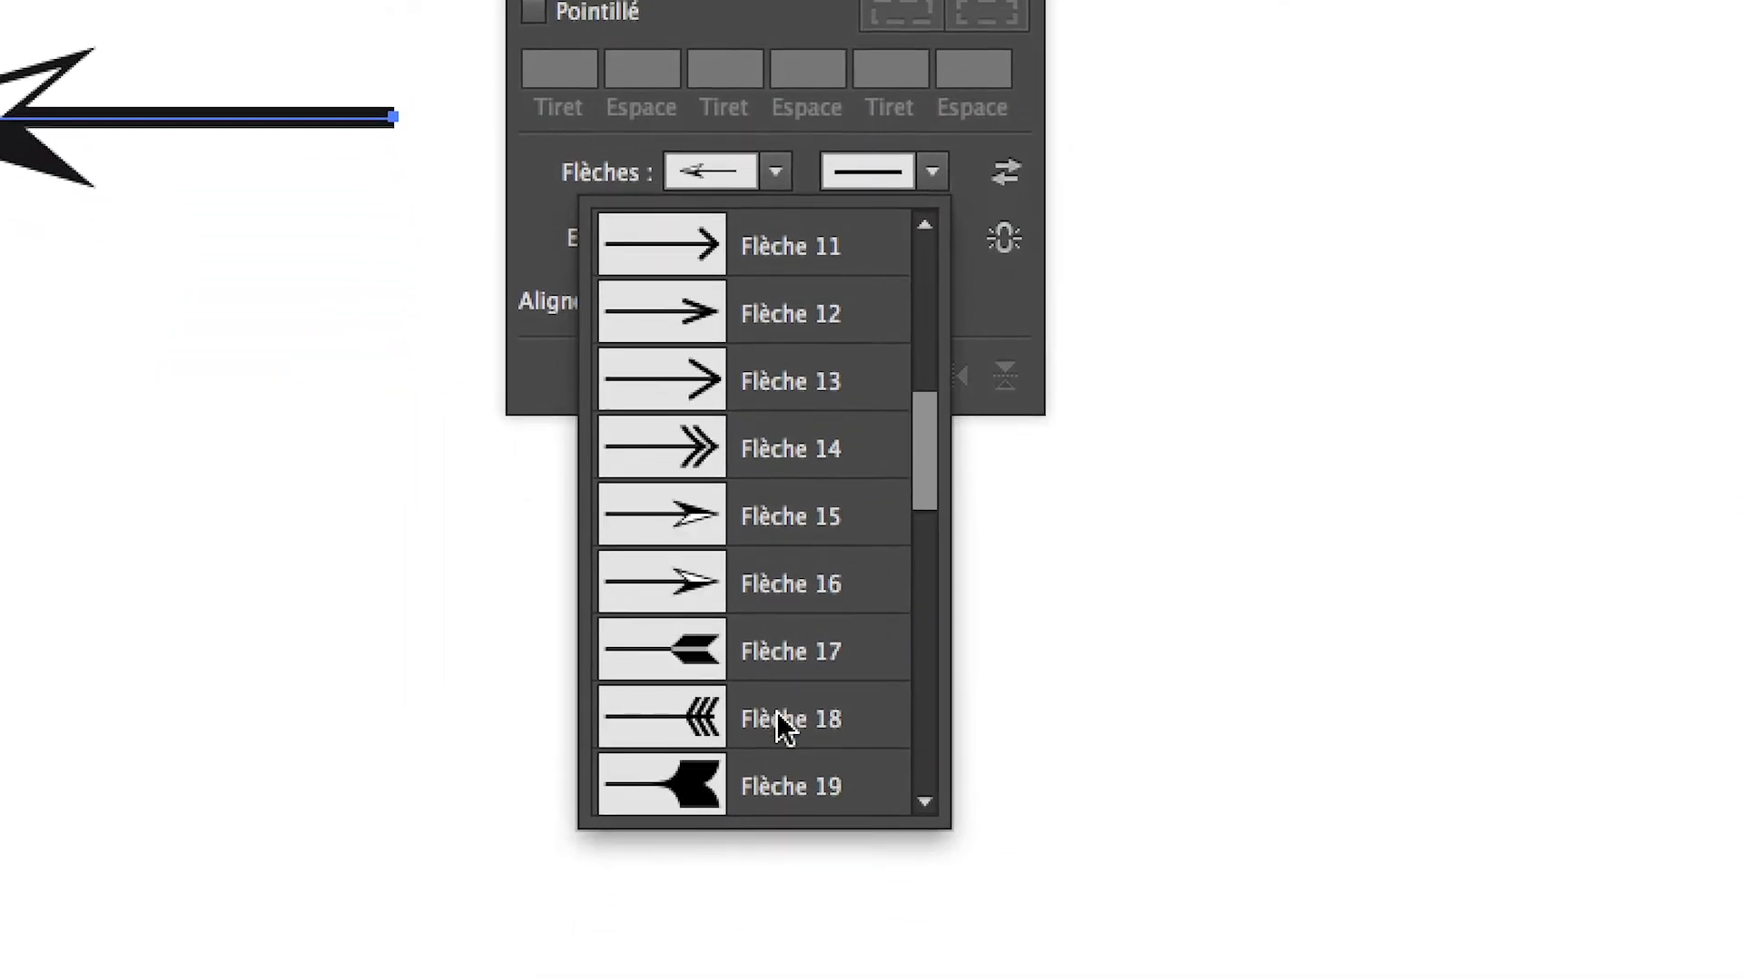
scroll(778, 721, "down", 5)
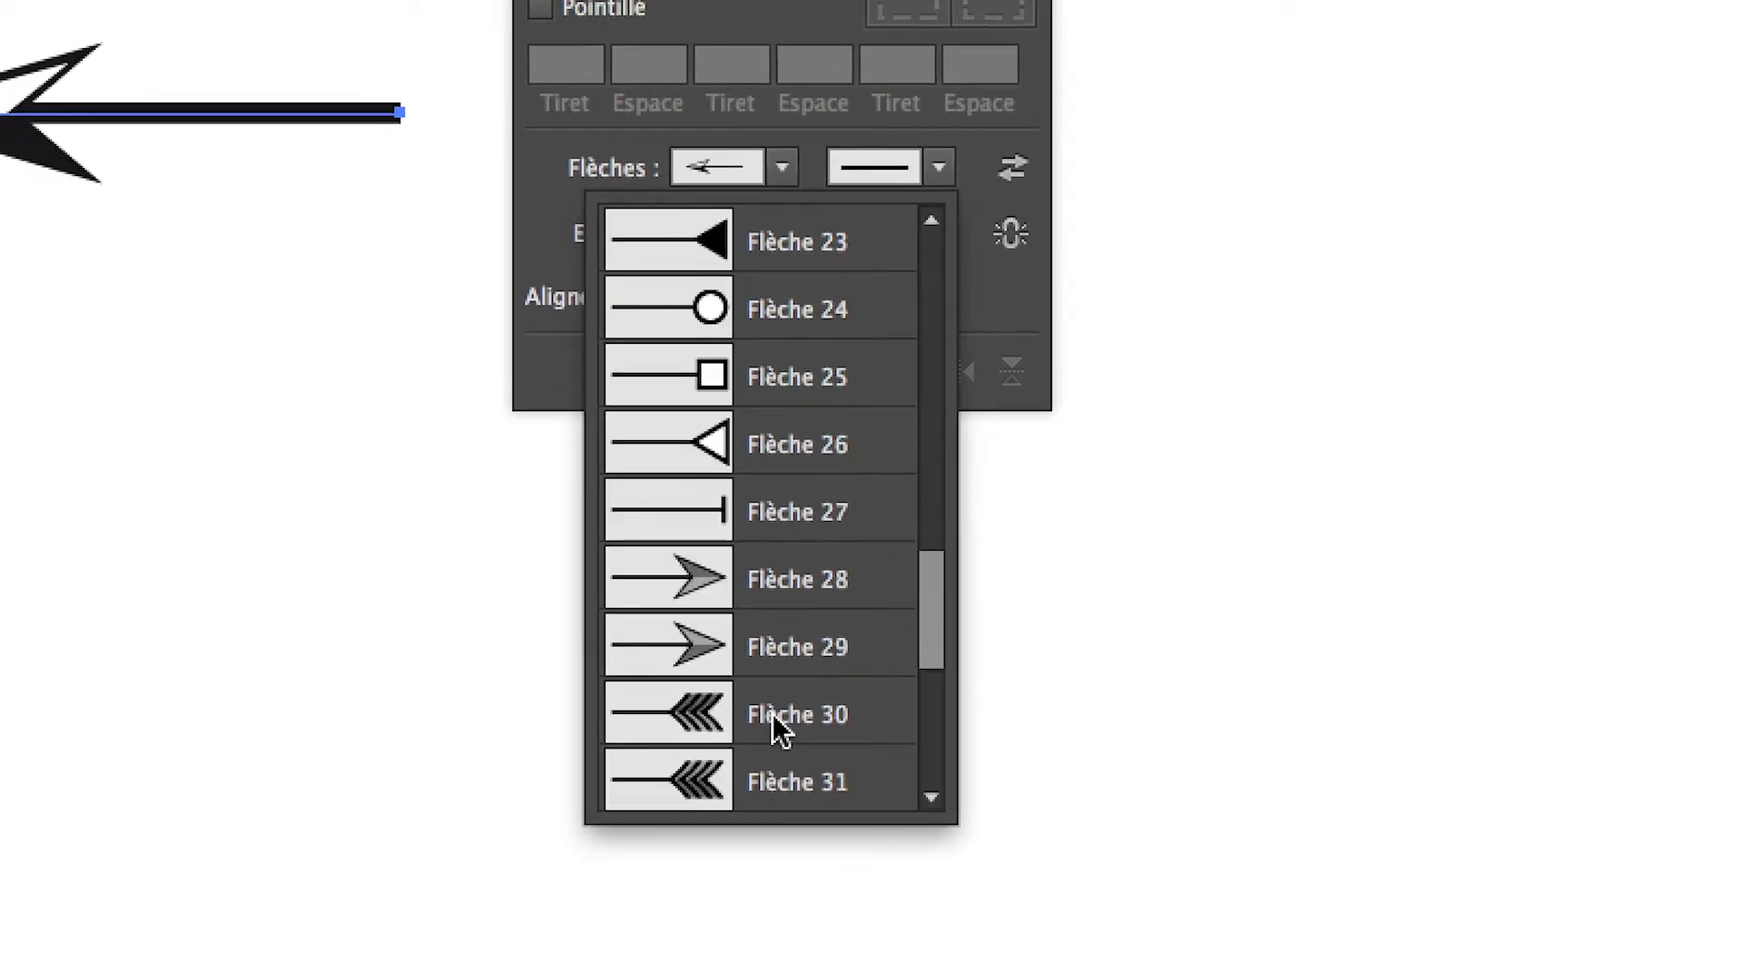
scroll(774, 713, "up", 7)
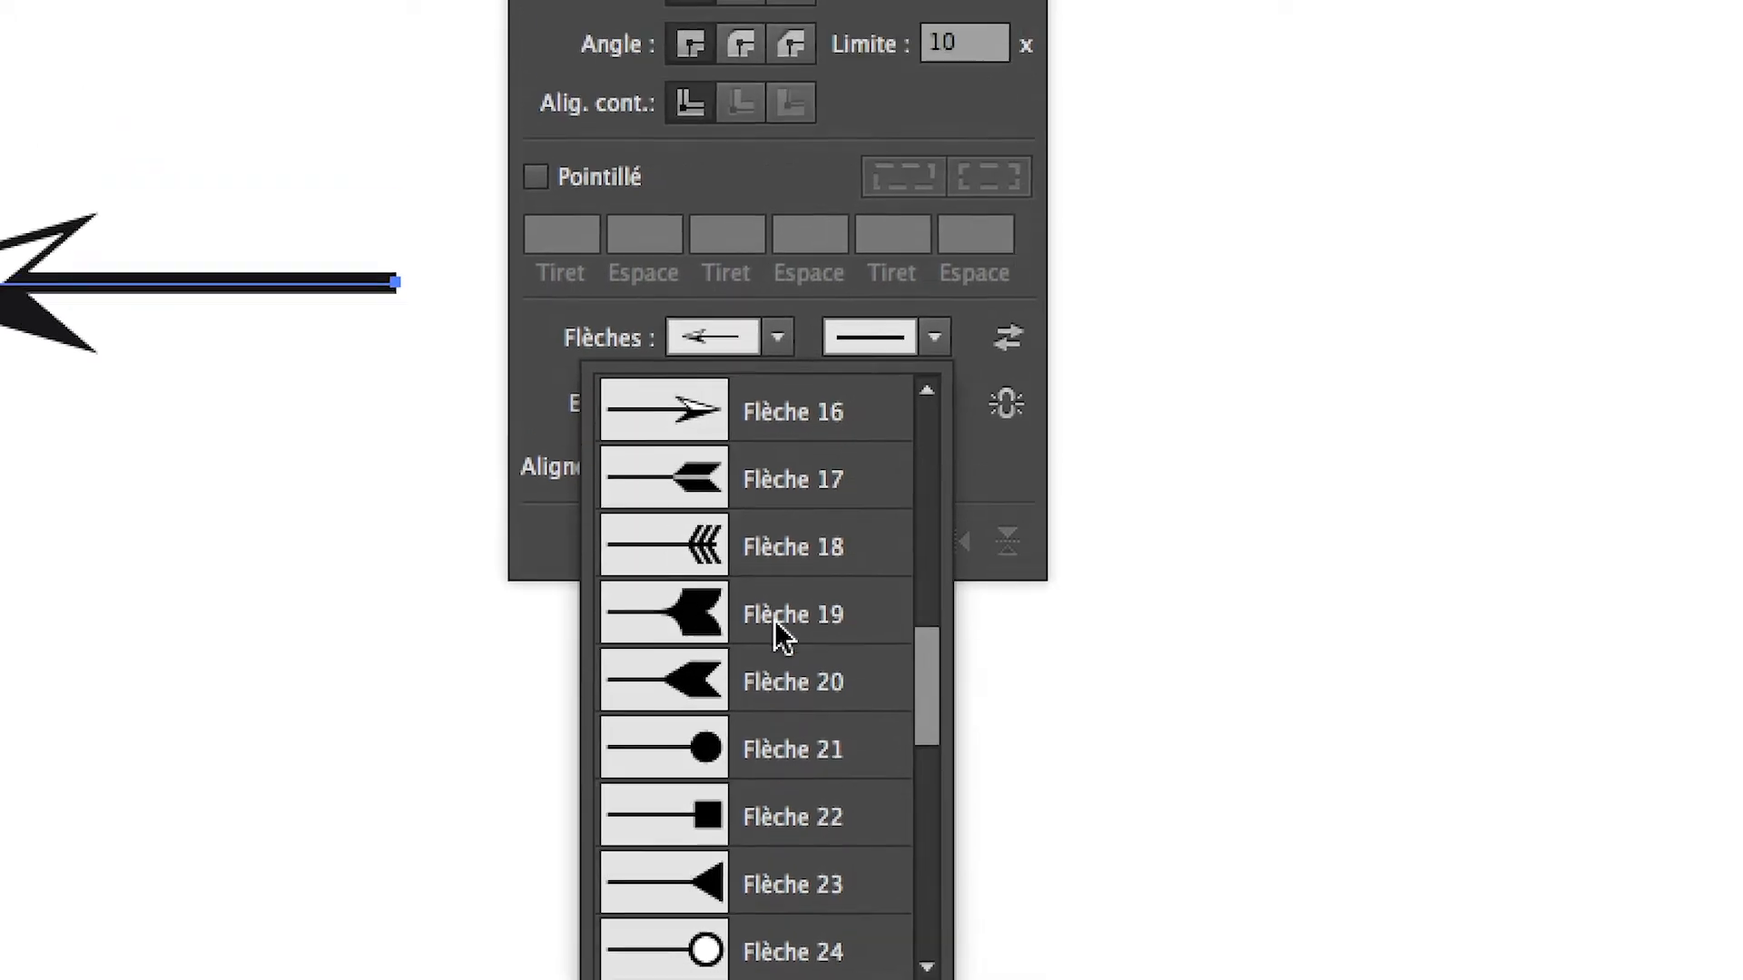
left_click(783, 347)
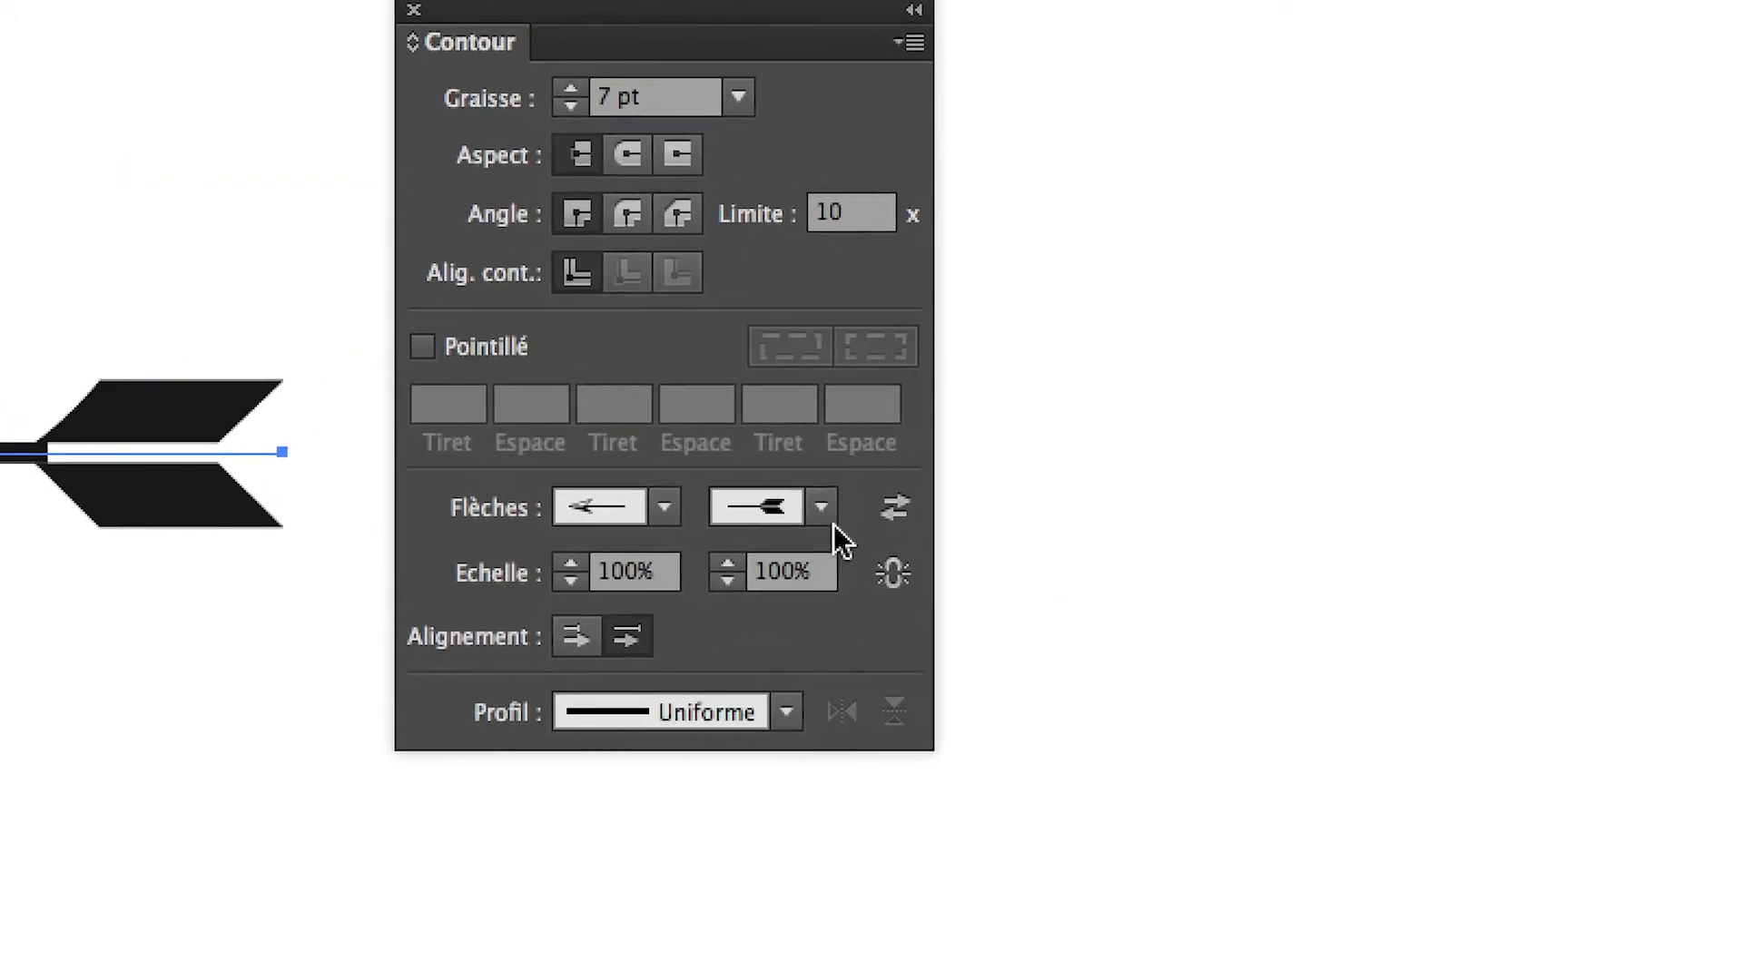
Make the arrowheads extend beyond the path's ends and swap the start and end arrowheads so the arrow points right
left_click(742, 569)
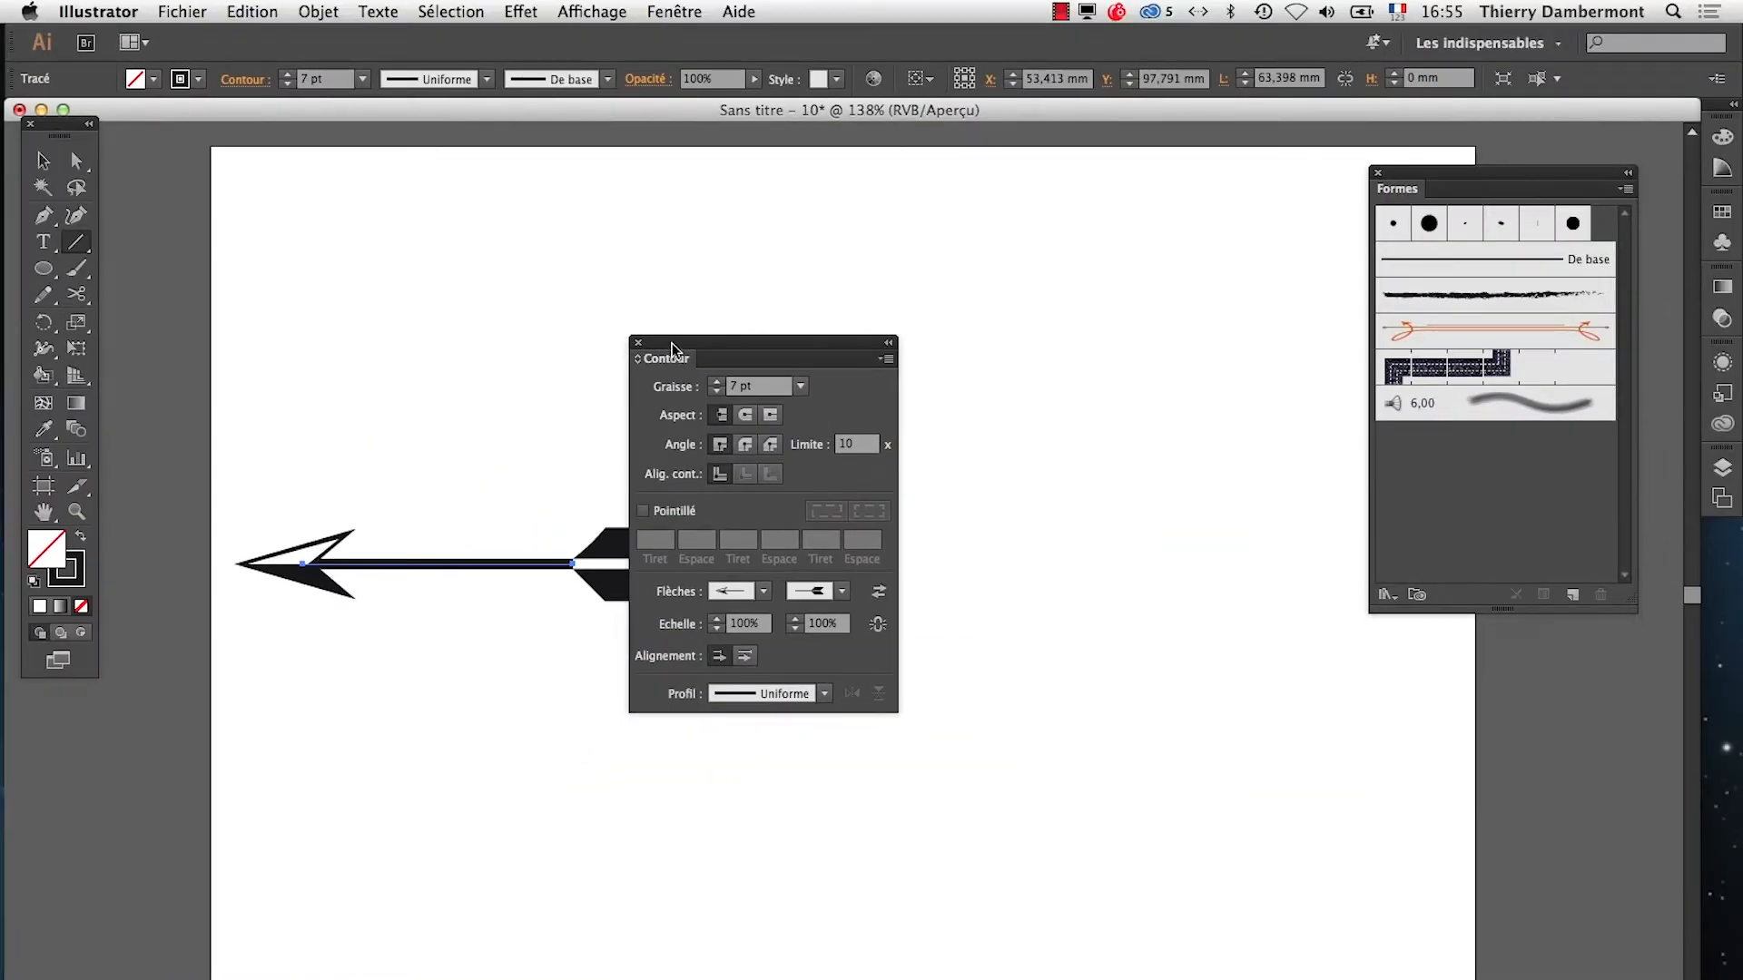
left_click_drag(672, 350, 926, 433)
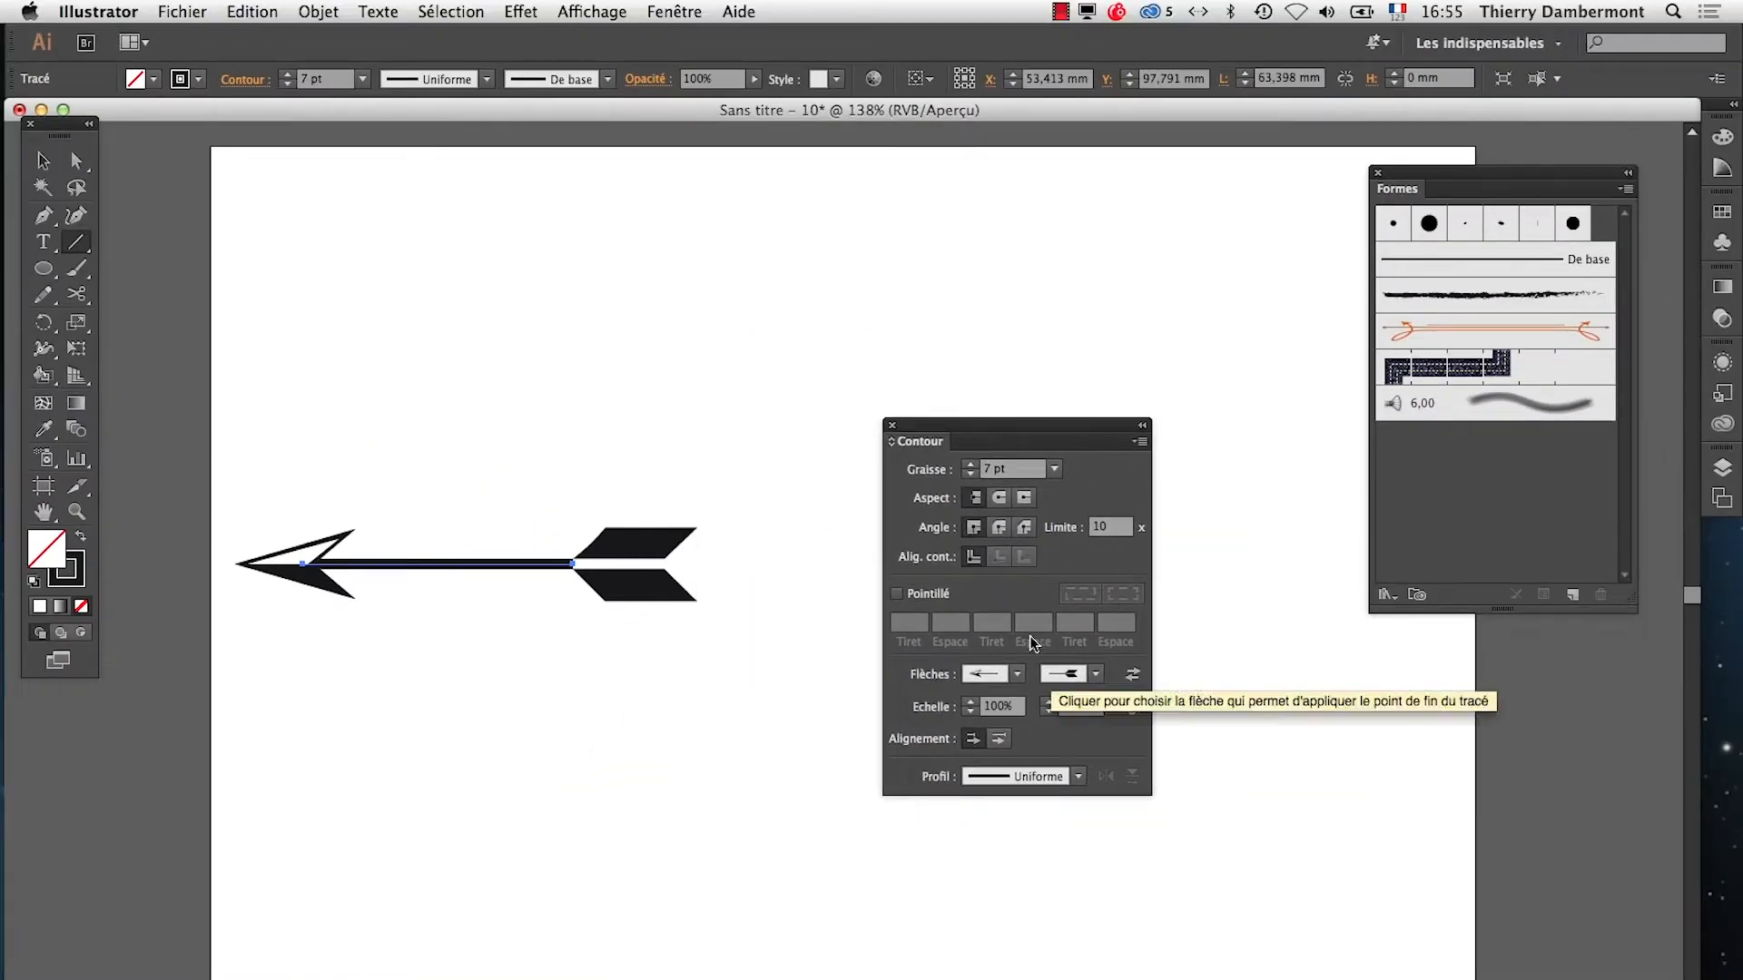
left_click(1134, 676)
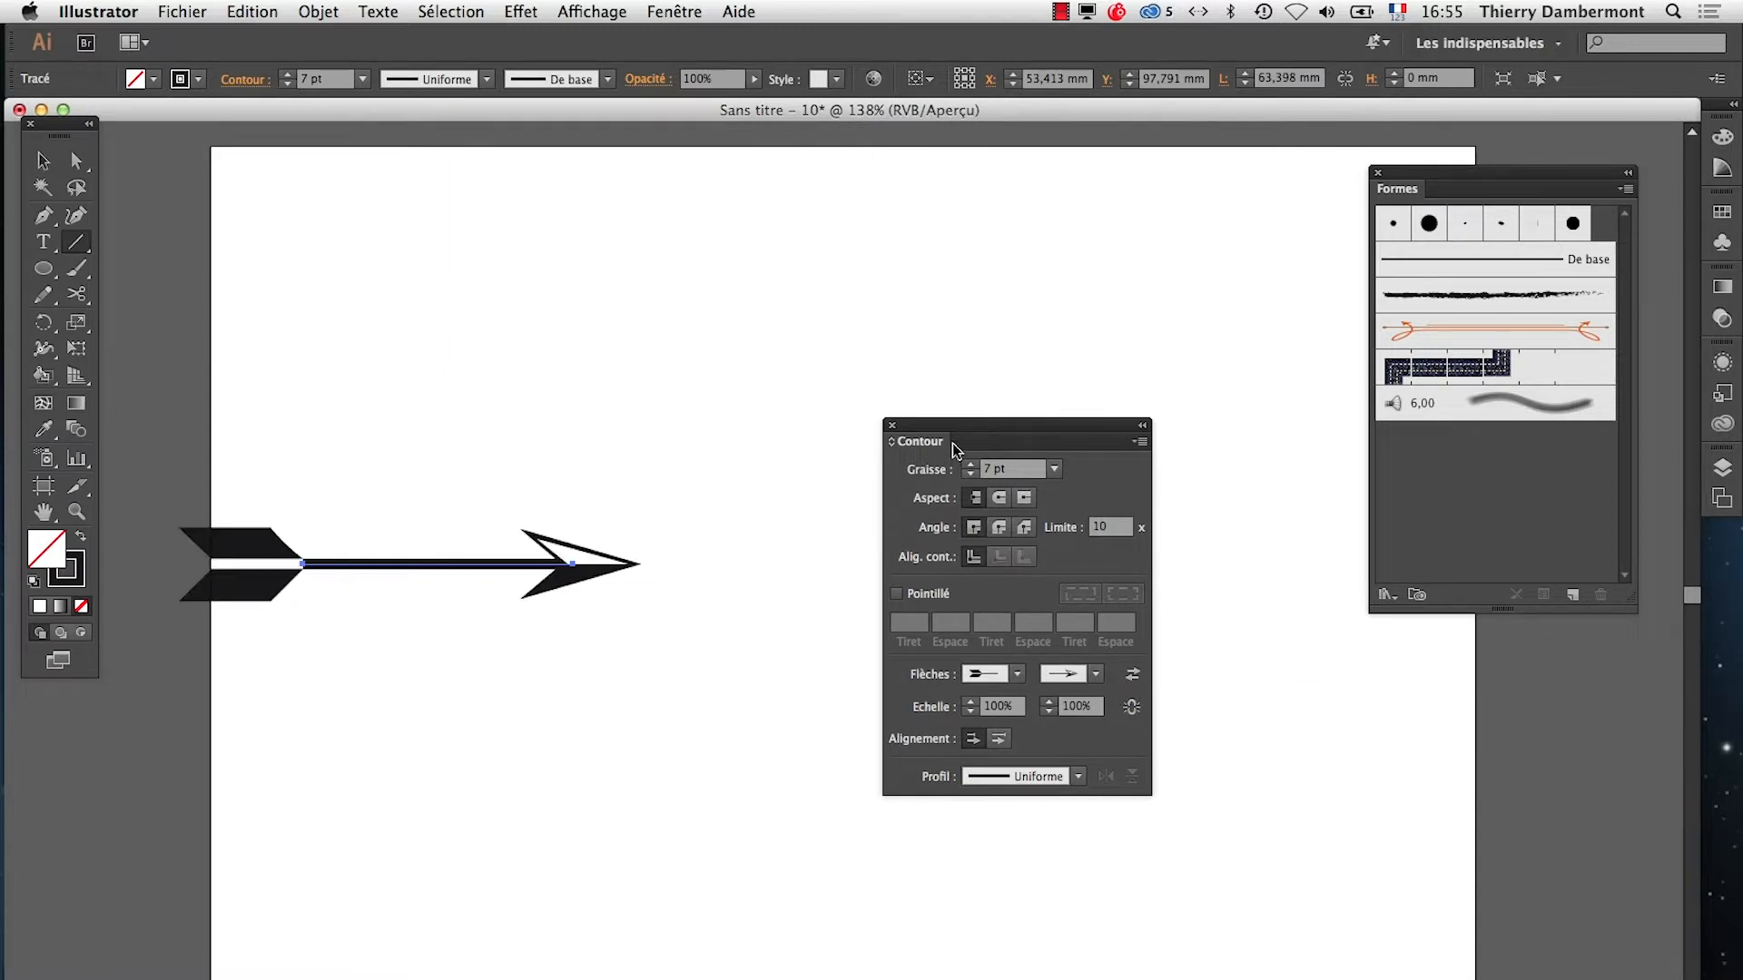
Move the arrow slightly right so it lies fully on the artboard, clear the Contour settings out of the way and keep the arrow selected
left_click(42, 161)
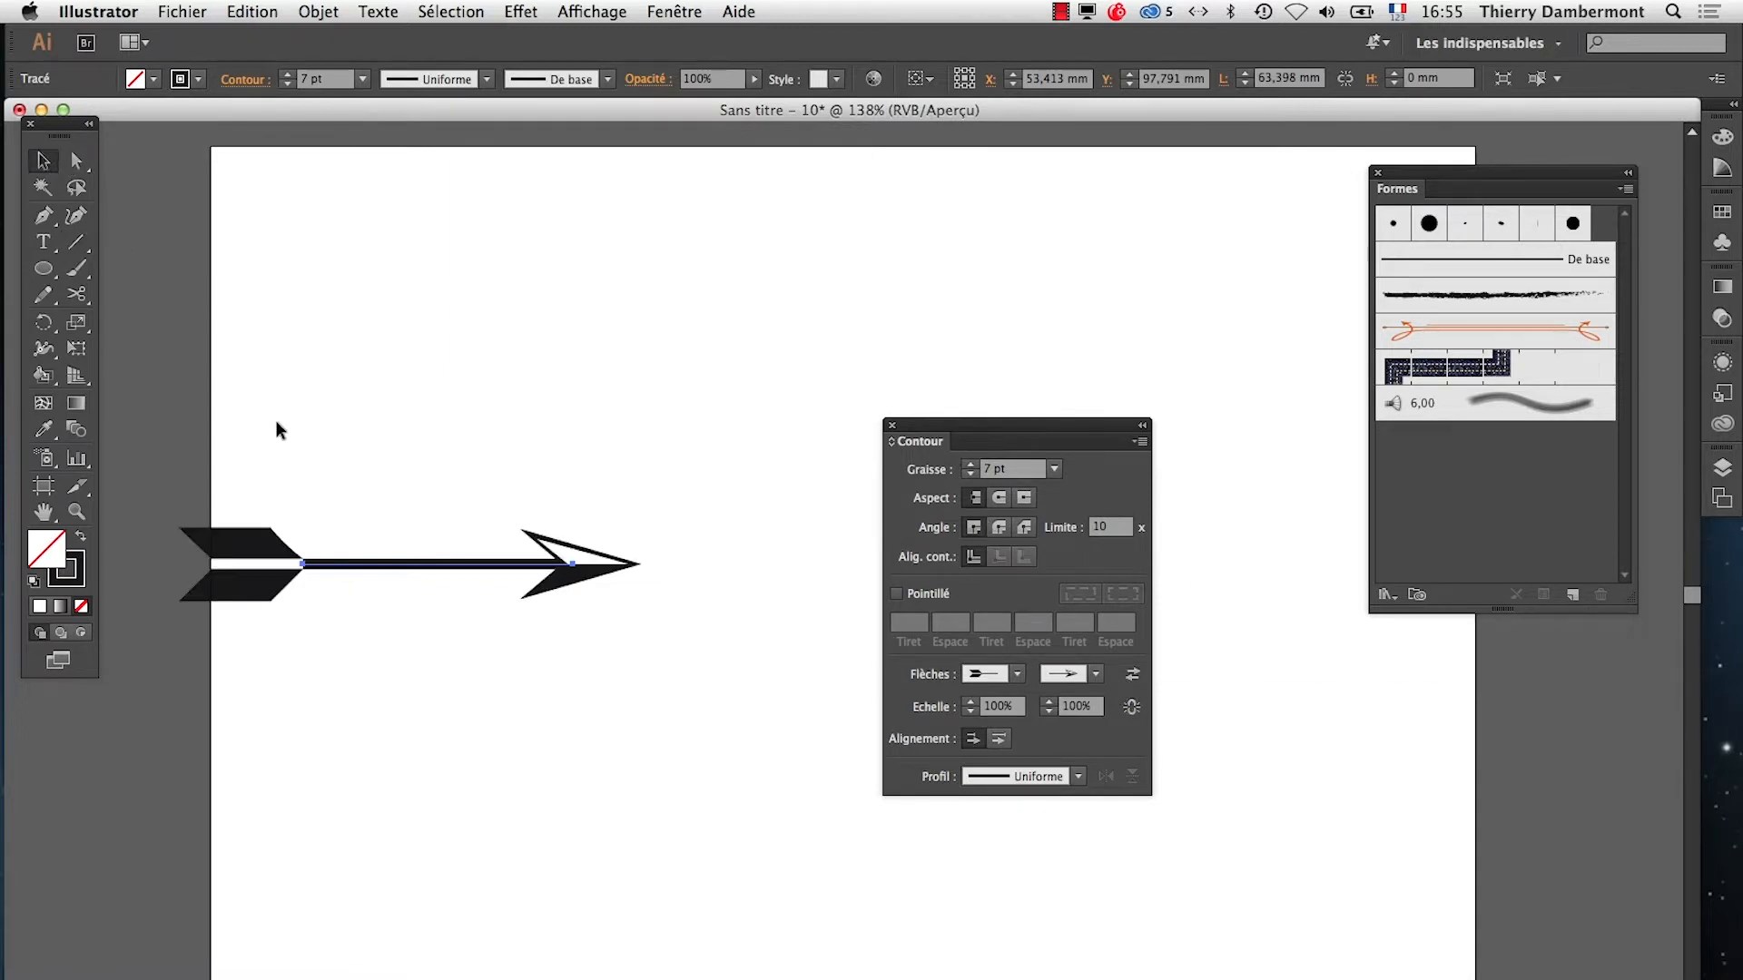
left_click_drag(343, 565, 427, 559)
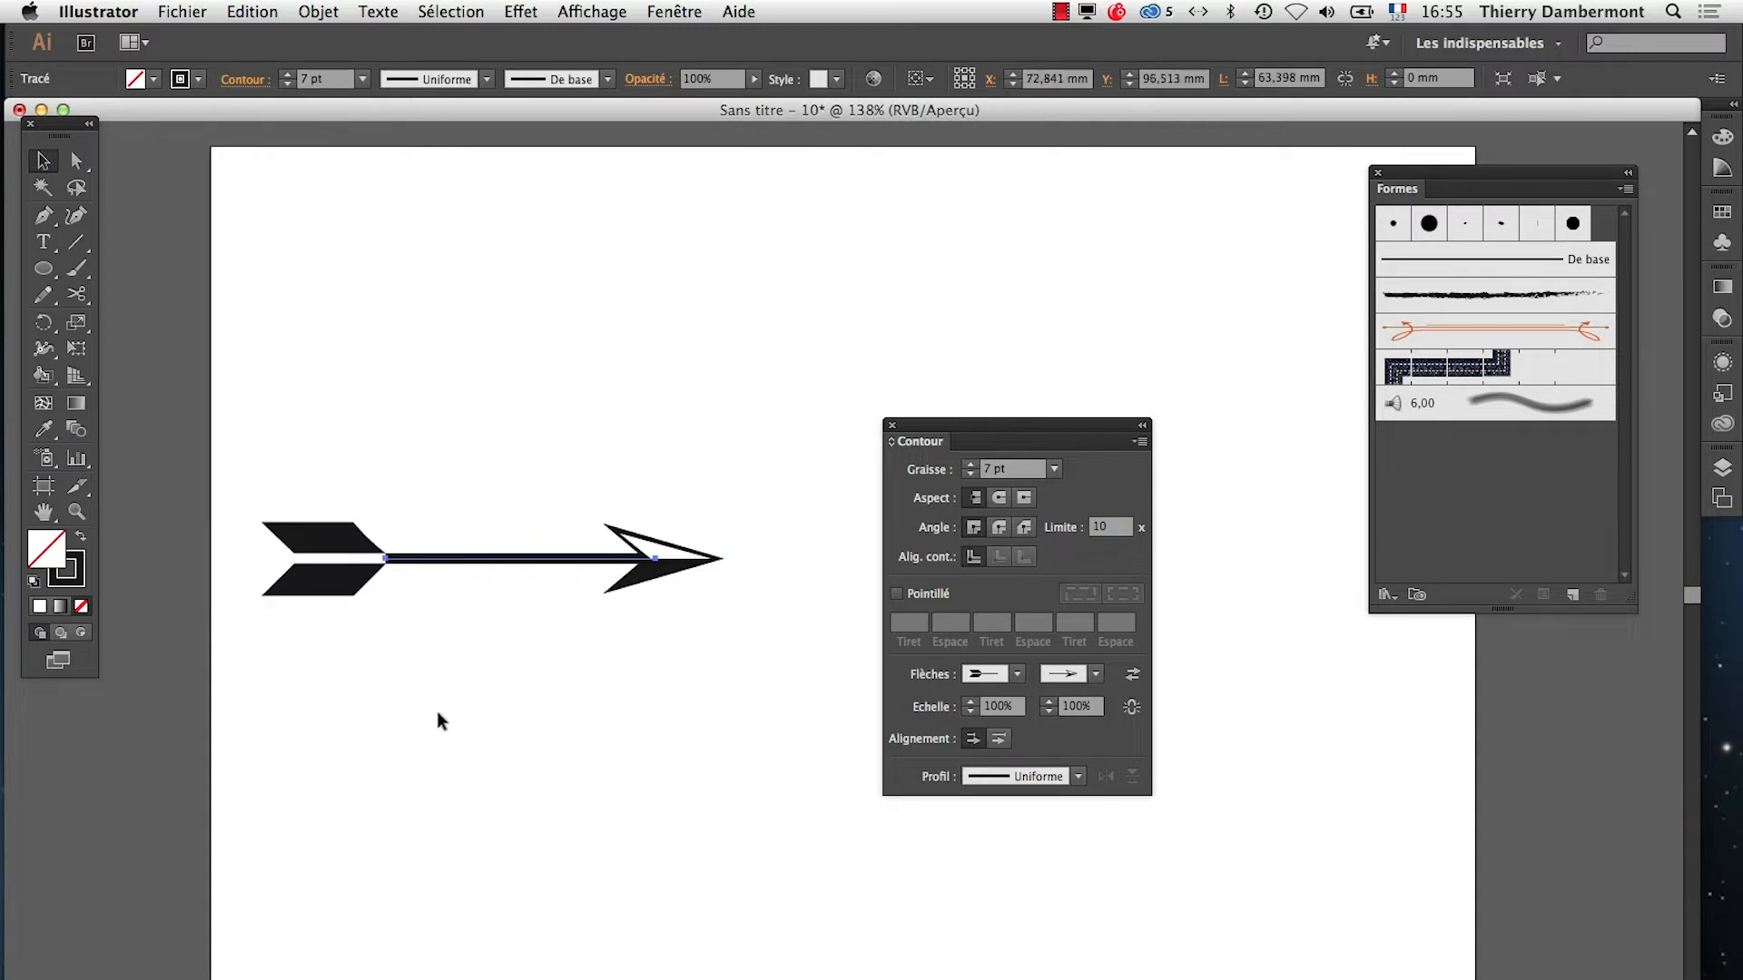
left_click_drag(964, 433, 1358, 679)
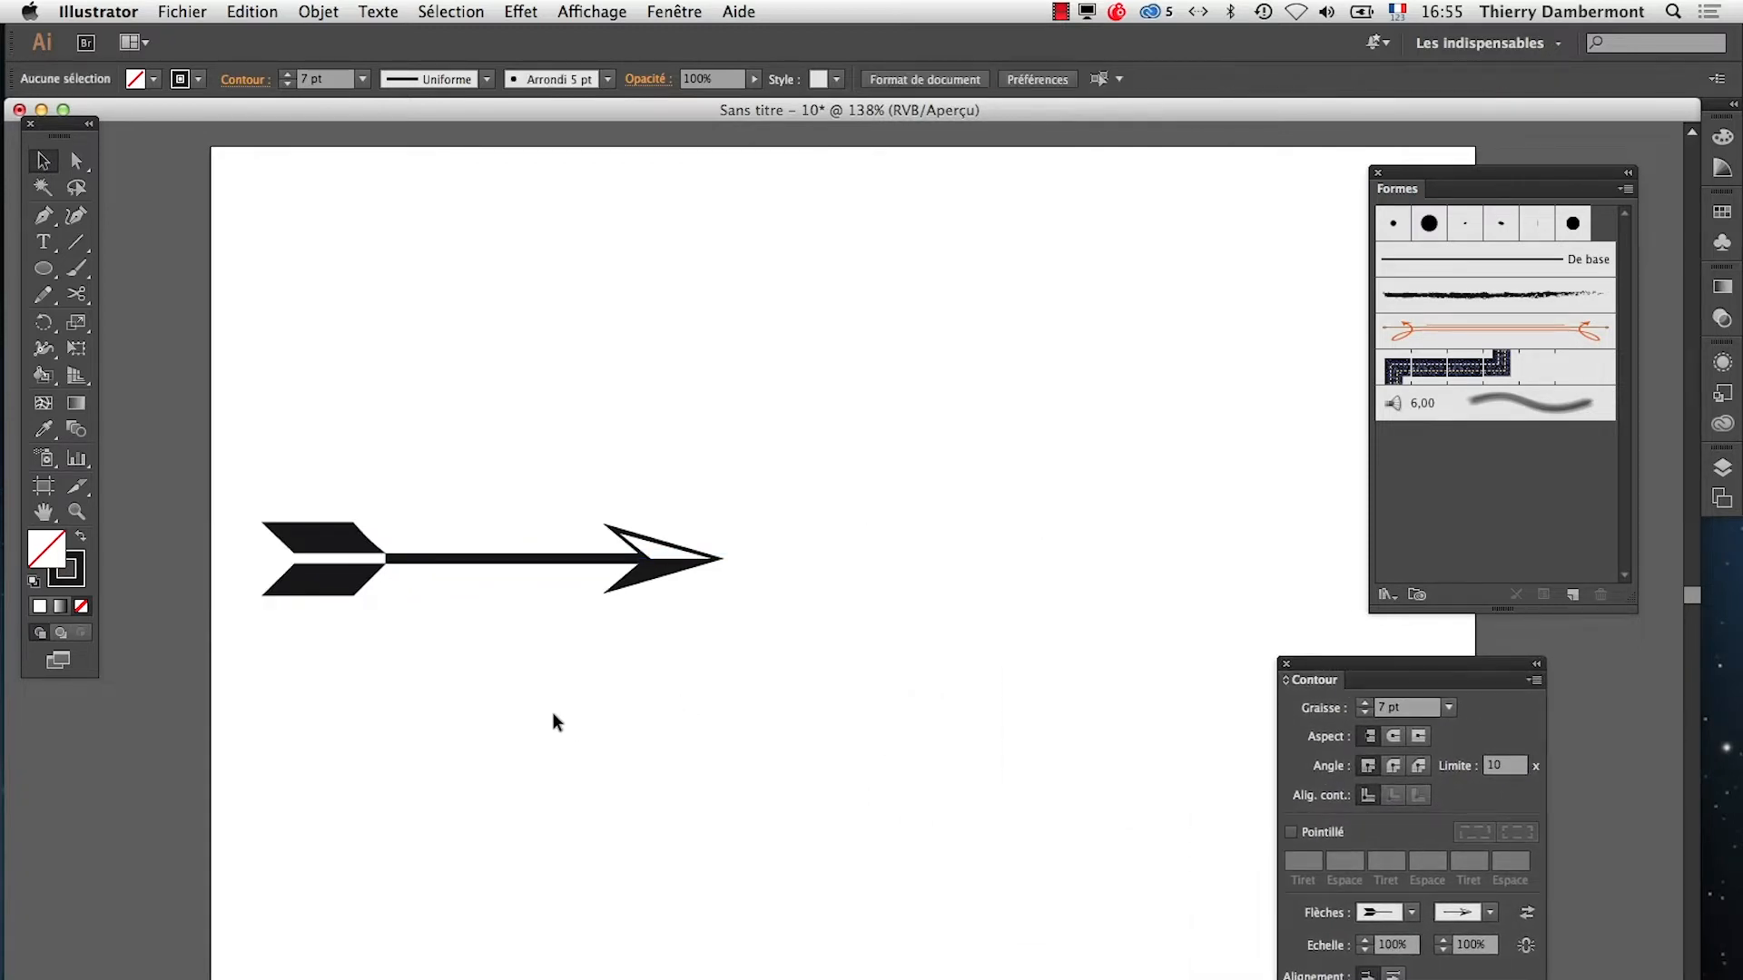
left_click(516, 574)
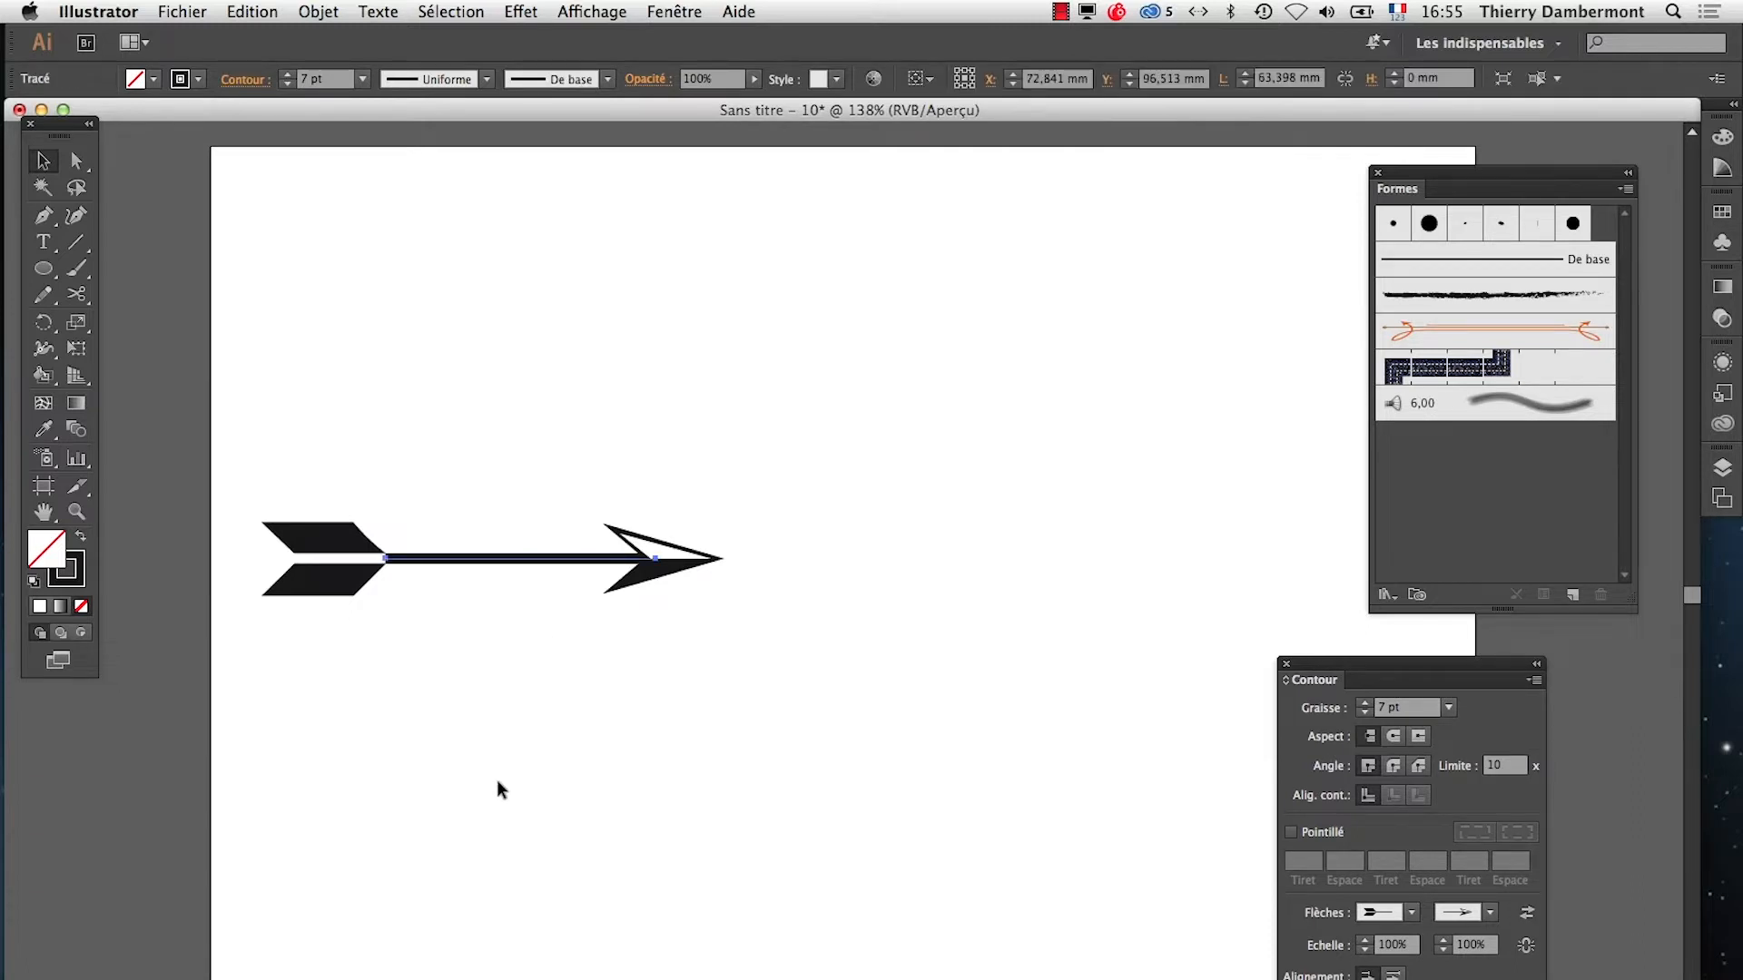
Save the document as "forme diffuse.ai" in the AI-jour10 folder with the Illustrator CC version options
left_click(182, 11)
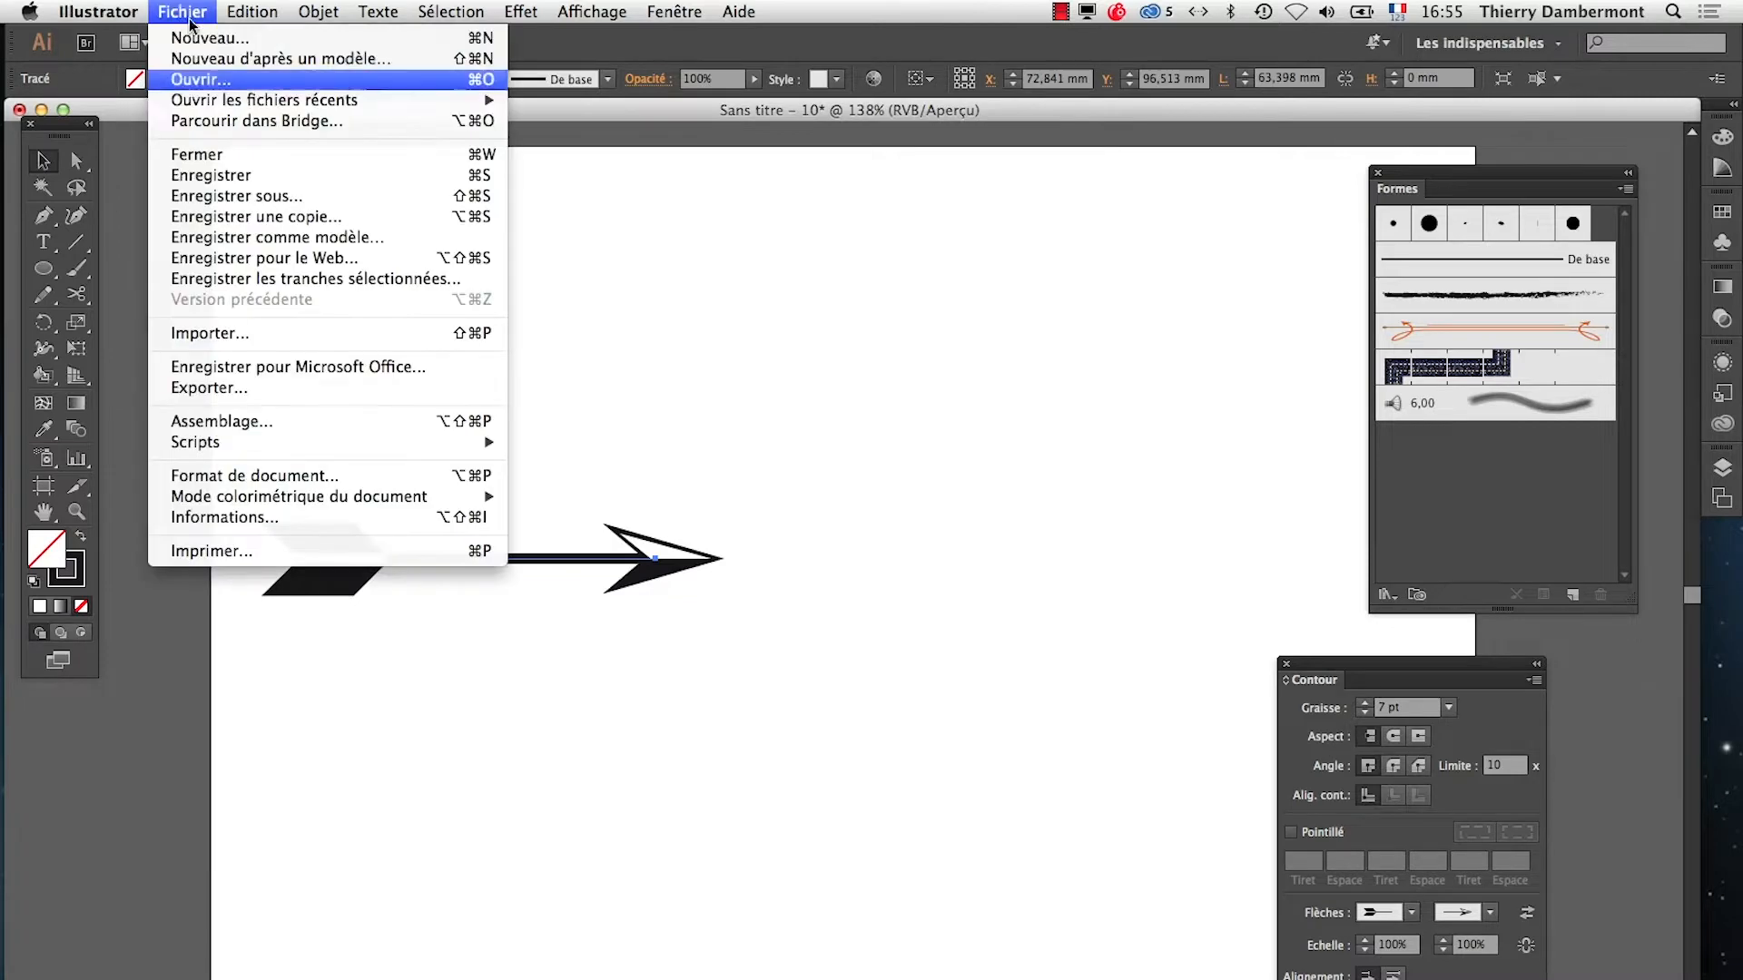
left_click(236, 196)
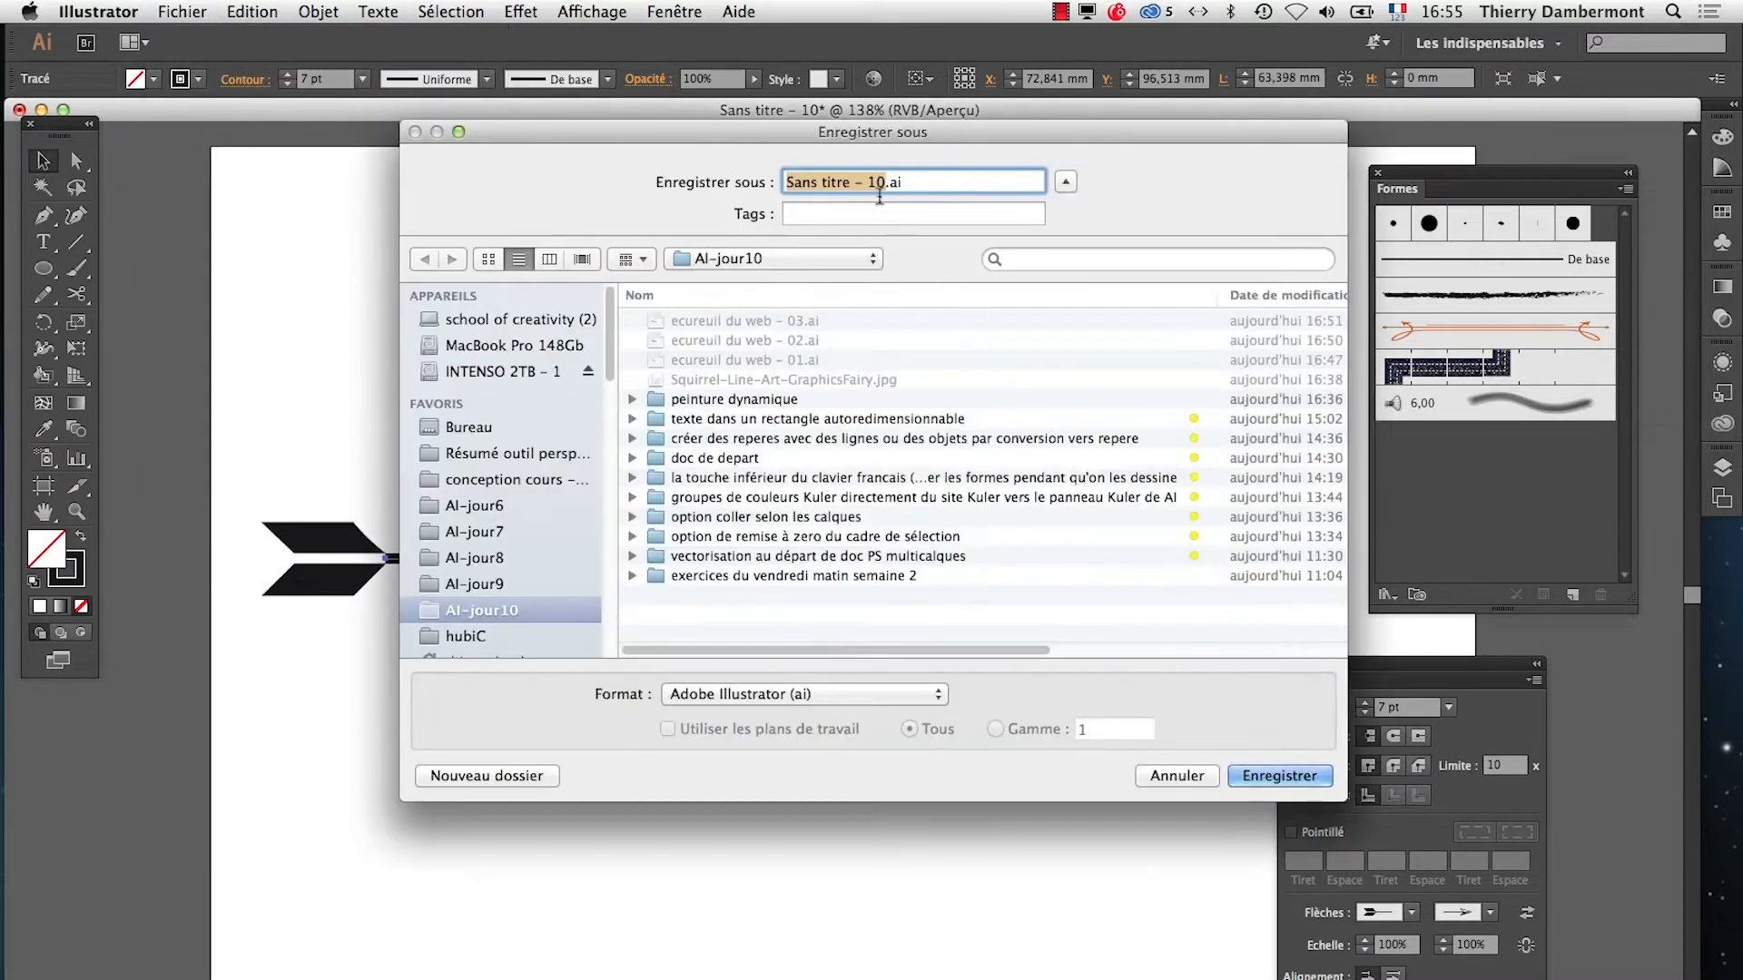
type("forme d")
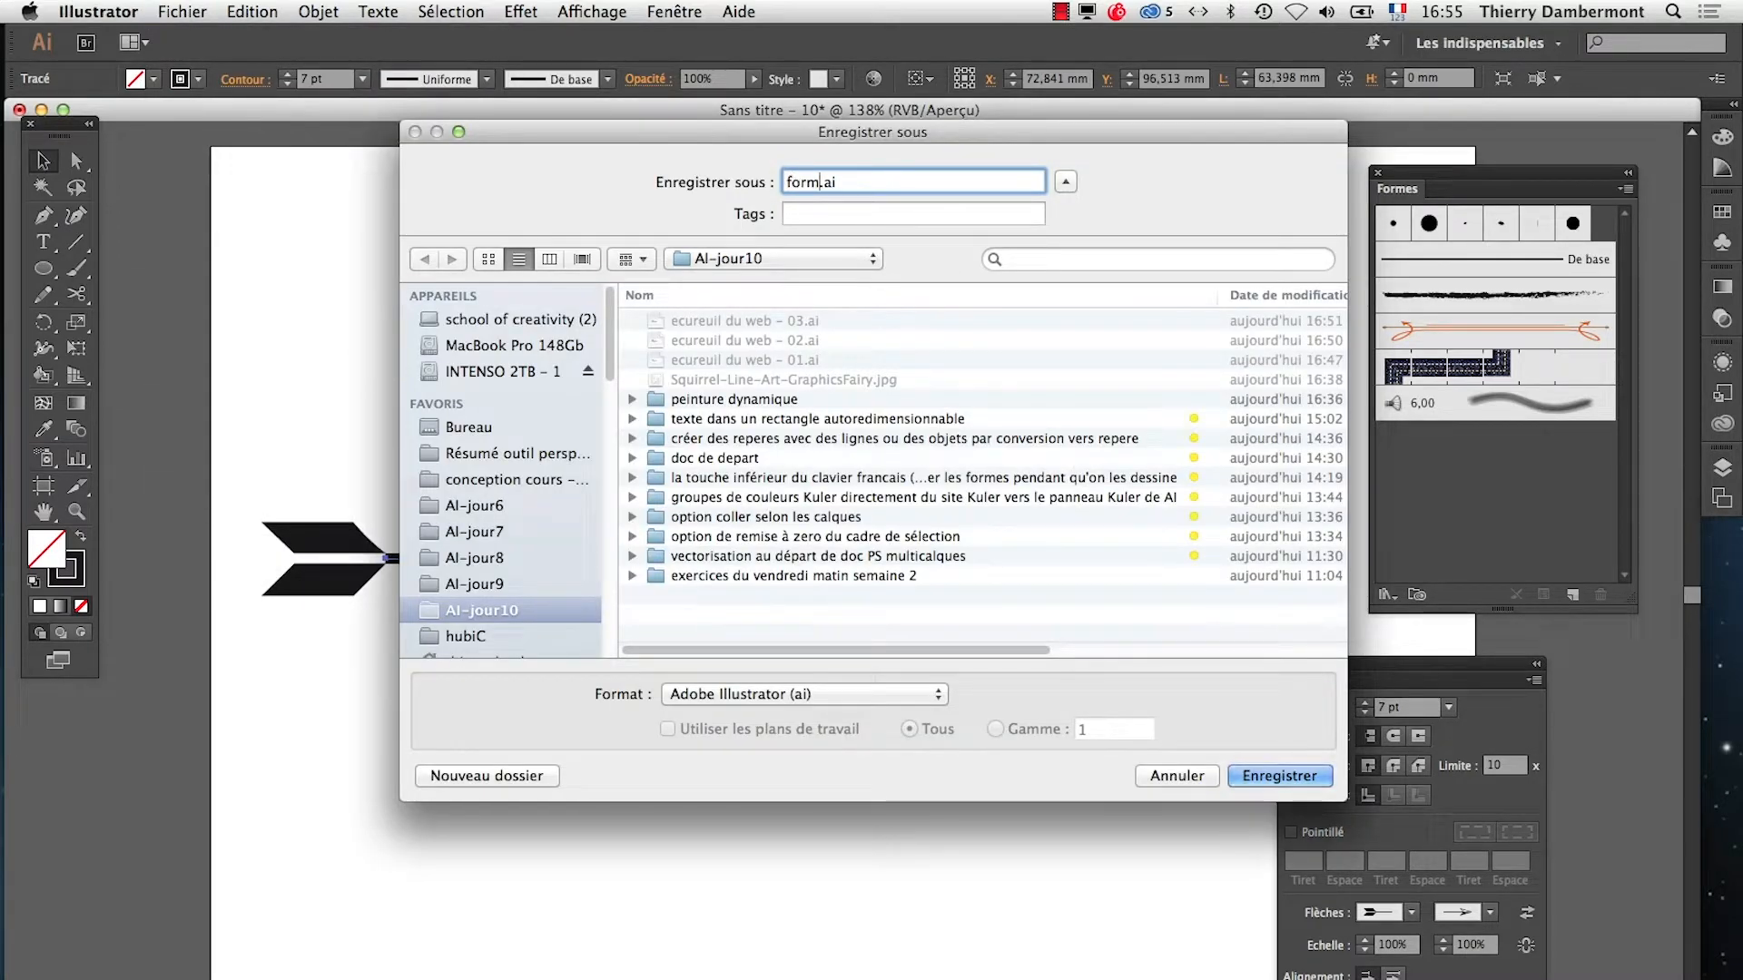
type("iffuse")
left_click(1262, 778)
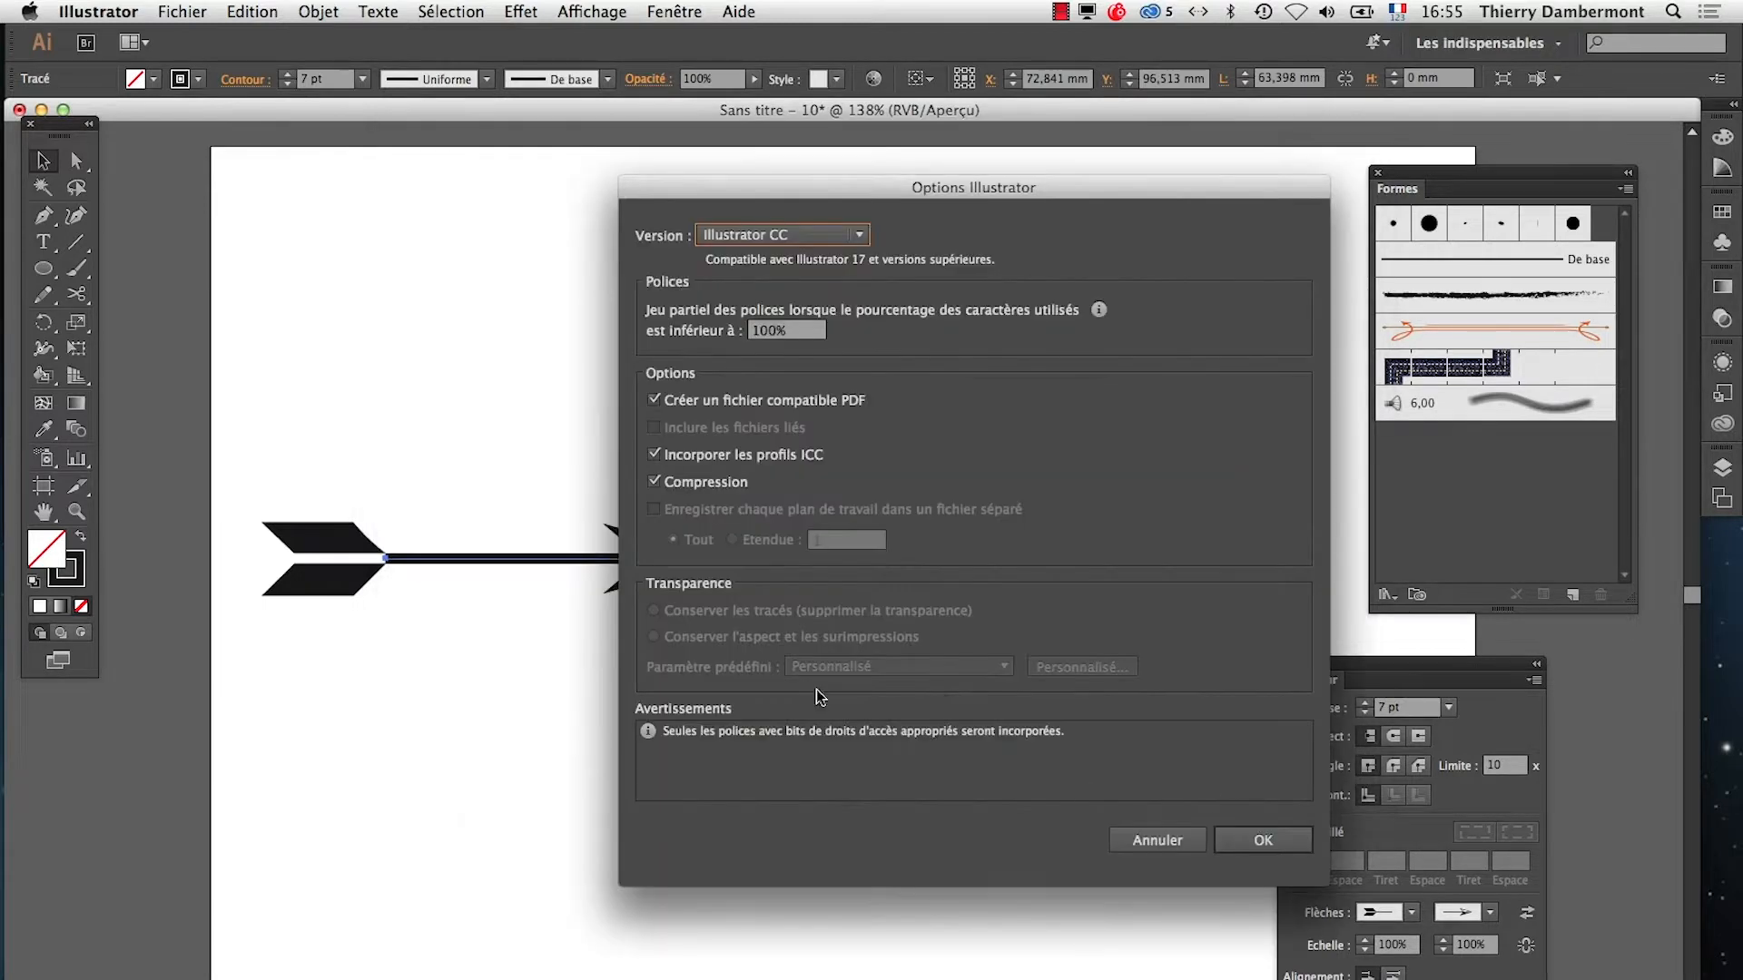
left_click(1259, 946)
Expand the appearance of the stroked arrow and display the artwork in outline mode to check its paths
left_click(318, 10)
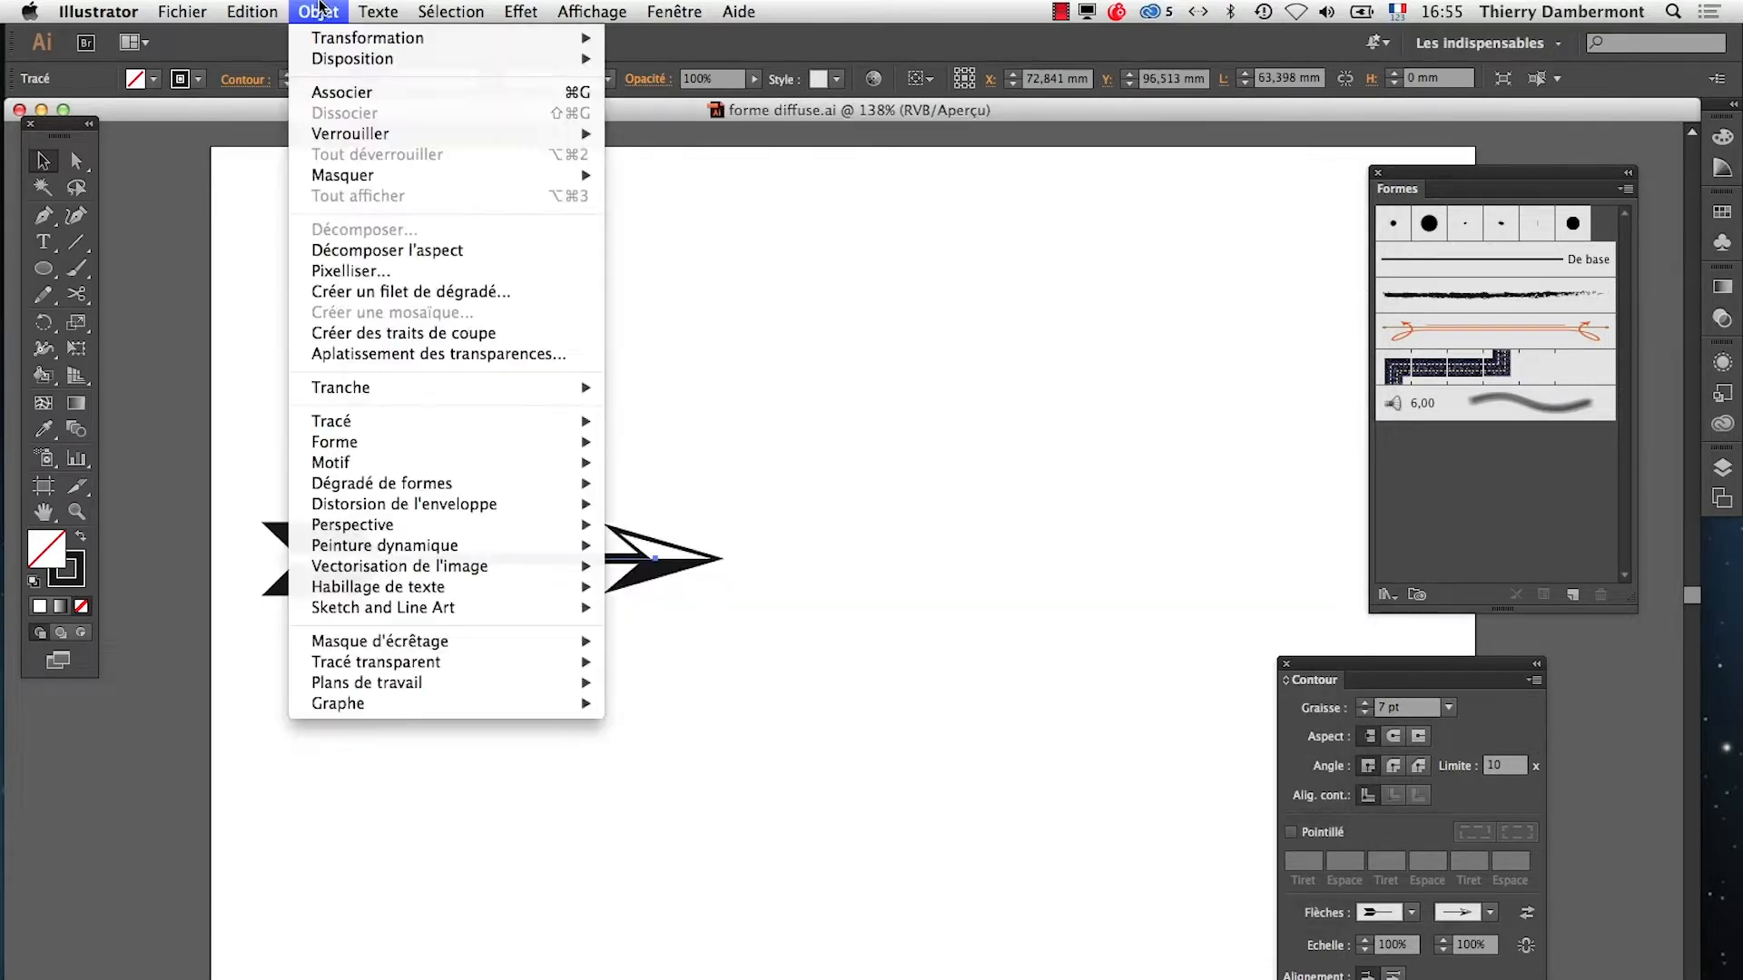
left_click(419, 253)
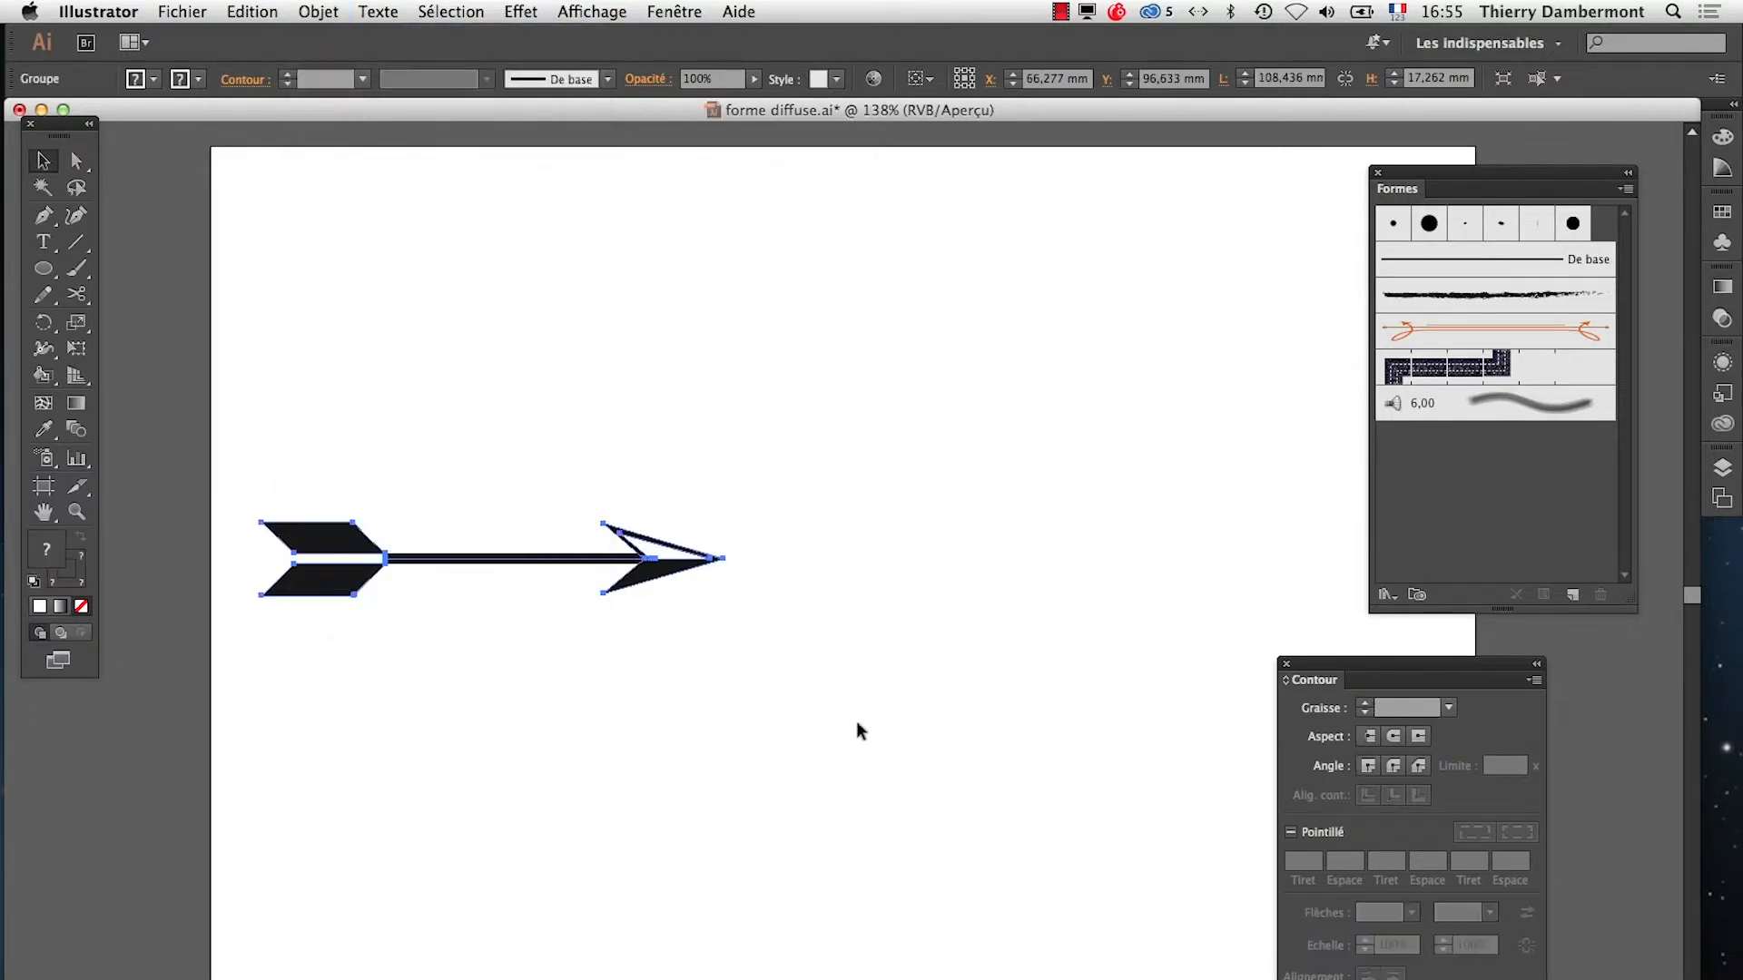
left_click(592, 11)
left_click(635, 33)
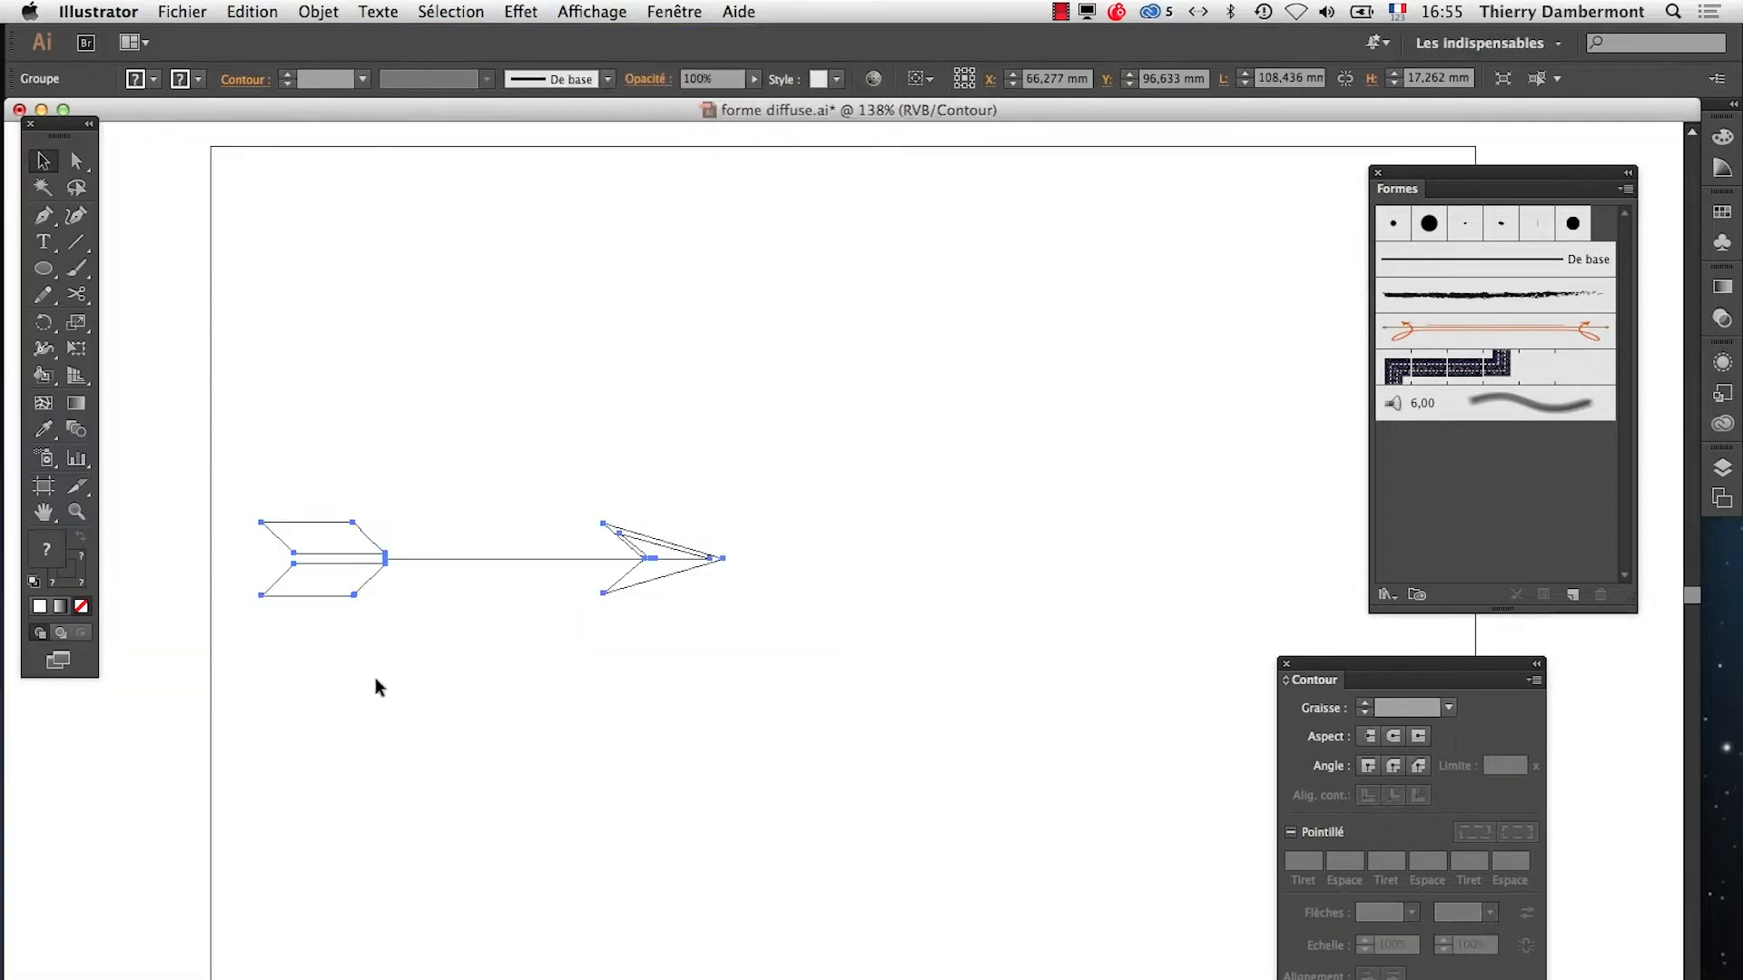
scroll(393, 617, "up", 4)
scroll(472, 638, "down", 1)
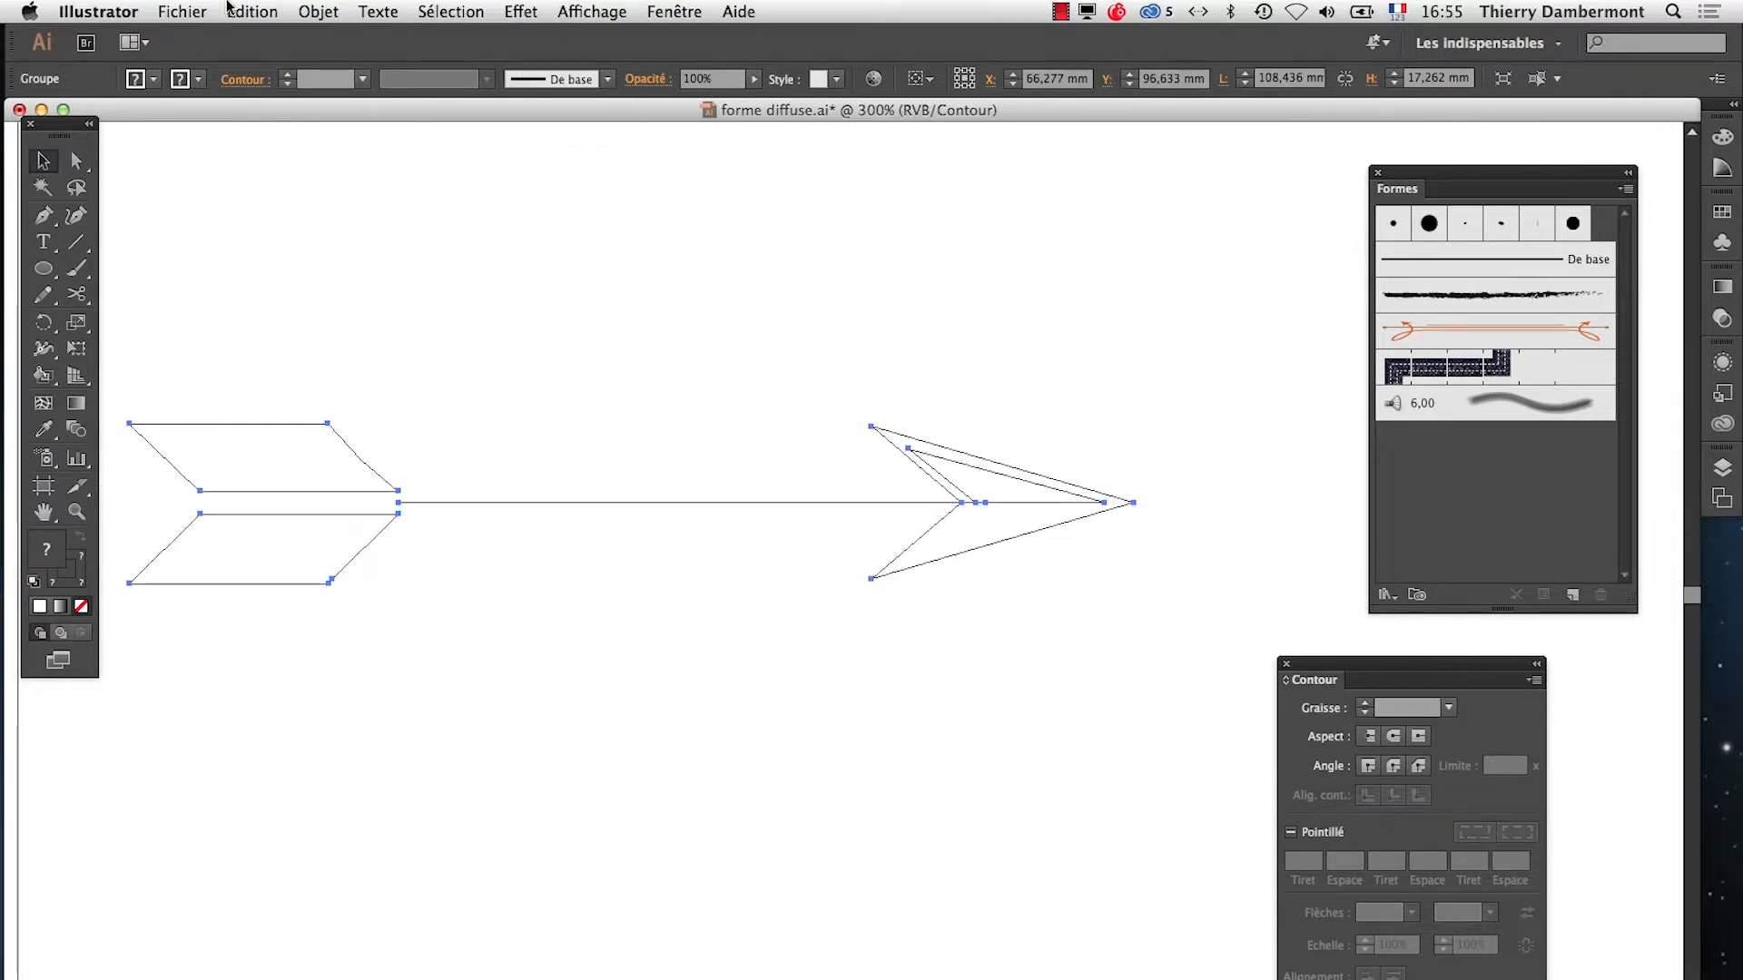
Expand the arrow's fill and stroke so the shaft line becomes a closed shape
left_click(336, 10)
left_click(381, 230)
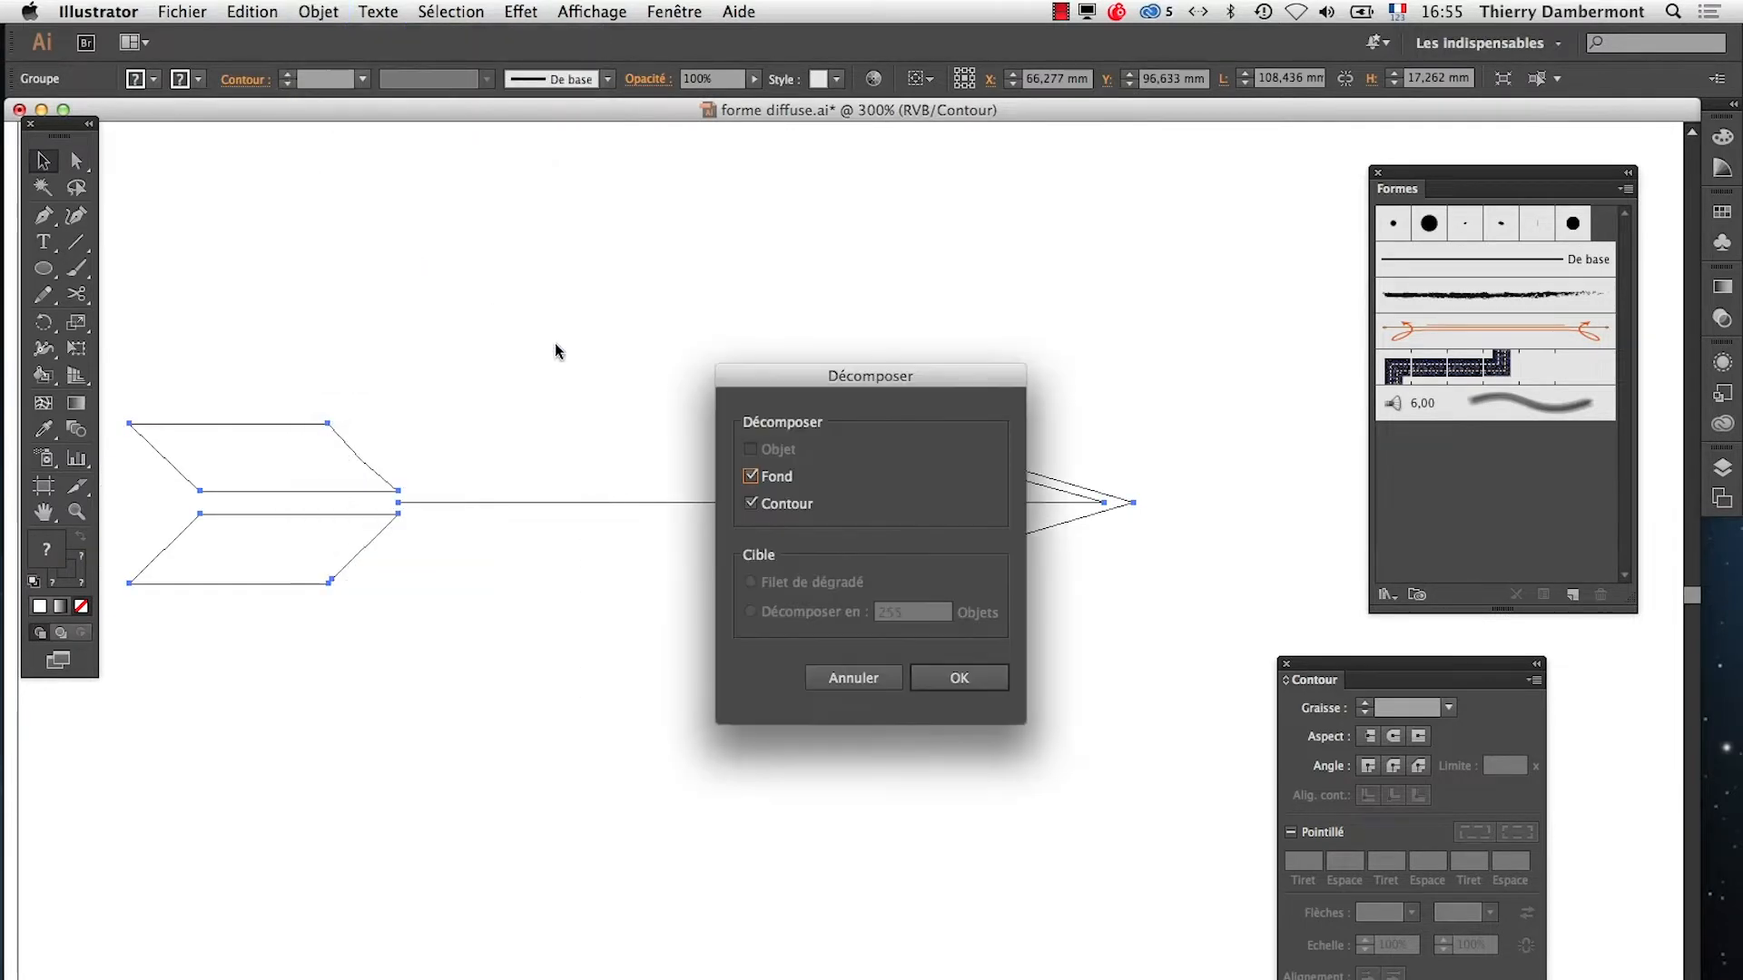
left_click(951, 690)
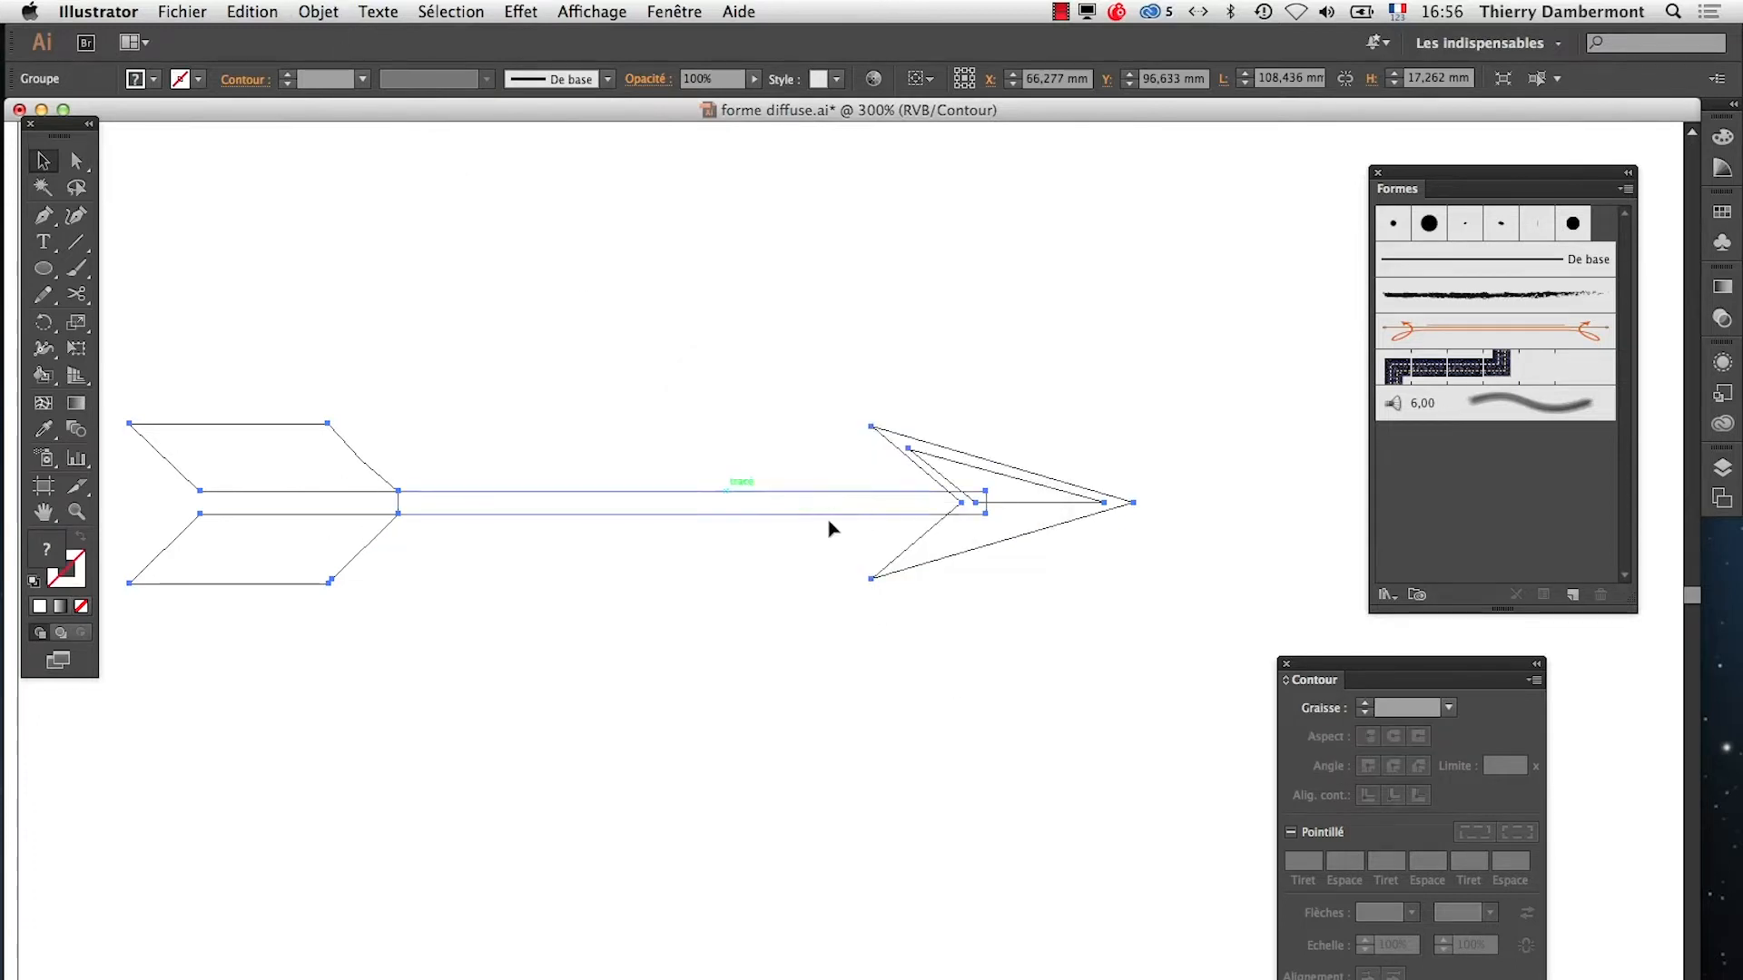
left_click(320, 11)
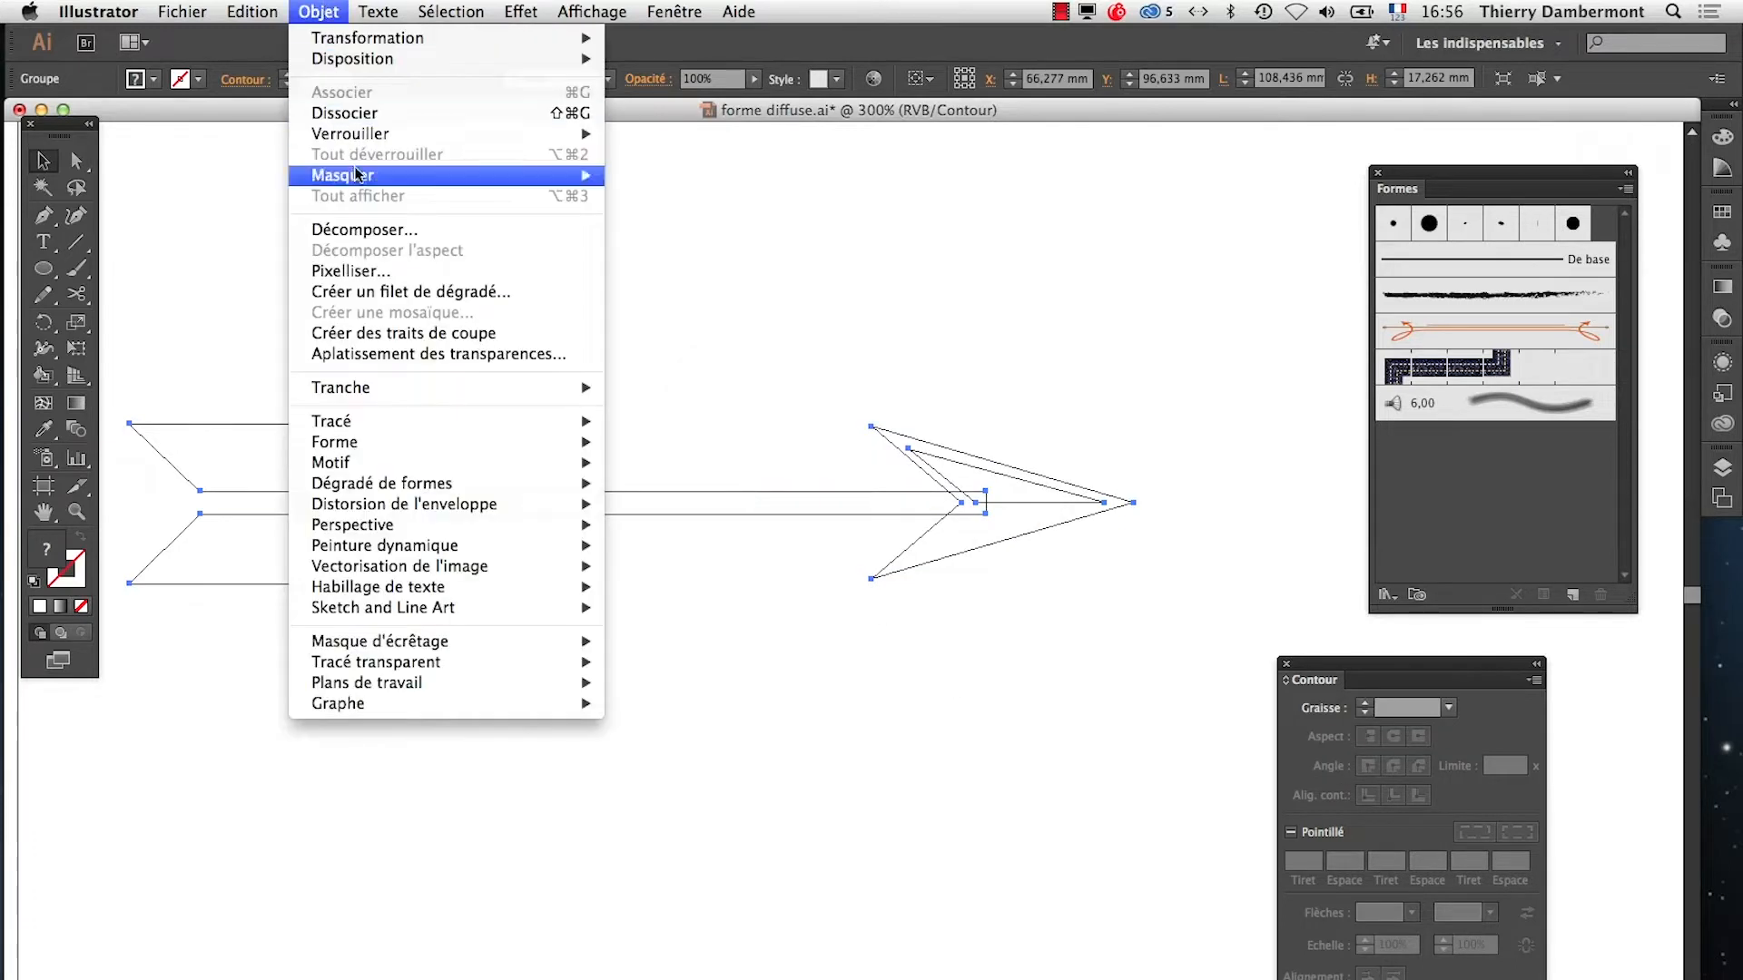
left_click(350, 229)
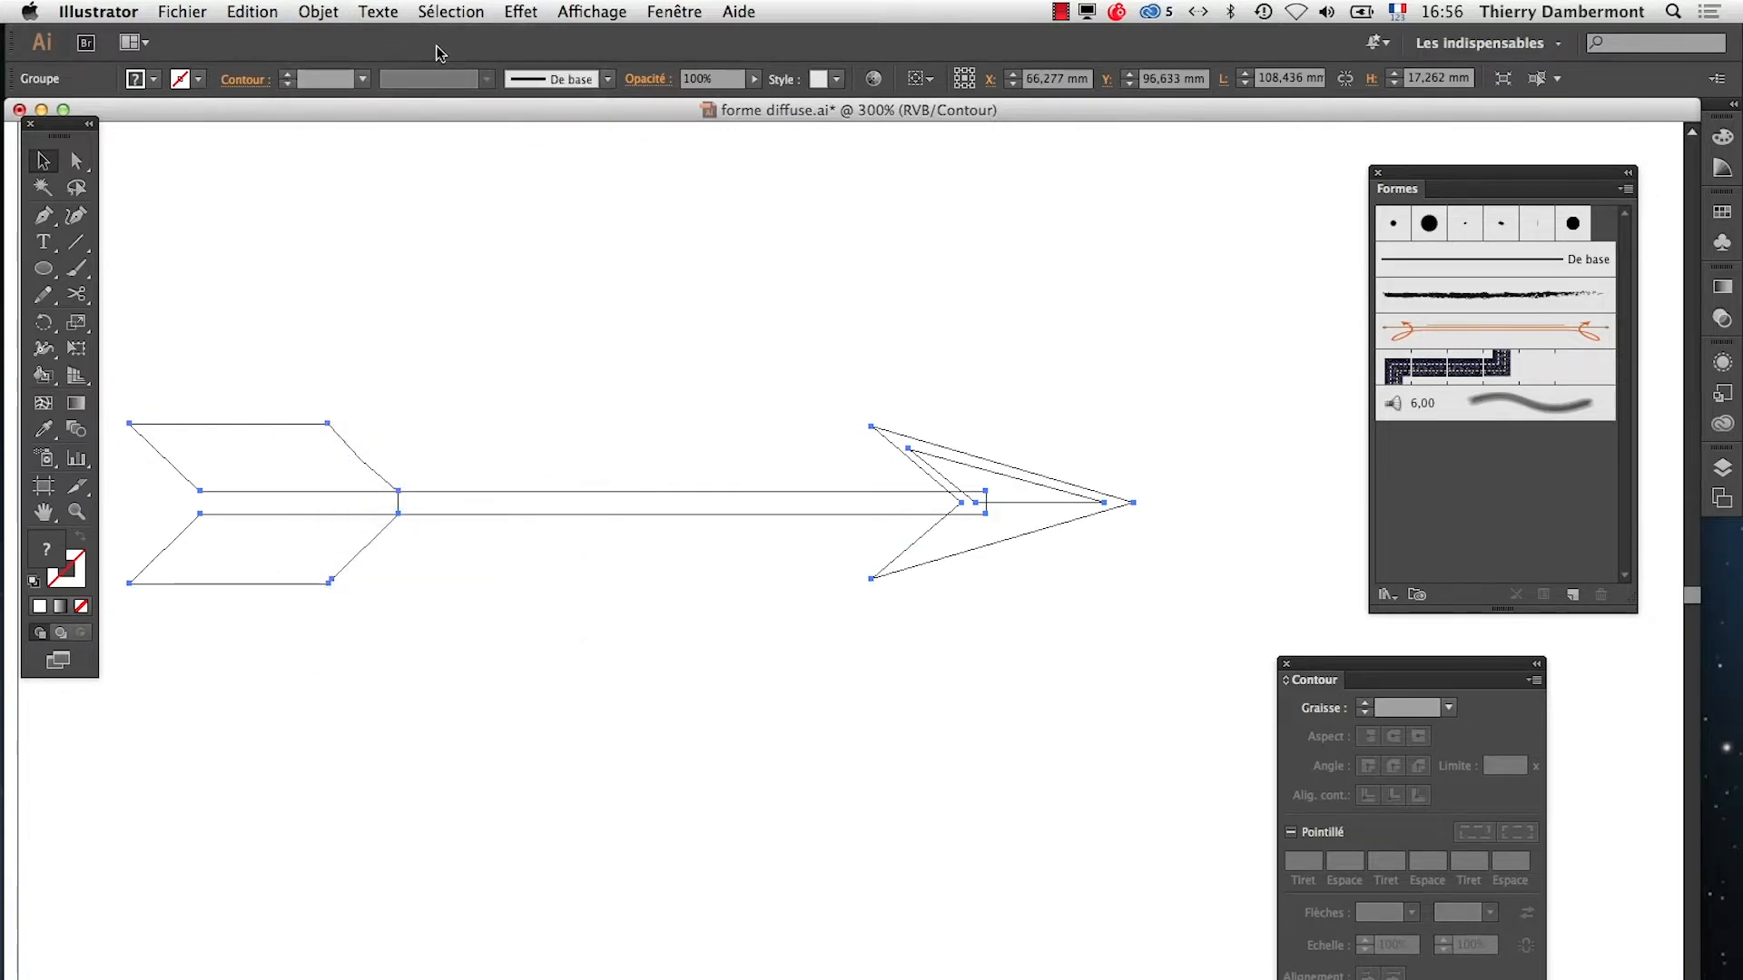
left_click(332, 11)
left_click(366, 229)
Open a second window of the document, set it to preview mode and deselect the arrow
left_click(674, 10)
left_click(676, 40)
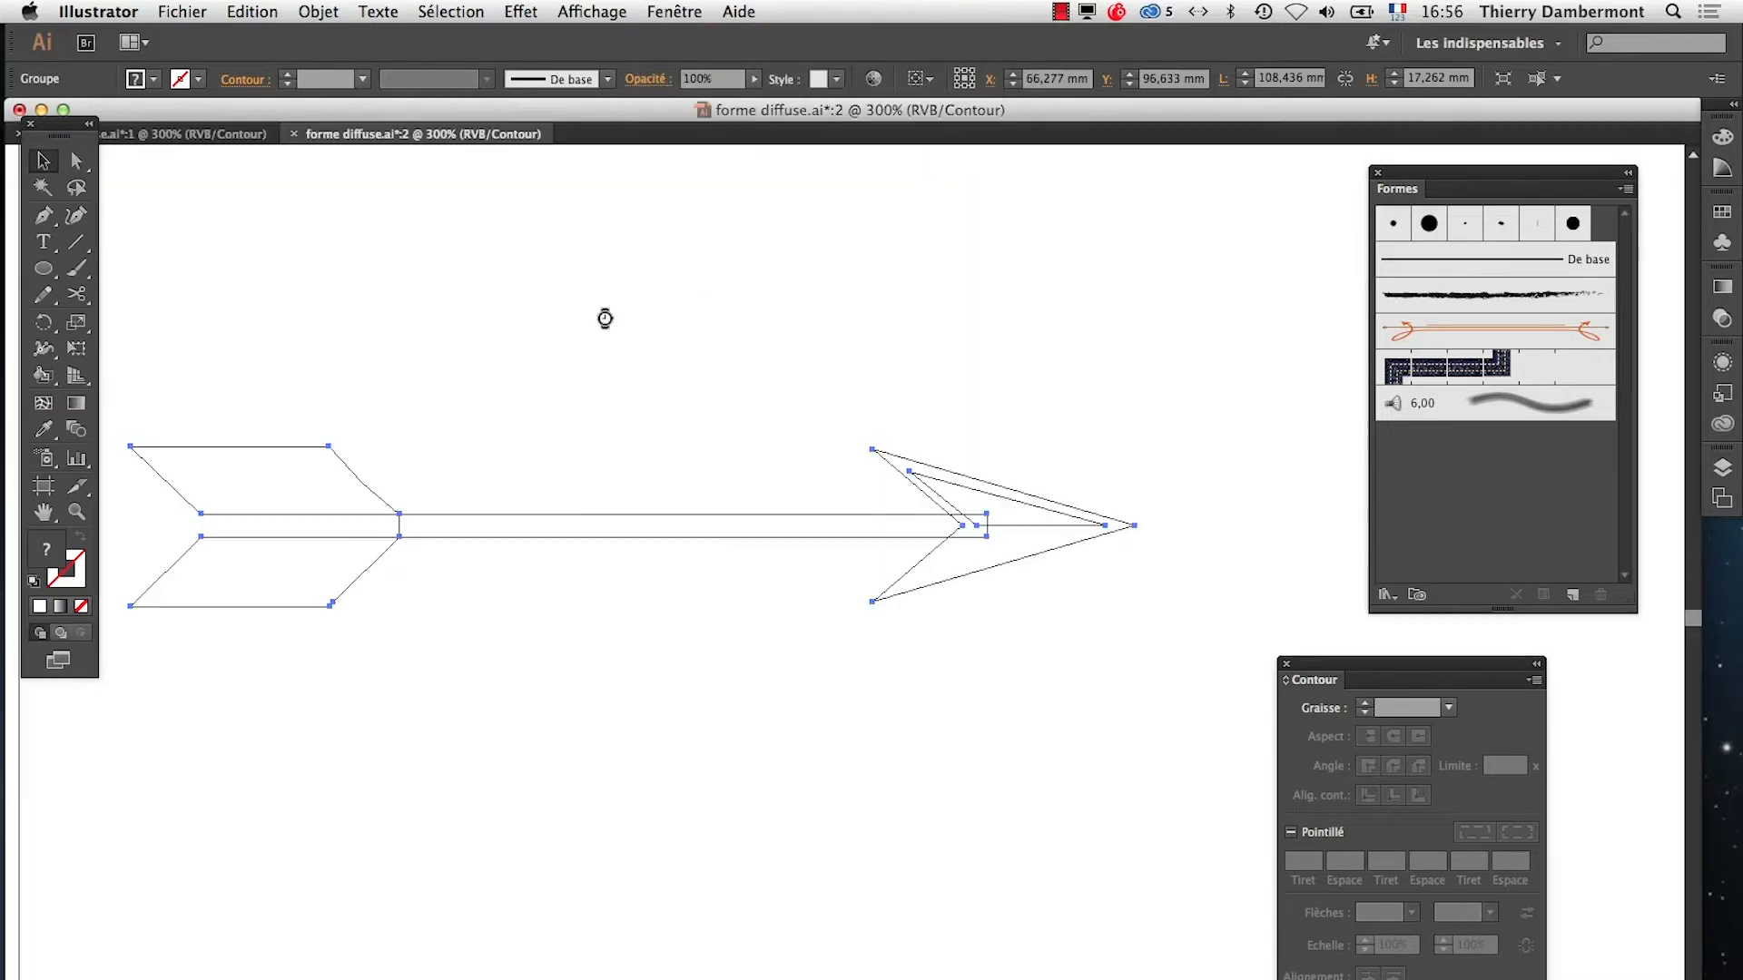
left_click(591, 11)
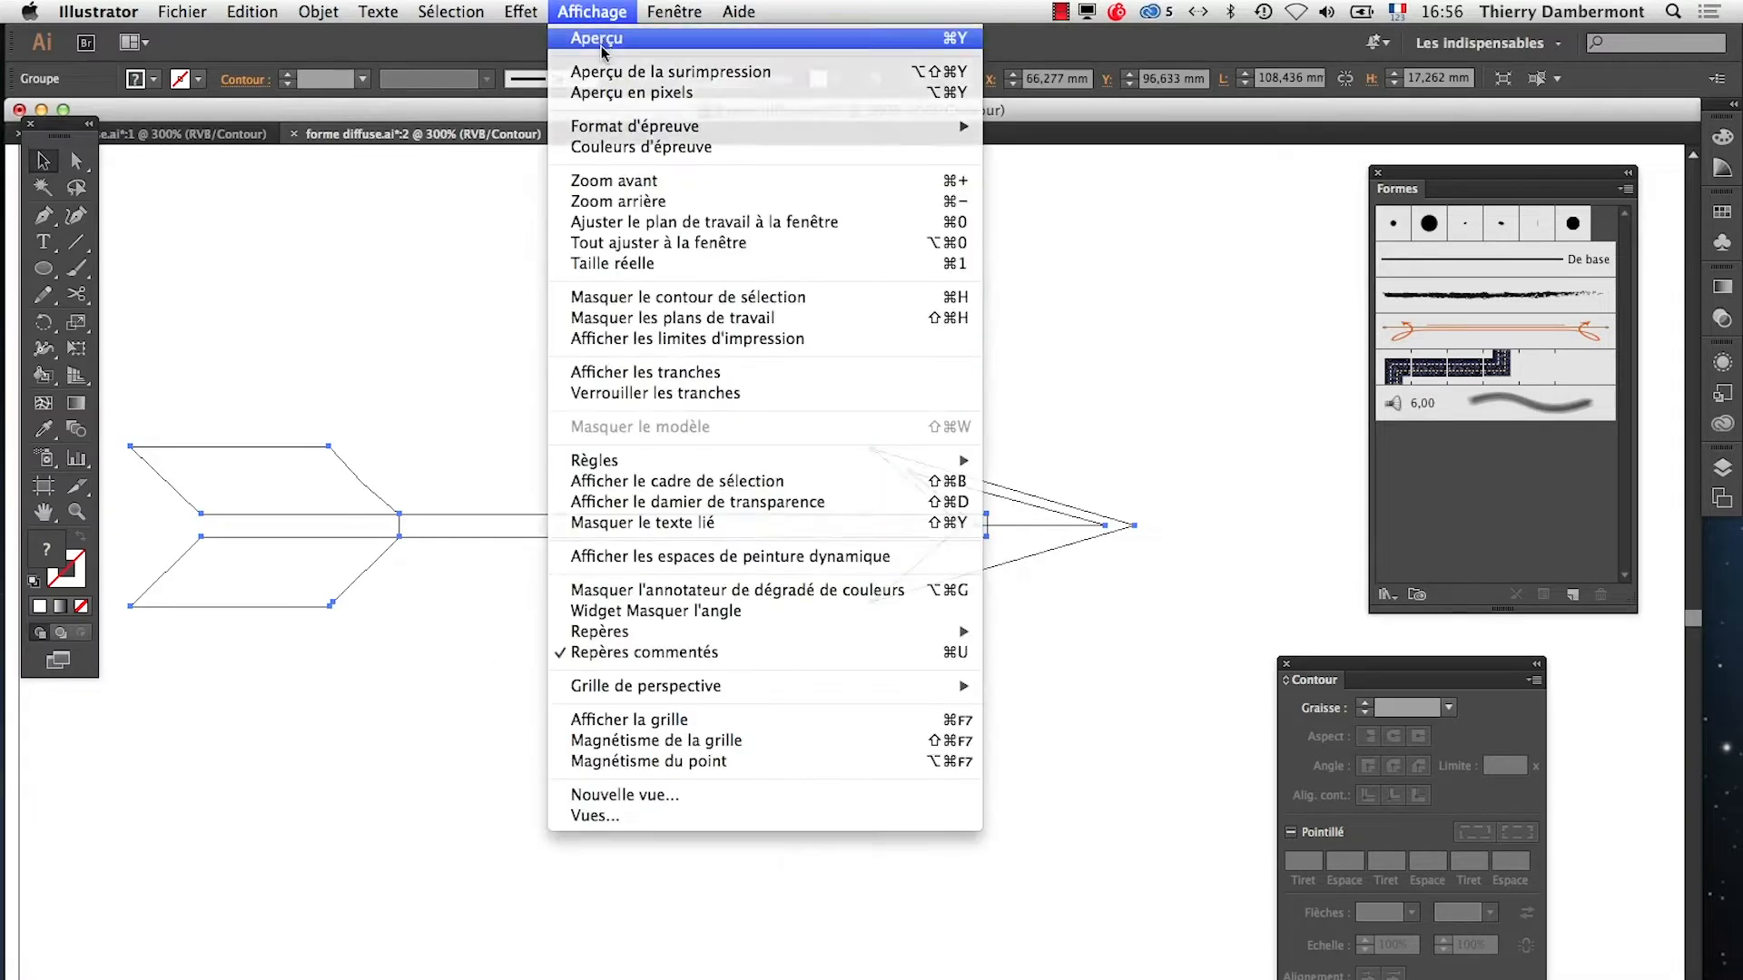
left_click(606, 36)
left_click(532, 557)
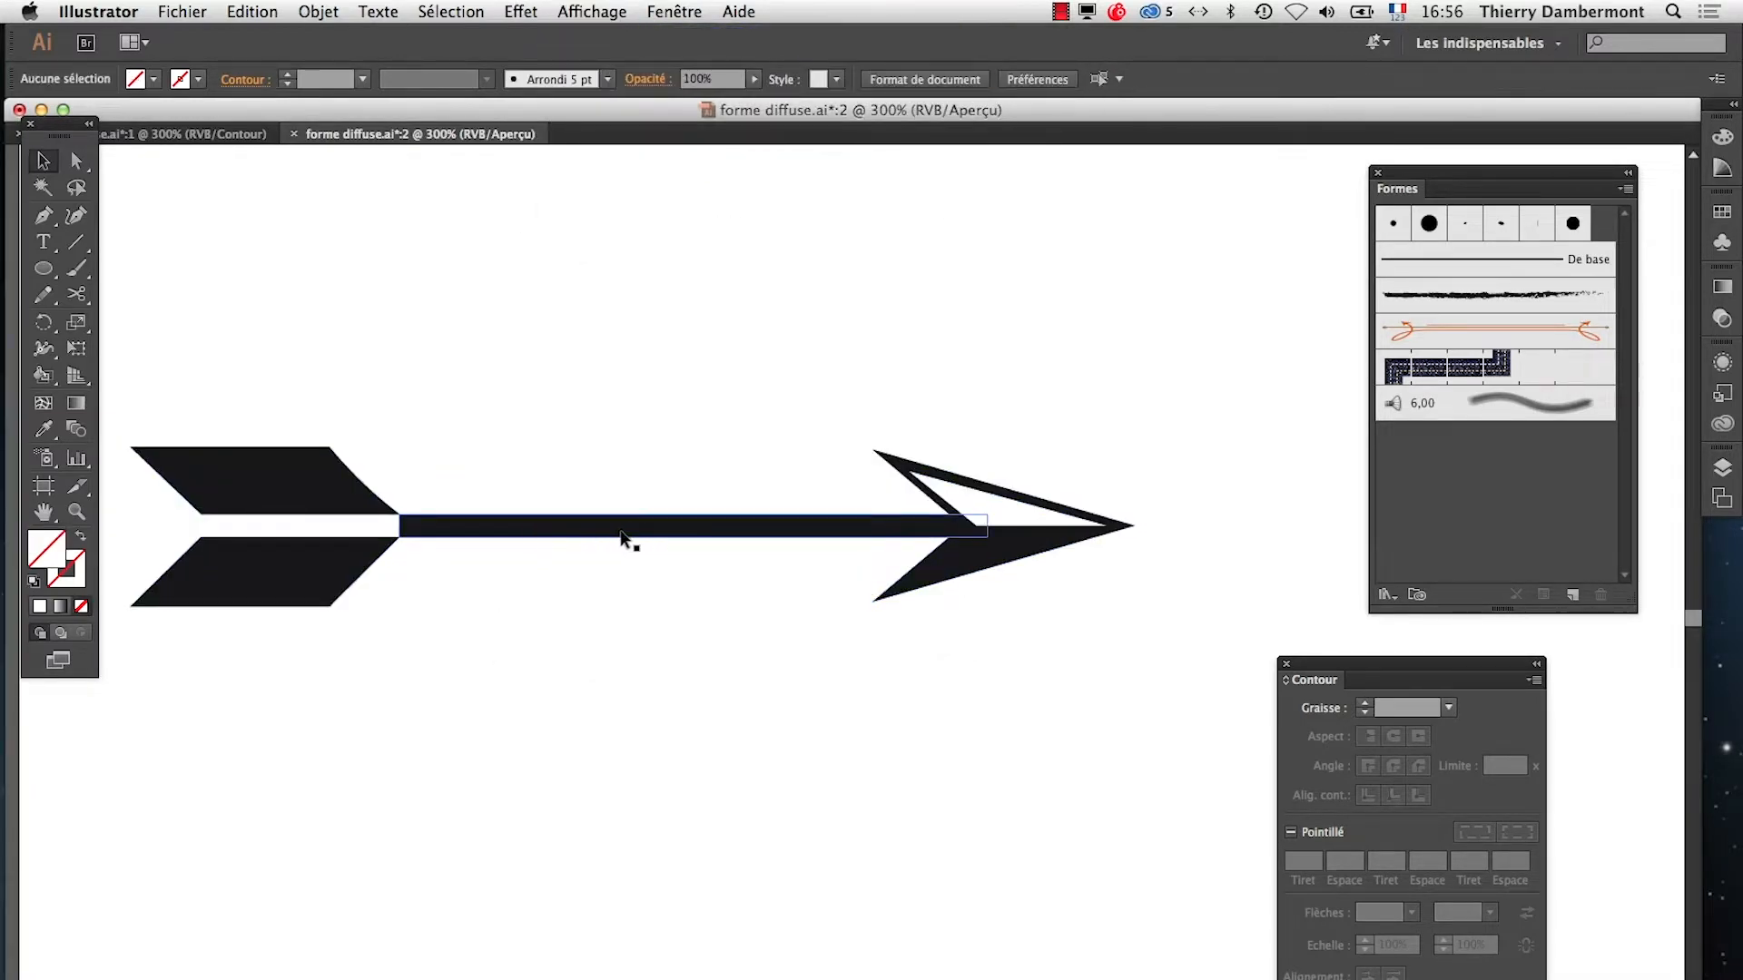
Select only the arrow's shaft and show the colour swatches detached and enlarged below the arrow
left_click(87, 162)
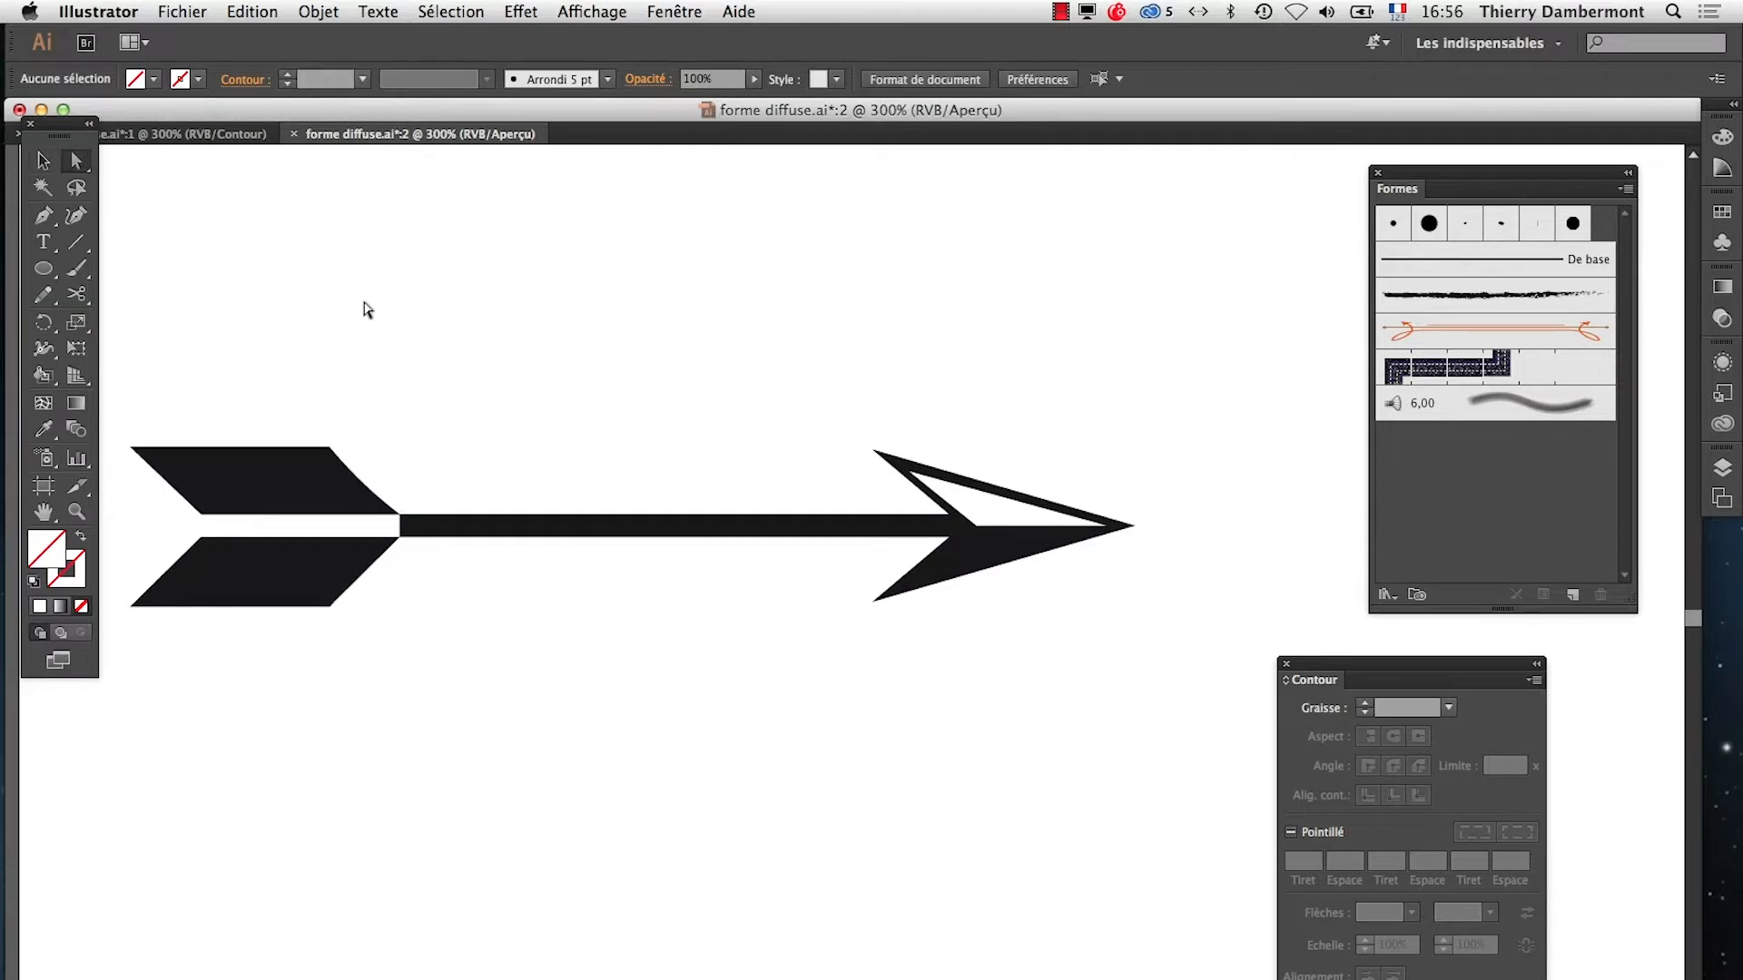
left_click(459, 529)
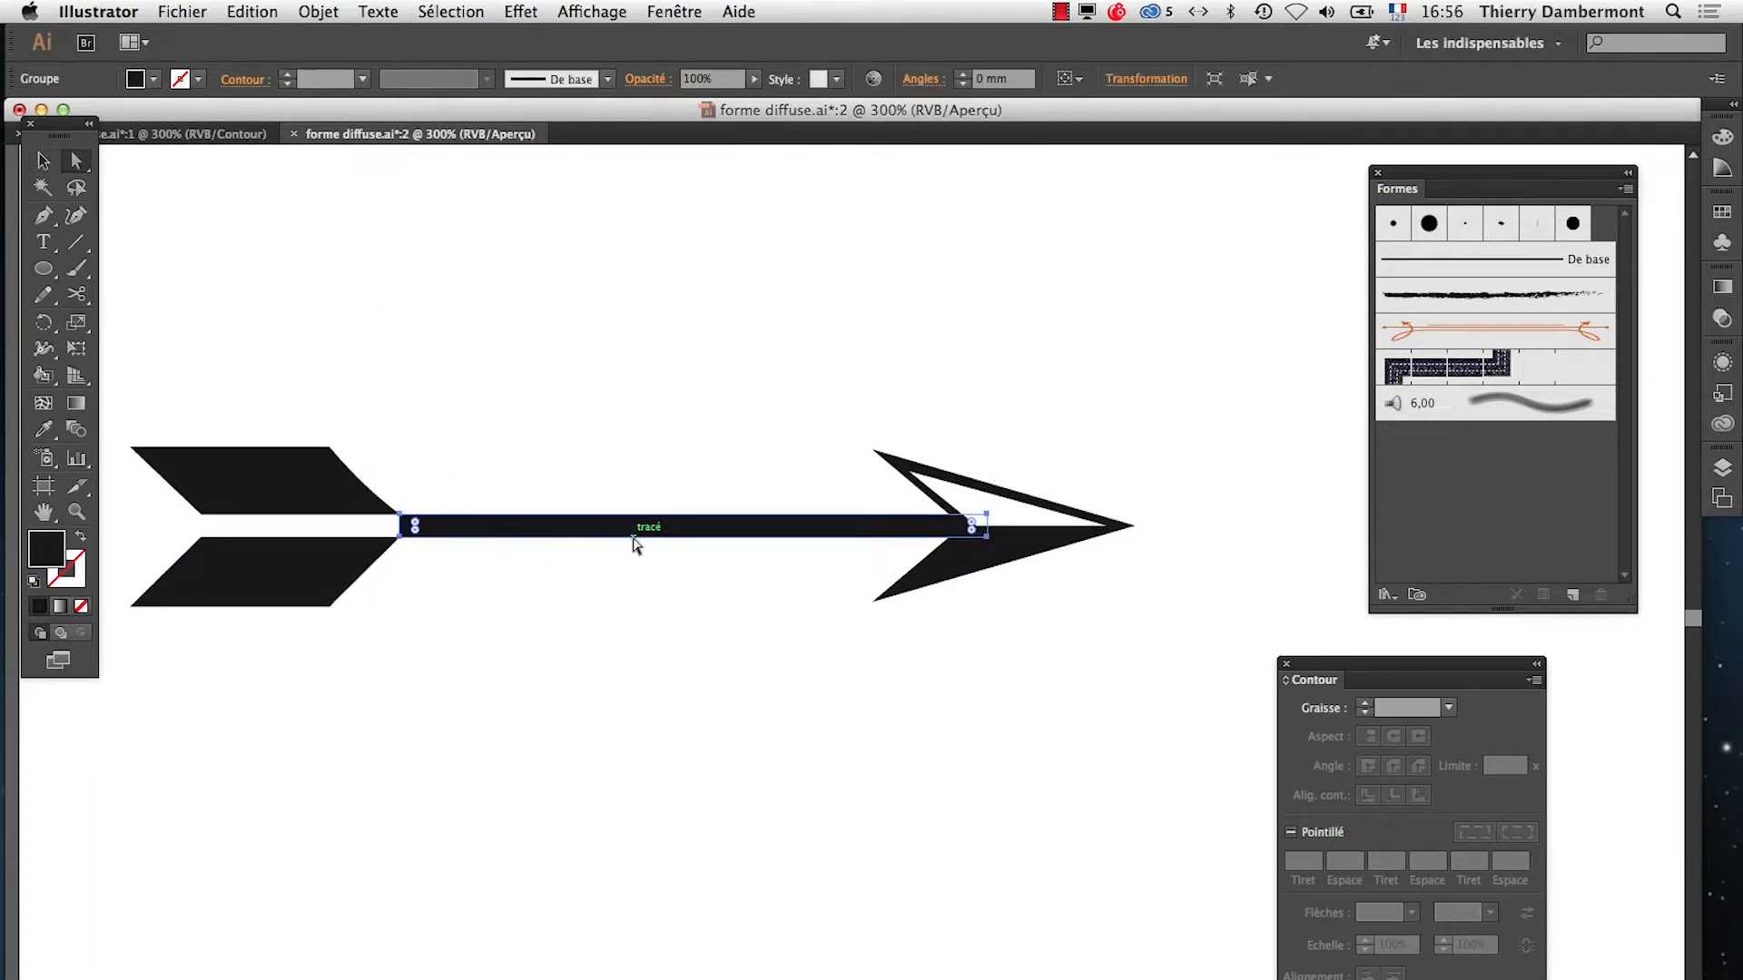
left_click(1716, 214)
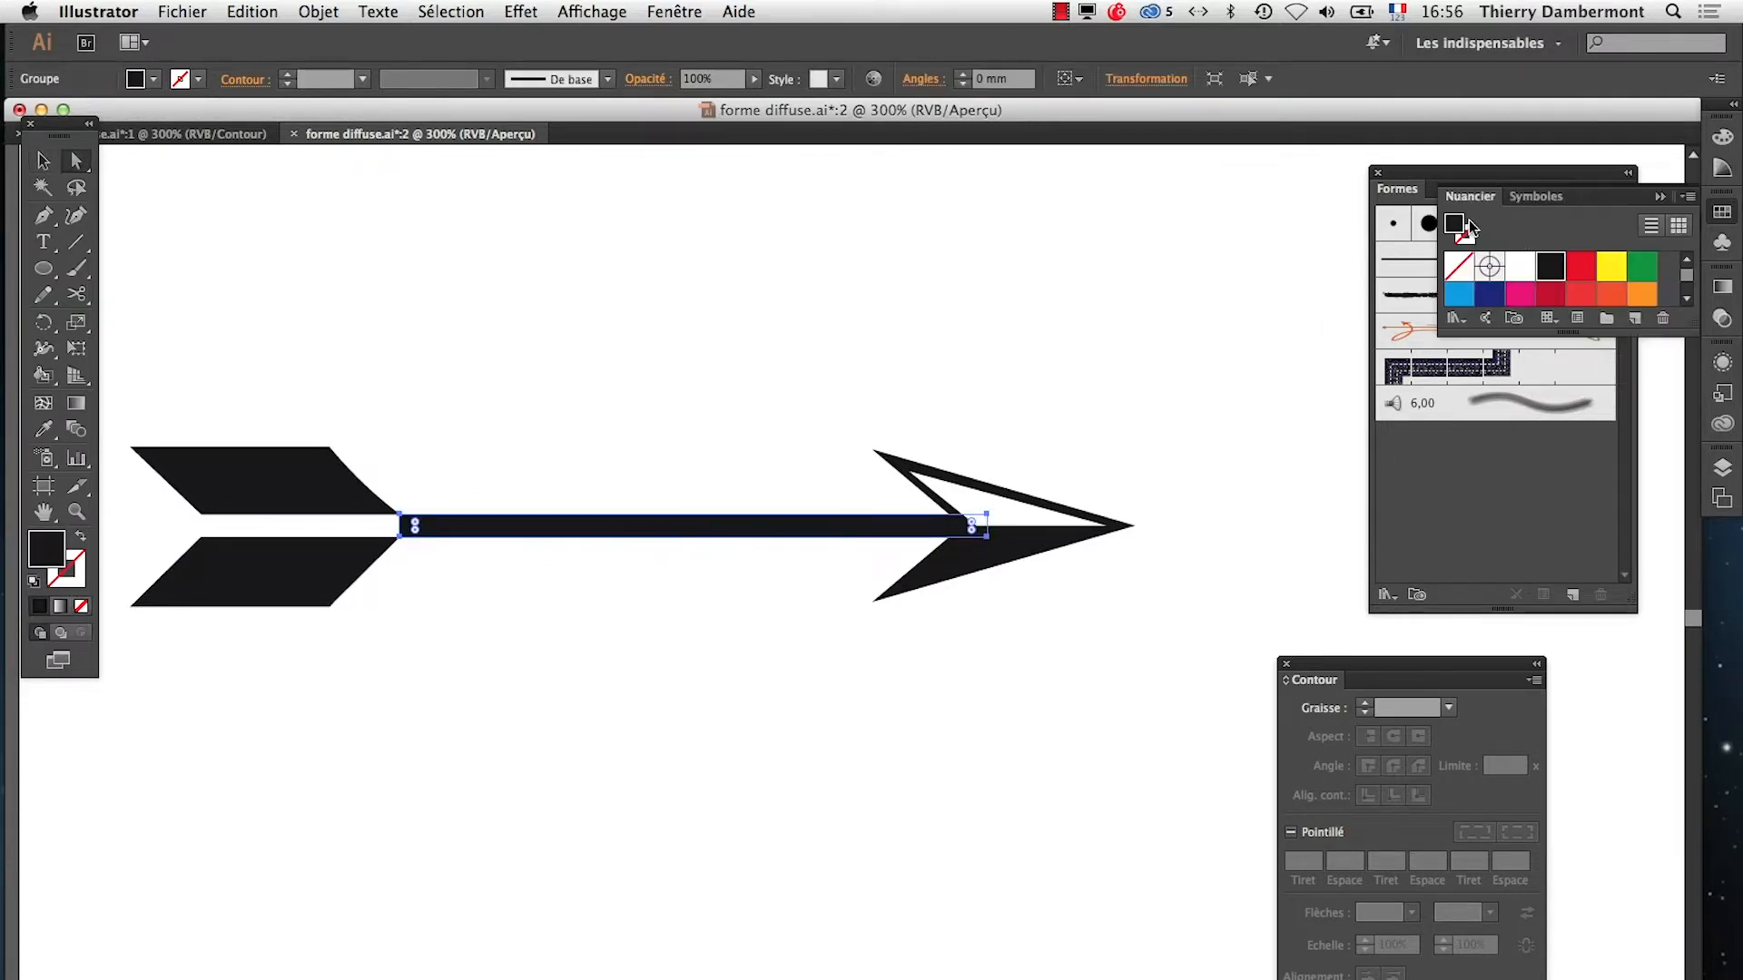
left_click_drag(1477, 204, 630, 723)
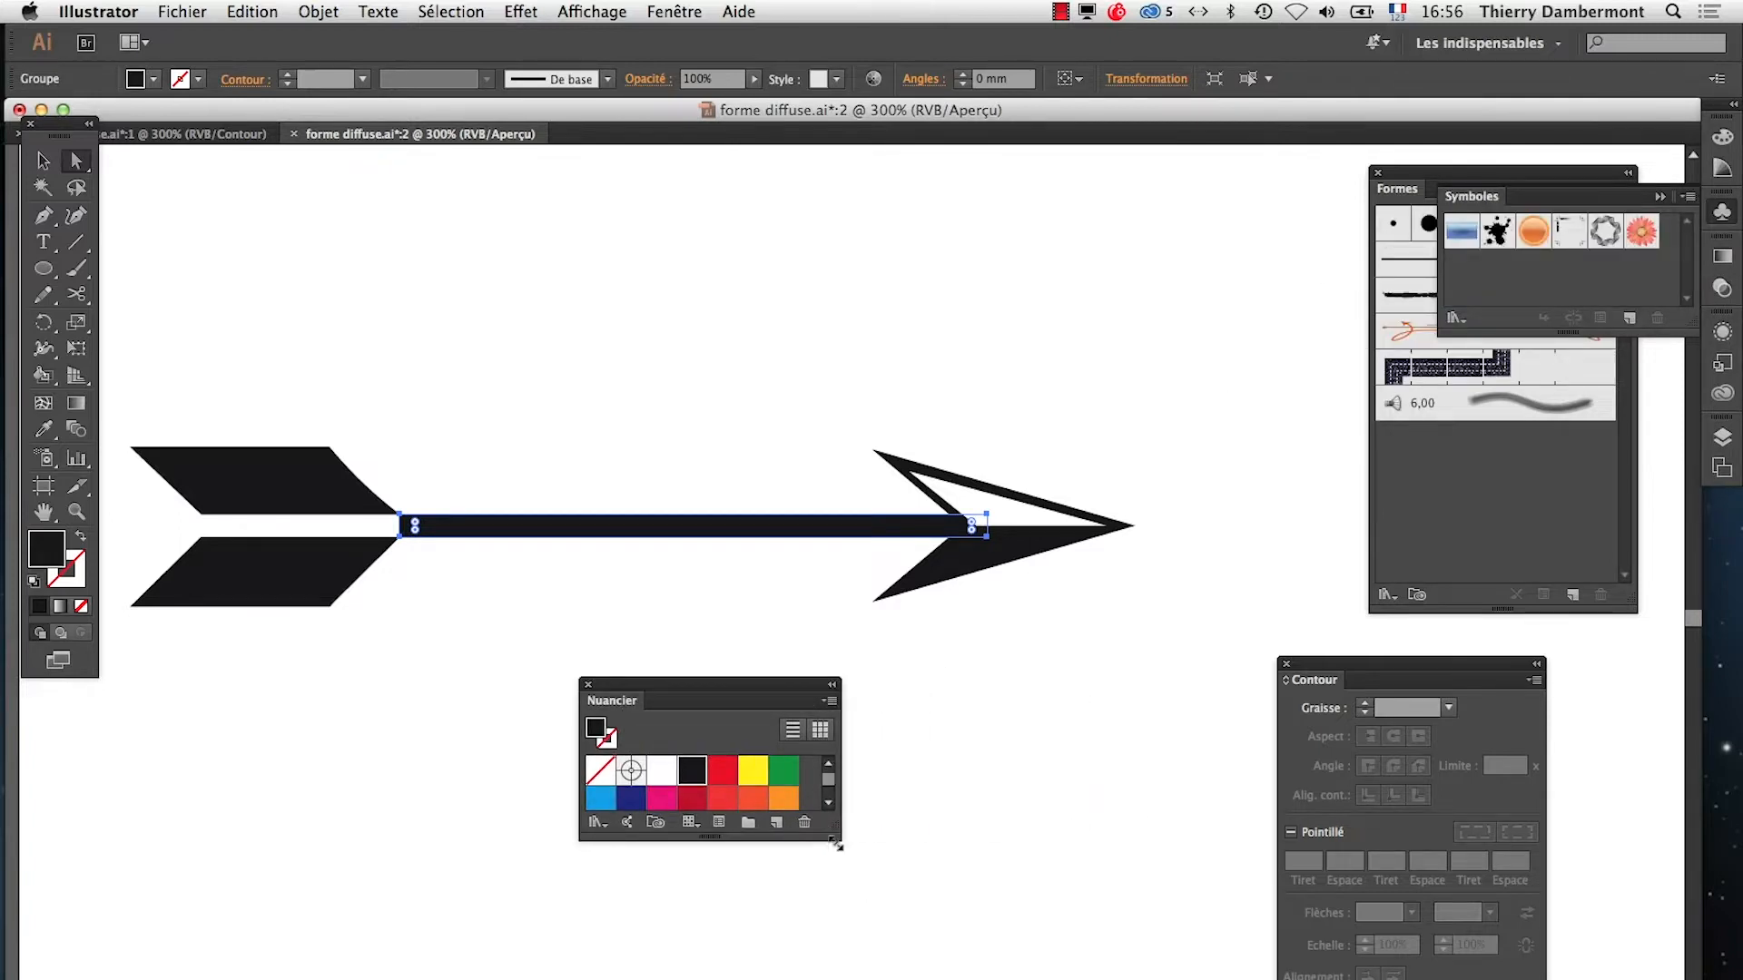
left_click_drag(829, 823, 944, 976)
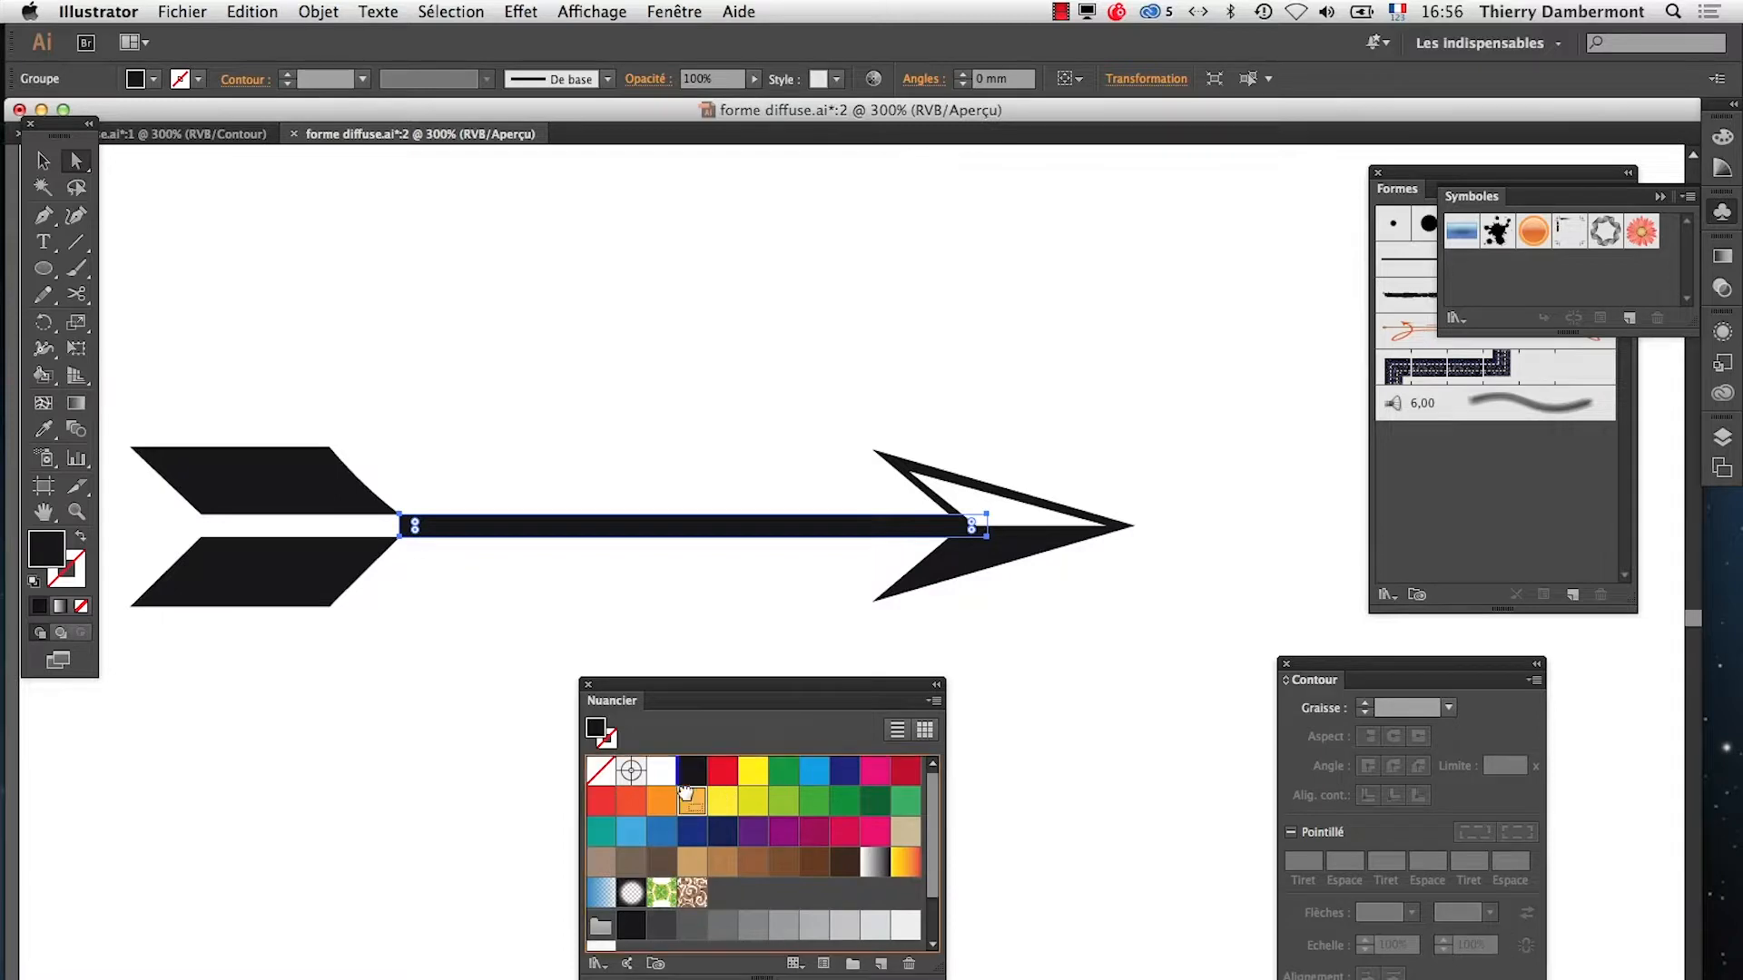
Recolour the arrow with a light orange shaft, purple lower feather, dark green upper feather and blue arrowhead, and leave it deselected
left_click_drag(692, 801, 585, 539)
left_click_drag(692, 862, 313, 570)
left_click_drag(819, 871, 292, 575)
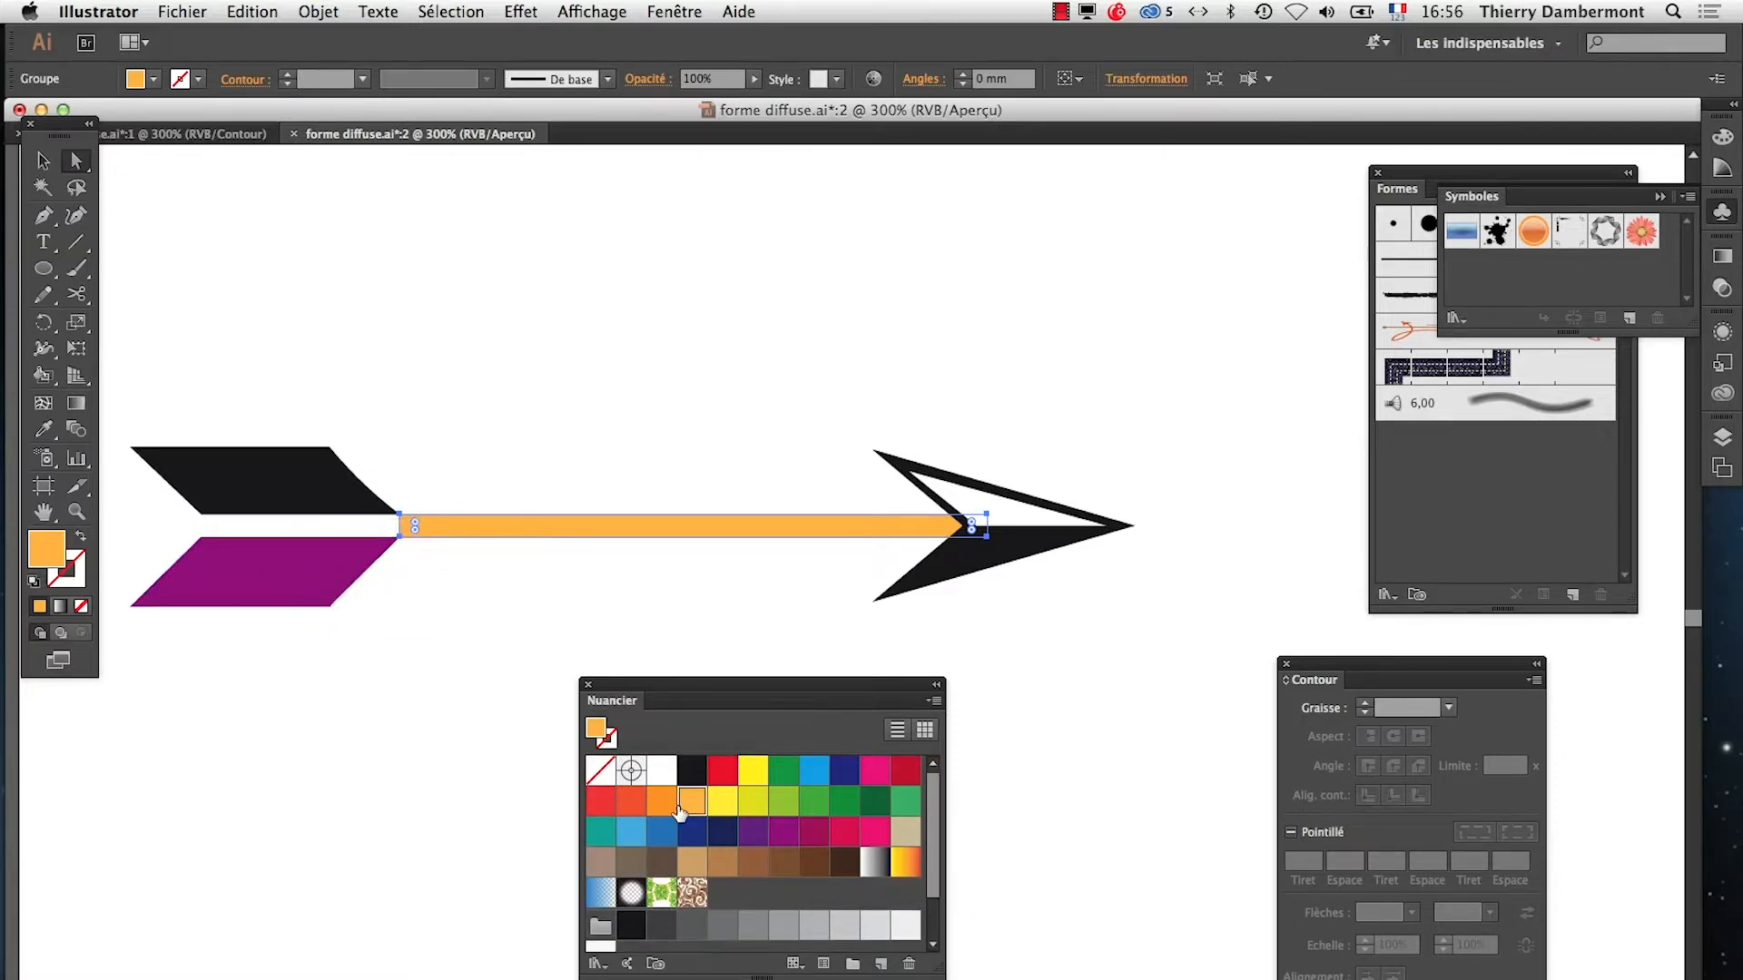
left_click_drag(875, 800, 319, 498)
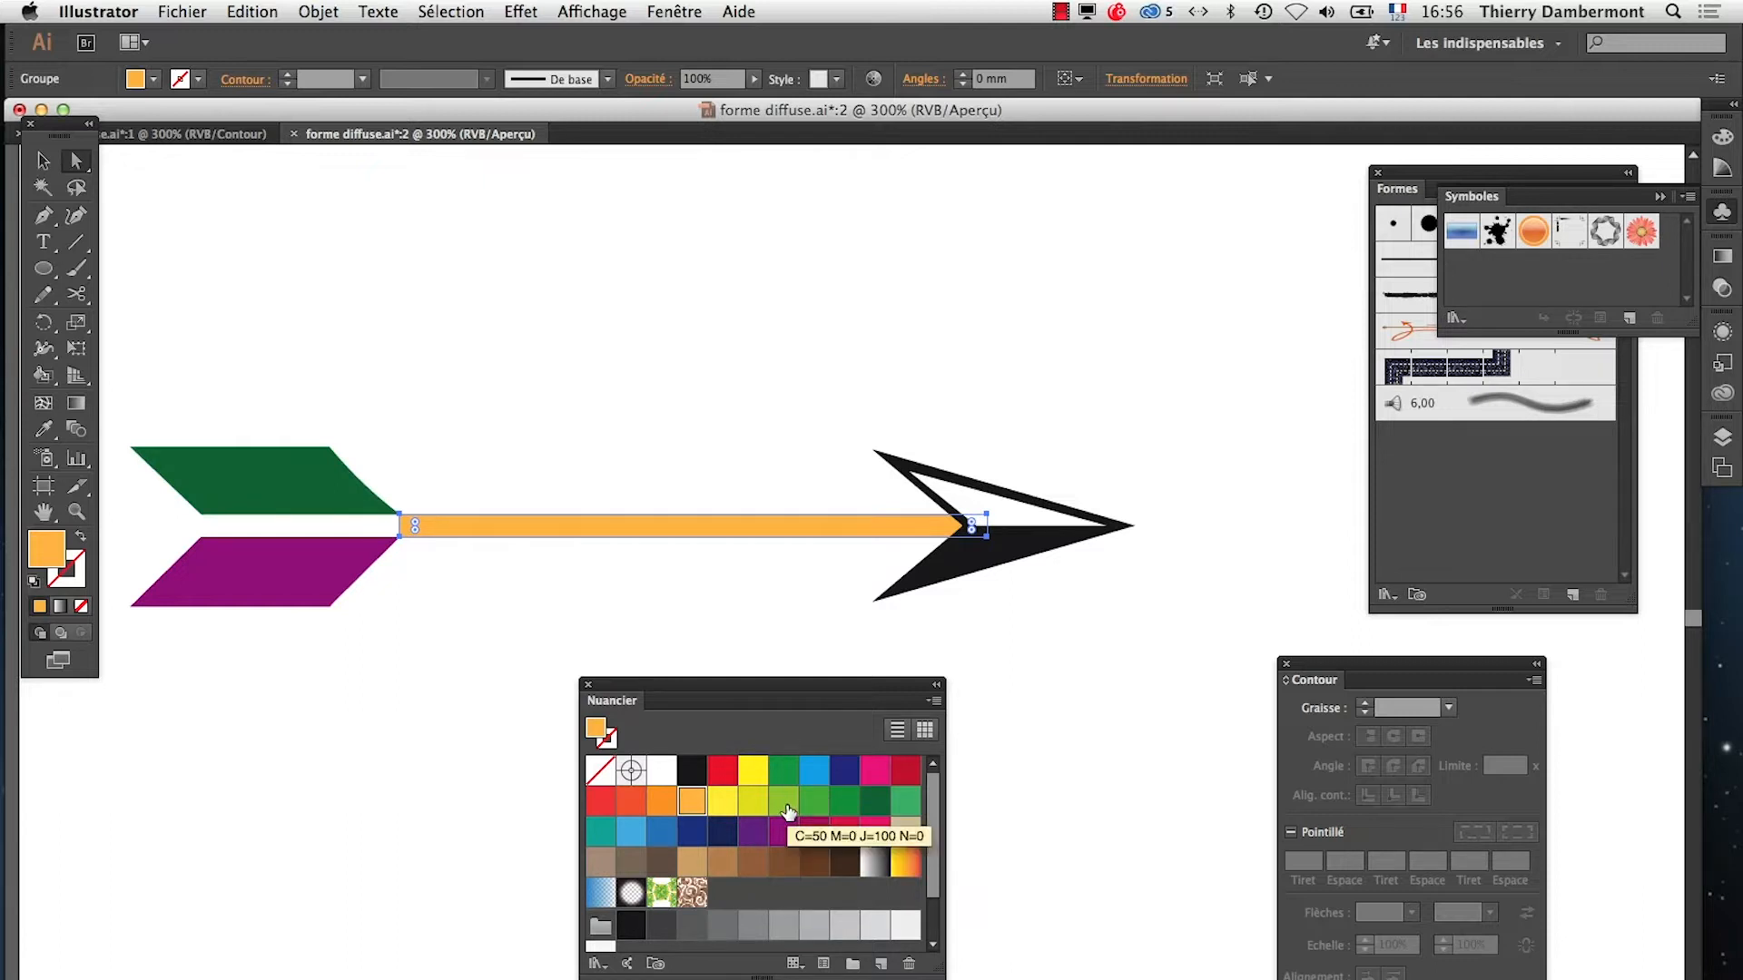
left_click_drag(661, 831, 944, 559)
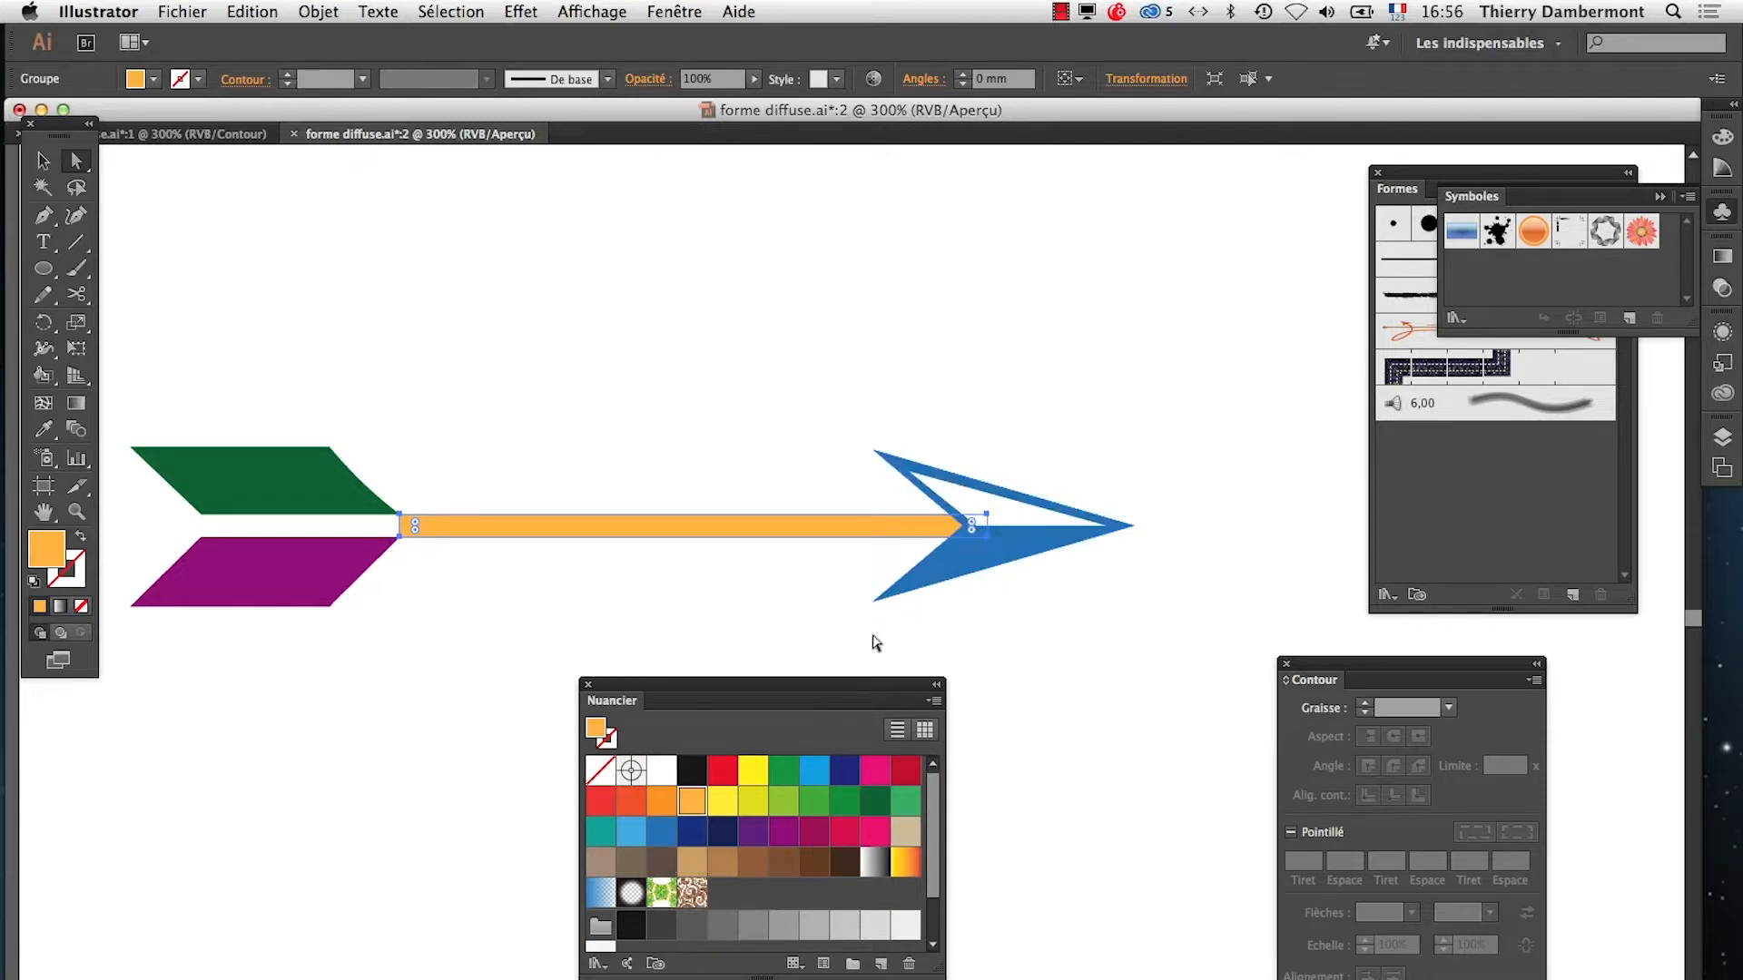
left_click(524, 477)
left_click(458, 662, "alt+super")
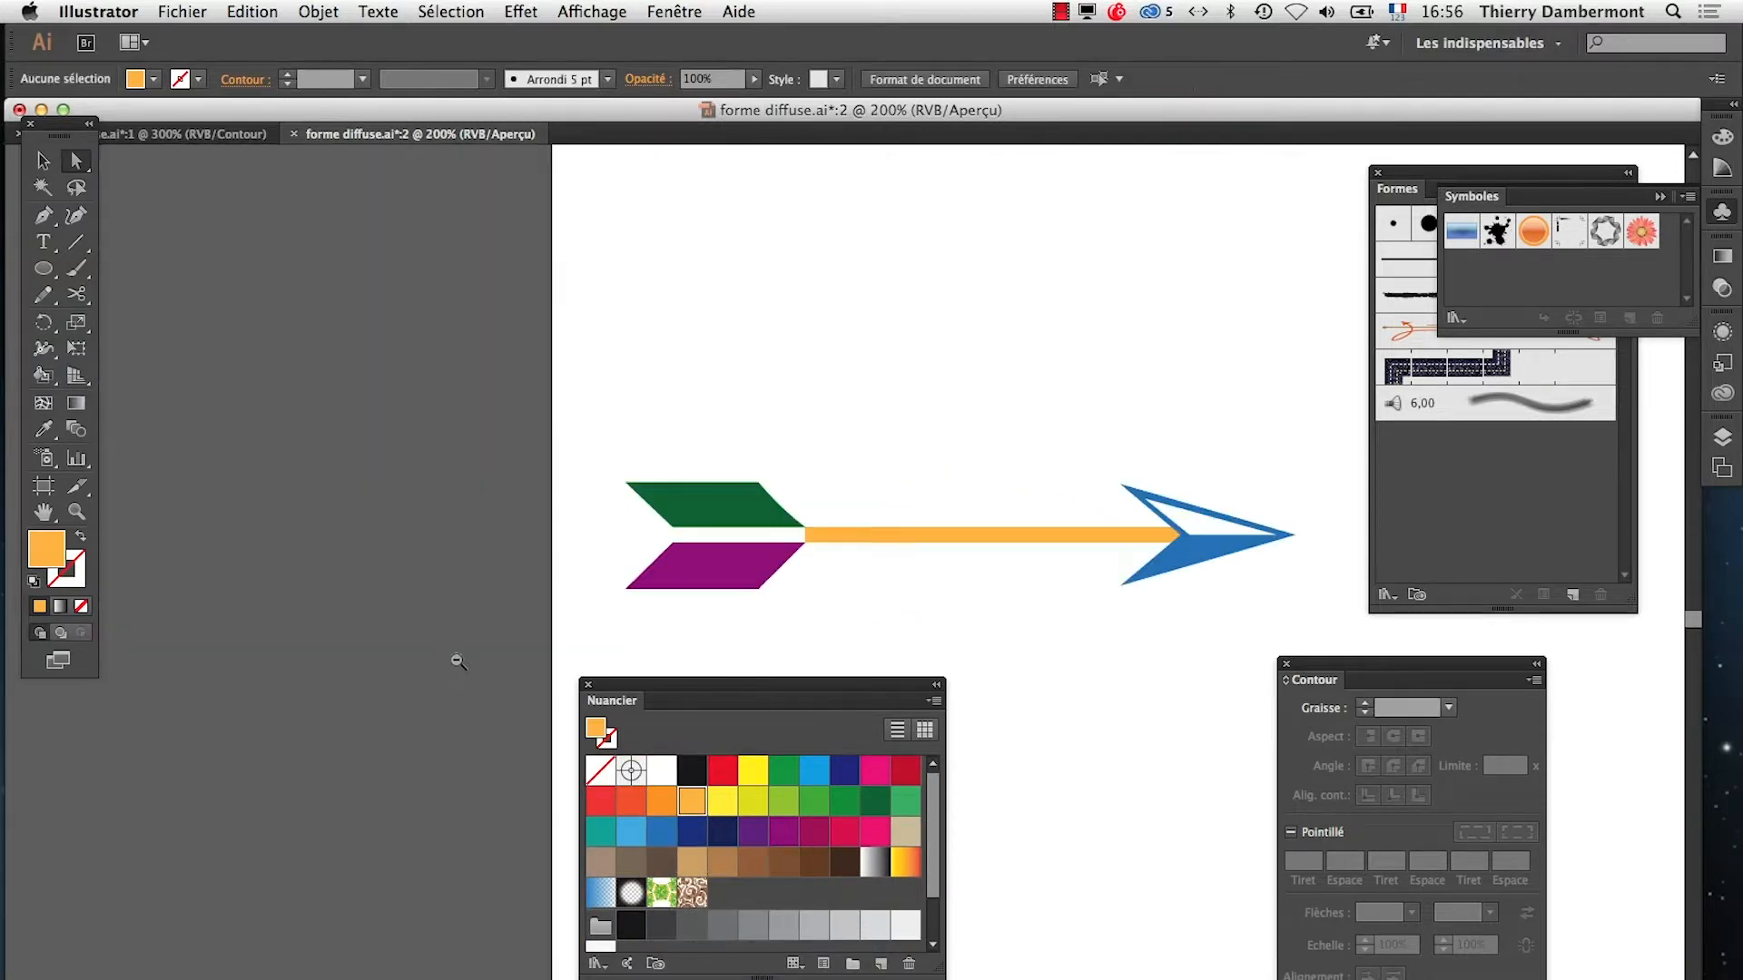
left_click(575, 636, "alt+super")
left_click_drag(890, 618, 466, 471)
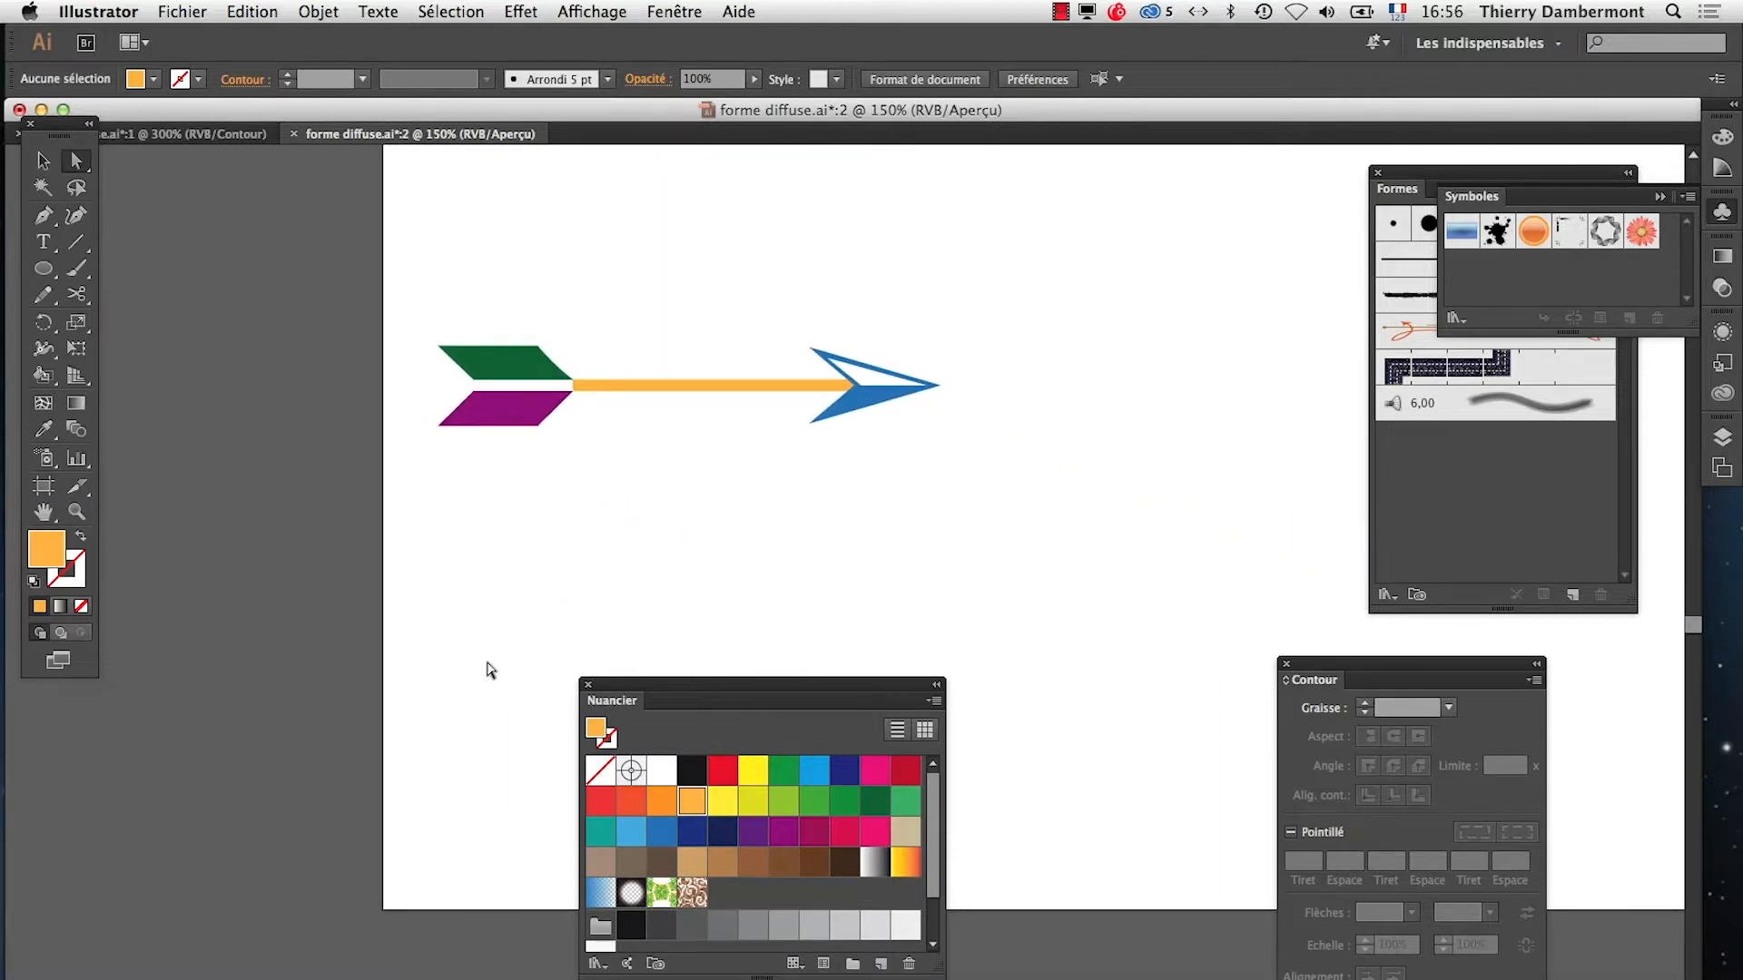
Save the document under the new name "forme diffuse - 02.ai" in the AI-jour10 folder with the default Illustrator options
left_click(181, 11)
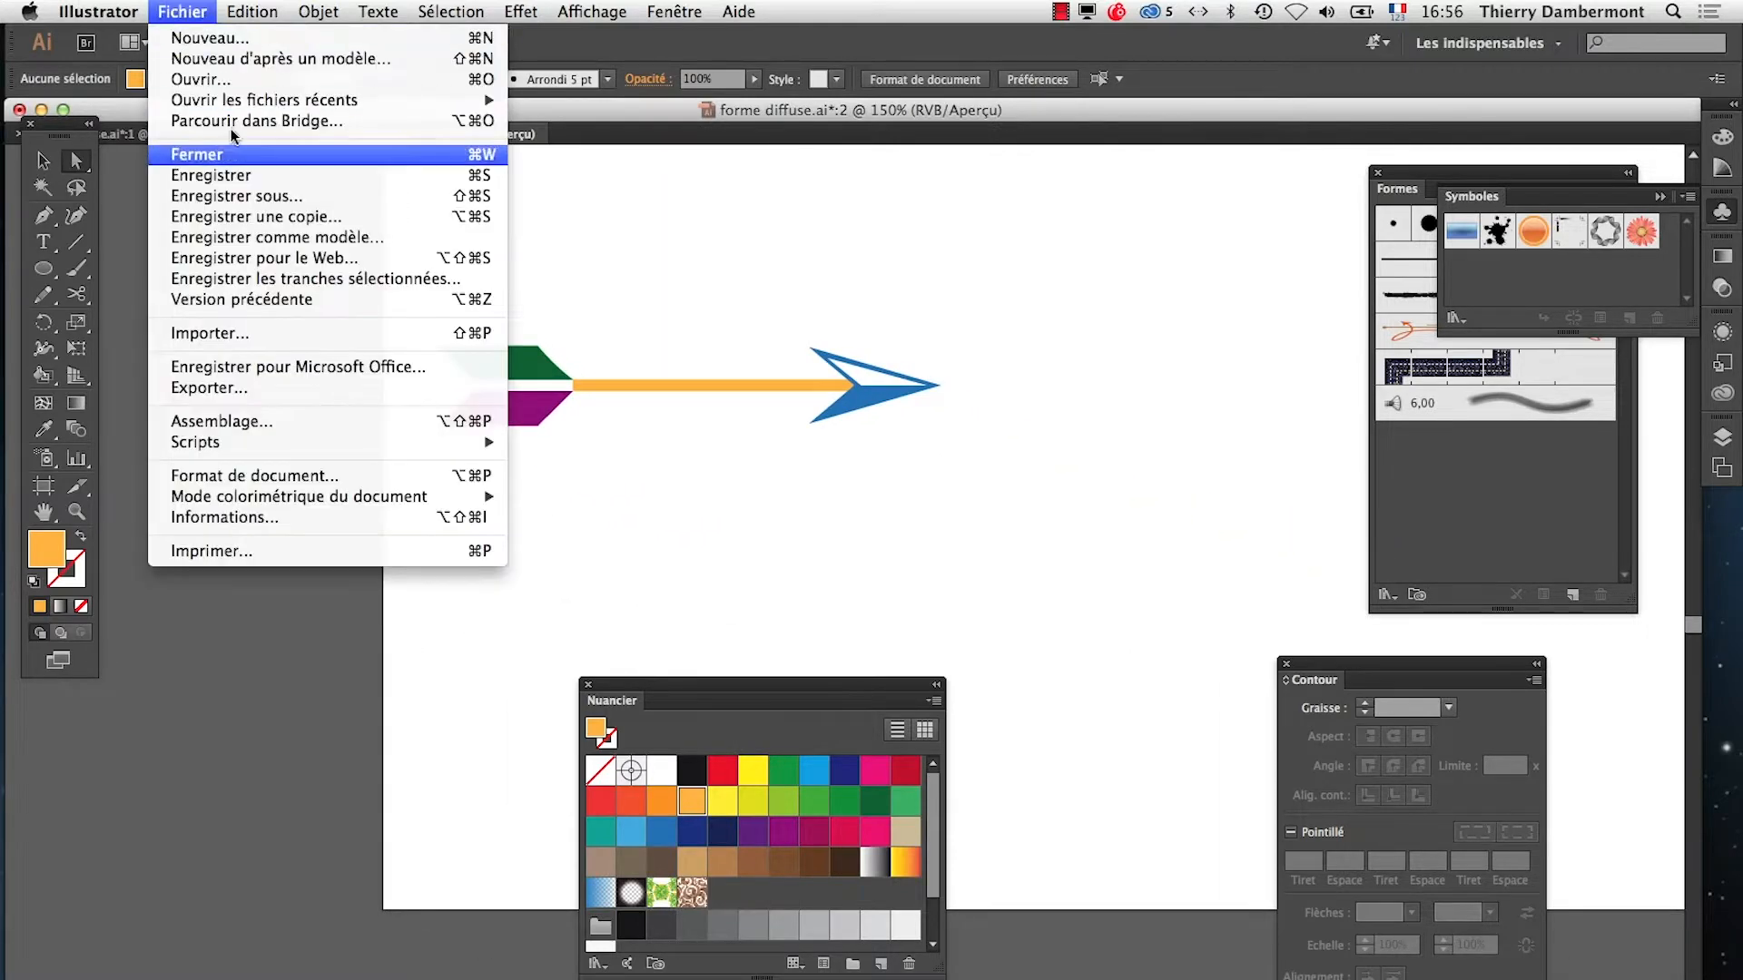
left_click(261, 187)
key("Right")
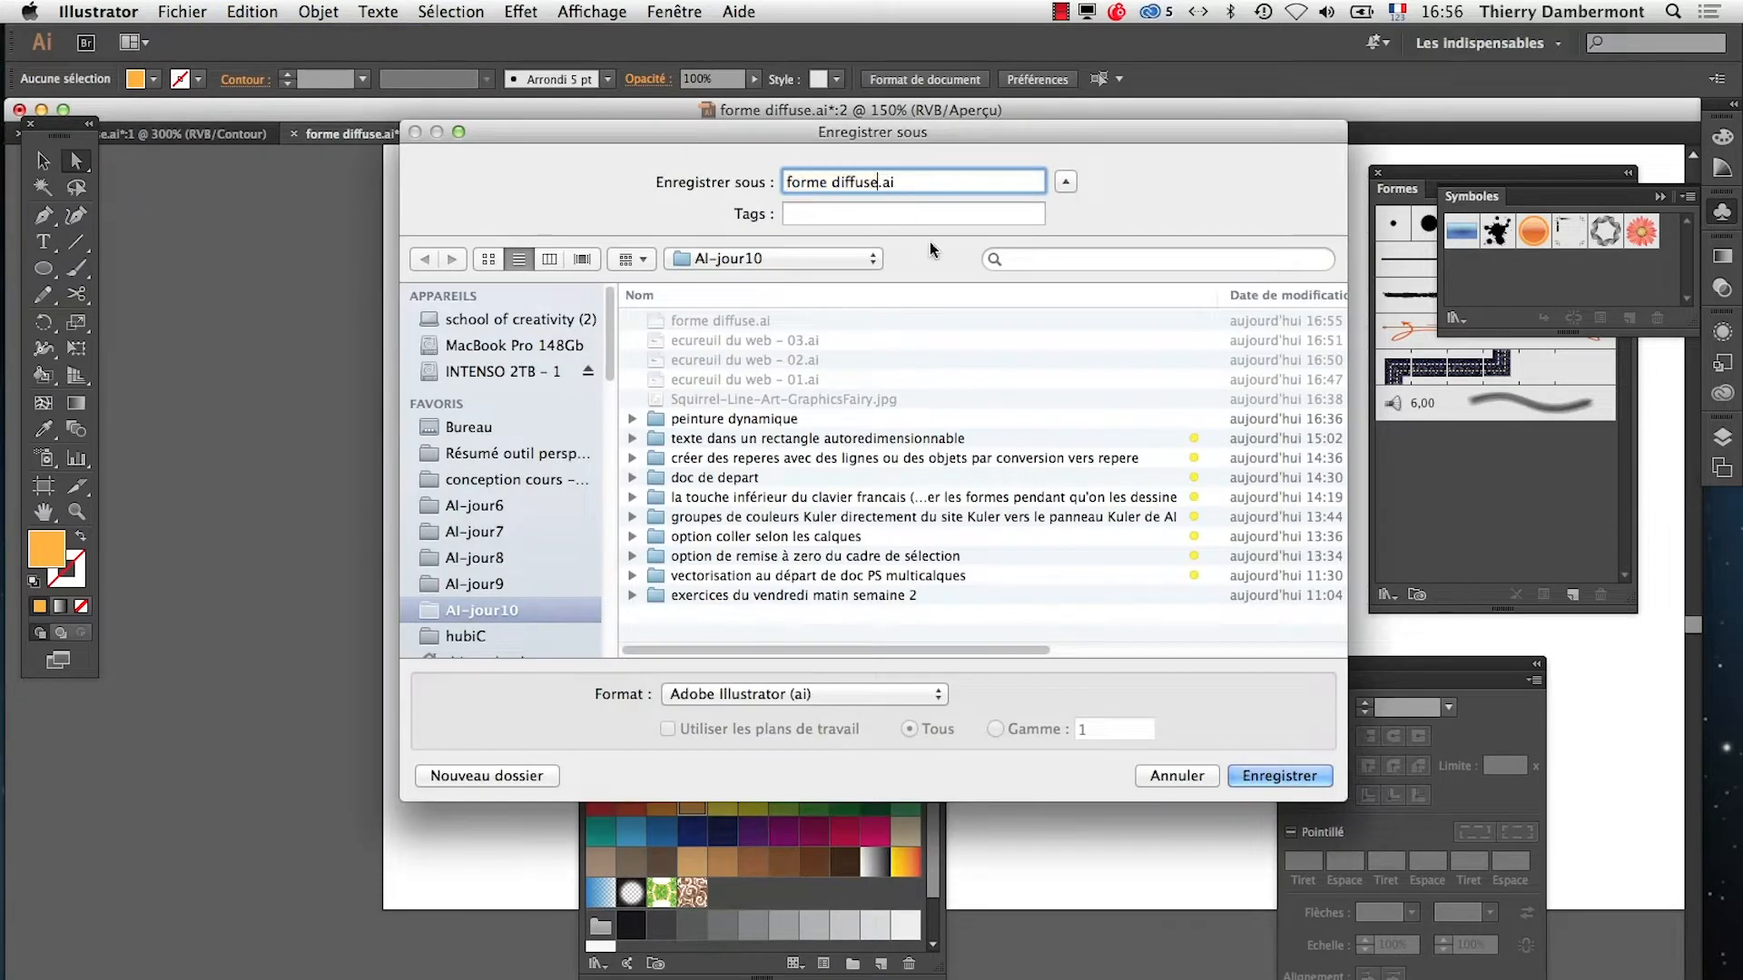
type("- 0")
type("3")
left_click(1321, 777)
left_click(1271, 842)
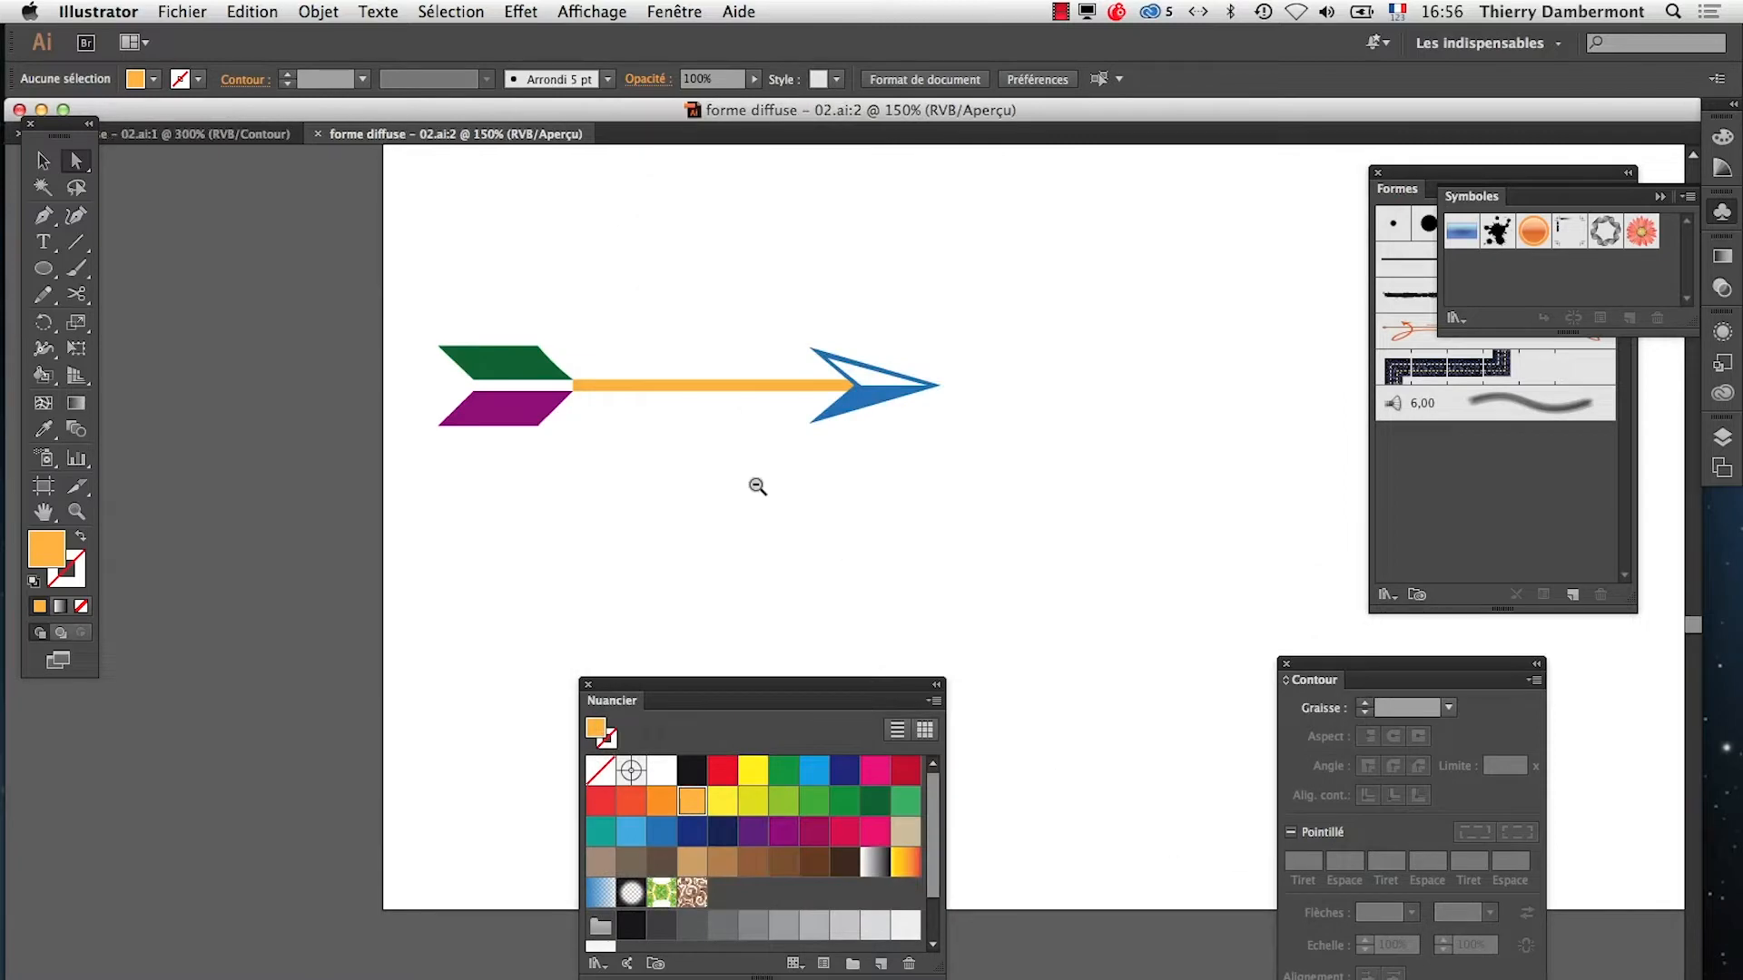
Select the whole arrow, scale it down proportionally to a little over half its size with Free Transform and deselect it
key("super+minus")
left_click_drag(945, 525, 555, 391)
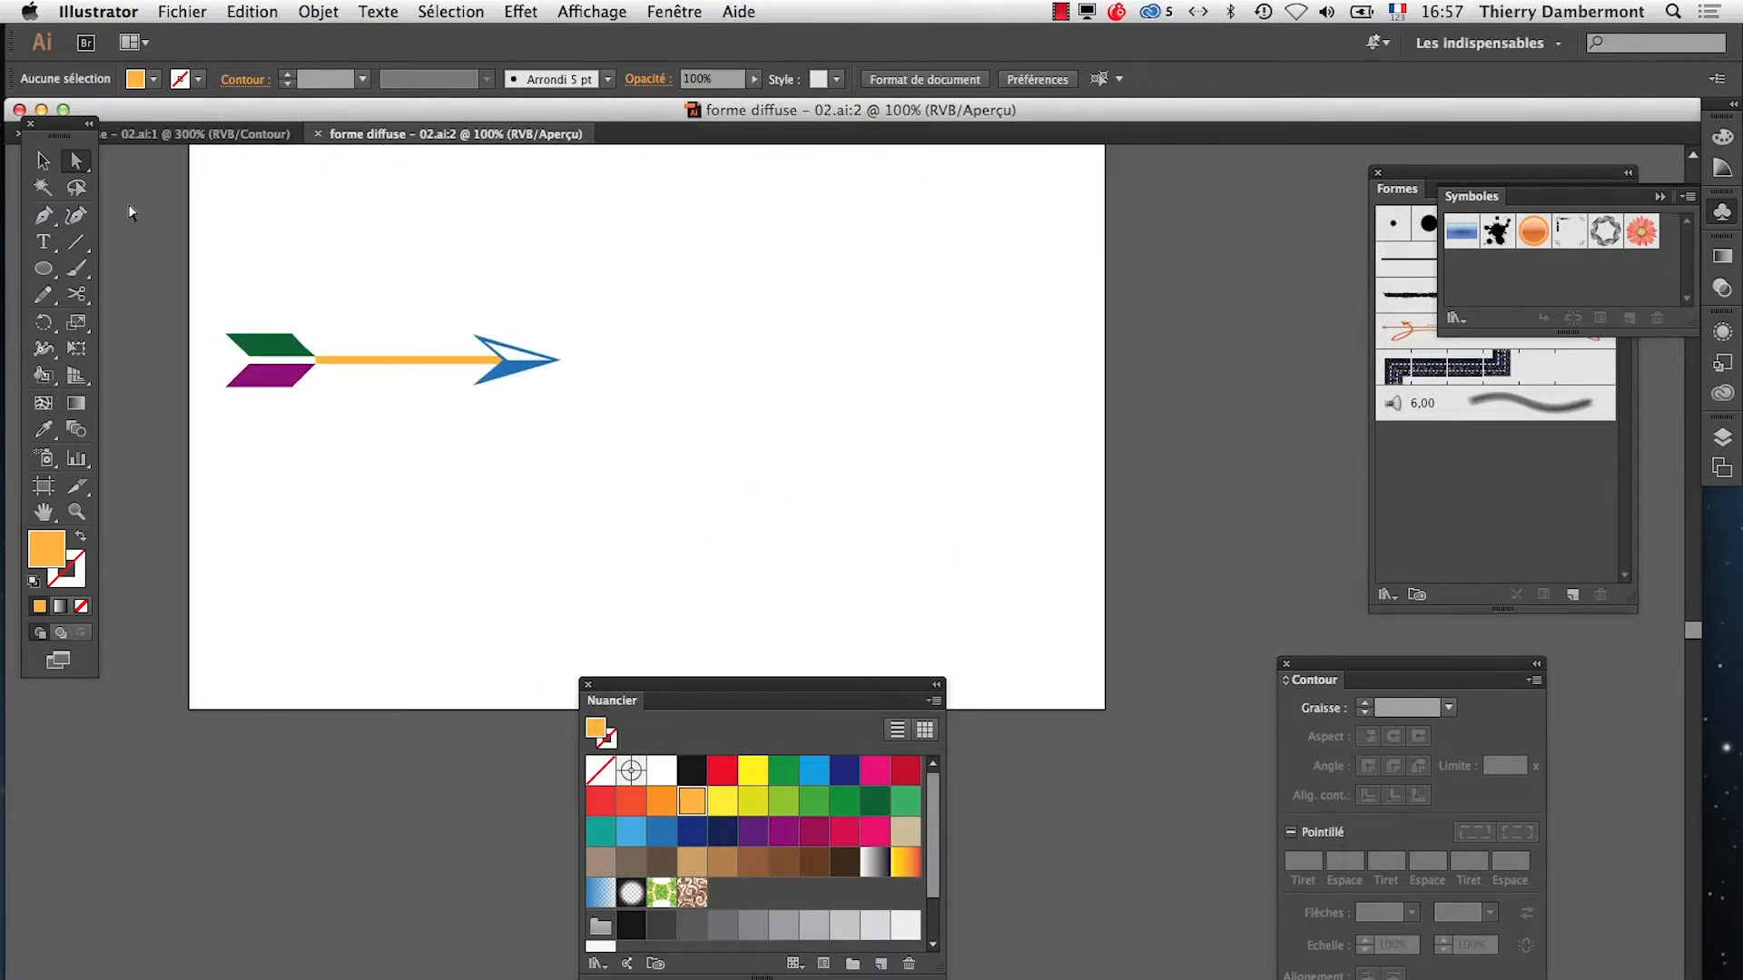
left_click(43, 160)
left_click_drag(226, 286, 692, 484)
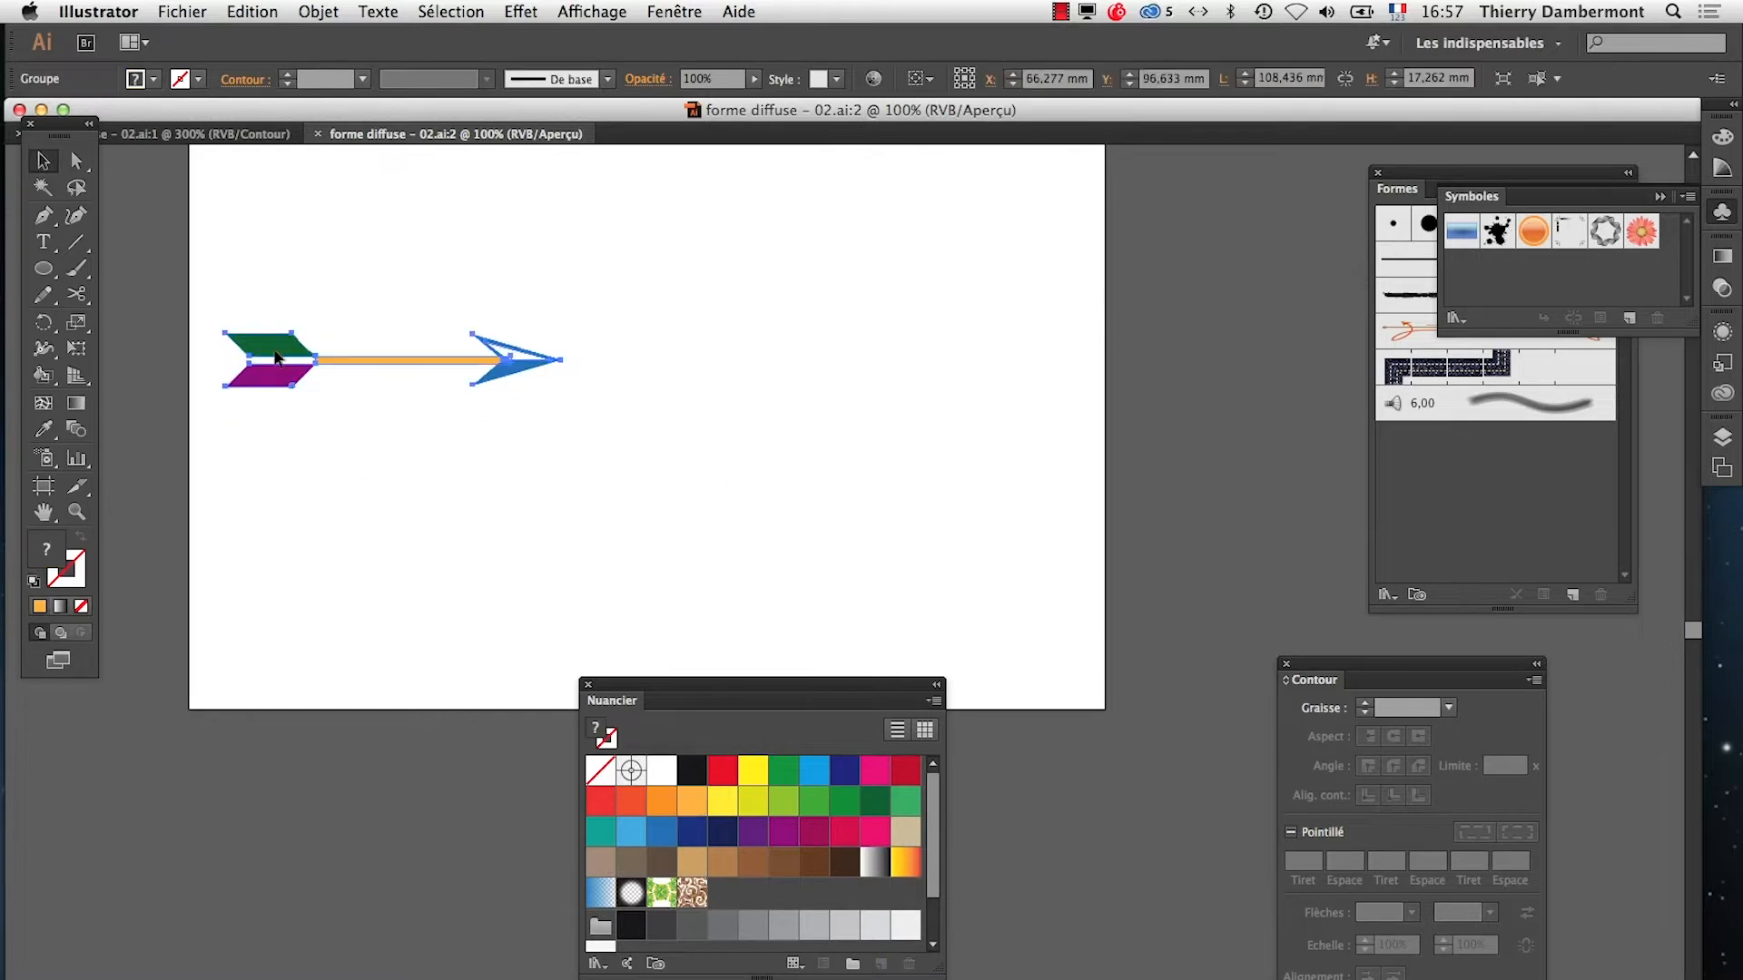
left_click(76, 349)
left_click_drag(451, 370, 415, 365)
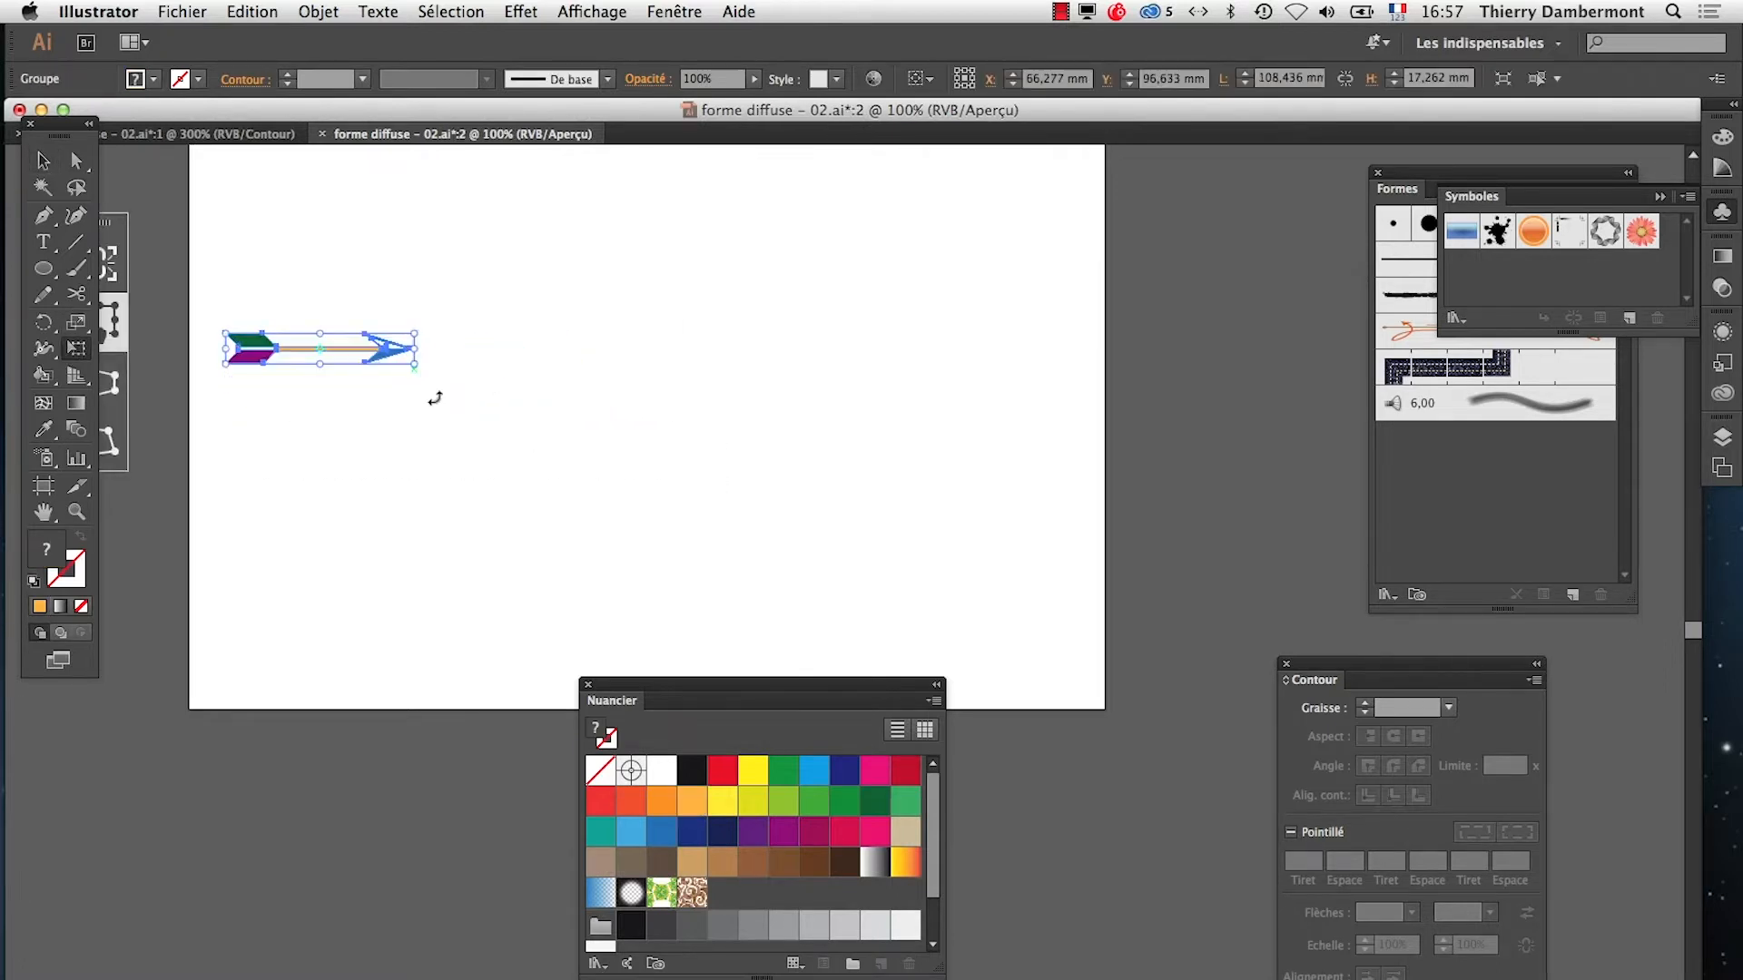
left_click(377, 400)
Arrange the workspace with the brush list (Formes) nearer the arrow and the colour swatches (Nuancier) displayed
left_click(292, 367)
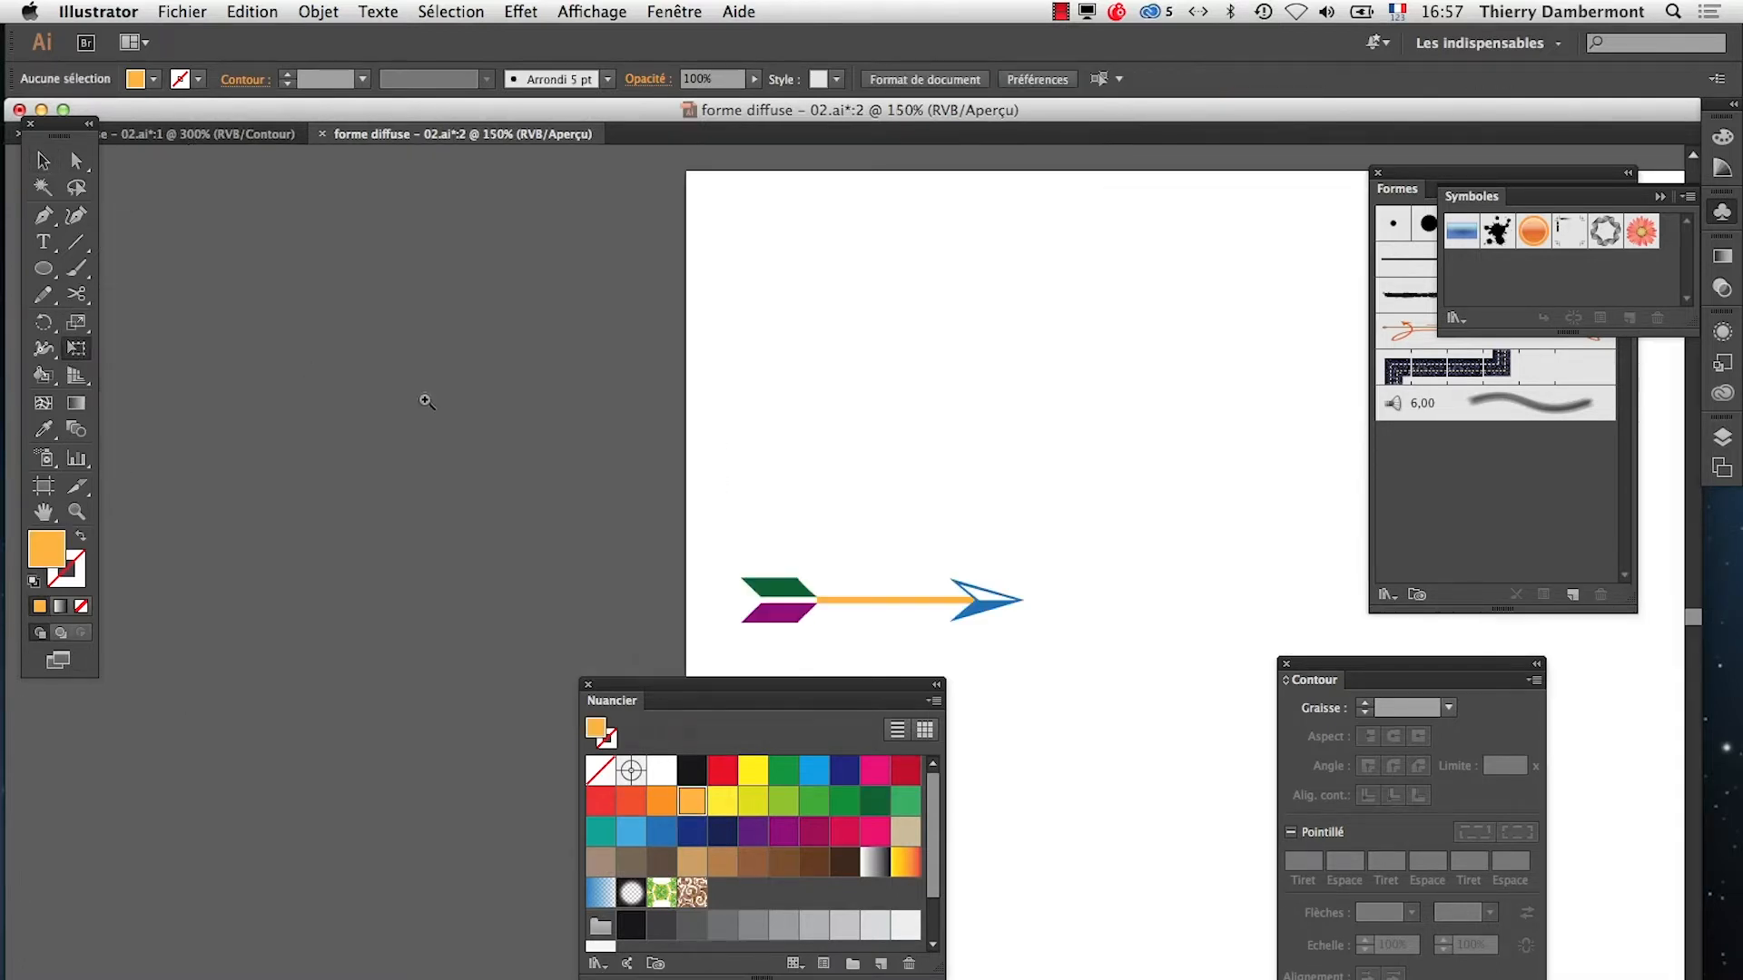
left_click(864, 541)
left_click_drag(1005, 646, 591, 429)
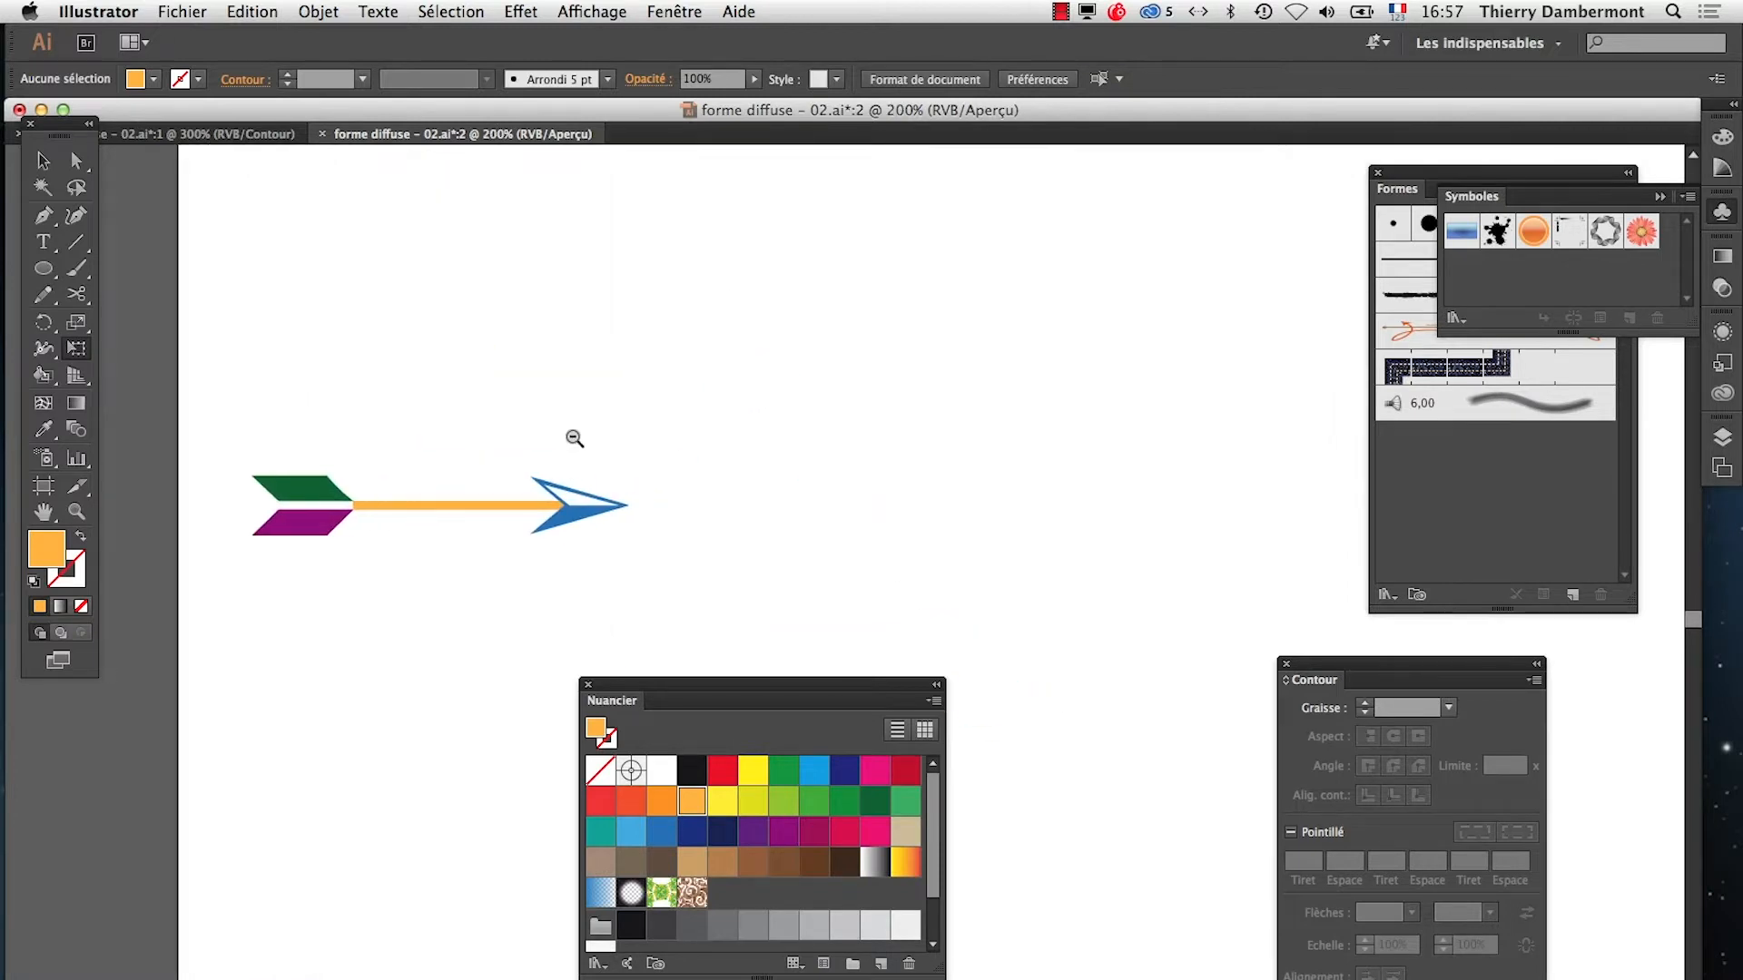
key("super+1")
left_click_drag(910, 556, 311, 312)
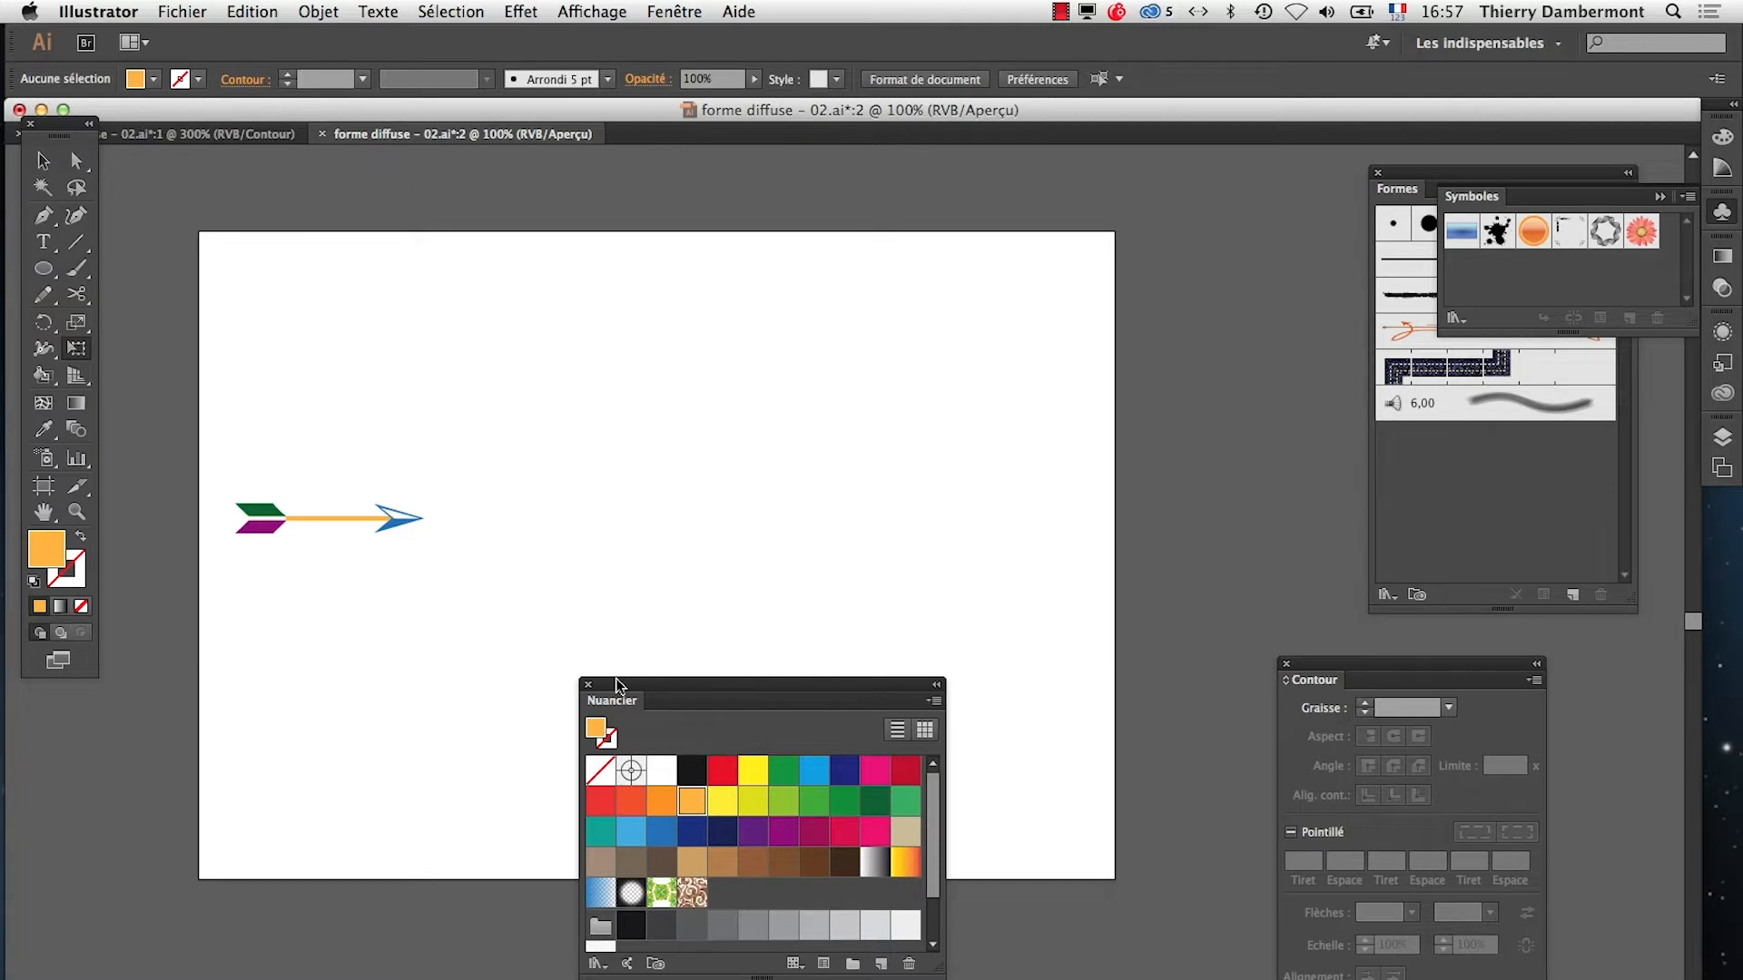
left_click(586, 687)
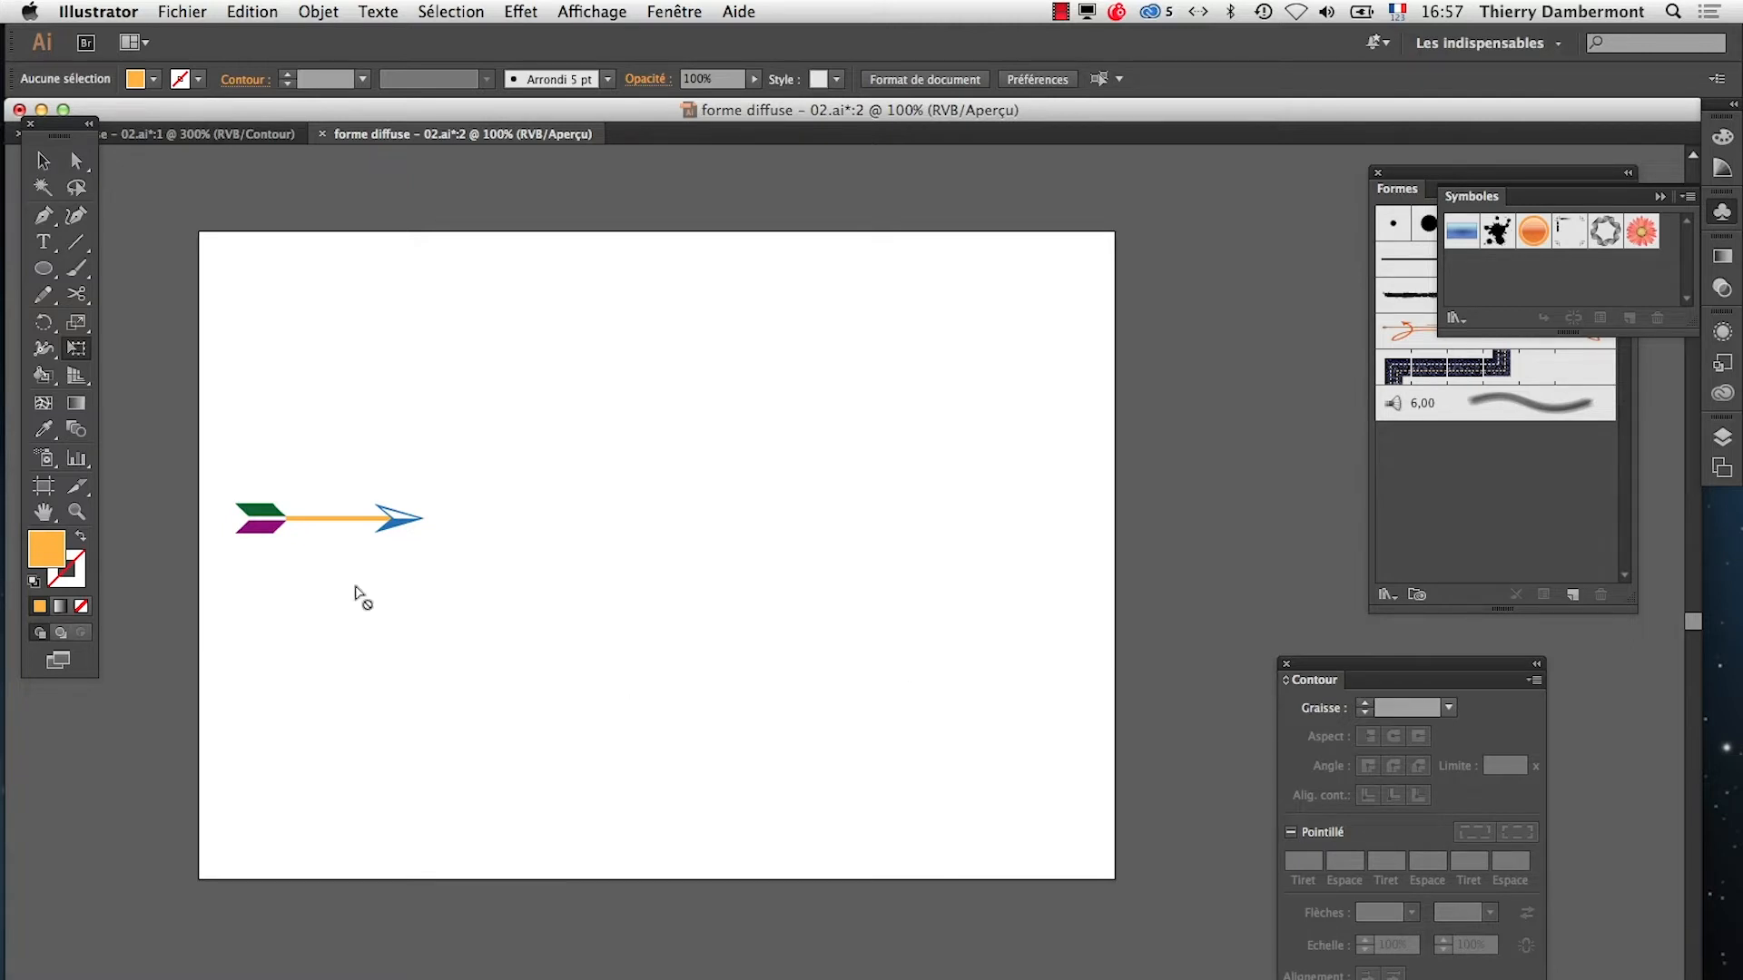
left_click(354, 536, "super")
left_click(670, 625, "super")
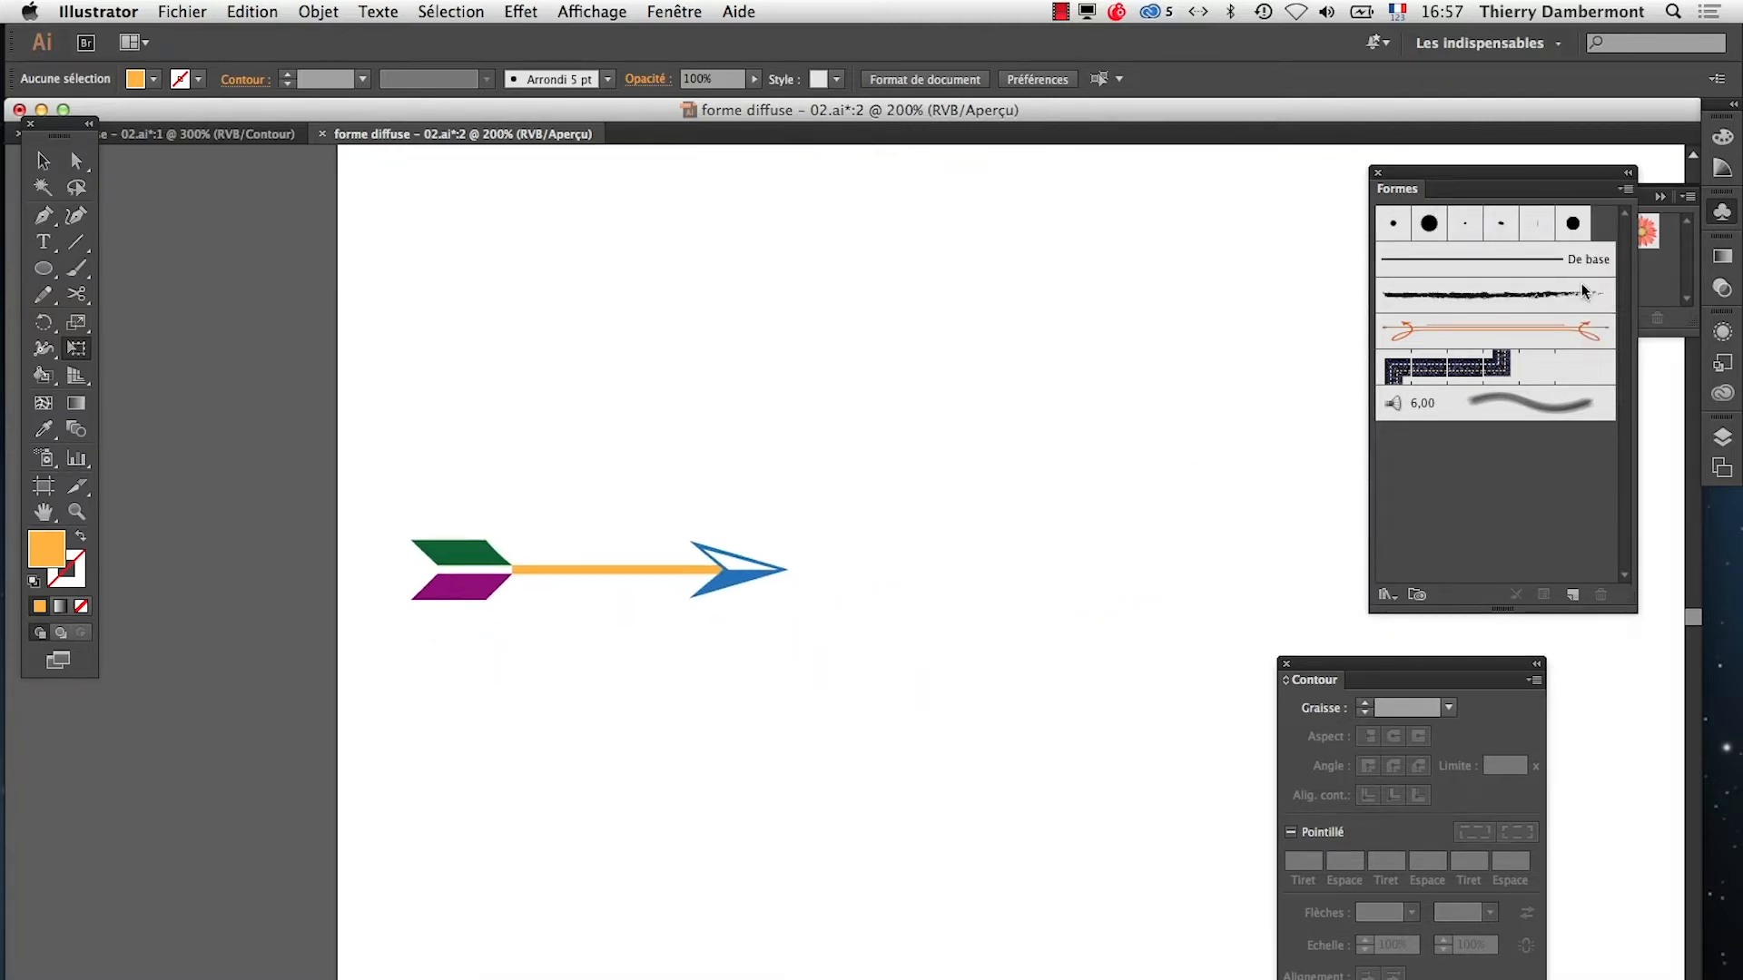
left_click_drag(1441, 177, 1097, 585)
left_click(674, 11)
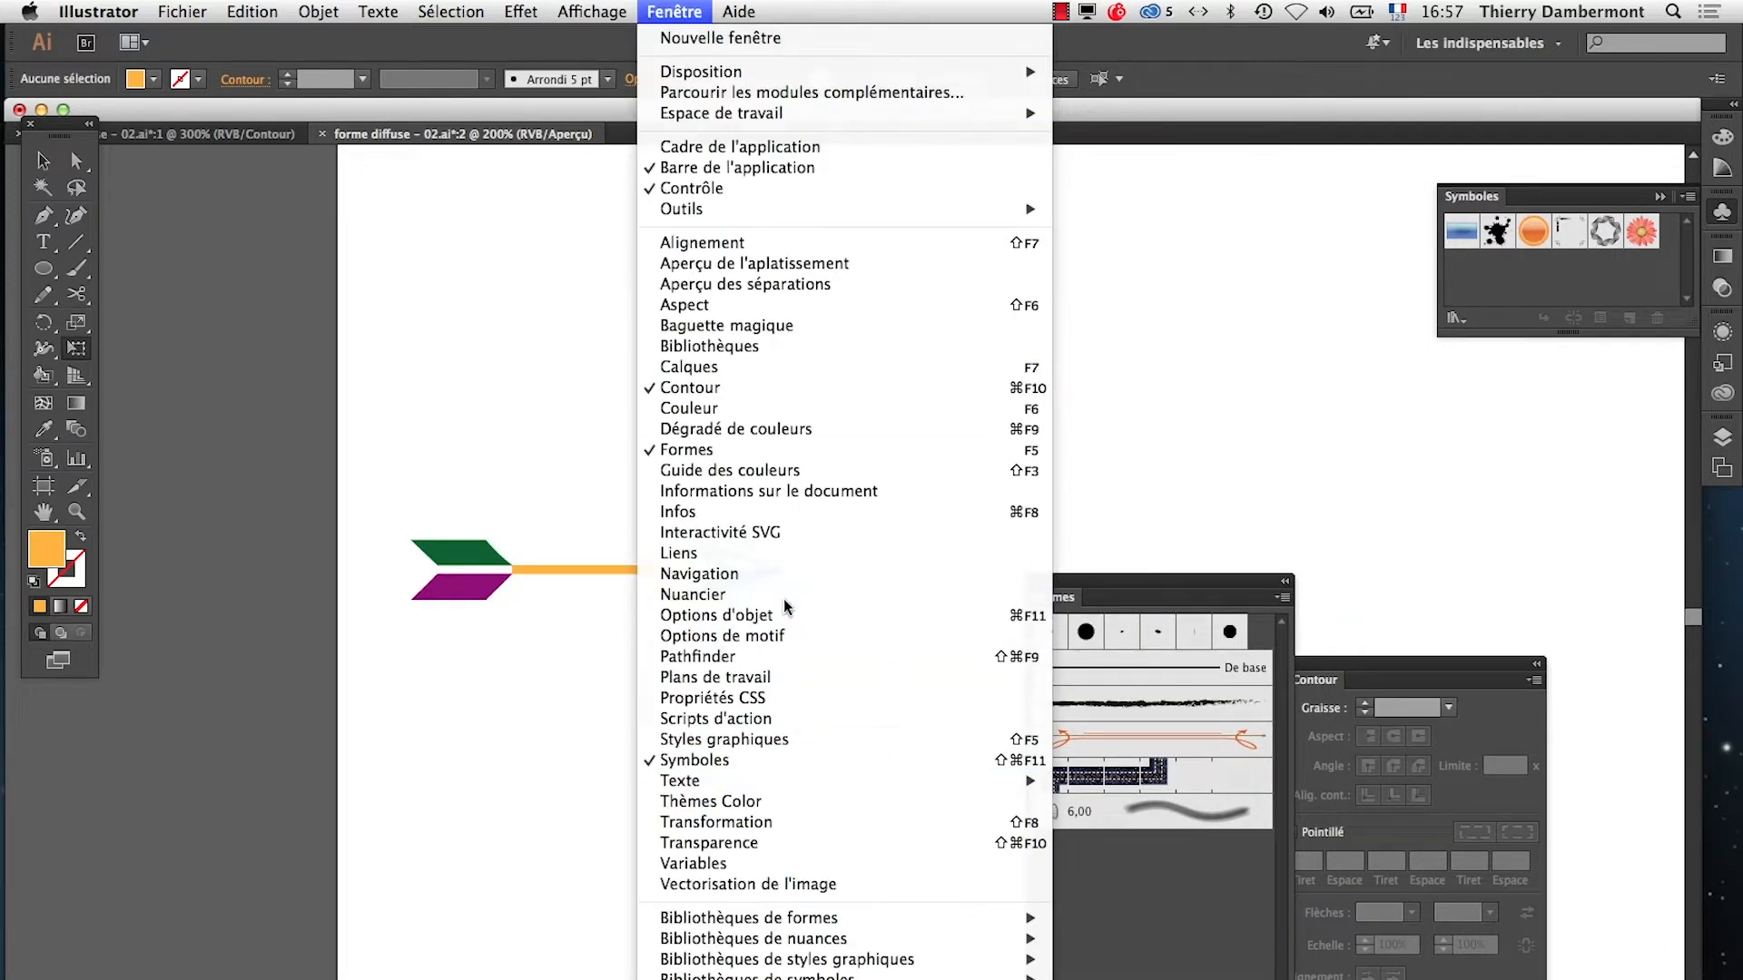
left_click(683, 594)
Recolour the arrow's shaft light brown and its lower feather red
left_click_drag(744, 870, 574, 590)
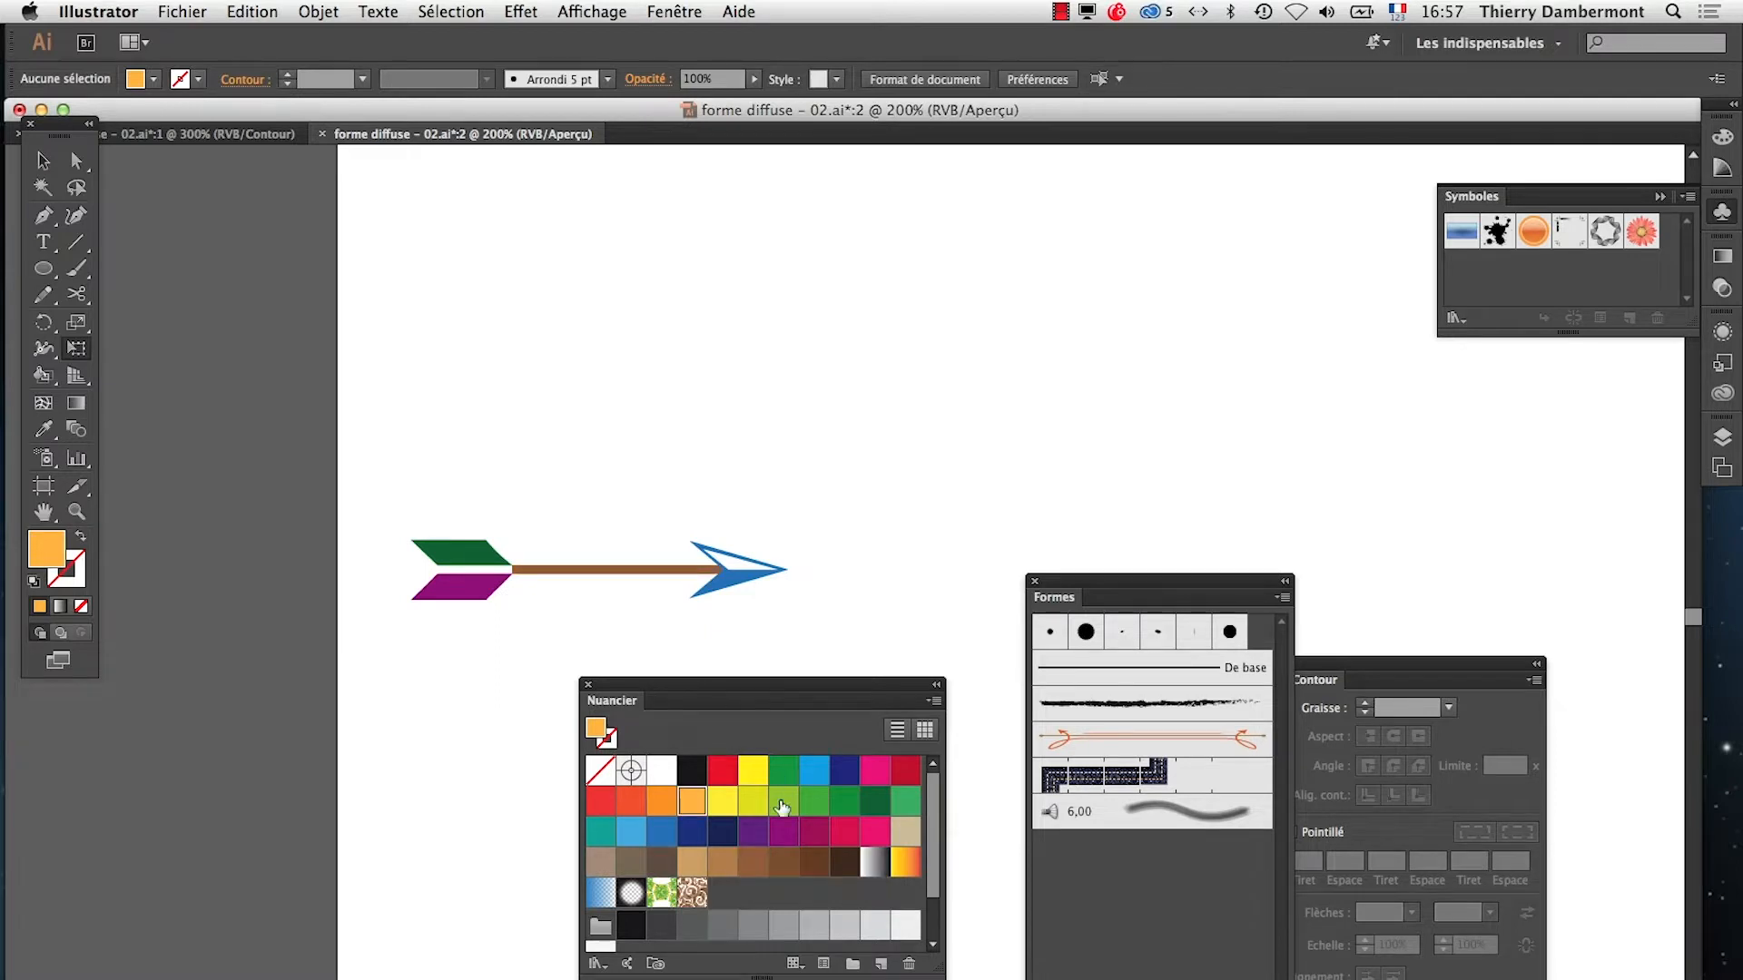
left_click_drag(732, 867, 569, 590)
left_click_drag(642, 805, 480, 613)
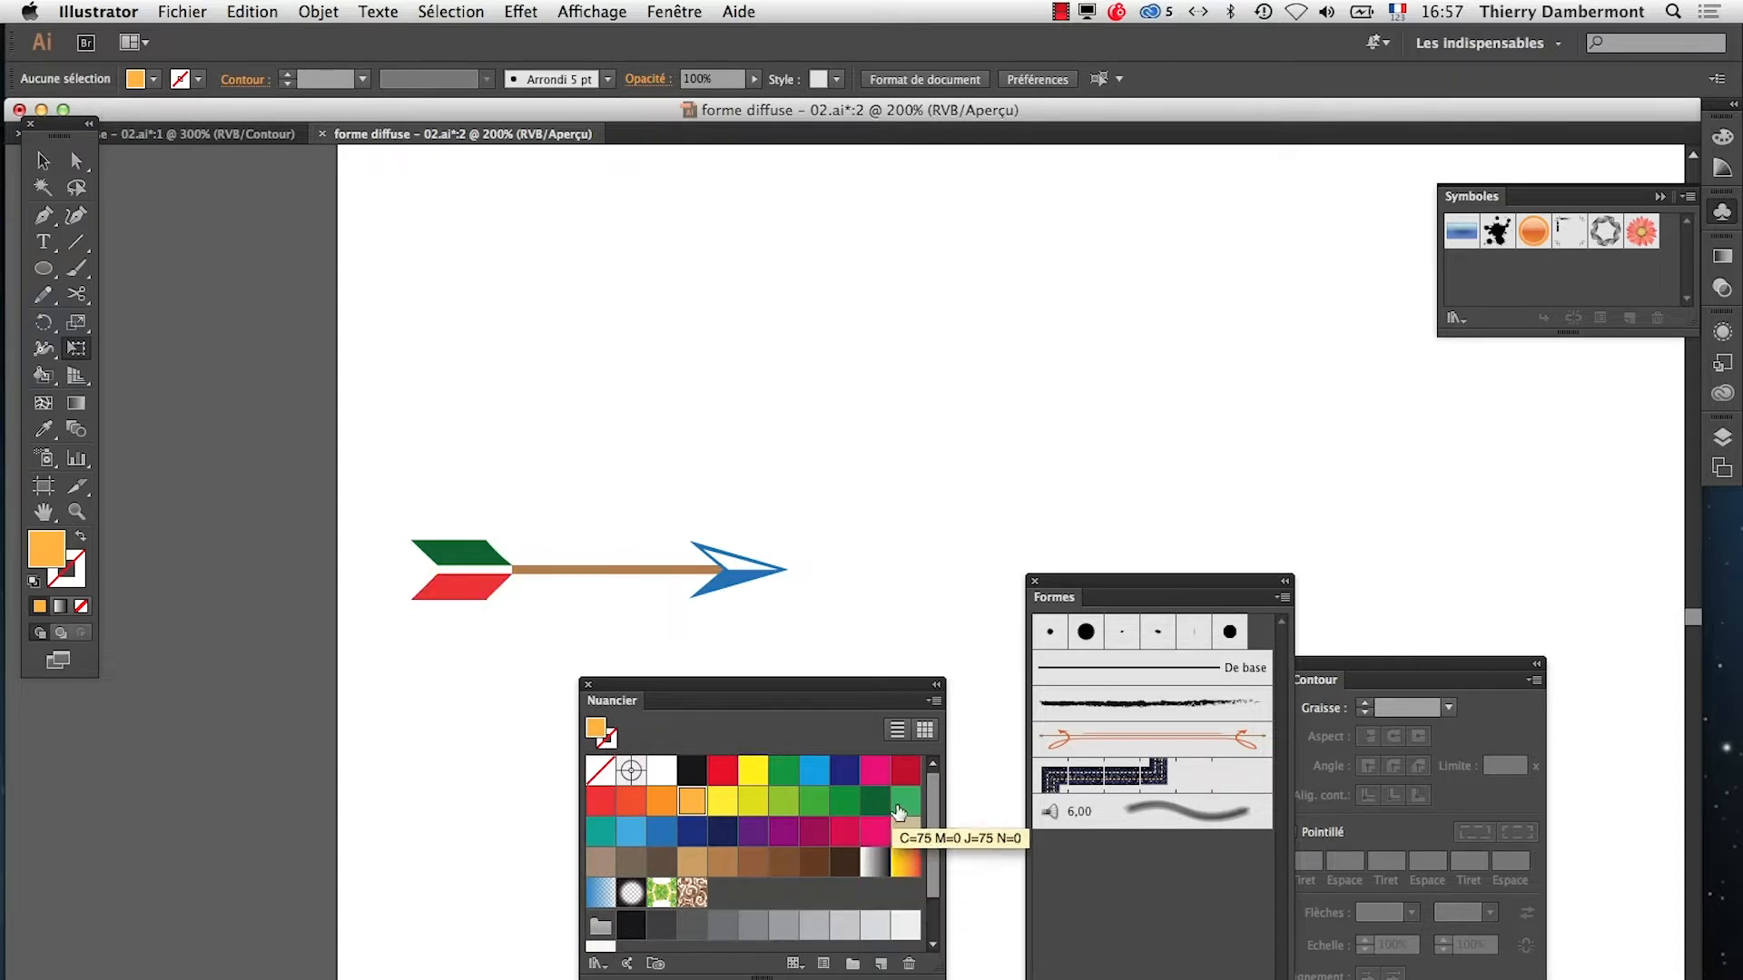
Recolour the arrow's upper feather a lighter green and the arrowhead yellow-green
left_click_drag(905, 800, 484, 558)
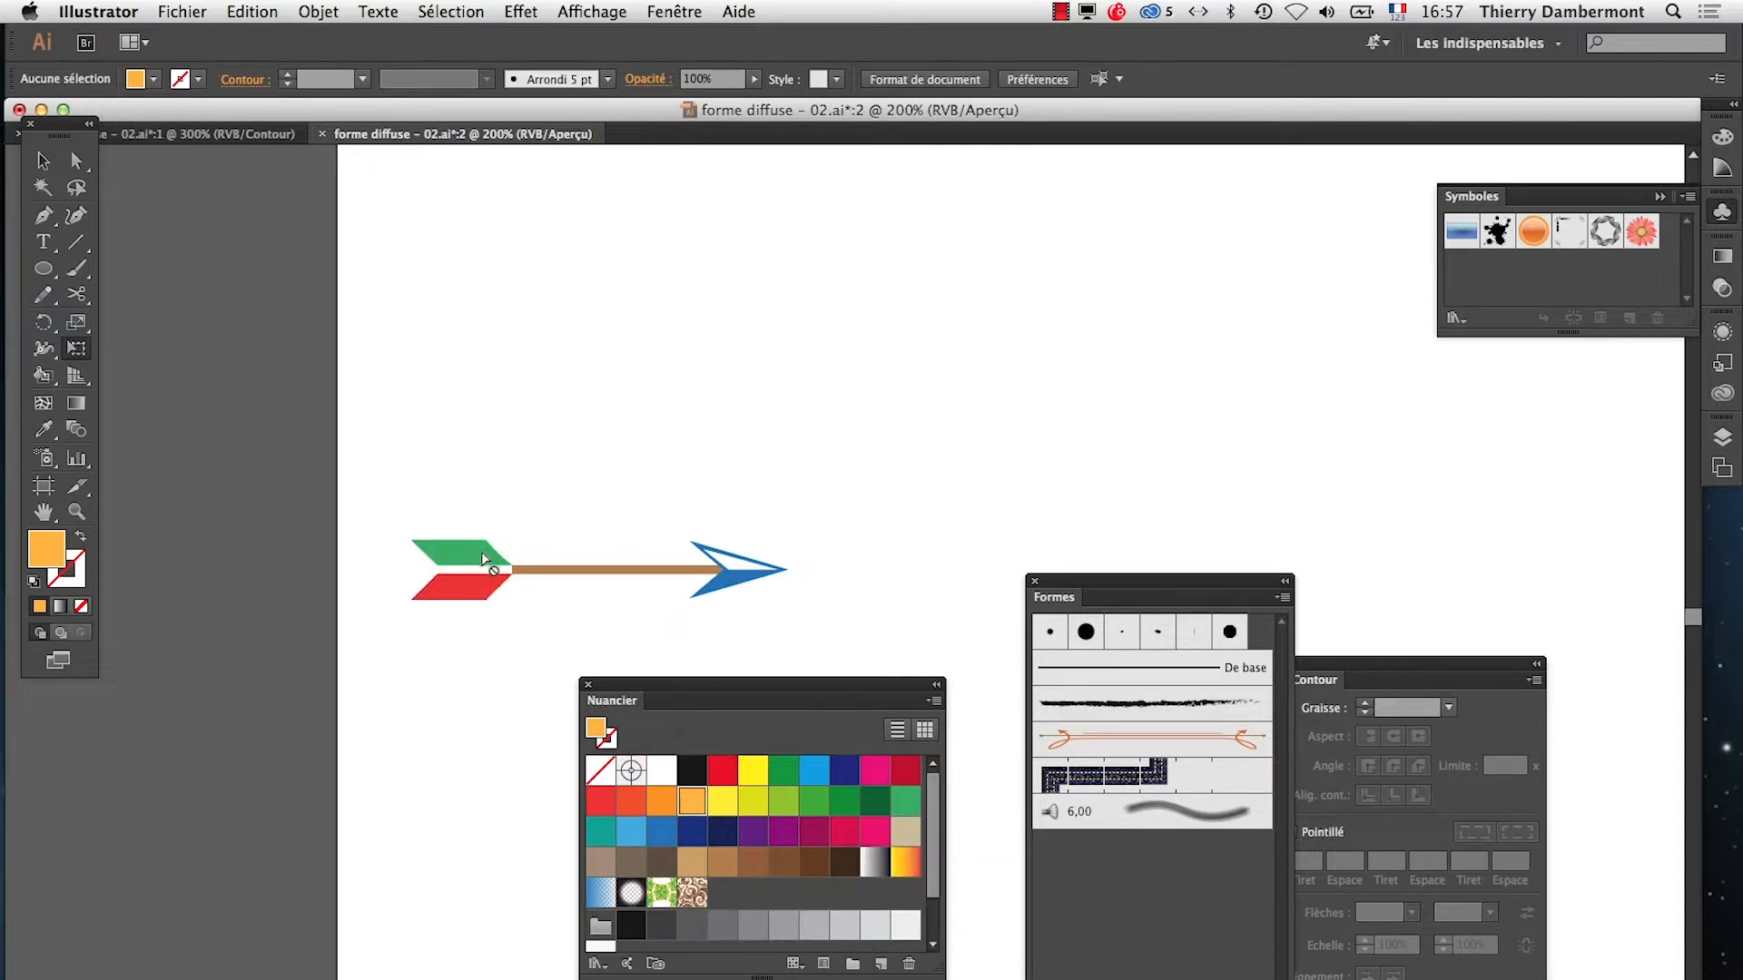
left_click(774, 607)
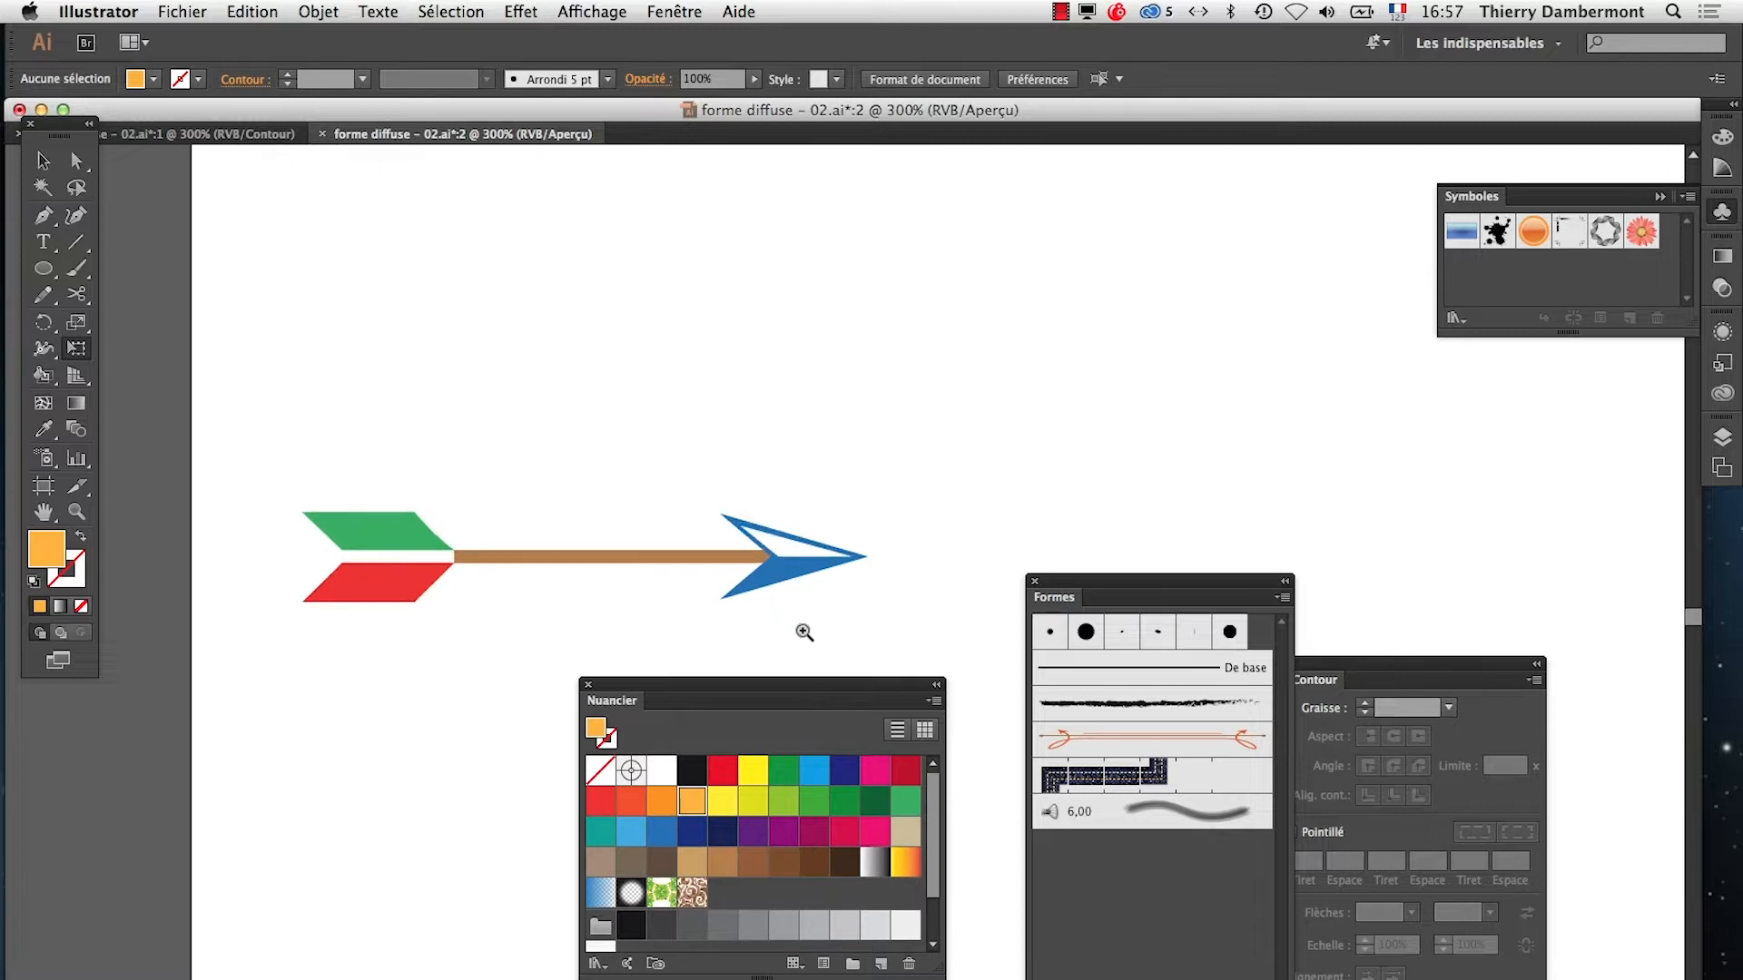
left_click_drag(752, 831, 795, 577)
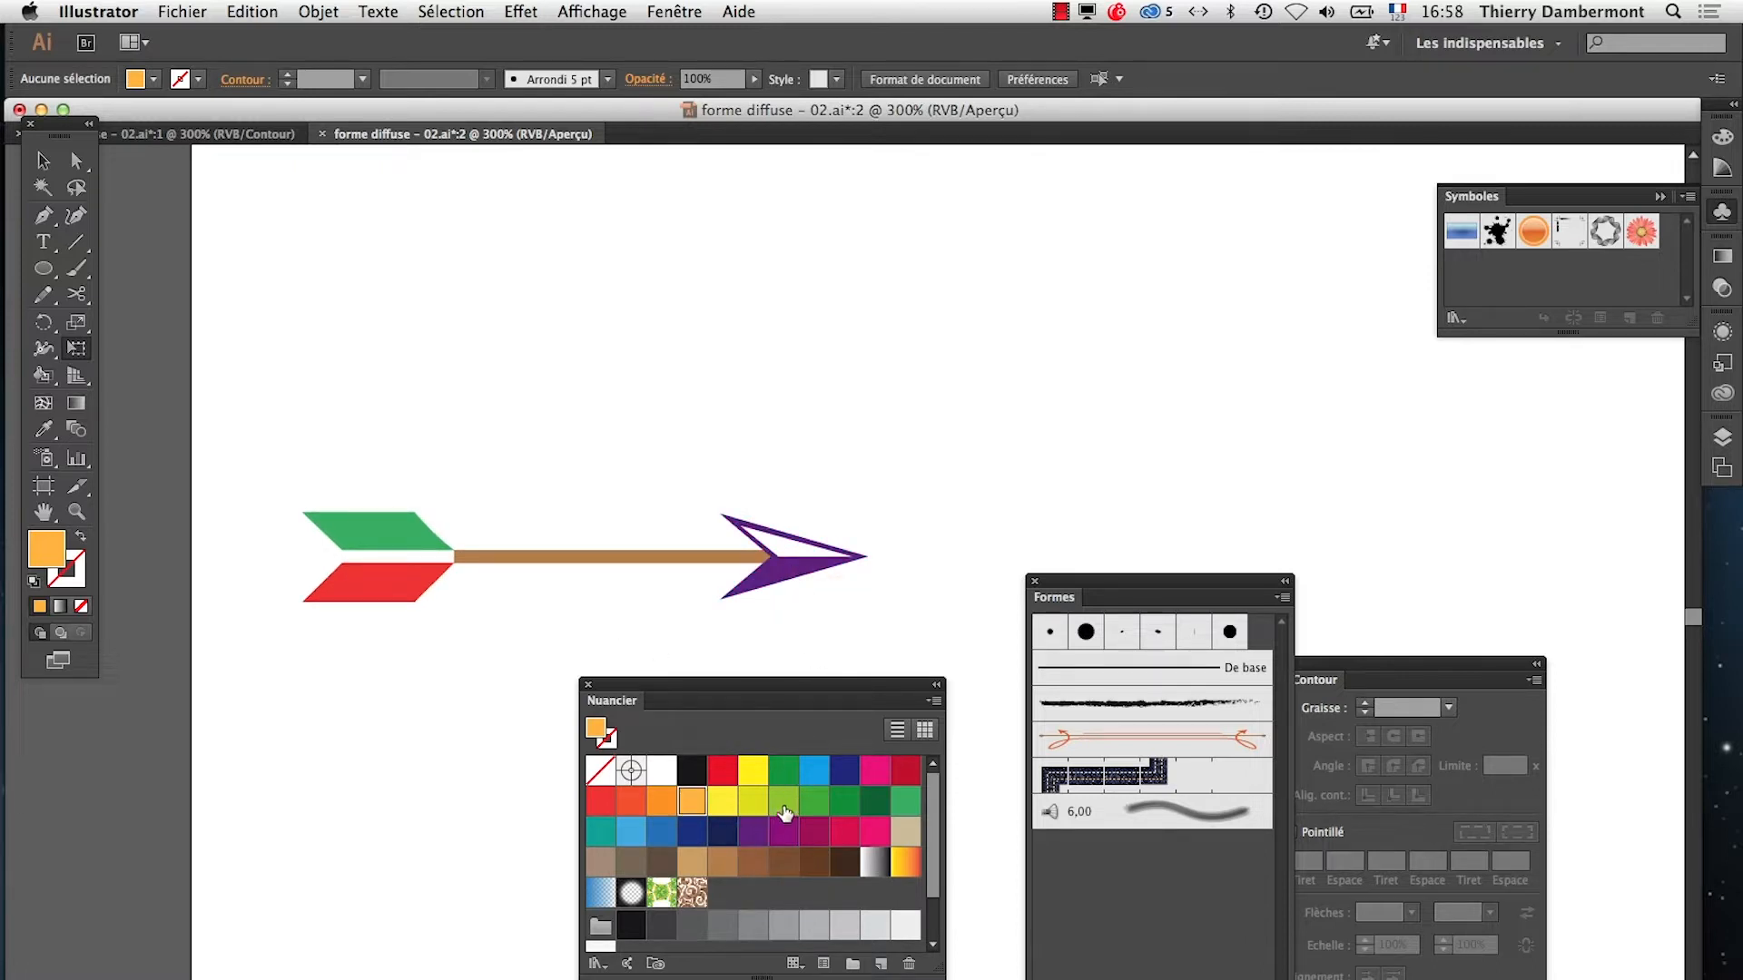
left_click_drag(785, 812, 790, 603)
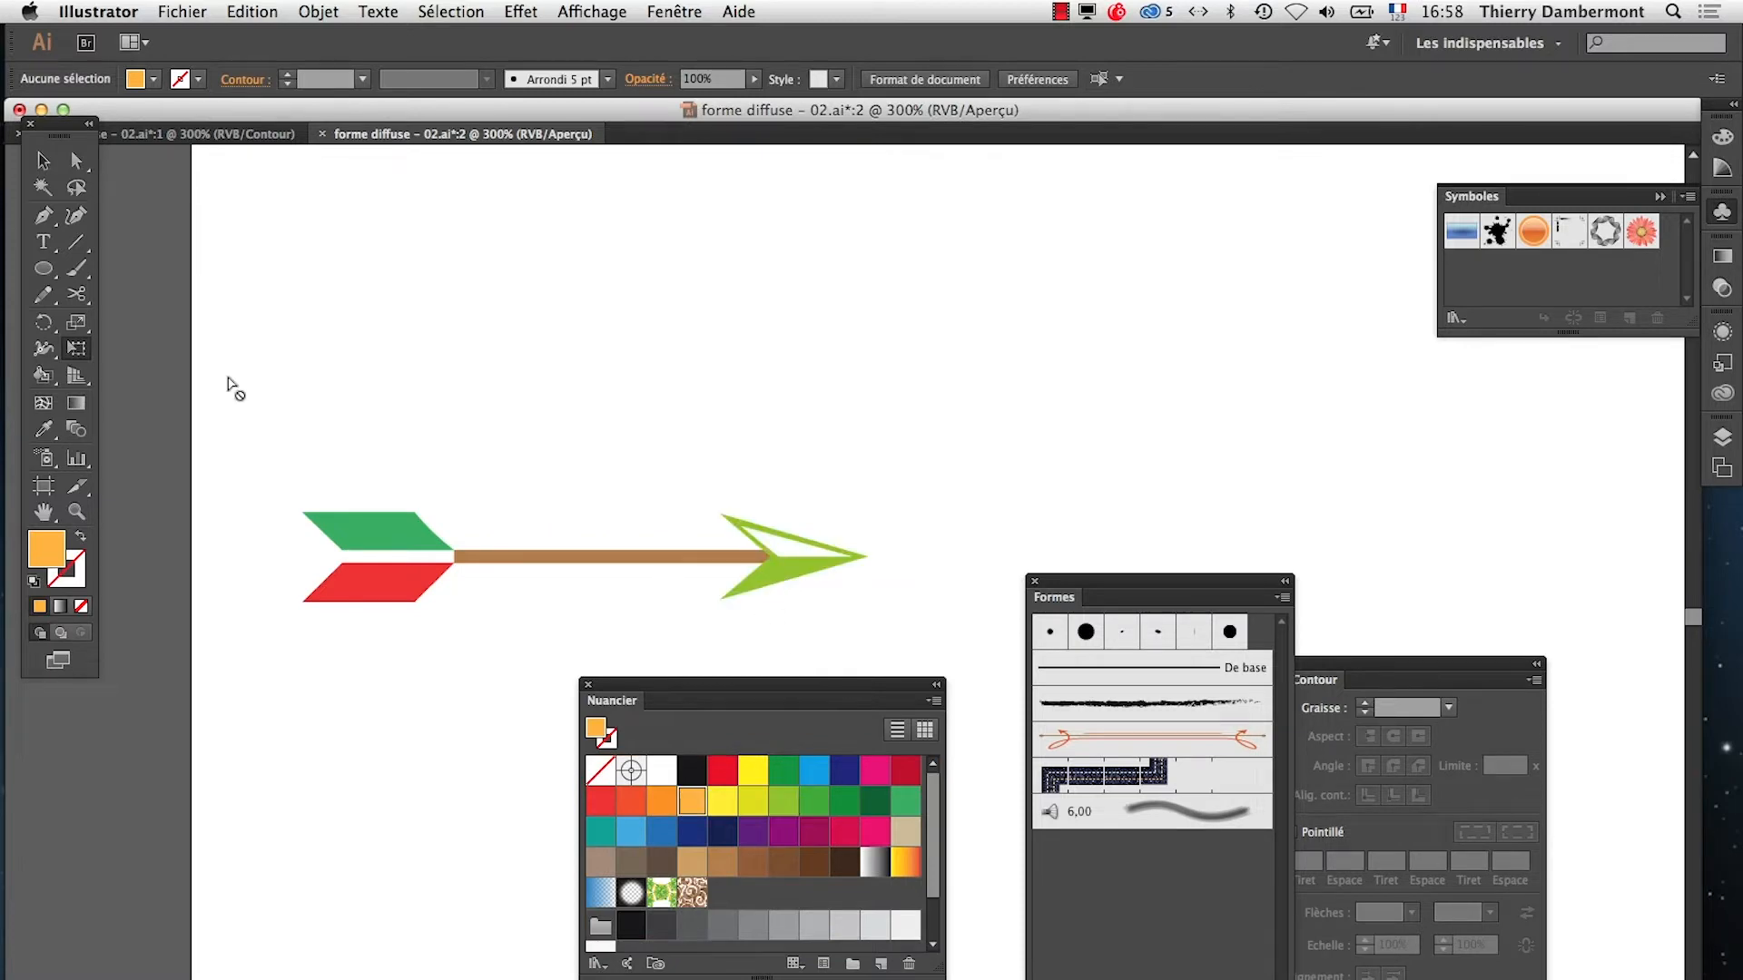
Switch to the Selection tool and save the recoloured document
key("v")
scroll(603, 408, "down", 3)
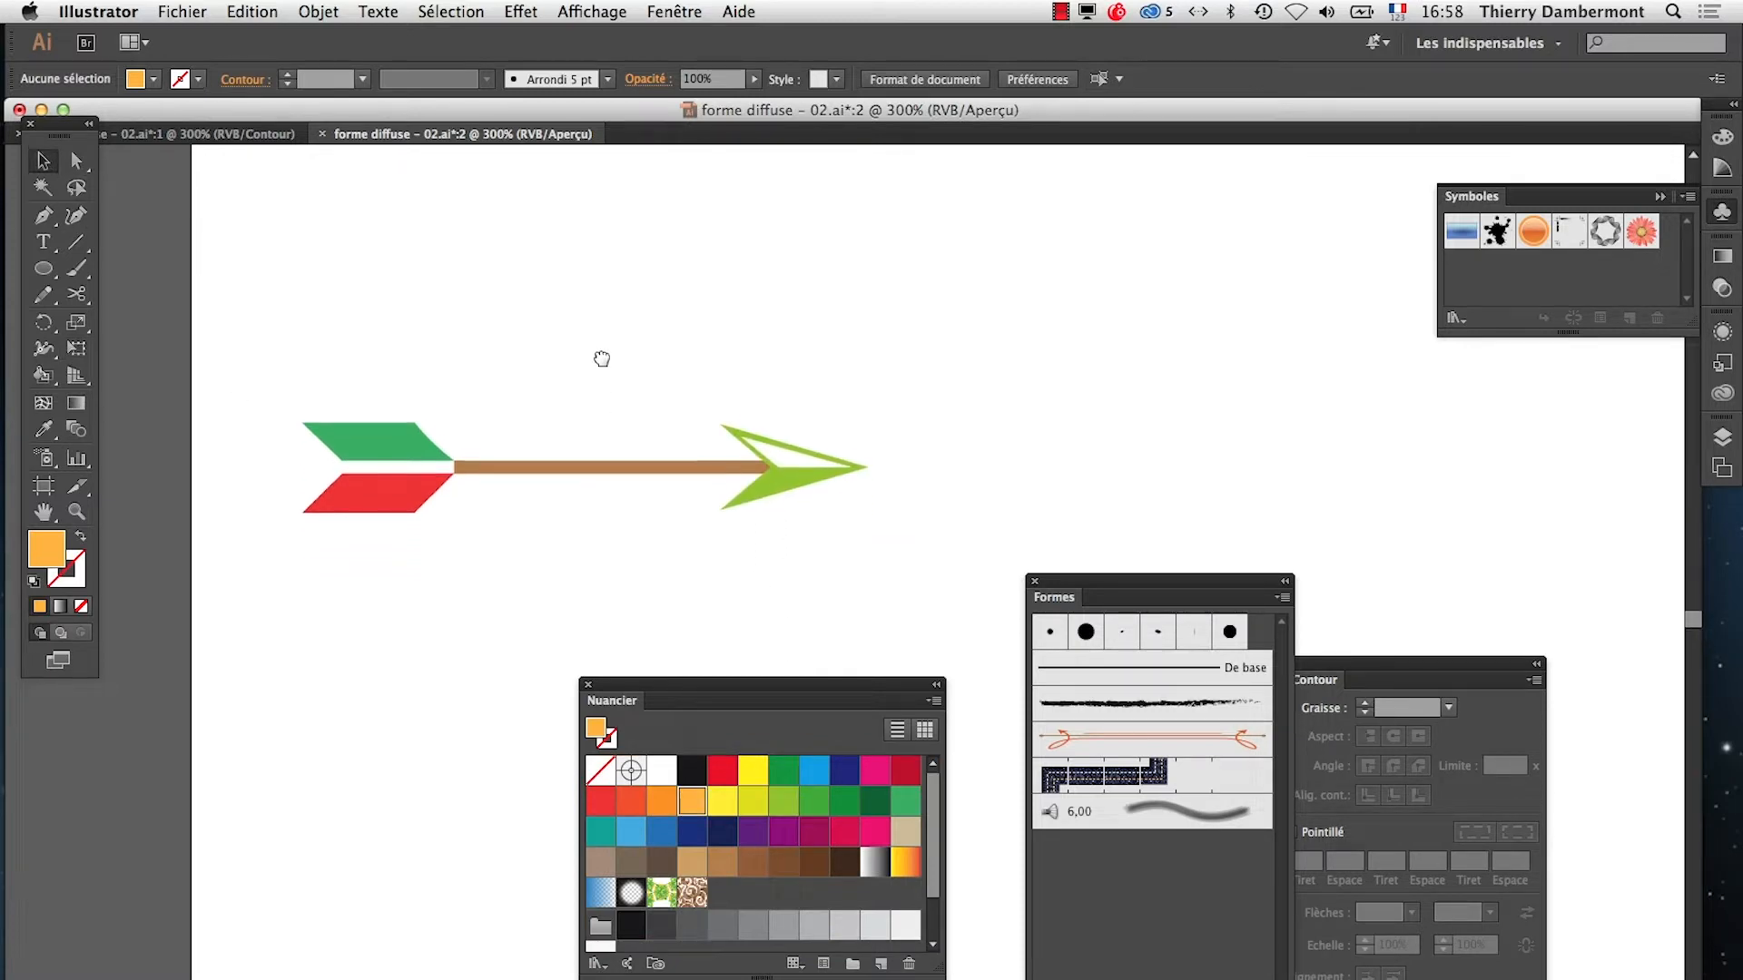
left_click(182, 11)
left_click(264, 179)
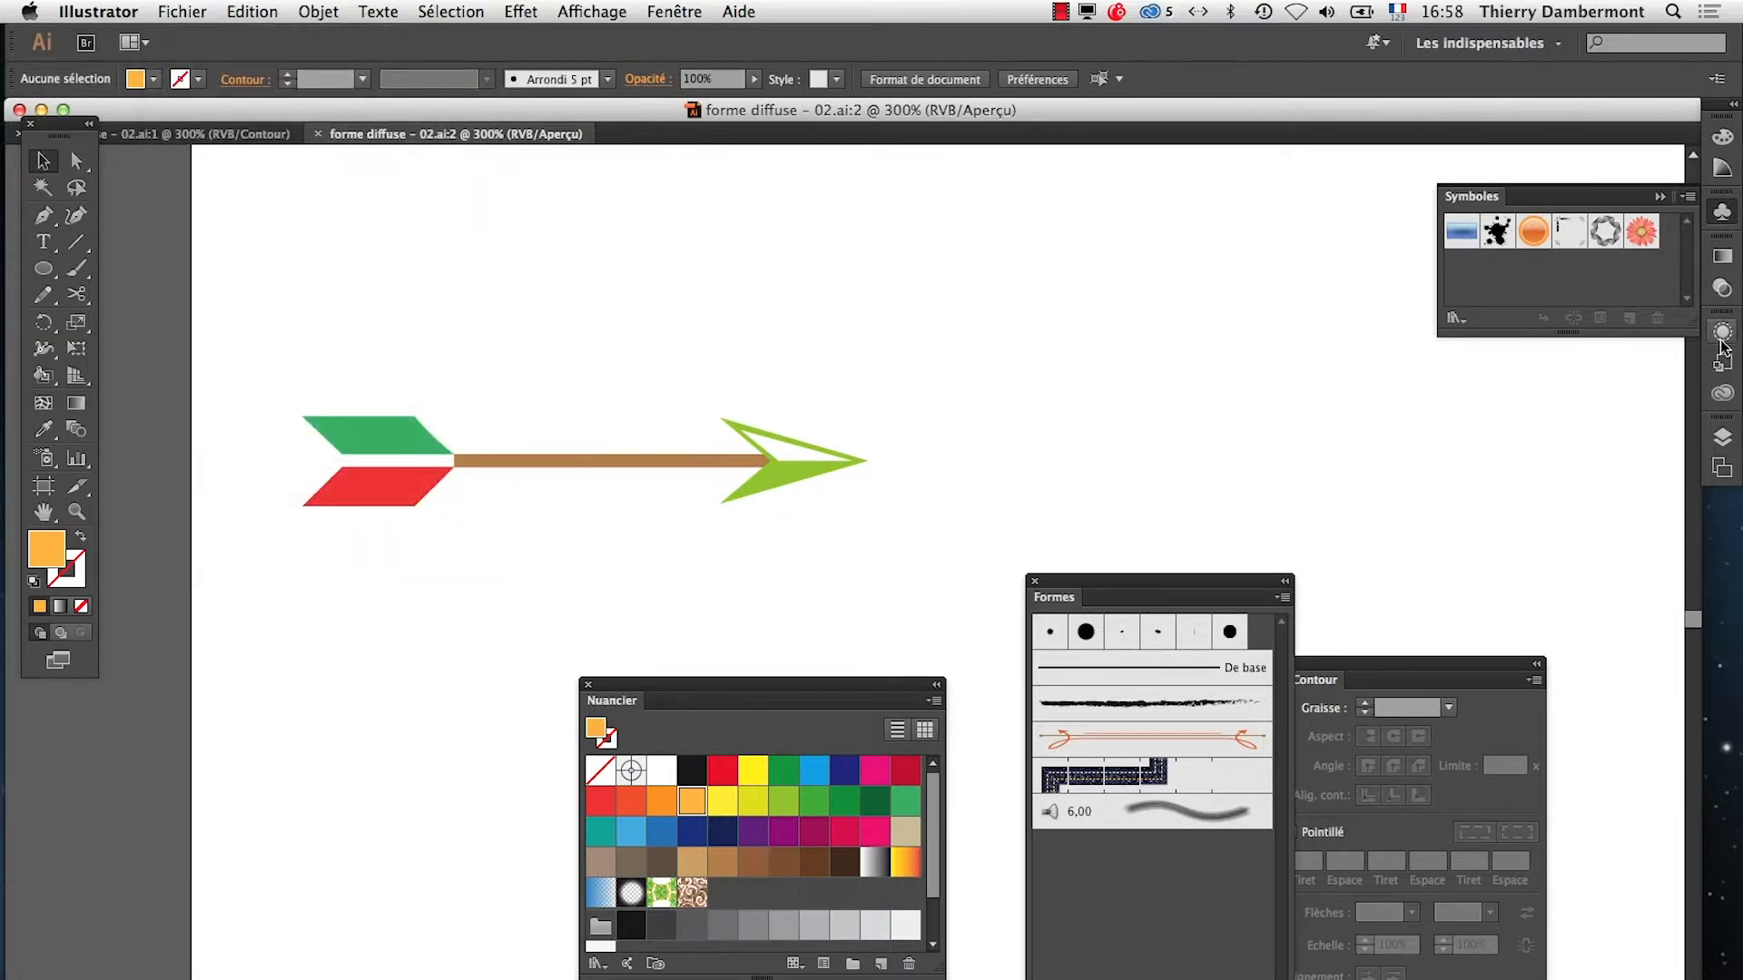
Create a scatter brush (Forme diffuse) from the whole arrow, keeping the default options
left_click_drag(1094, 581, 1057, 338)
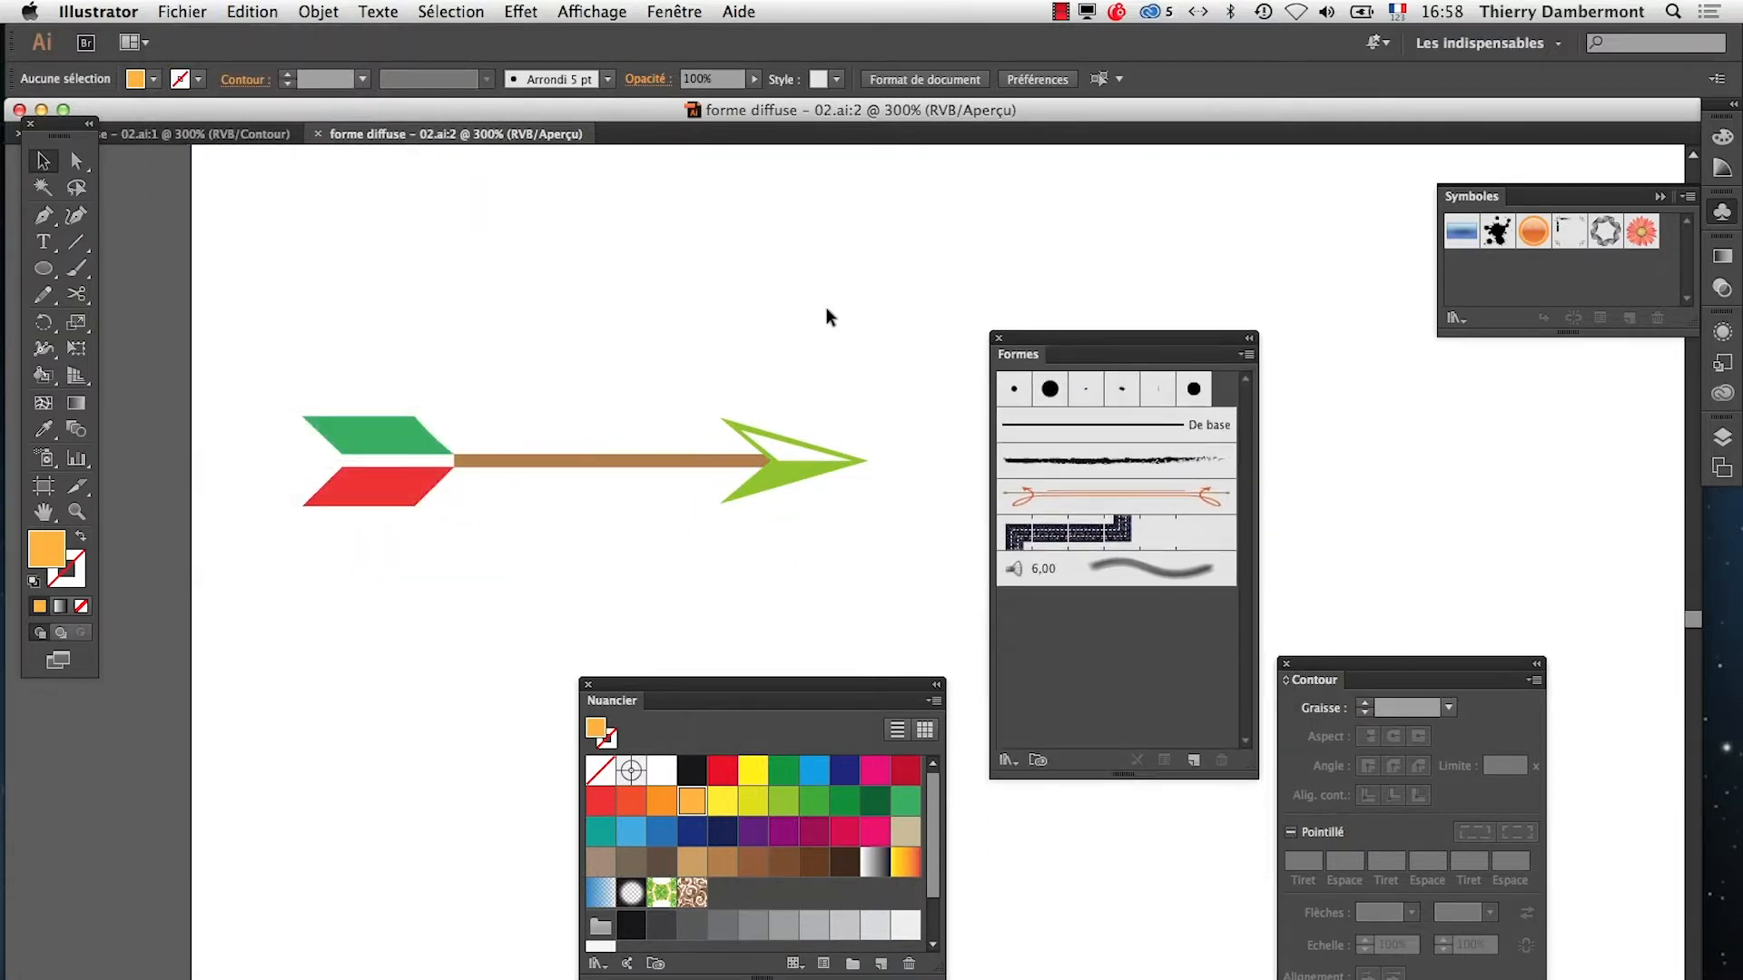
left_click_drag(247, 325, 869, 583)
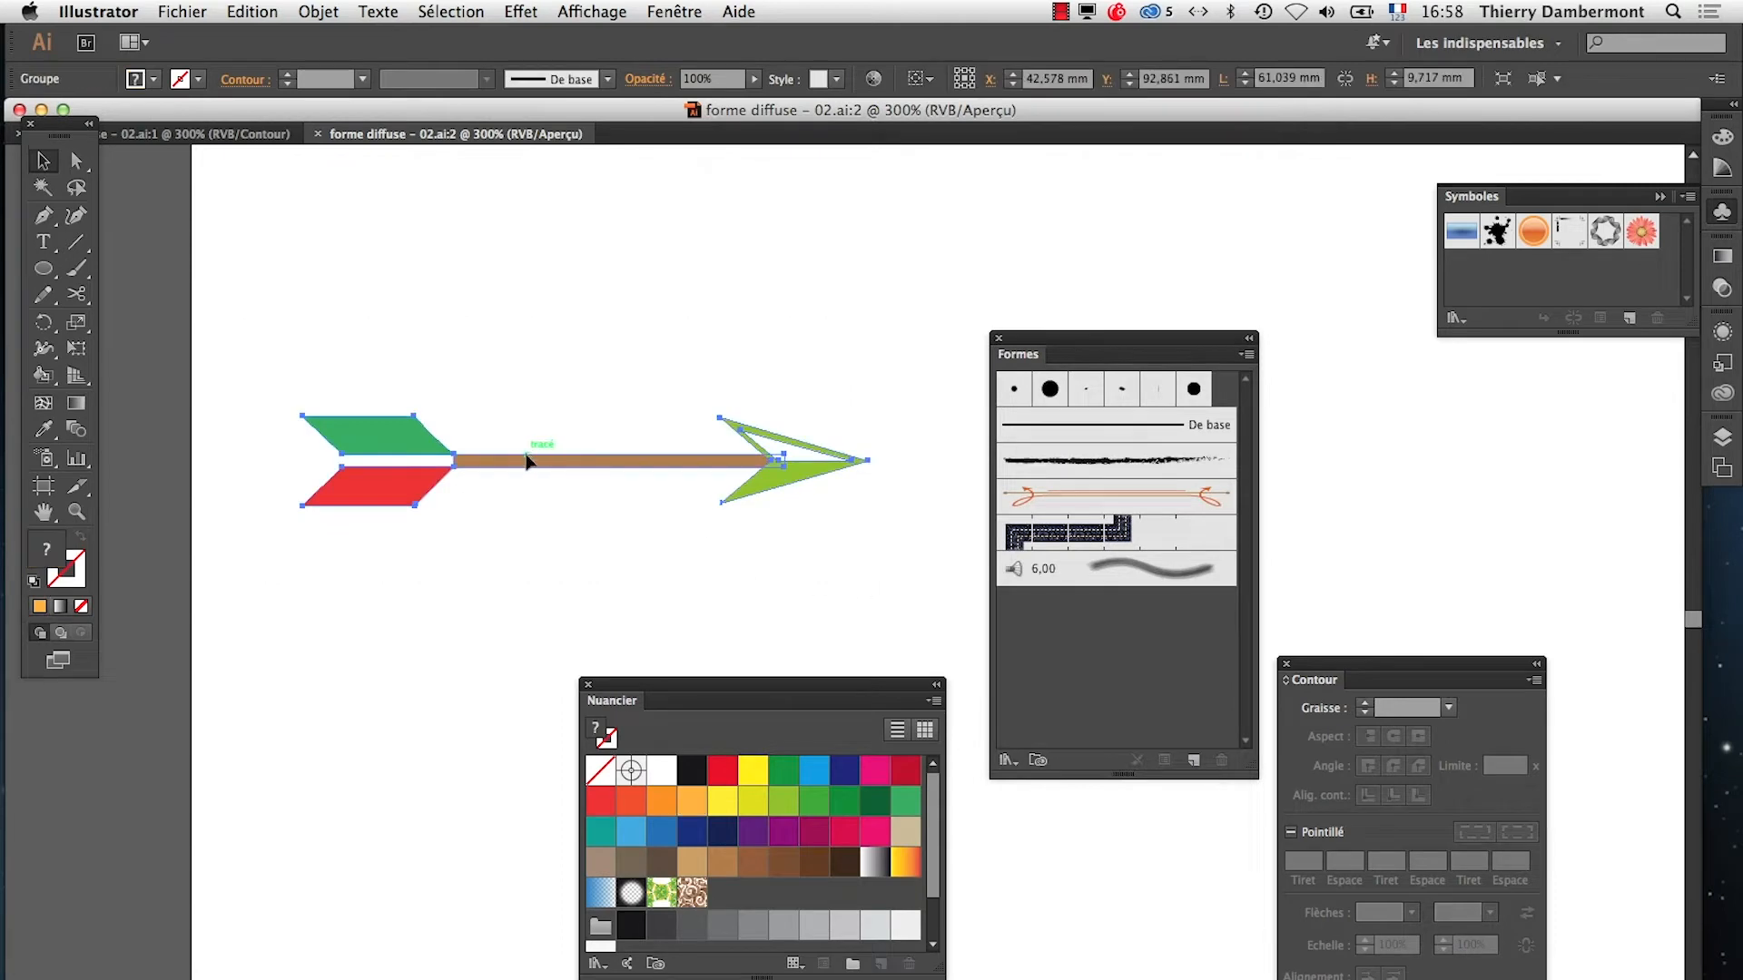
left_click_drag(533, 460, 1135, 644)
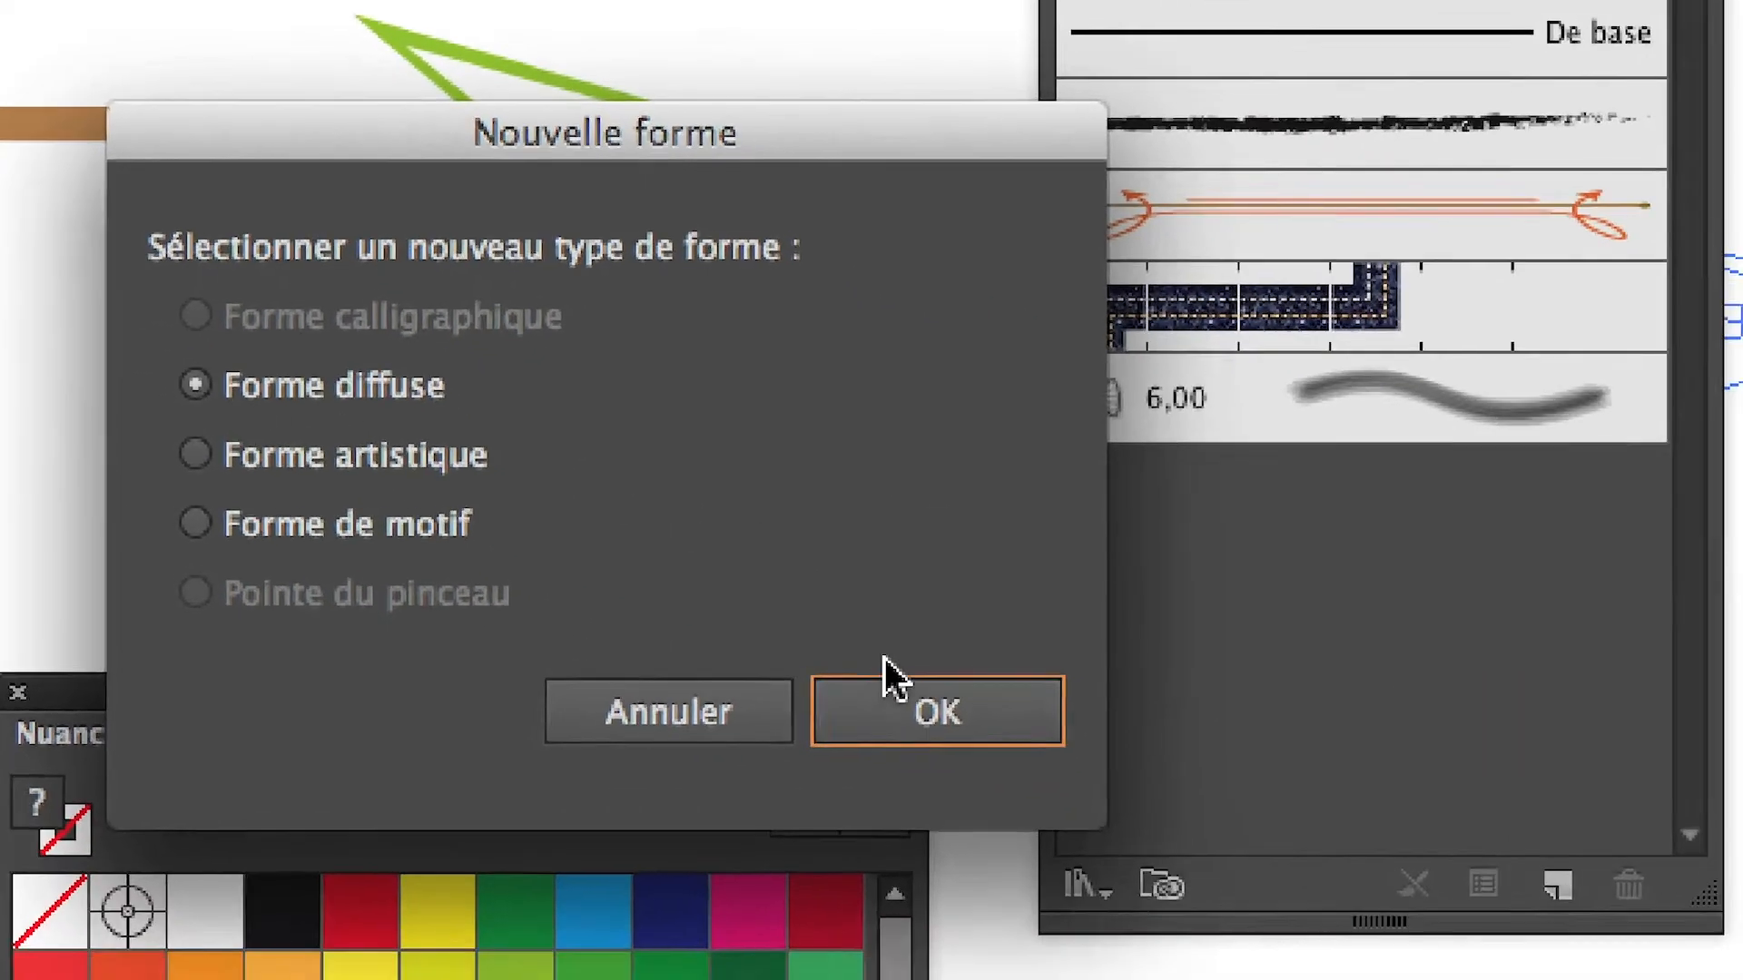
left_click(908, 700)
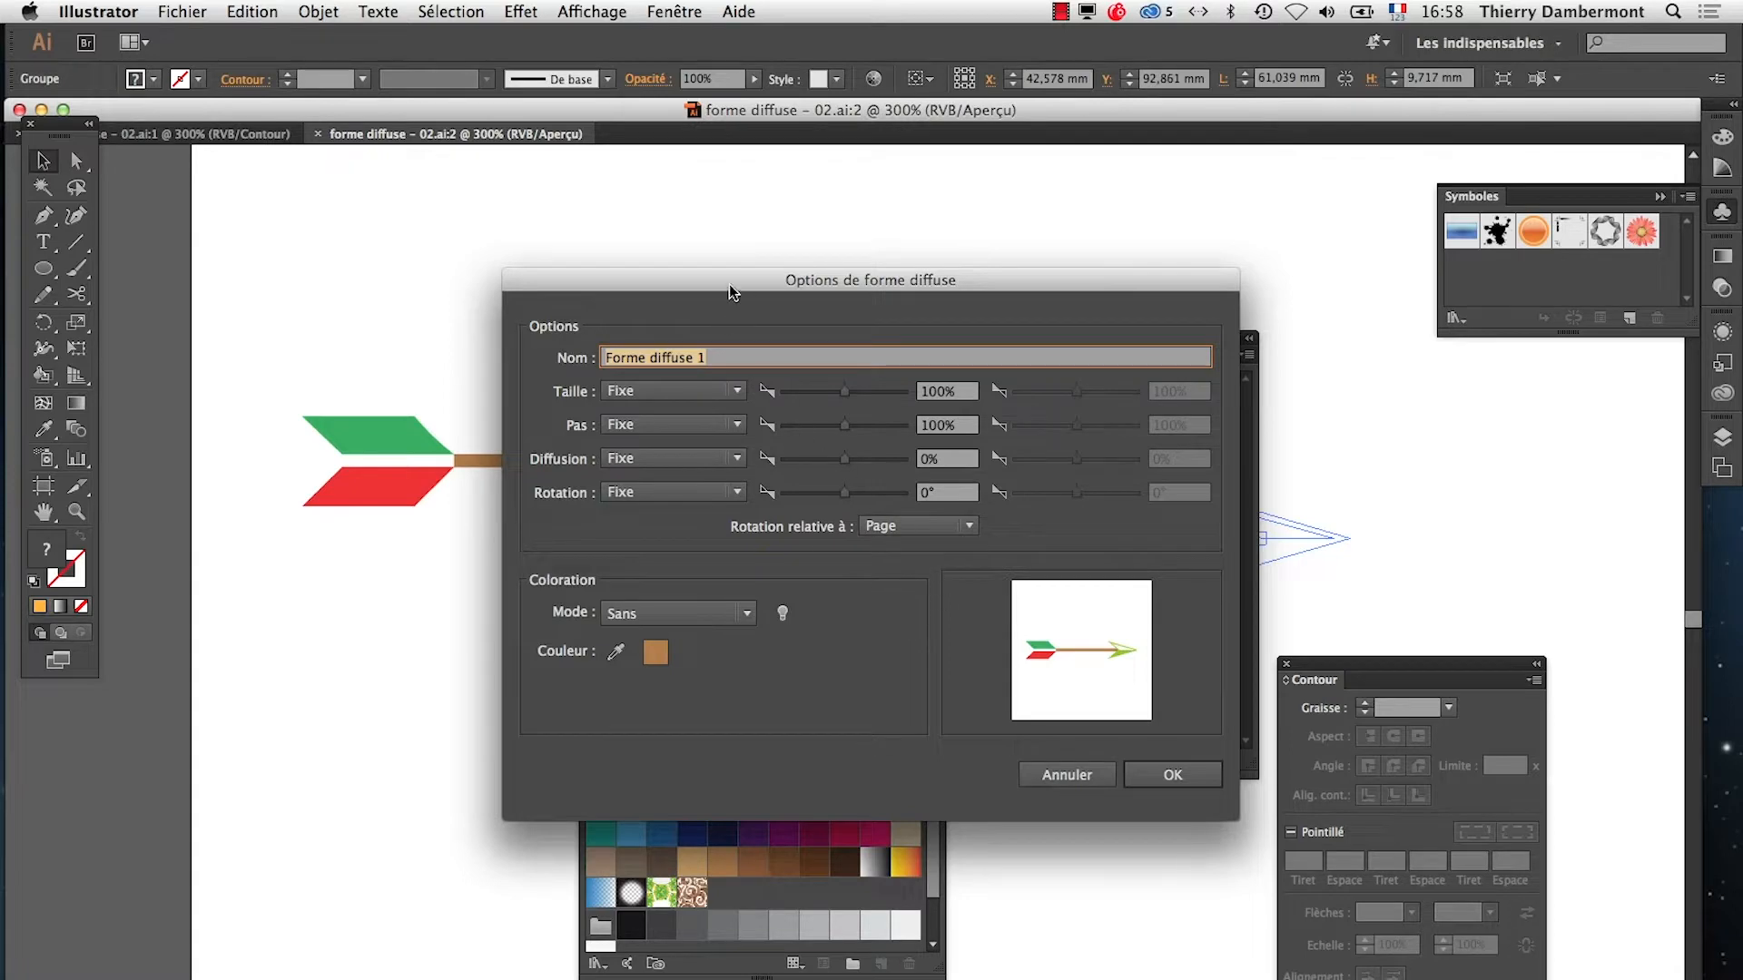
left_click(1189, 774)
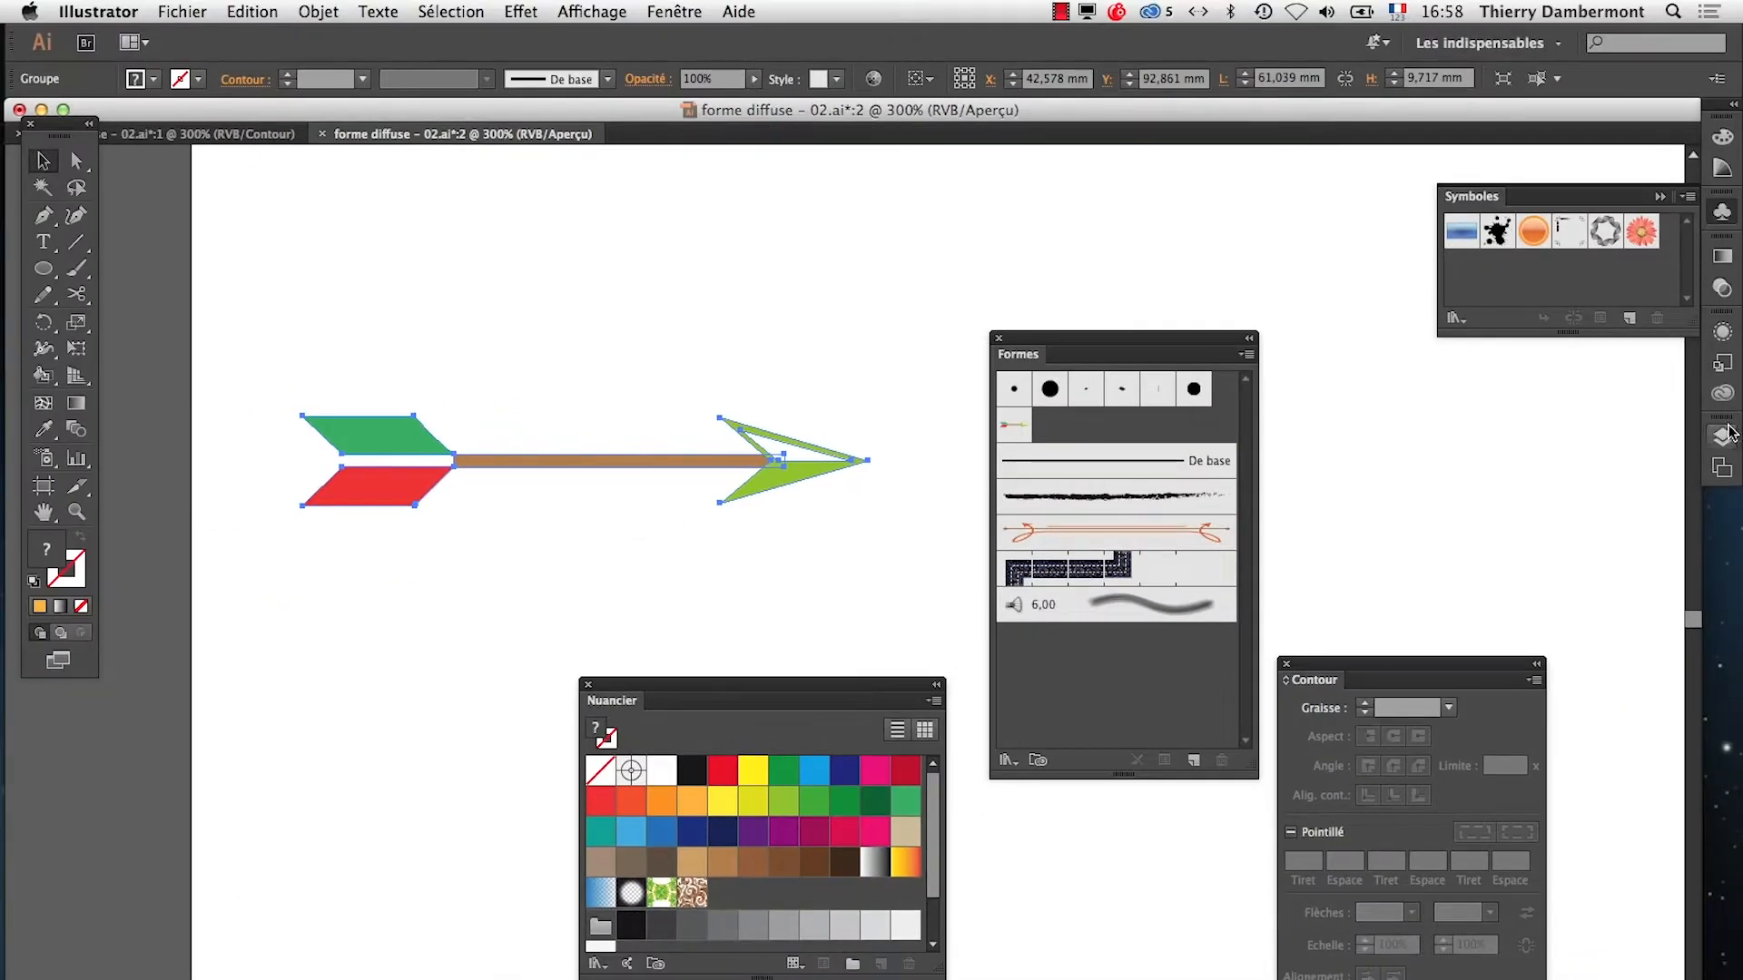
Add a new layer, lock and hide Calque 1, and float the layer list beside the brushes
left_click(1728, 434)
left_click(1635, 619)
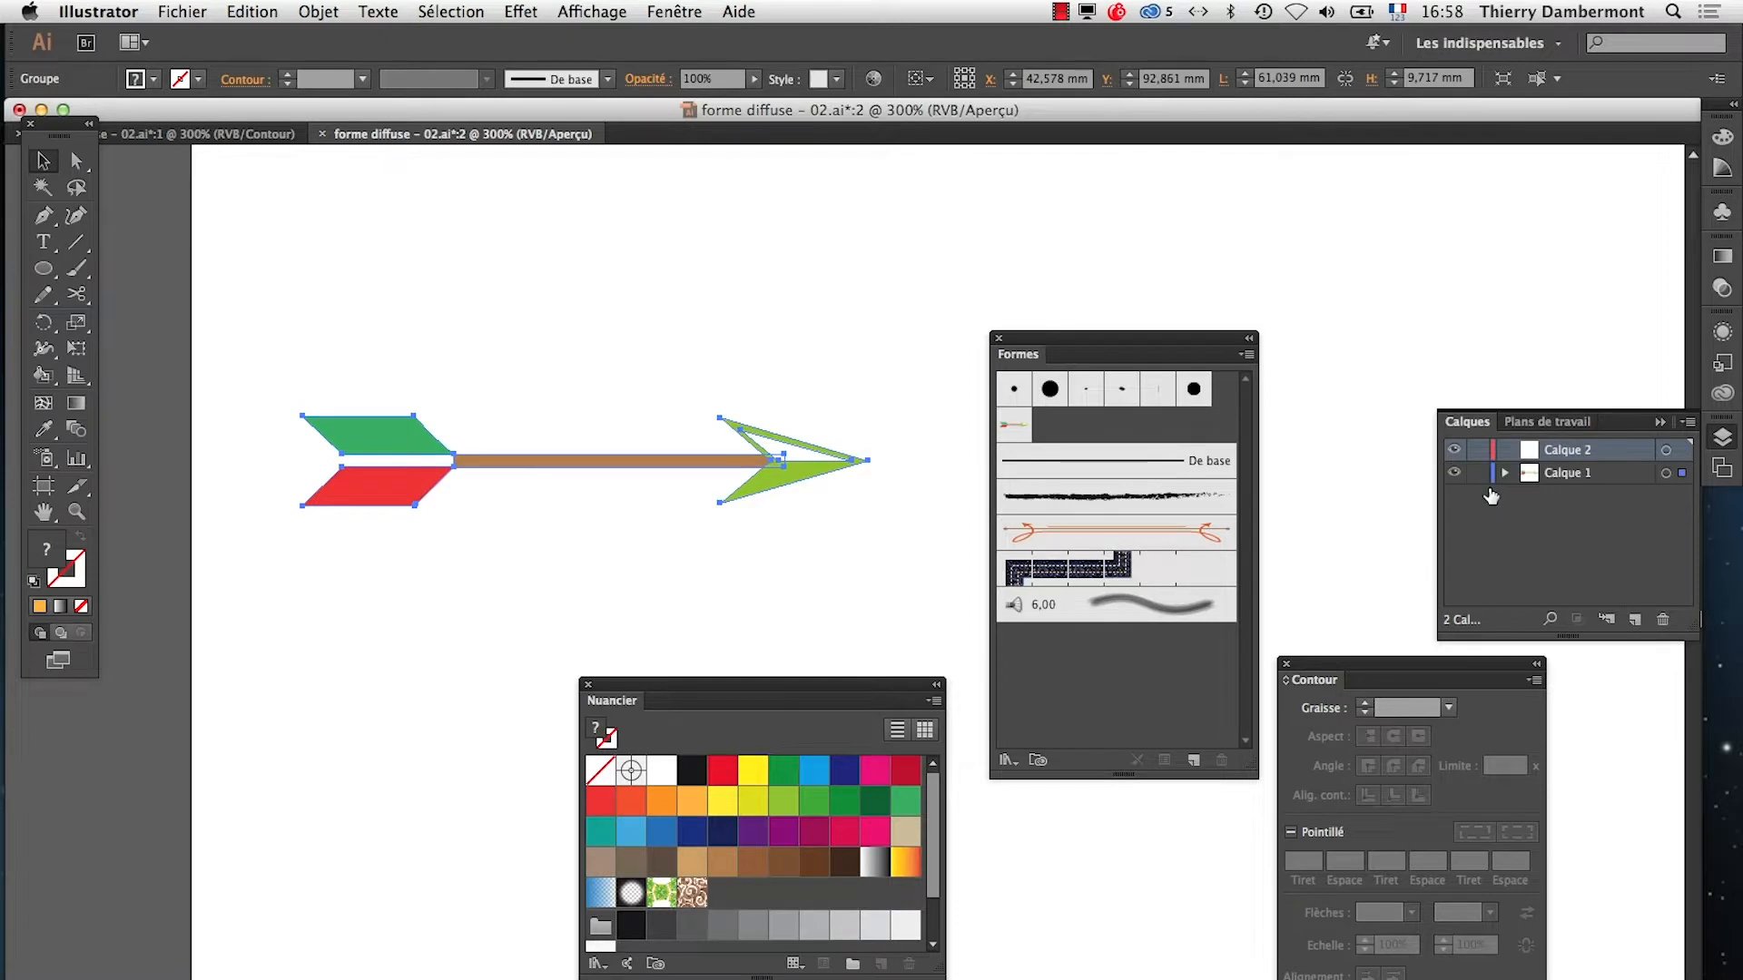
left_click(1478, 473)
left_click(1455, 473)
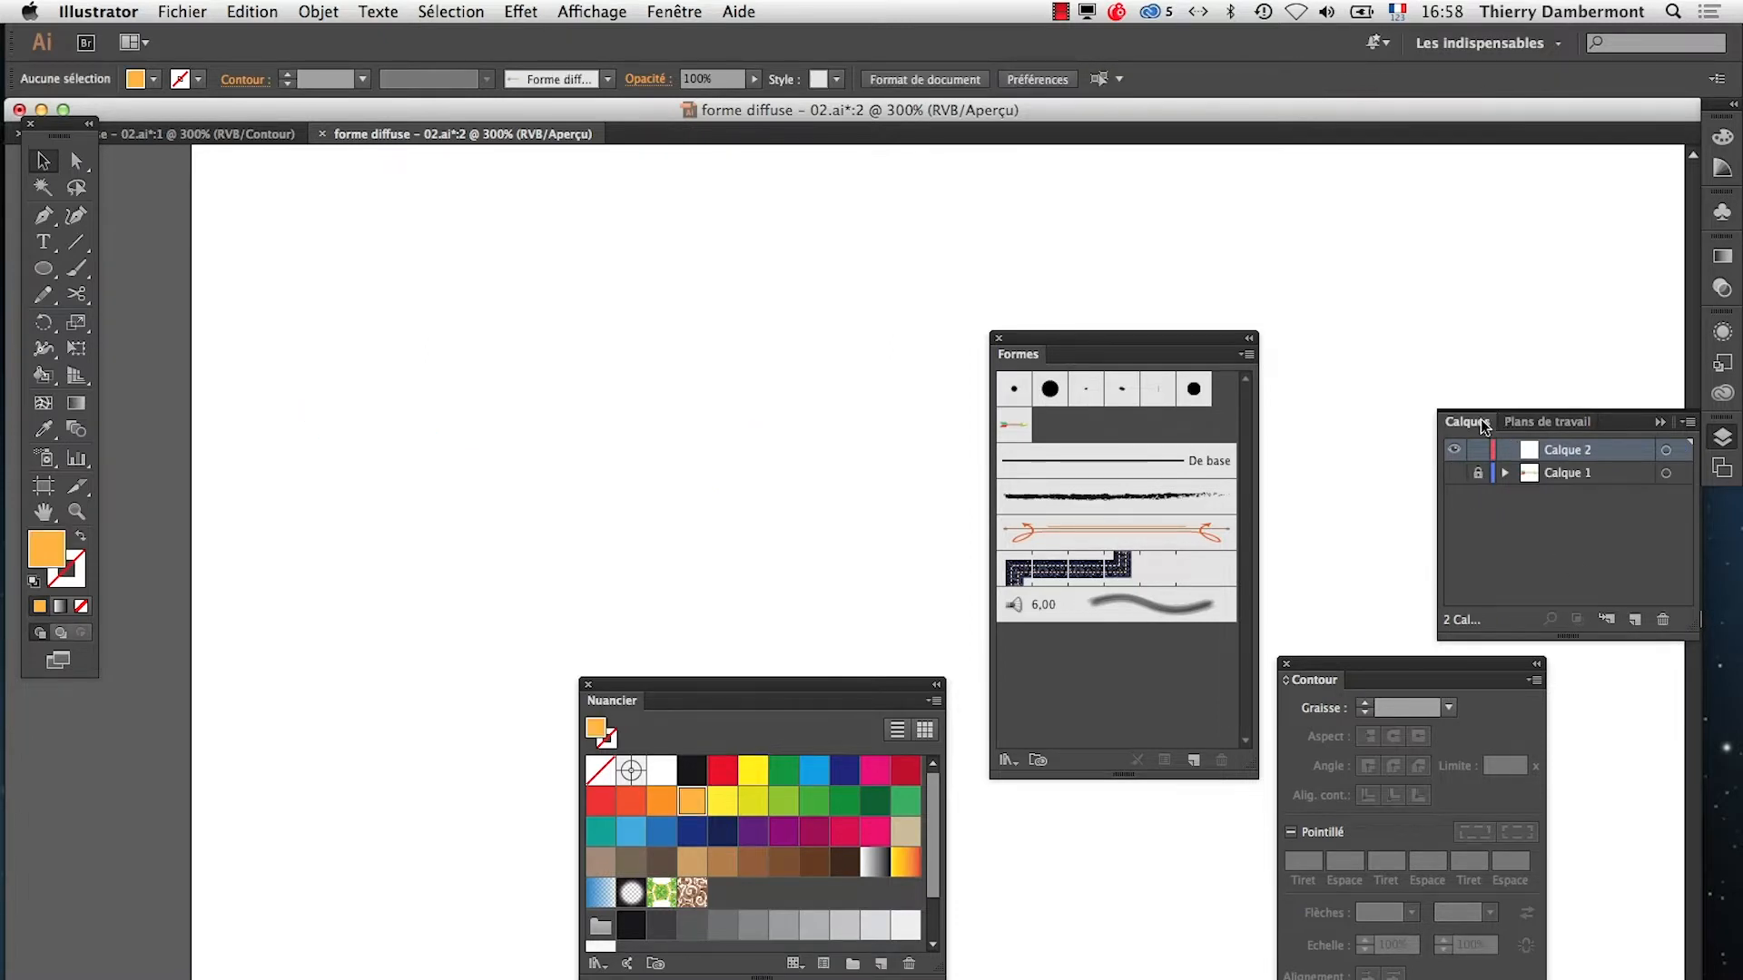
left_click_drag(1485, 427, 1286, 243)
left_click(1660, 422)
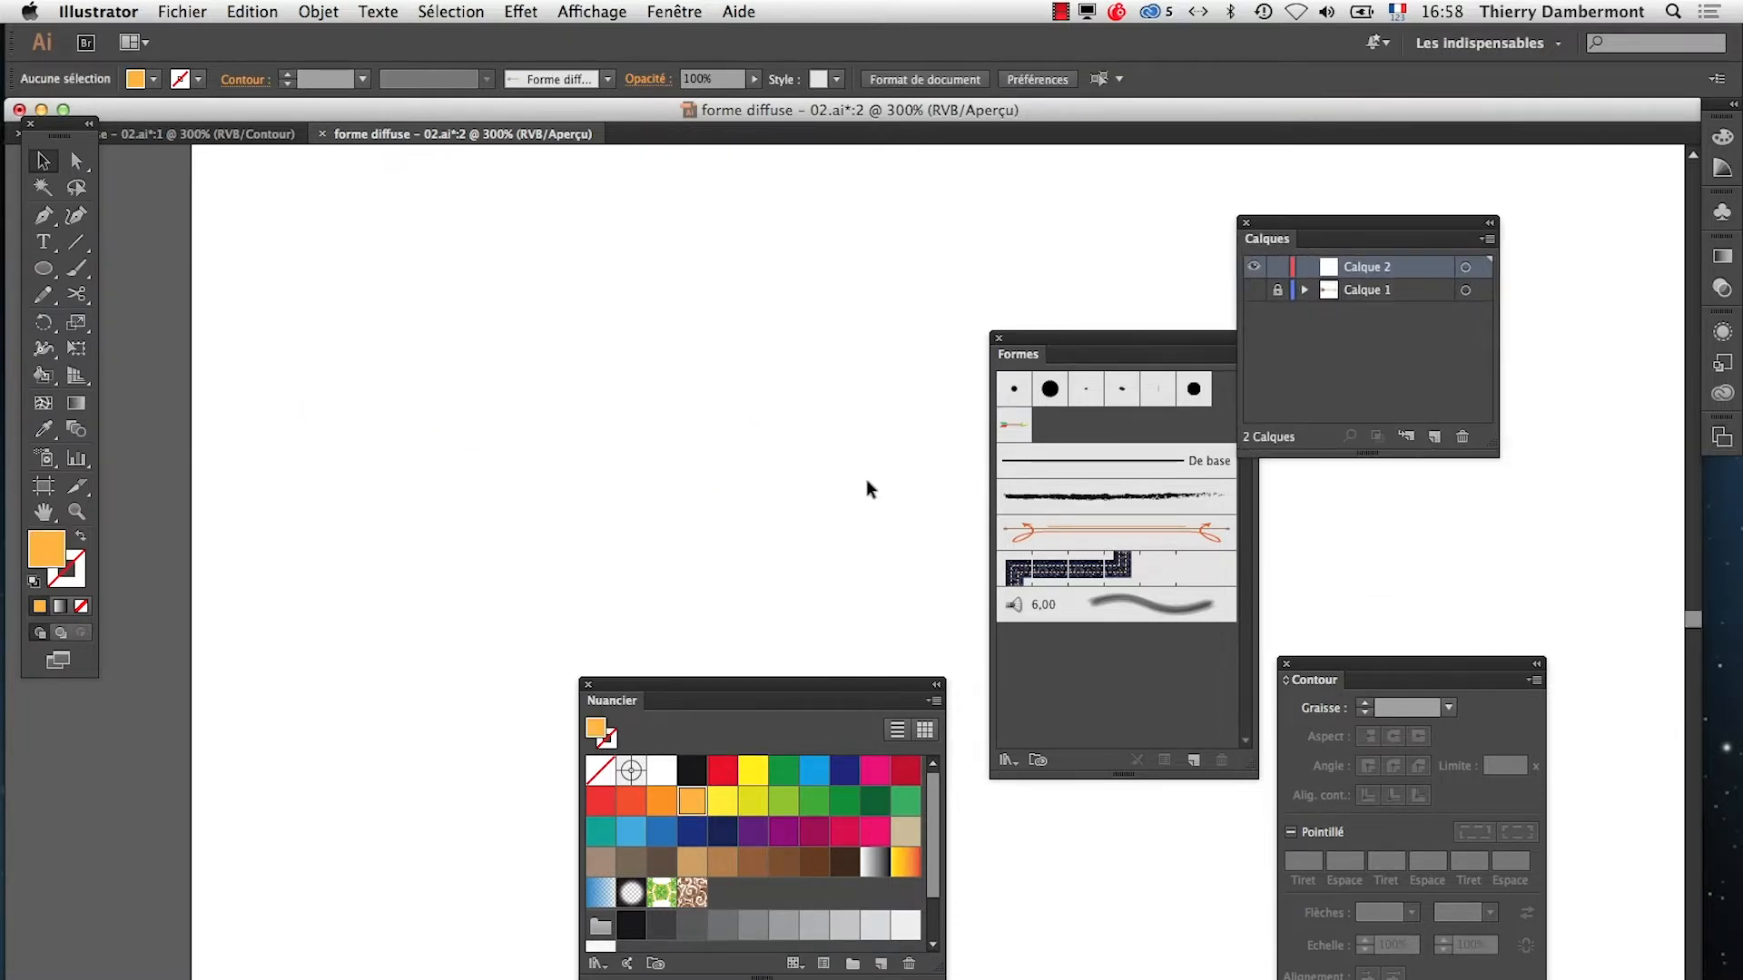
Move the colour swatches off most of the page and choose the Paintbrush with the new arrow scatter brush
key("super+minus")
key("super+minus")
left_click_drag(848, 541, 401, 442)
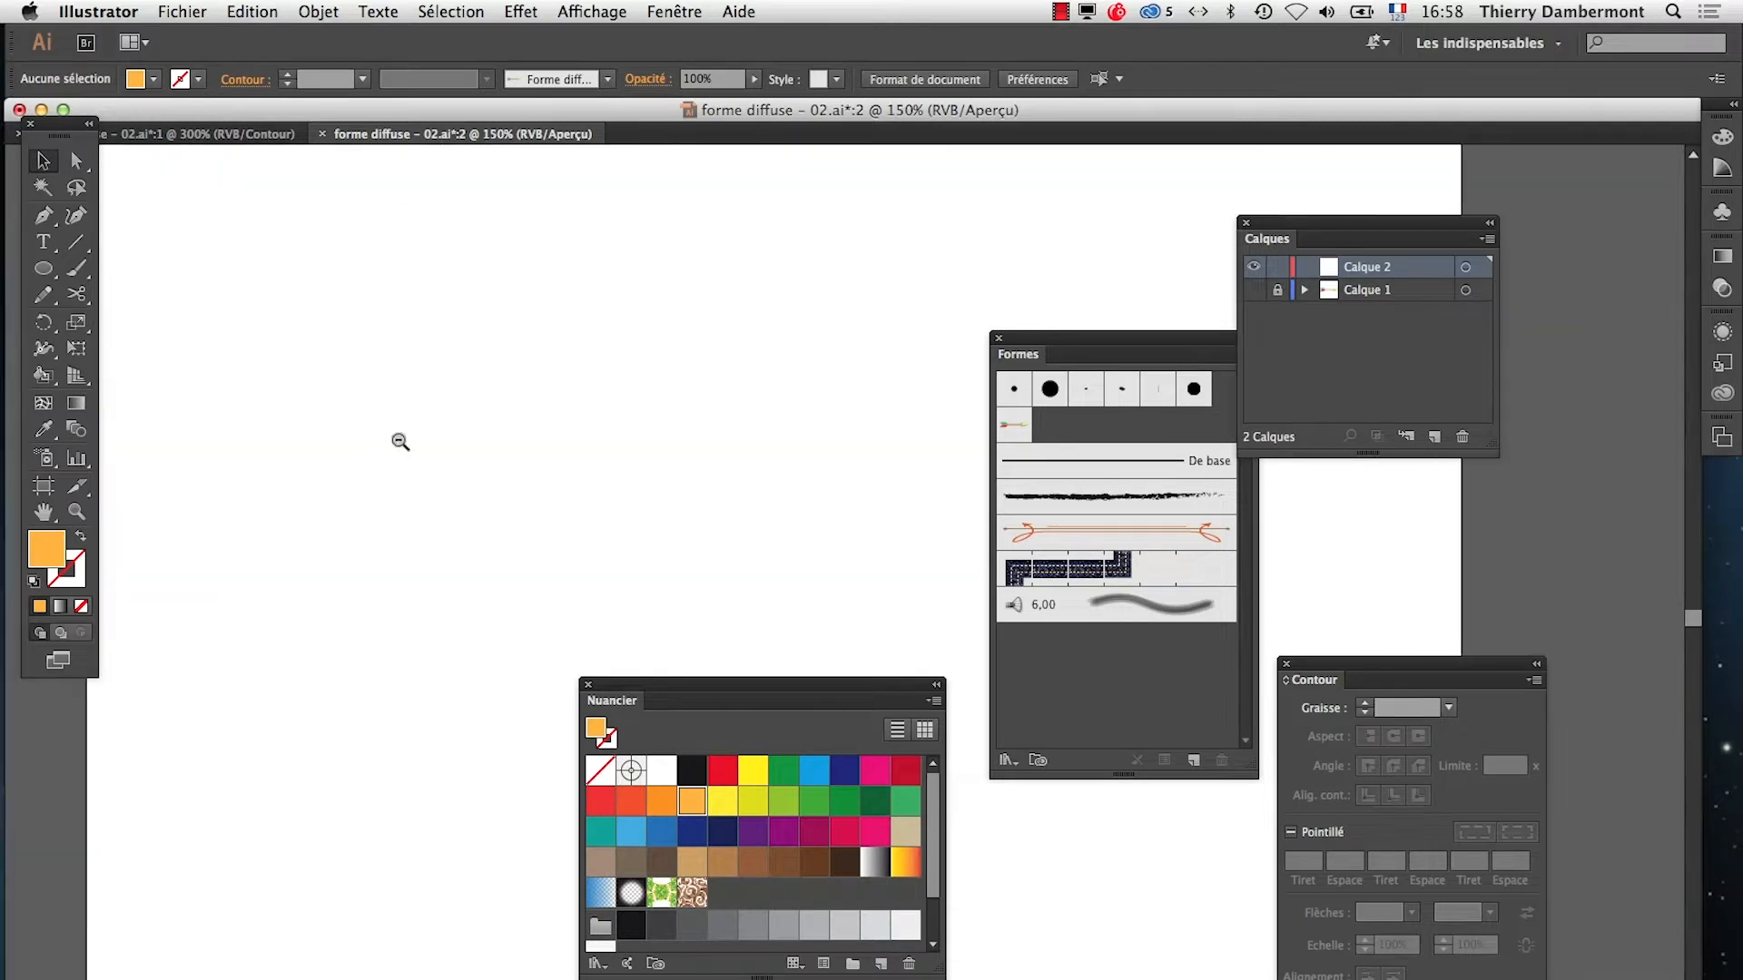
key("super+minus")
left_click_drag(797, 572, 426, 490)
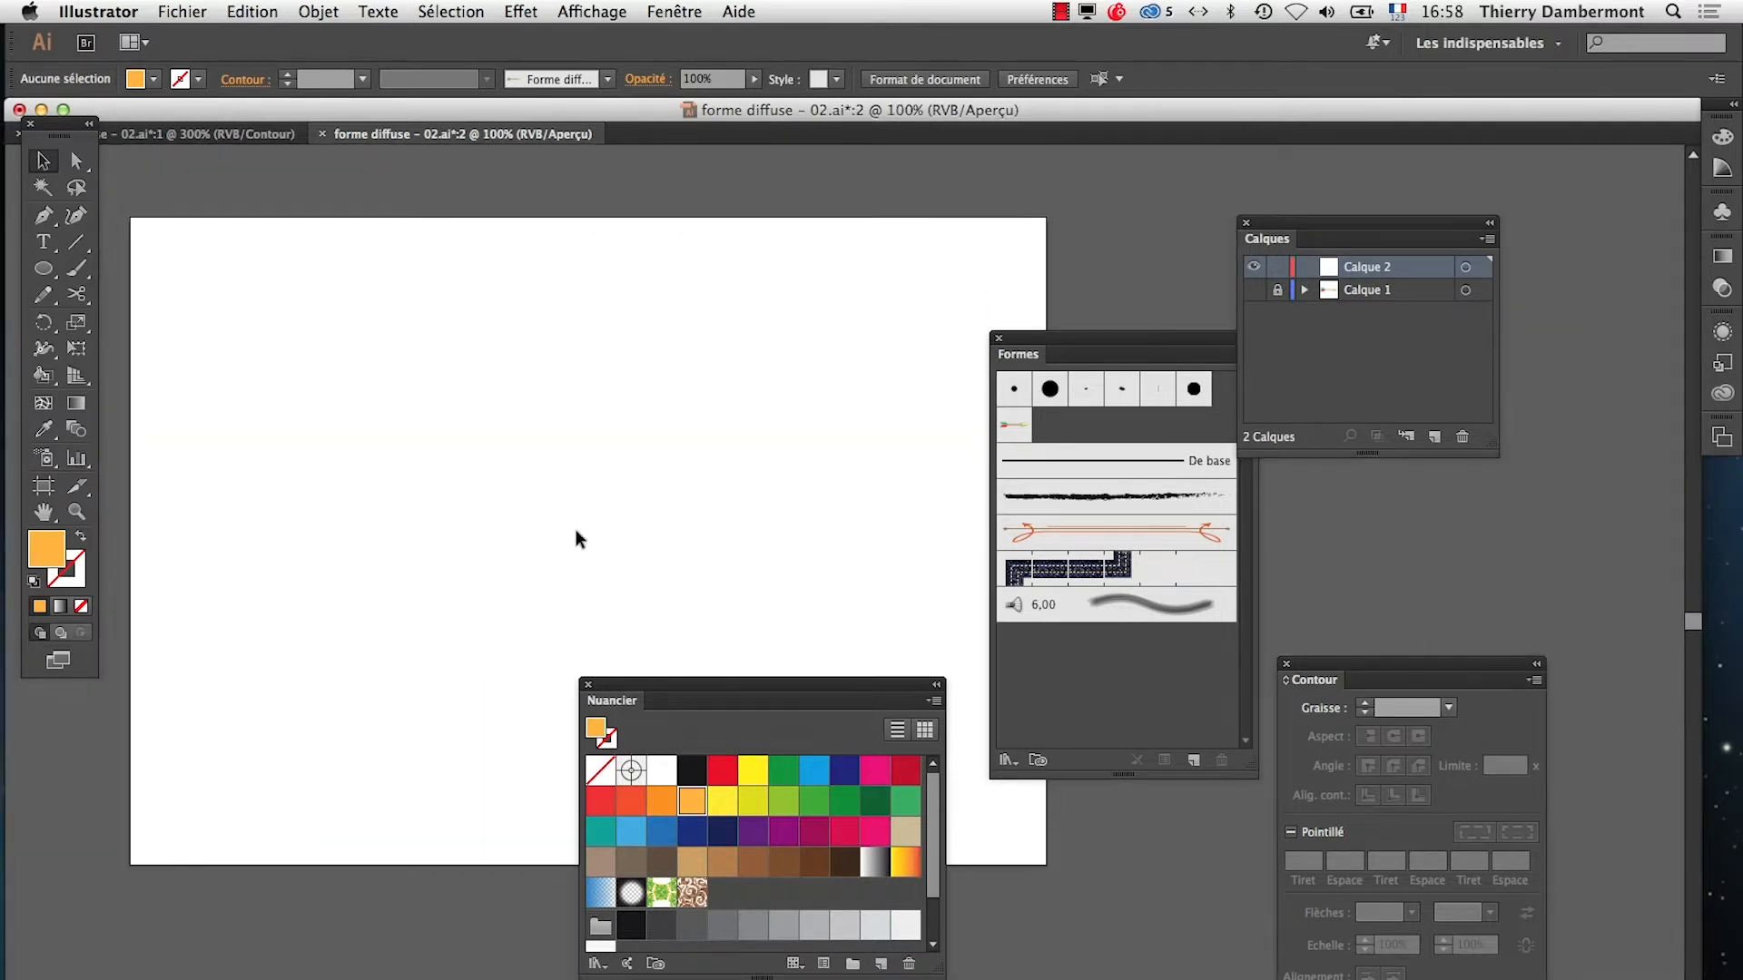
left_click_drag(626, 687, 653, 834)
left_click(76, 268)
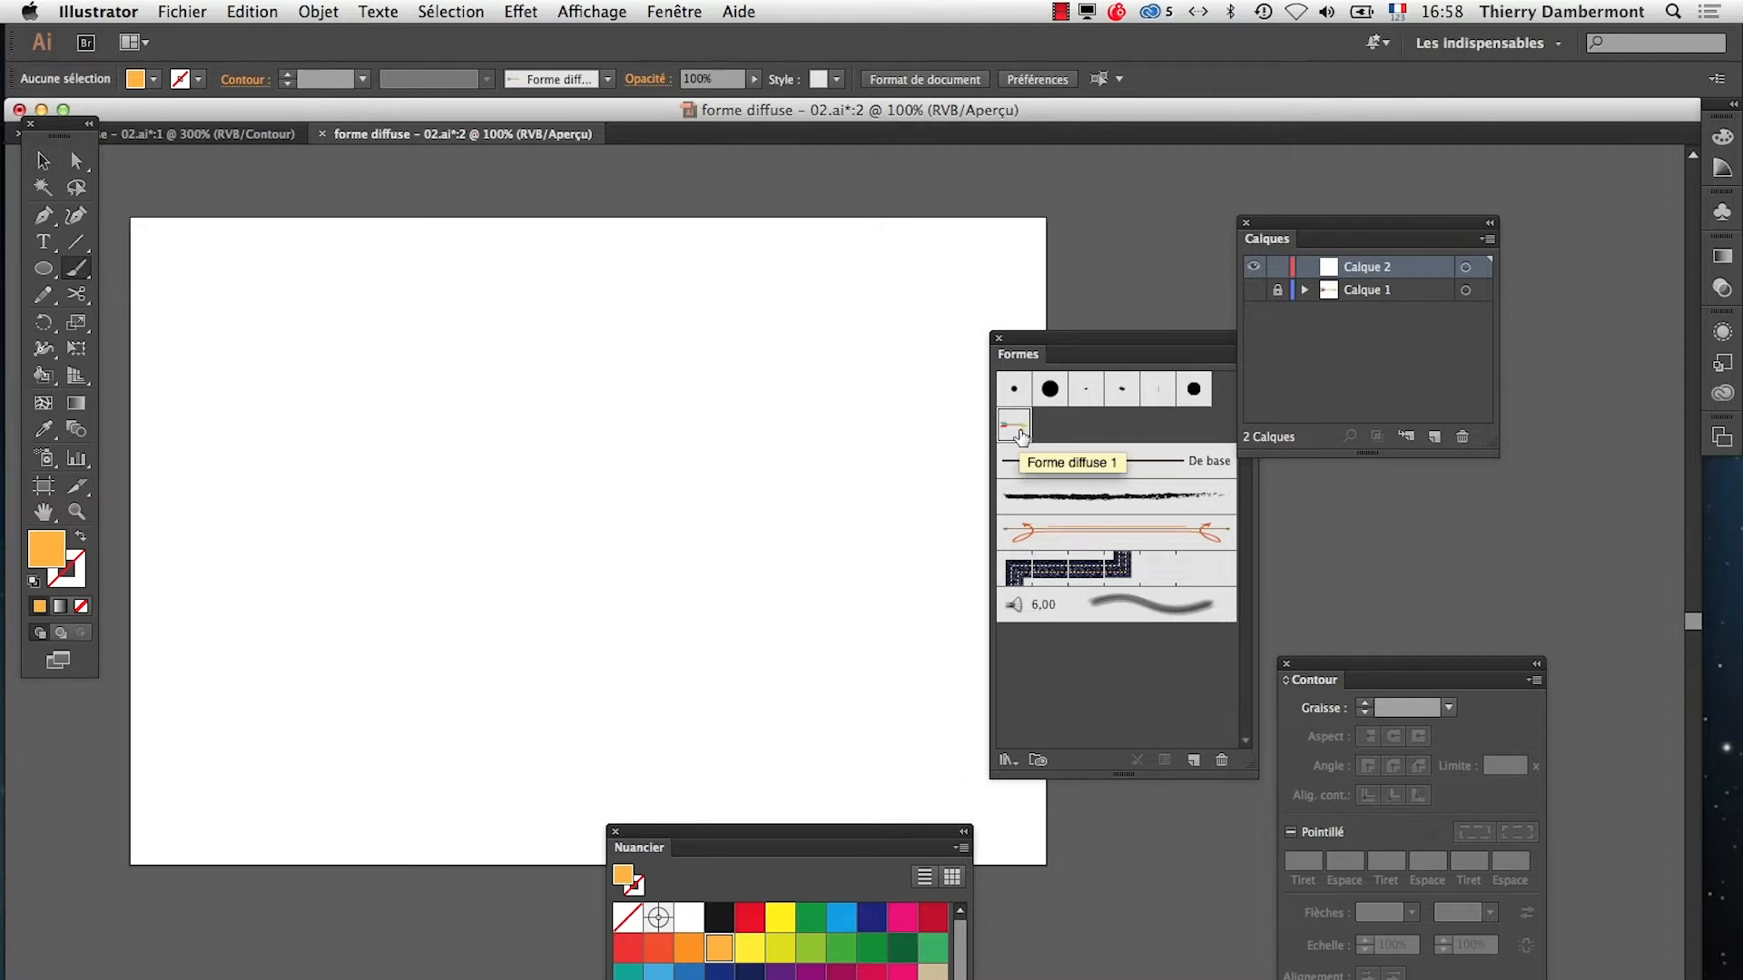
Paint several freehand test strokes with the arrow scatter brush across the page, undoing each one
left_click_drag(598, 384, 667, 386)
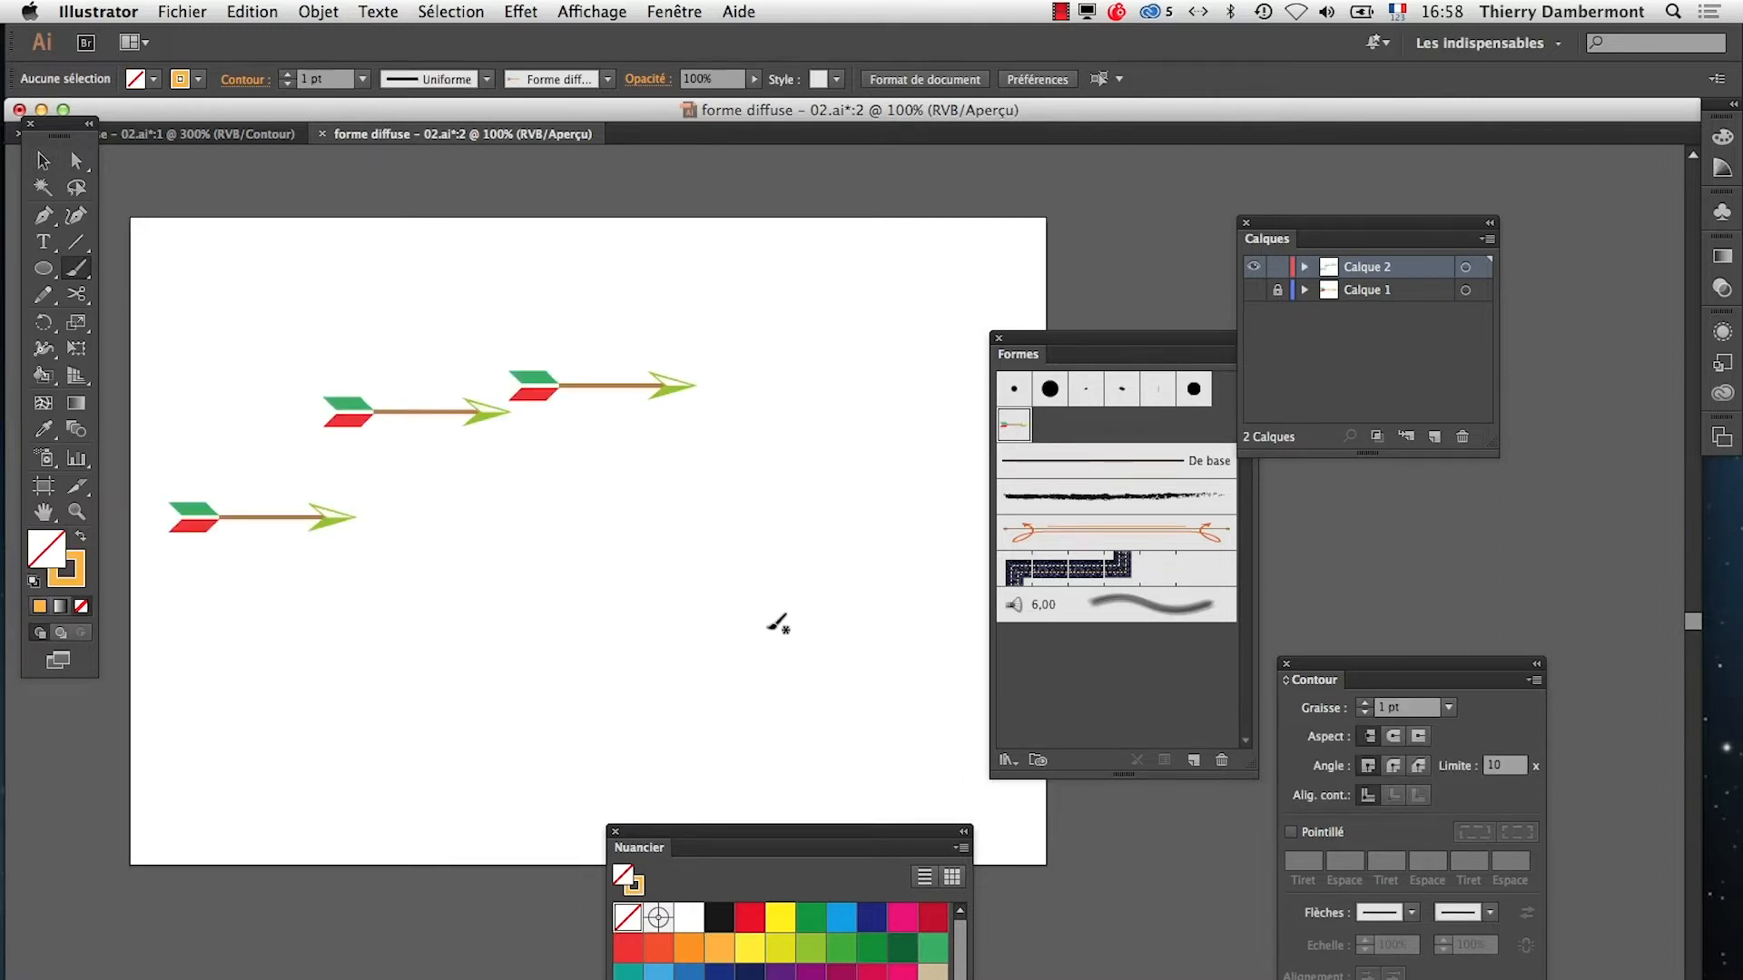
key("super+z")
mouse_move(327, 595)
left_mouse_down()
mouse_move(536, 395)
mouse_move(758, 393)
left_mouse_up()
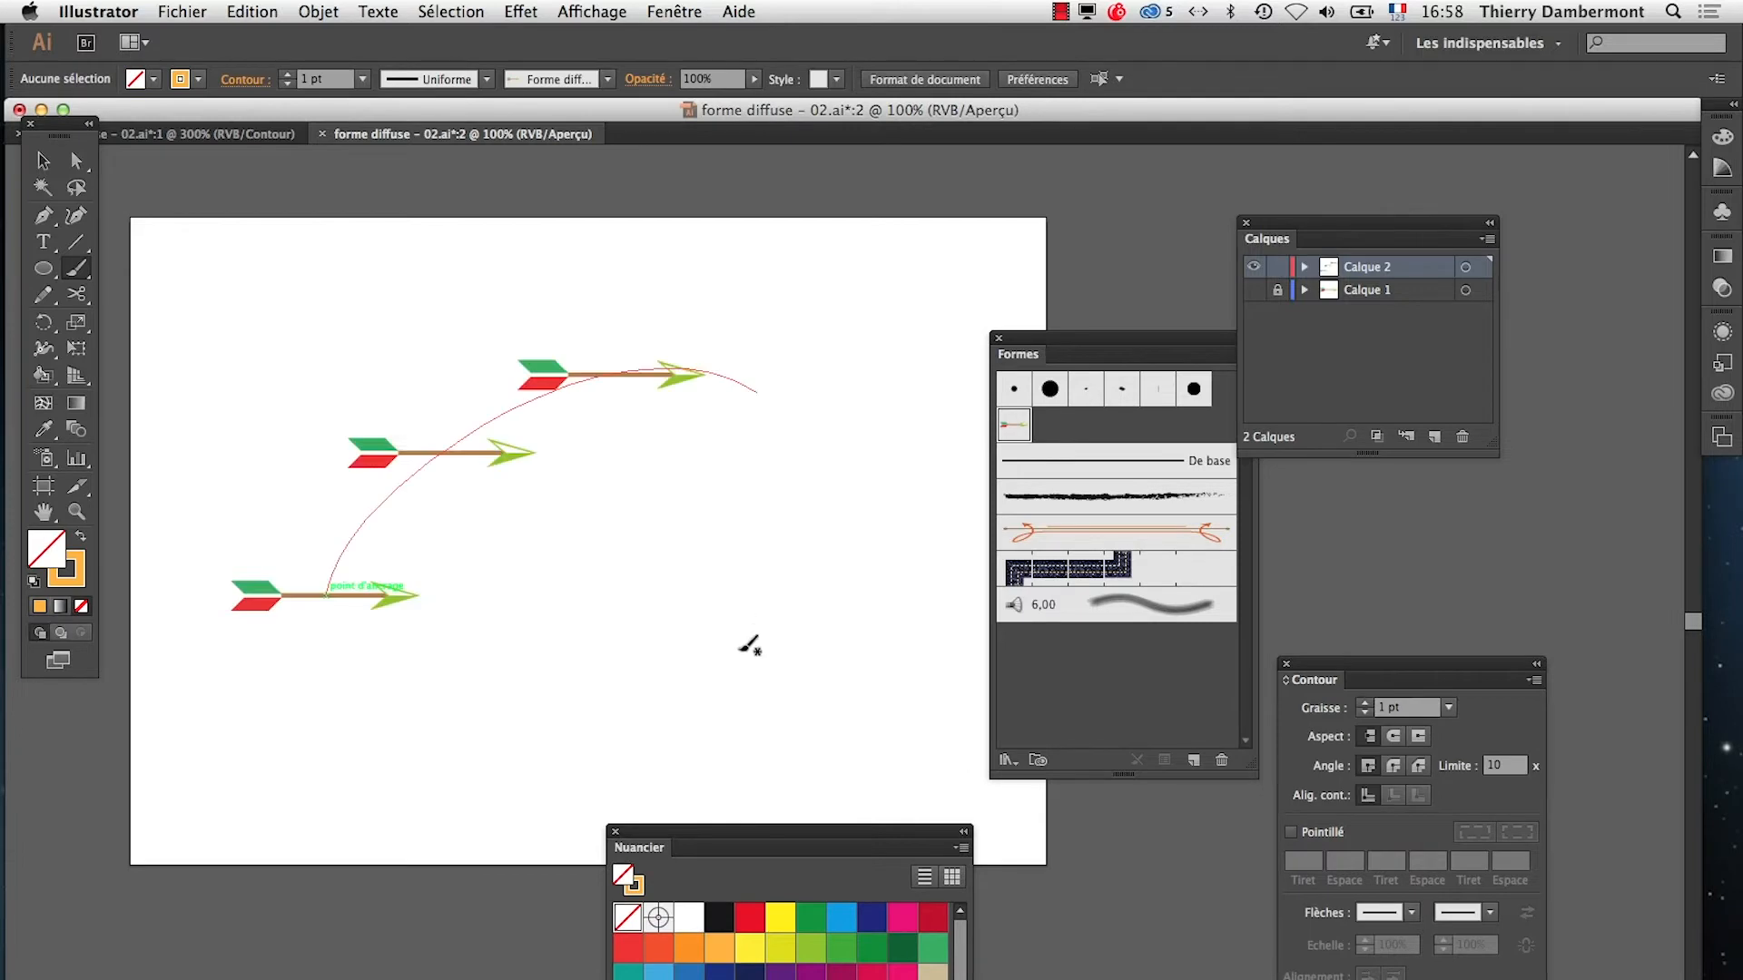
key("super+z")
mouse_move(552, 272)
left_mouse_down()
mouse_move(385, 684)
mouse_move(406, 833)
left_mouse_up()
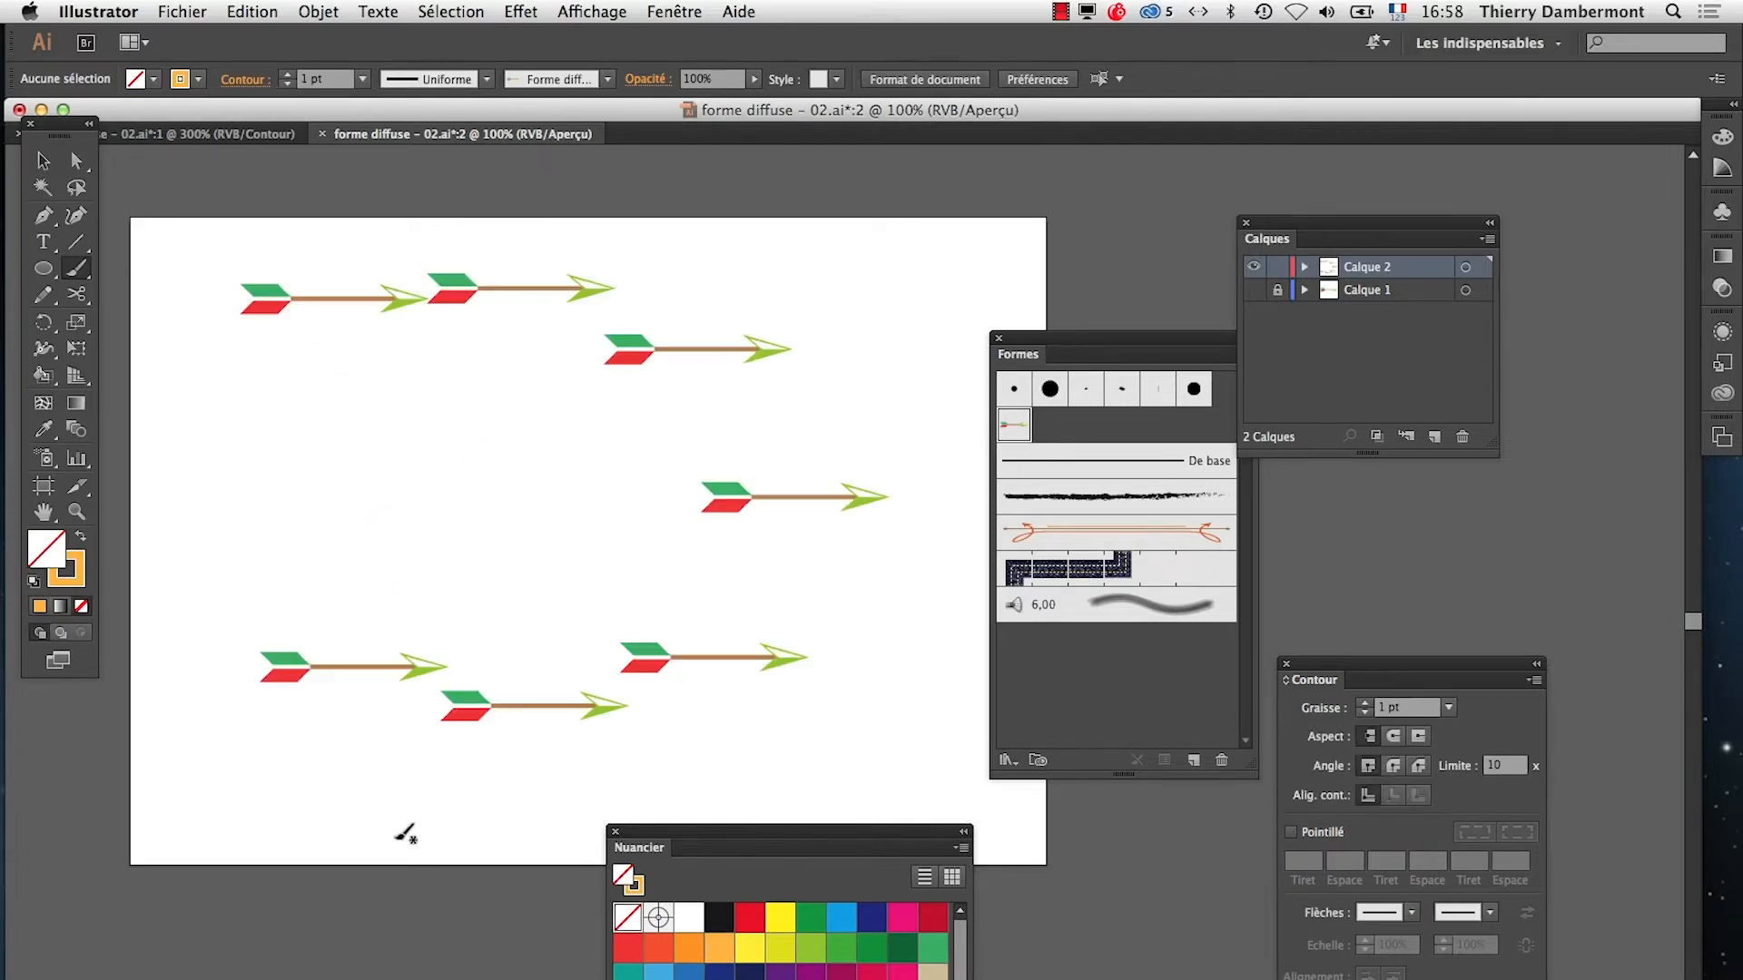
key("super+z")
mouse_move(491, 284)
left_mouse_down()
mouse_move(350, 650)
mouse_move(288, 703)
left_mouse_up()
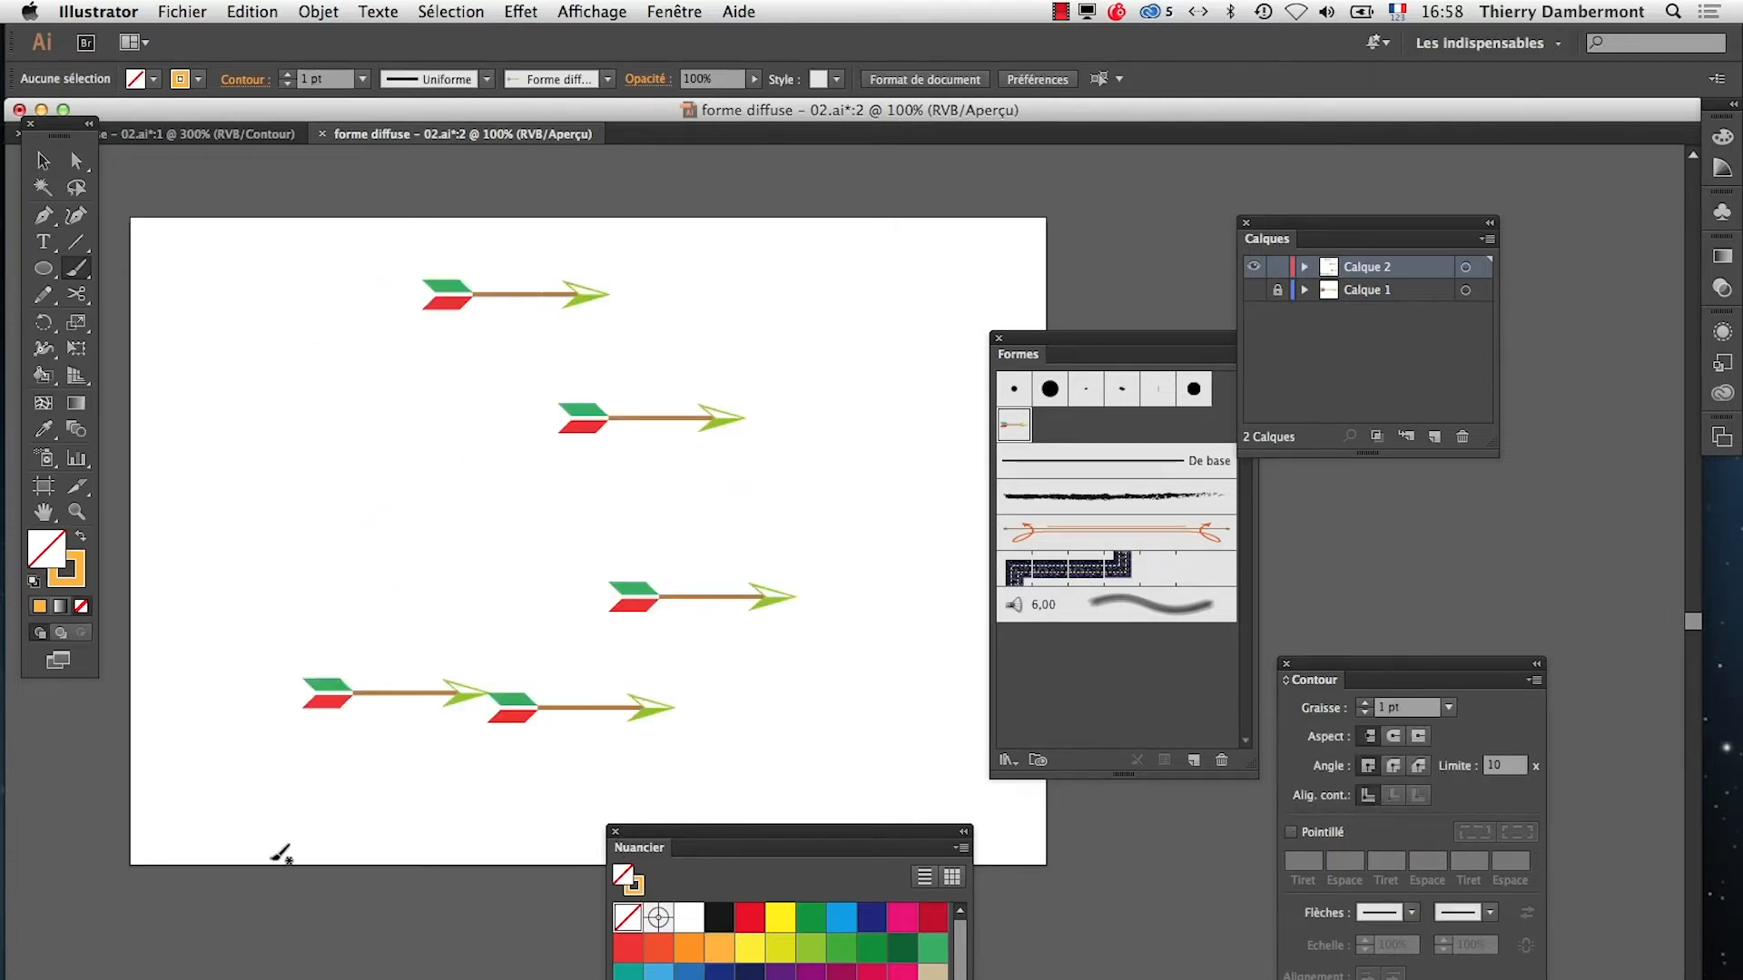
key("super+z")
left_click_drag(291, 588, 754, 345)
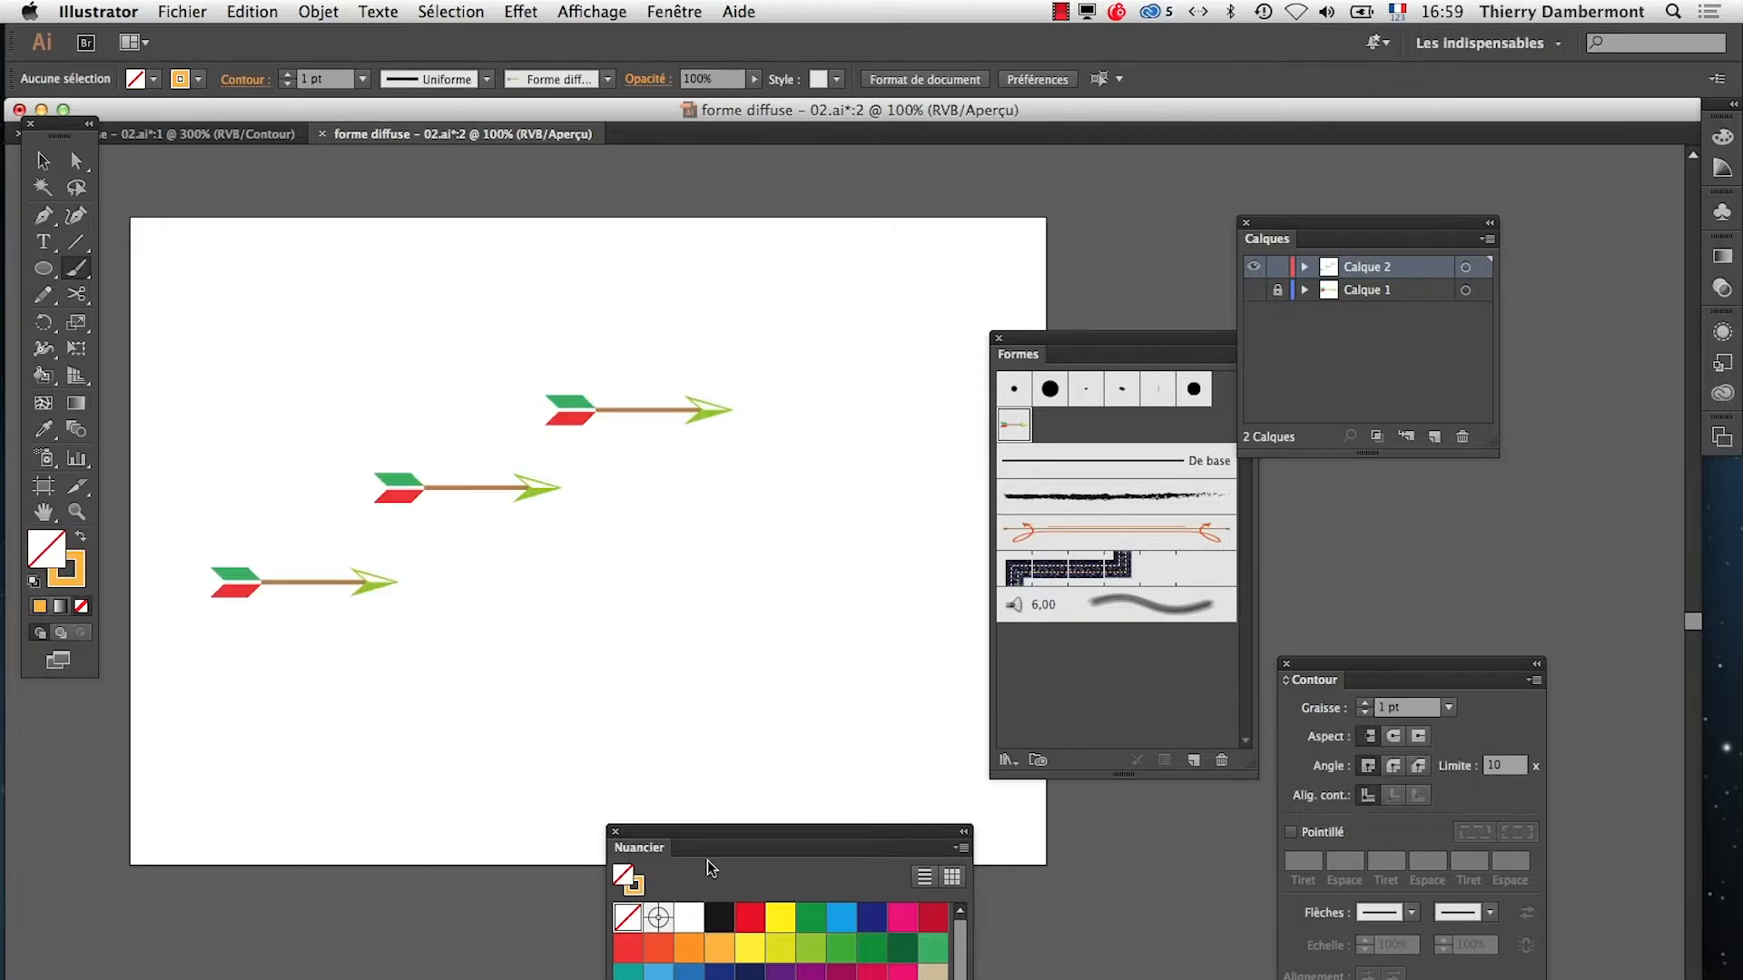
key("super+z")
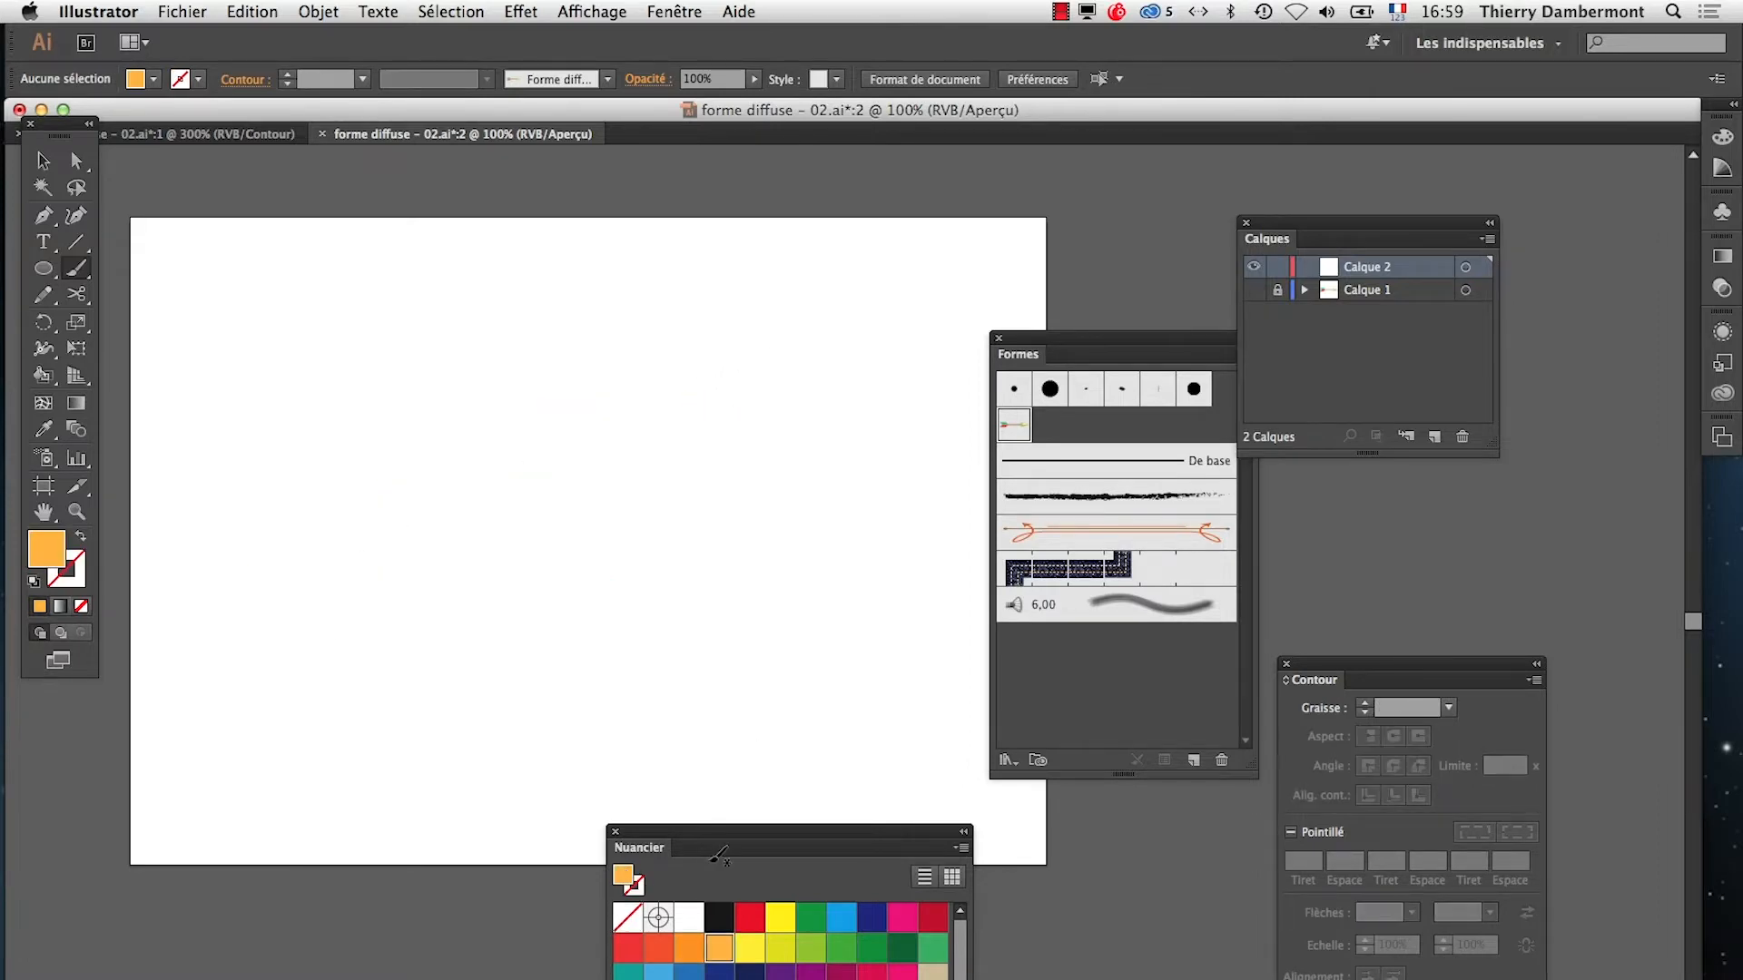
left_click(592, 11)
left_click(600, 35)
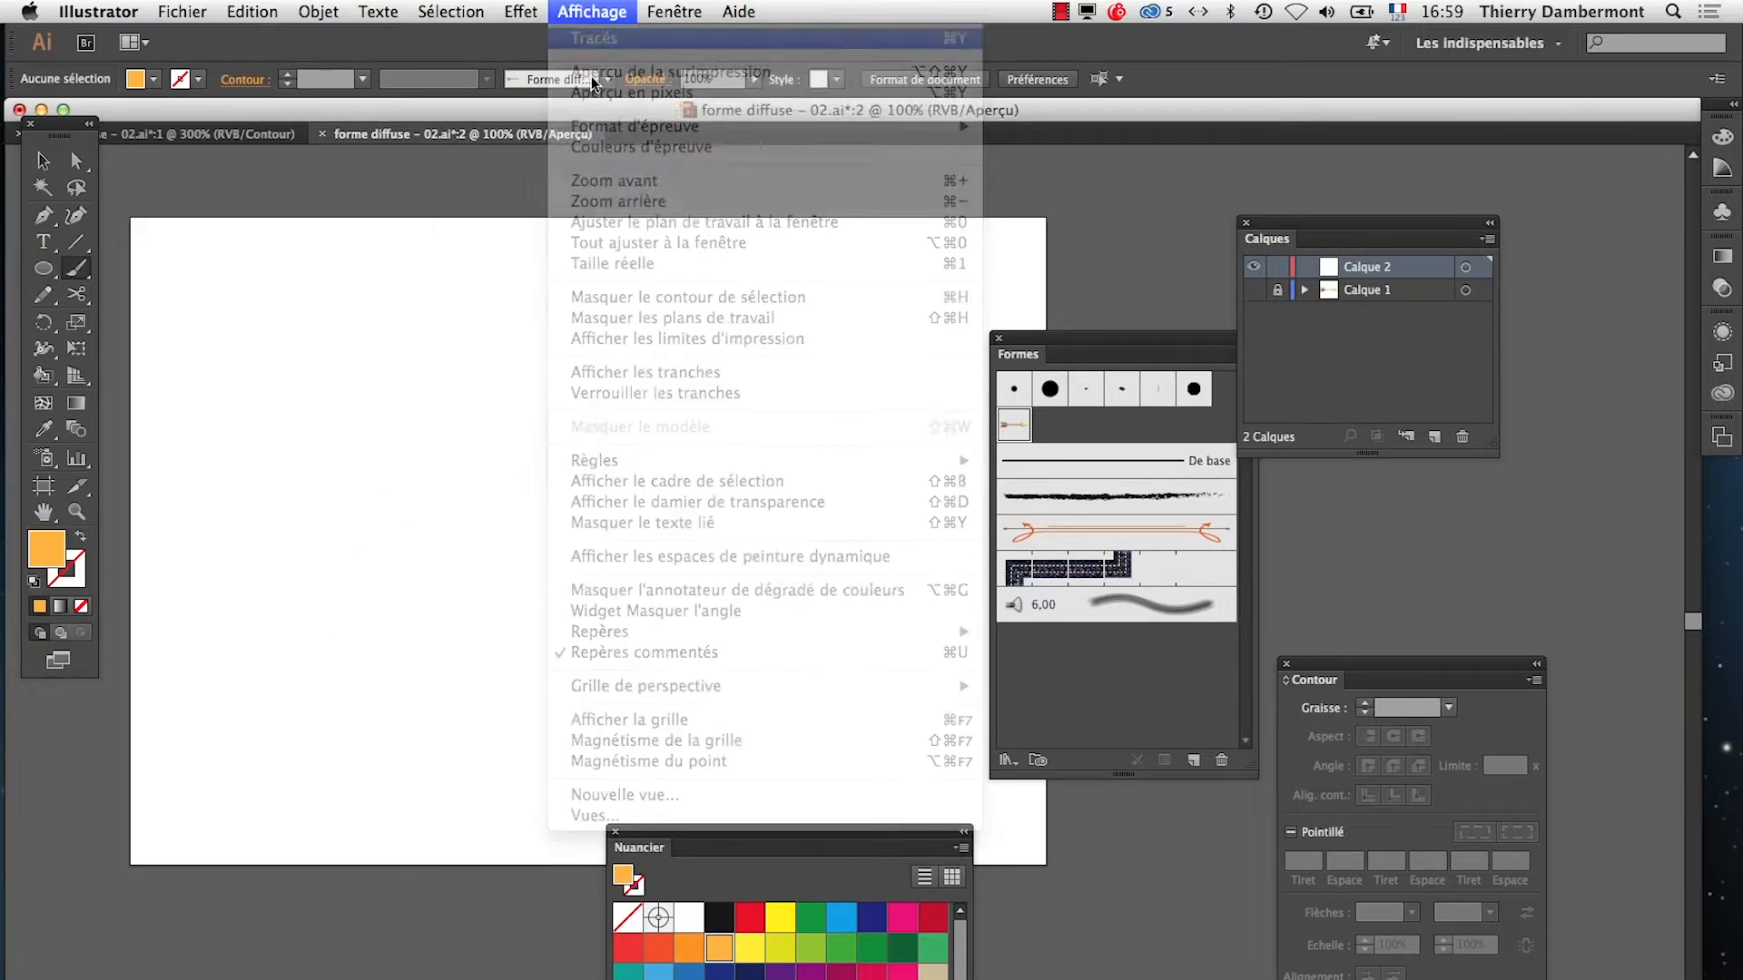
left_click(591, 11)
left_click(599, 35)
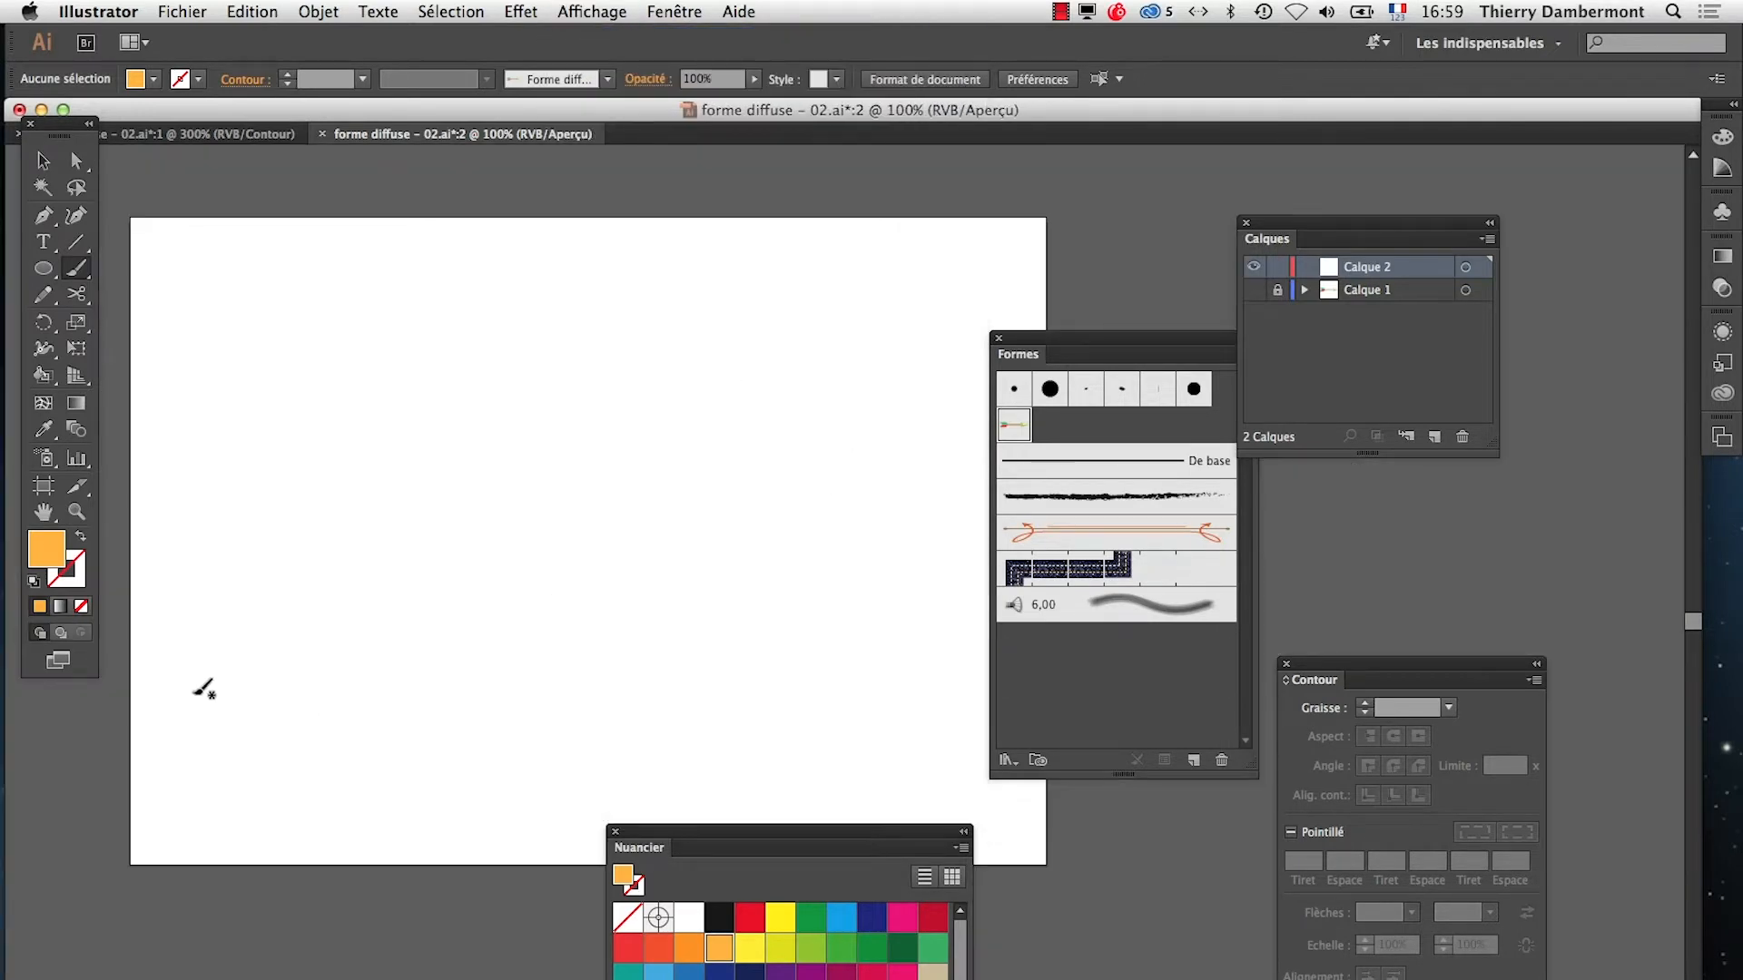
Paint a large open arch across the page with the arrow brush and inspect its path in outline view
left_click_drag(676, 401, 599, 731)
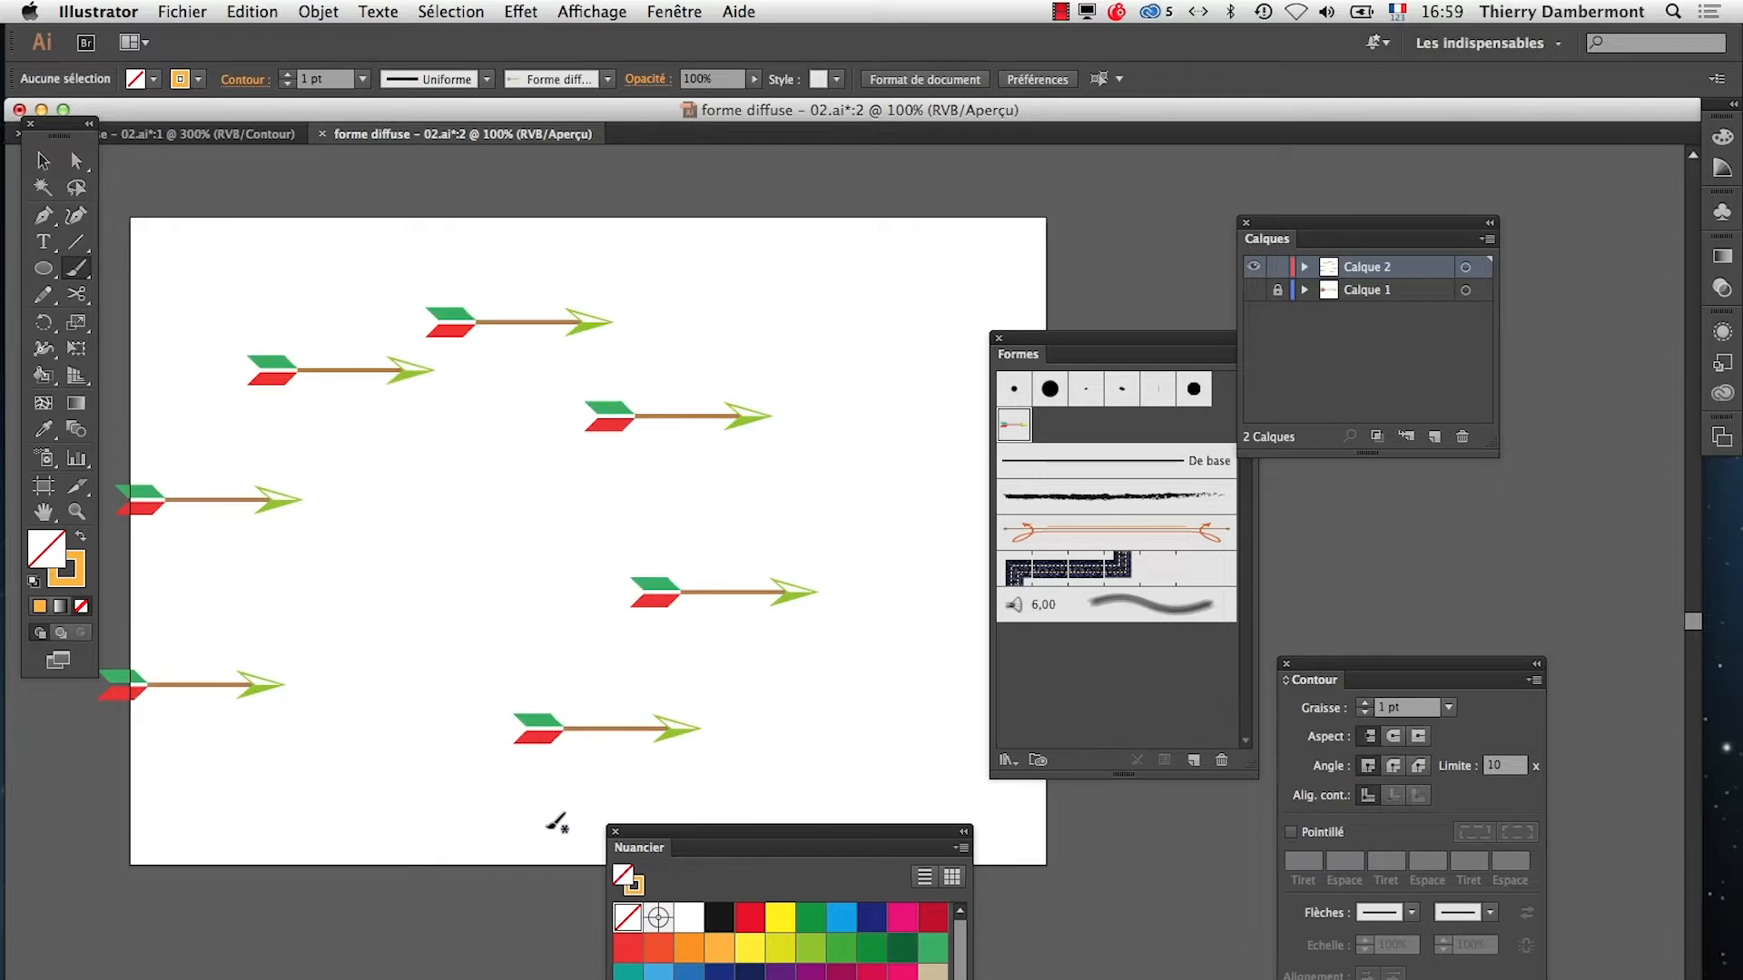
left_click(591, 11)
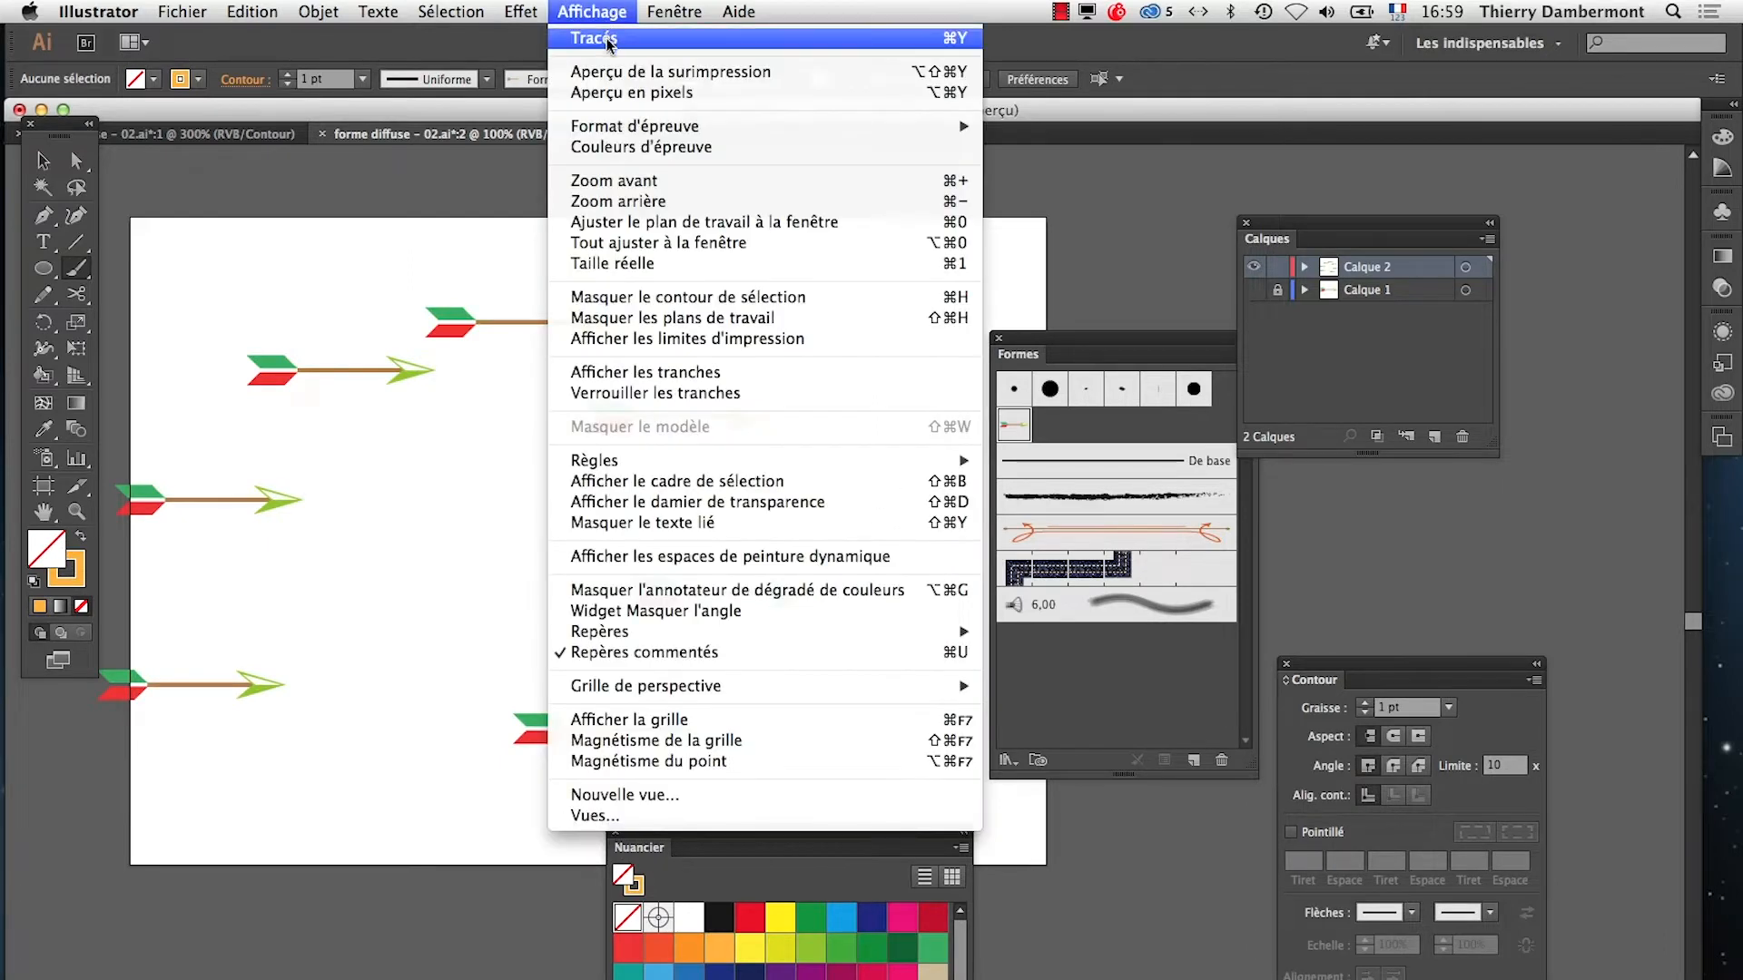
left_click(611, 36)
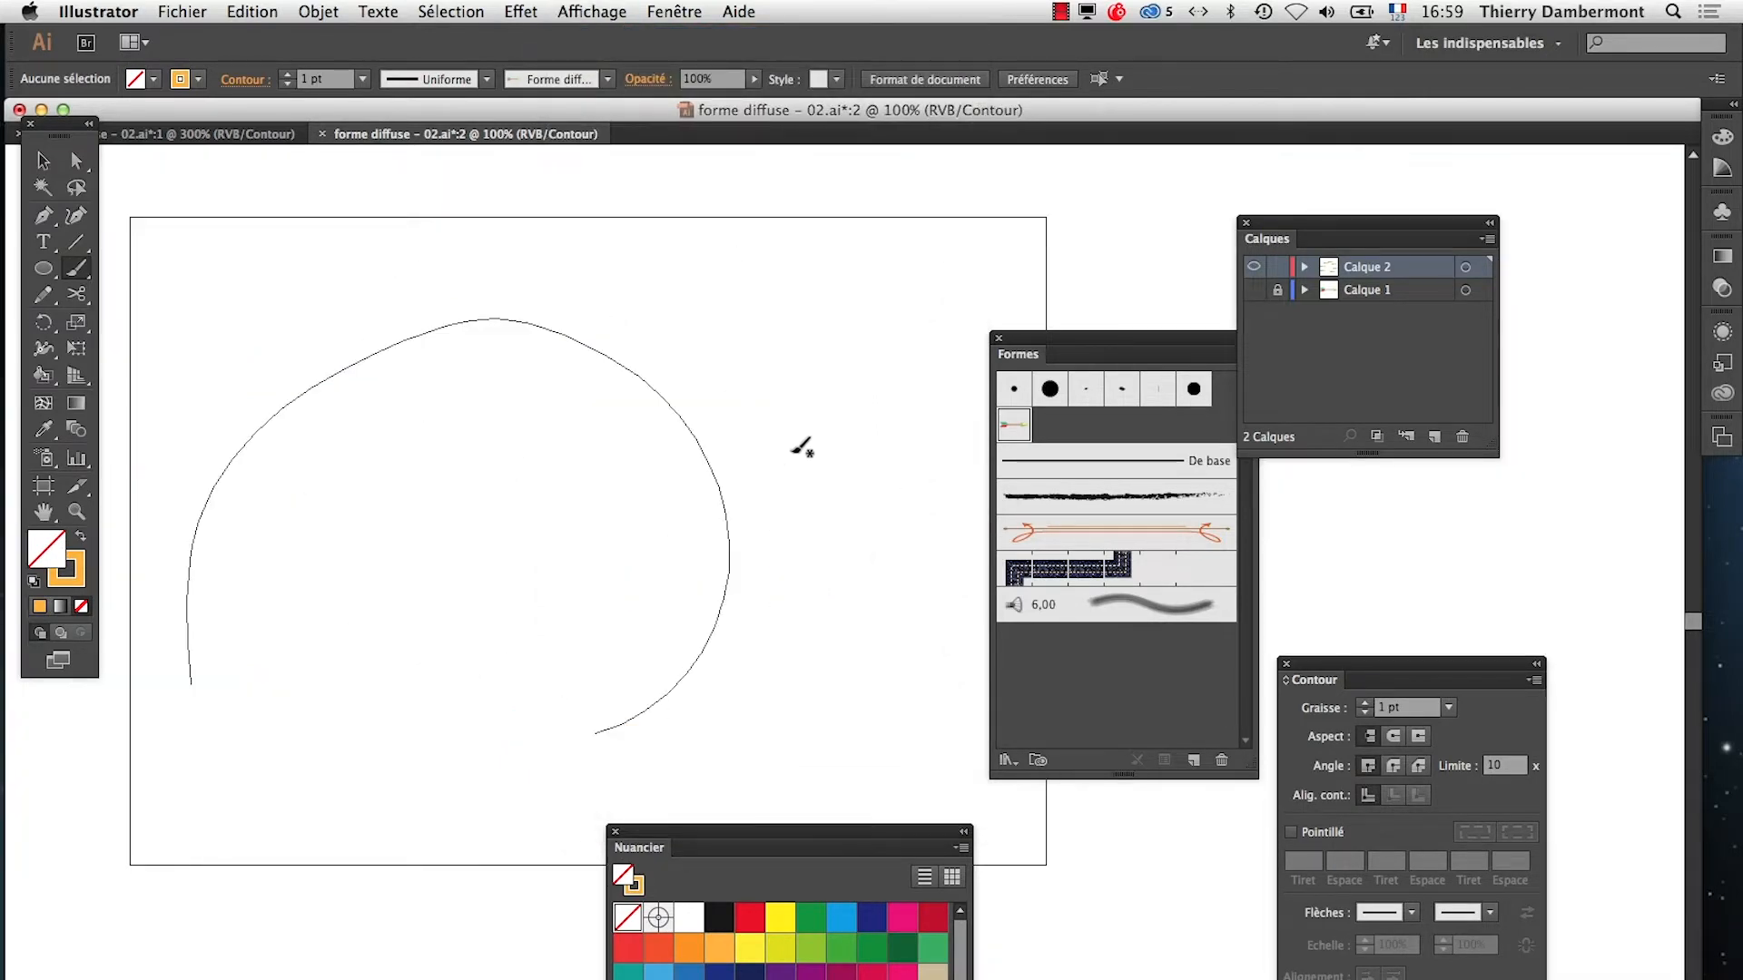
left_click(569, 11)
left_click(590, 31)
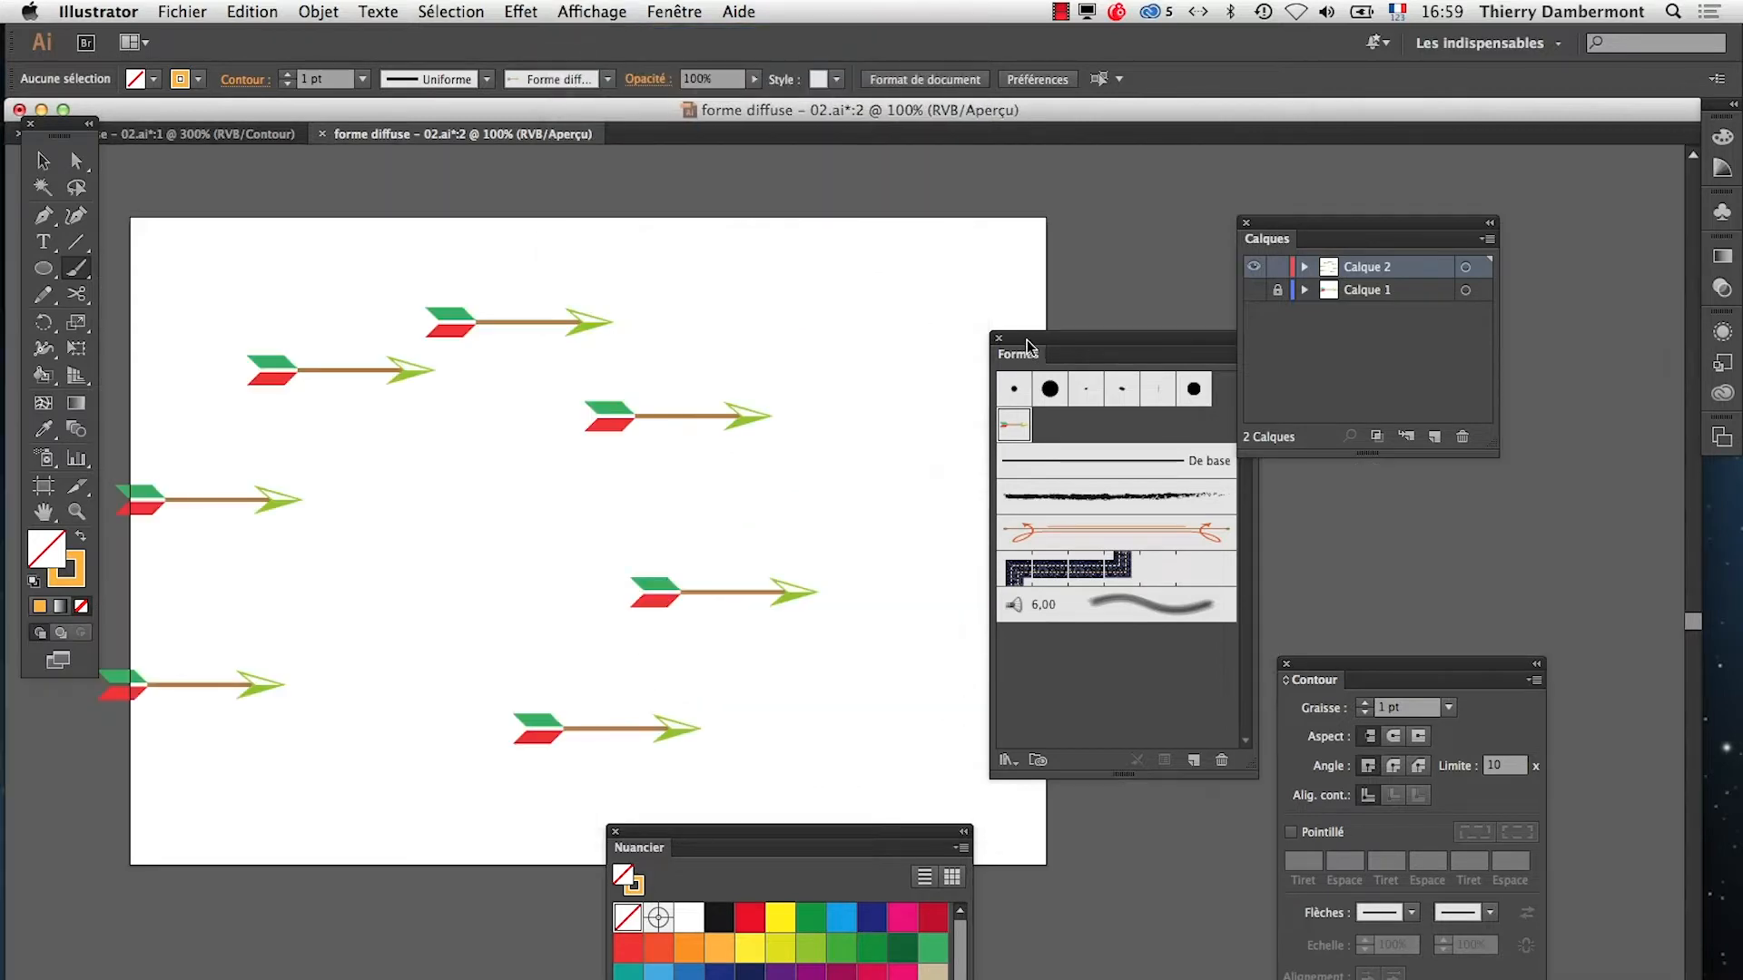
Move the brush list and colour swatches clear of the painted arrows and close the layer and stroke settings
left_click_drag(1026, 347, 1149, 229)
left_click_drag(869, 837, 675, 879)
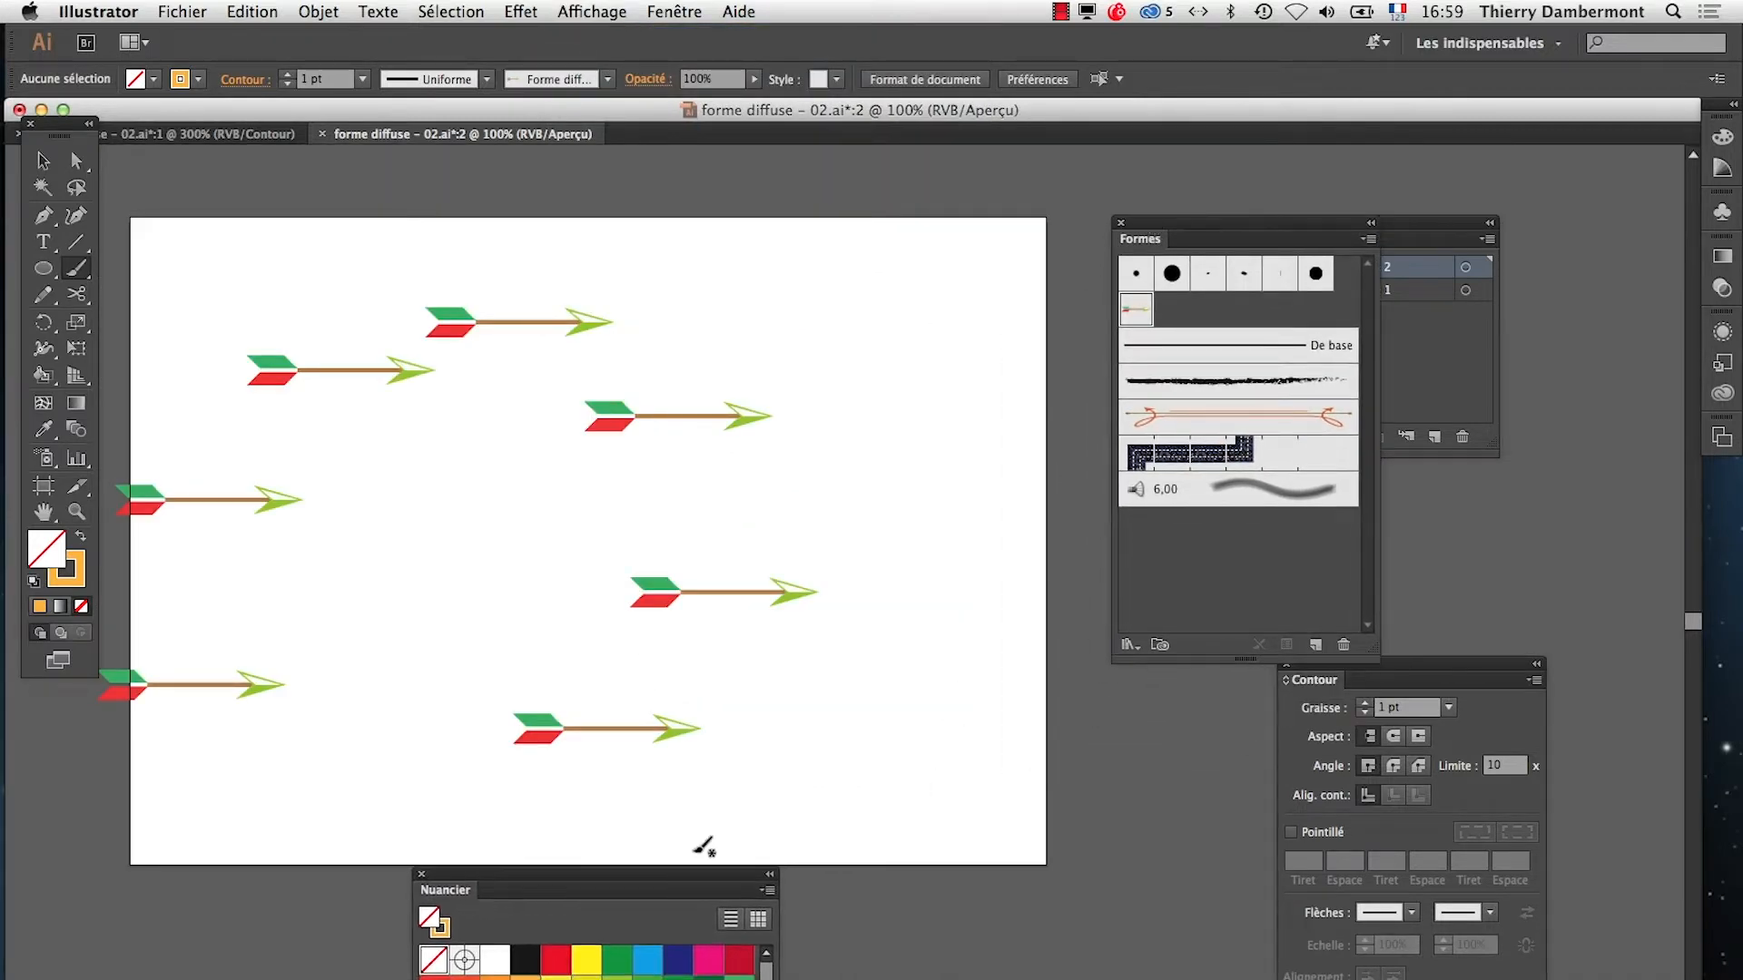
left_click_drag(1434, 227, 1205, 790)
left_click(1023, 787)
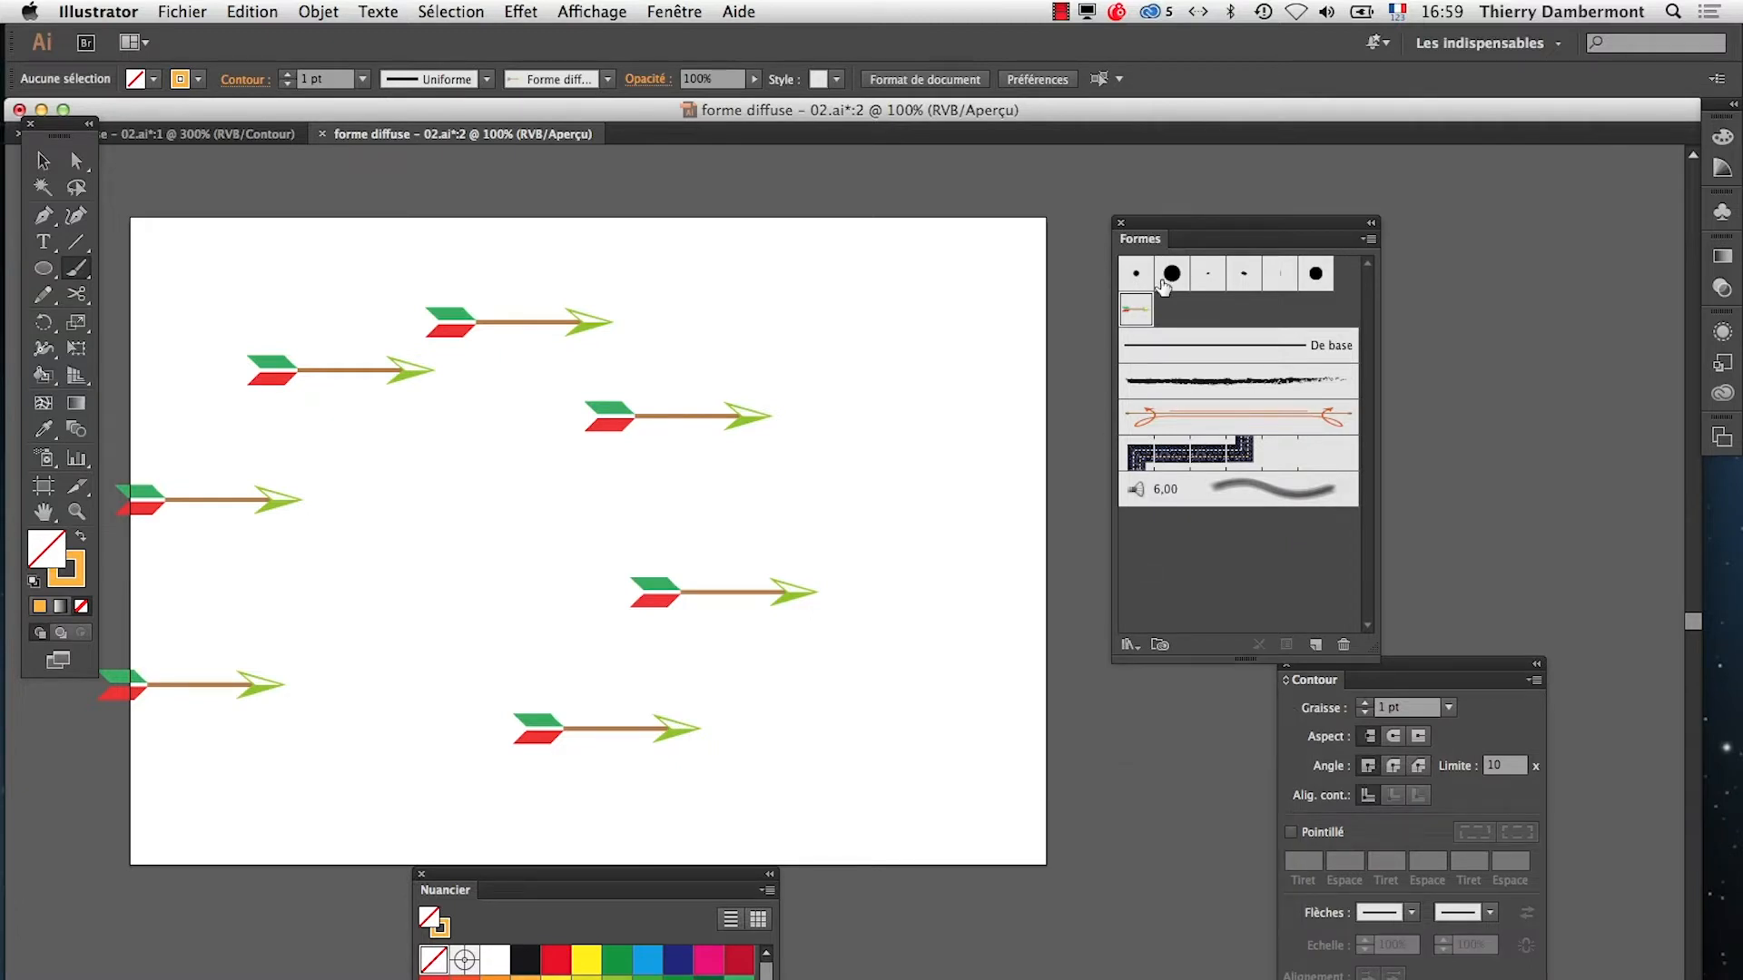
left_click_drag(1423, 665, 1386, 696)
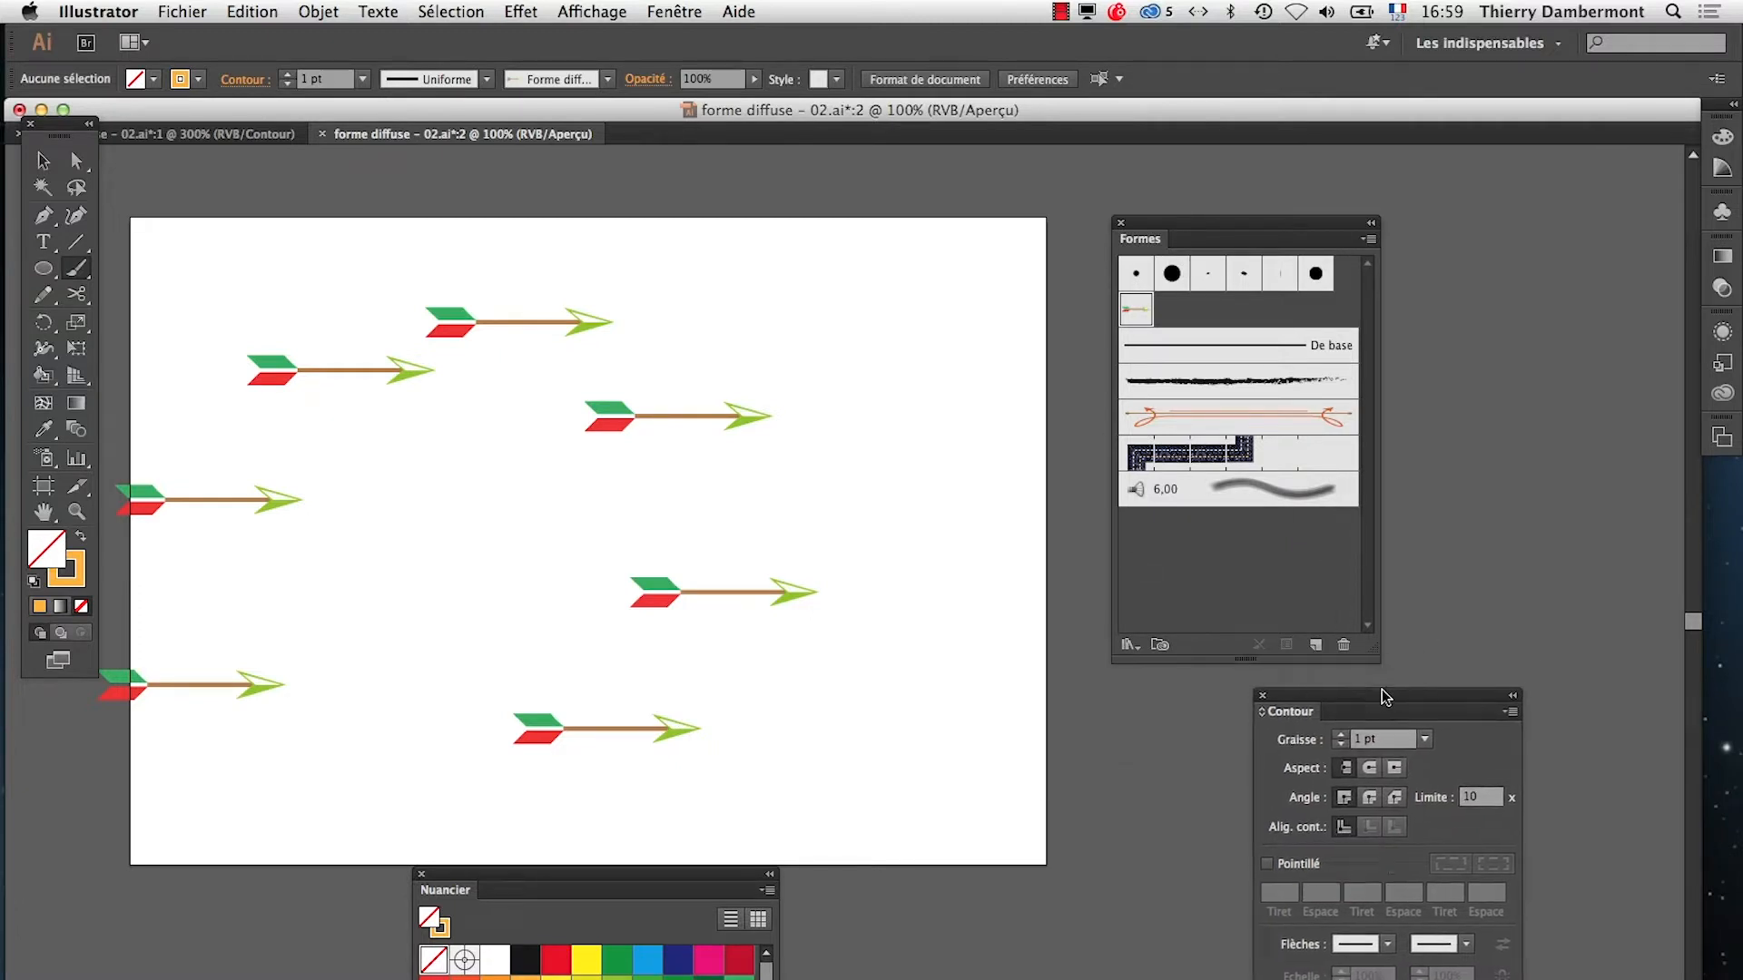
left_click(1262, 697)
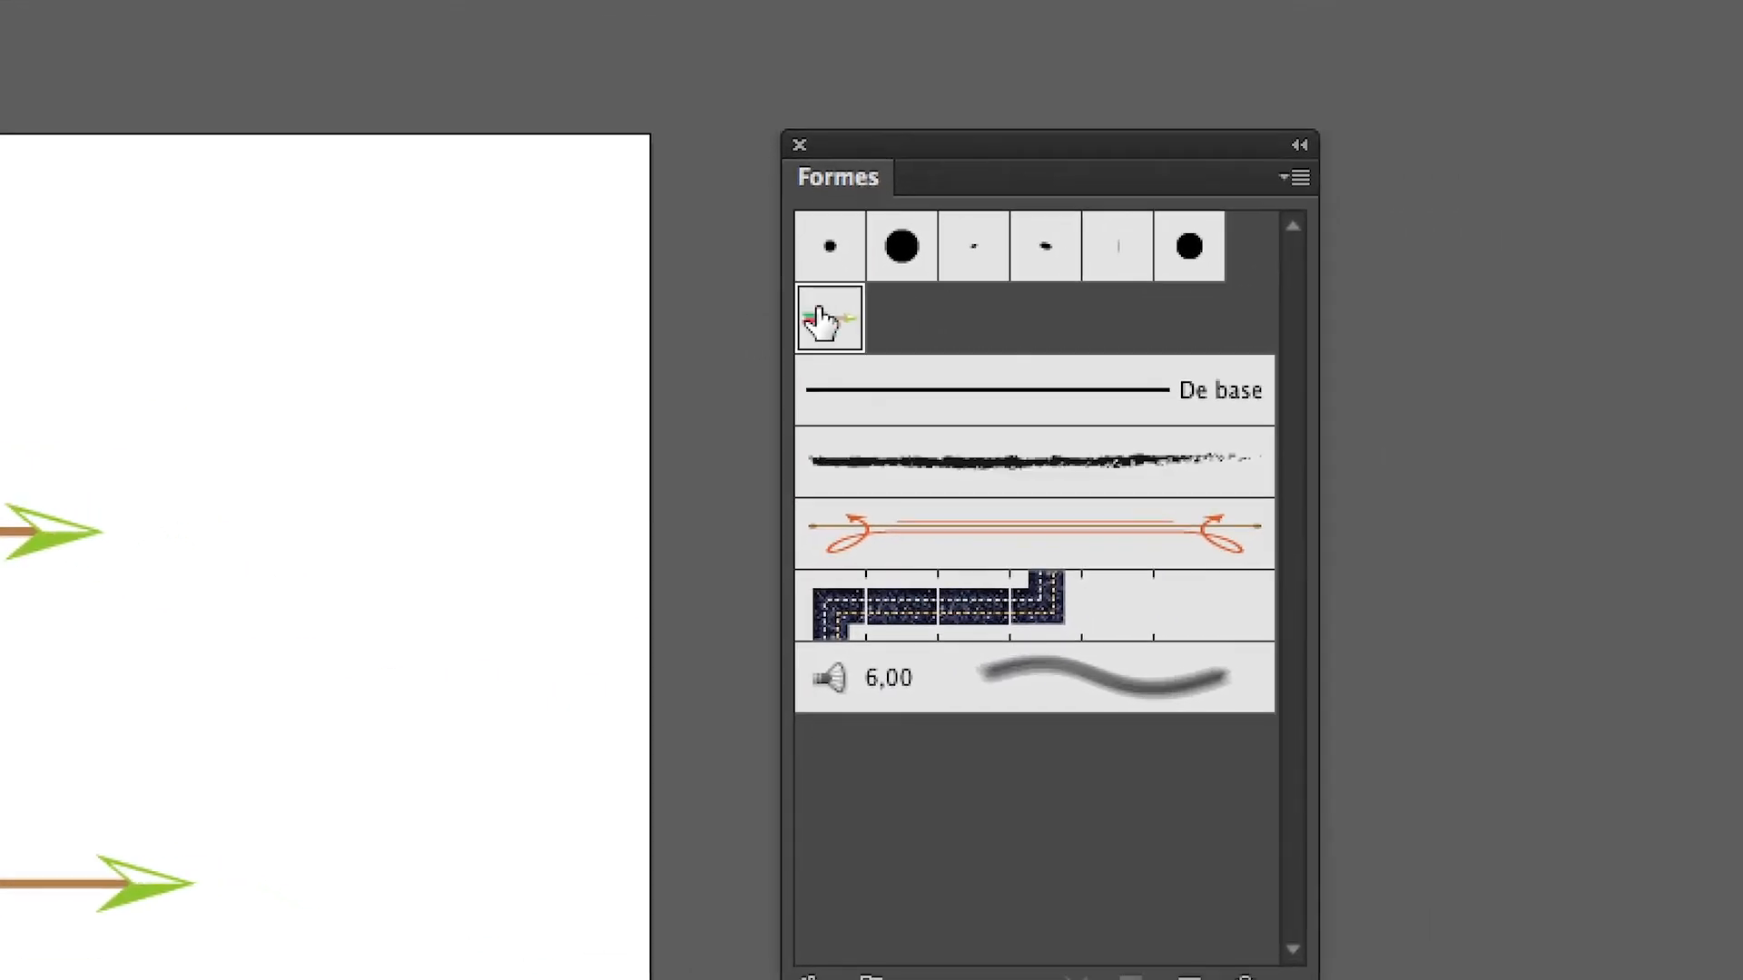
Open the arrow scatter brush's options clear of the painted arch, enable the preview and set the size (Taille) to 54%
double_click(829, 311)
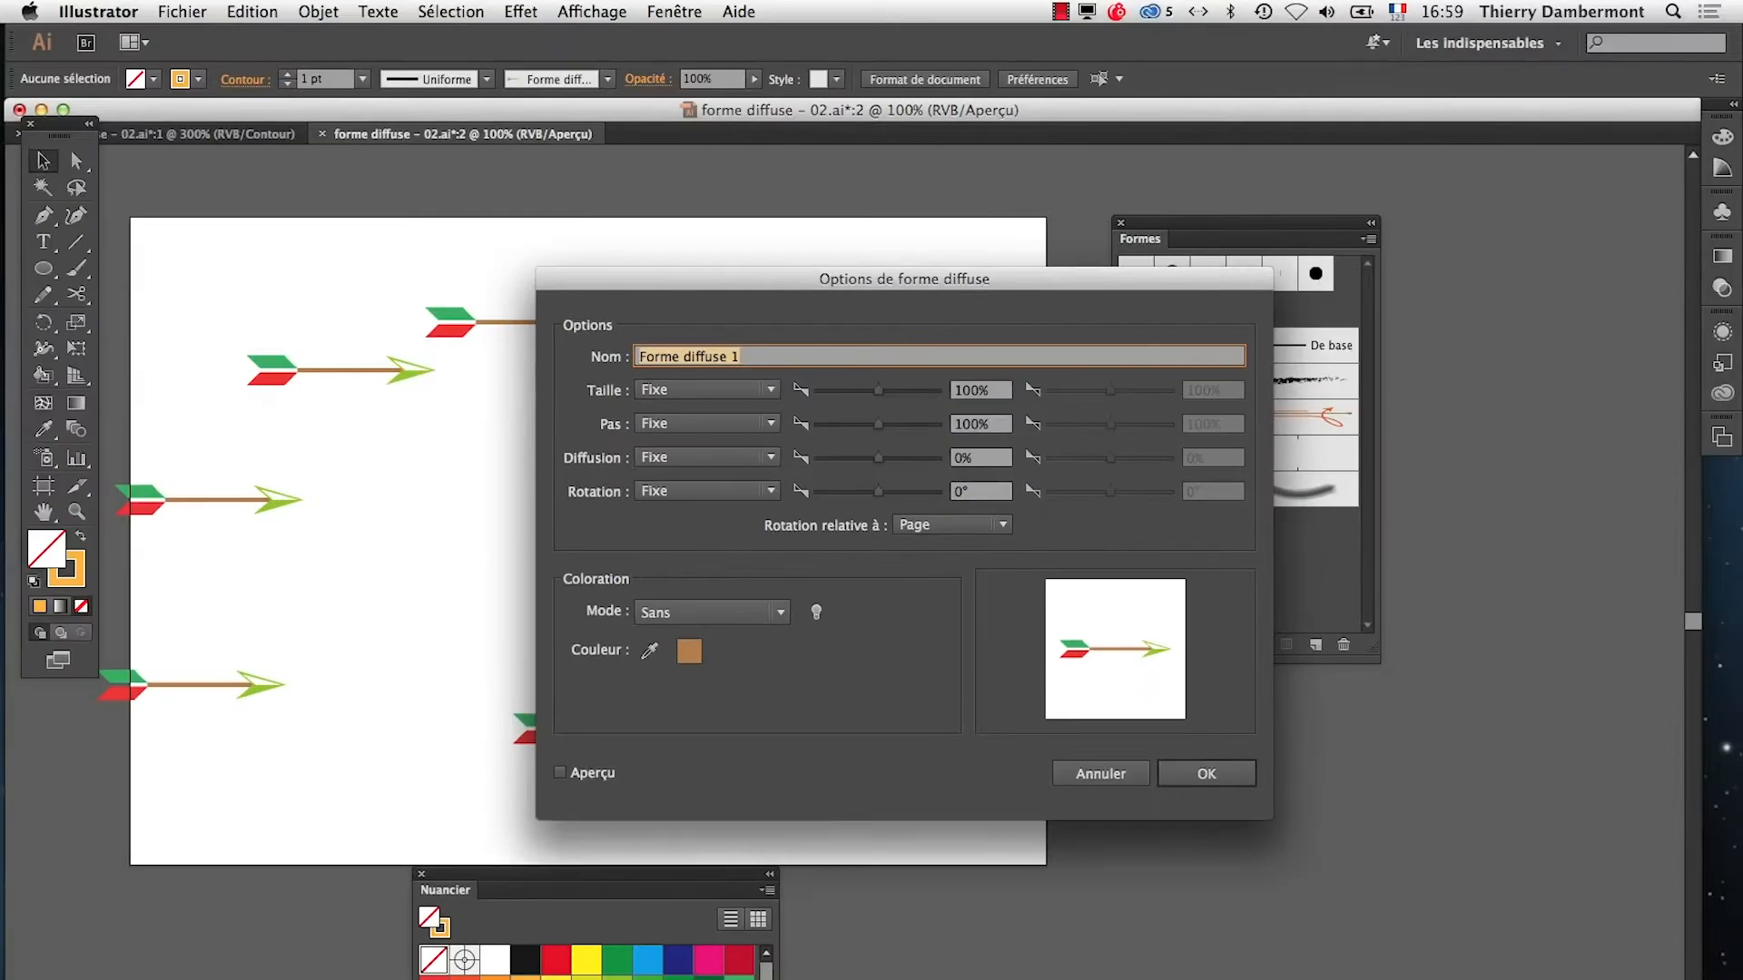
left_click_drag(904, 279, 1257, 150)
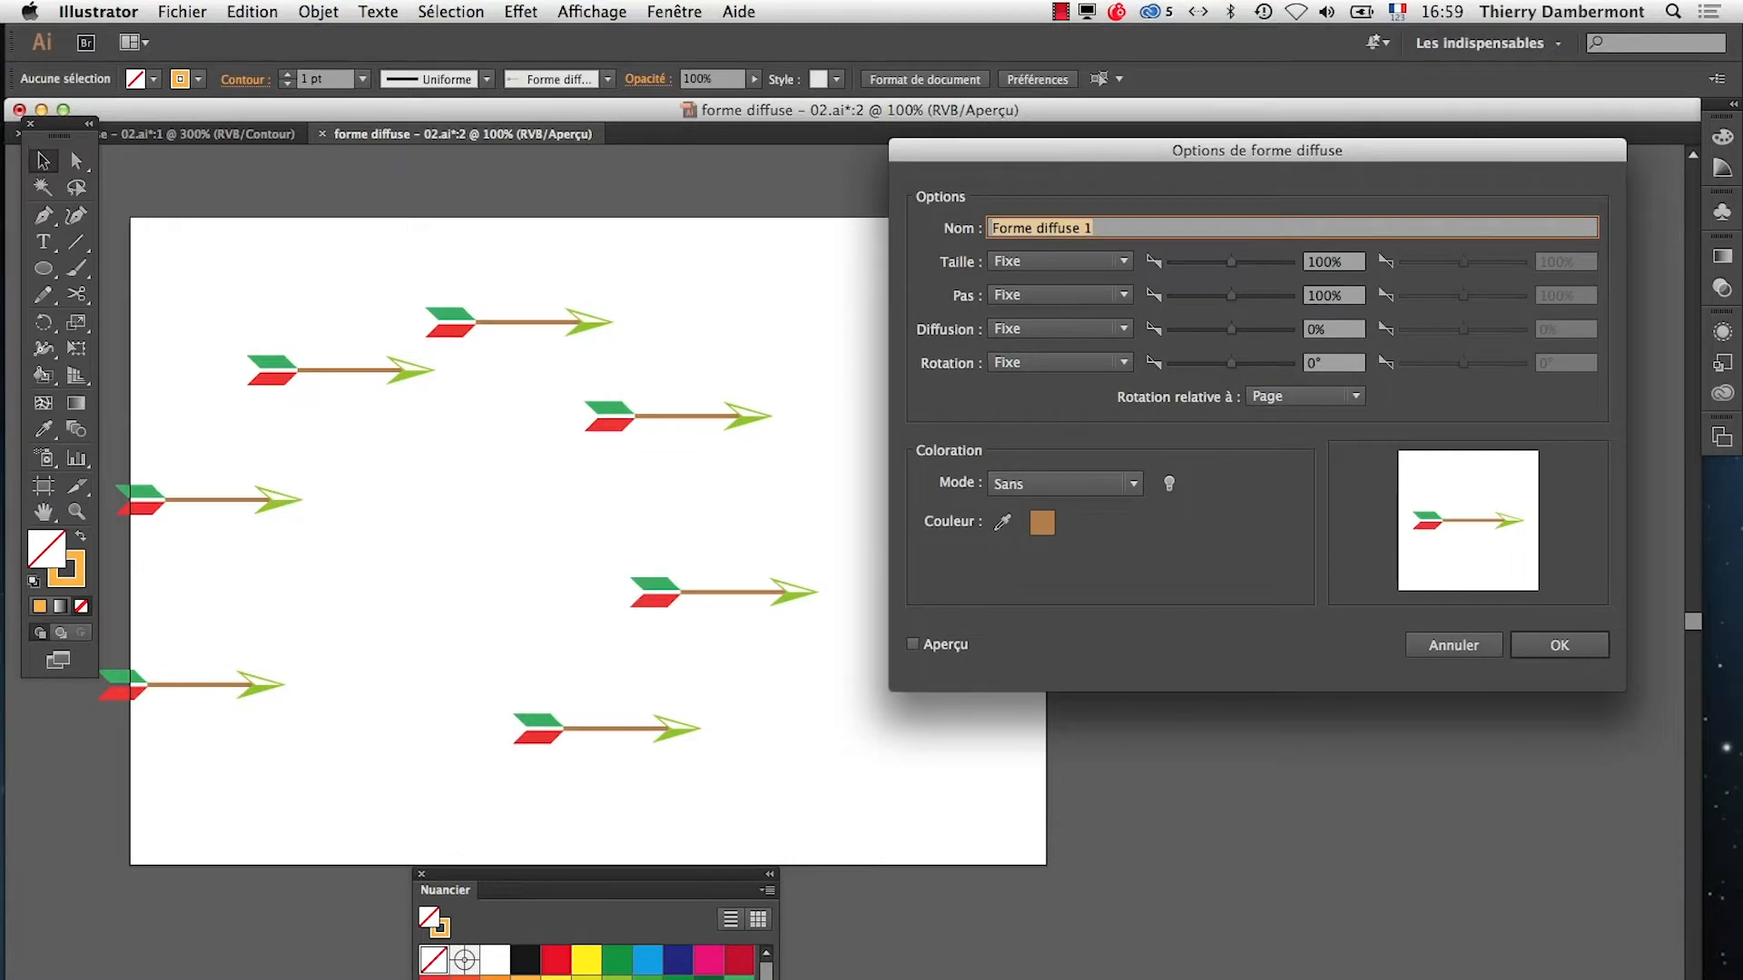
left_click(912, 644)
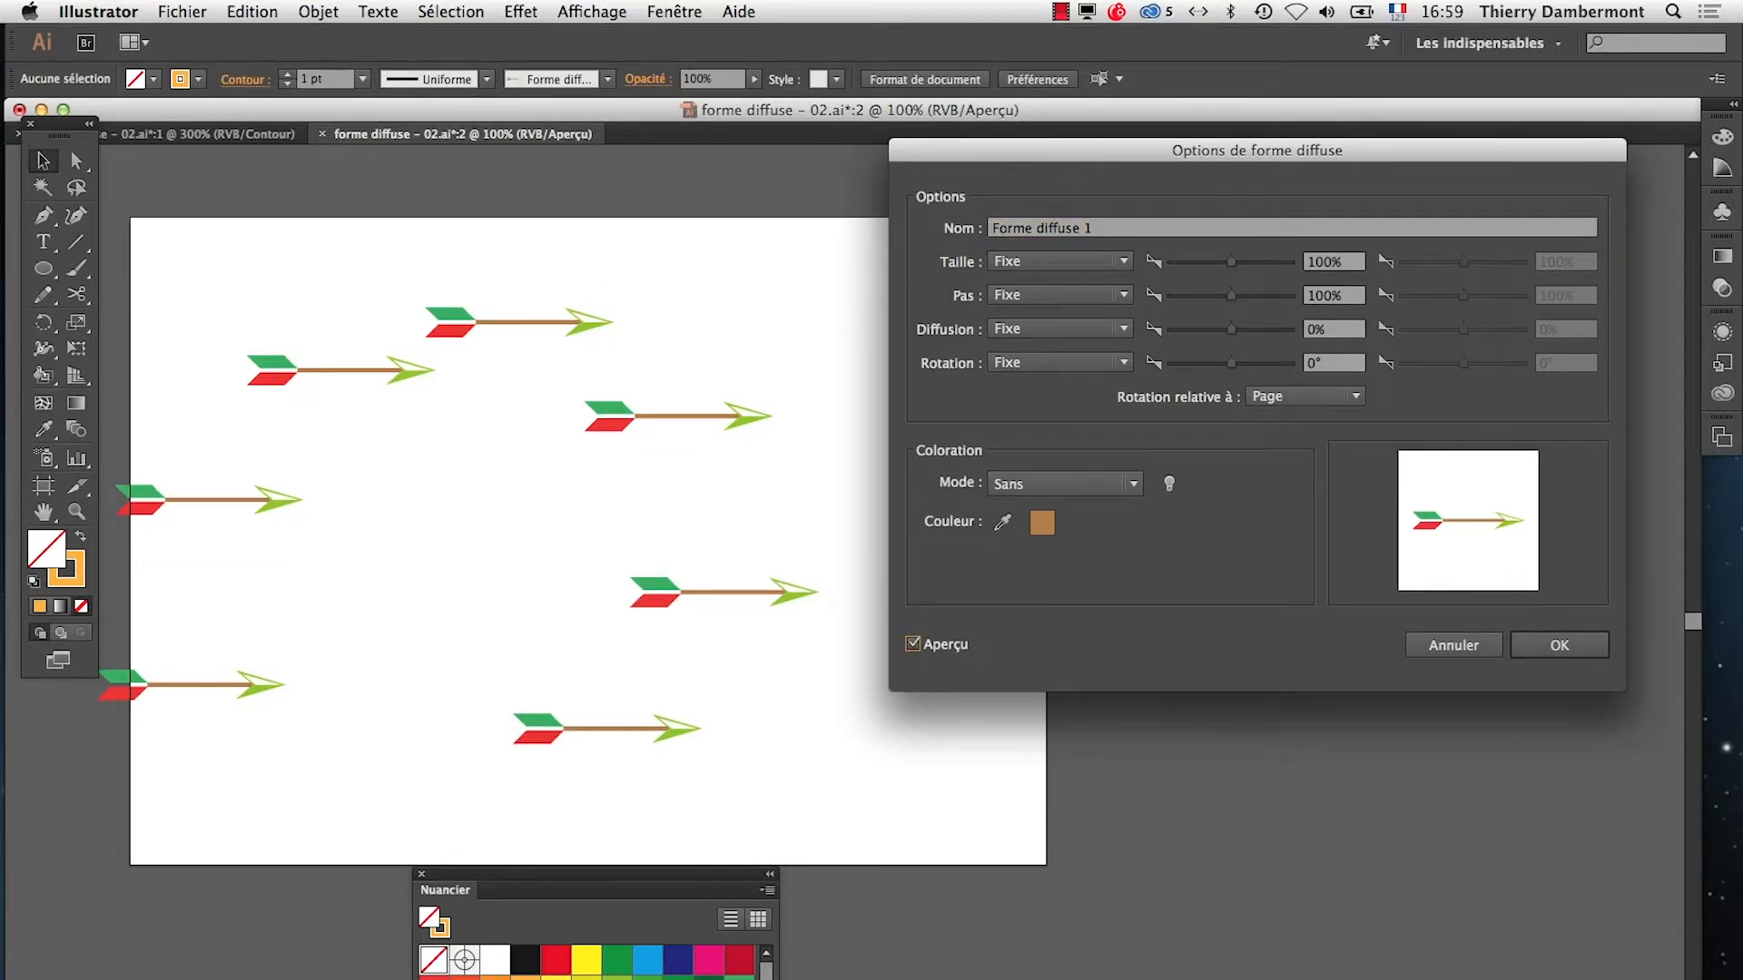
left_click_drag(1231, 263, 1201, 262)
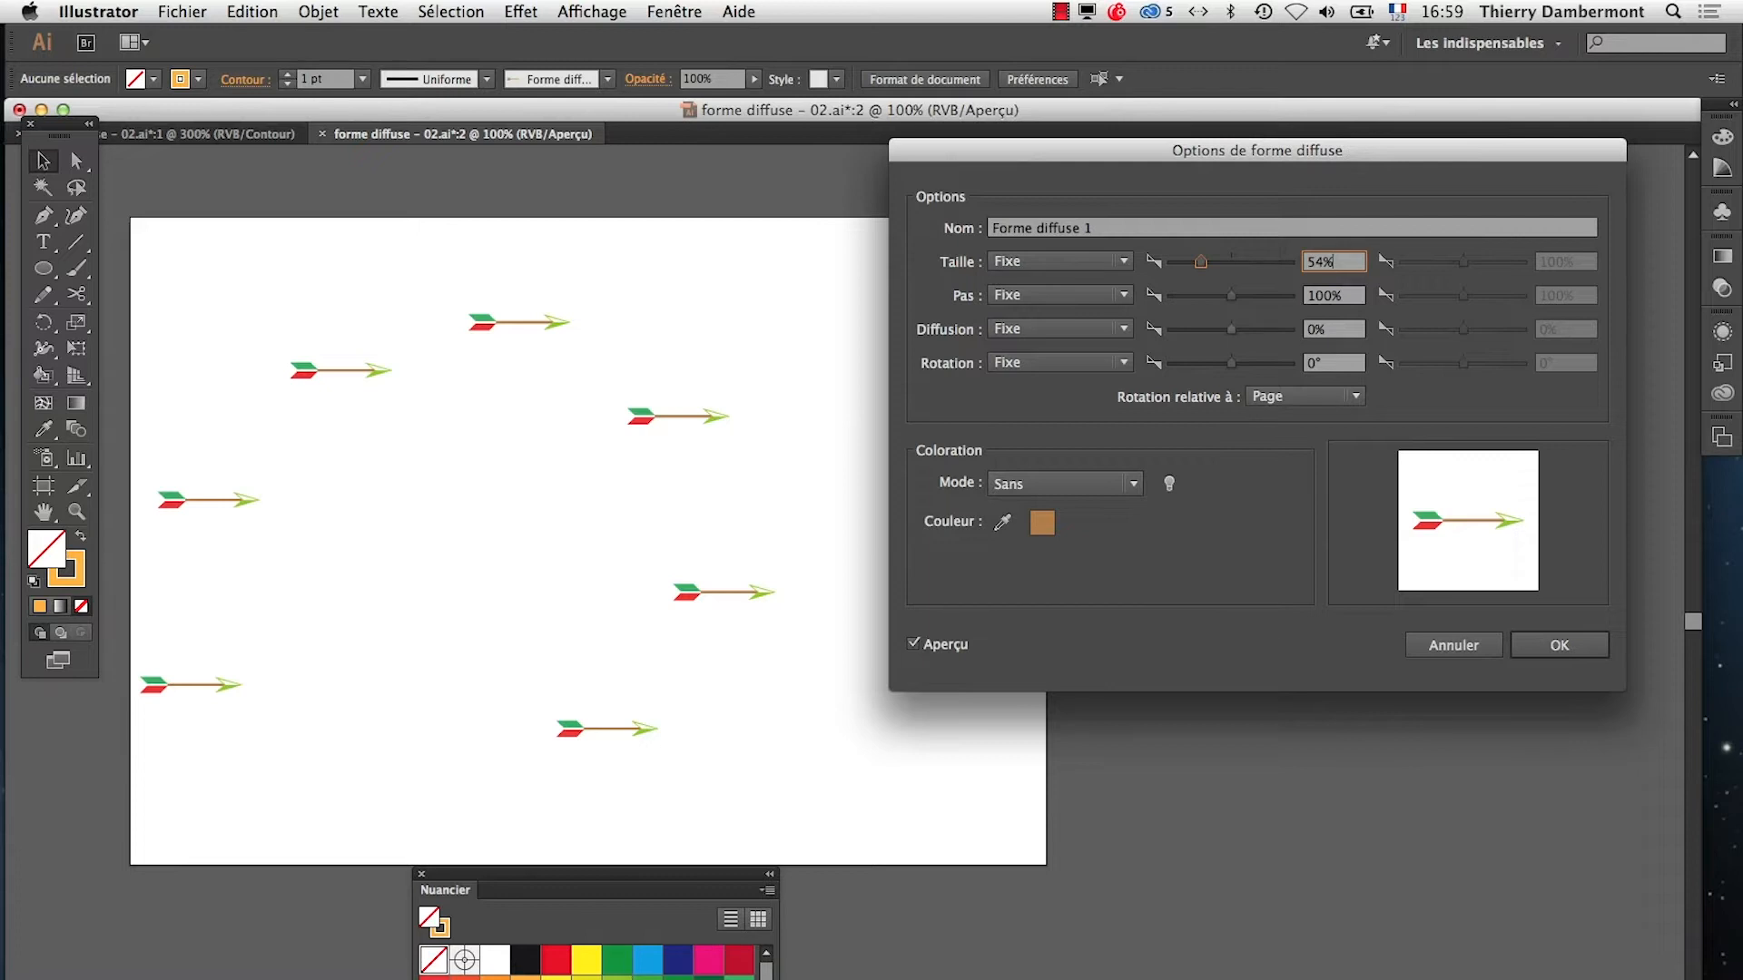
Try a scatter (Diffusion) of -8% on the arrow brush and return it to 0%
left_click_drag(1230, 329, 1230, 329)
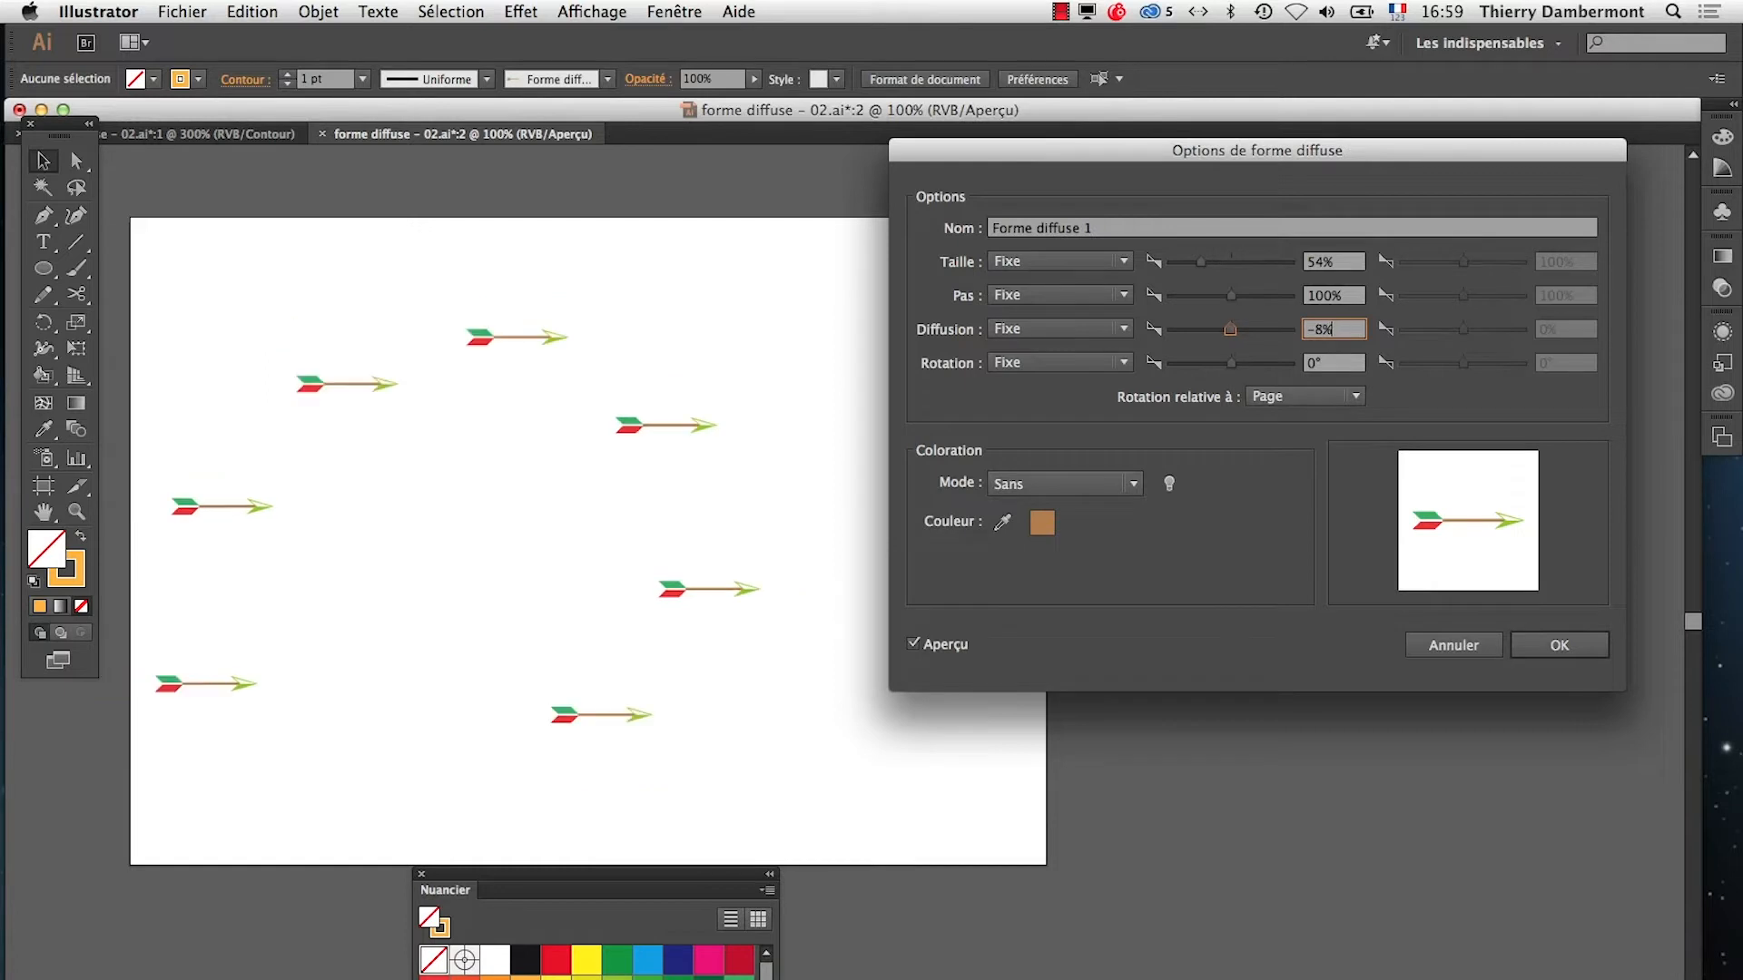
type("0")
key("Tab")
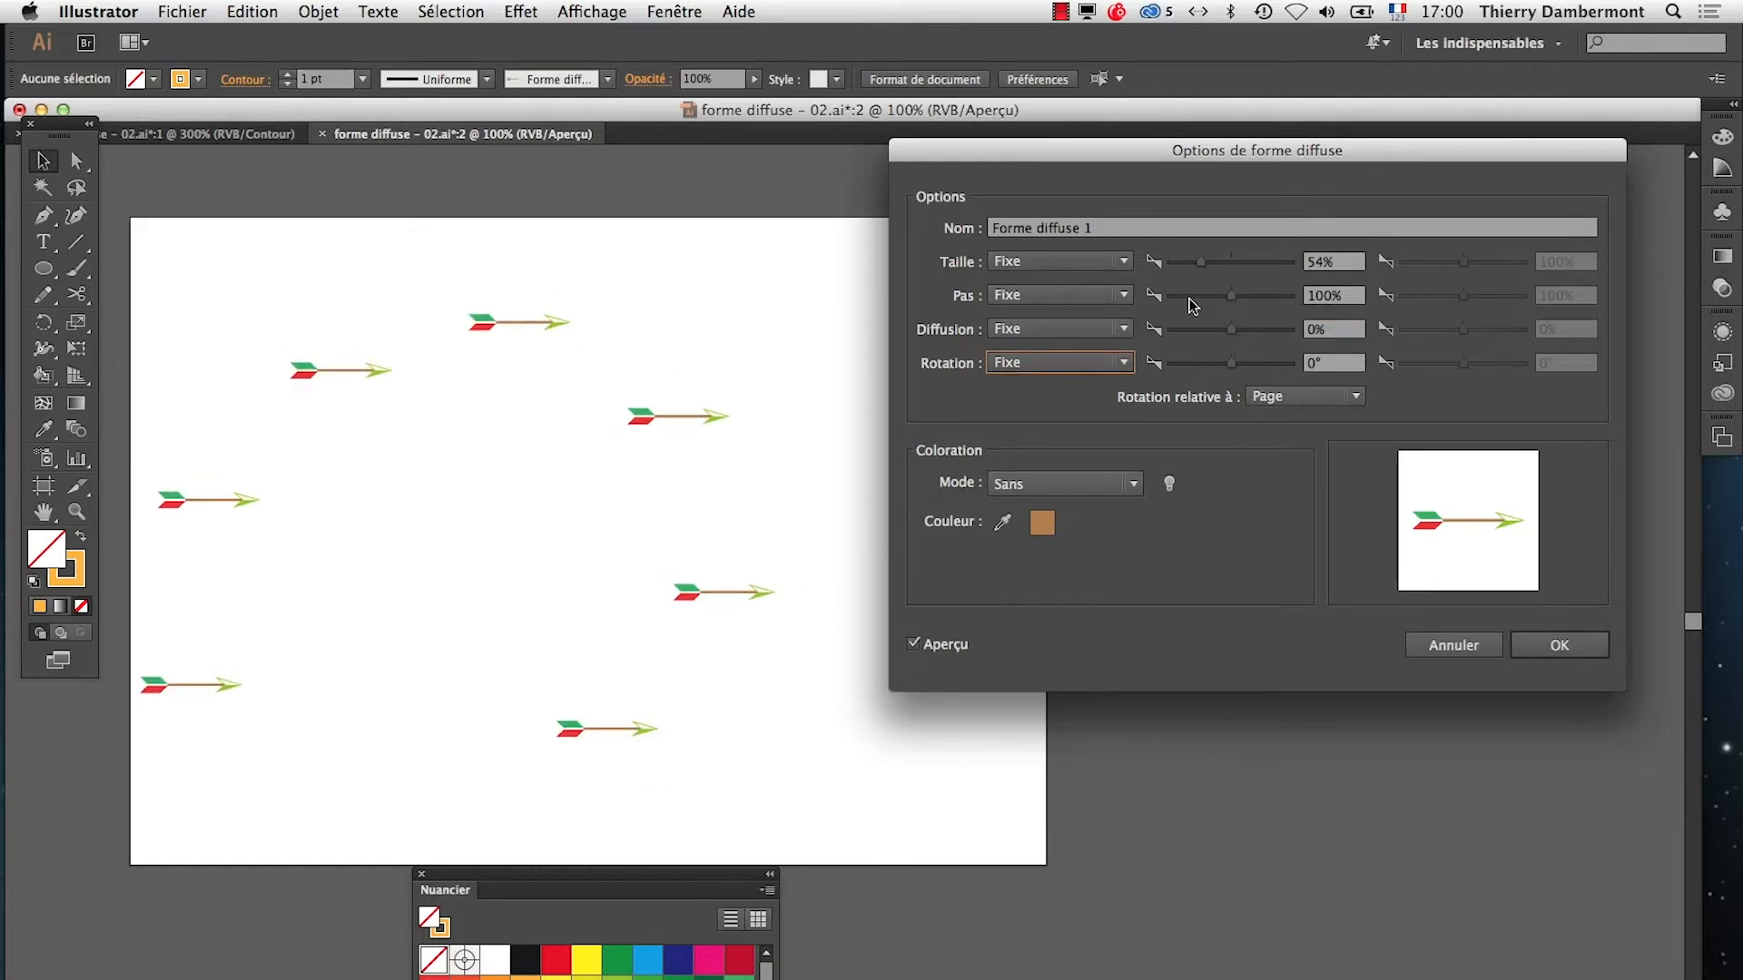
Set the arrow brush's spacing (Pas) to Aléatoire, ranging from 11% to 79%
left_click_drag(1237, 296, 1187, 296)
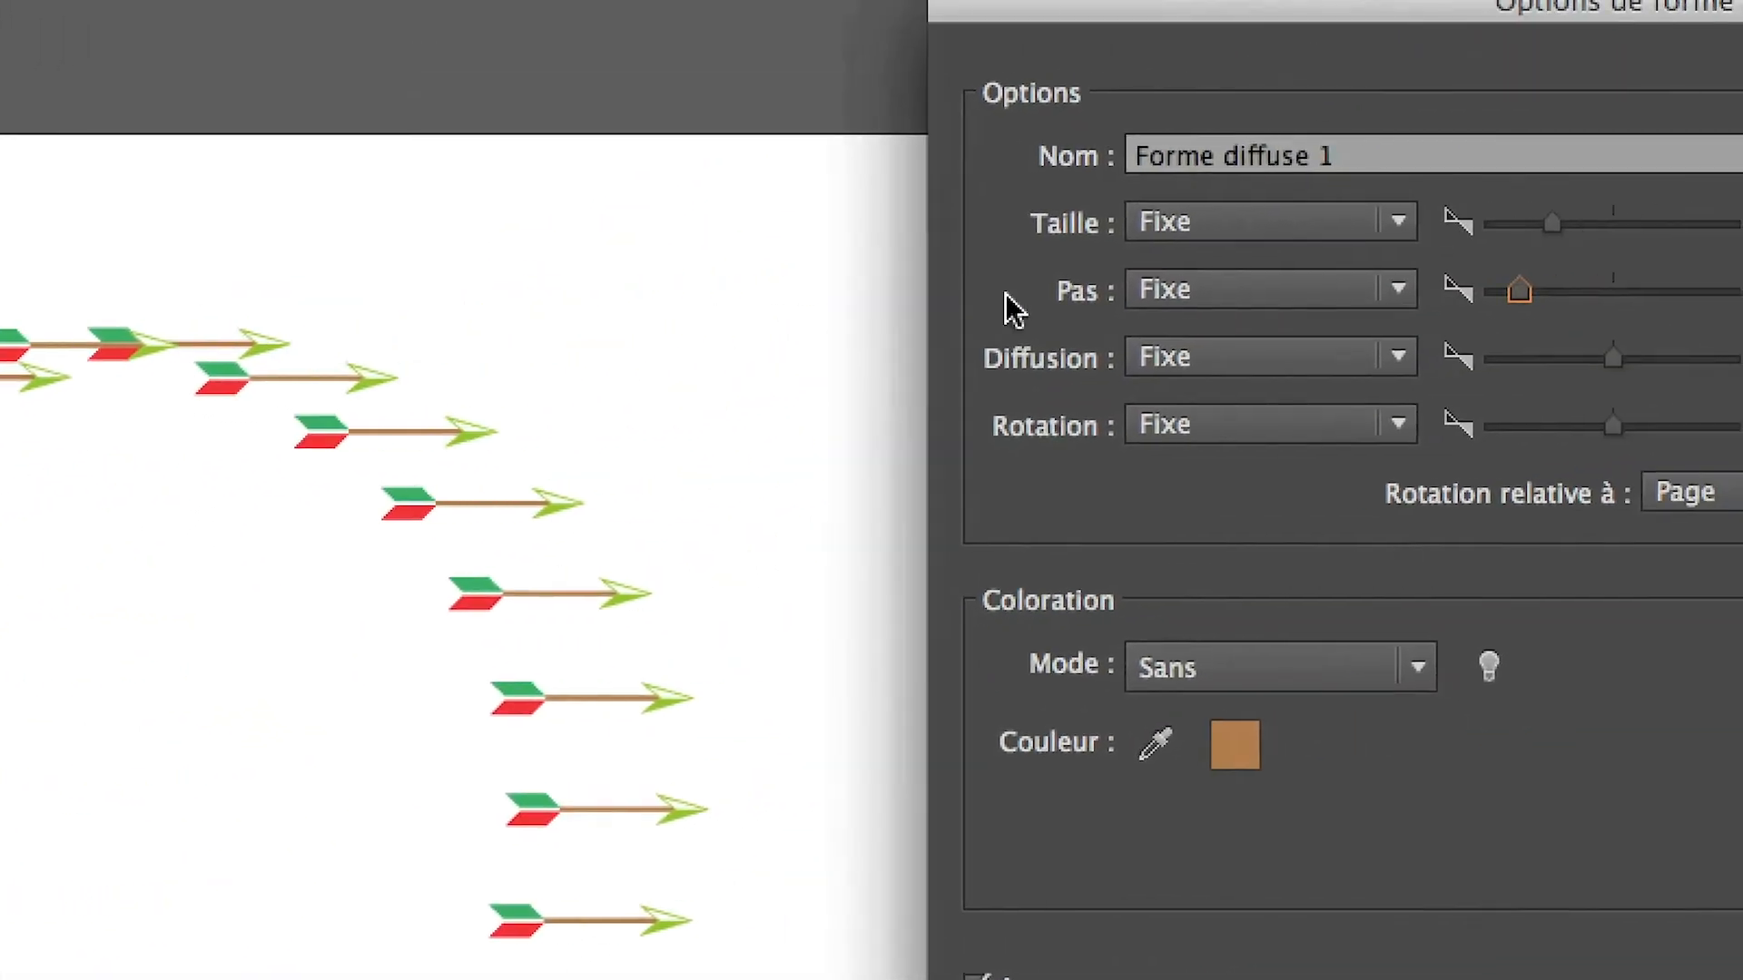
left_click(1706, 236)
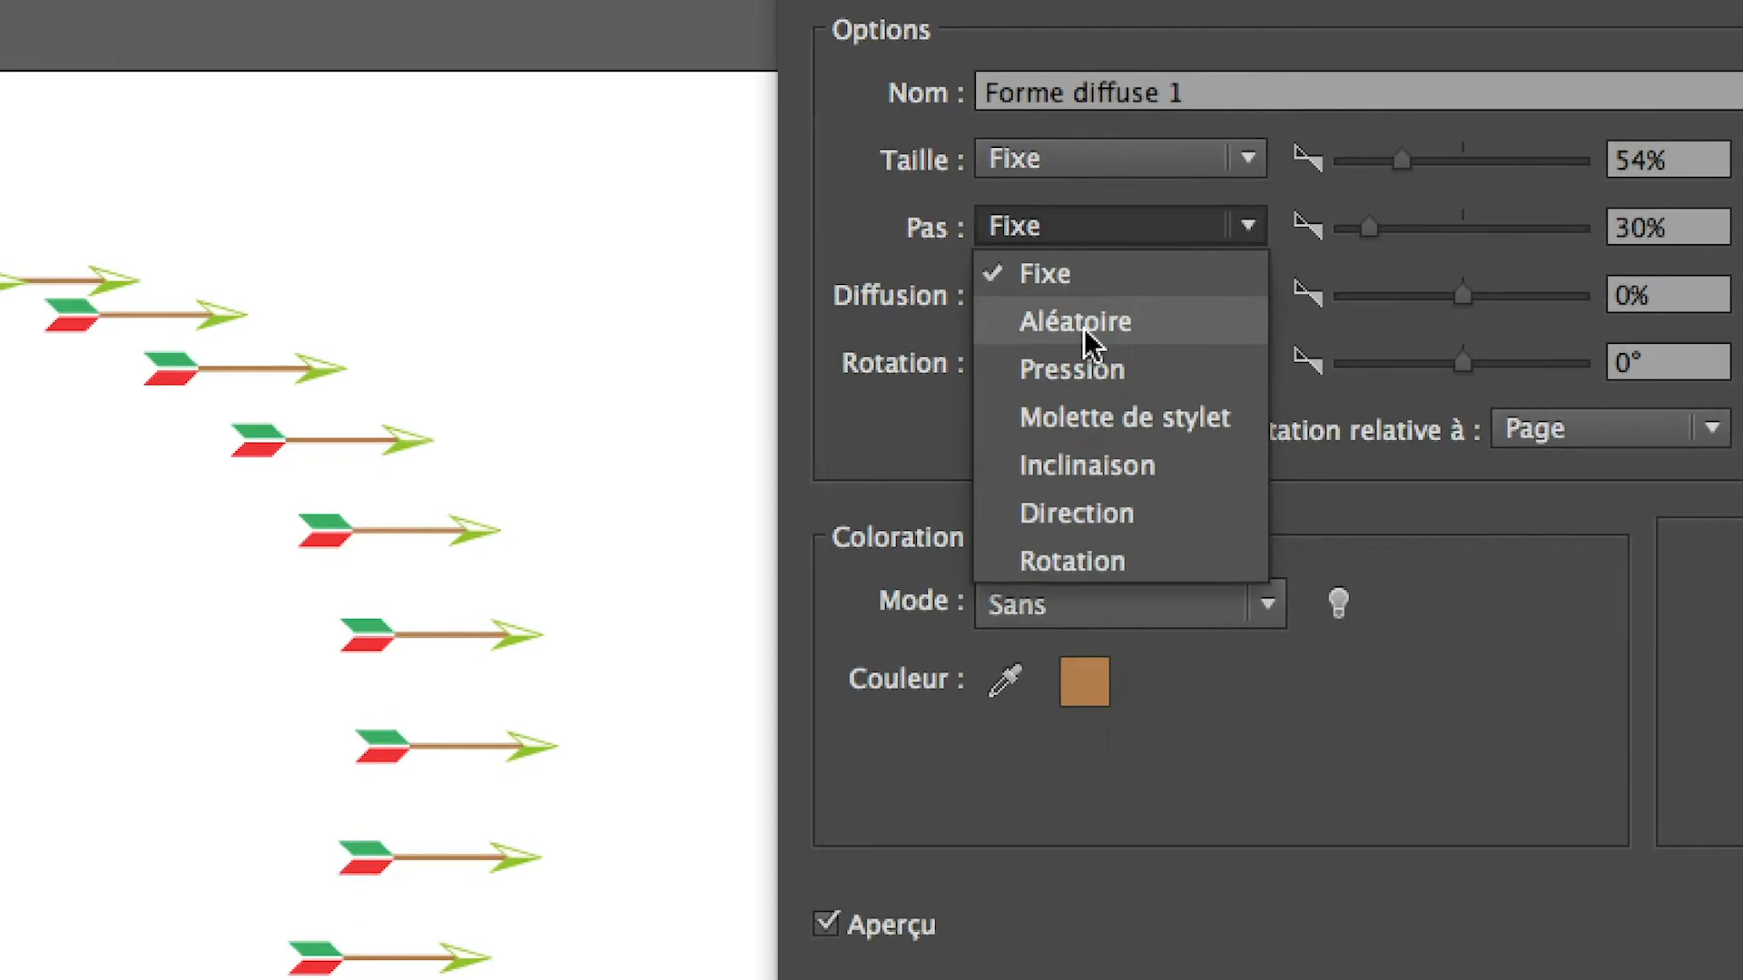
left_click(1085, 328)
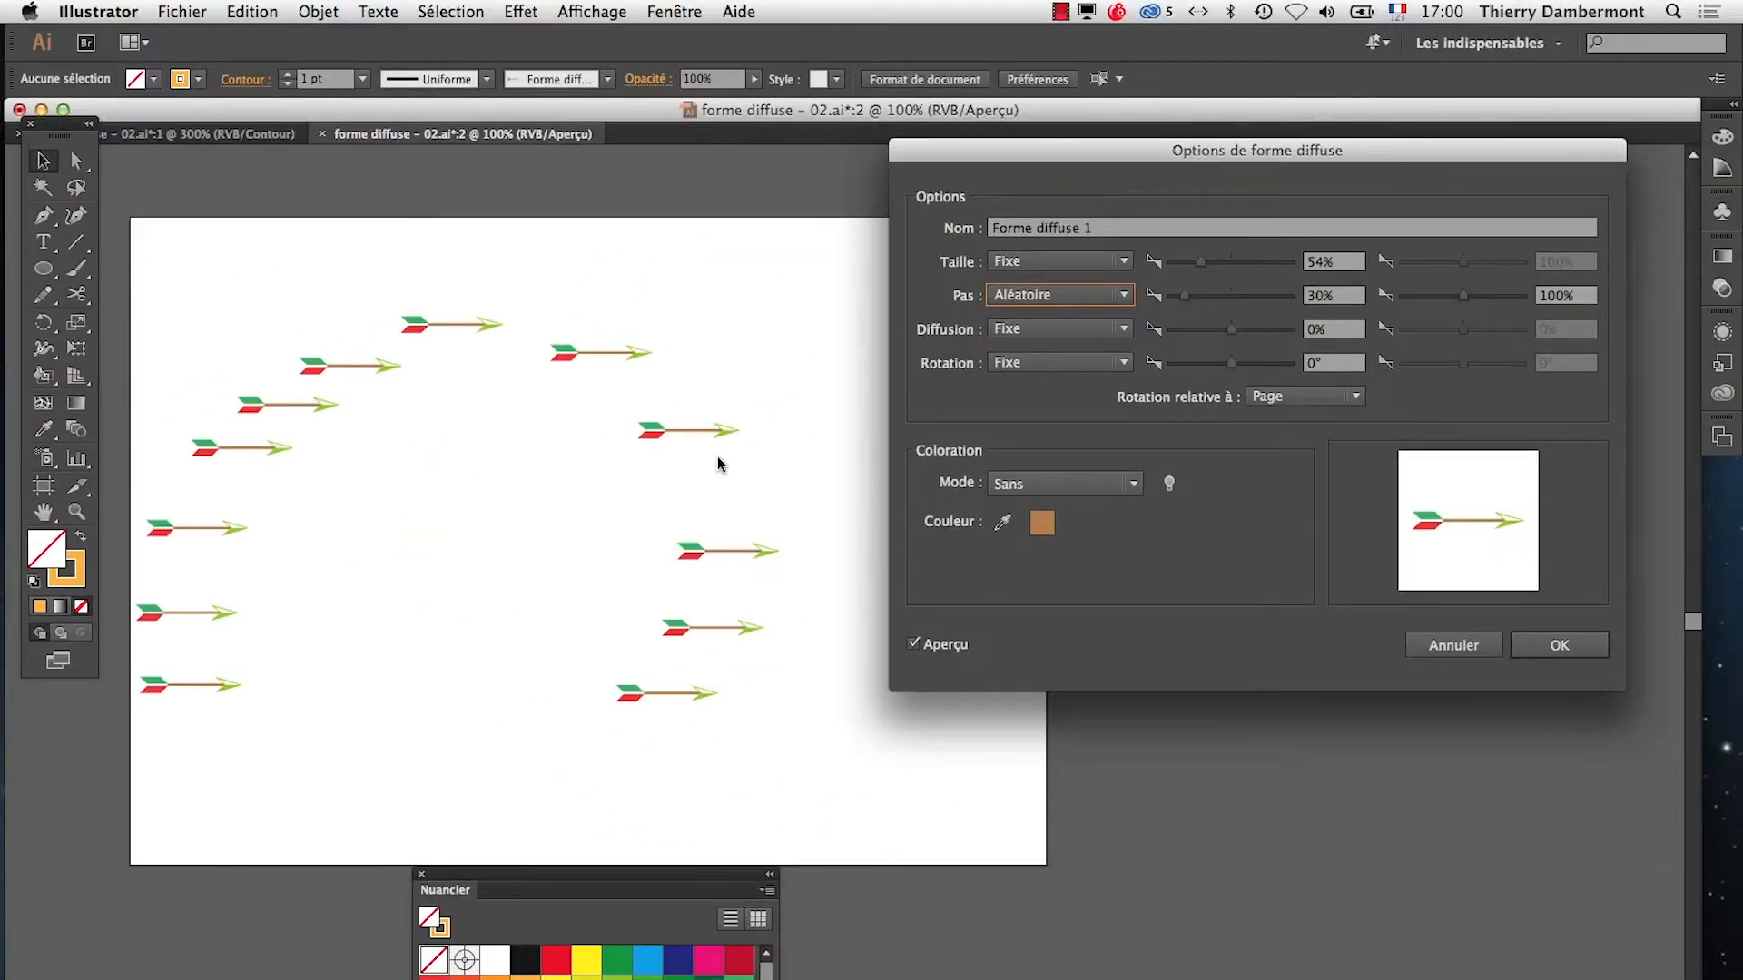
left_click(1184, 300)
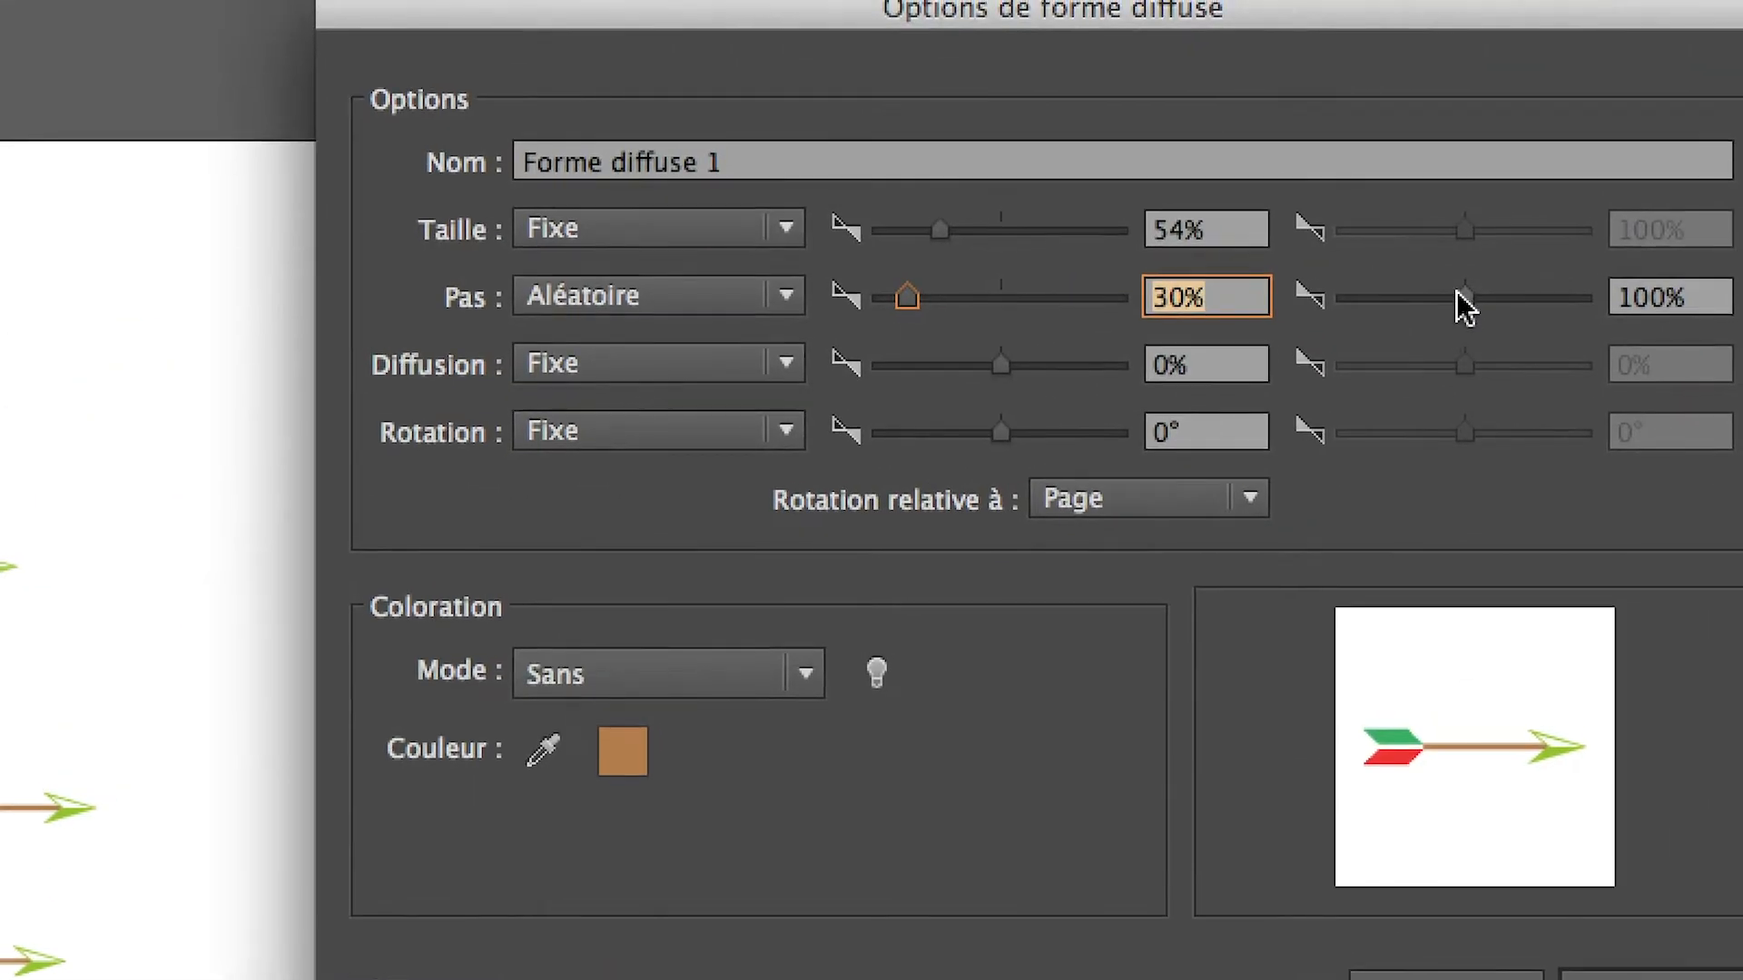
mouse_move(1456, 291)
left_mouse_down()
mouse_move(1415, 298)
mouse_move(1443, 313)
left_mouse_up()
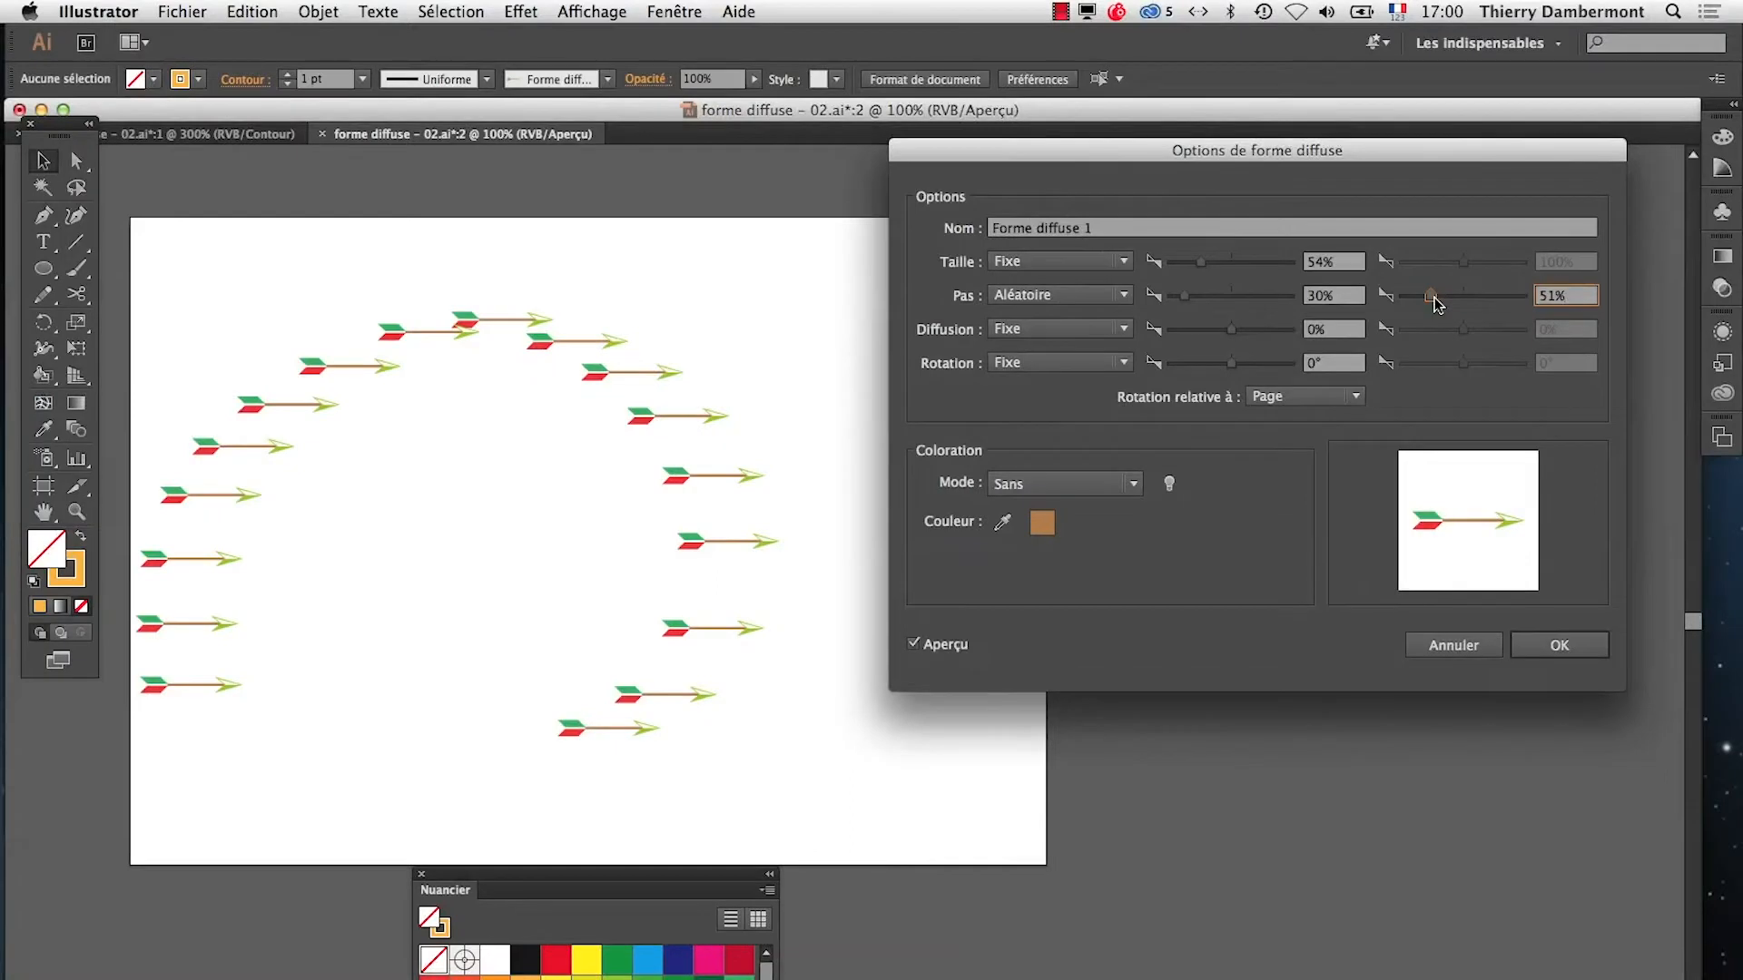
left_click_drag(1436, 300, 1453, 299)
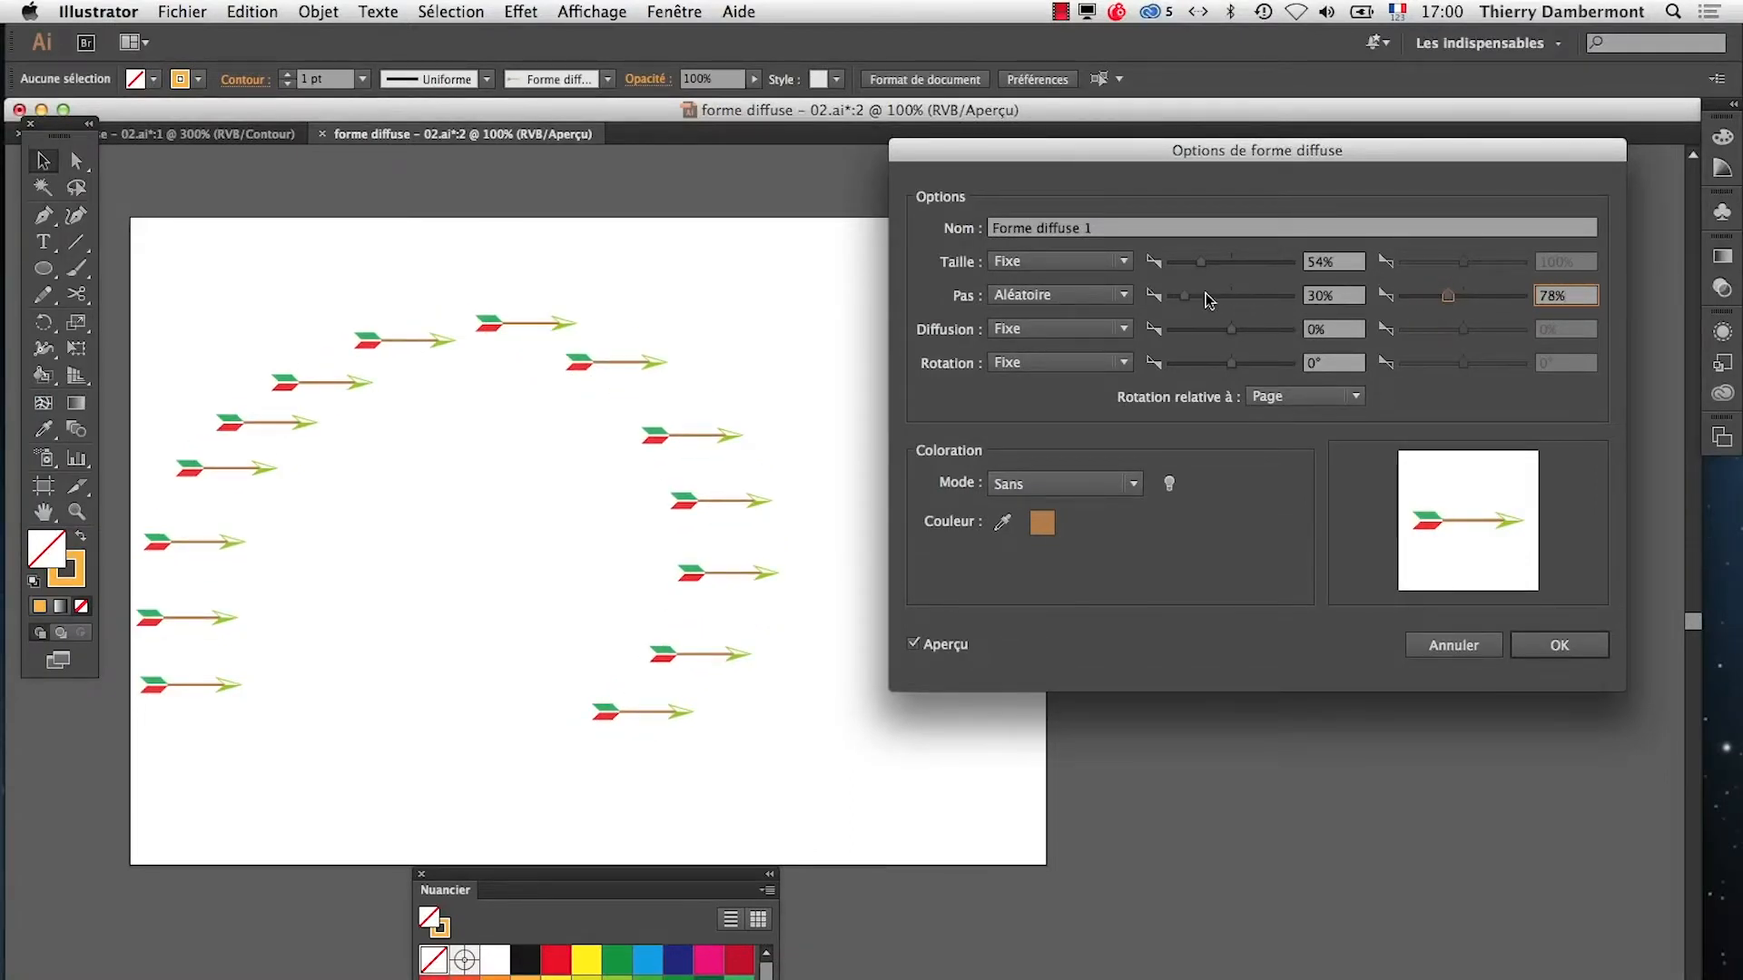
left_click_drag(1185, 297, 1177, 305)
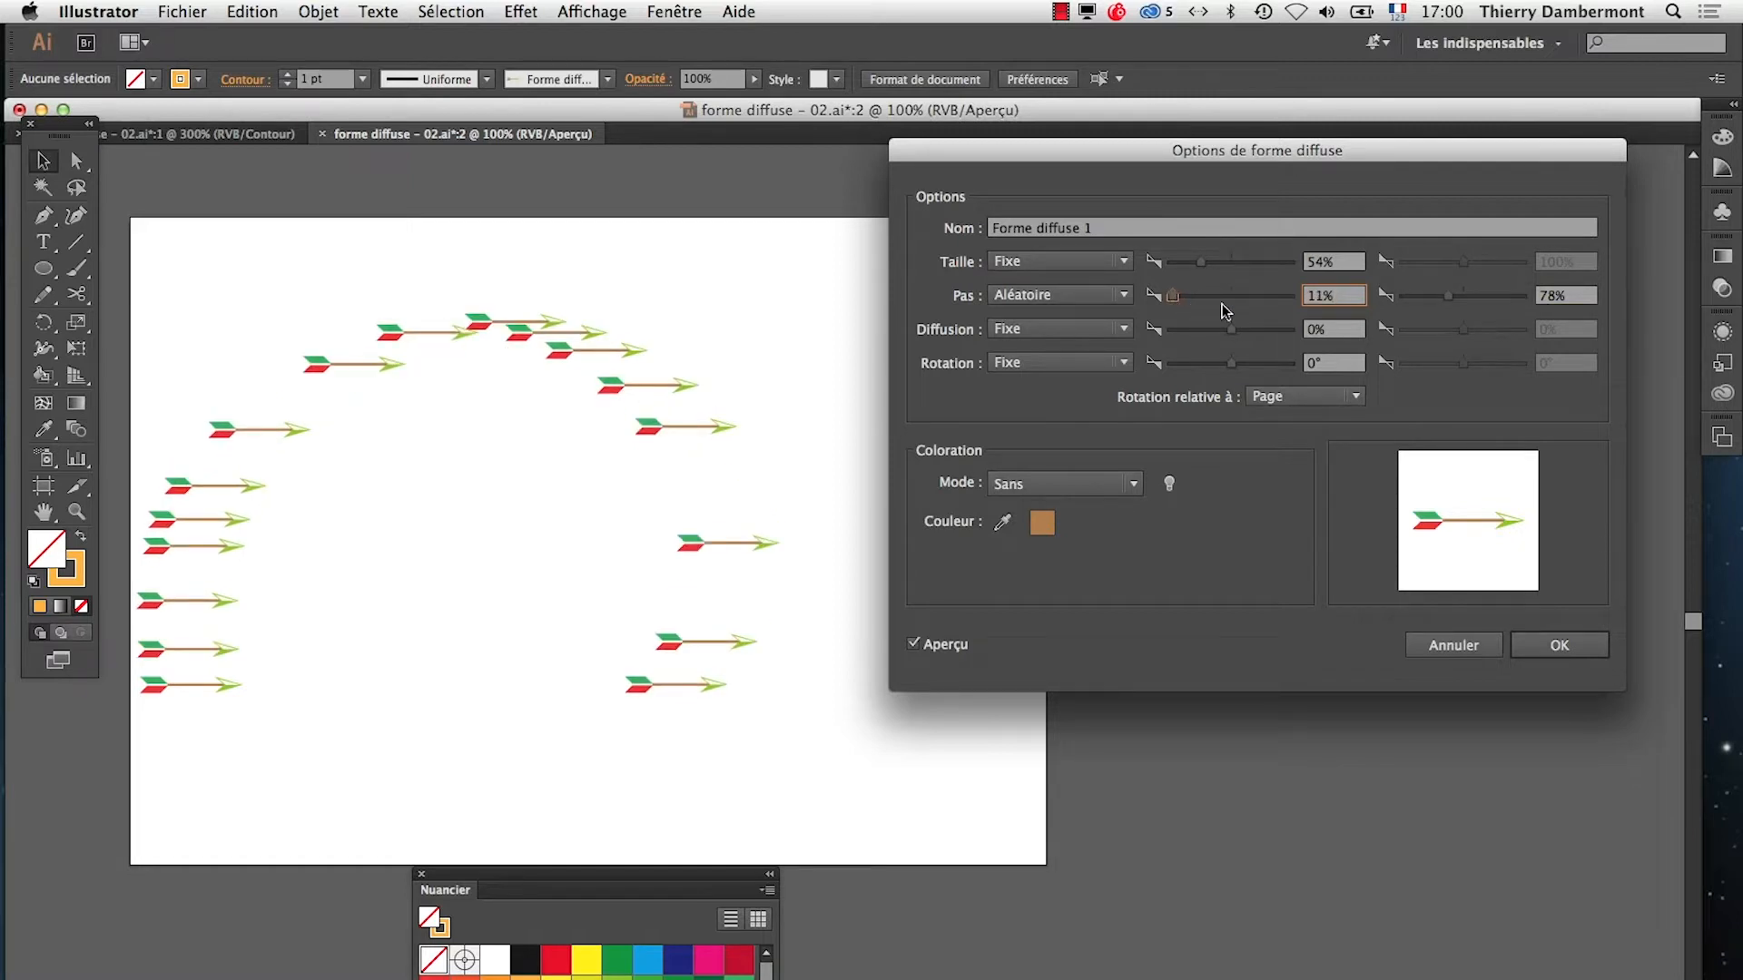
left_click(1449, 303)
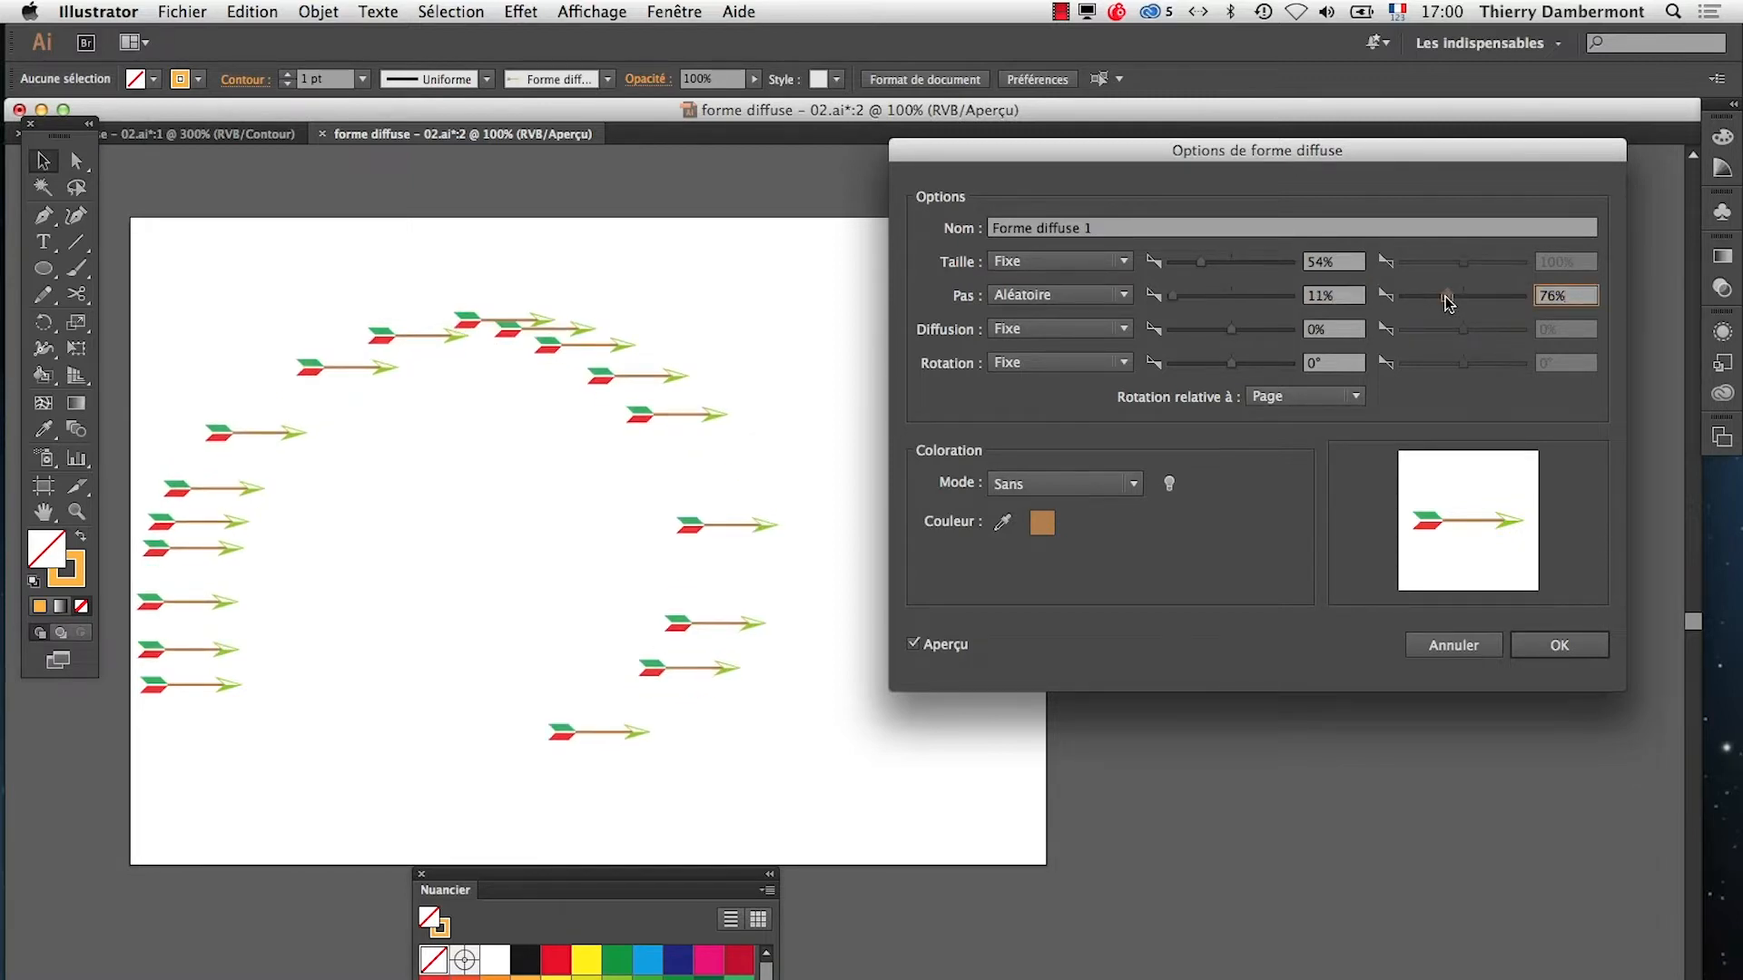
left_click_drag(1449, 303, 1451, 304)
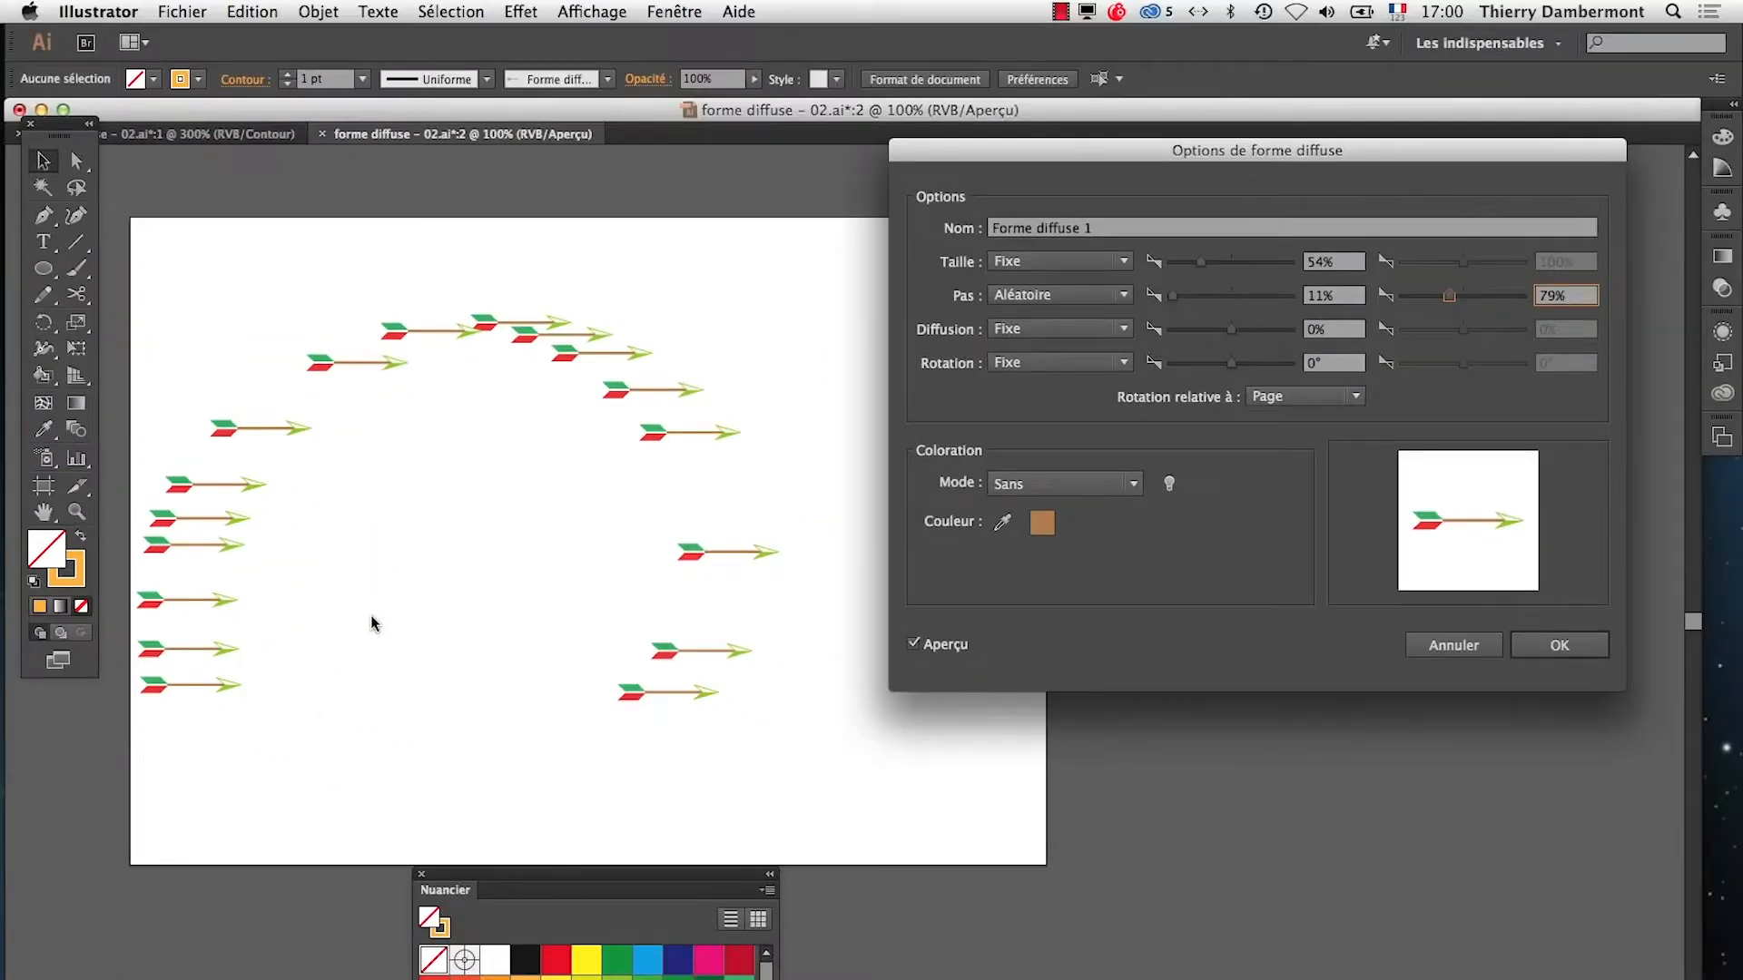
Set the arrow brush's rotation to Aléatoire, ranging from -23° to -3°
left_click(1053, 364)
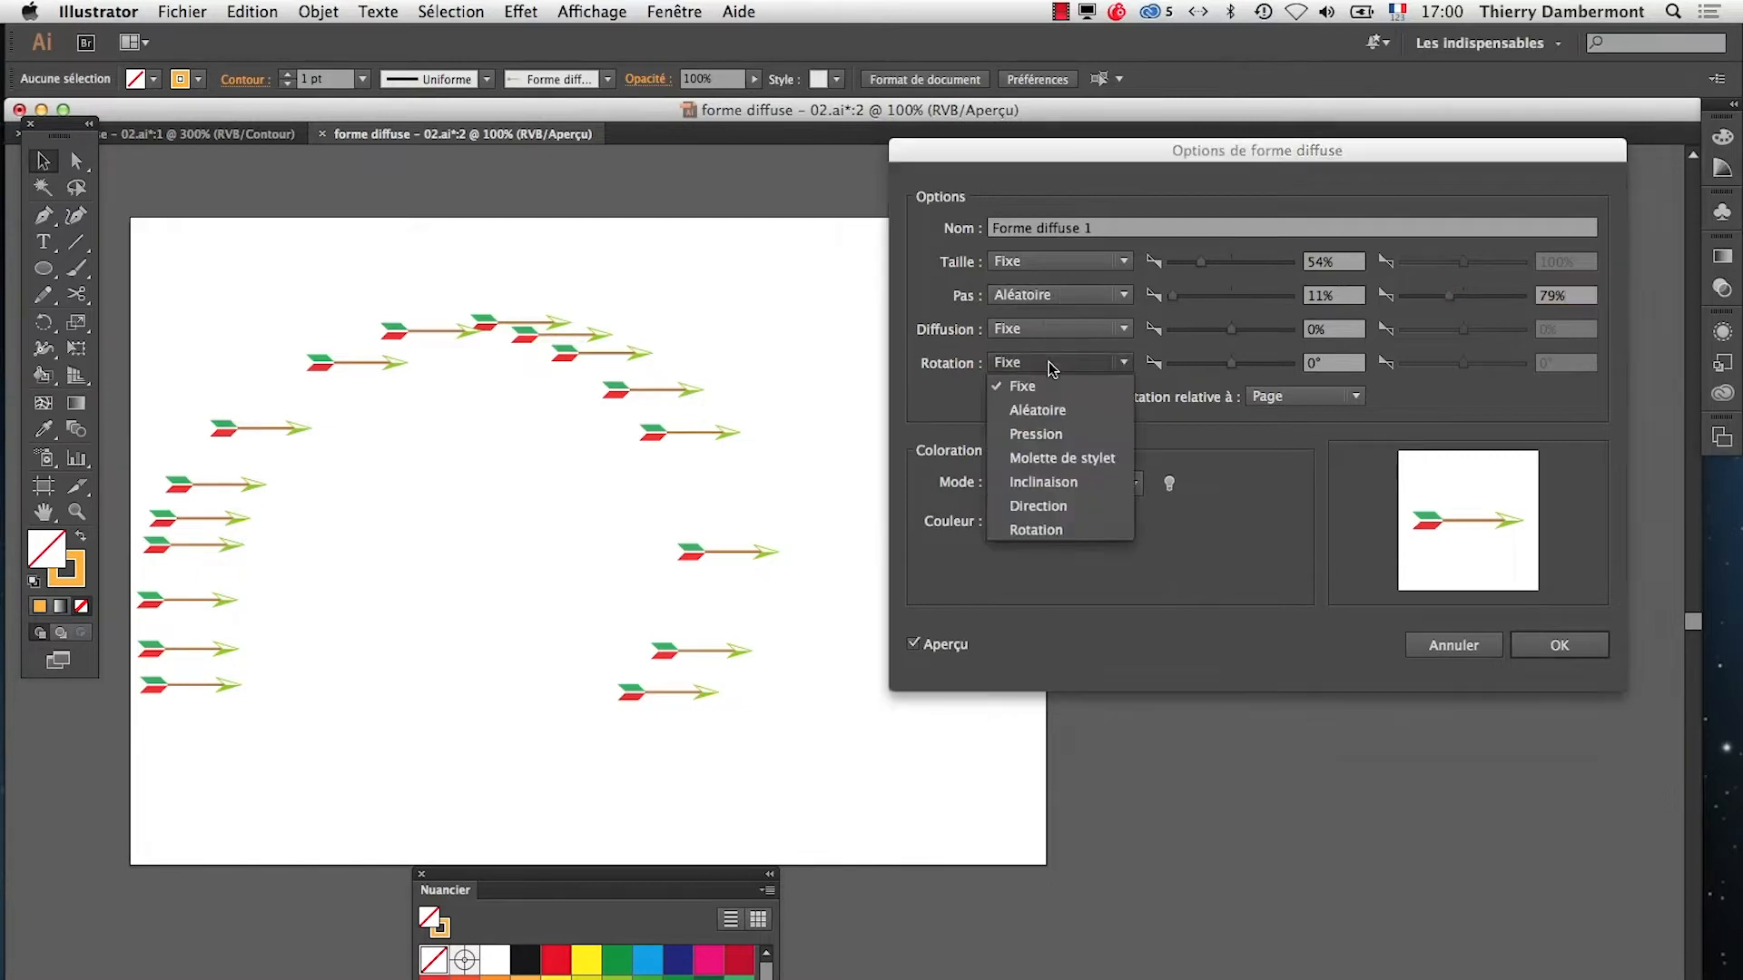
left_click(1053, 413)
left_click_drag(1233, 362, 1223, 363)
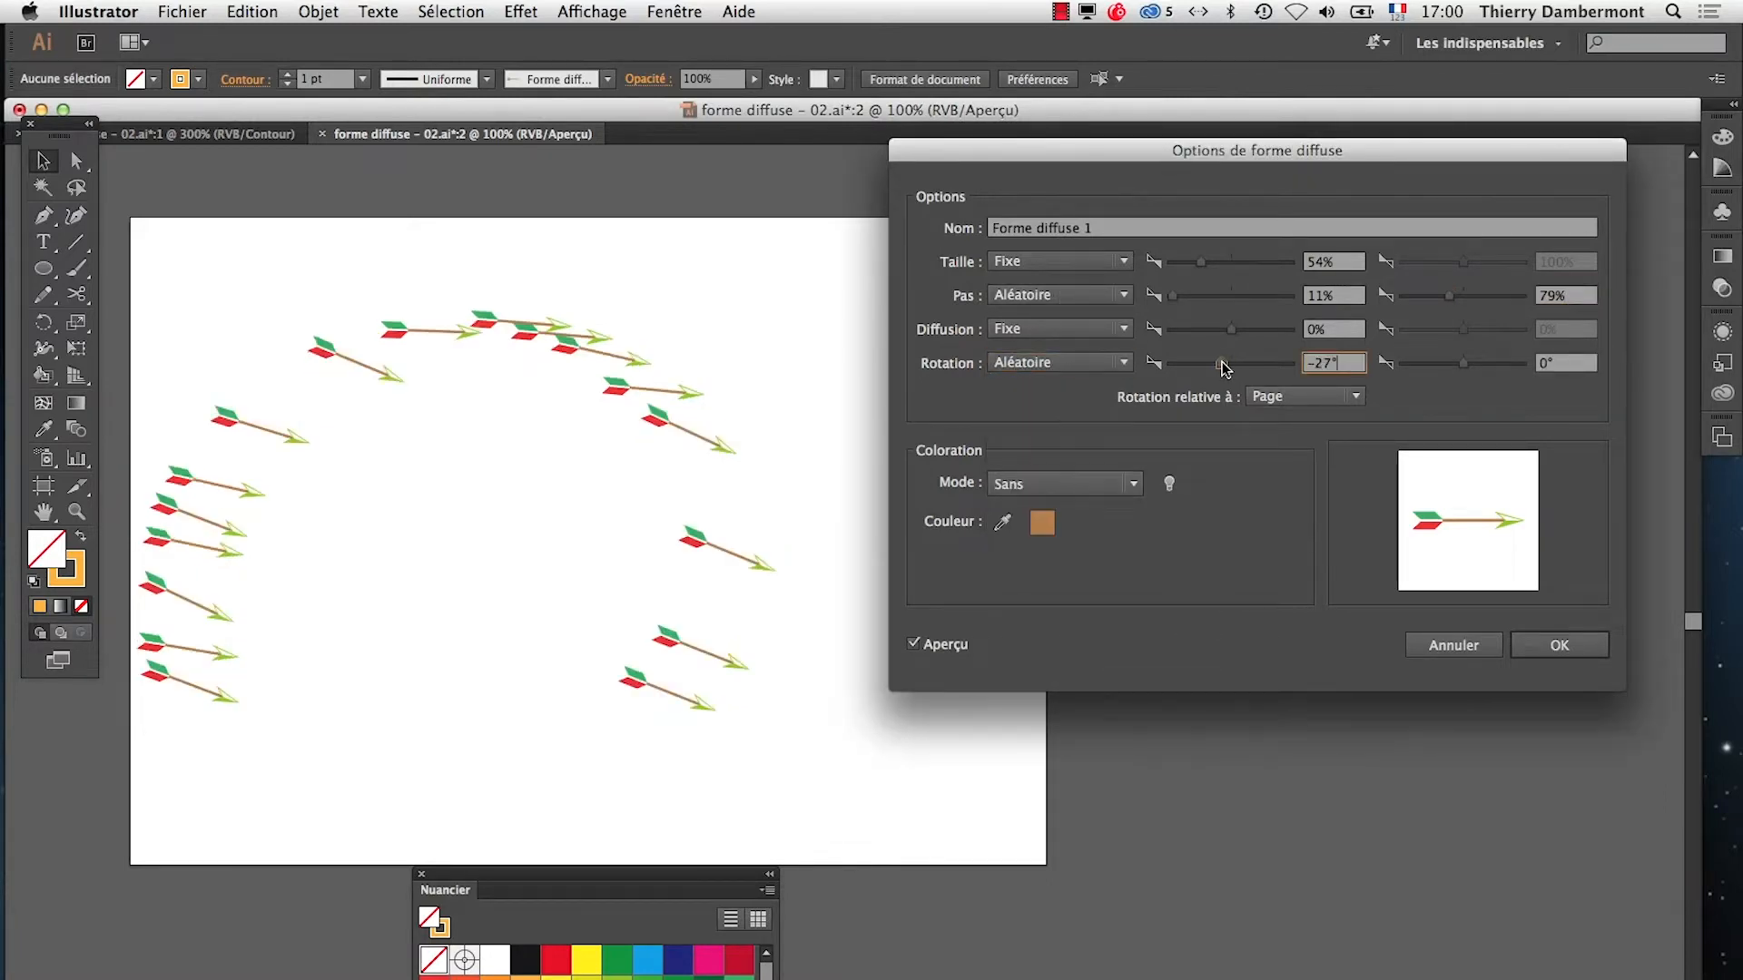
left_click_drag(1464, 364, 1463, 367)
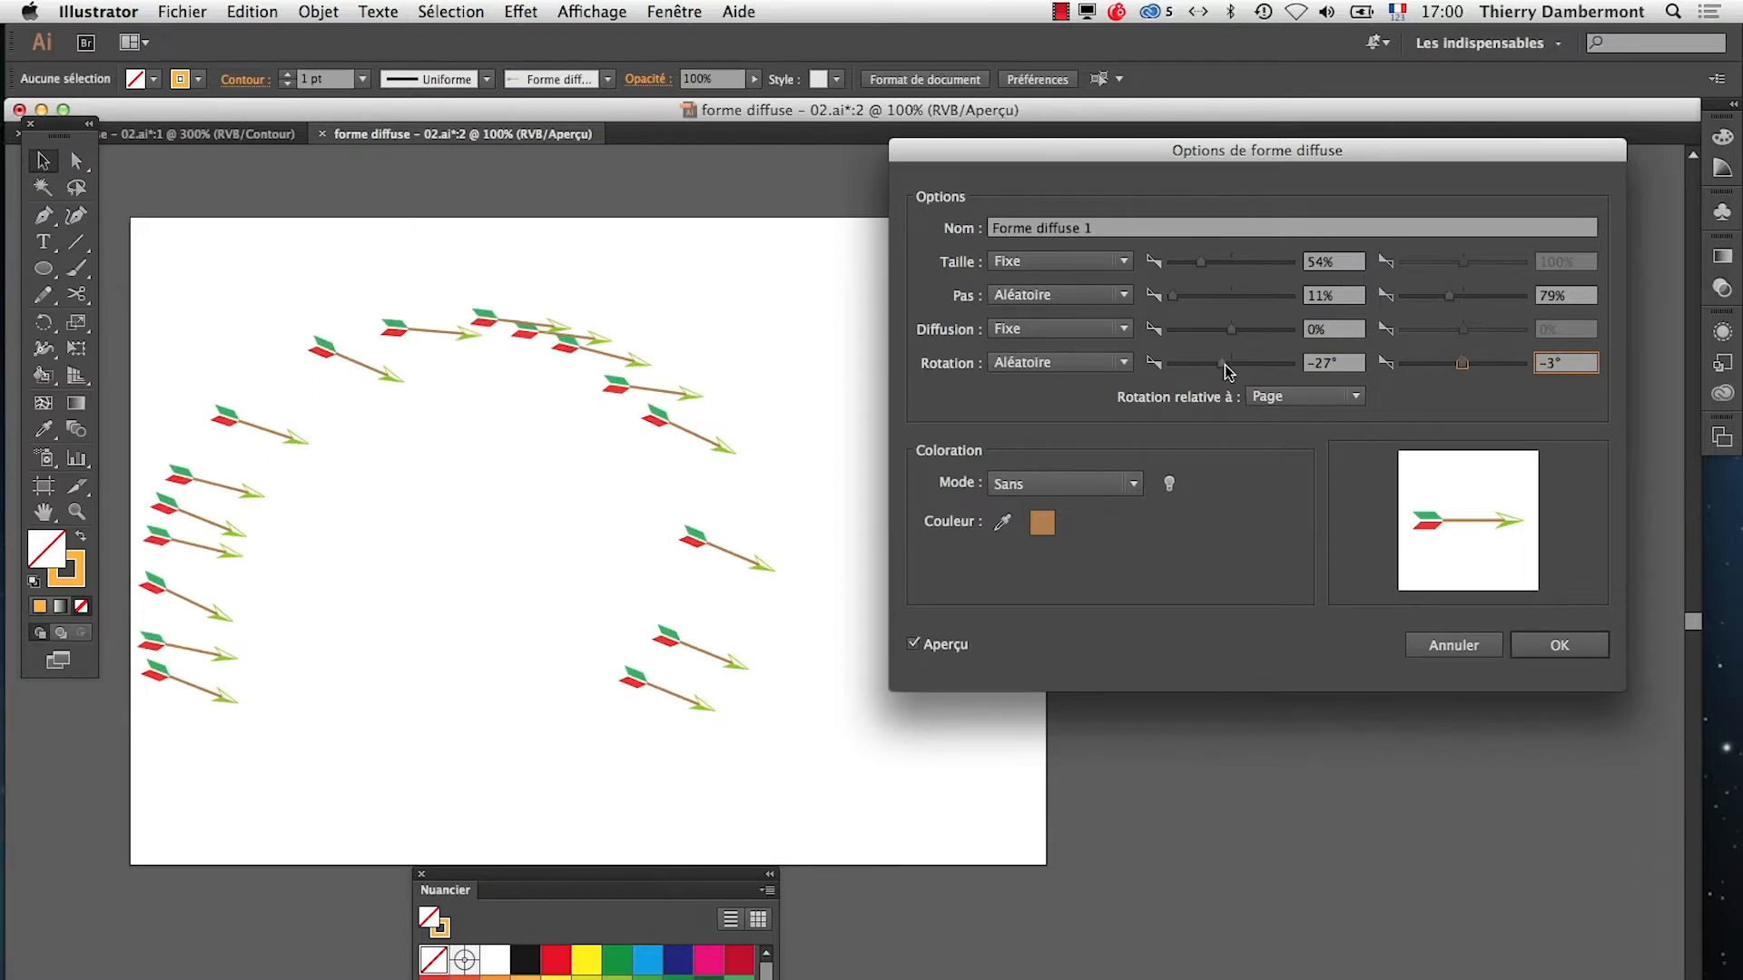
left_click_drag(1225, 364, 1229, 373)
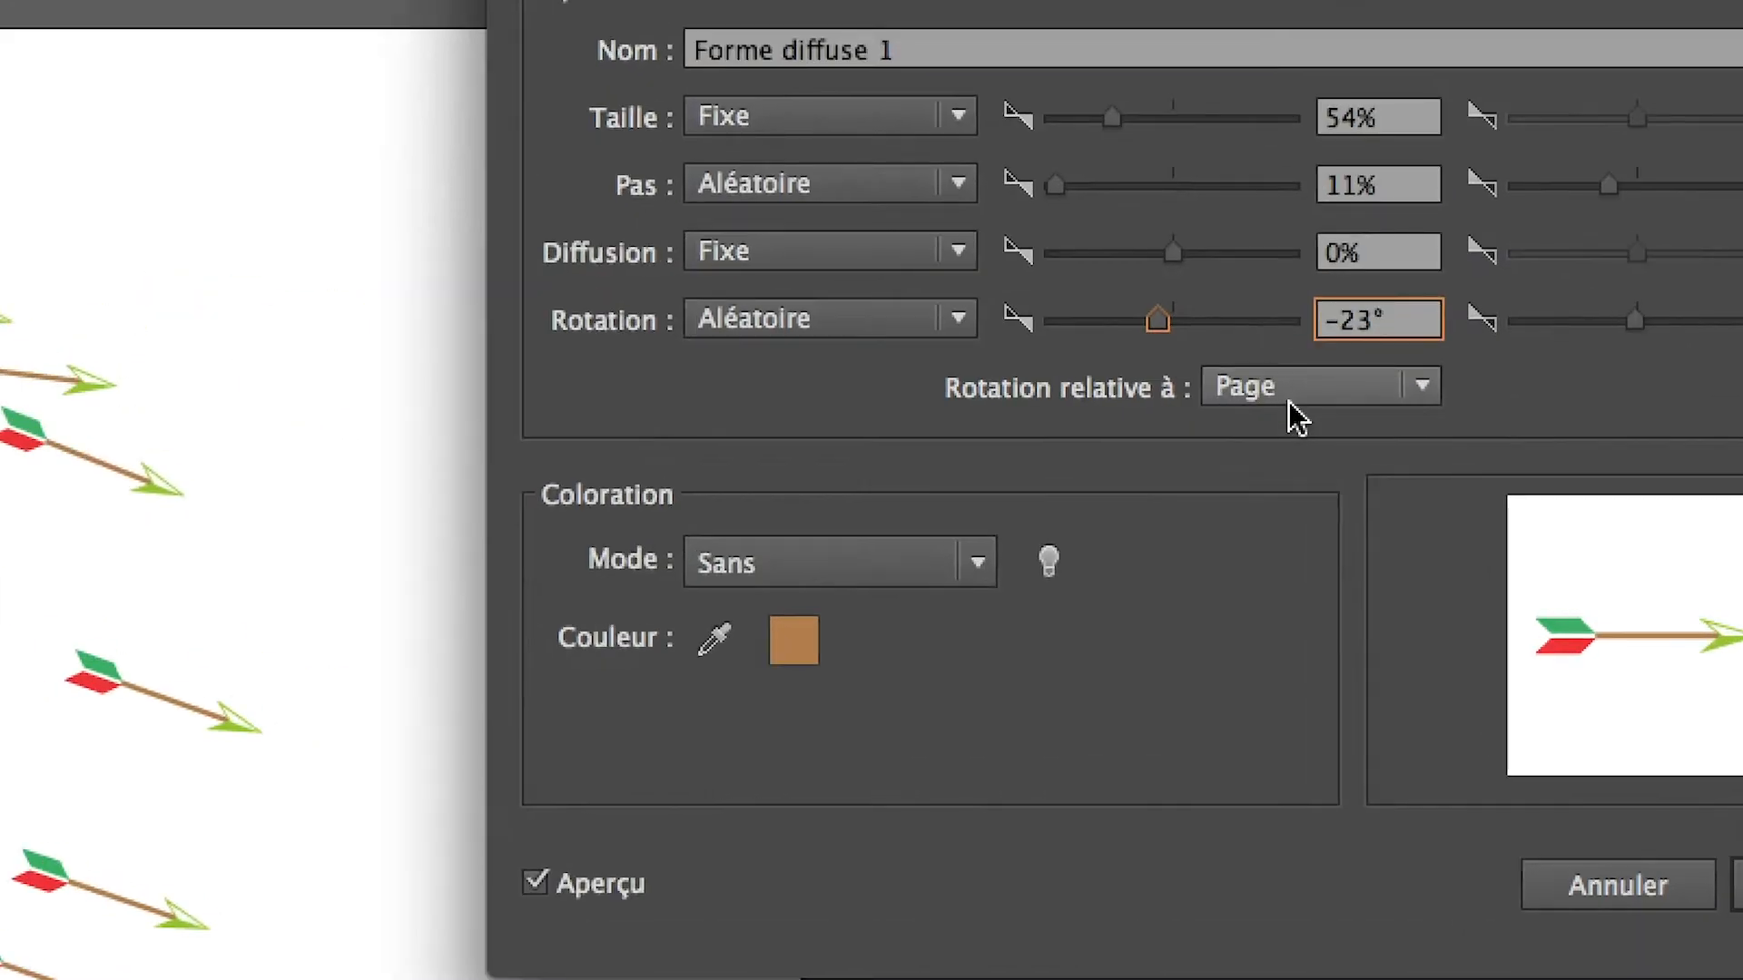
Compare arrow rotation relative to Page and to Tracé, and settle on Tracé
left_click(1293, 398)
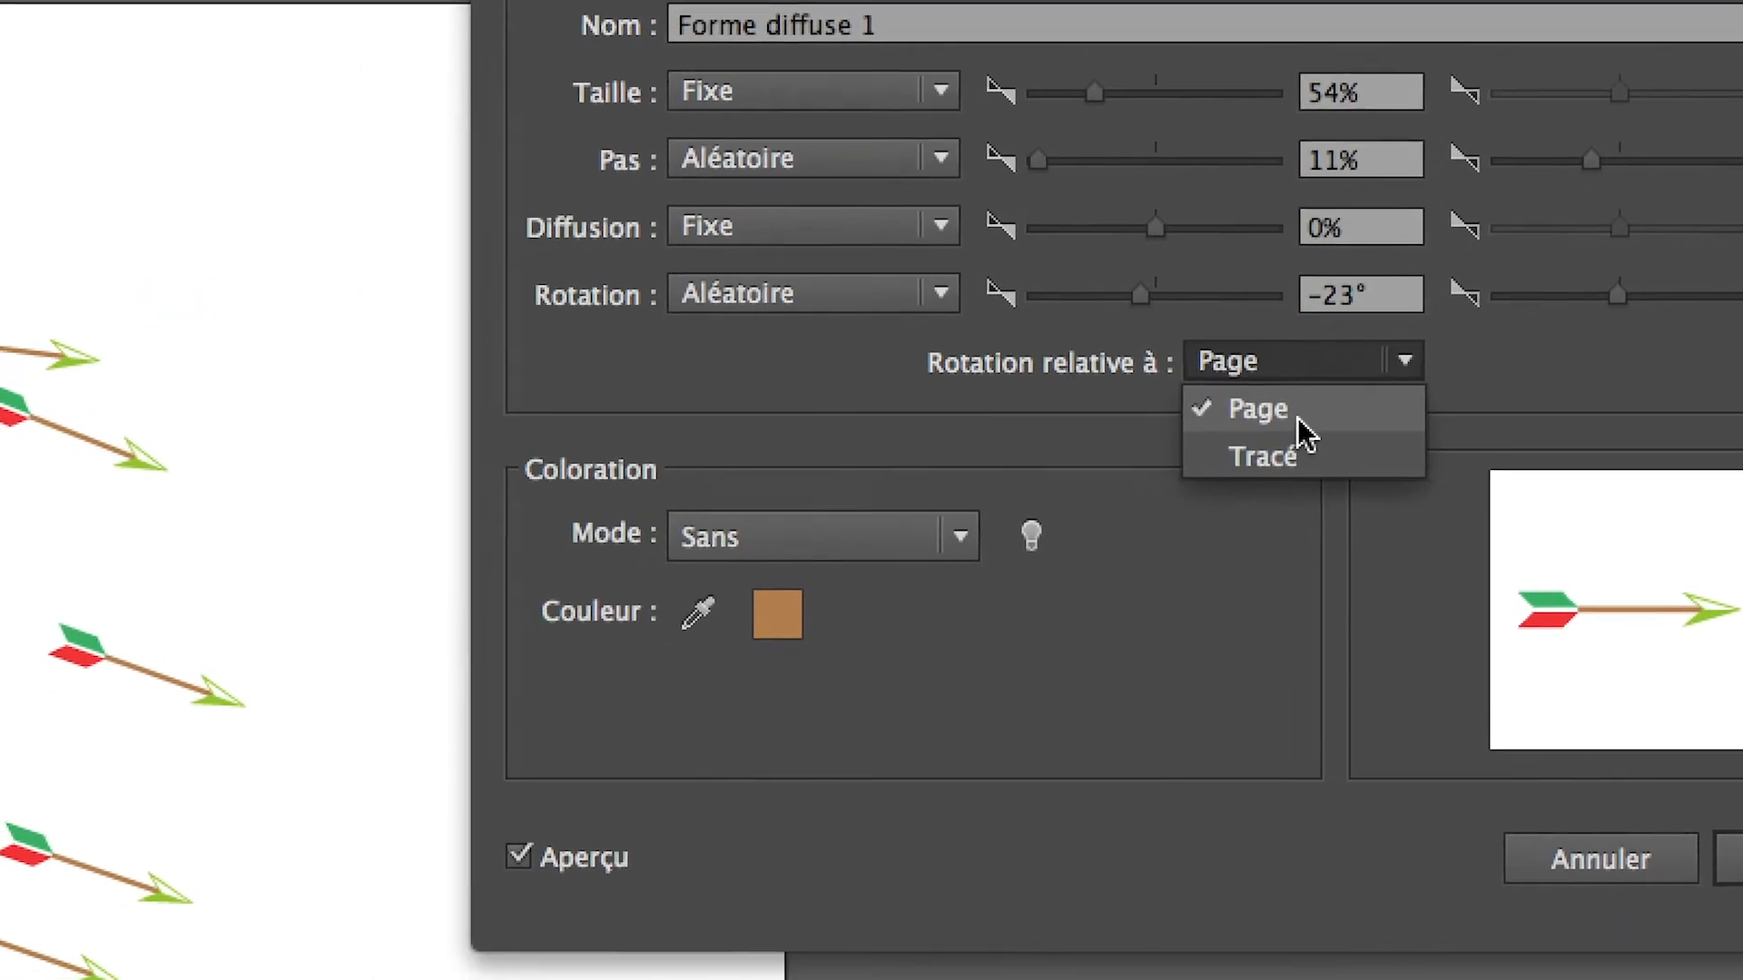
left_click(1281, 427)
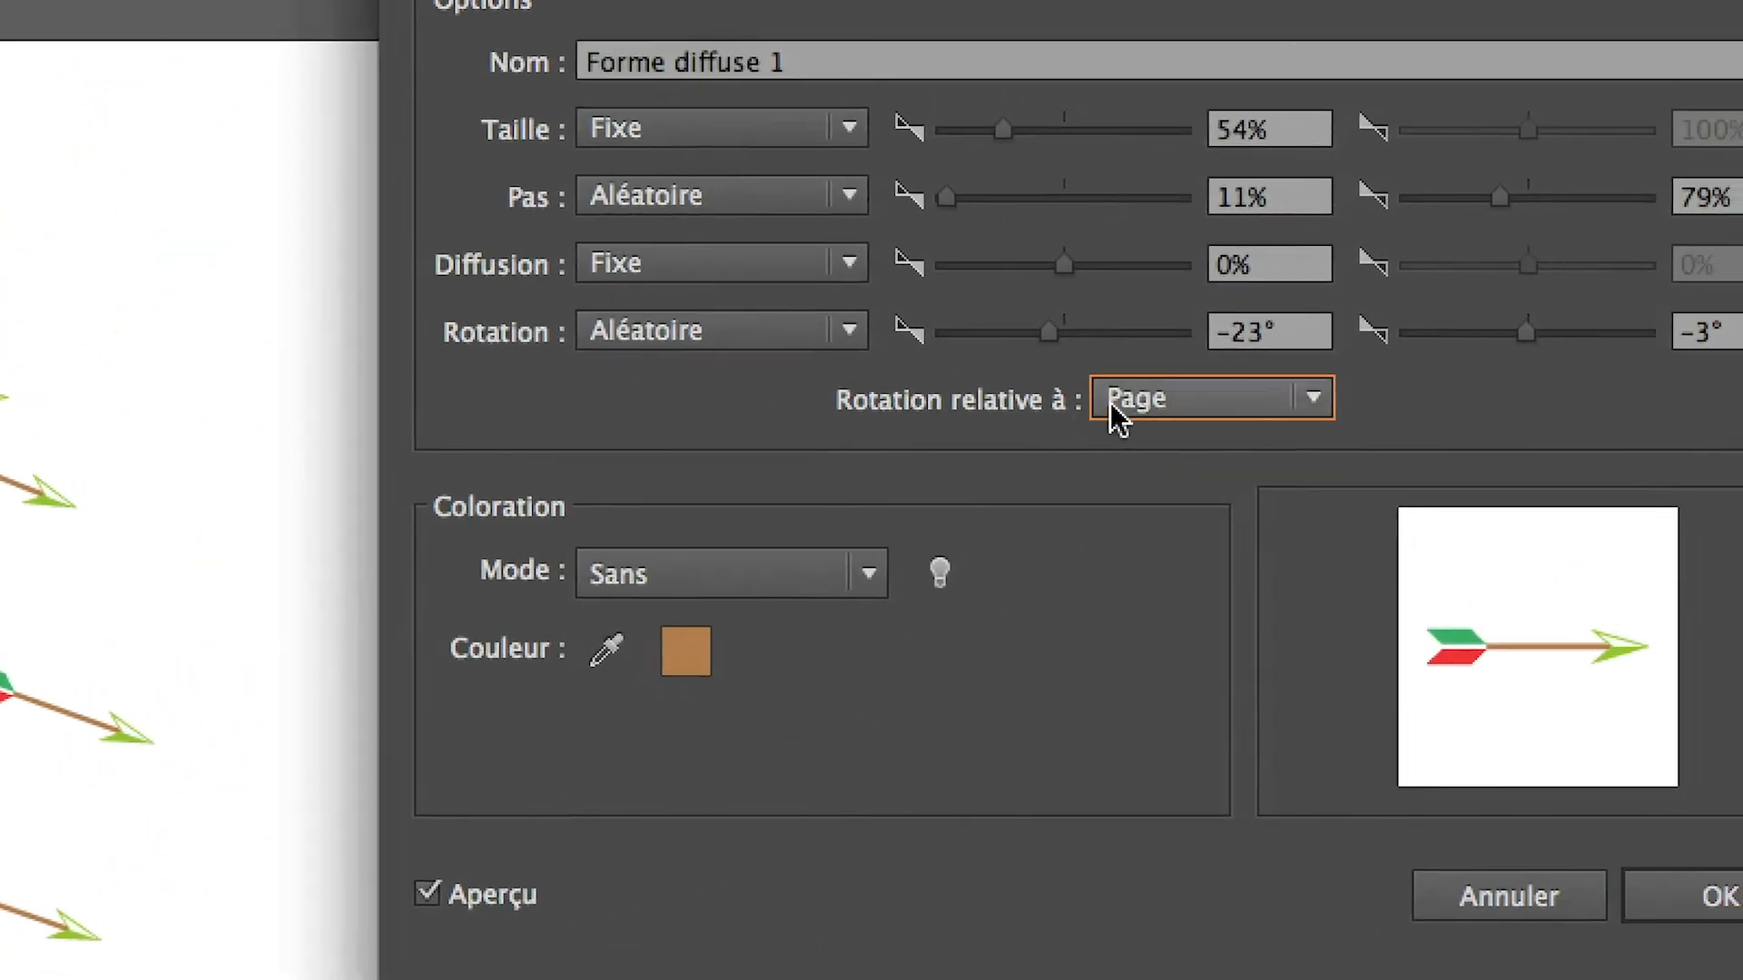
left_click(1109, 401)
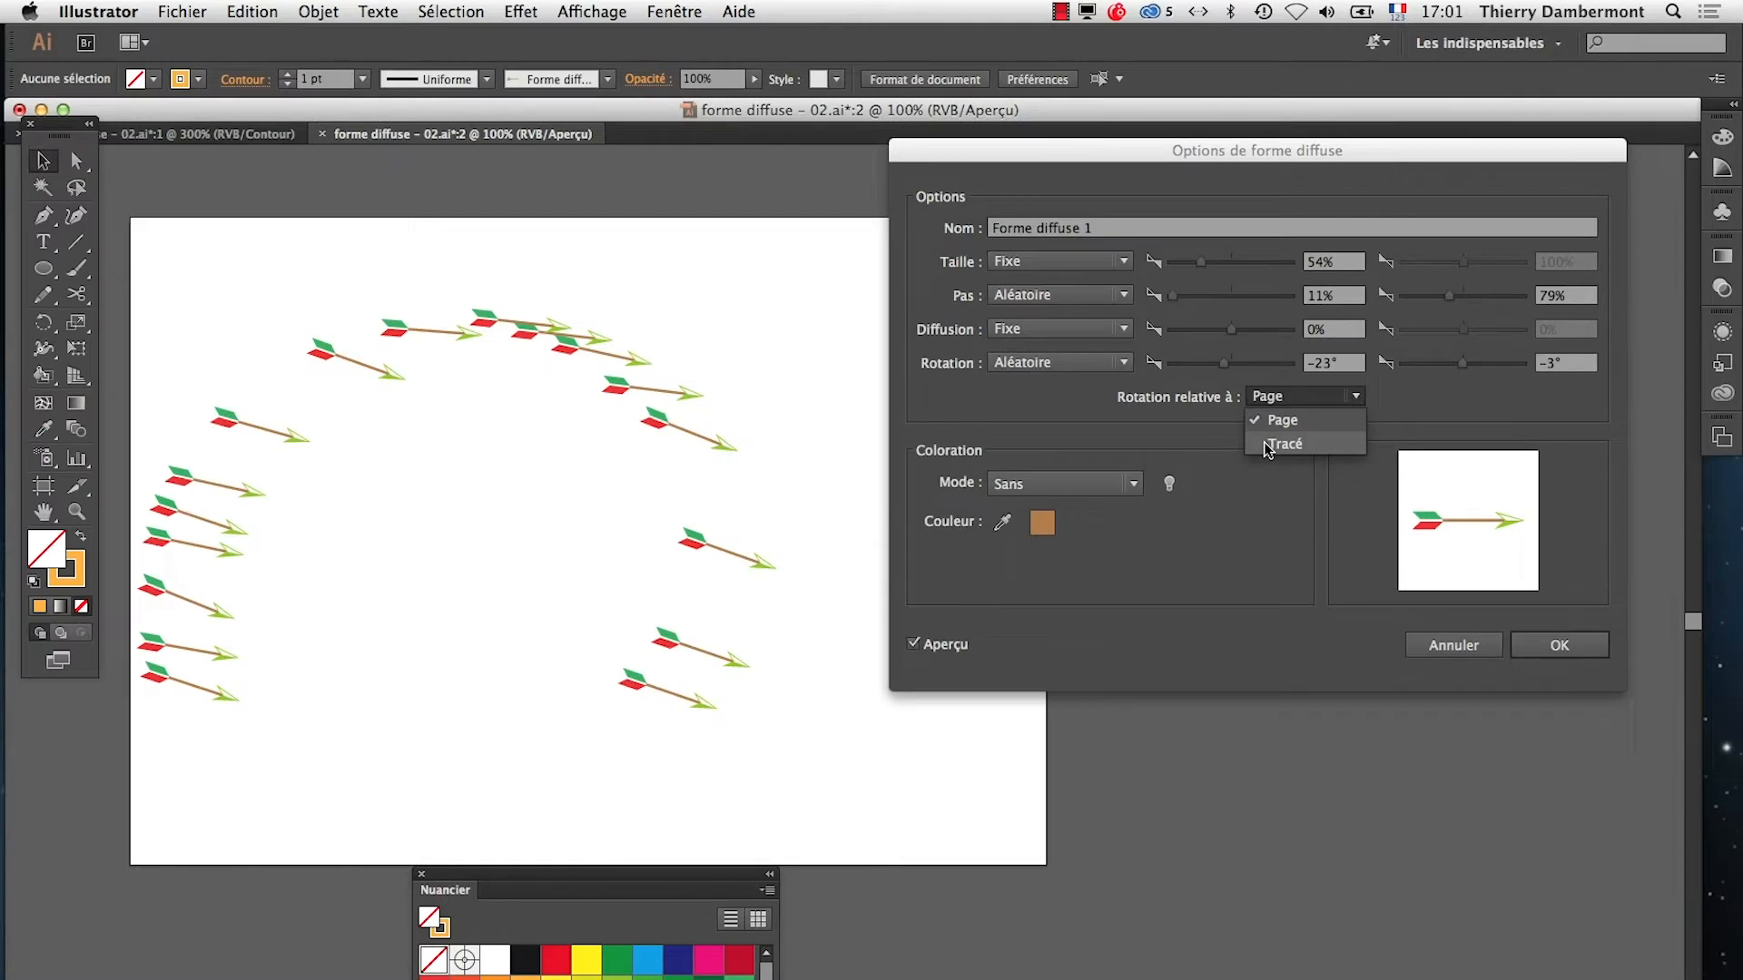
left_click(1283, 444)
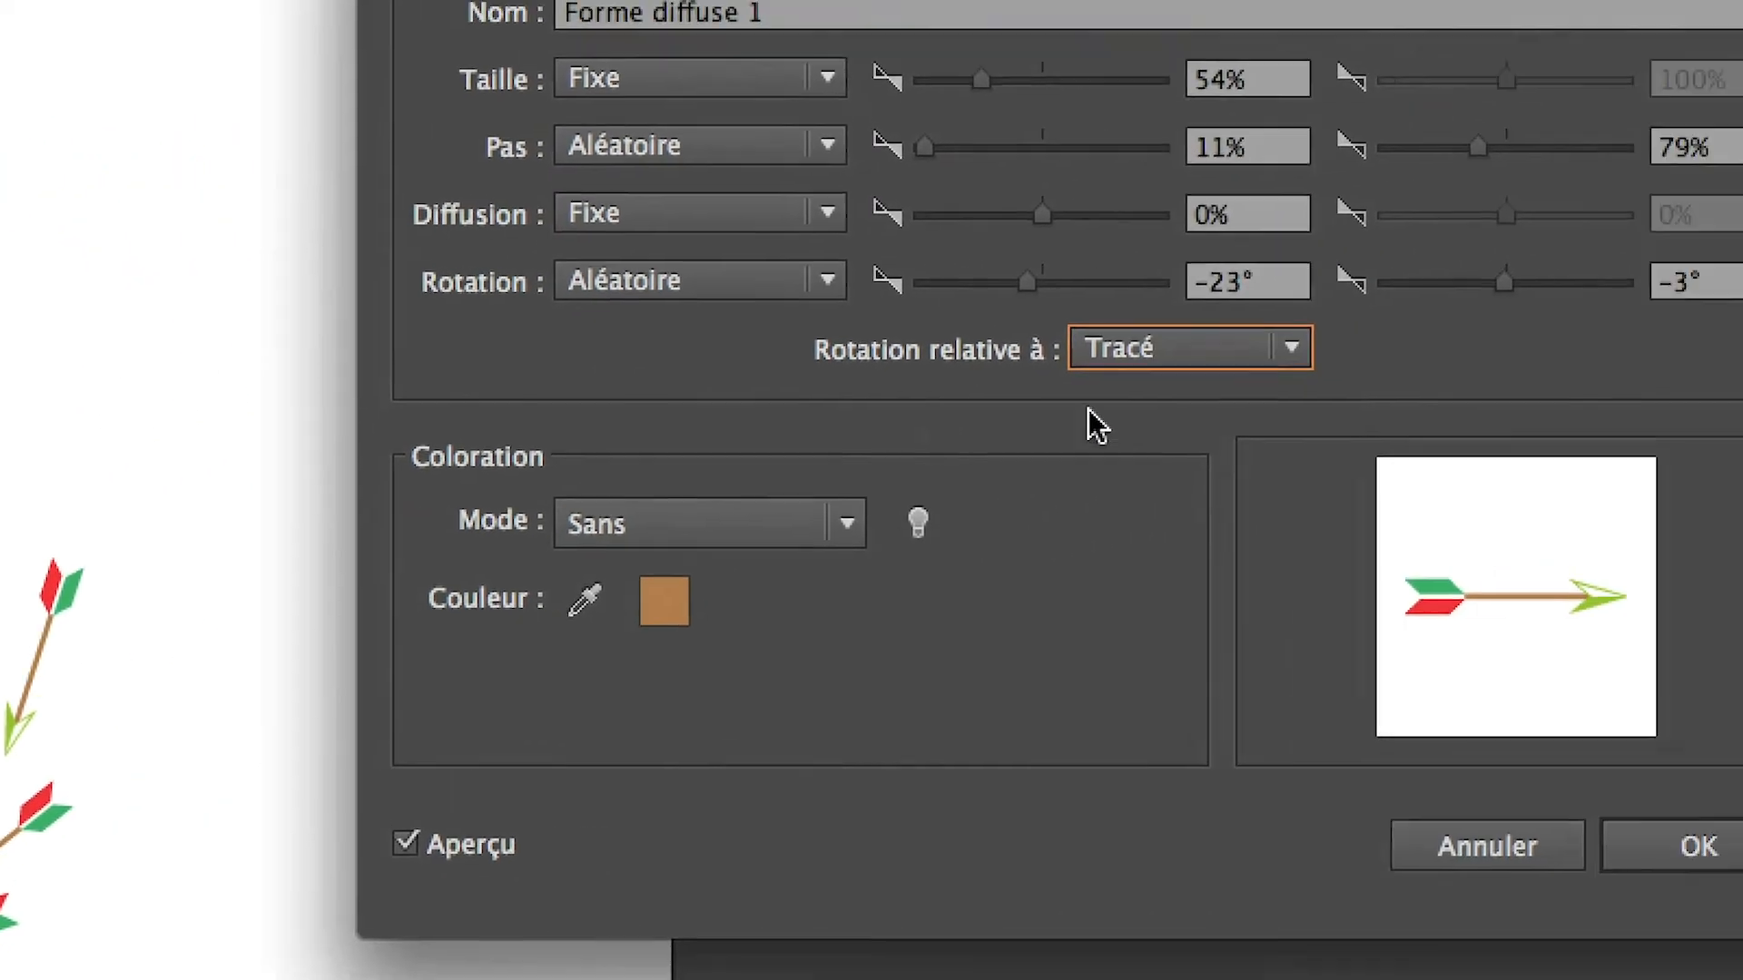
left_click(1736, 313)
left_click(1738, 357)
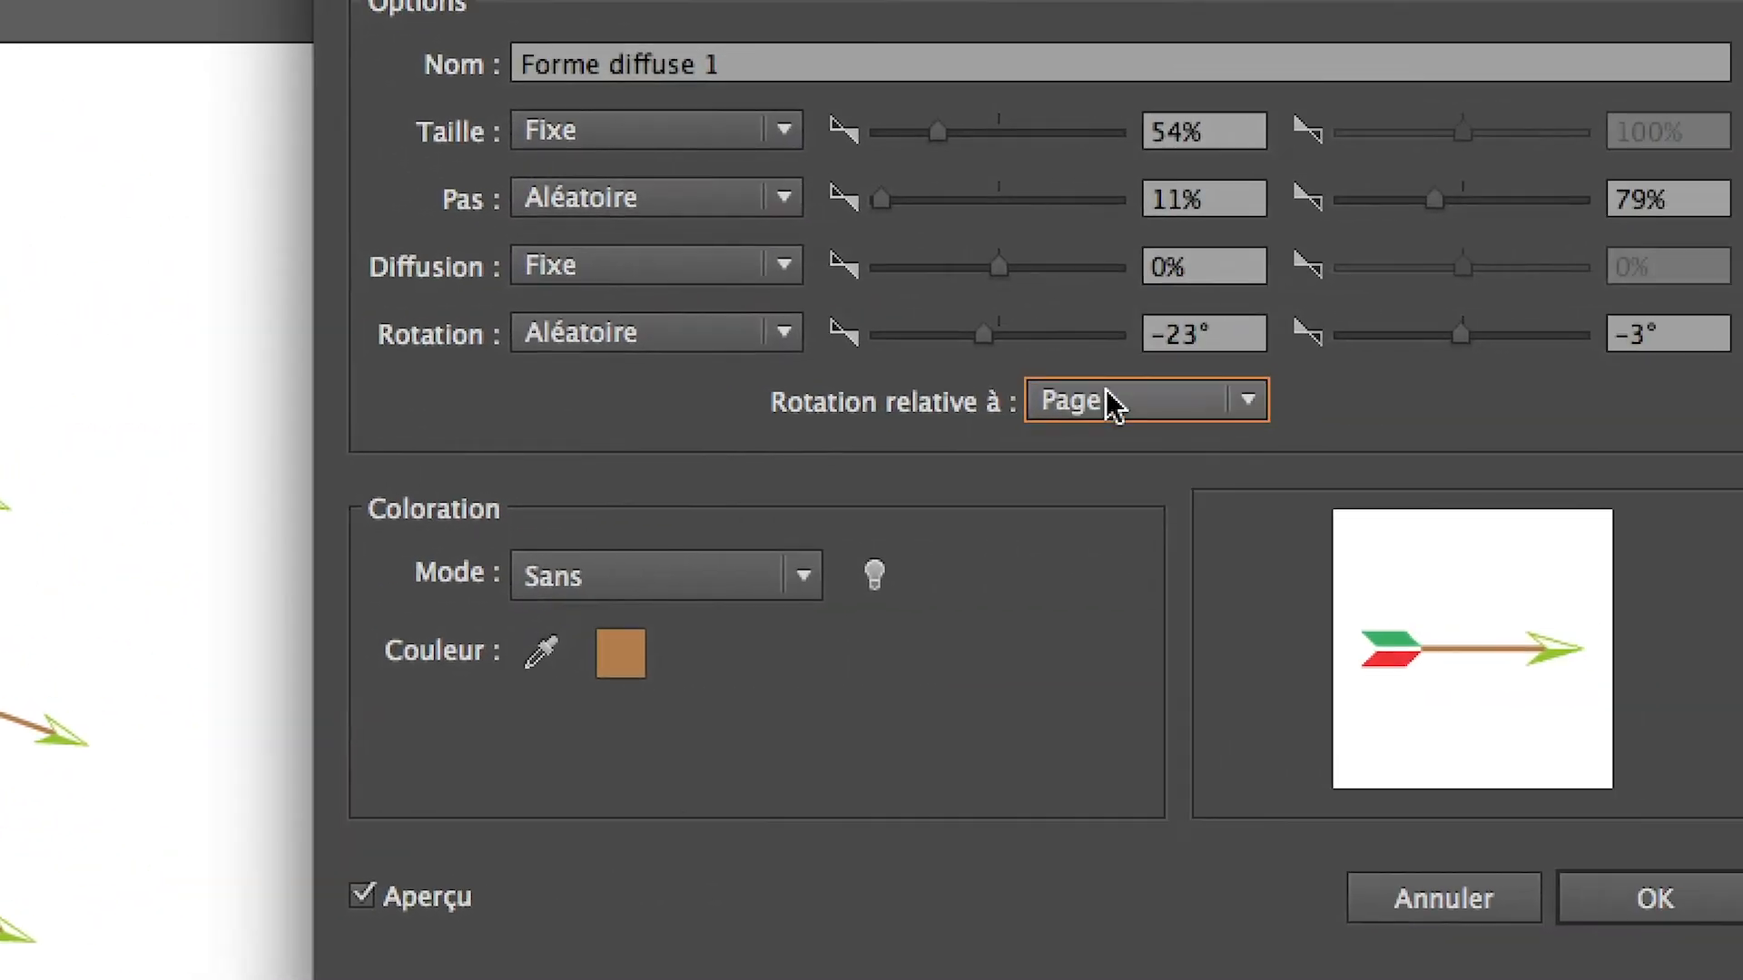
left_click(1109, 404)
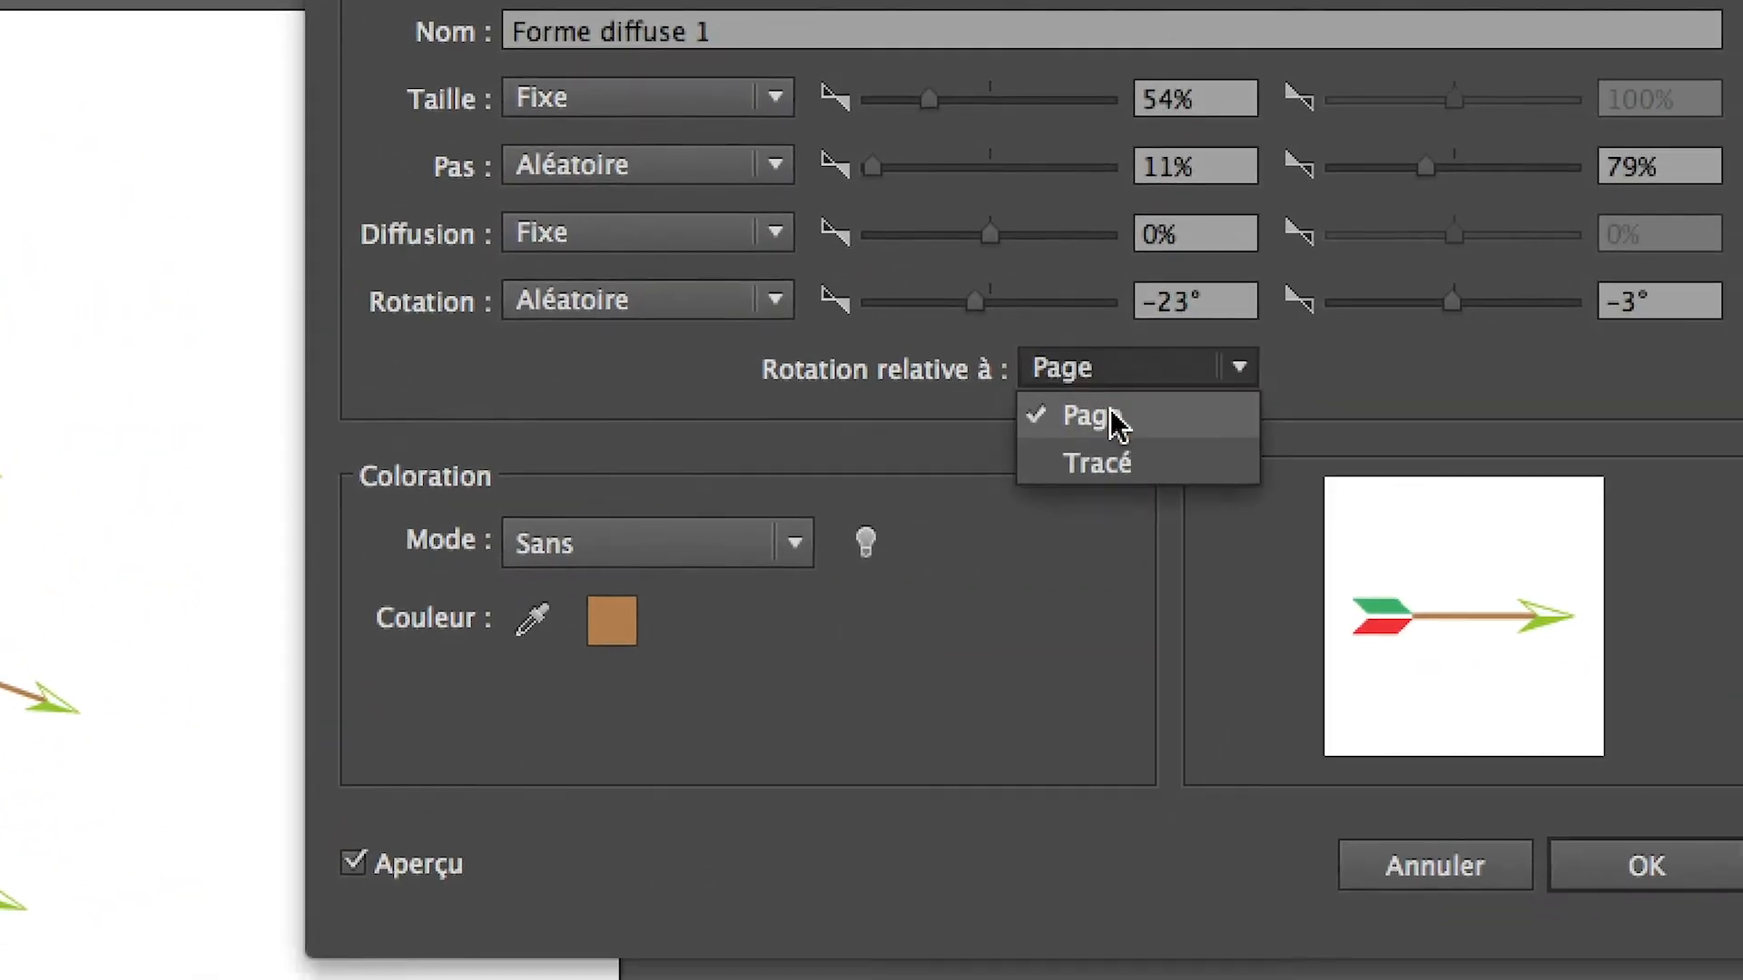
left_click(1129, 499)
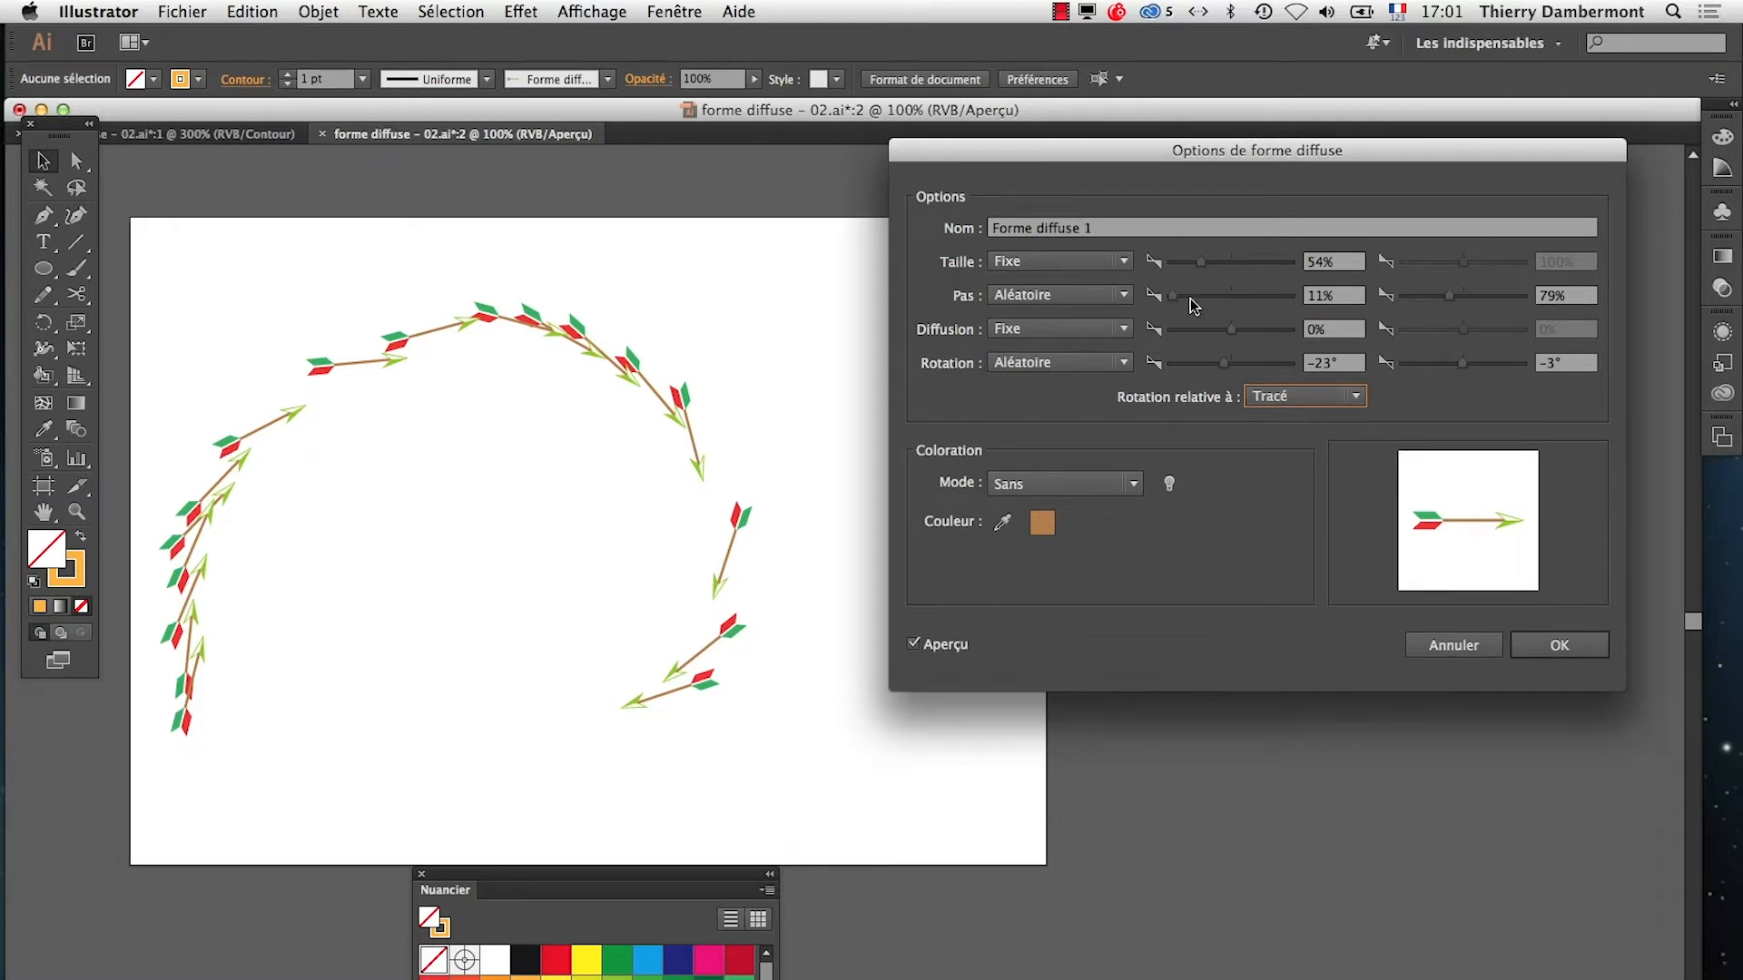
Widen the random spacing range to 35% and 101%, and apply the brush changes to the existing strokes
left_click_drag(1179, 297, 1185, 297)
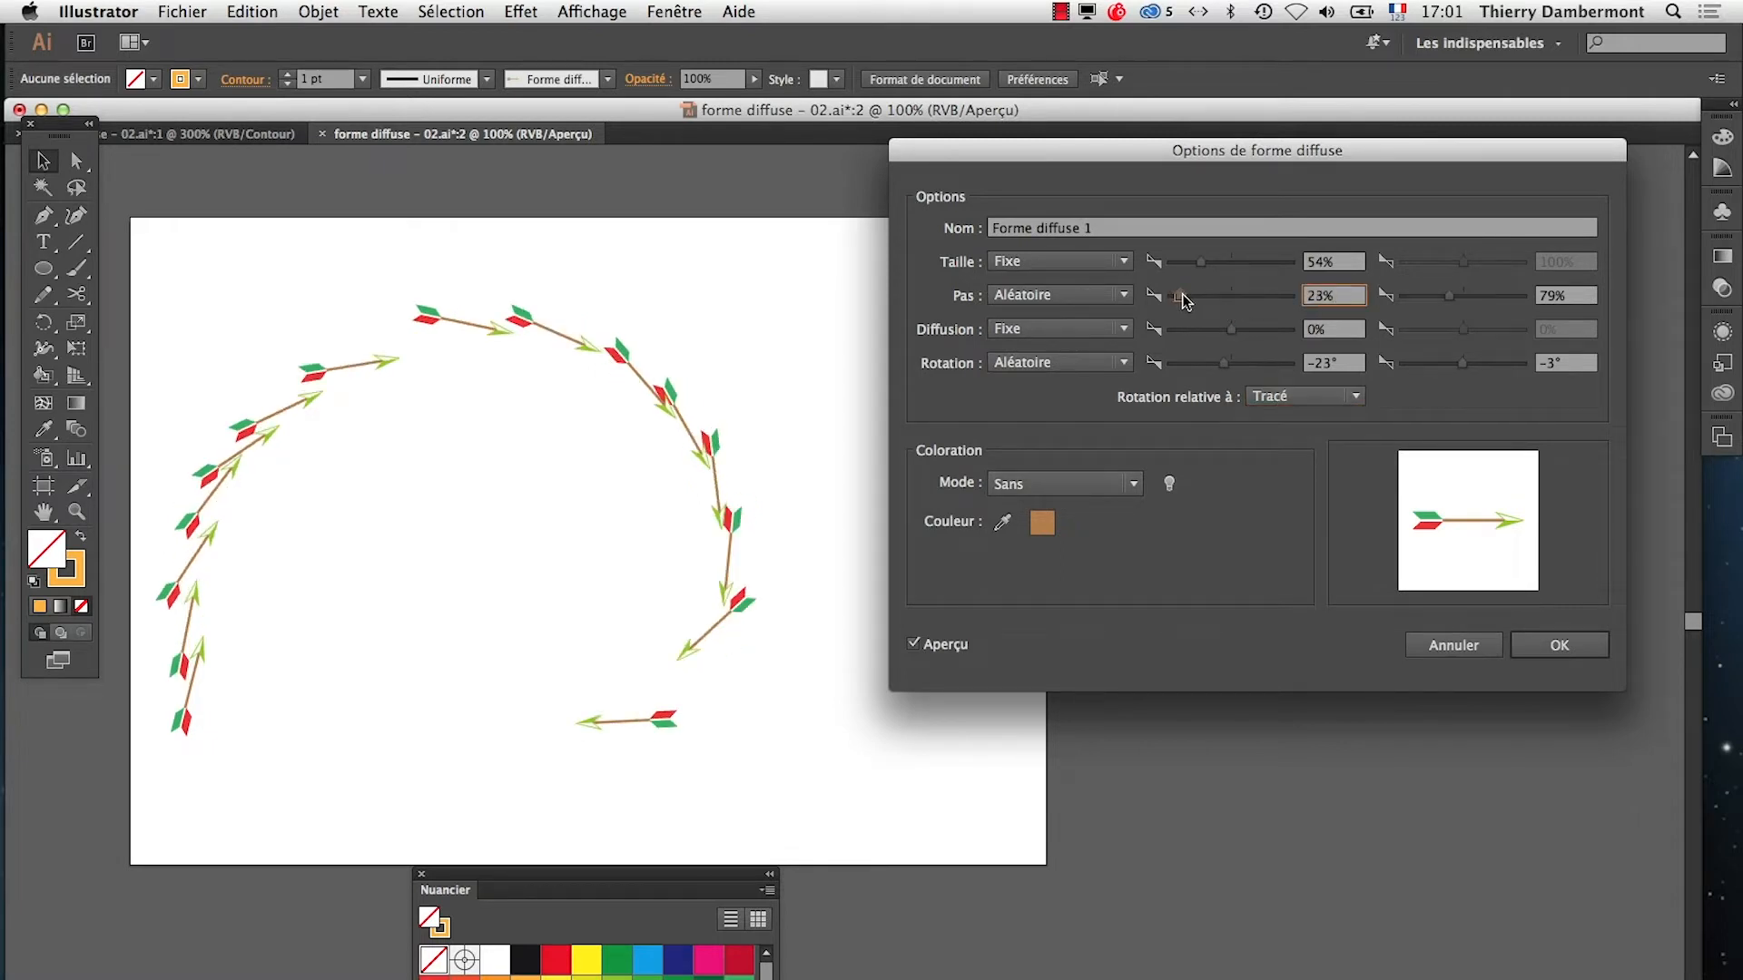
left_click_drag(1455, 302, 1462, 302)
left_click_drag(1180, 296, 1195, 303)
left_click_drag(1457, 303, 1462, 302)
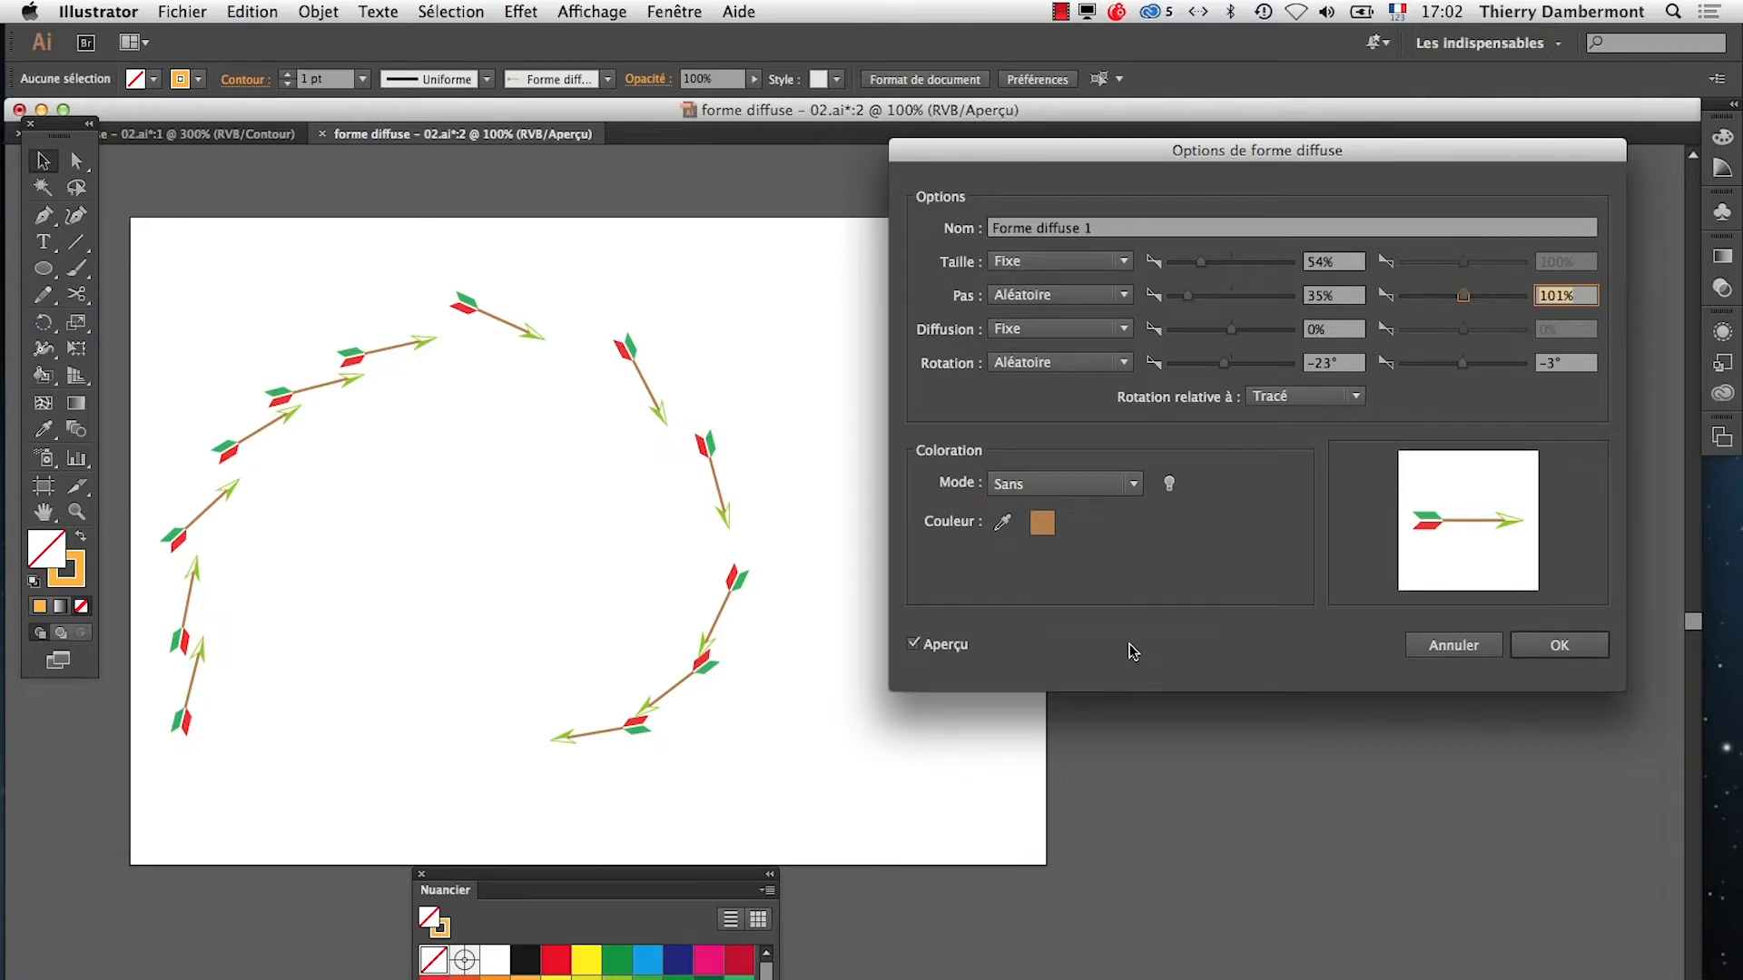
left_click(1540, 654)
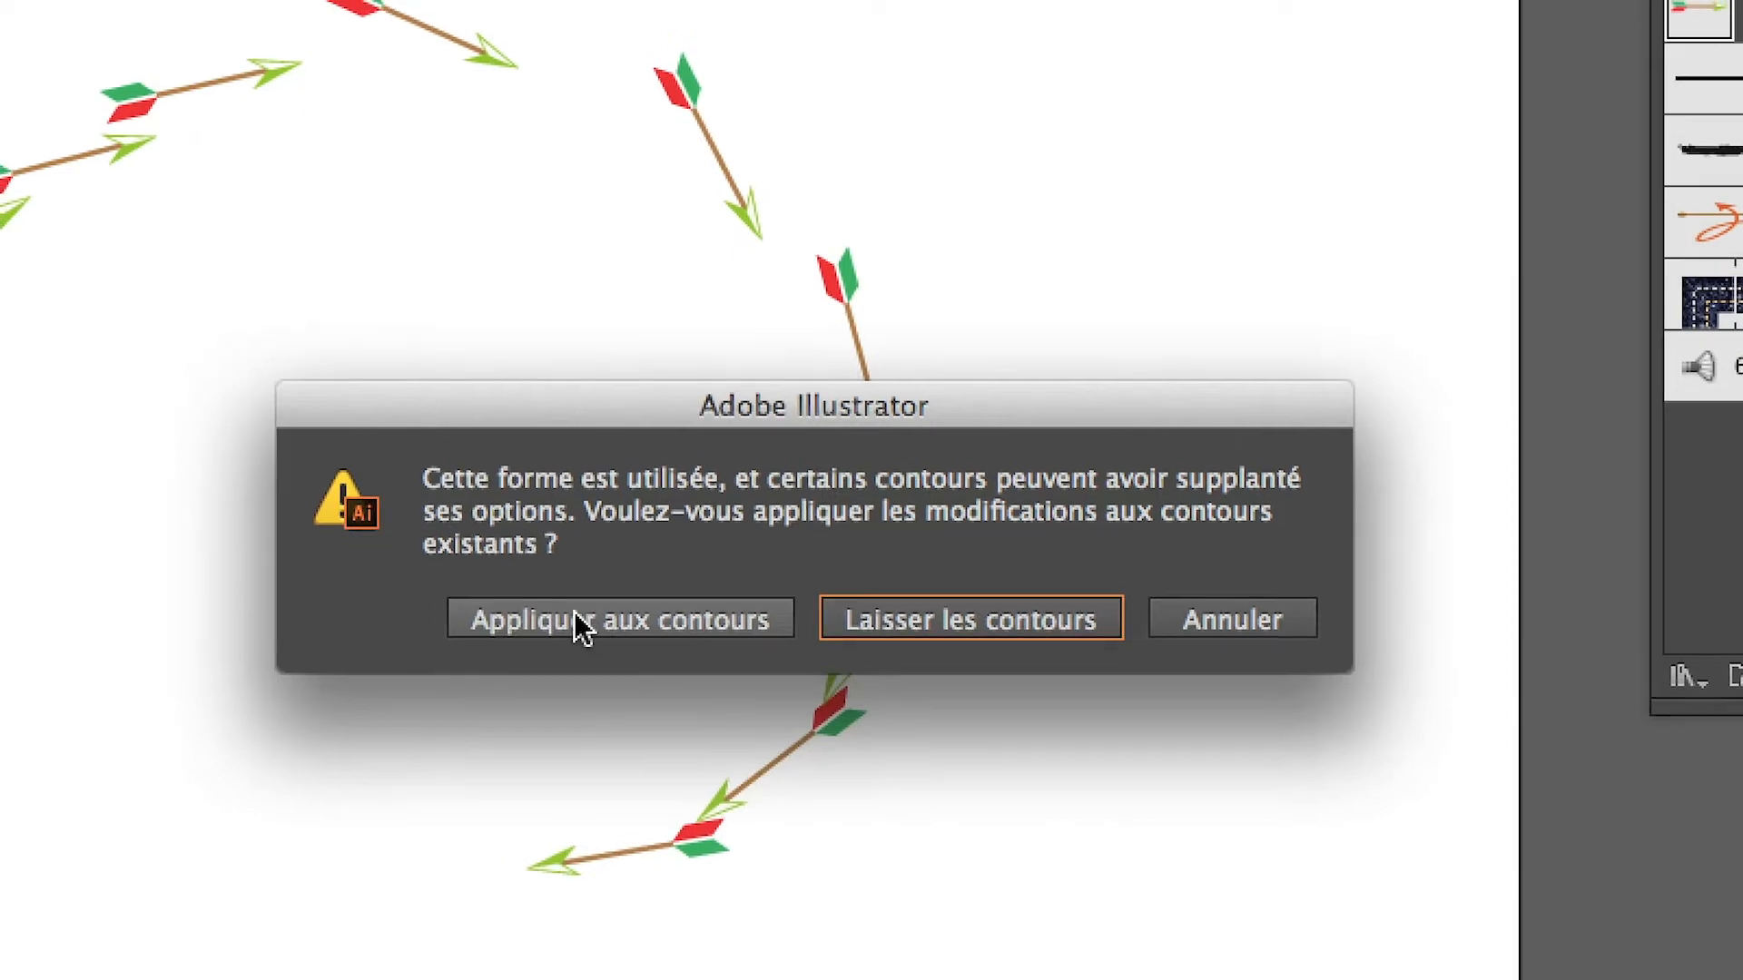
left_click(578, 615)
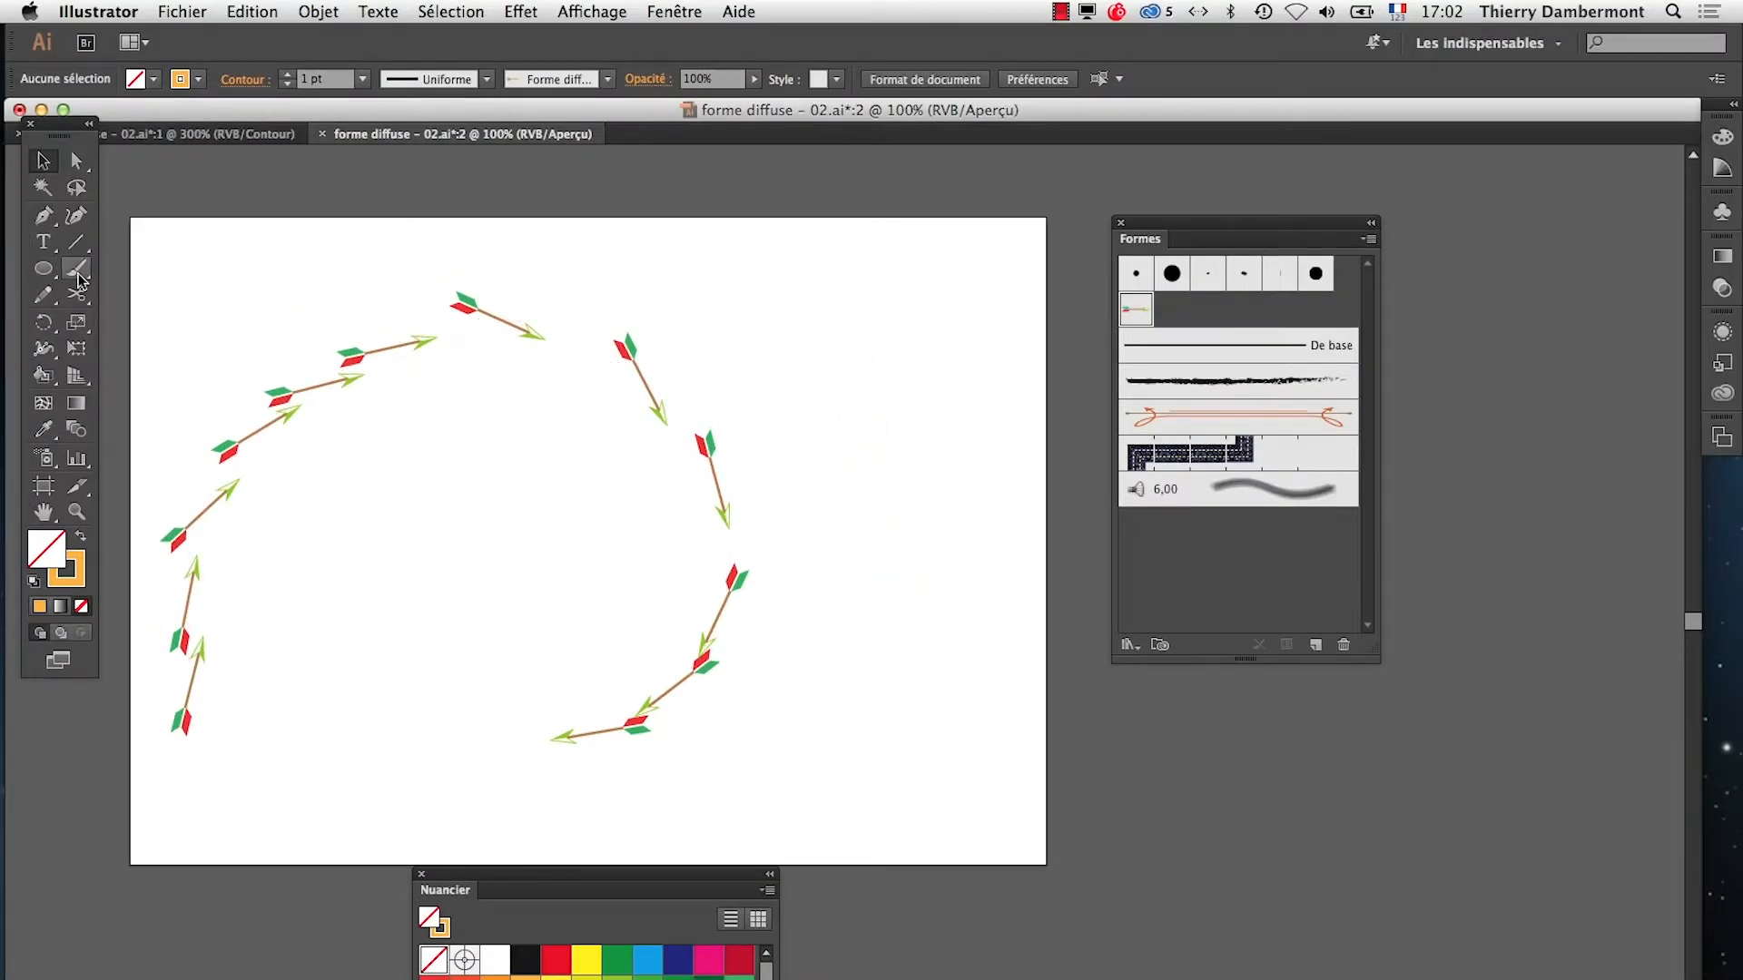
Paint several freehand curves and loops with the arrow brush across the page and display their paths in outline view
left_click_drag(846, 349, 848, 351)
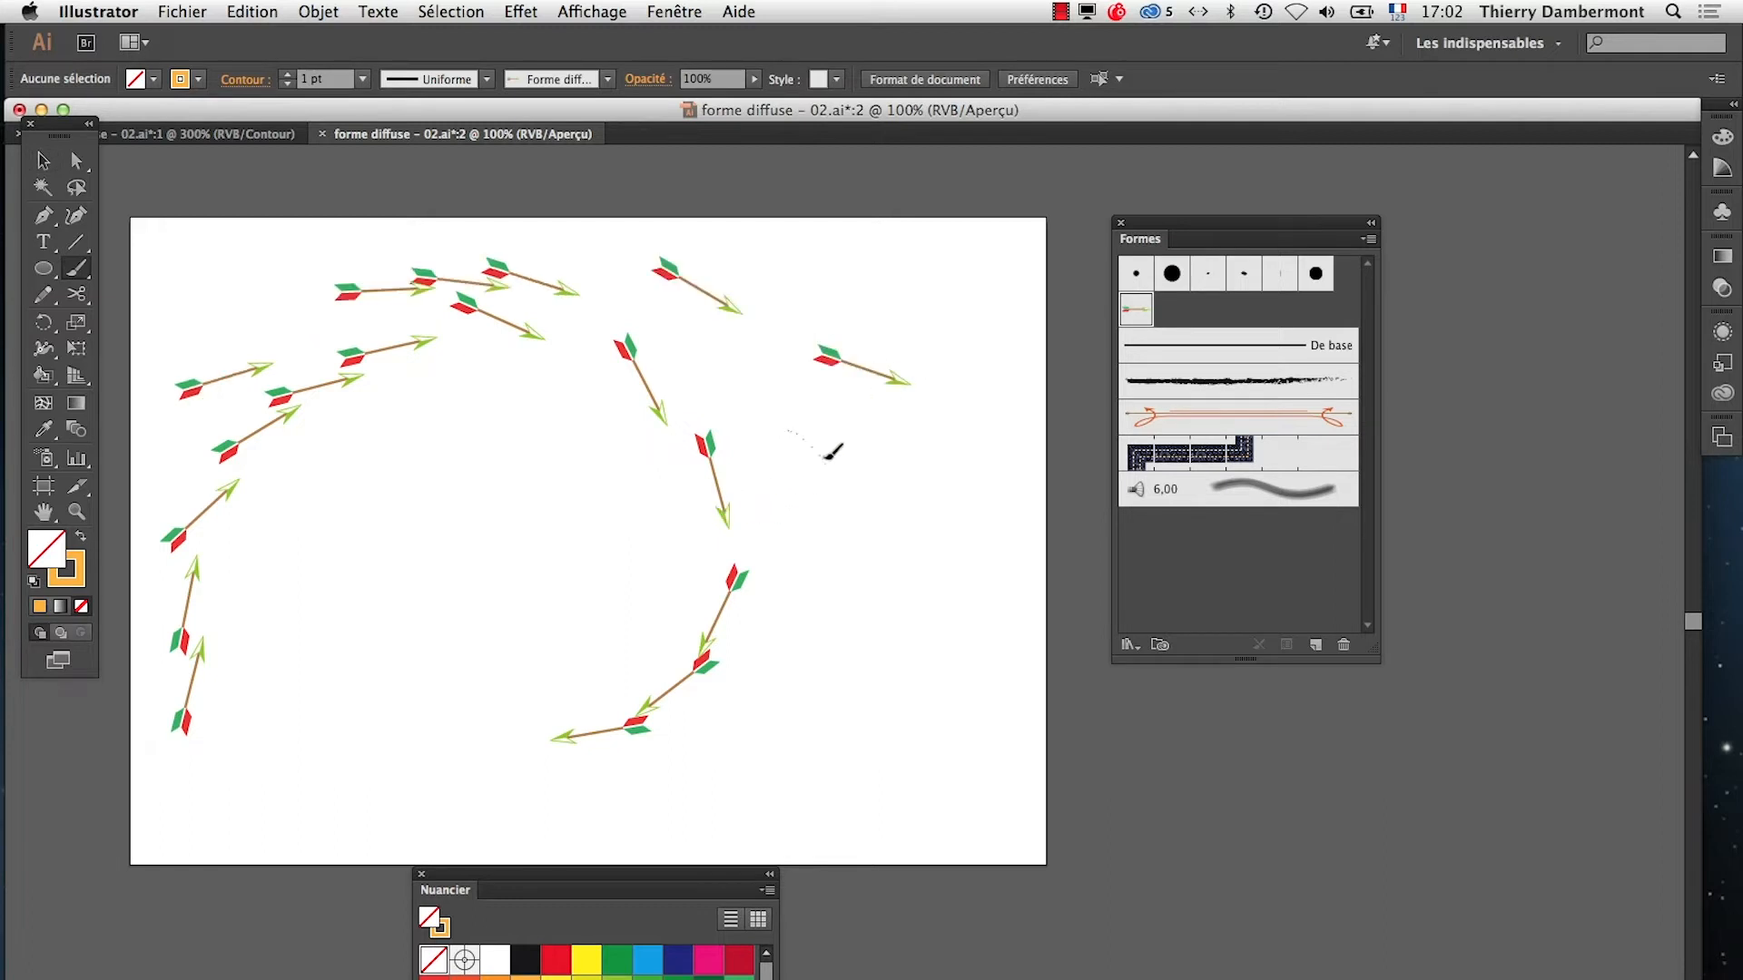
left_click_drag(828, 455, 830, 457)
left_click_drag(846, 524, 835, 616)
left_click_drag(862, 619, 905, 699)
left_click_drag(461, 692, 461, 692)
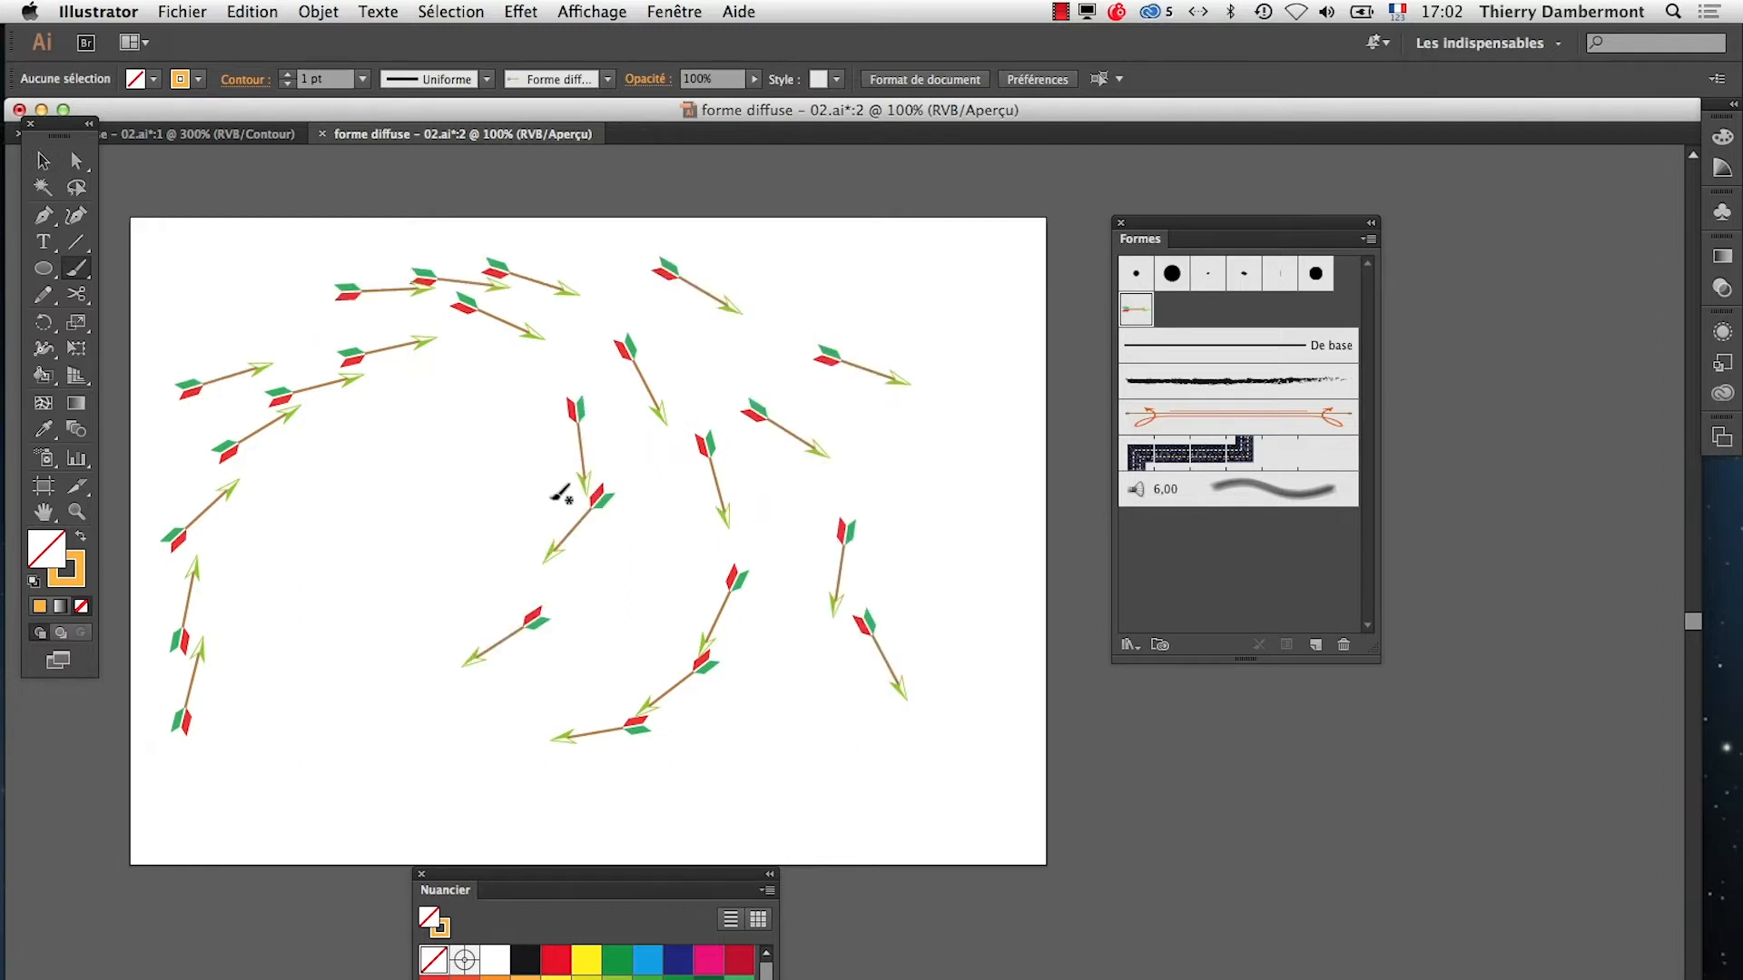
left_click_drag(409, 477, 406, 473)
left_click_drag(324, 565, 391, 737)
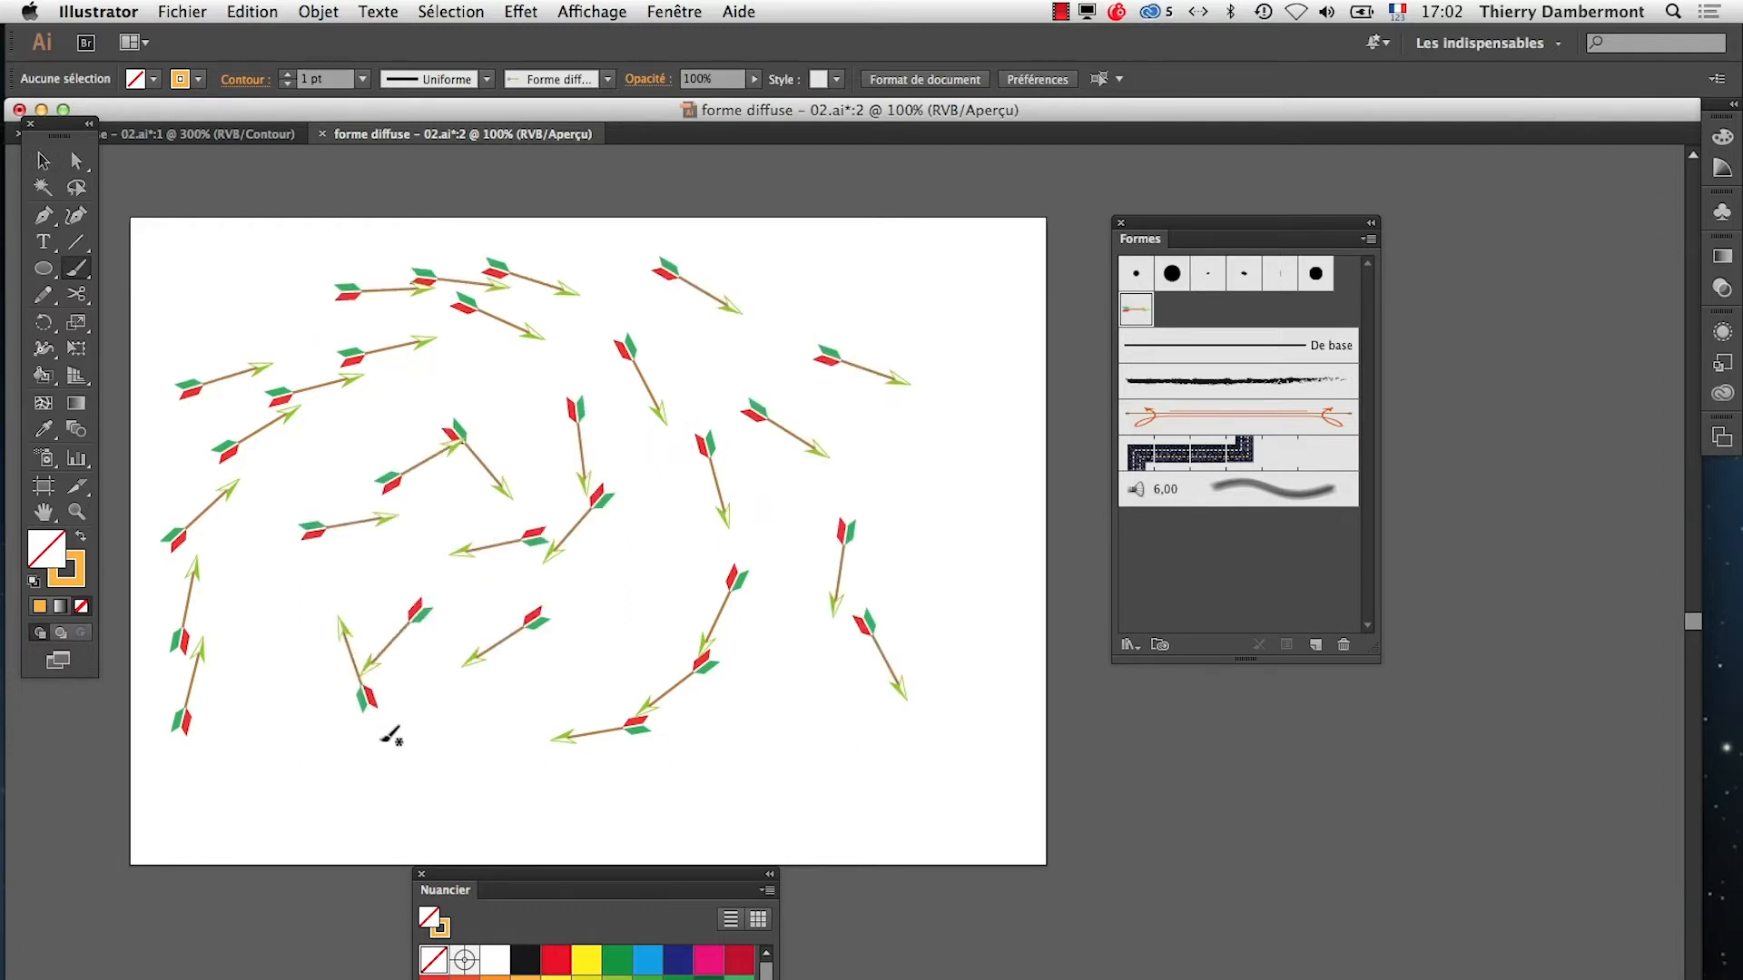
left_click_drag(263, 470, 263, 469)
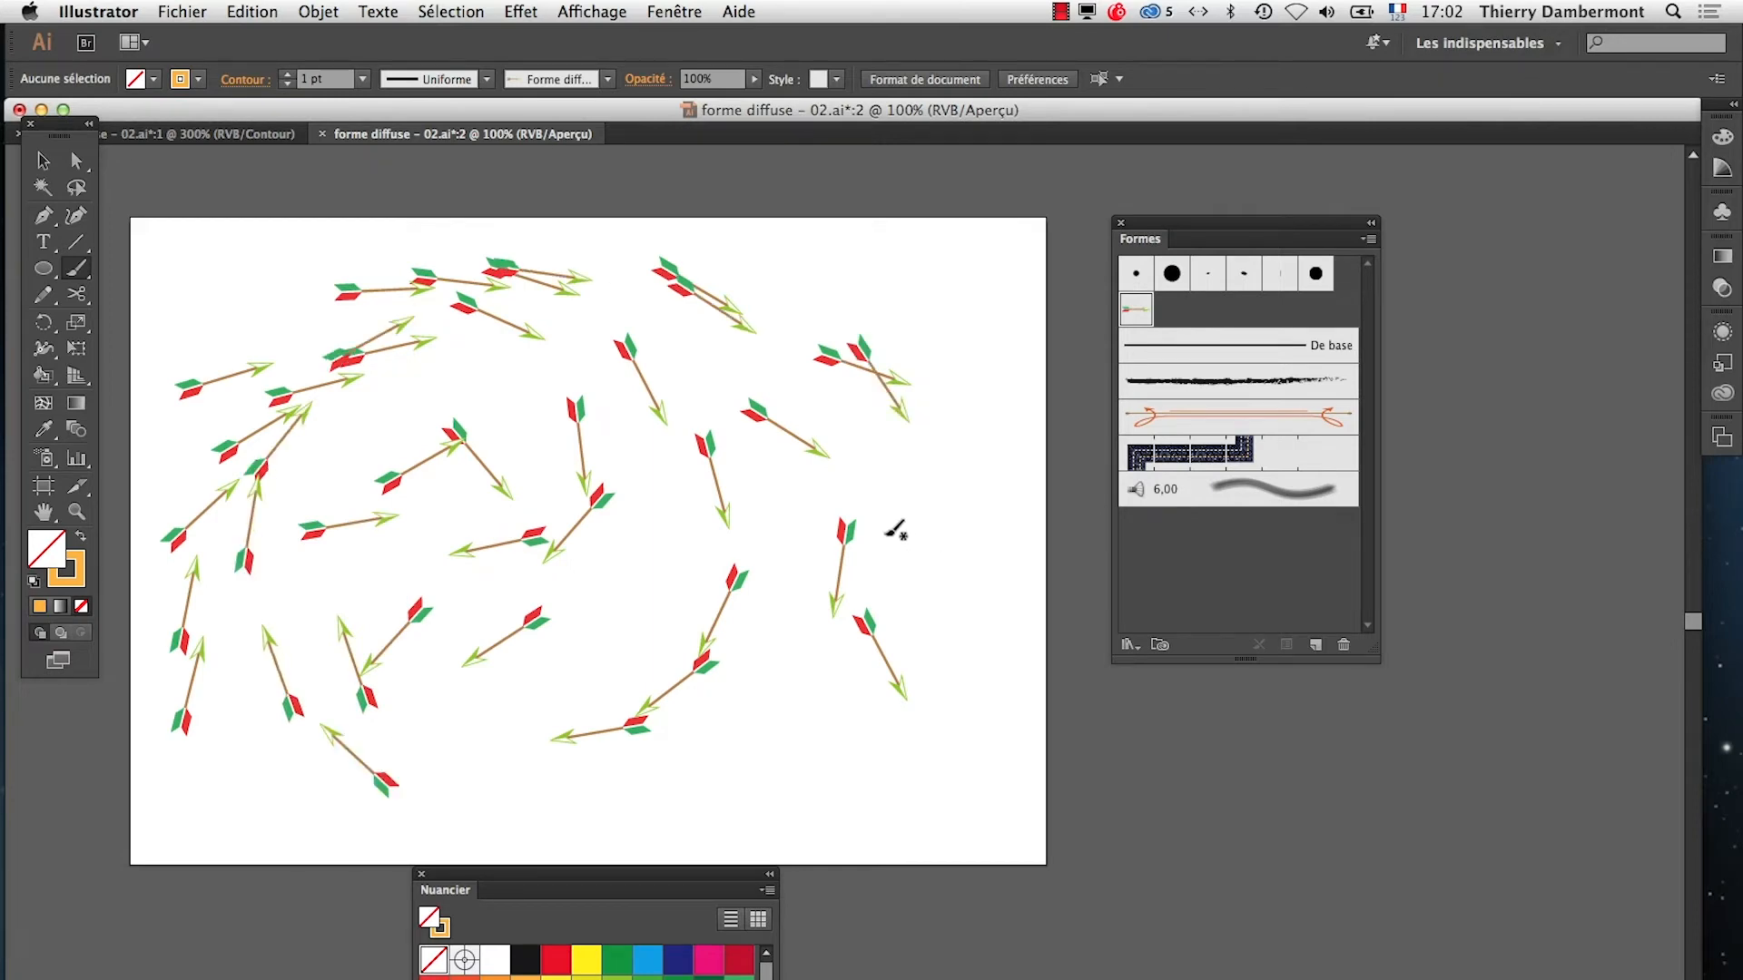
left_click(620, 10)
left_click(622, 32)
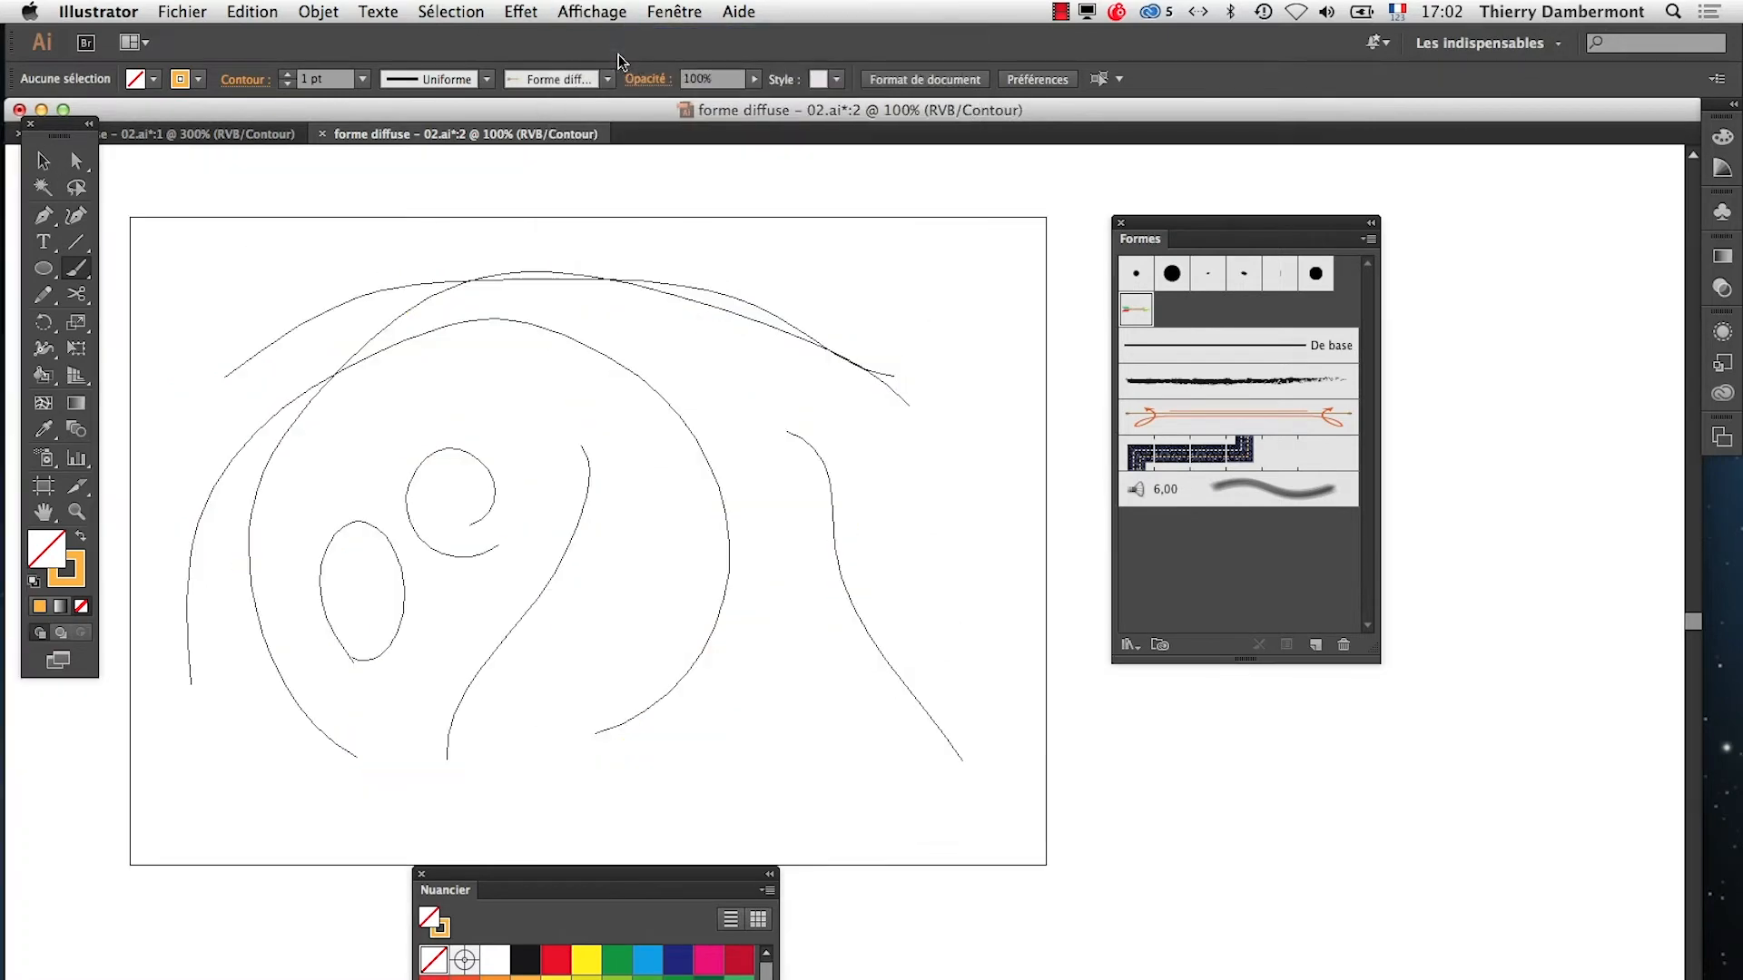
Return the artwork from outline to preview display and save the document as a new version named forme diffuse - 03.ai
left_click(599, 11)
left_click(622, 32)
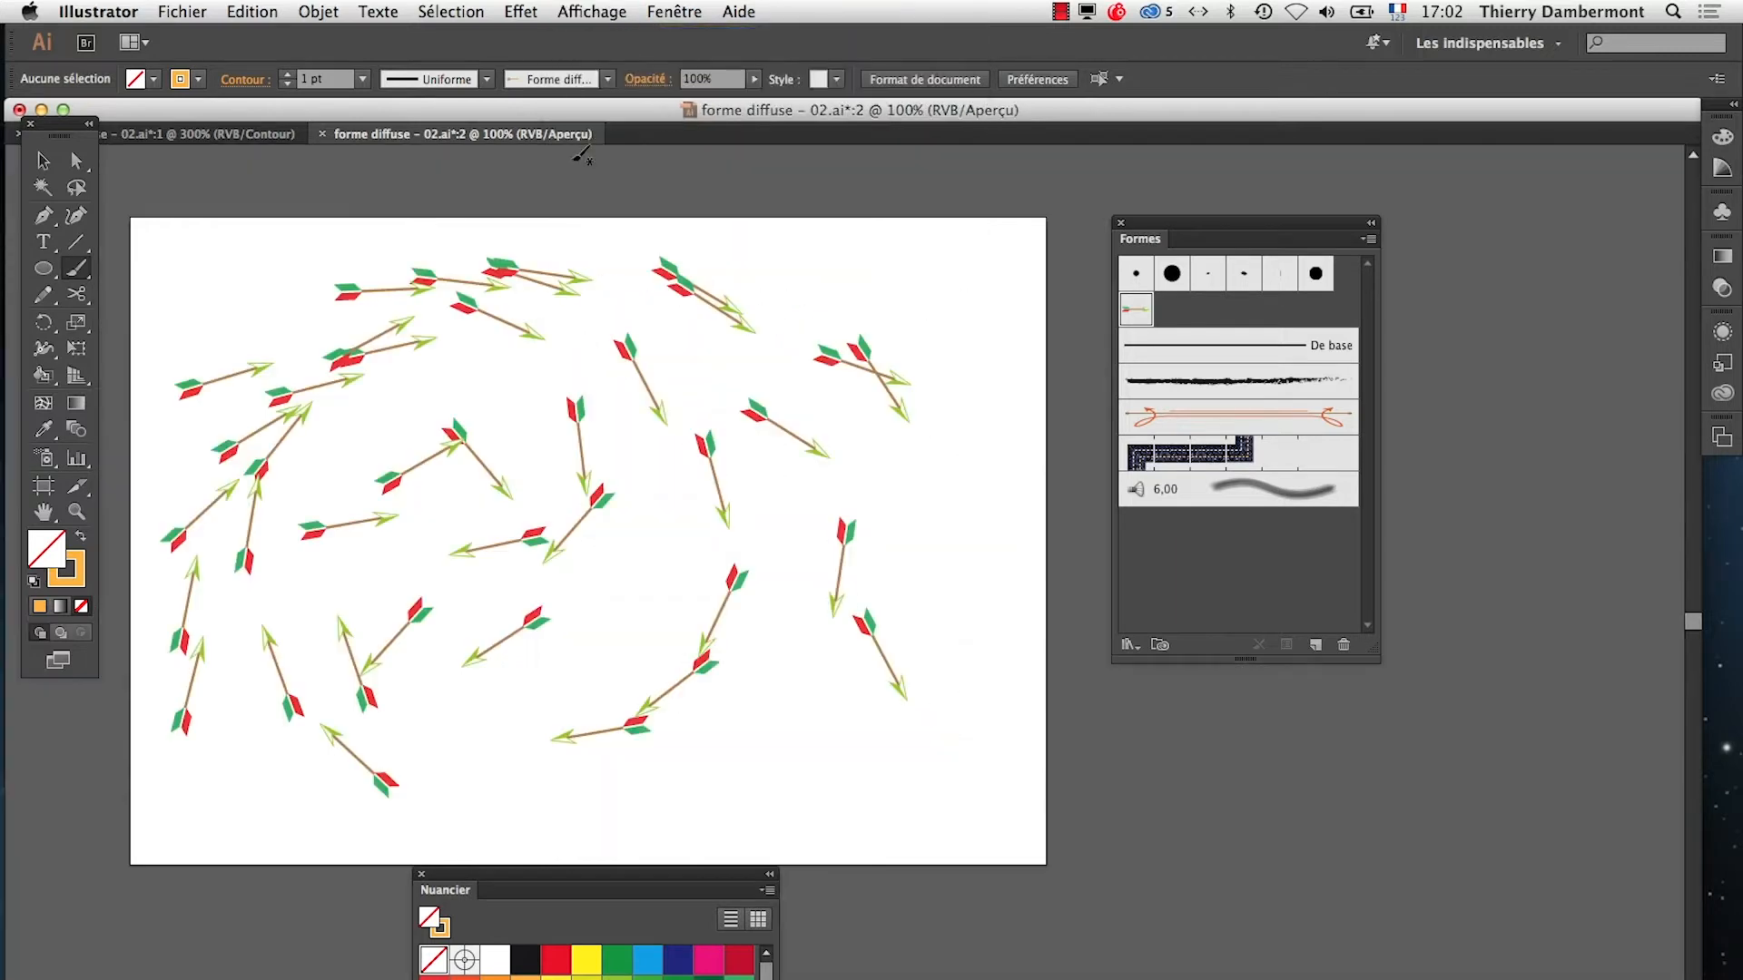
left_click(173, 10)
left_click(240, 202)
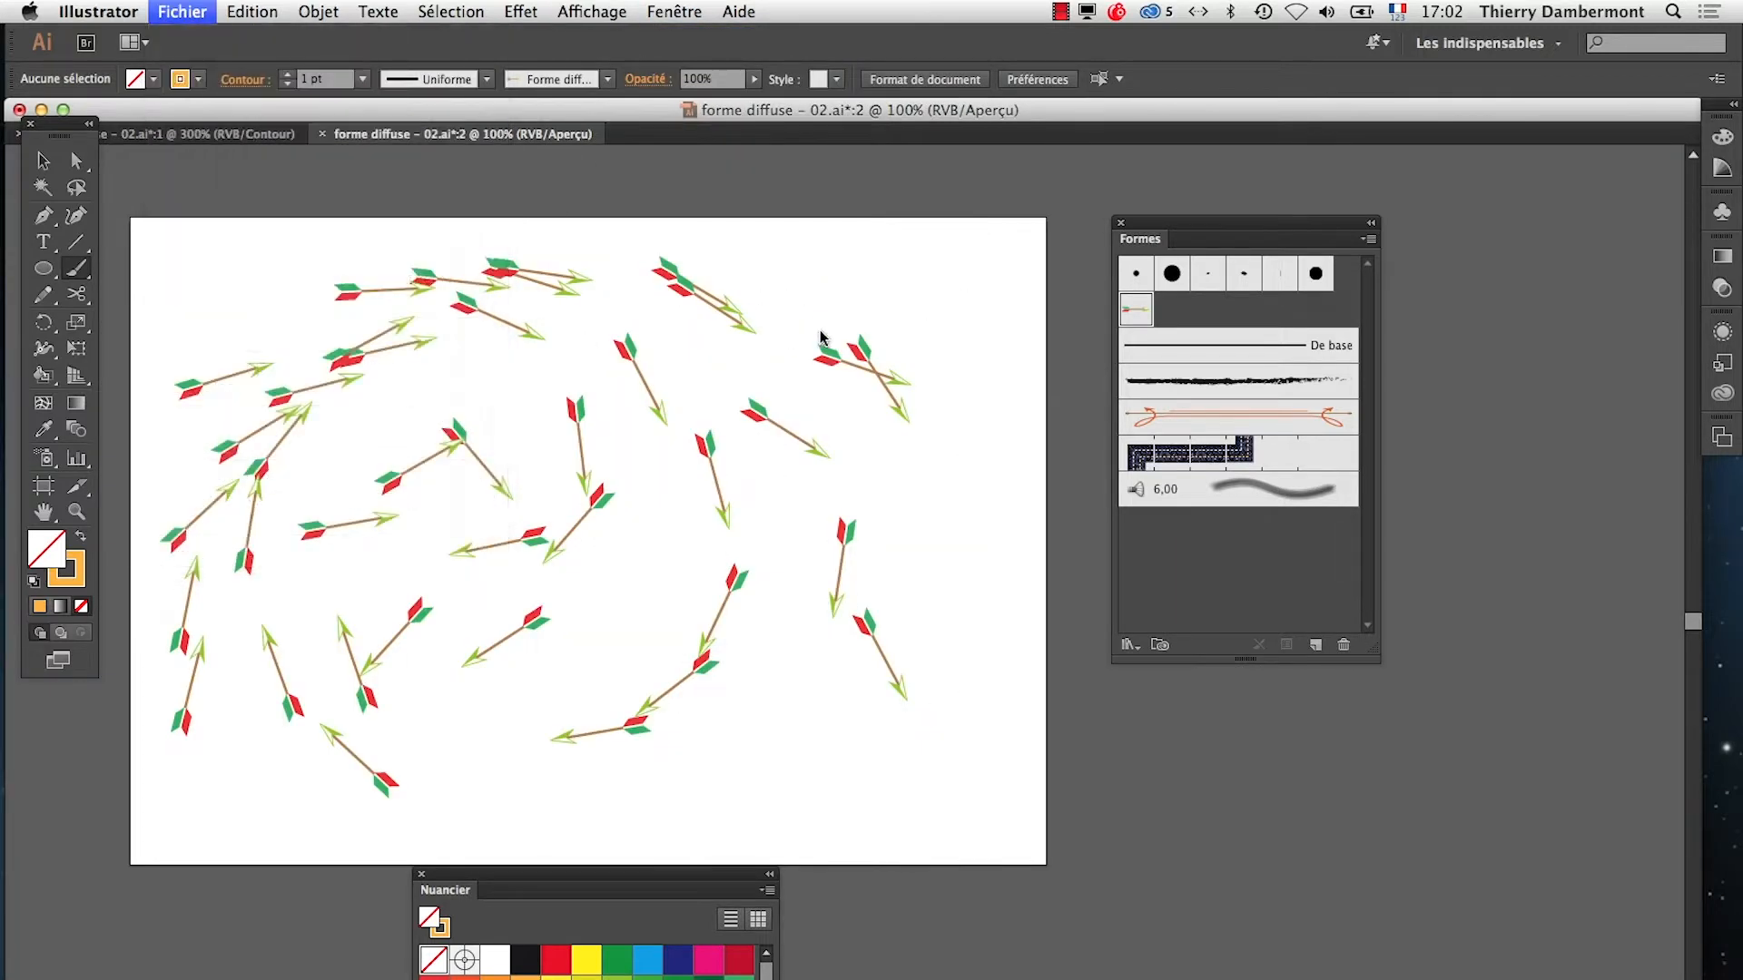
left_click(914, 184)
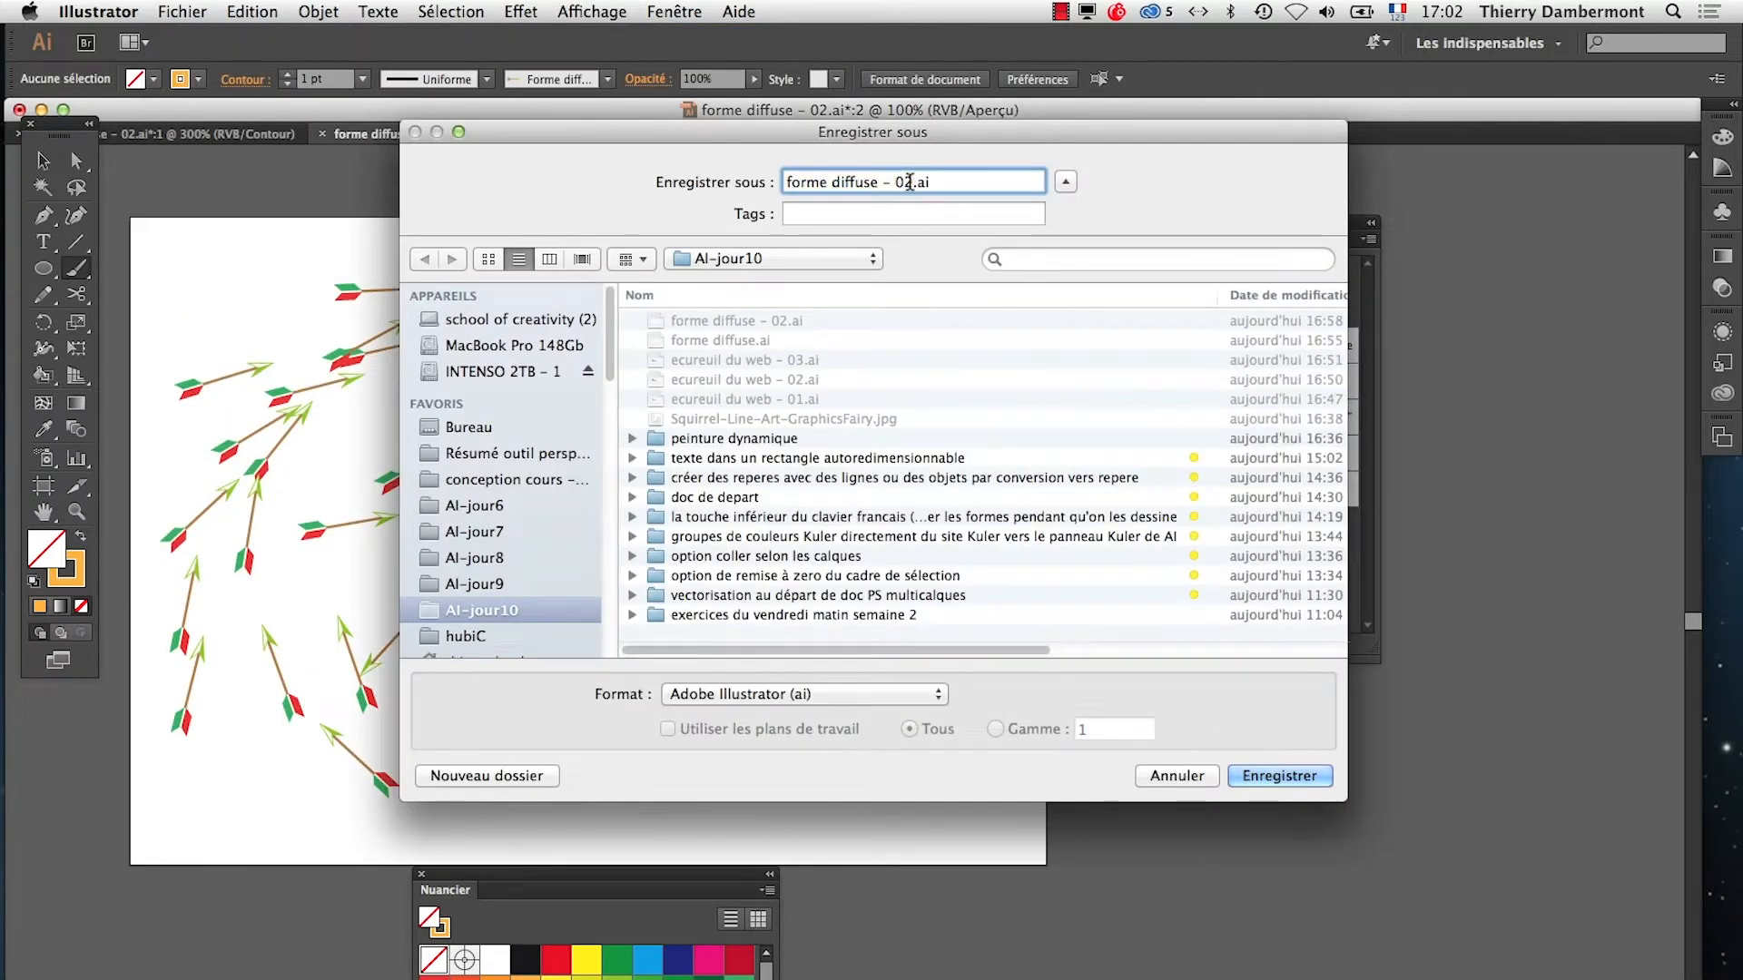
key("BackSpace")
type("3")
left_click(1310, 778)
left_click(1250, 836)
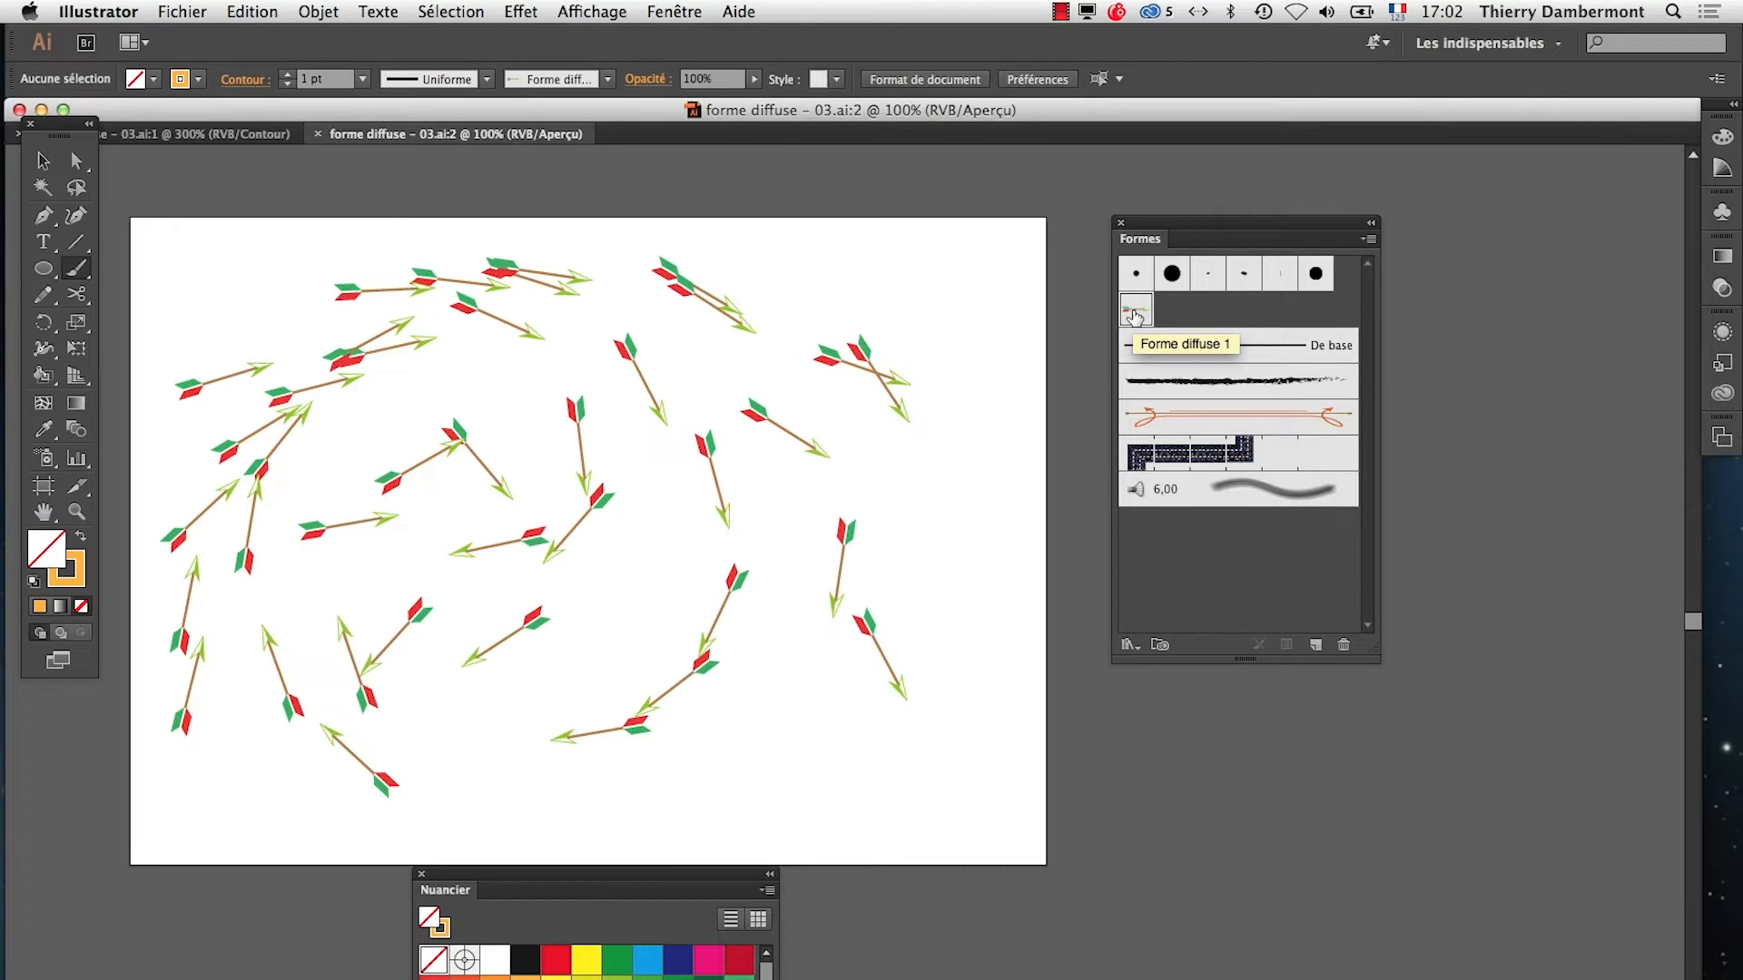
Make the stroke the active colour and set it to the purple swatch for the arrow strokes
left_click_drag(72, 131, 222, 196)
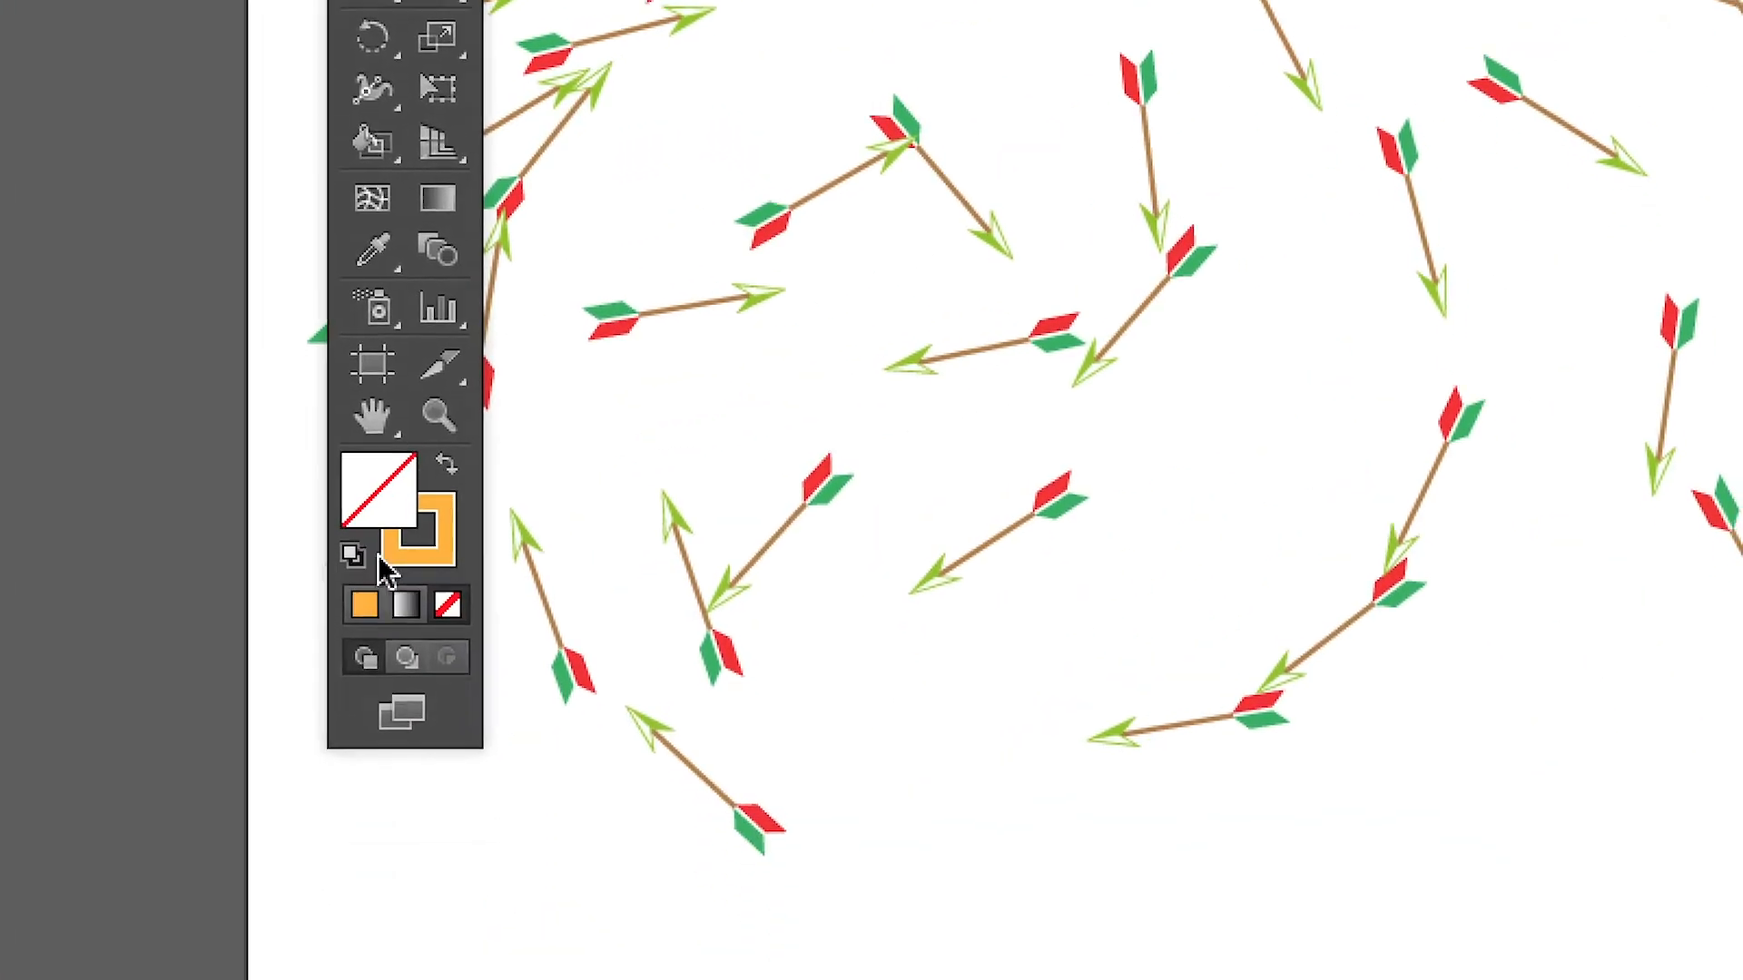
left_click(427, 553)
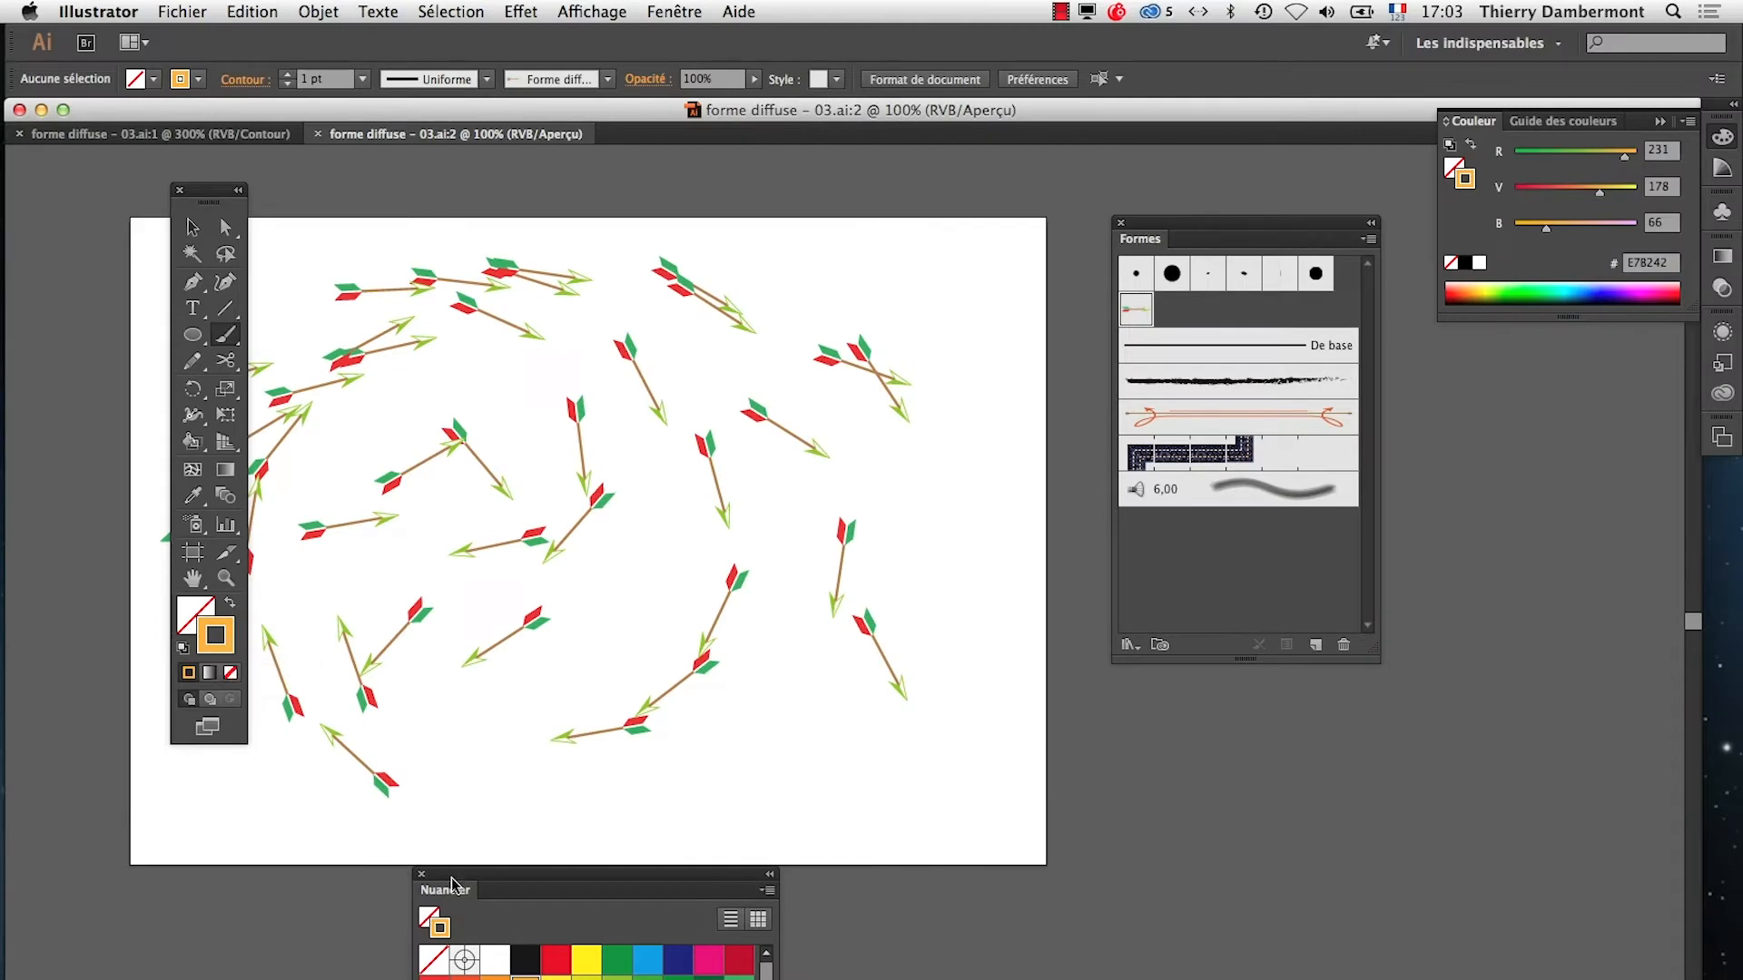
left_click_drag(454, 885, 608, 461)
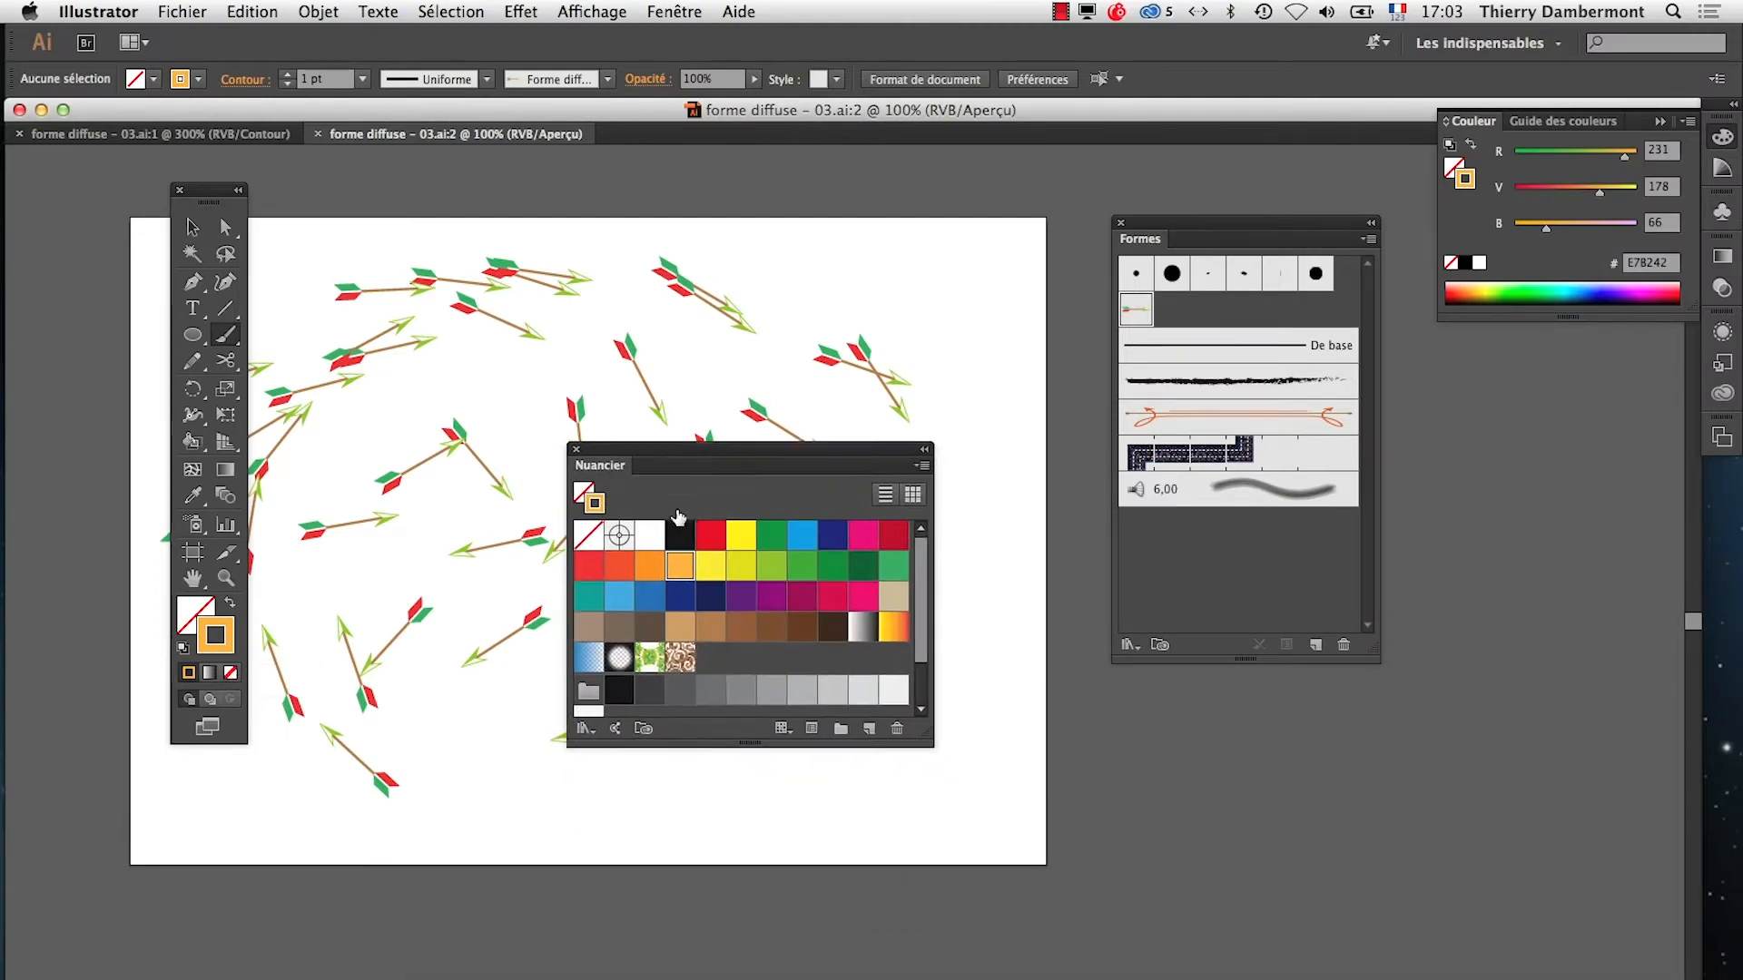
left_click(741, 601)
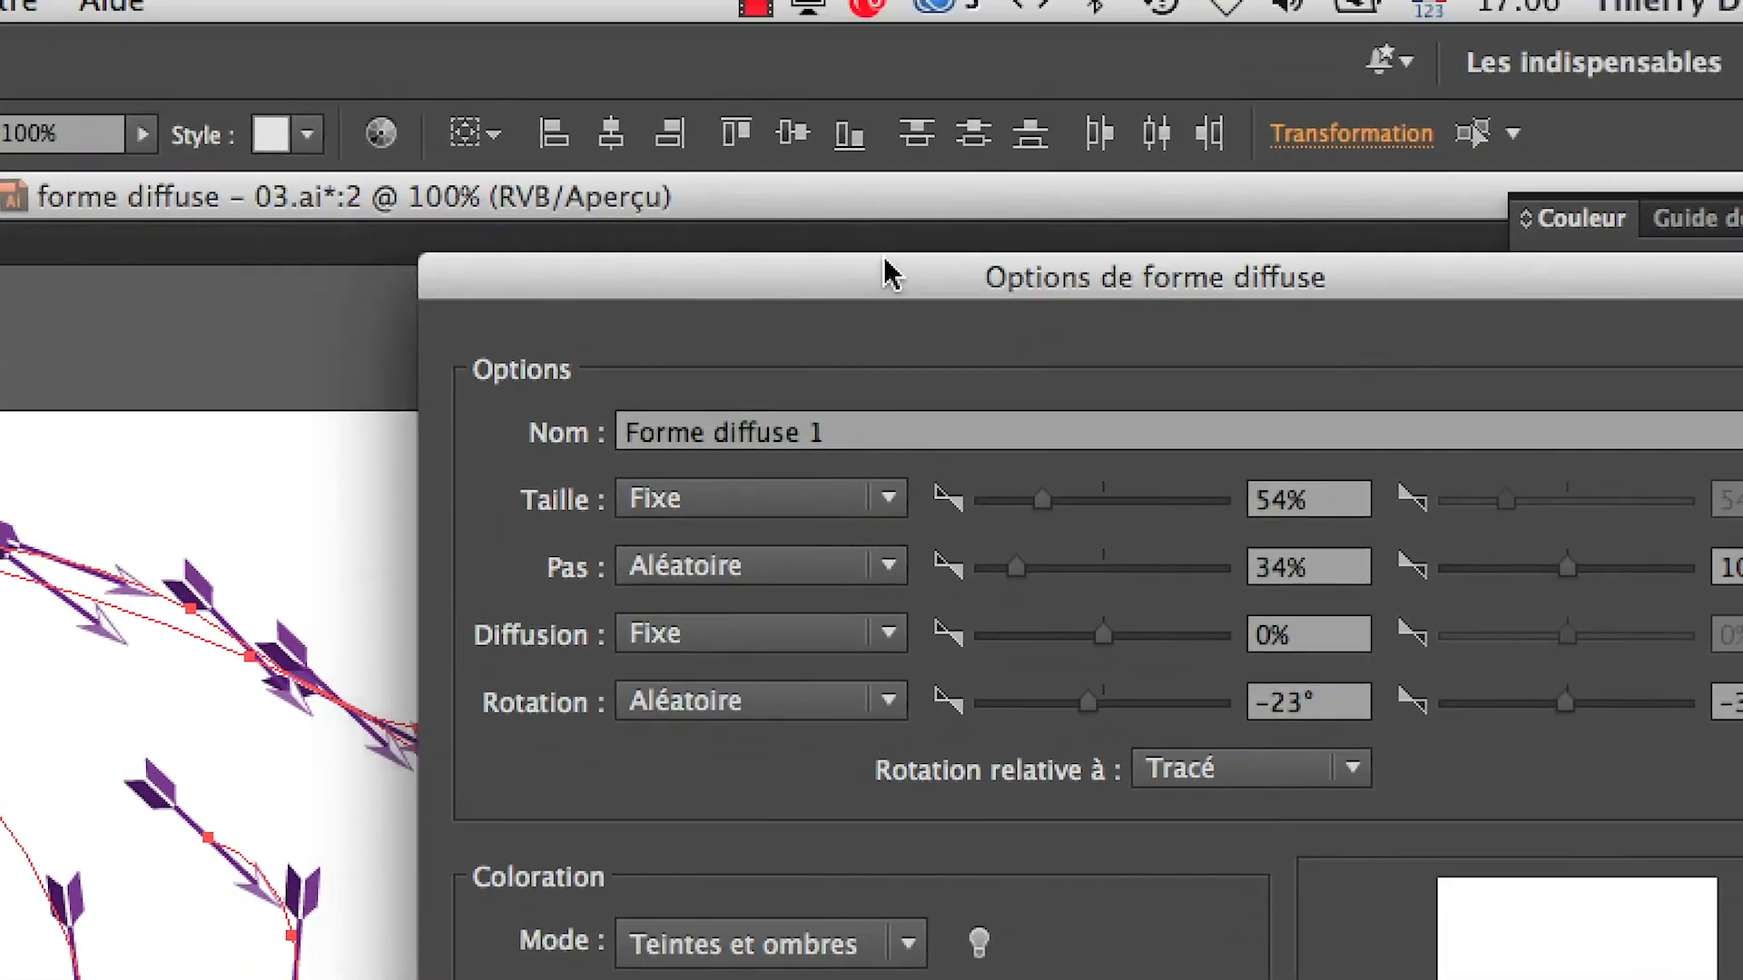
Set the arrow brush's colouring mode to Sans to preview the strokes in the original arrow colours
left_click_drag(918, 227, 1247, 744)
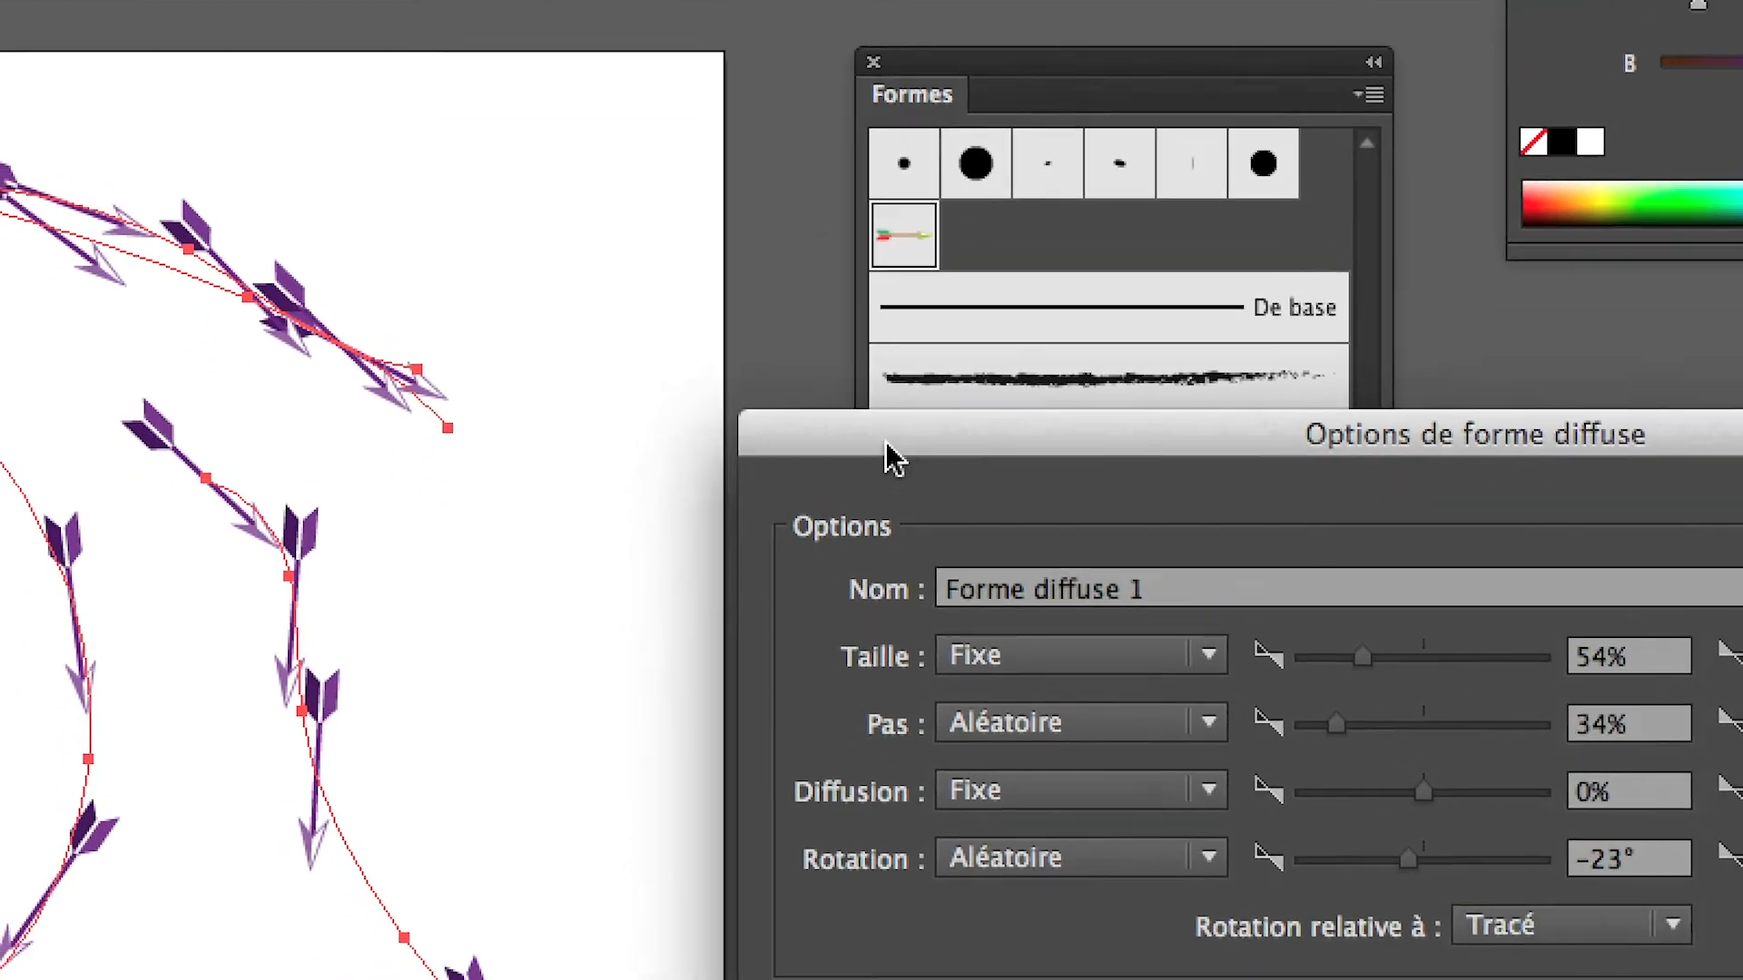
left_click_drag(888, 545, 548, 67)
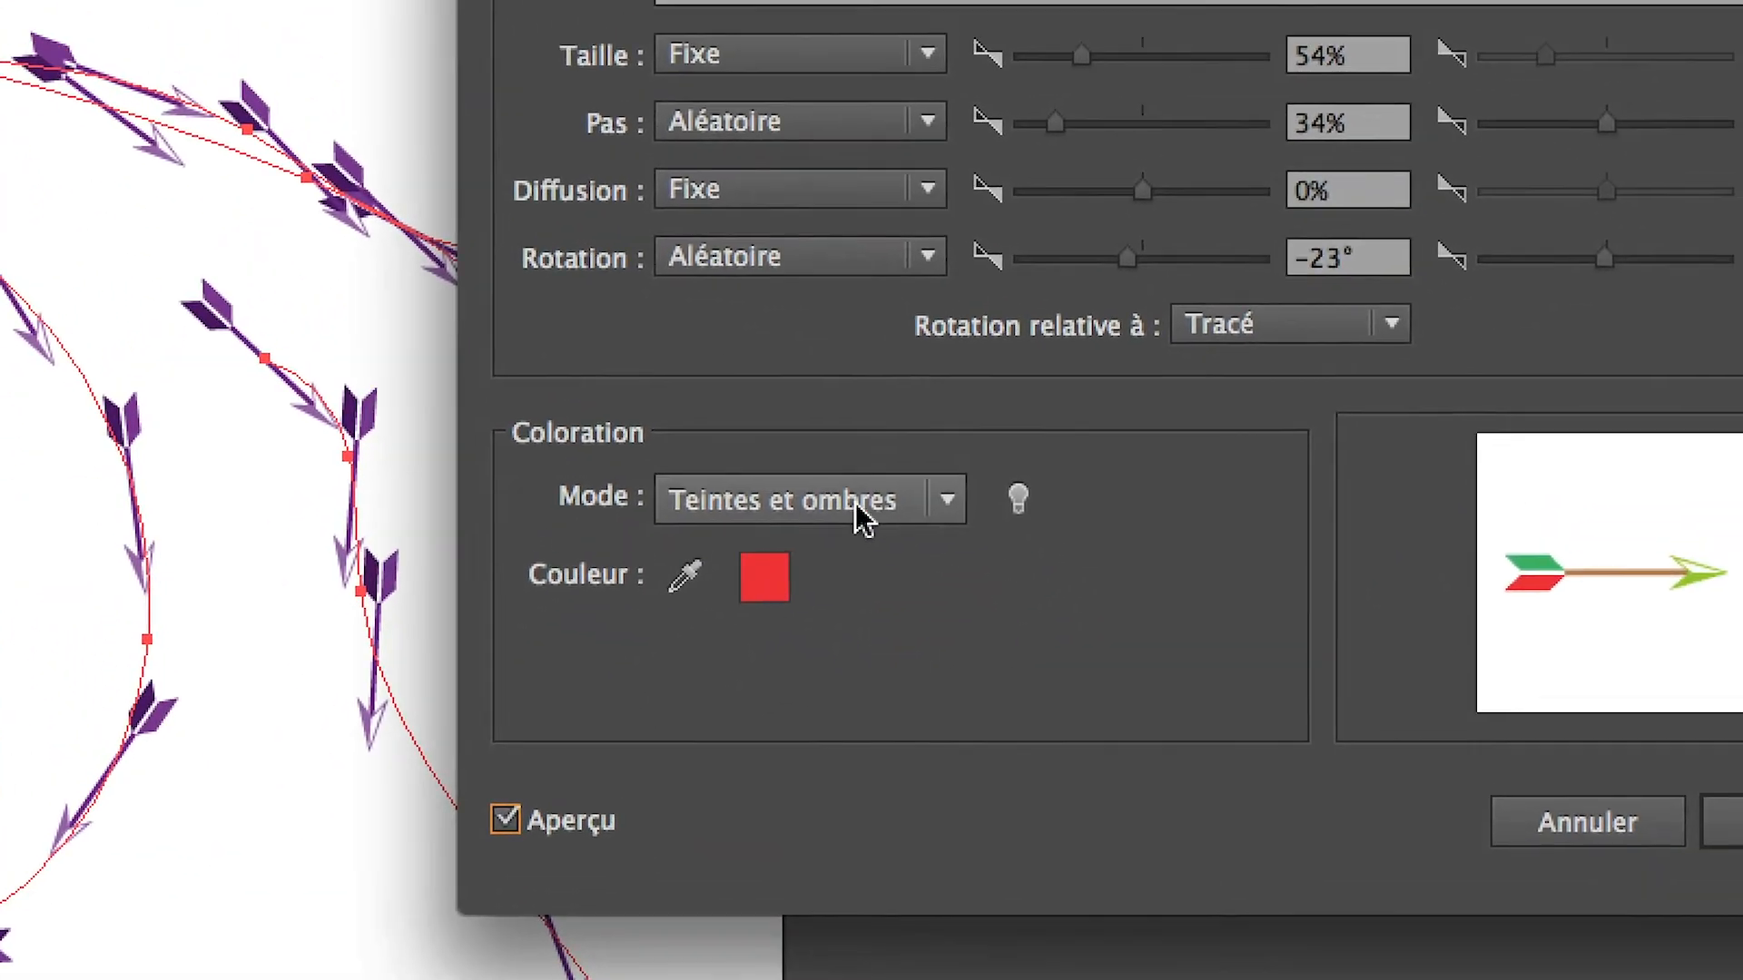
left_click(908, 427)
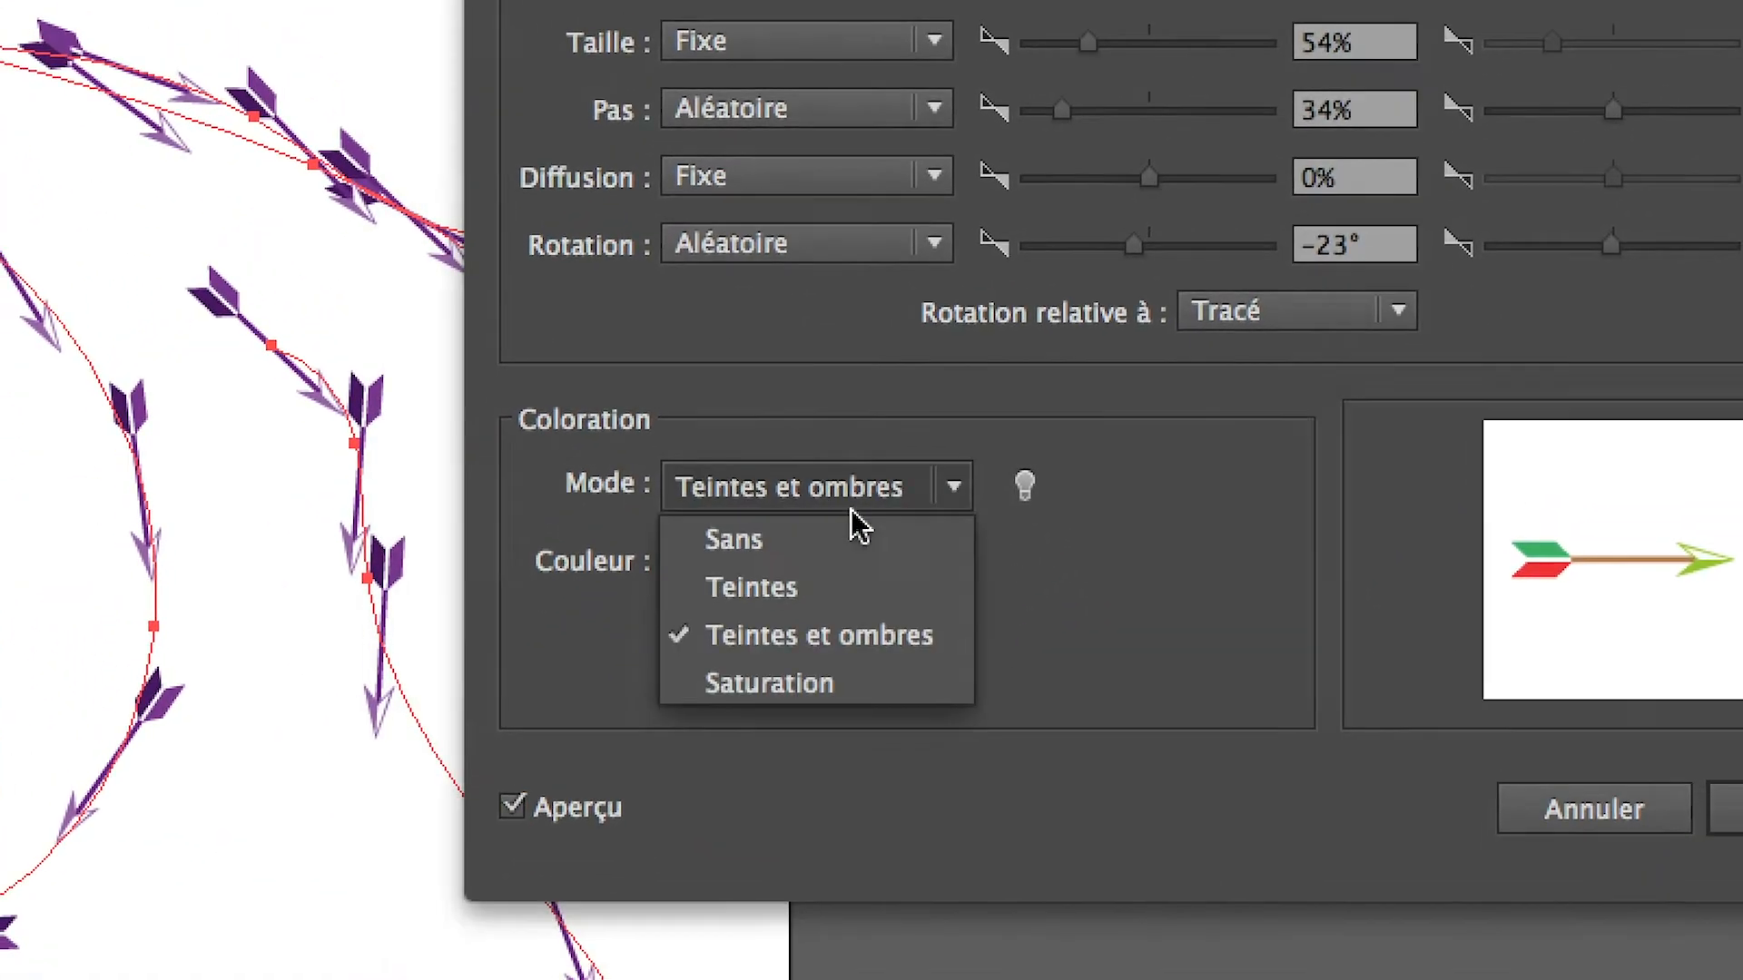
left_click(902, 476)
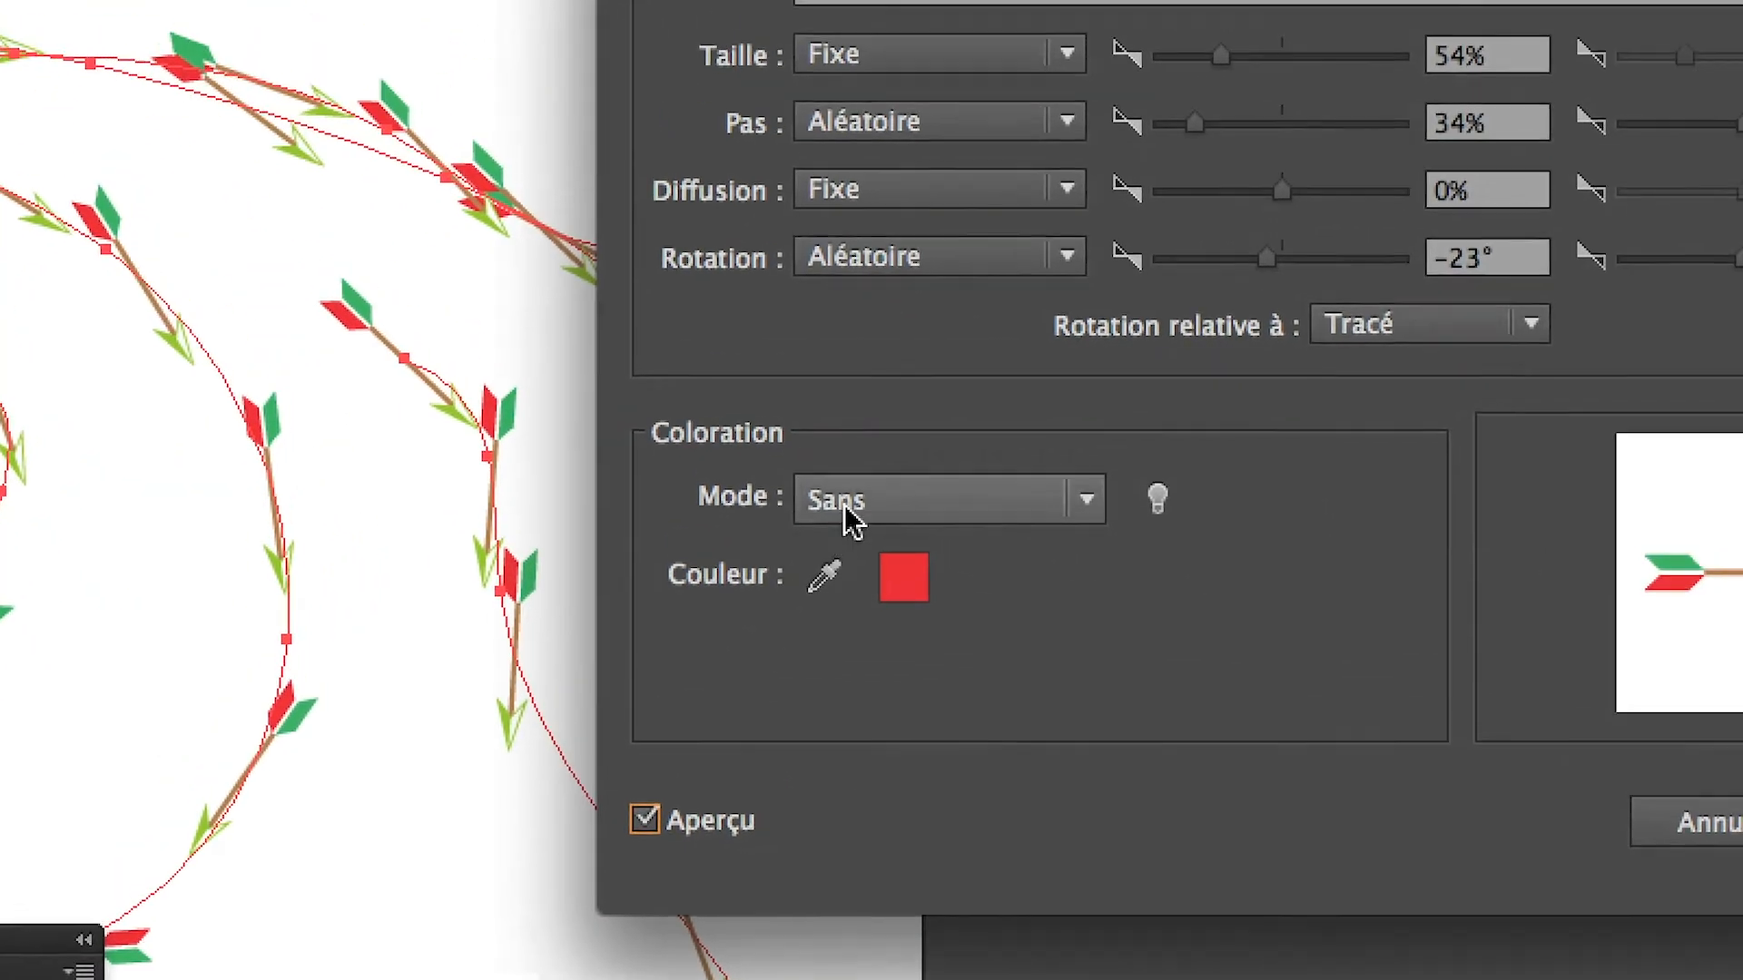
Try the Teintes colouring mode for the arrow brush and refresh its preview on the strokes
left_click(935, 409)
left_click(848, 572)
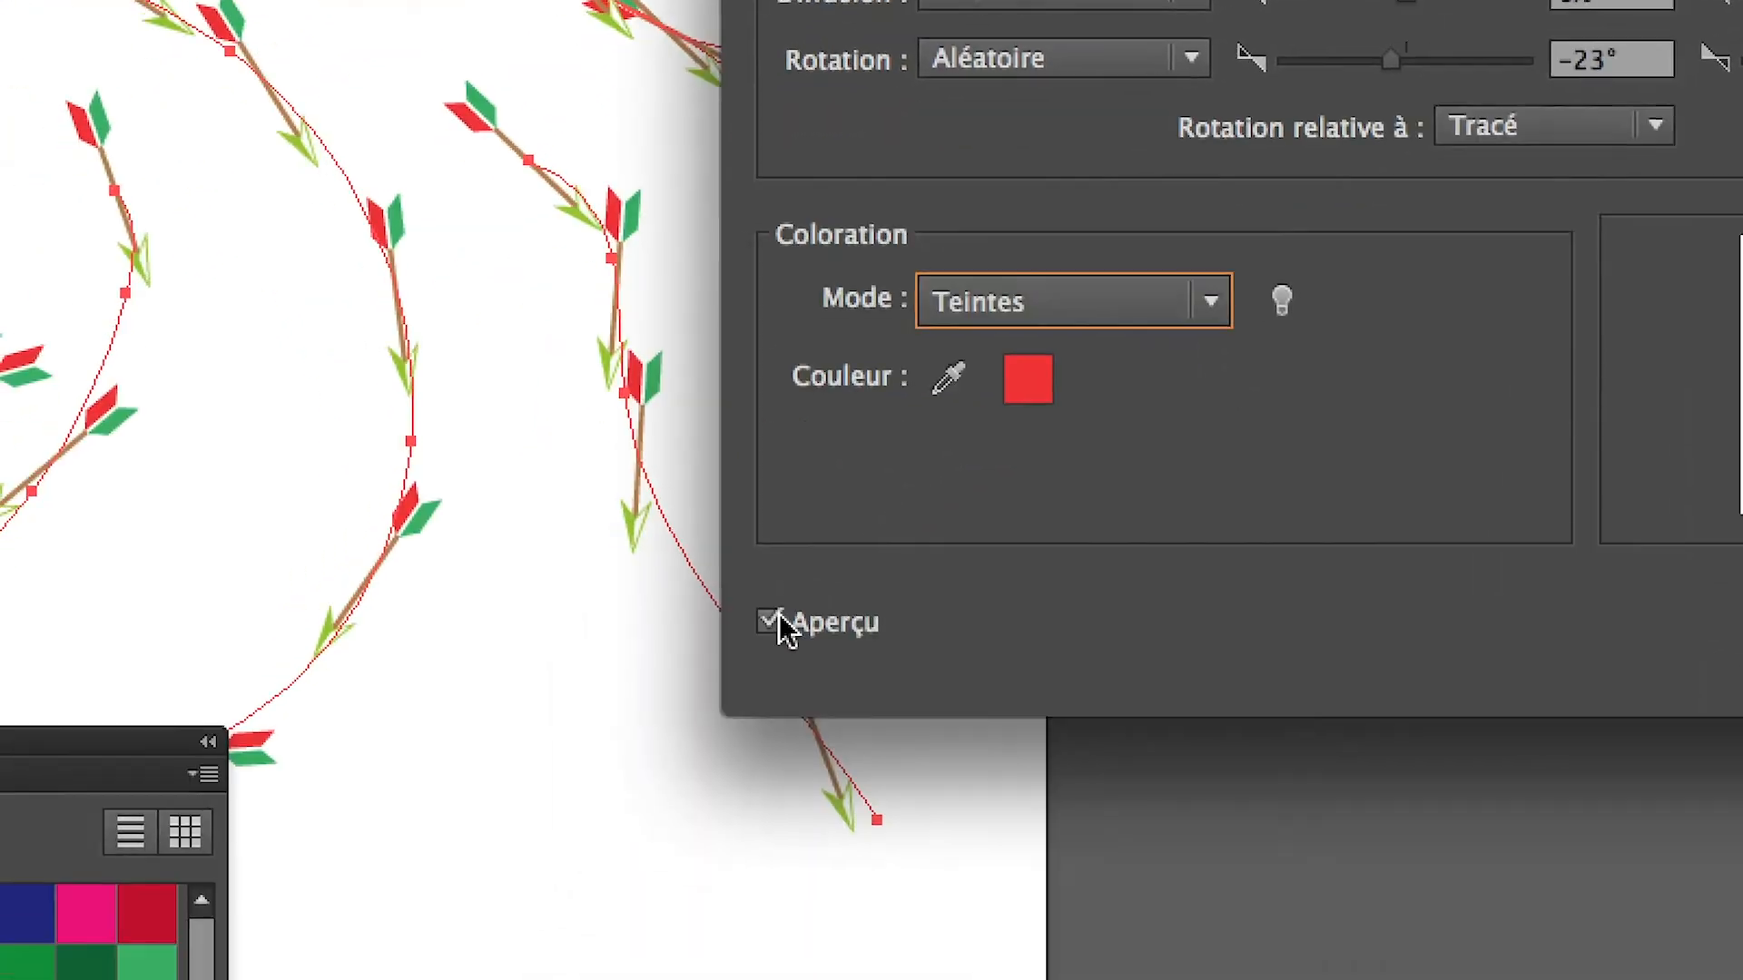
left_click(648, 791)
left_click(648, 792)
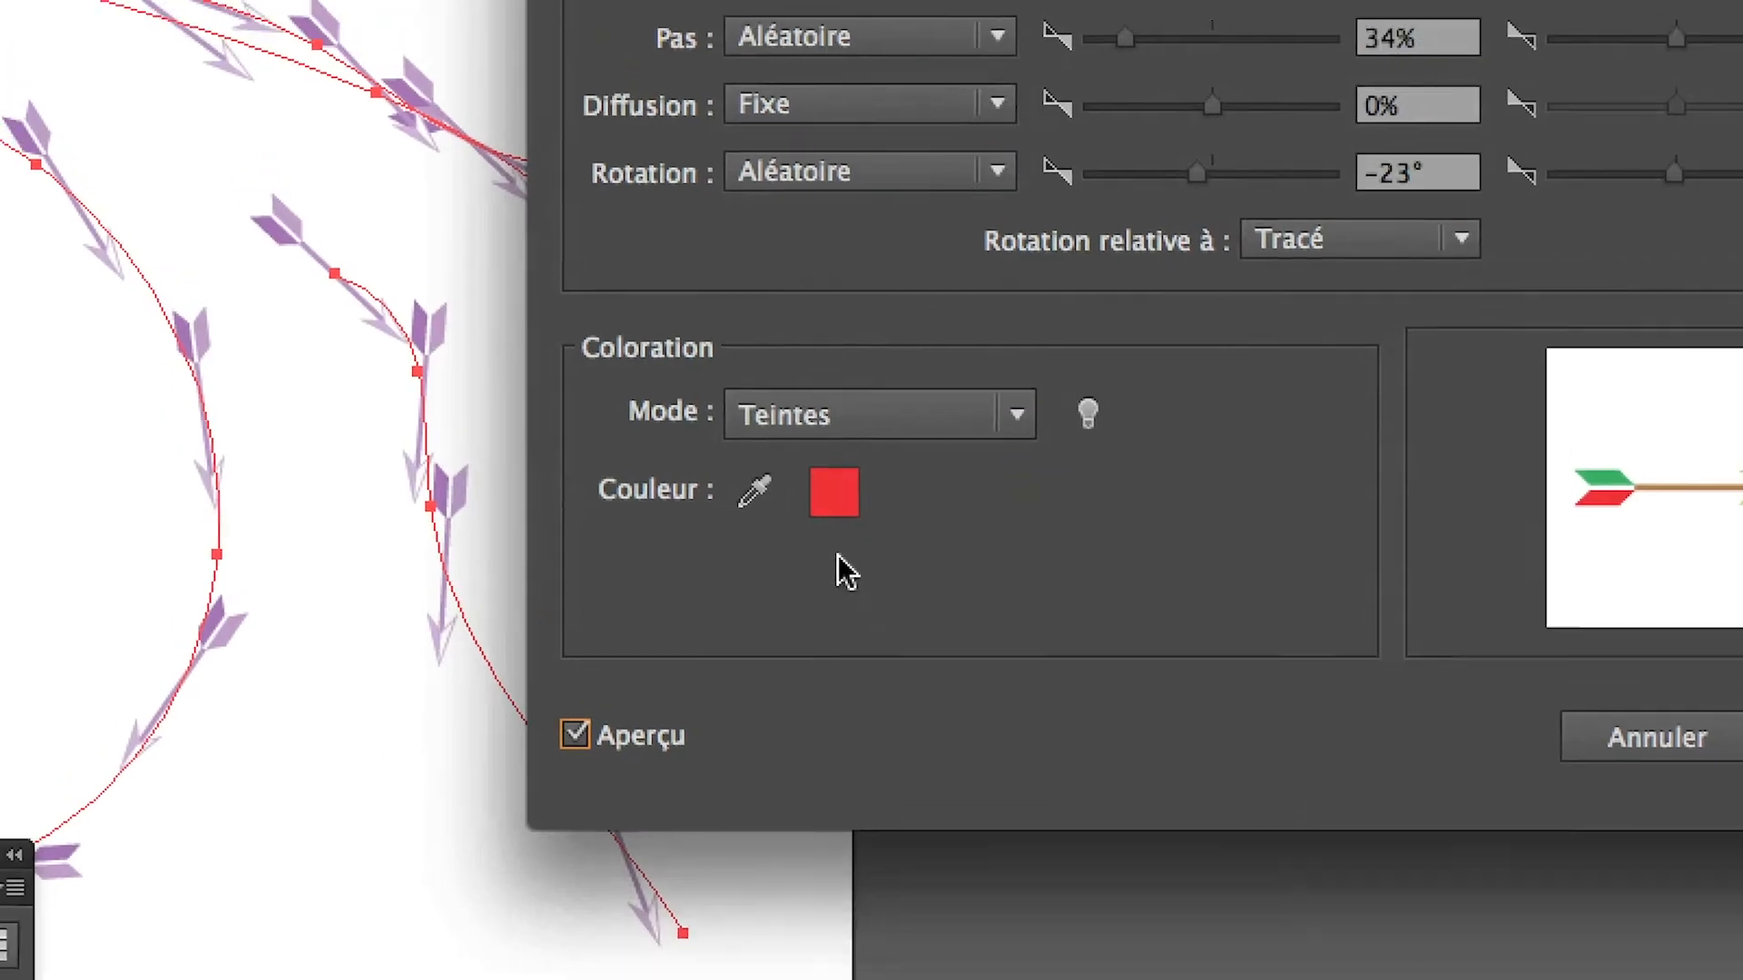
Try the Teintes et ombres colouring mode for the arrow brush and refresh the preview on the strokes
left_click(799, 415)
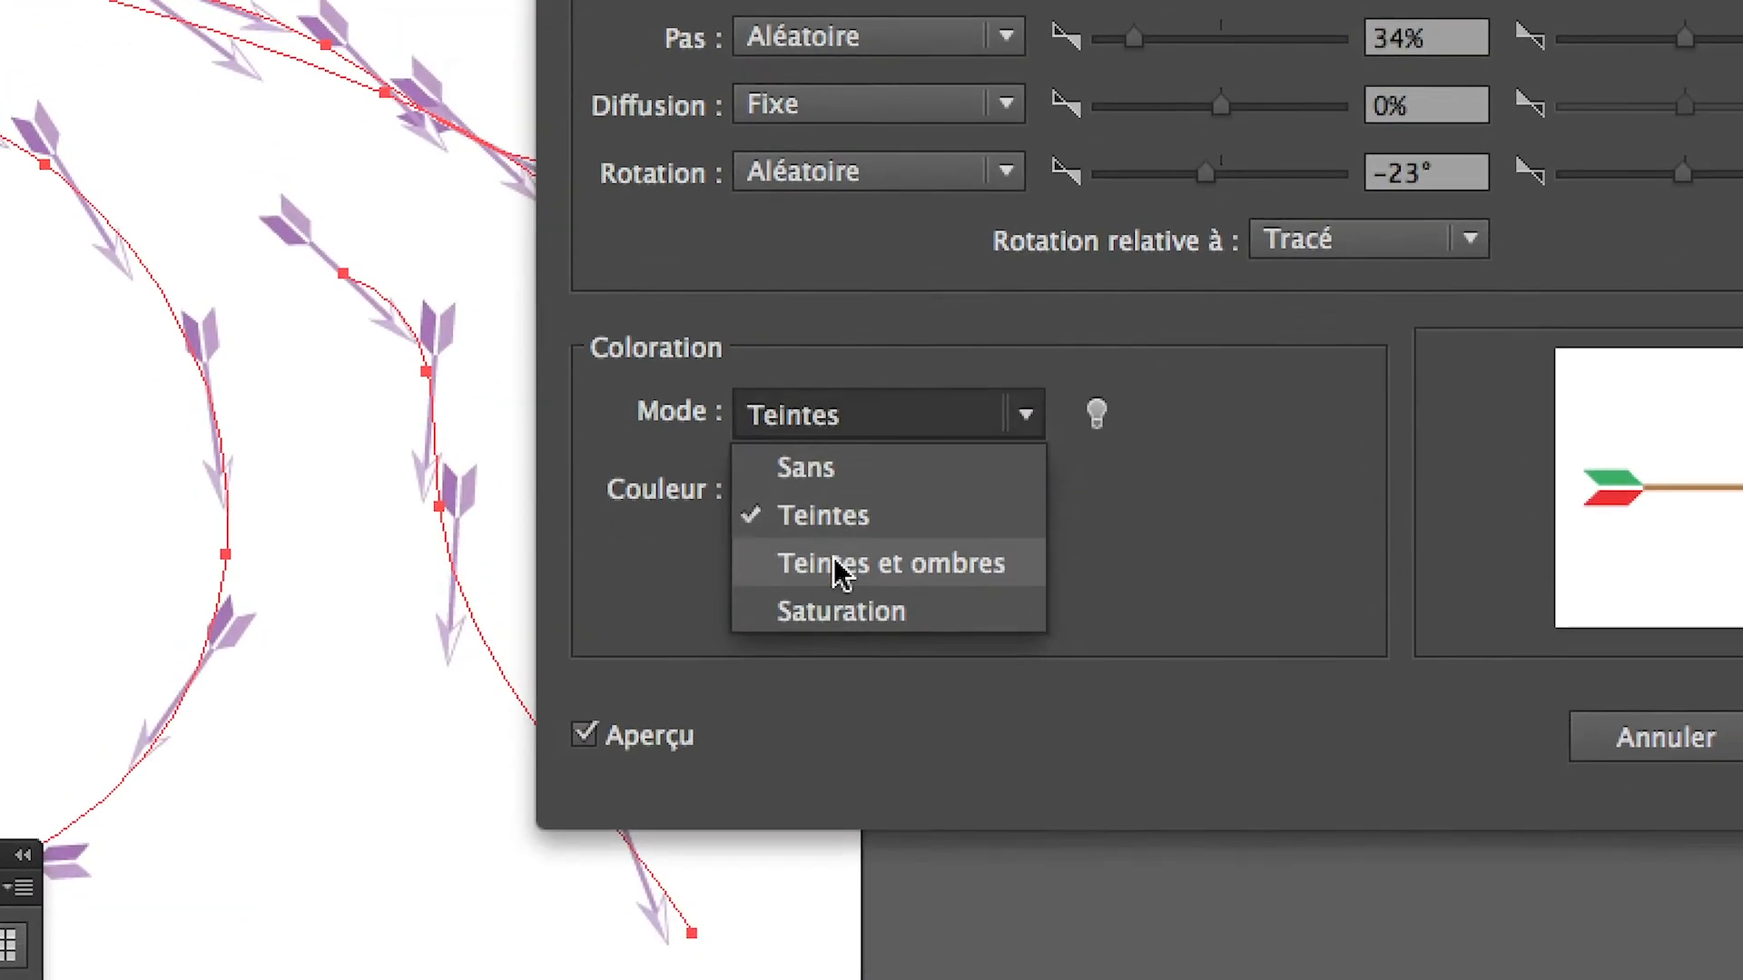
left_click(813, 571)
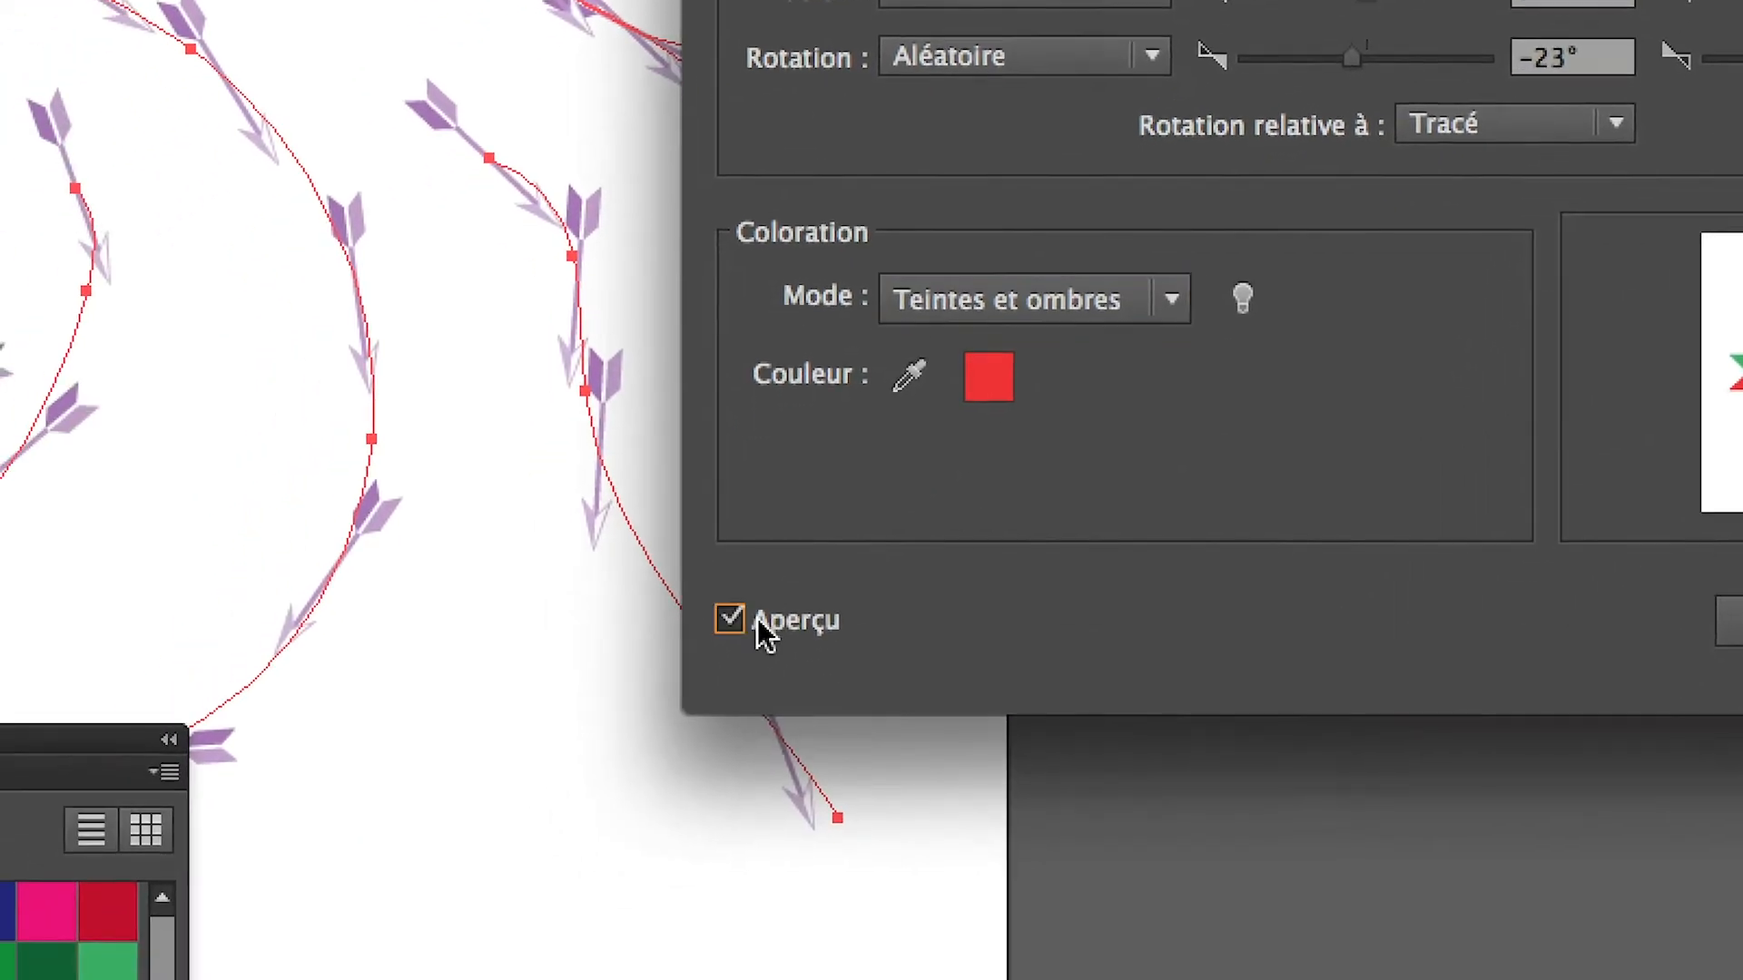
left_click(762, 631)
left_click(762, 631)
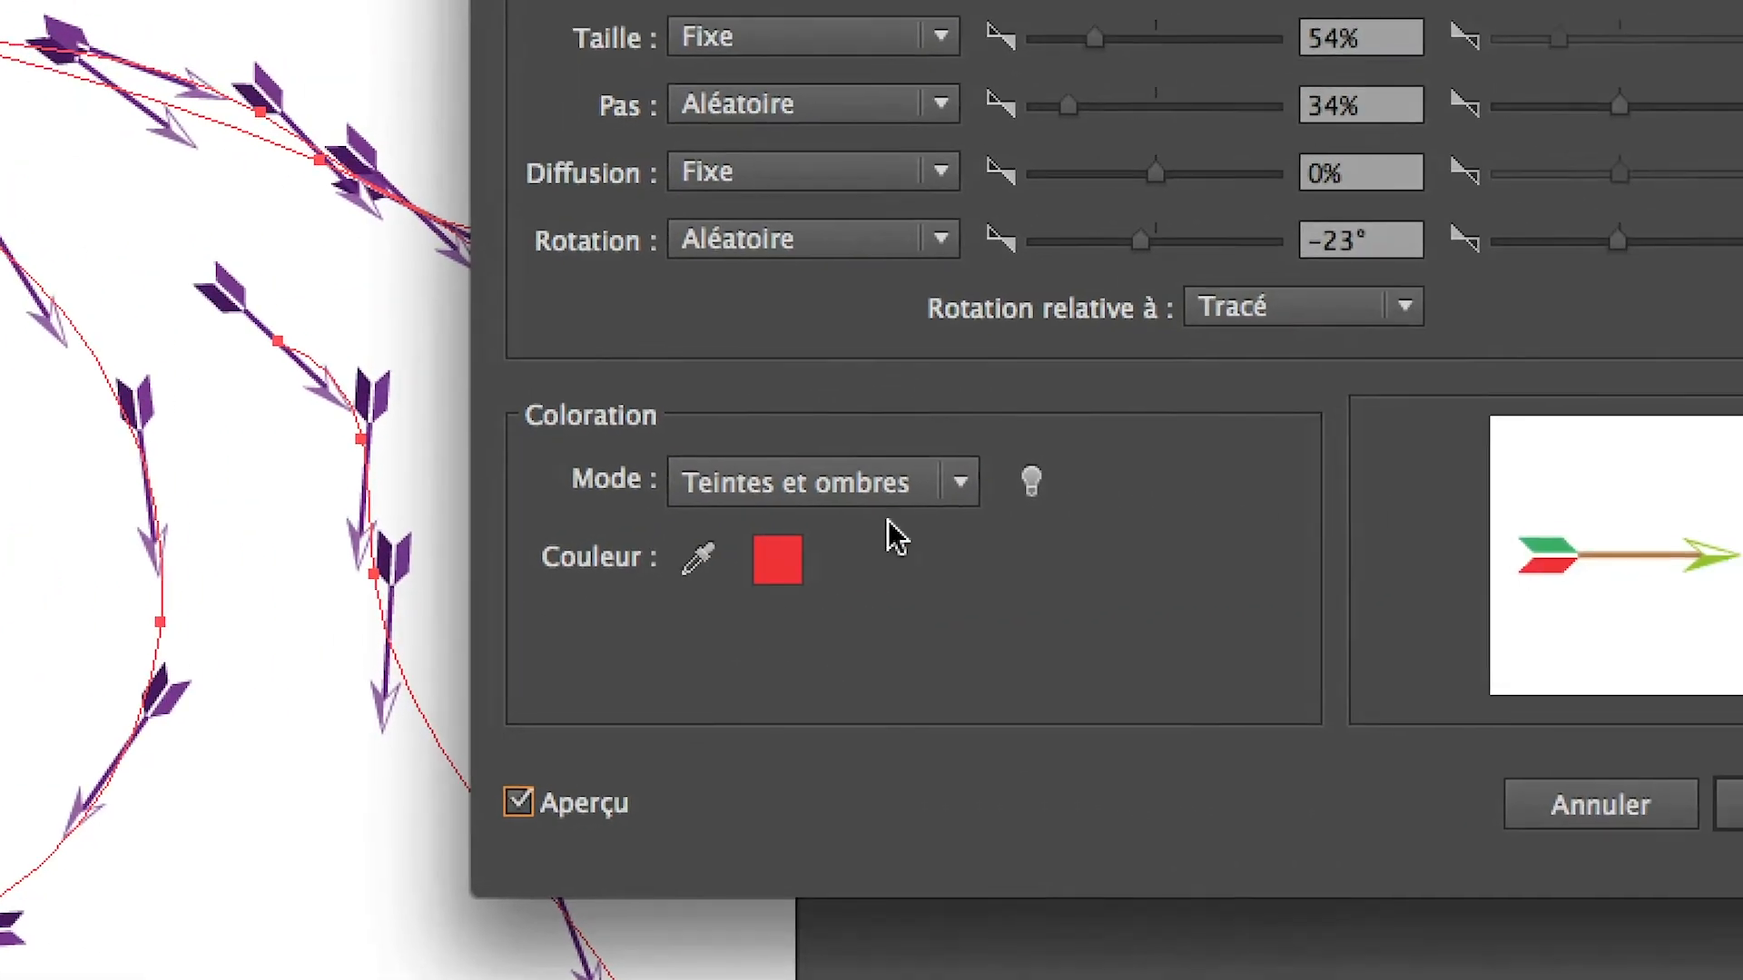
Set the arrow brush's colouring mode to Saturation and refresh the preview on the strokes
left_click(1317, 467)
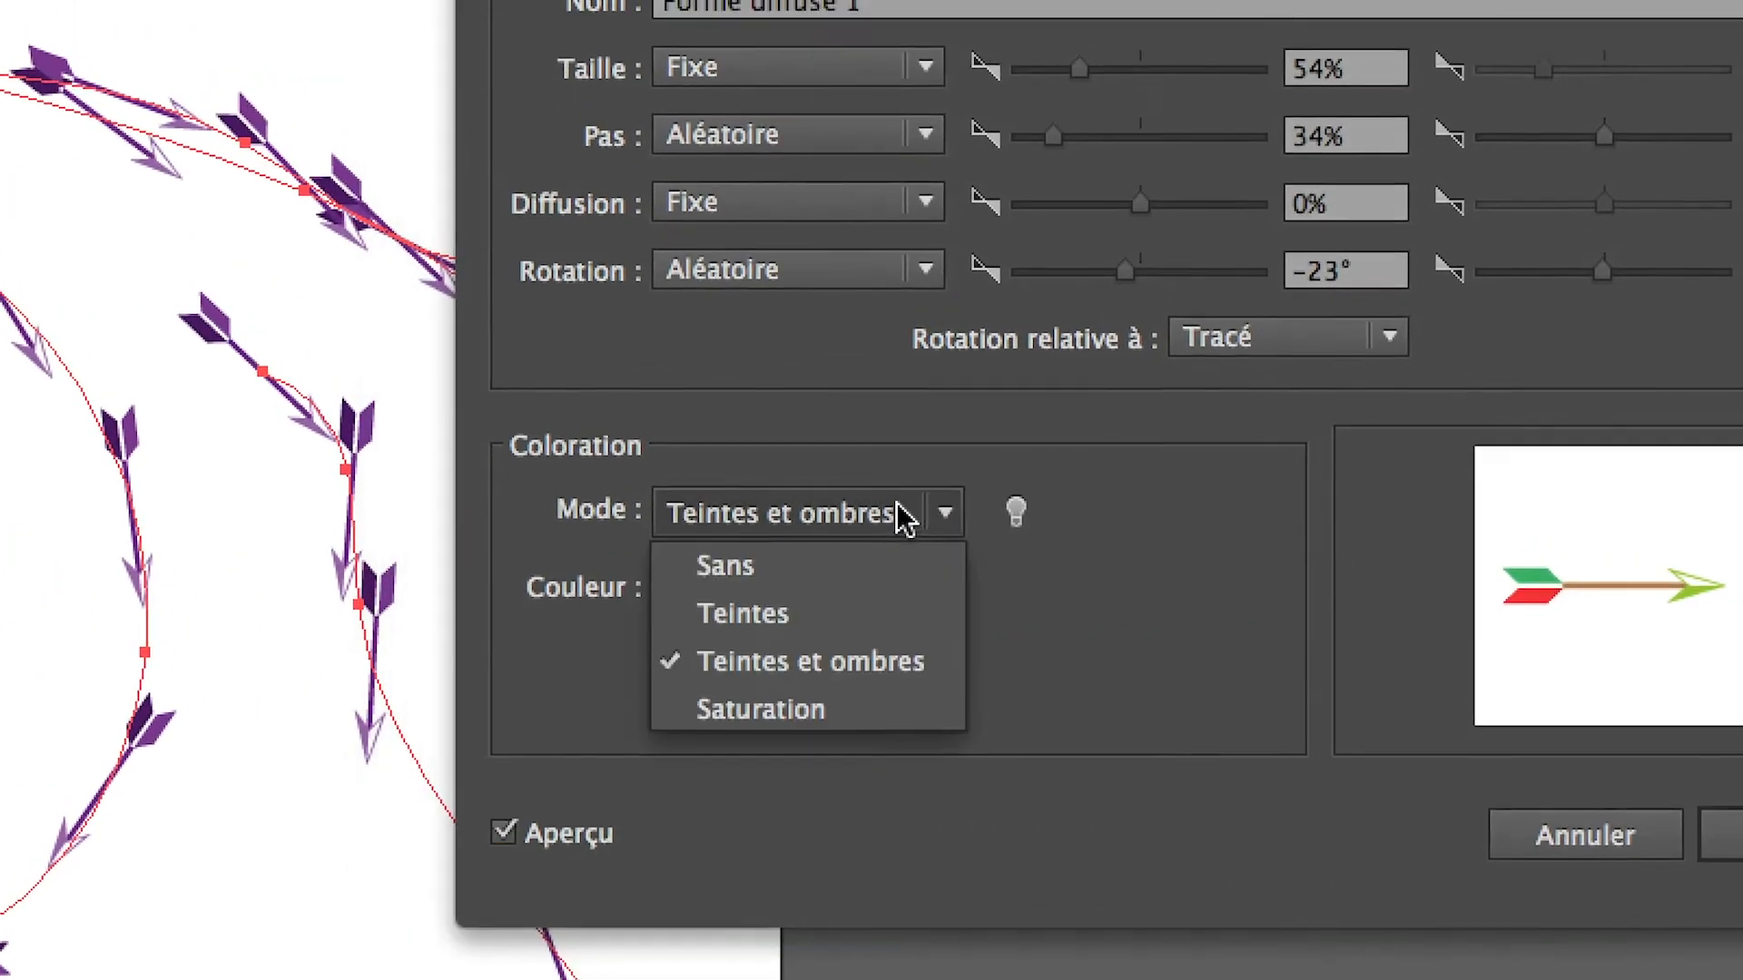
left_click(1282, 660)
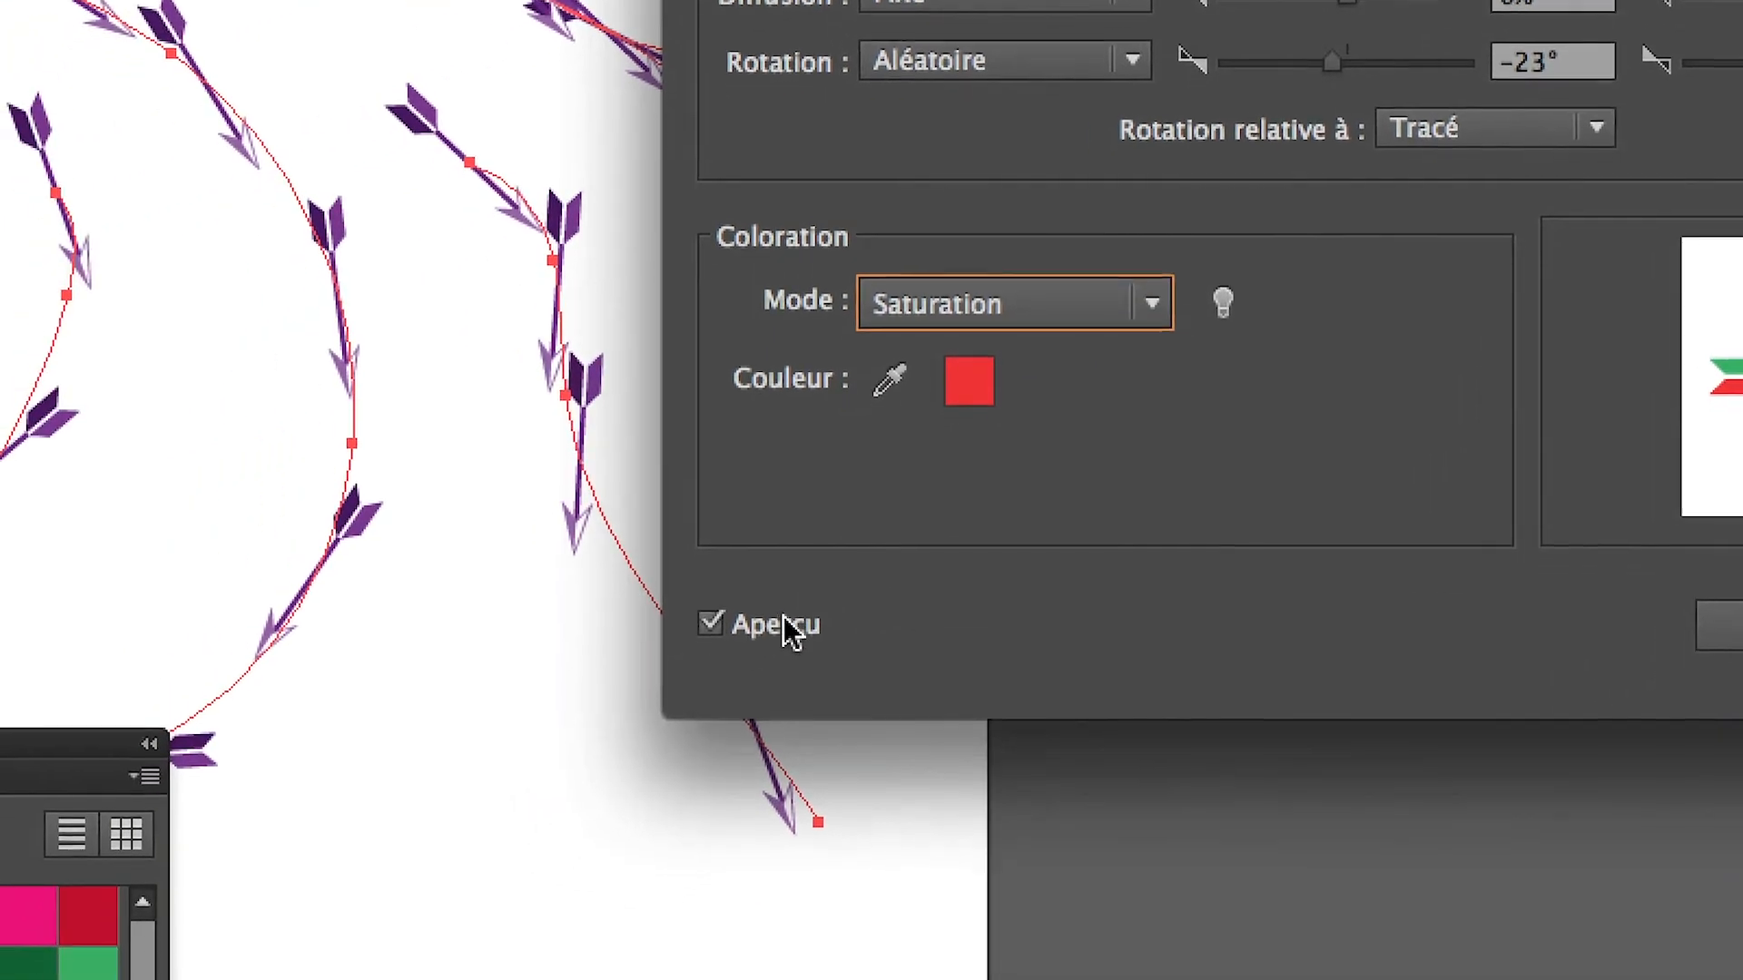
left_click(599, 707)
left_click(599, 706)
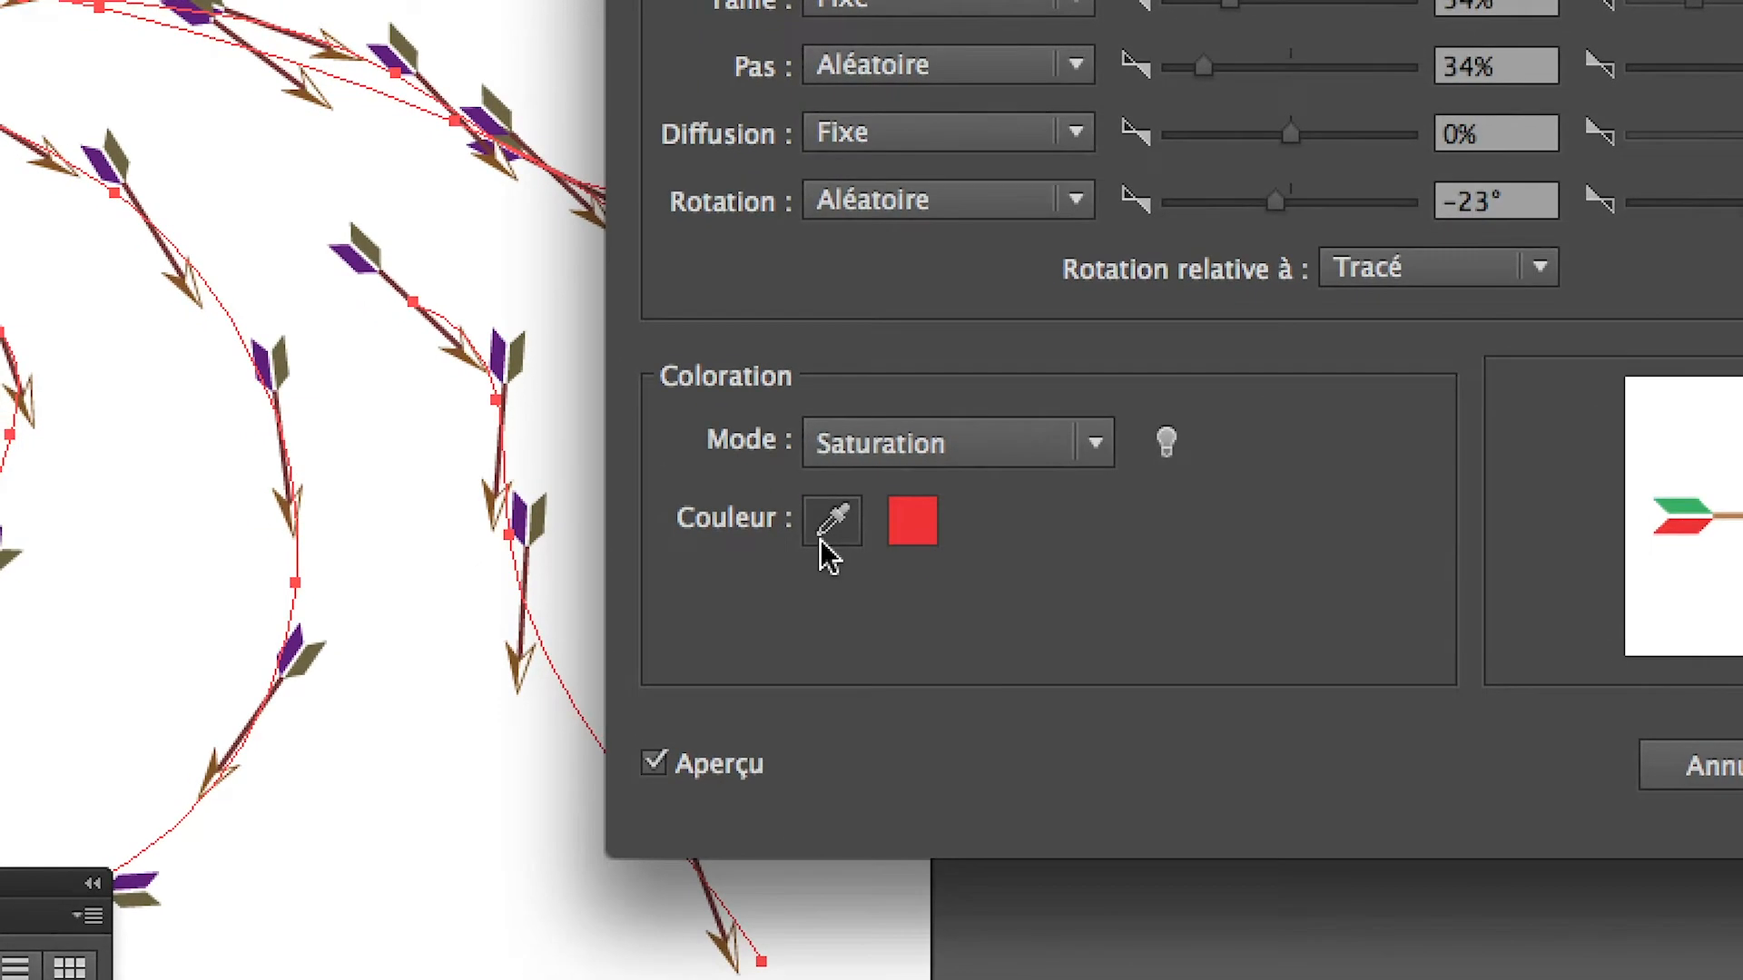
Activate the key colour eyedropper in the brush's colouring options, and apply the brush changes to the existing strokes
left_click(822, 541)
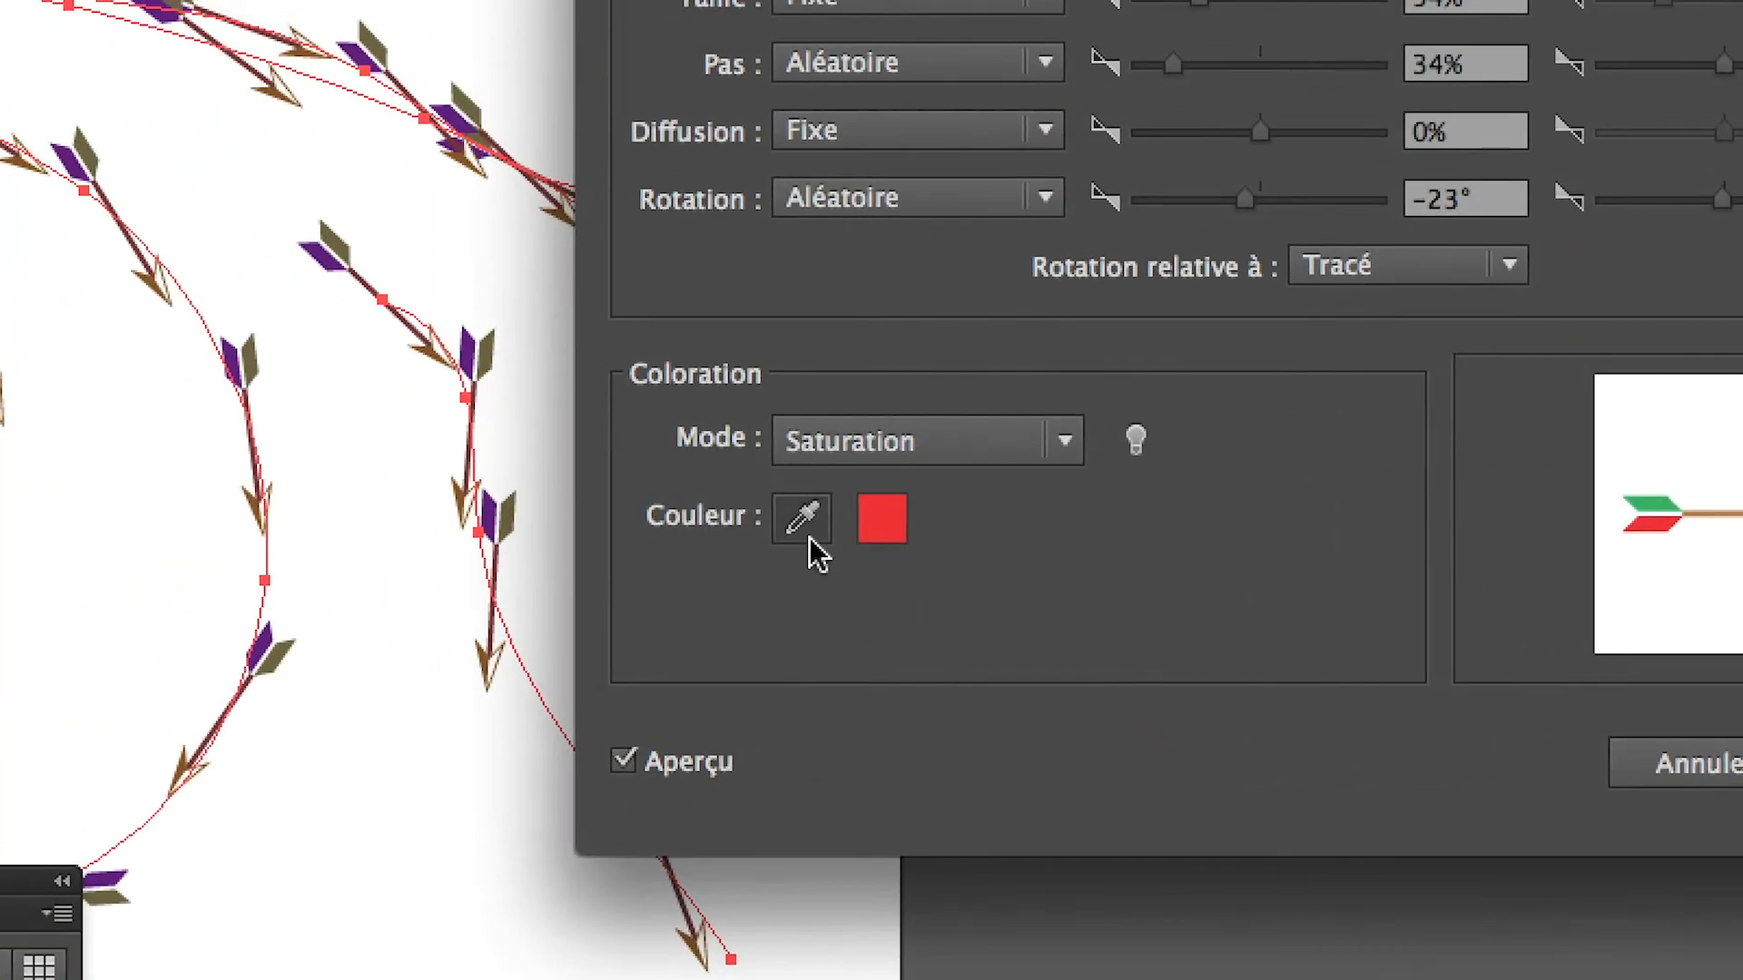
left_click(316, 502)
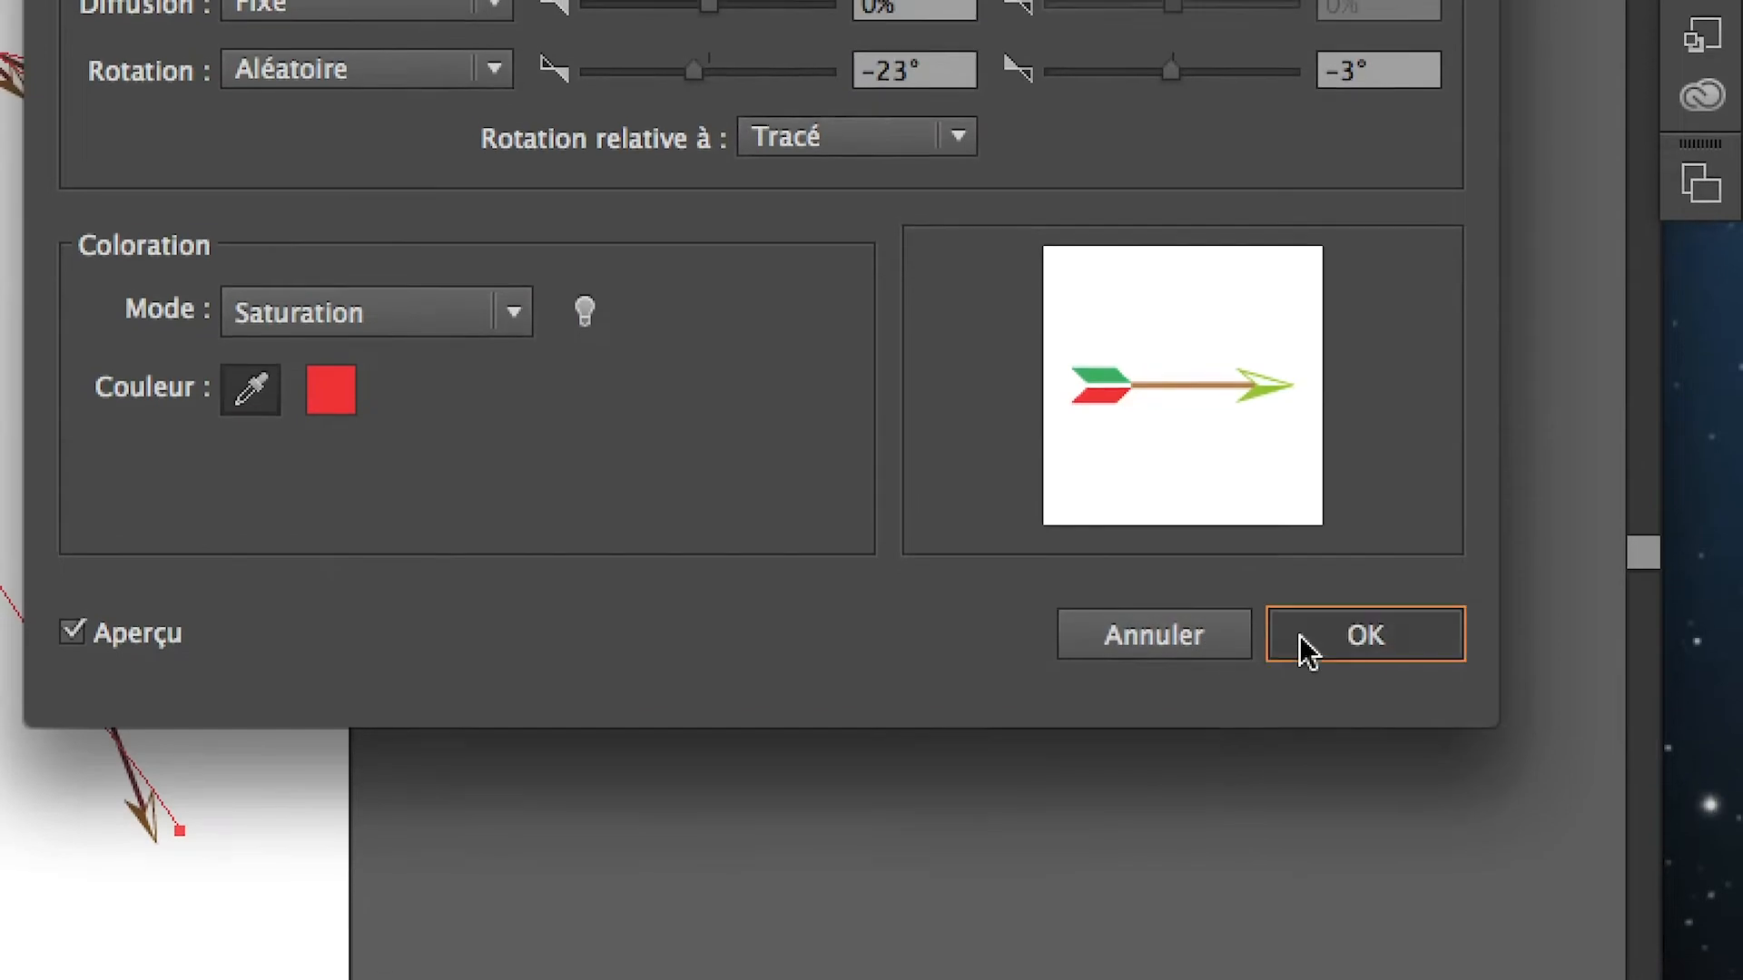
left_click(1298, 635)
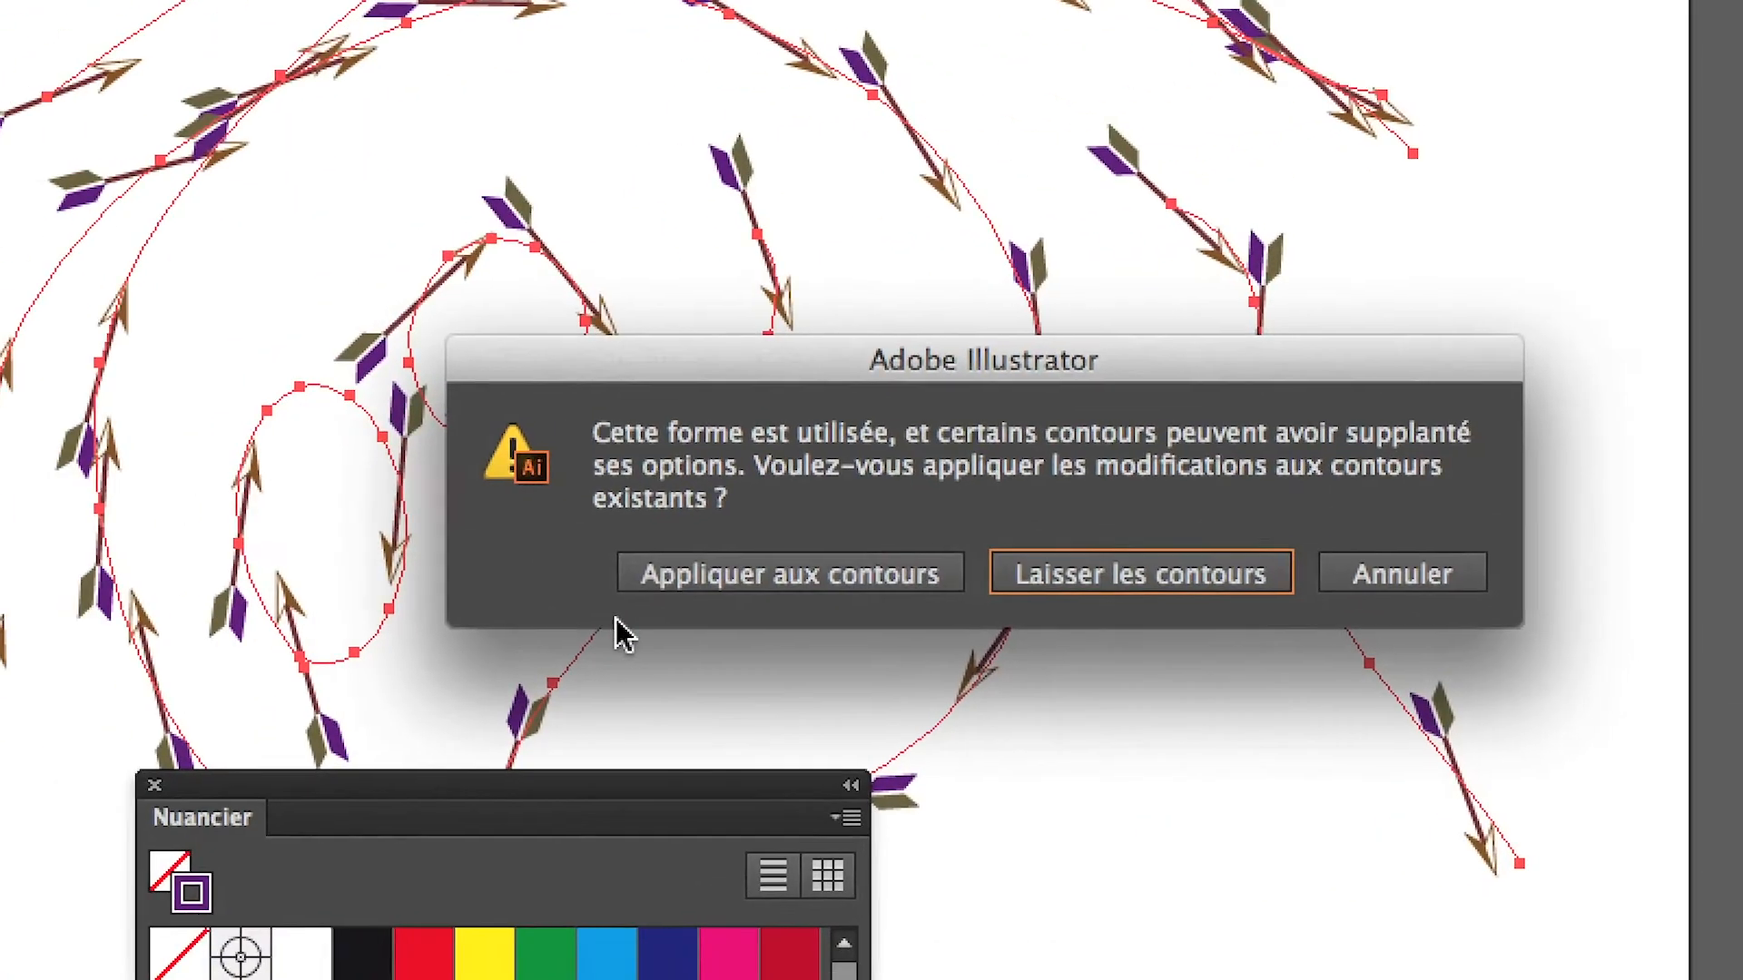
left_click(627, 599)
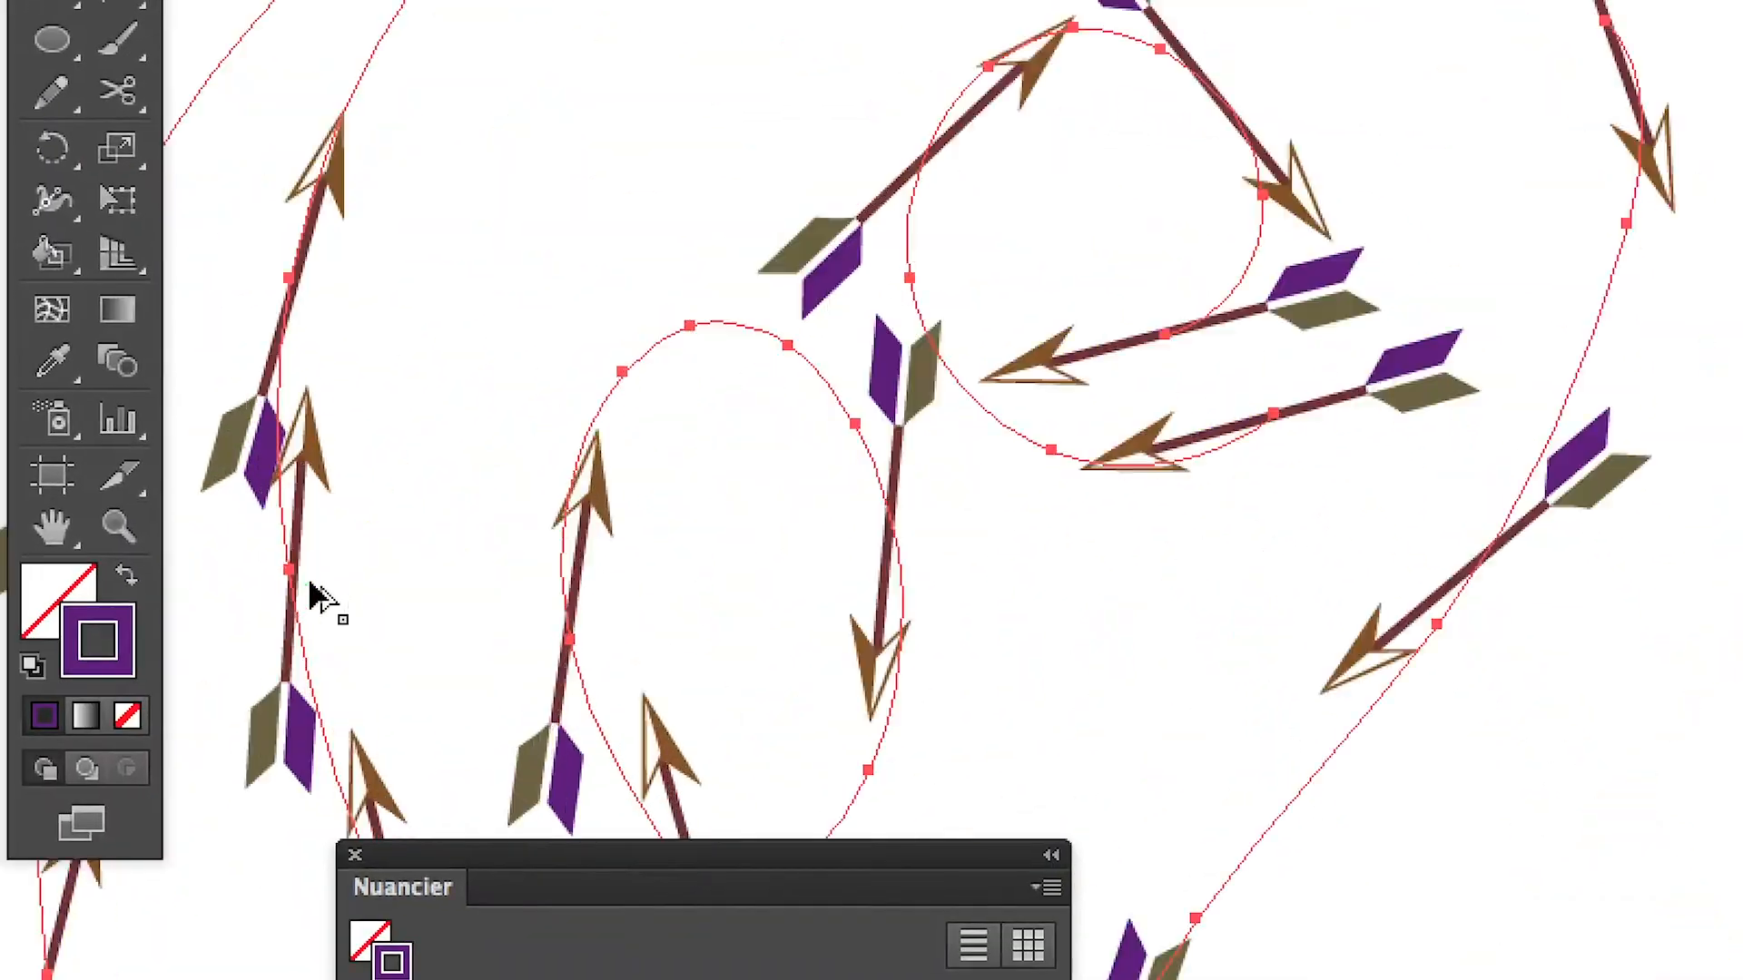
Try red, light blue and brown stroke colours on the selected arrows, with the swatches placed beside a close view of them
scroll(310, 585, "up", 2)
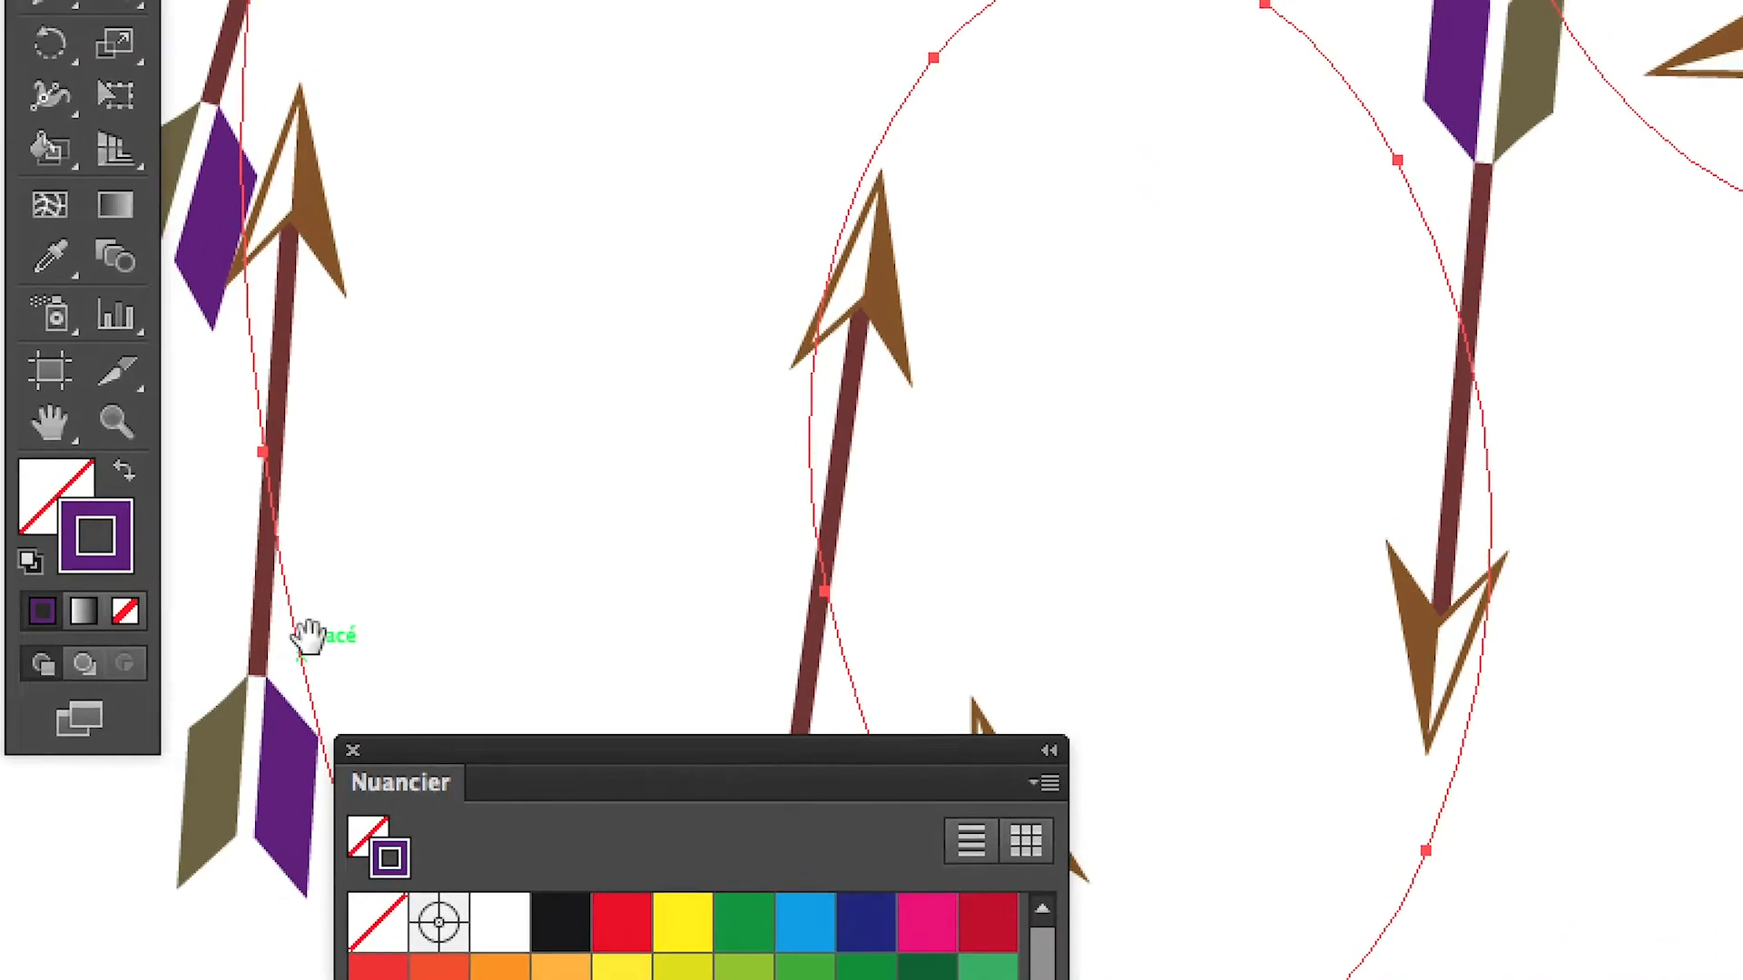
left_click_drag(309, 737, 396, 464)
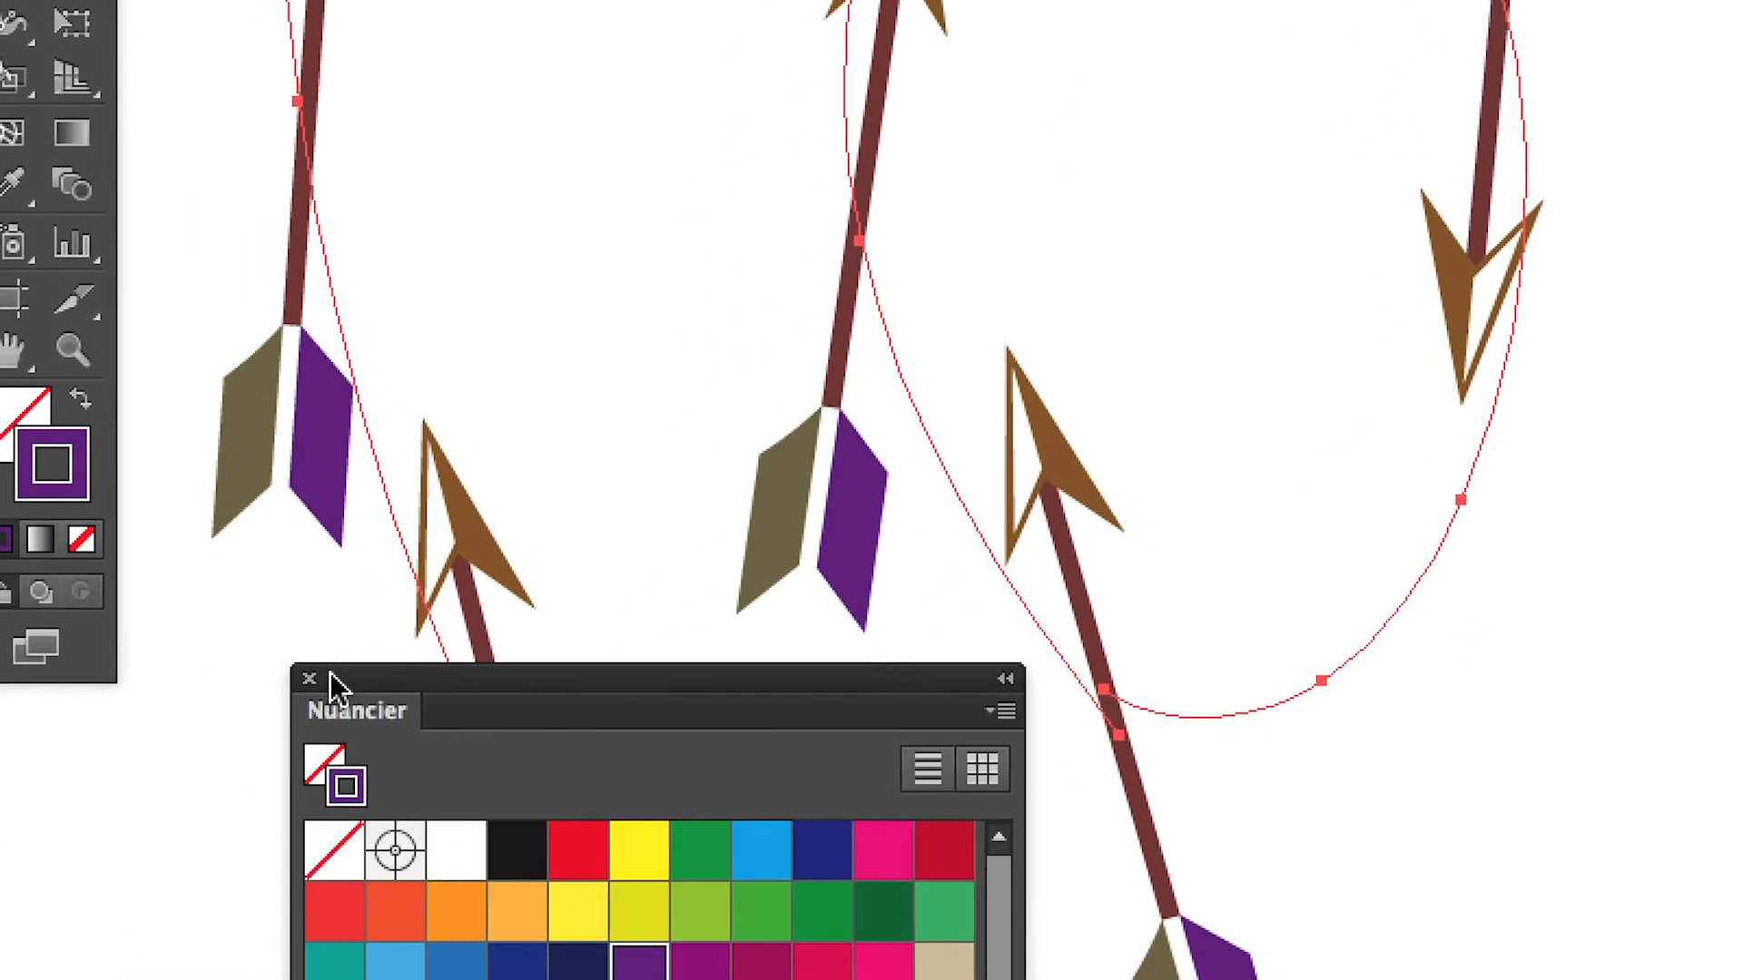
left_click_drag(315, 937, 402, 484)
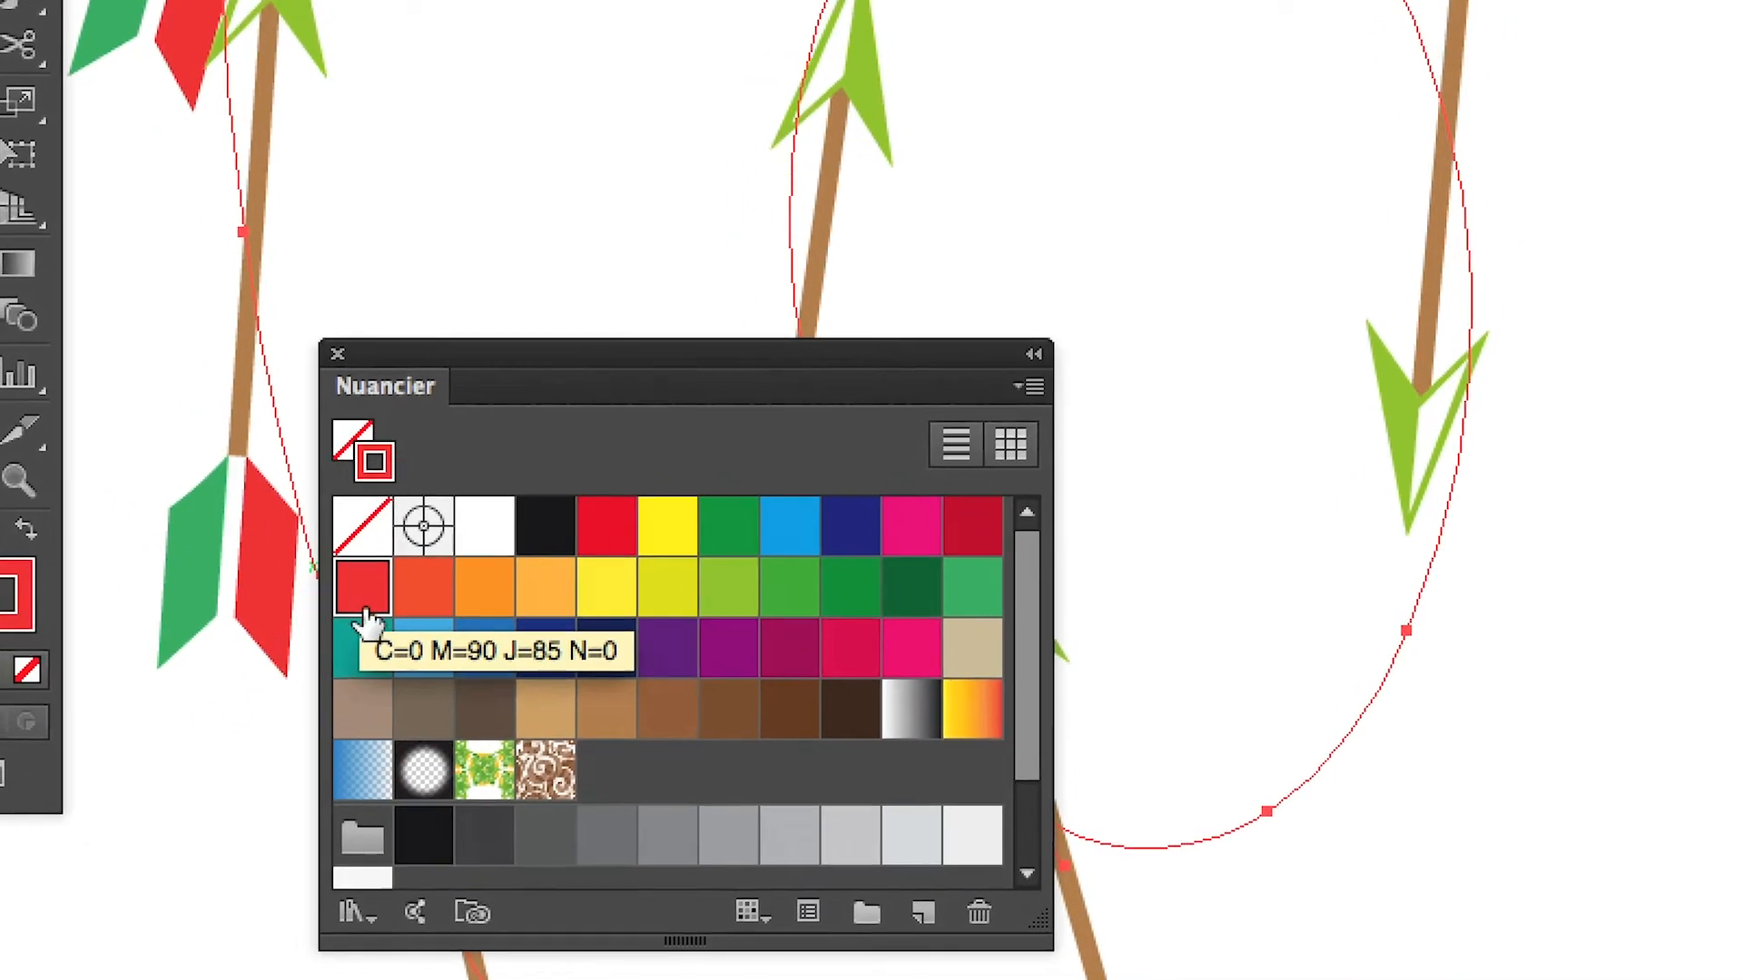
left_click(429, 660)
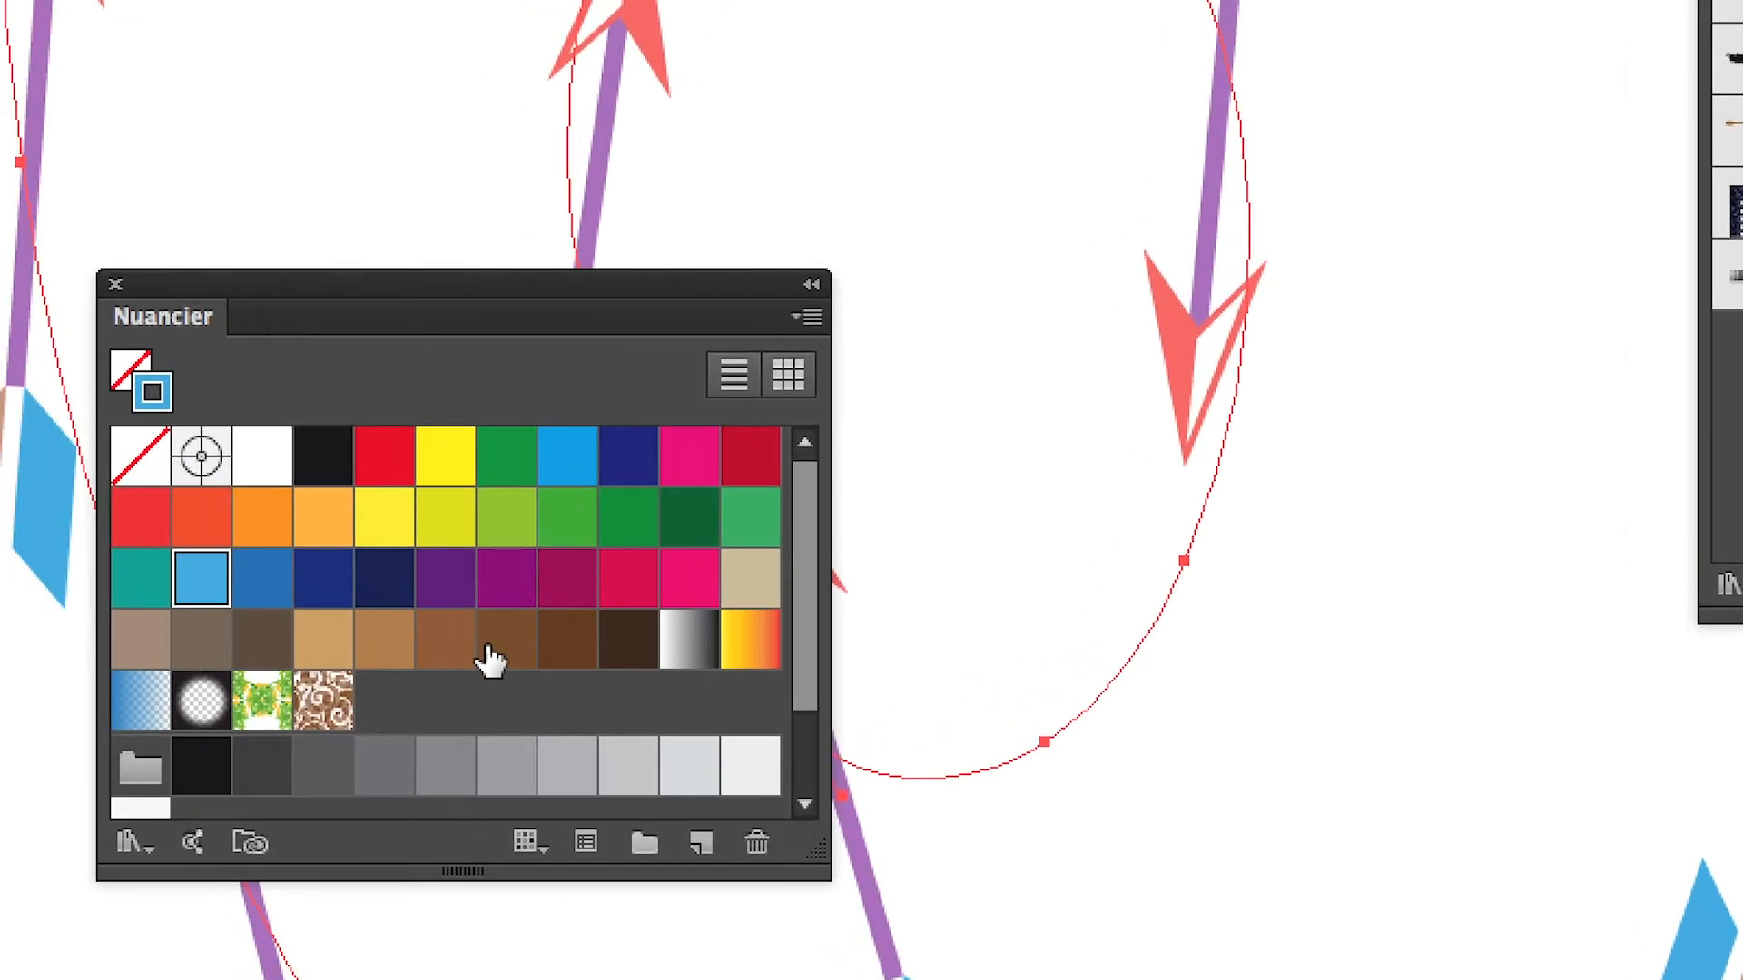
left_click(425, 650)
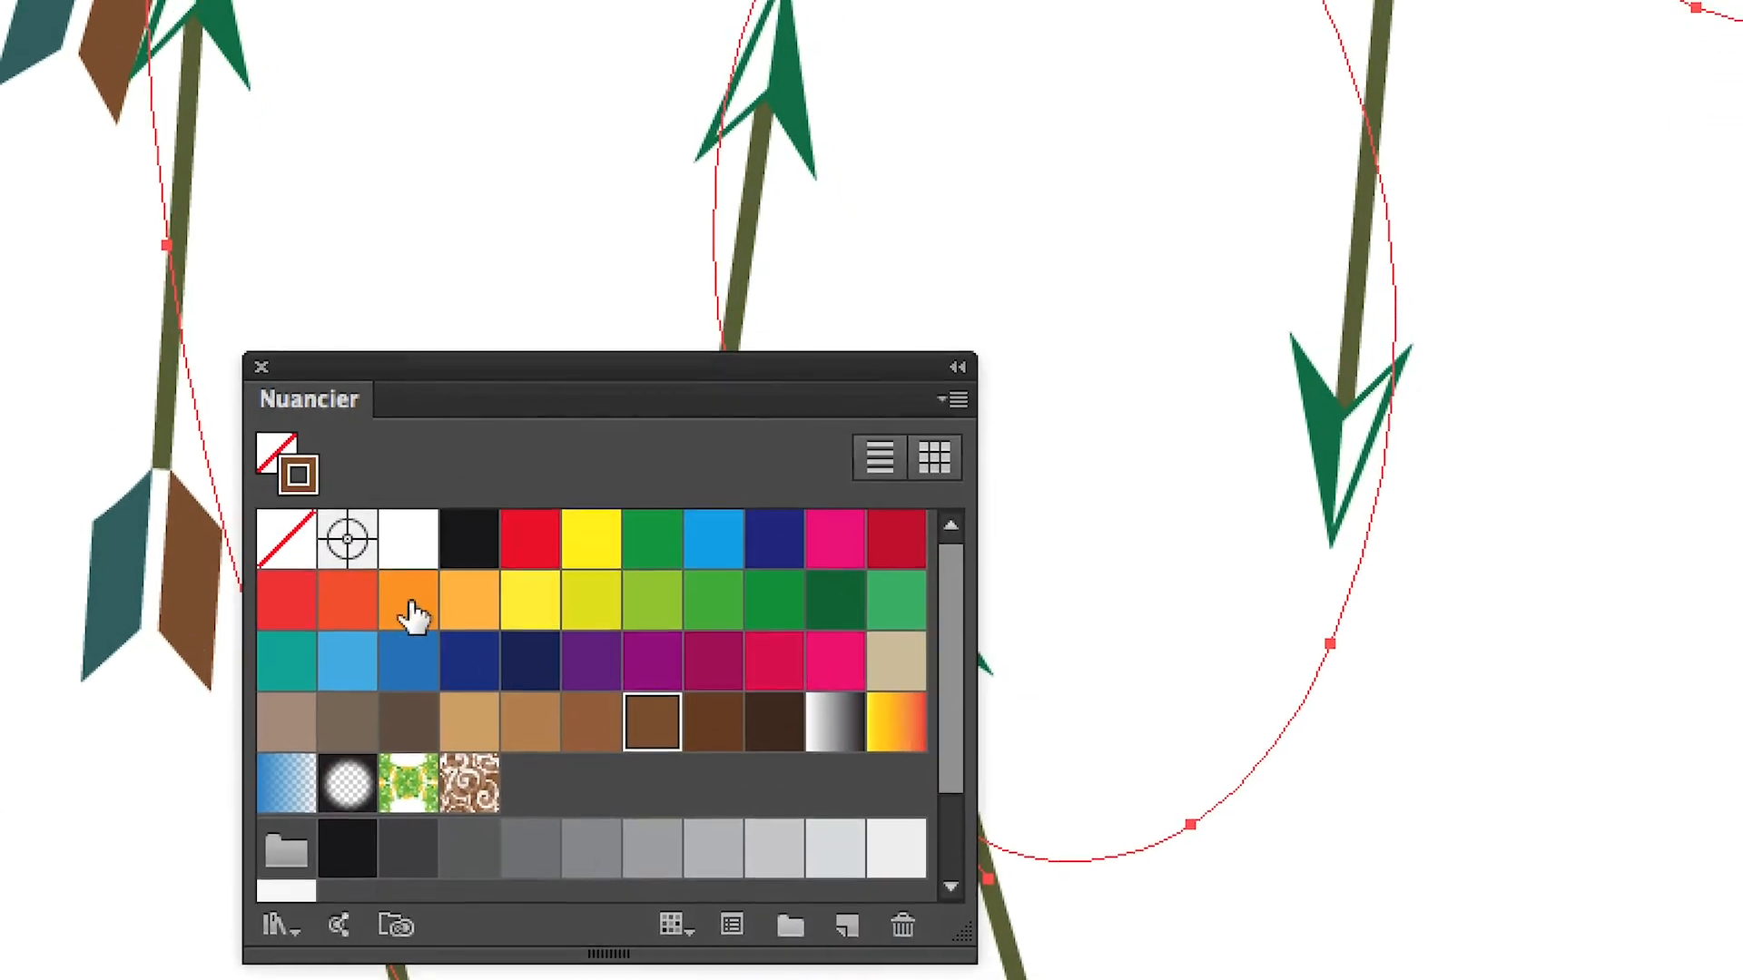
Test bright red, teal, orange-red and blue stroke colours on the selected arrows, and settle on the light tan swatch
left_click(457, 673)
left_click(468, 585)
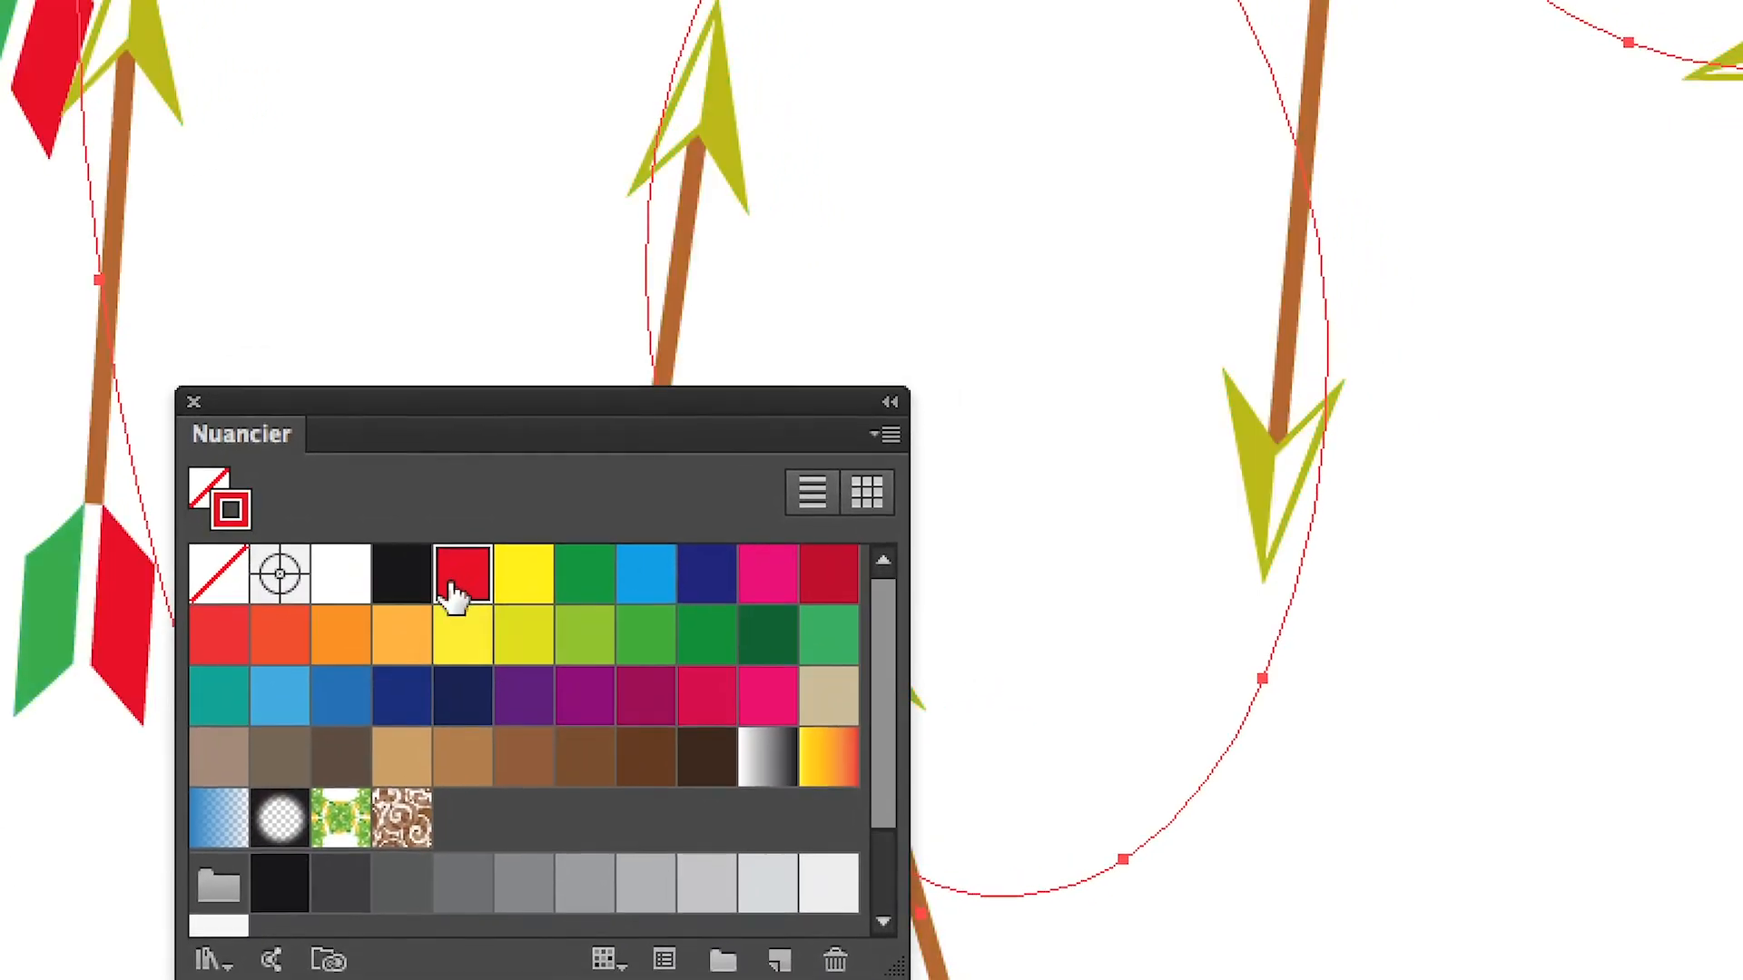
left_click(600, 572)
left_click(381, 635)
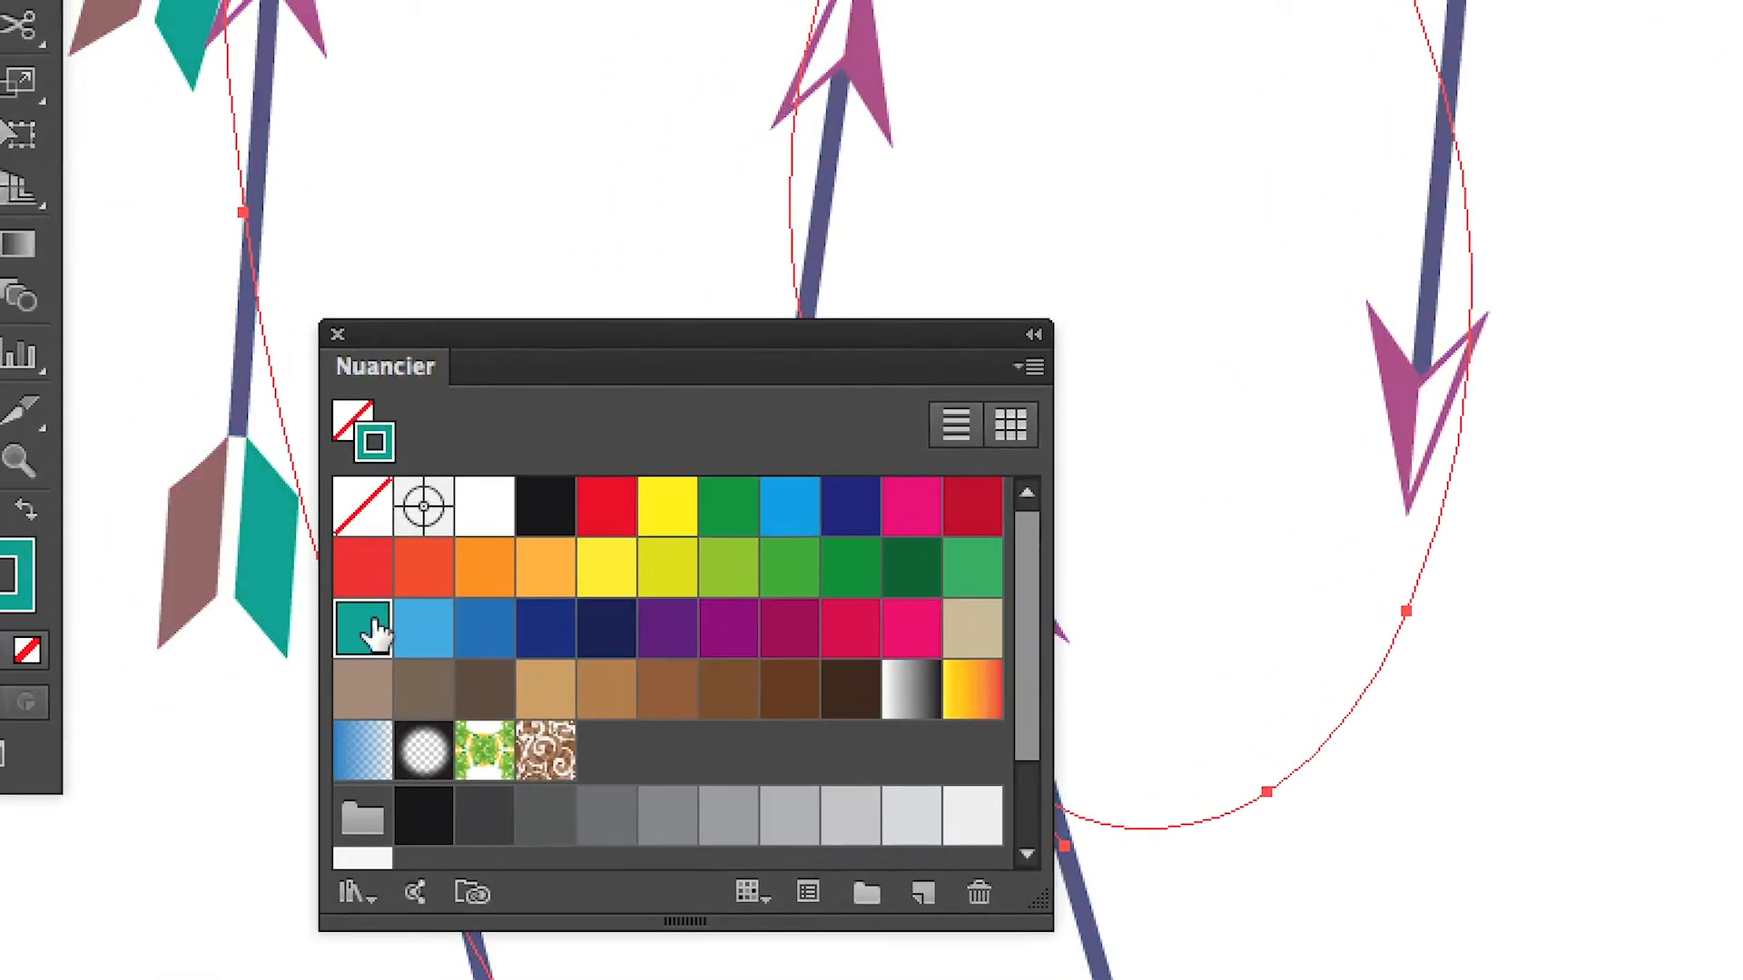
left_click(413, 576)
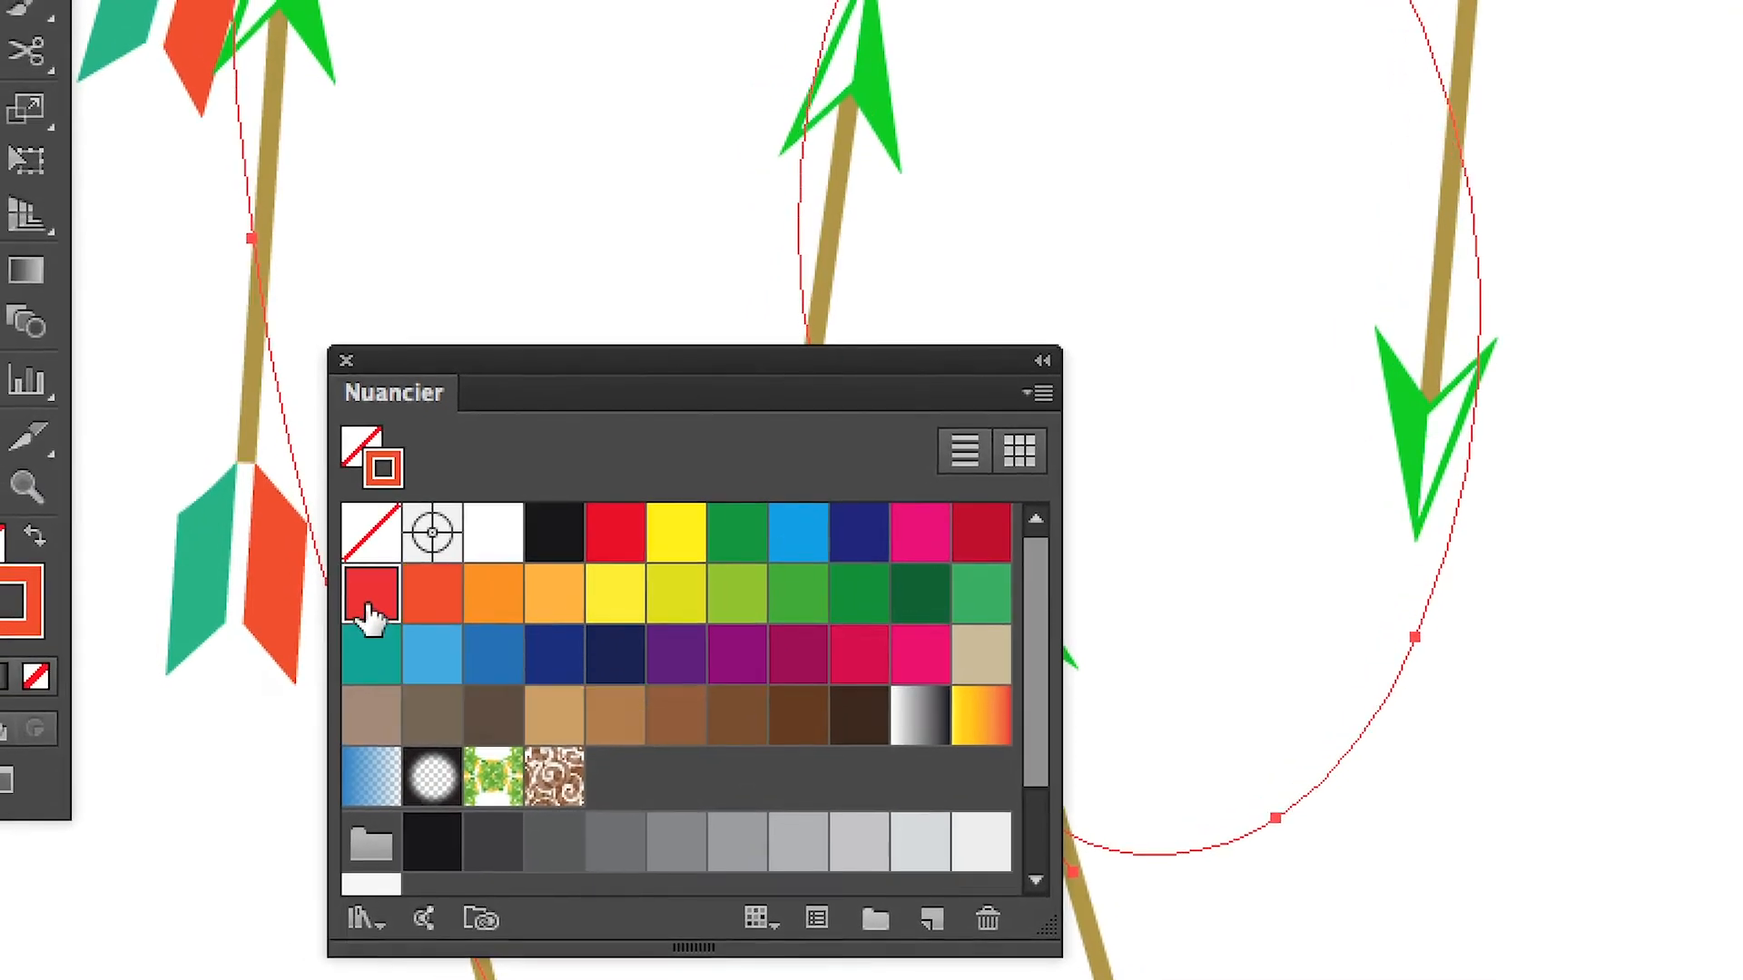
left_click(354, 599)
left_click(485, 647)
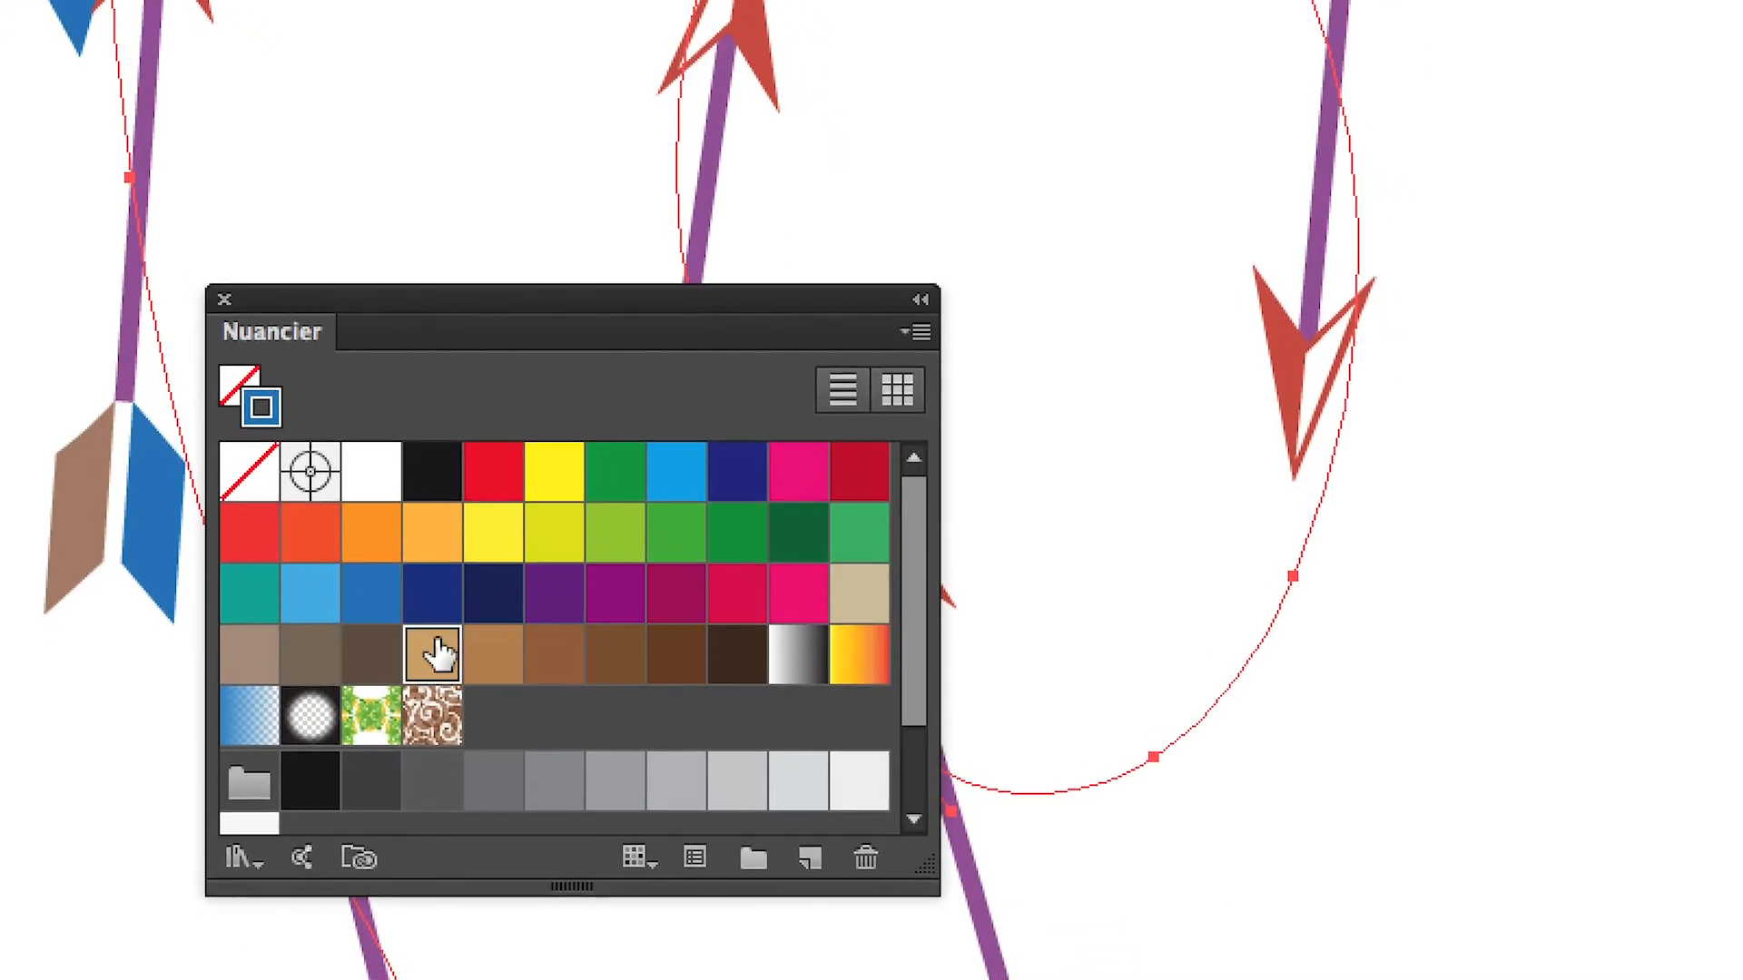
left_click(434, 650)
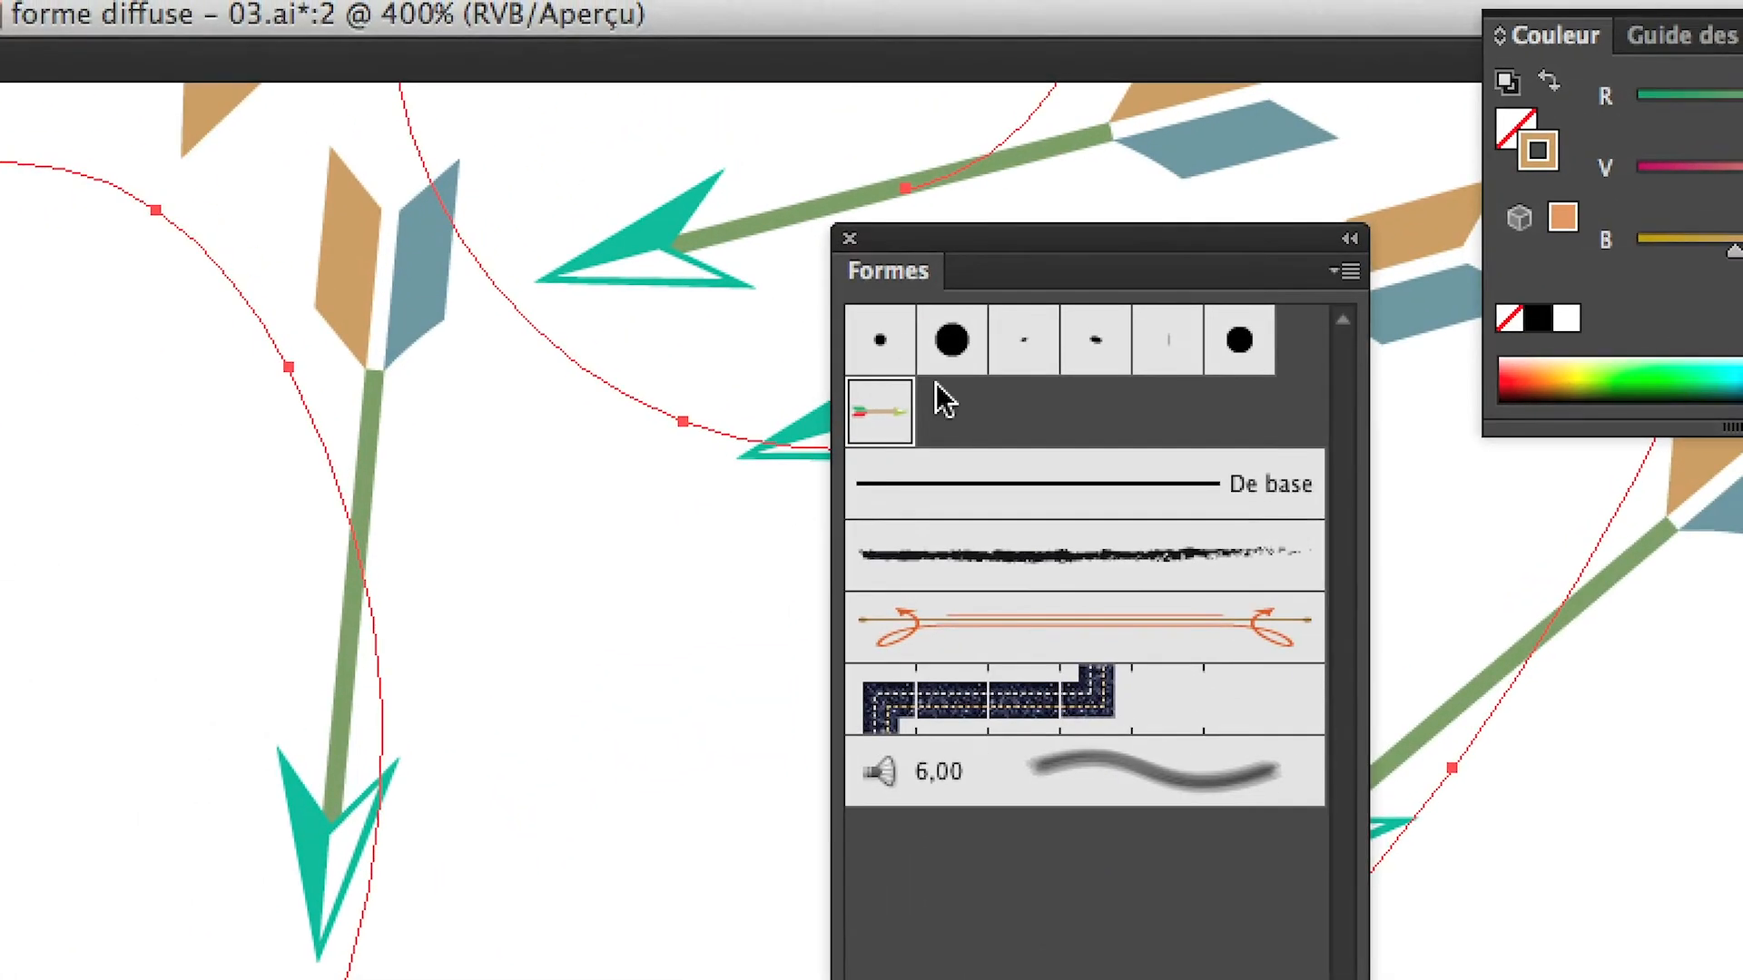
Sample the brown arrow shaft as the scatter brush's key colour and apply the change to the existing strokes
double_click(926, 404)
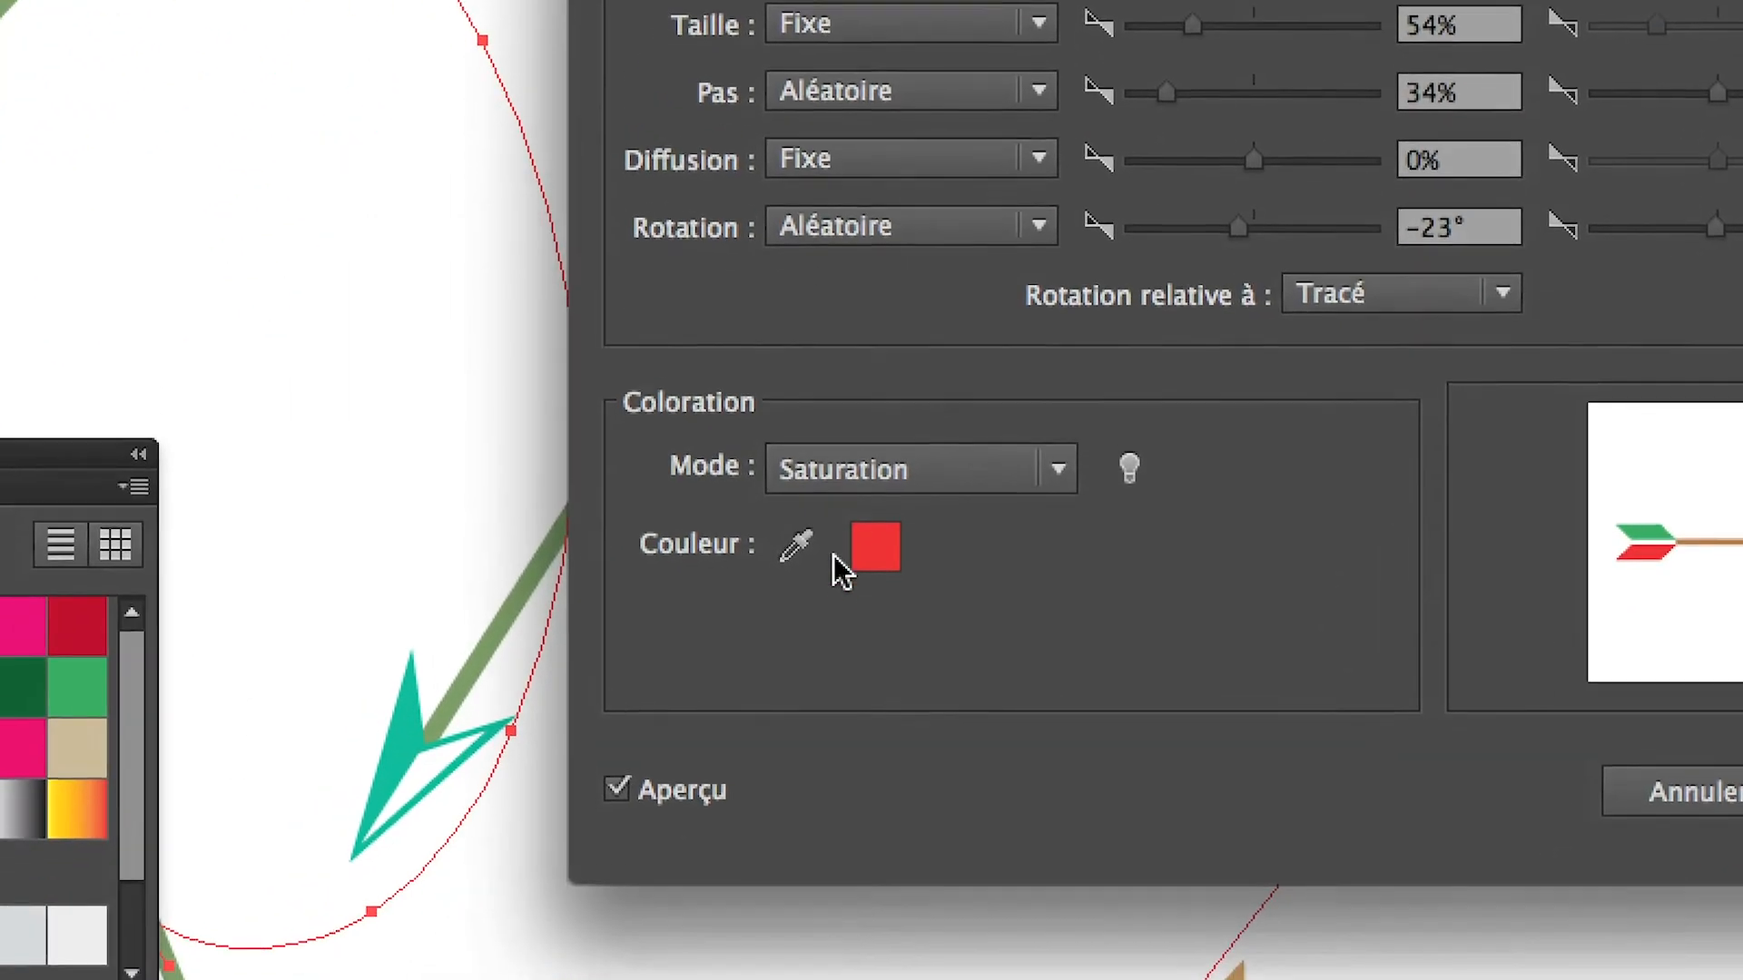
left_click(826, 550)
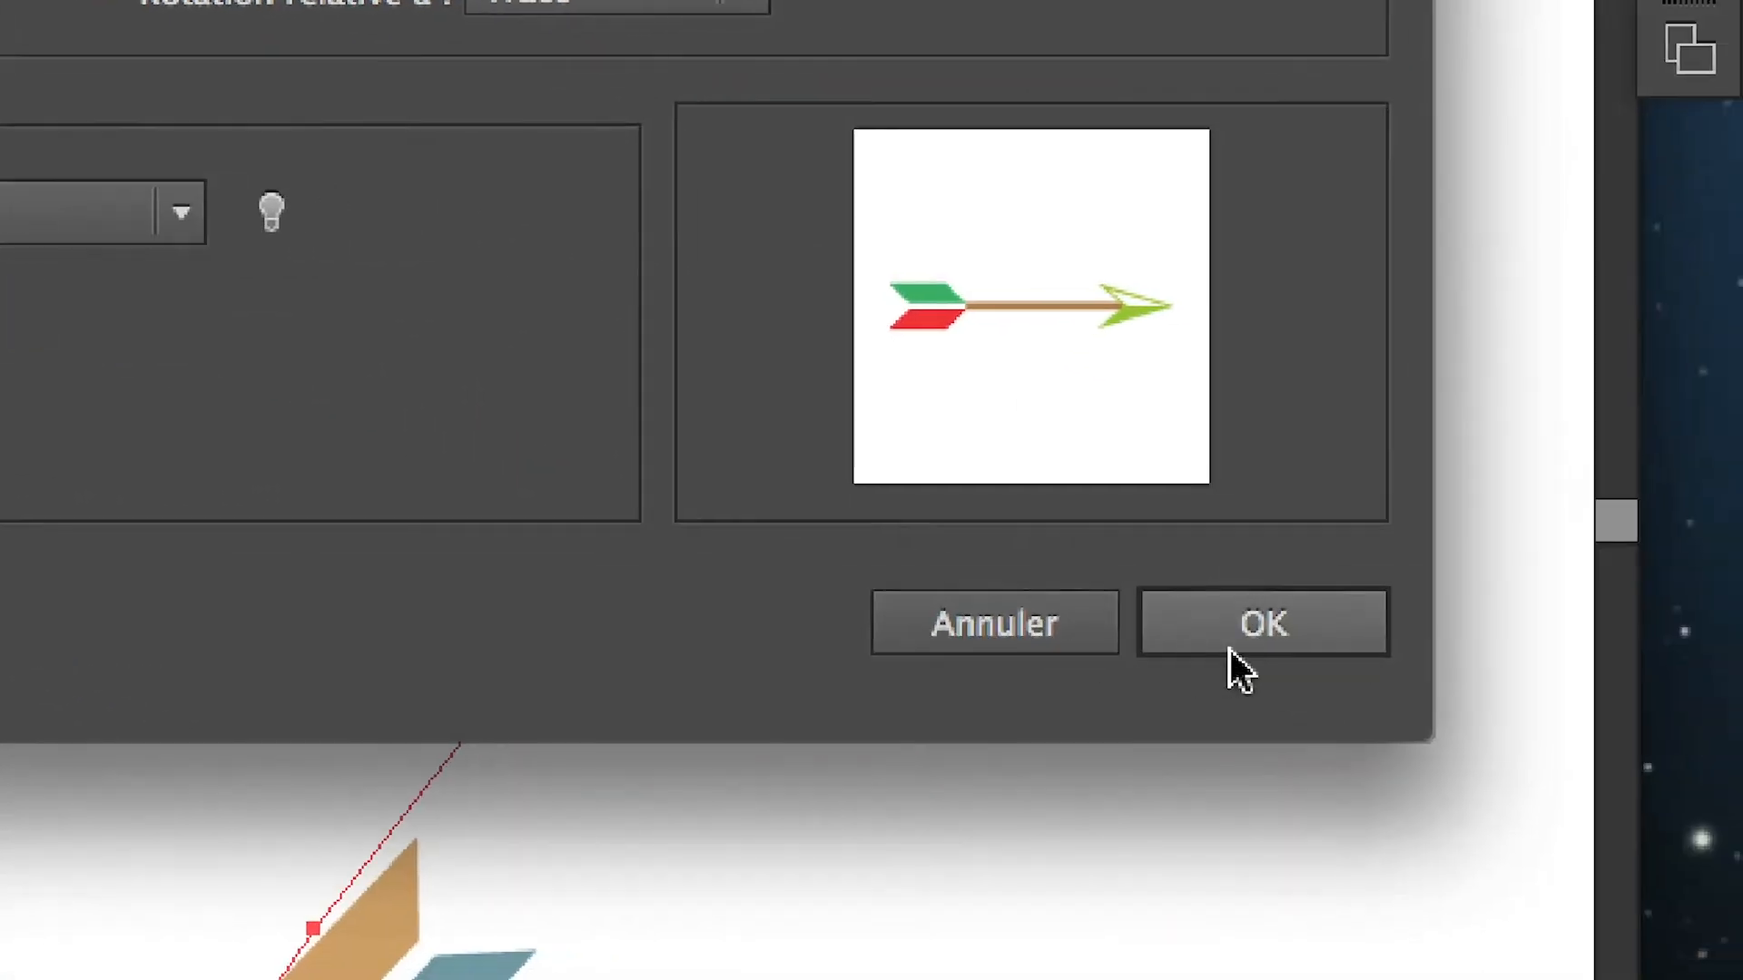
left_click(1229, 650)
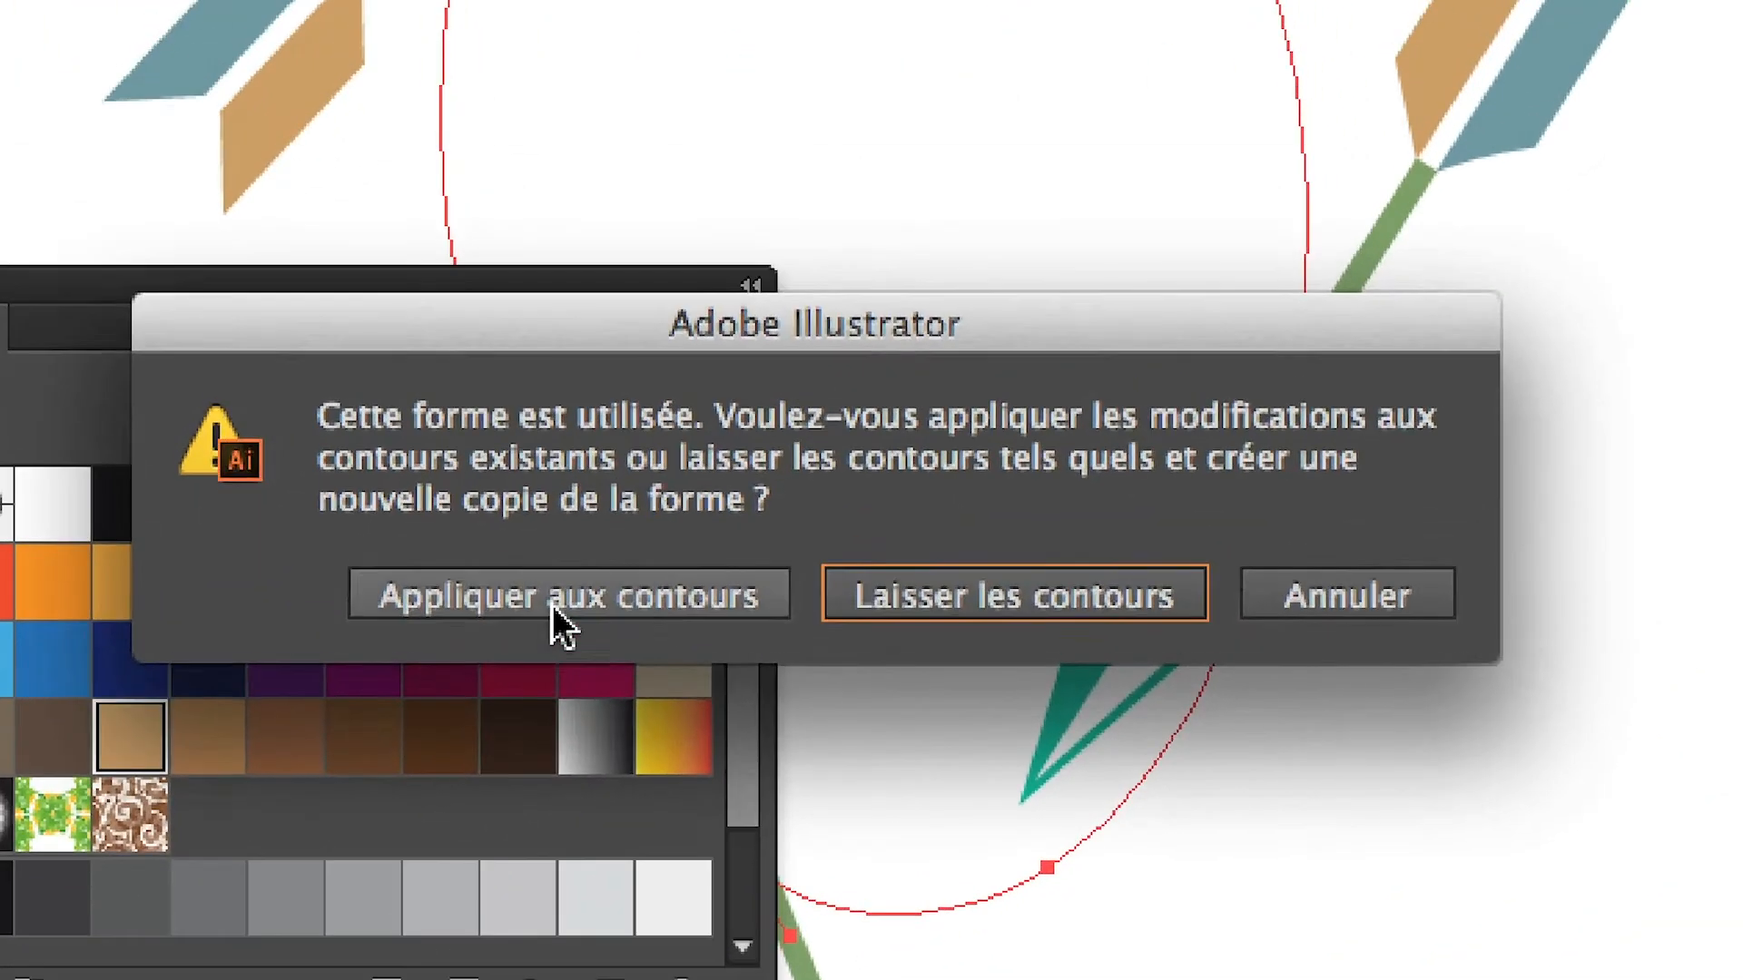
left_click(552, 607)
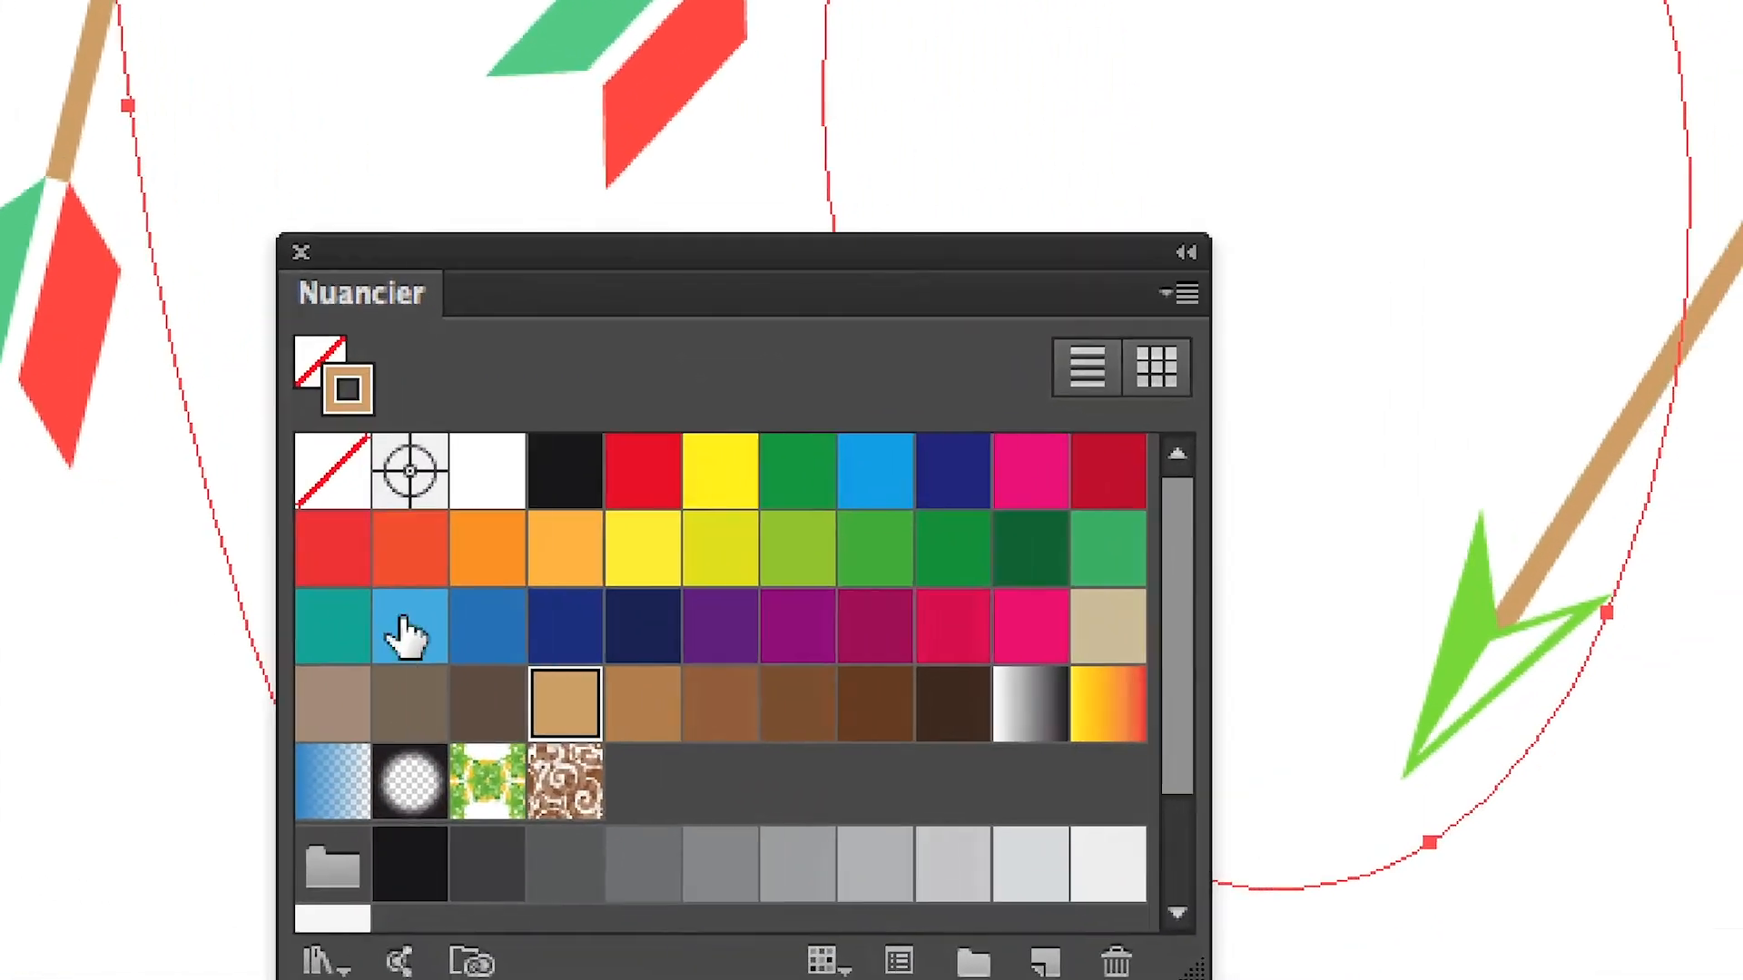
Test light blue, several greens, magenta, cyan, purple and yellow stroke colours on the selected arrows
left_click(789, 669)
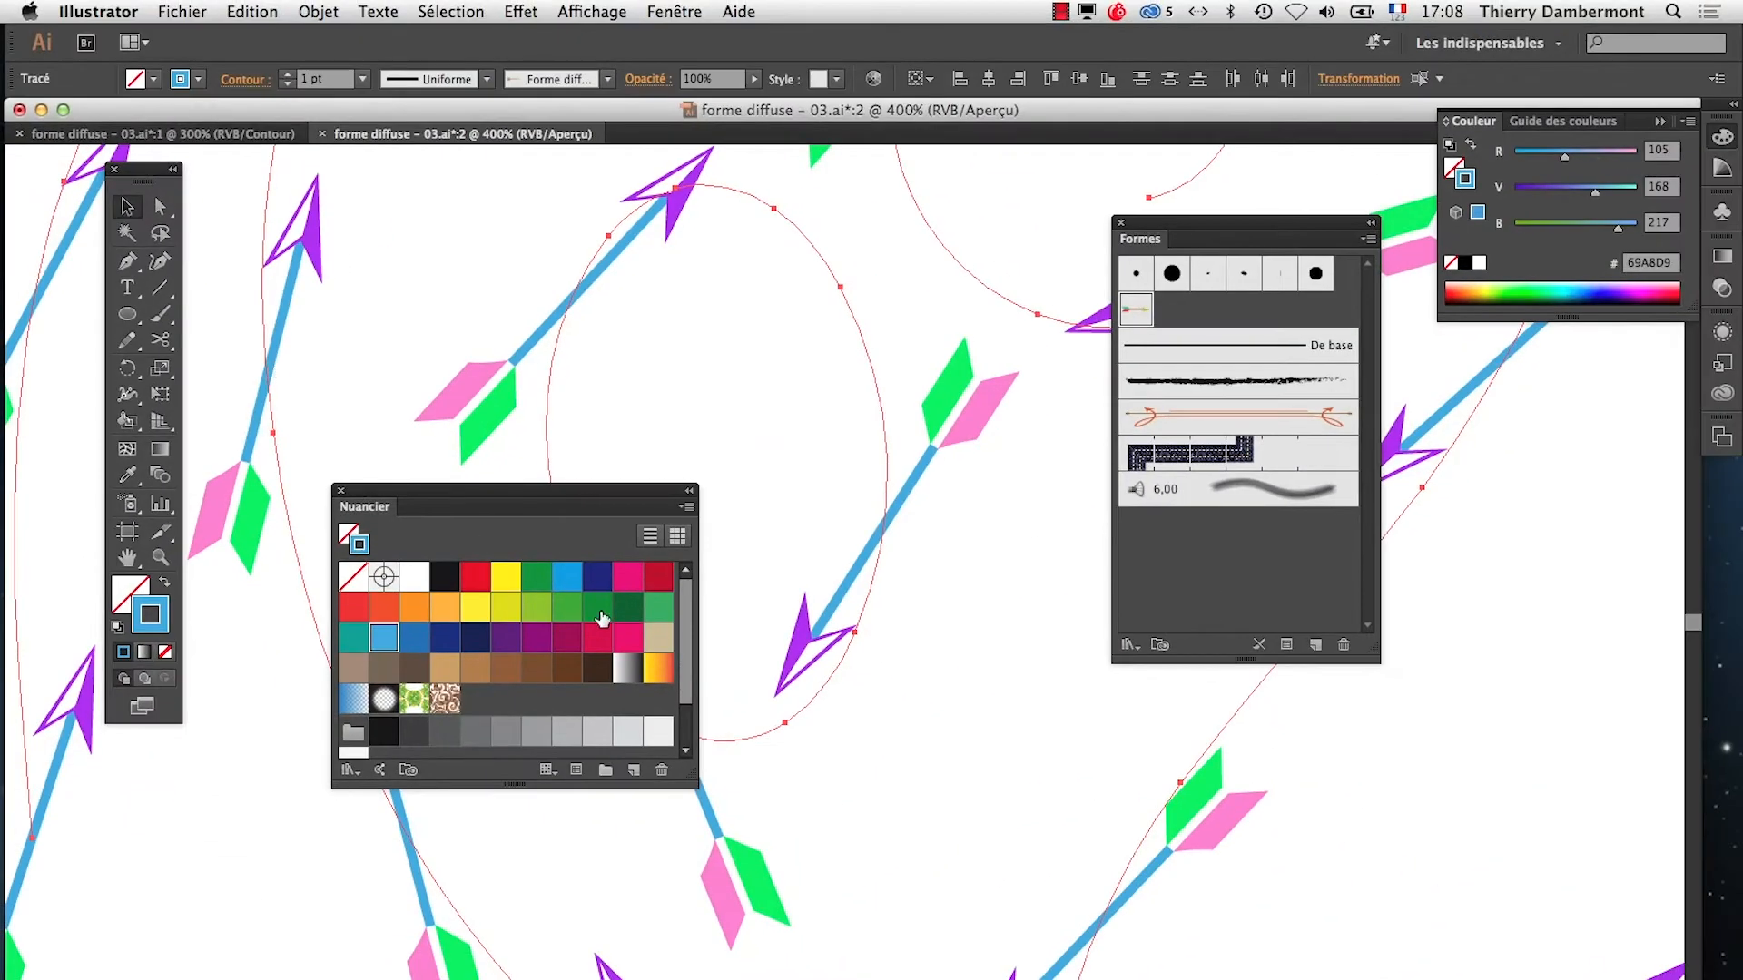
left_click(601, 615)
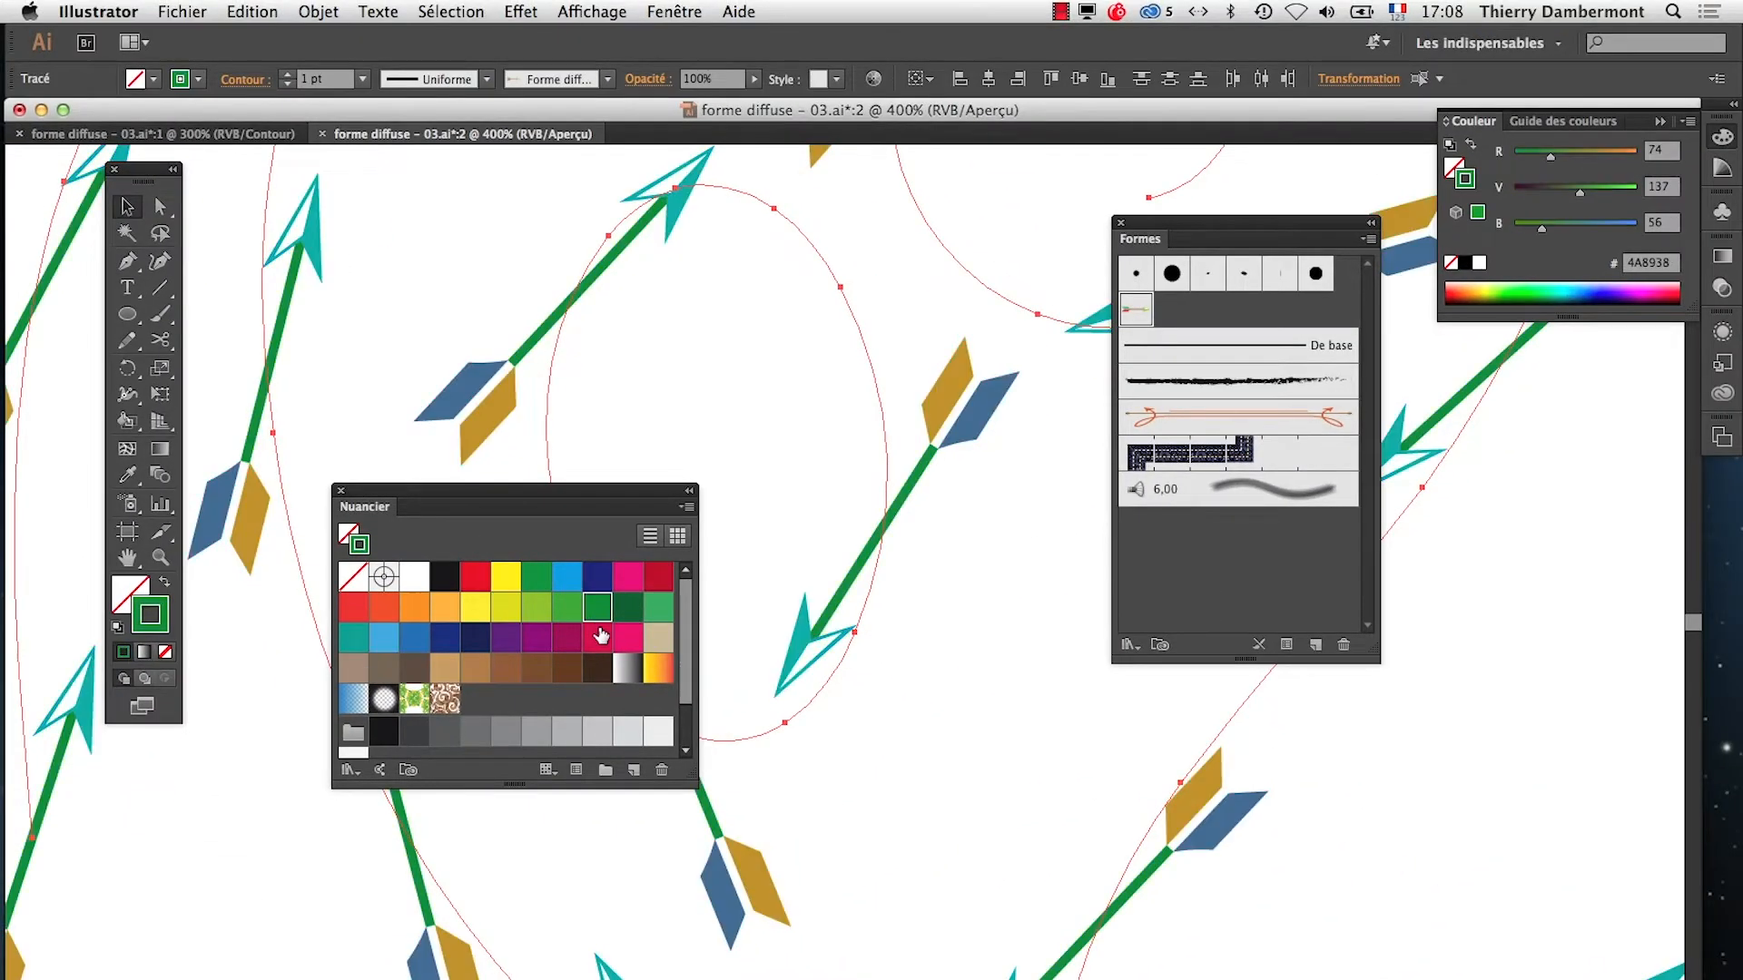
left_click(658, 608)
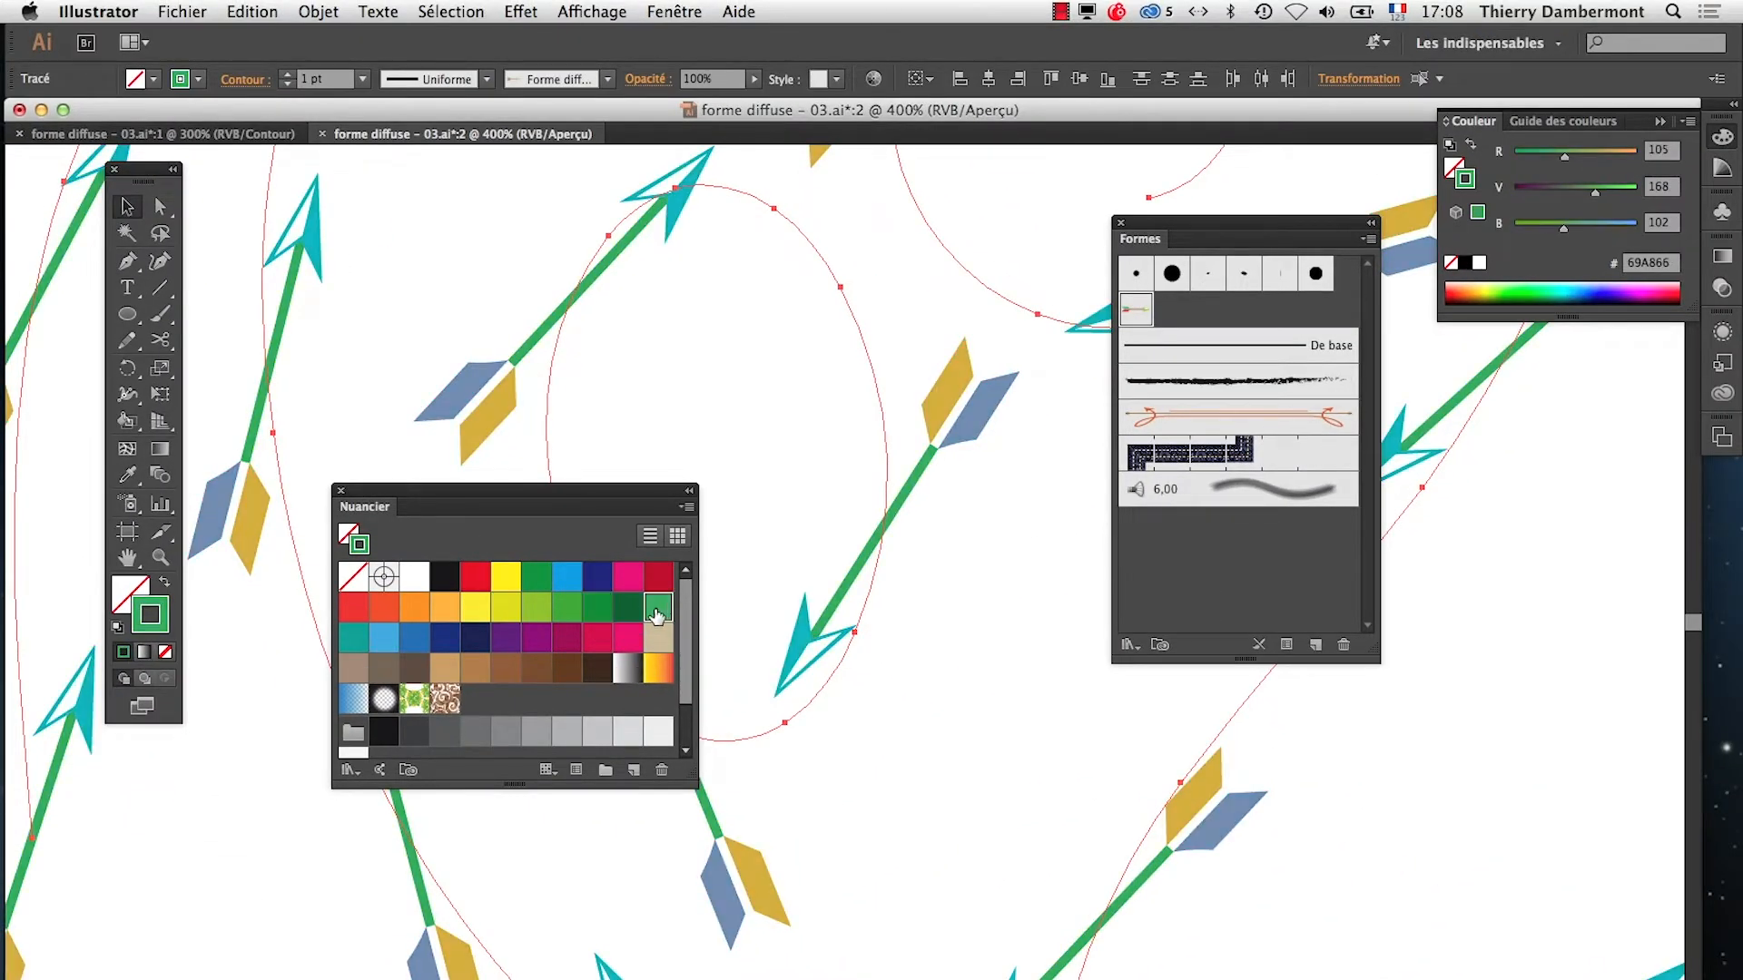
left_click(659, 579)
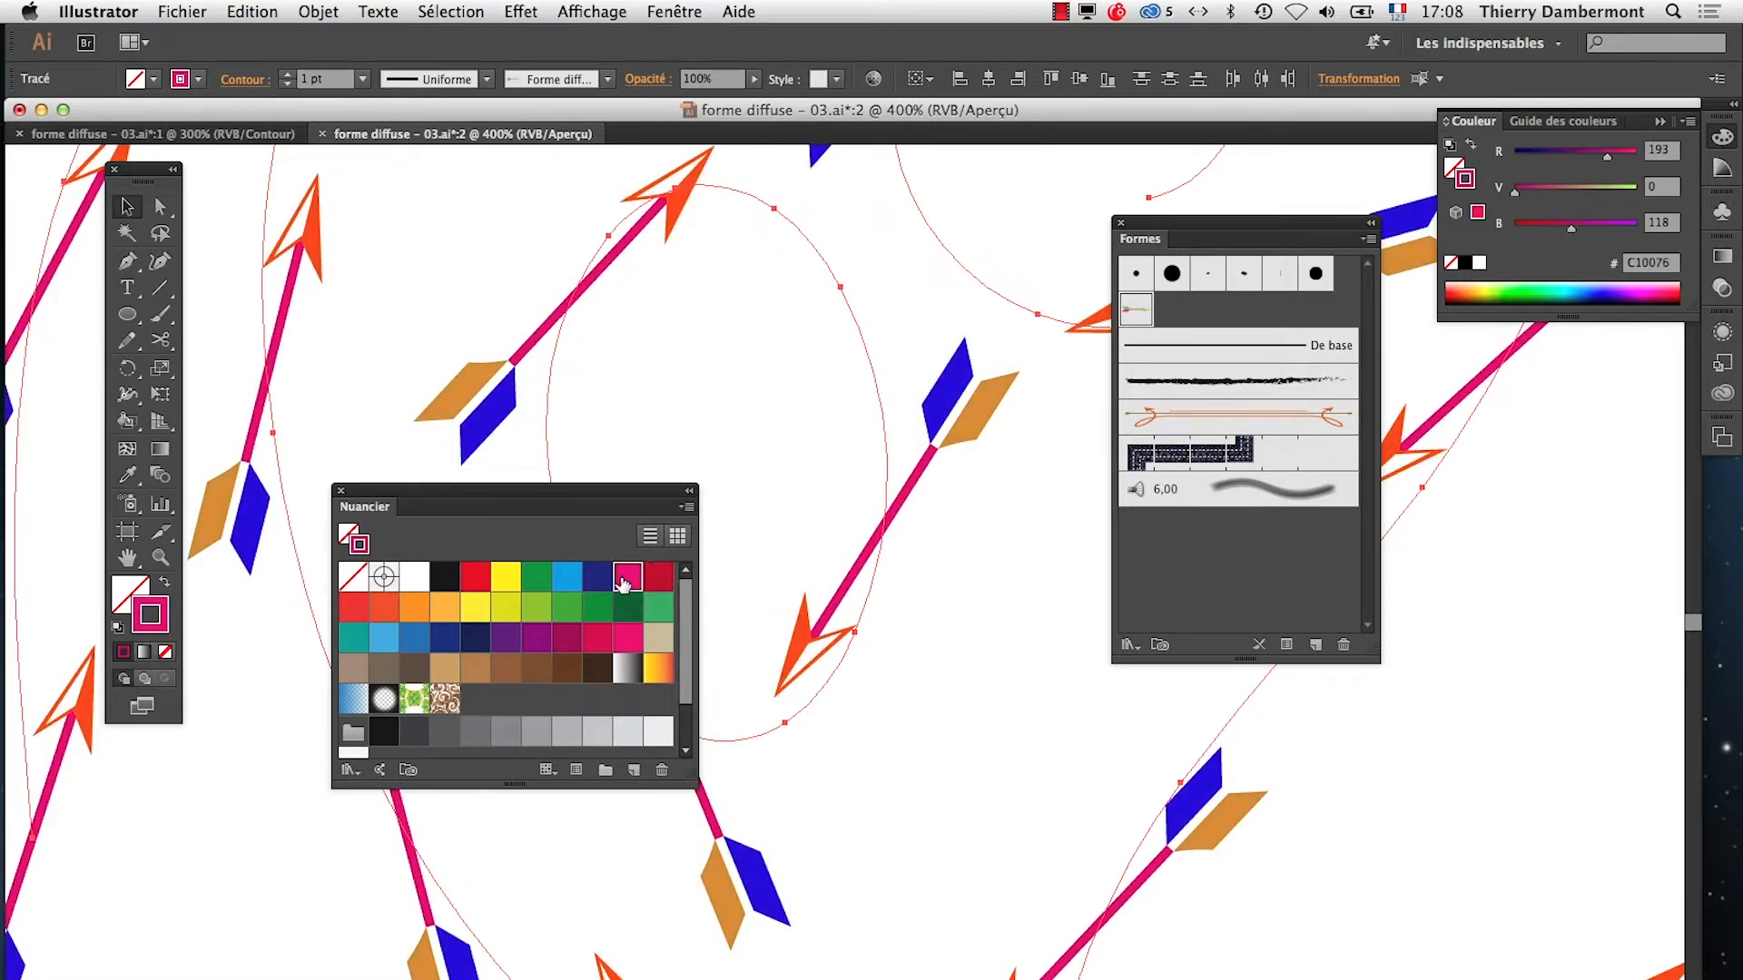
left_click(564, 582)
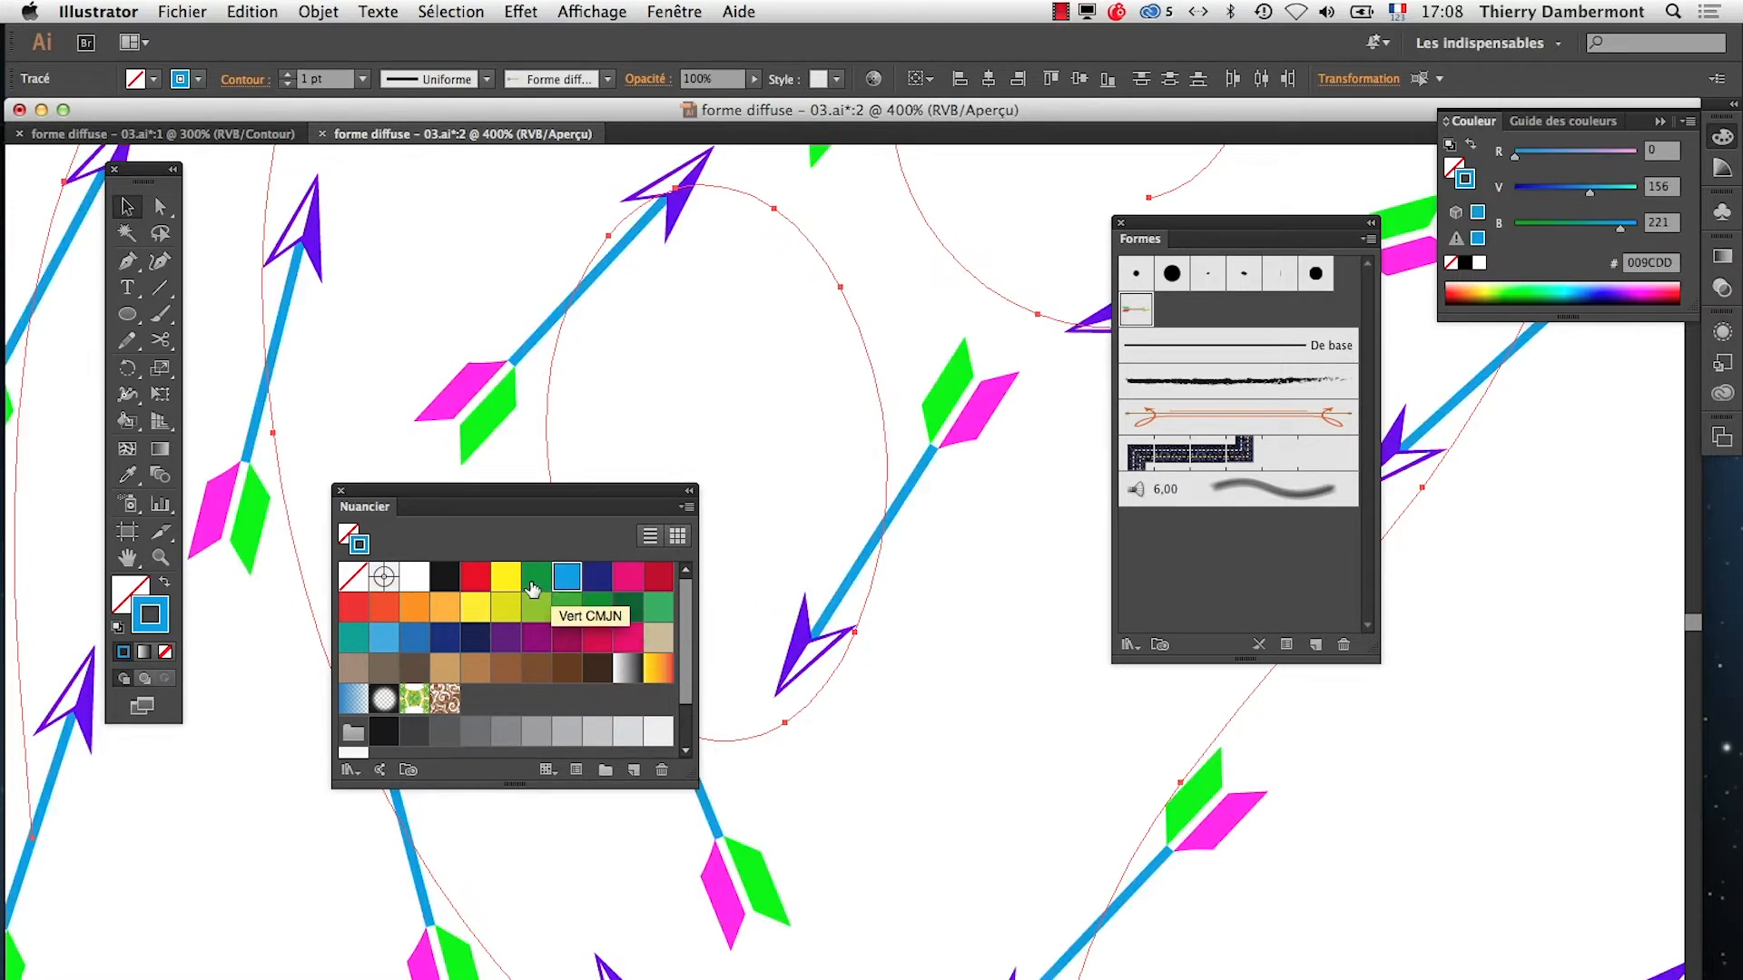
left_click(532, 587)
left_click(506, 640)
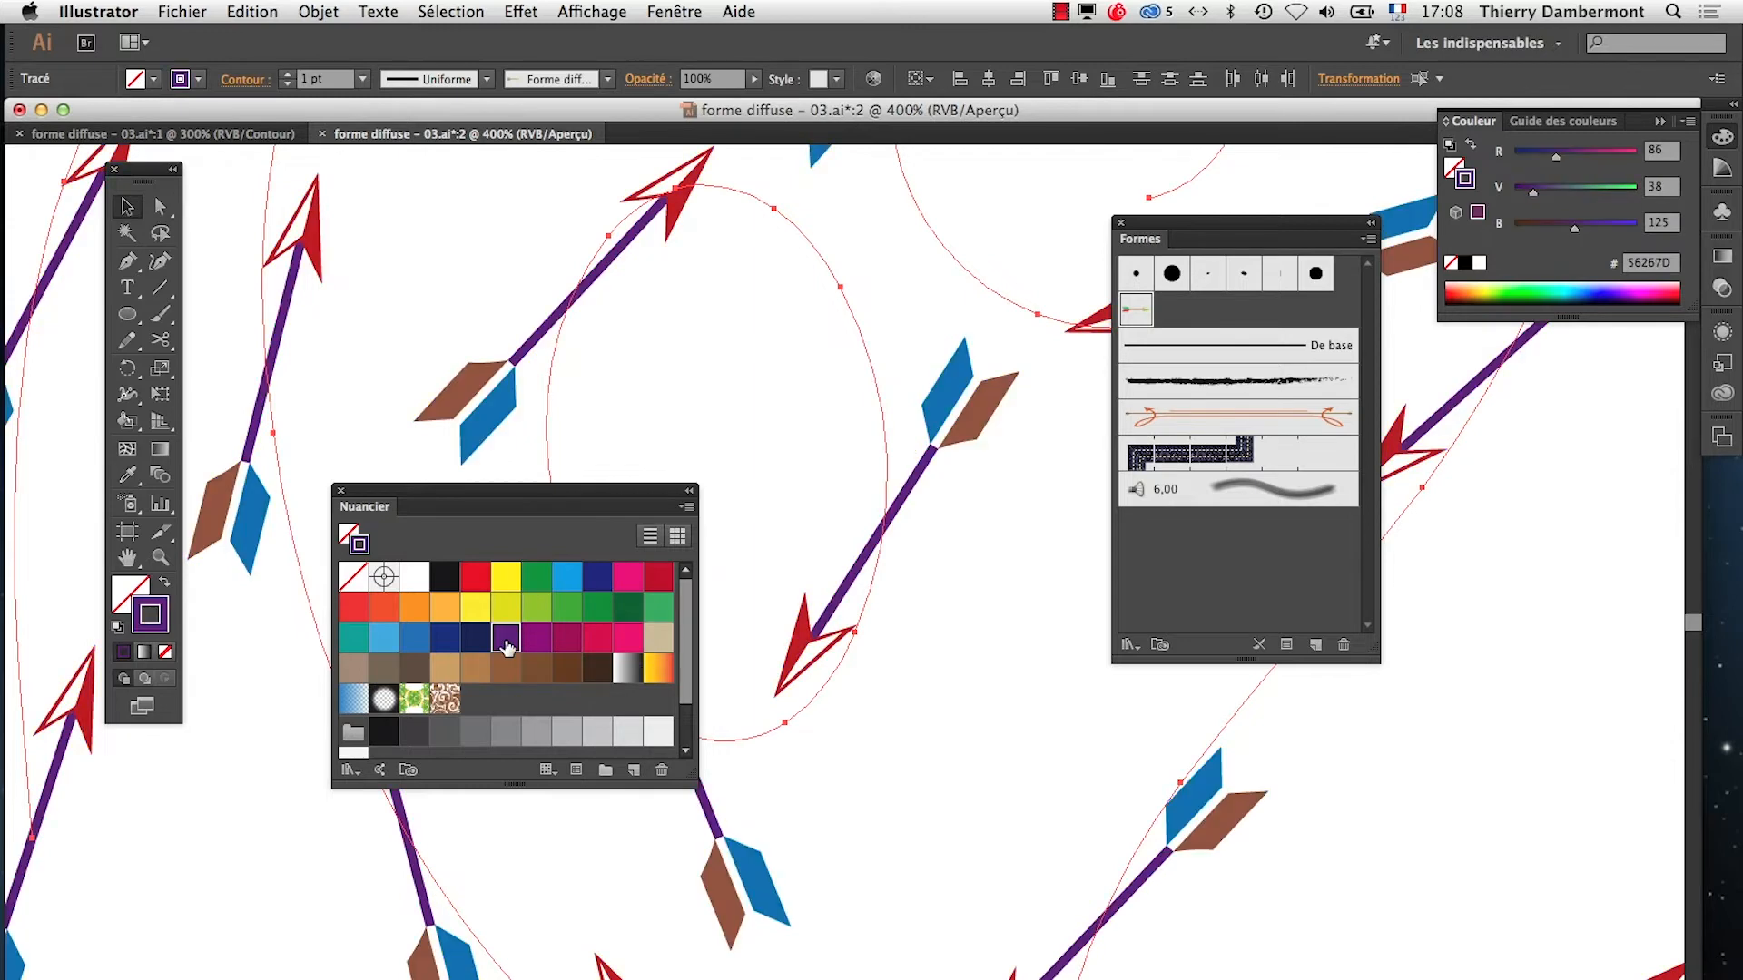
left_click(473, 641)
left_click(474, 608)
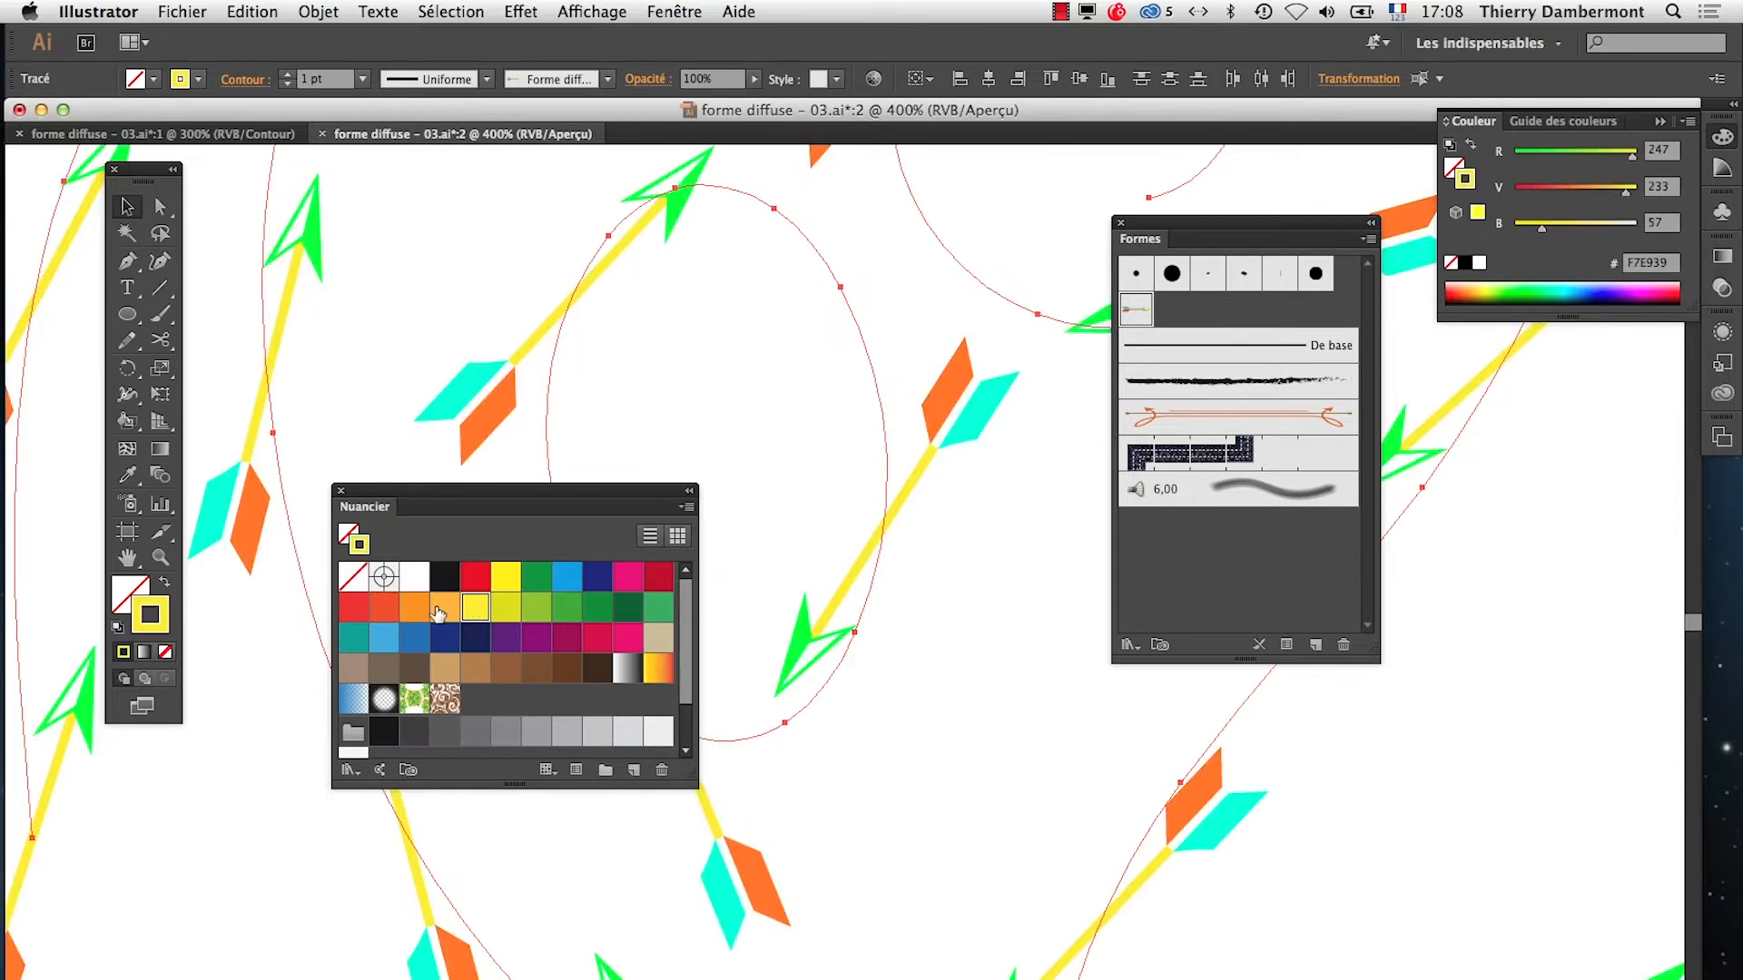
Set the arrow brush's colouring mode to Teintes et ombres on the existing strokes, and recolour the selected arrows purple
double_click(1129, 315)
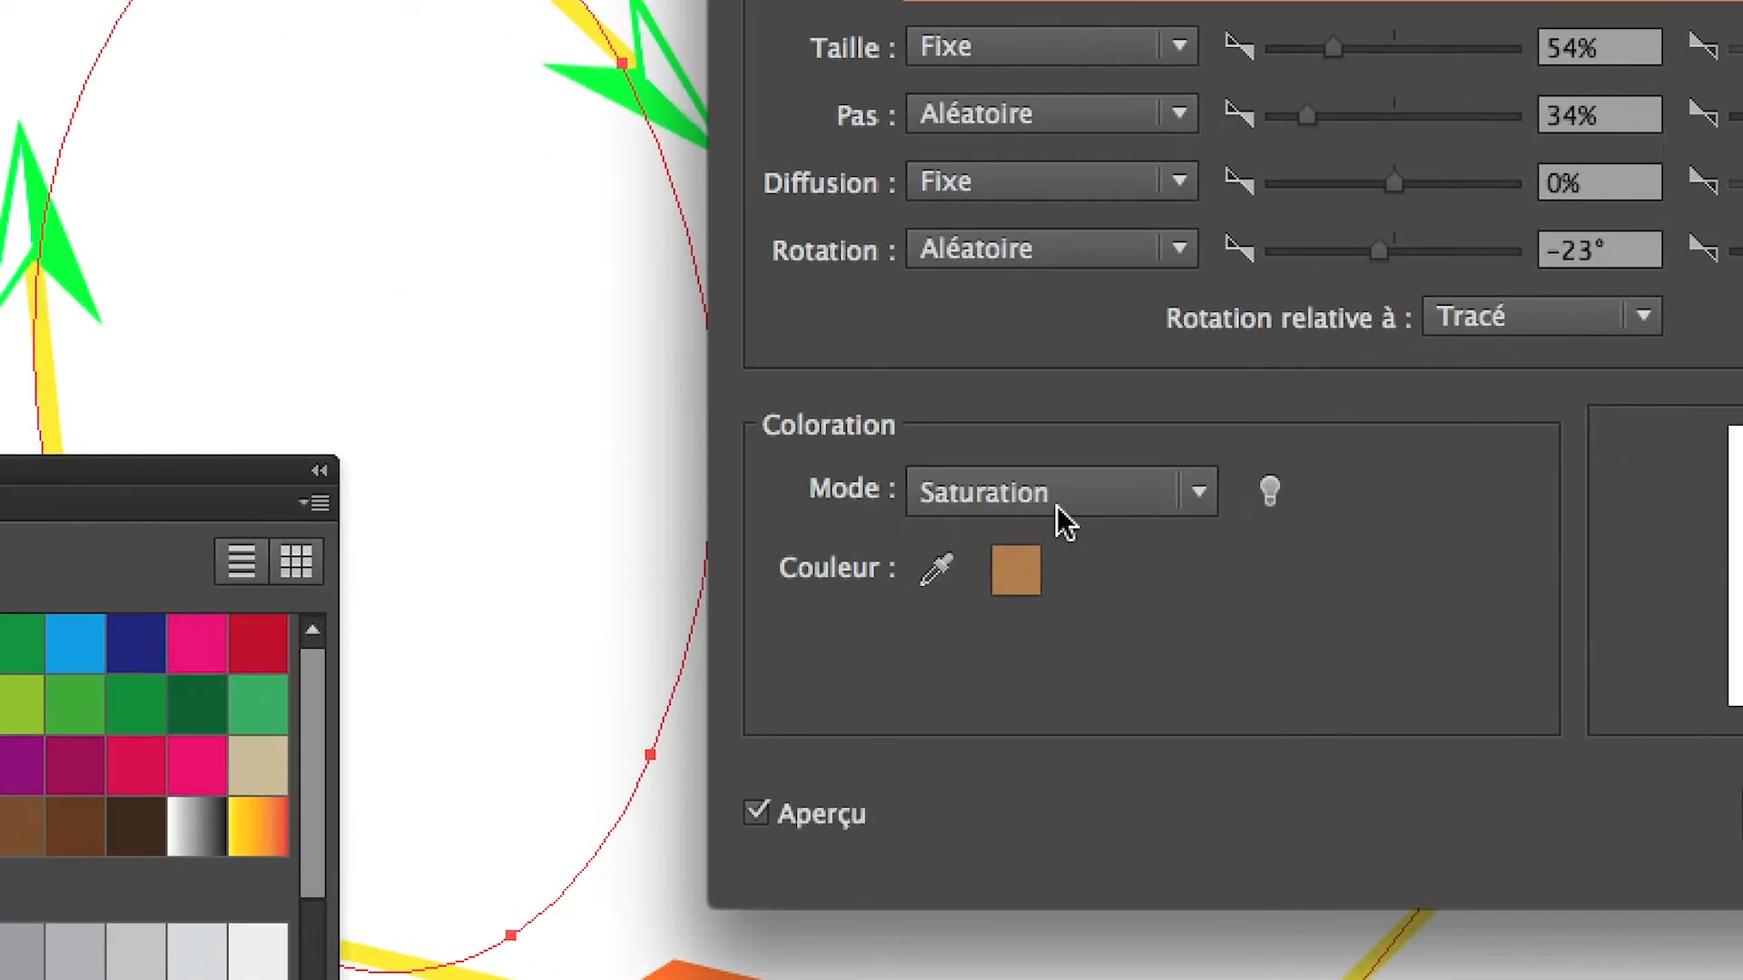
left_click(1057, 506)
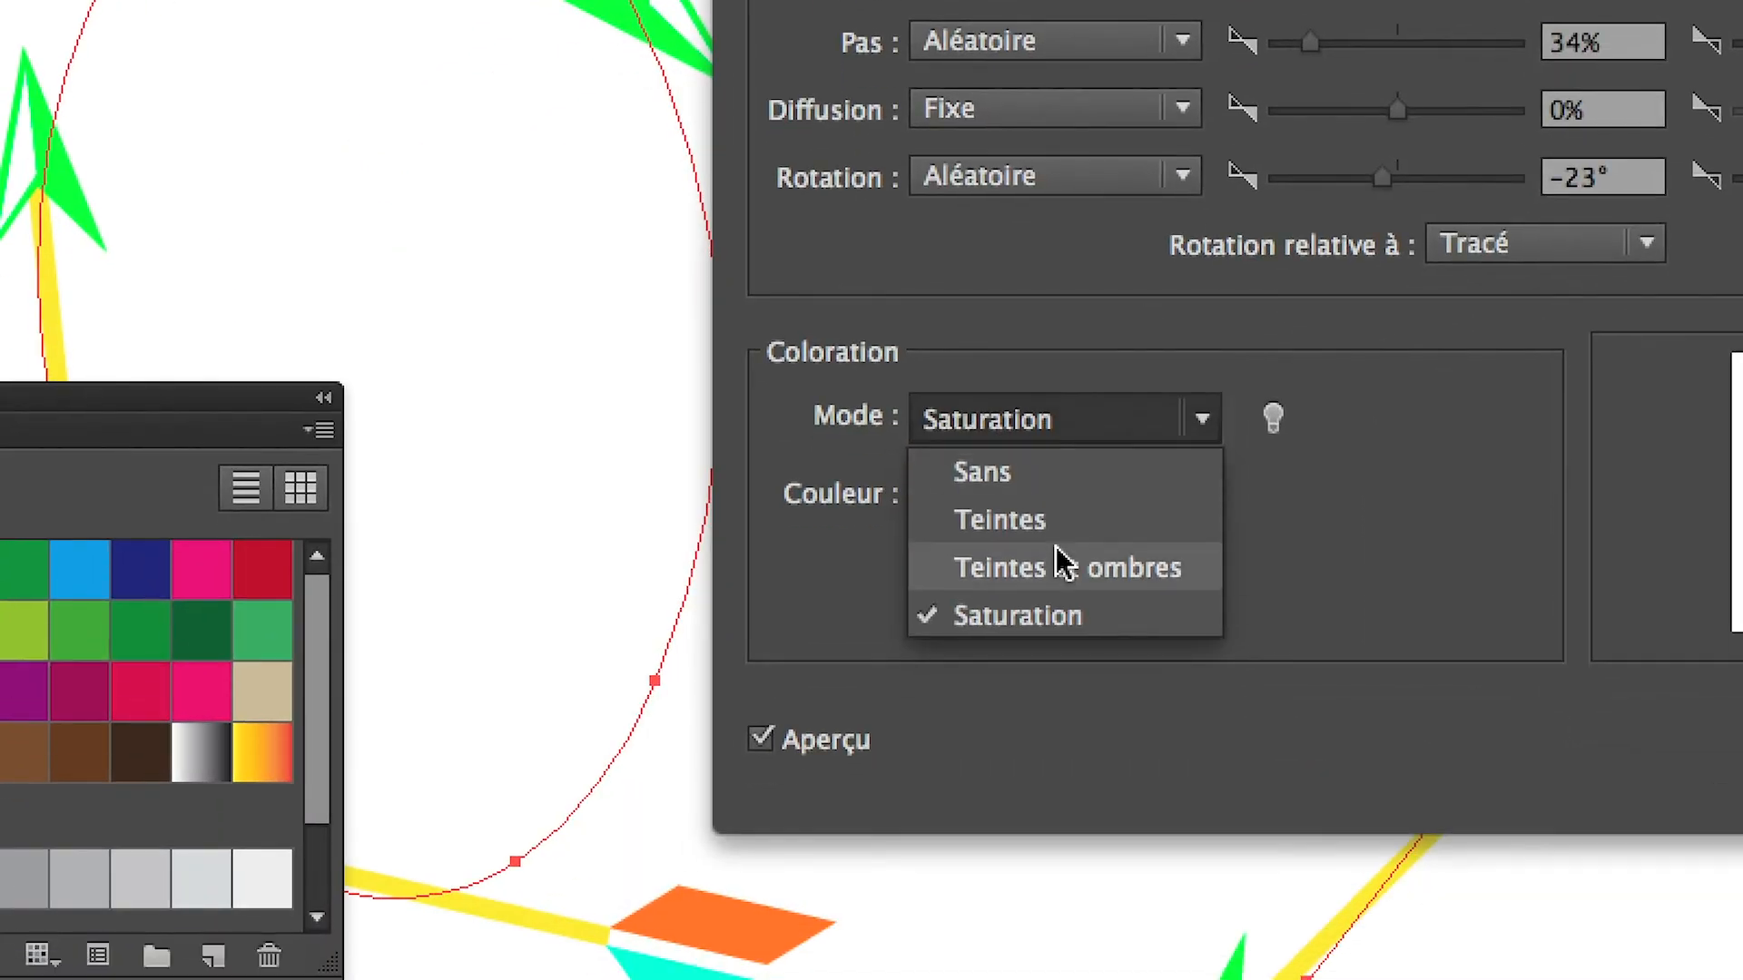
left_click(1071, 643)
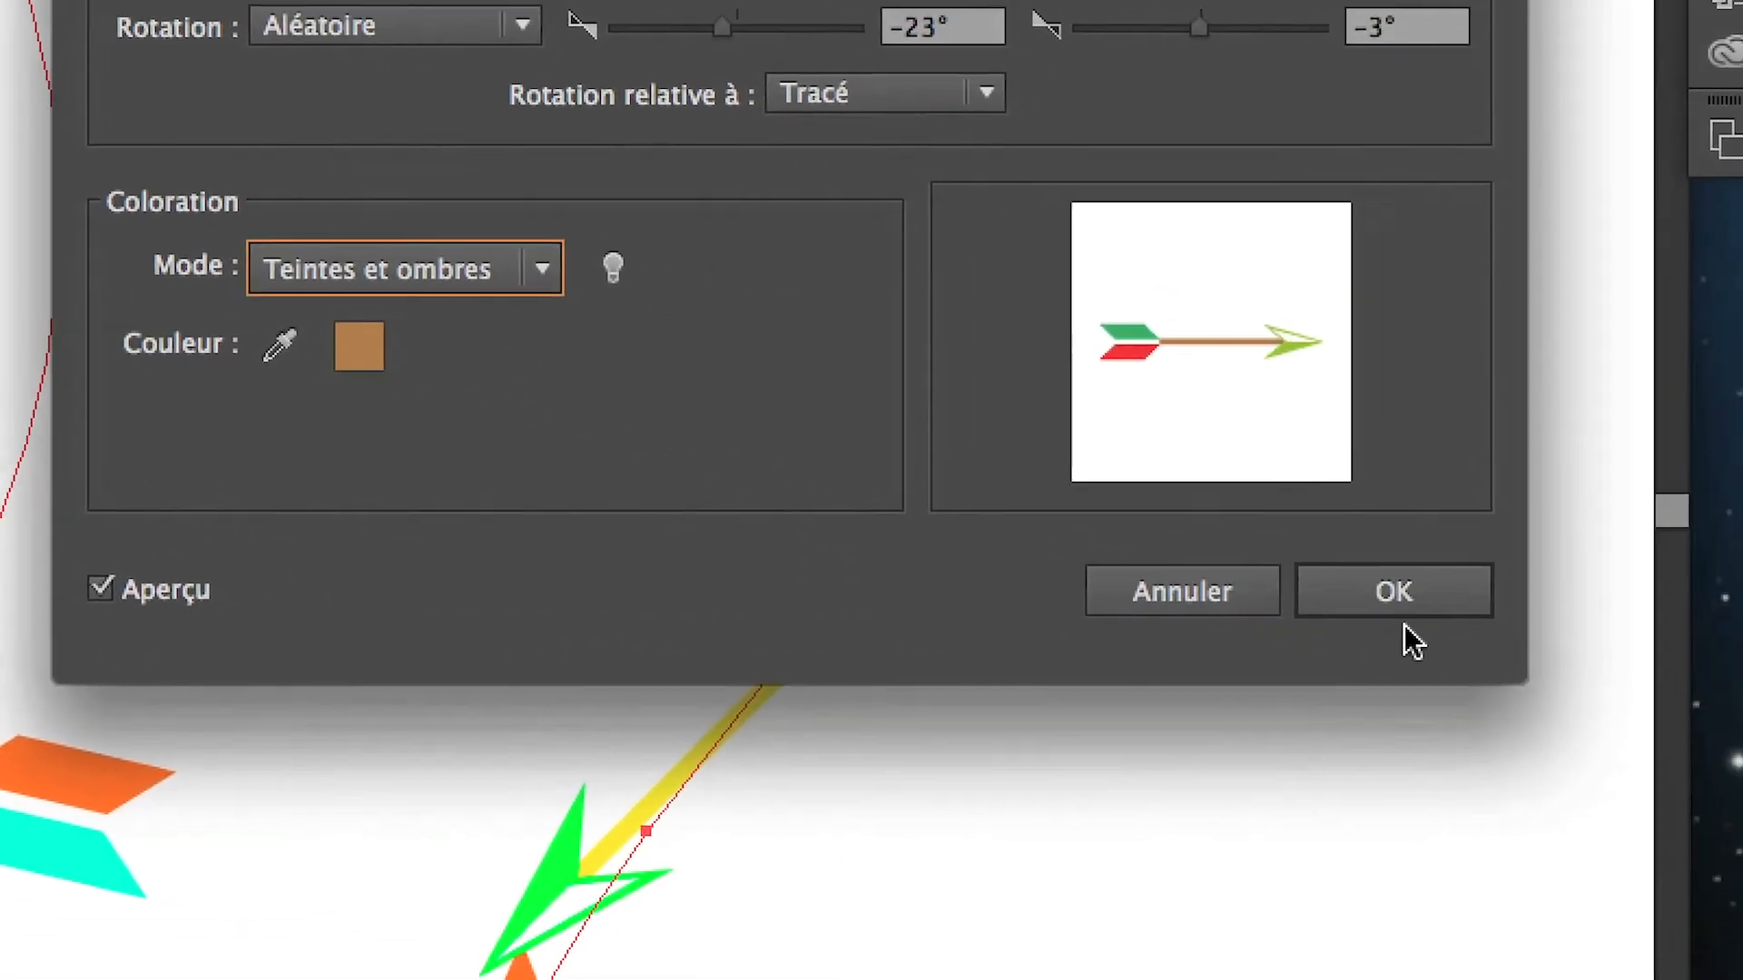
left_click(1401, 610)
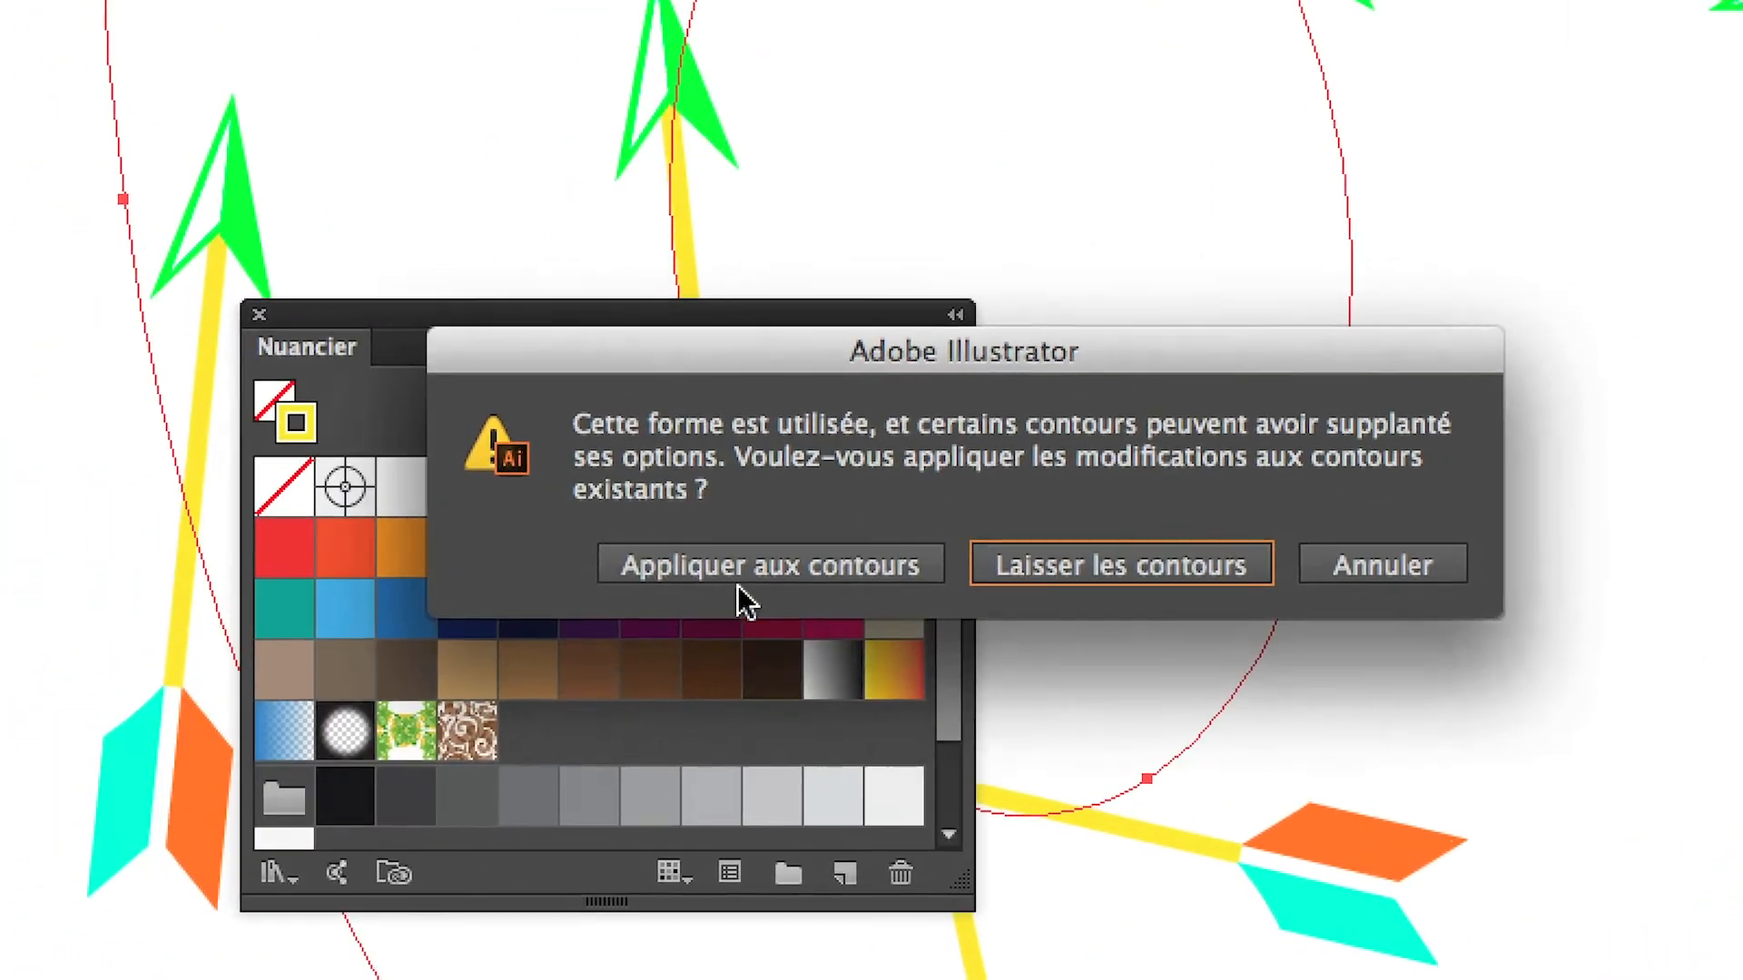
left_click(737, 582)
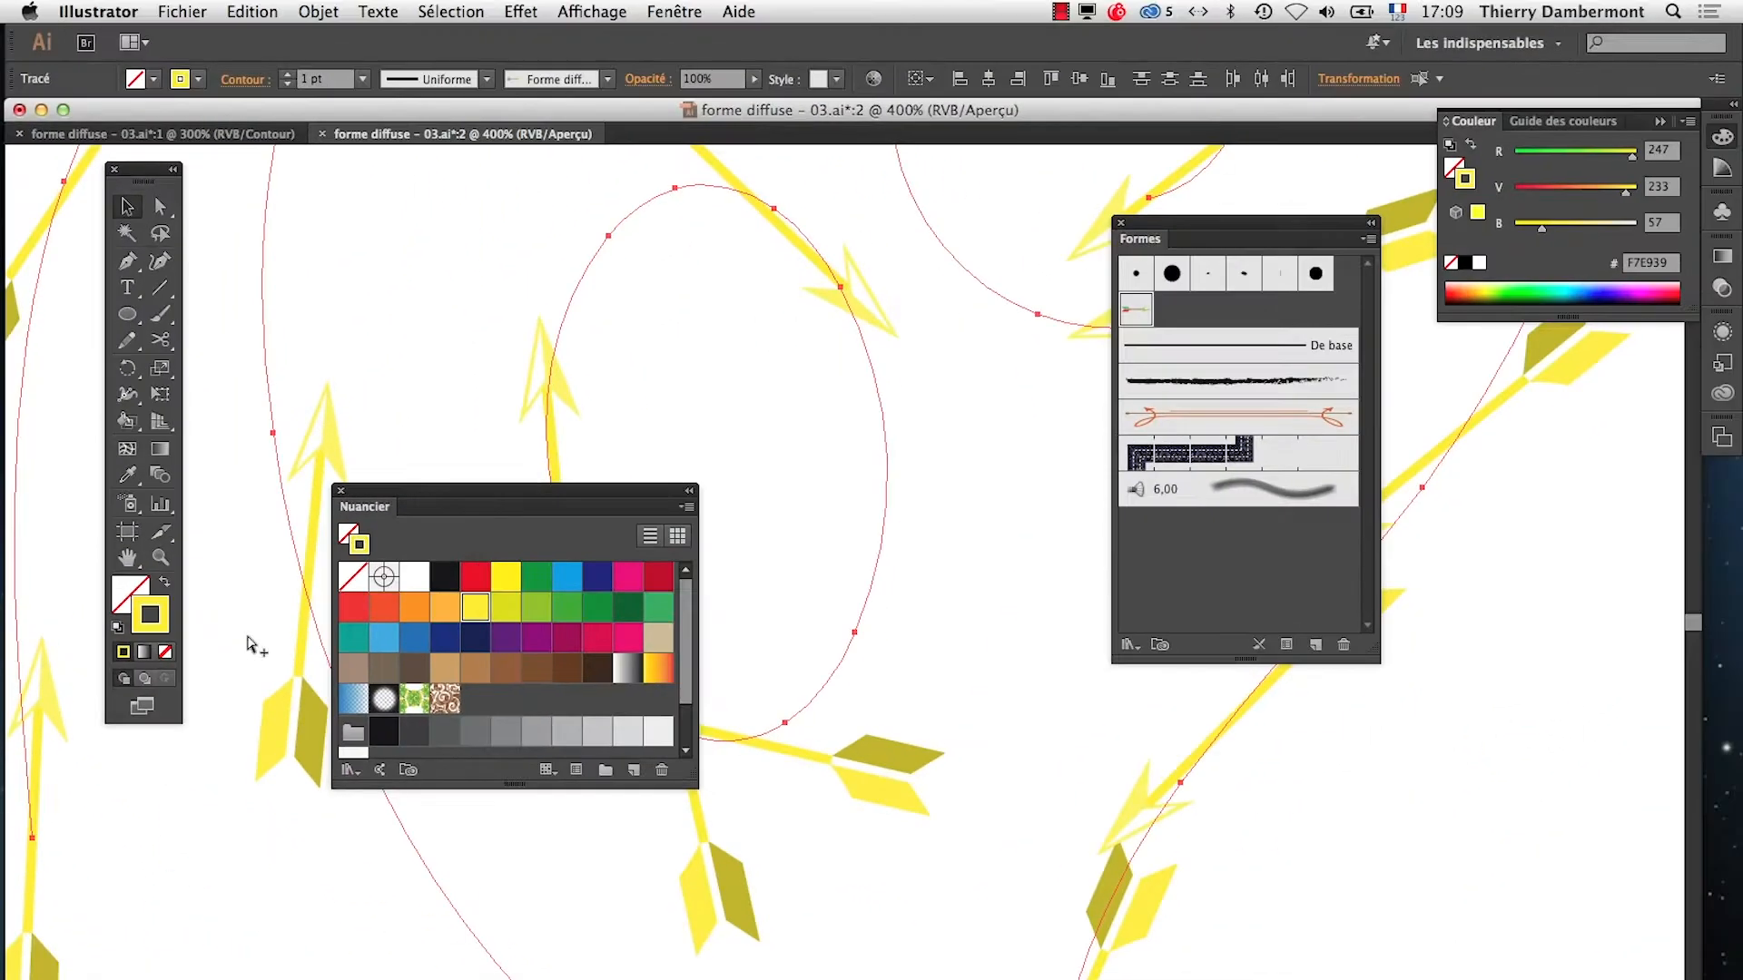
left_click_drag(452, 511, 789, 525)
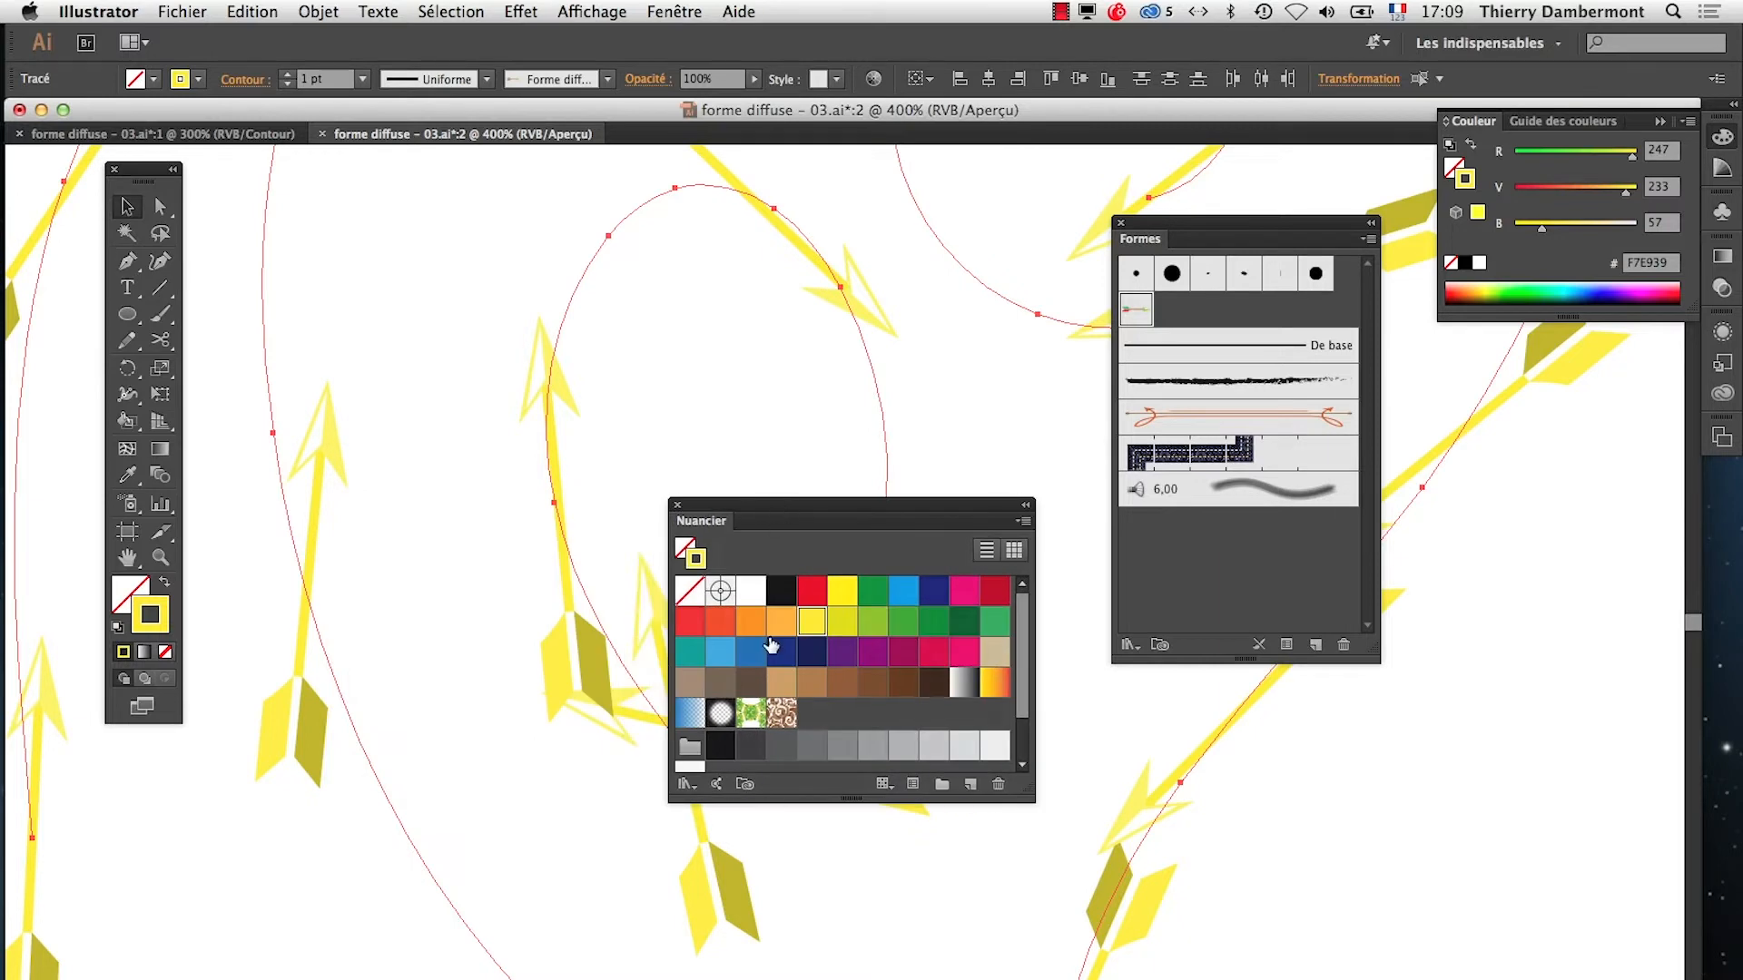
left_click(780, 652)
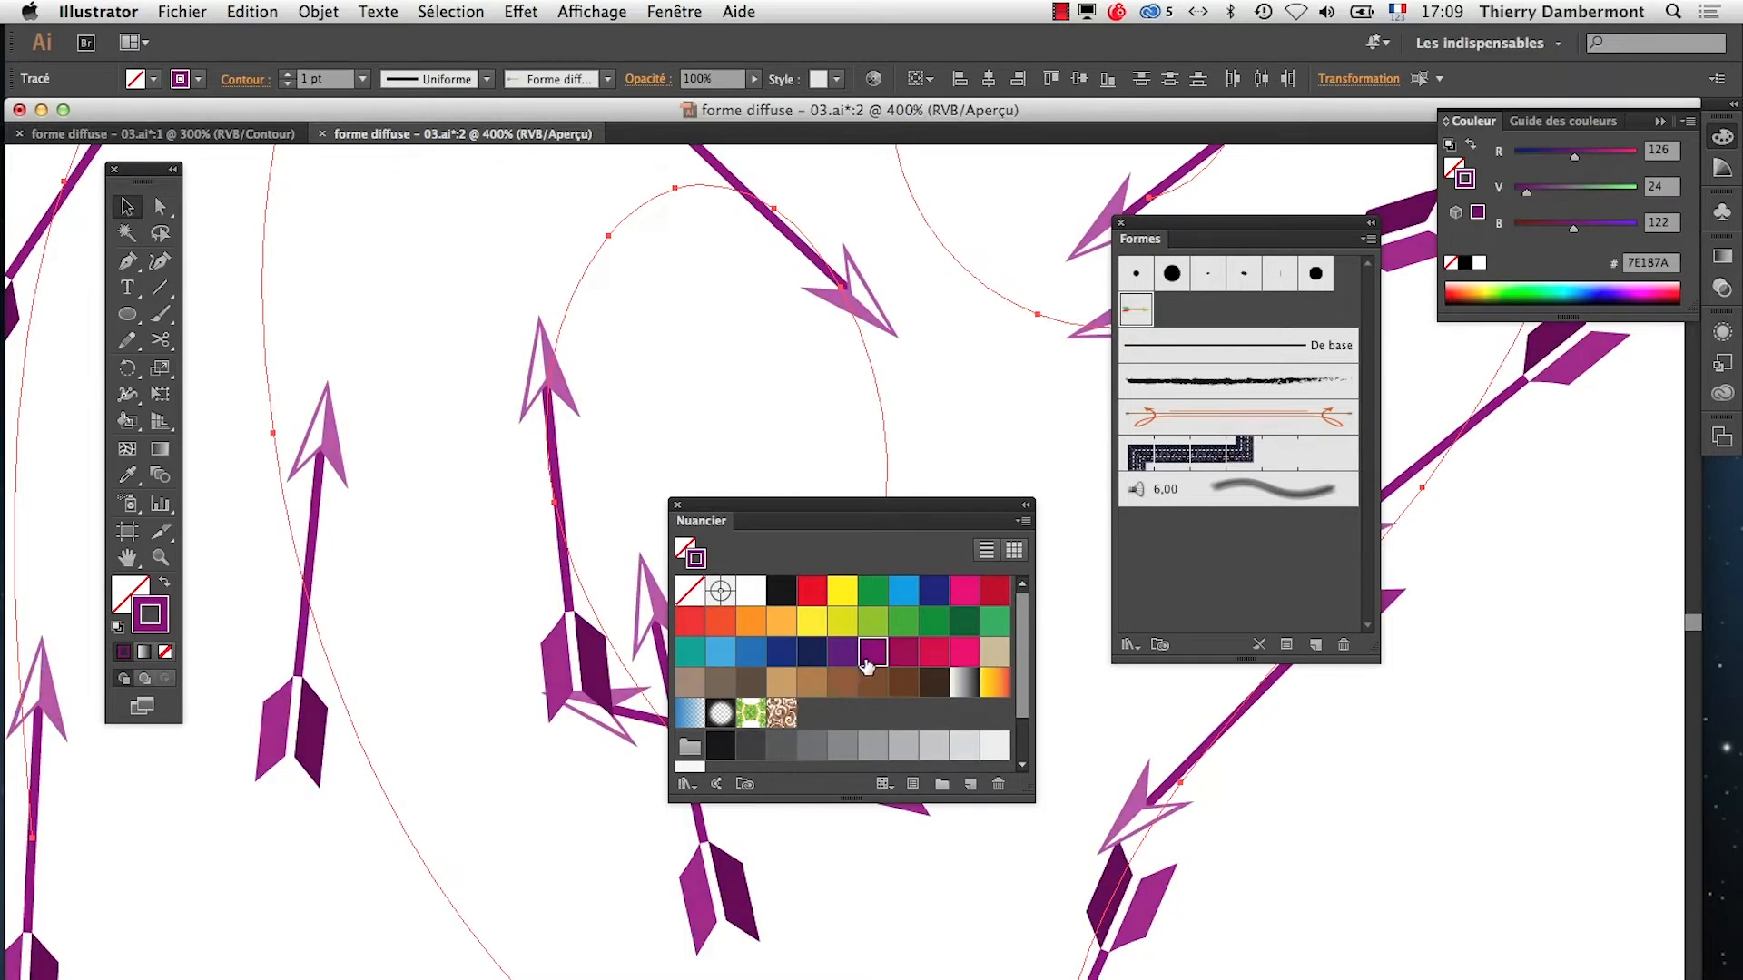
Extend the artboard downward to nearly double its height to make empty space below the arrows, and deselect the artwork
left_click(575, 656, "alt")
left_click(576, 656, "alt")
left_click(576, 655, "alt")
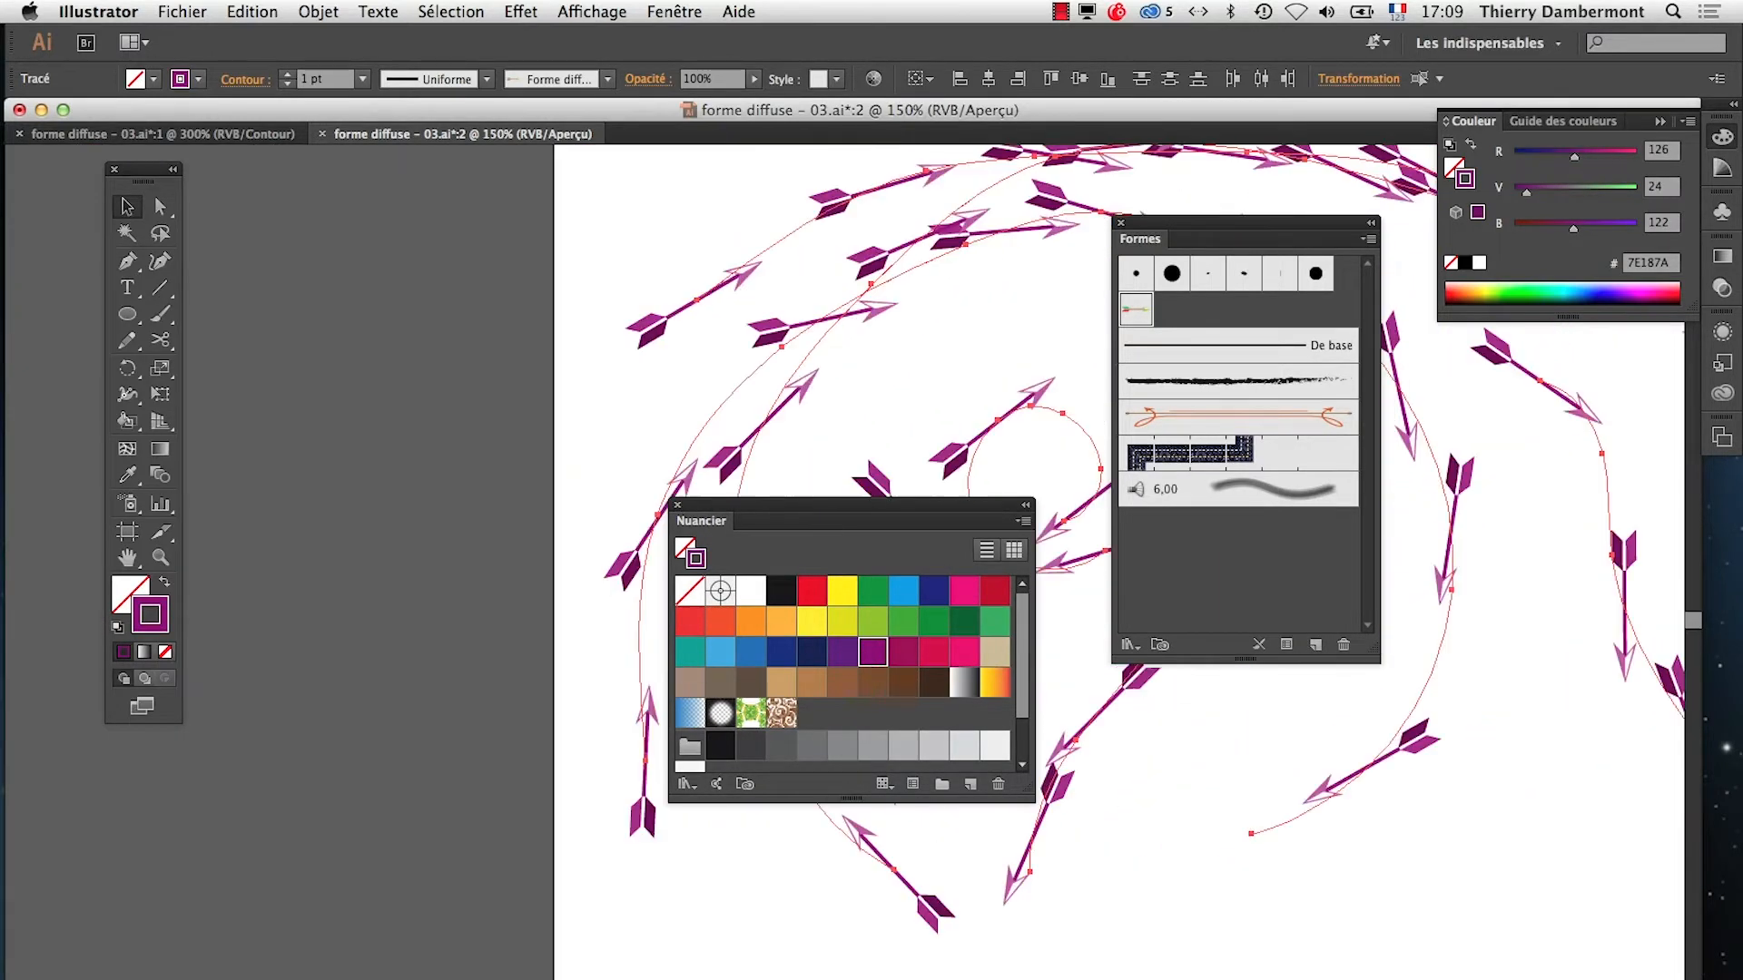
left_click(821, 906, "alt")
scroll(890, 885, "right", 5)
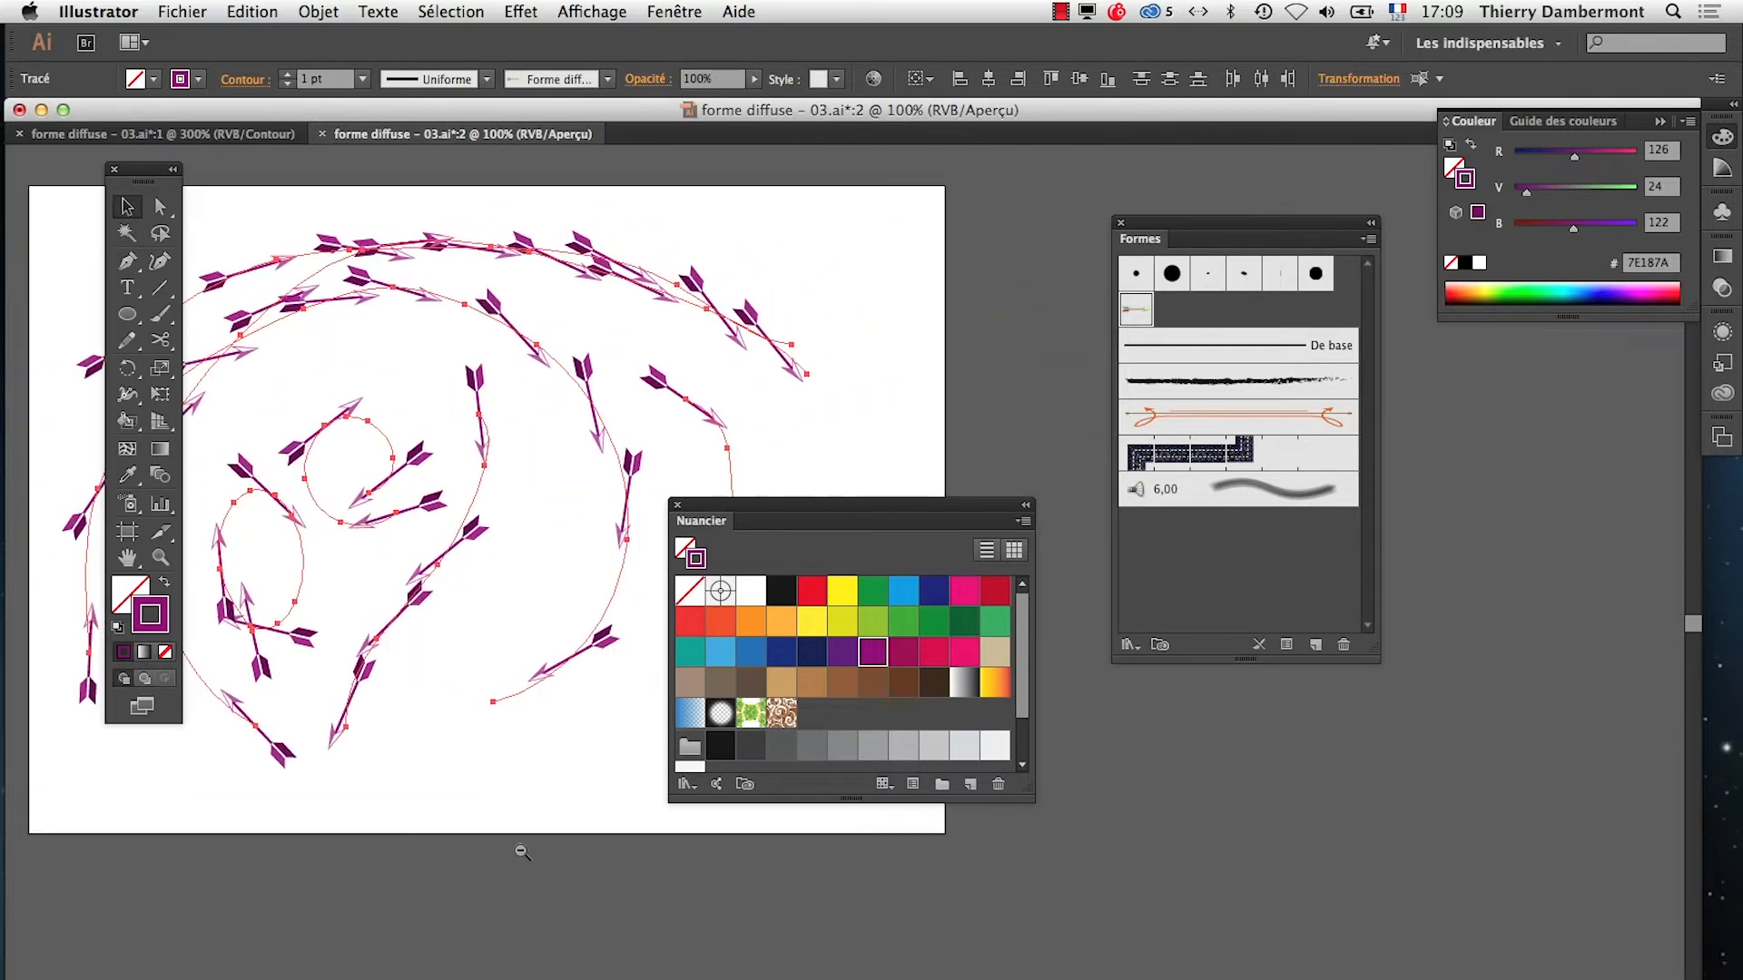
left_click(522, 851, "alt")
left_click_drag(816, 510, 1041, 744)
scroll(642, 662, "right", 5)
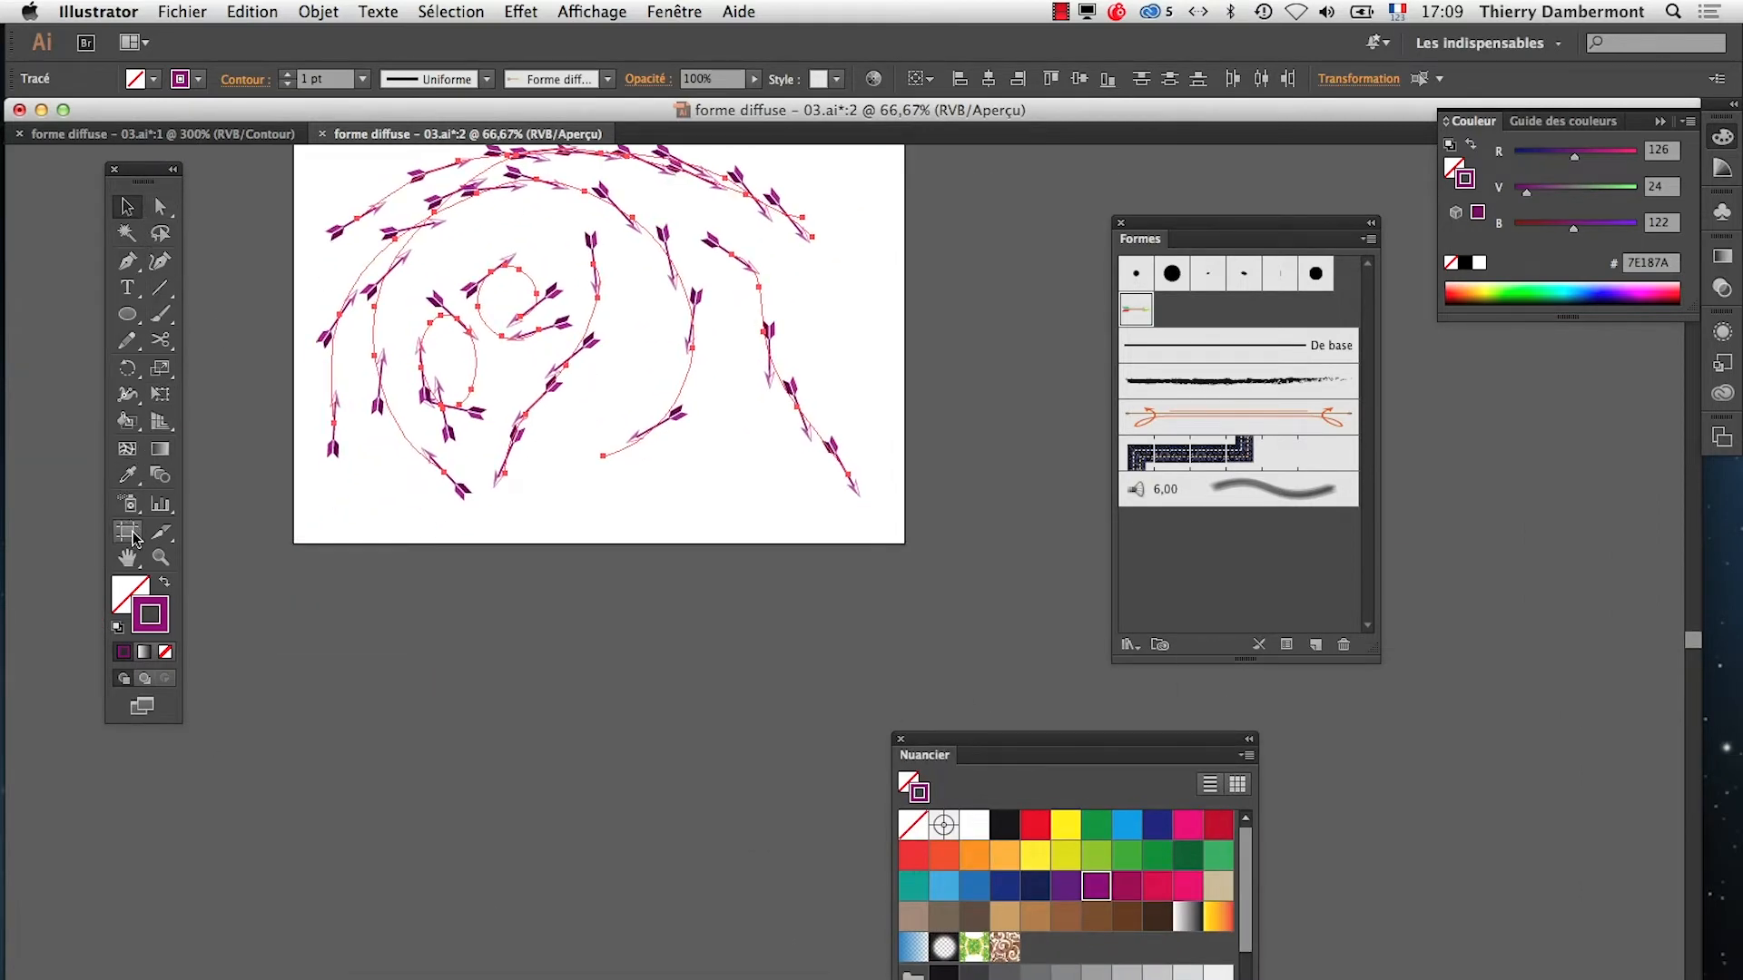
left_click(136, 536)
left_click_drag(619, 542, 603, 962)
left_click(127, 206)
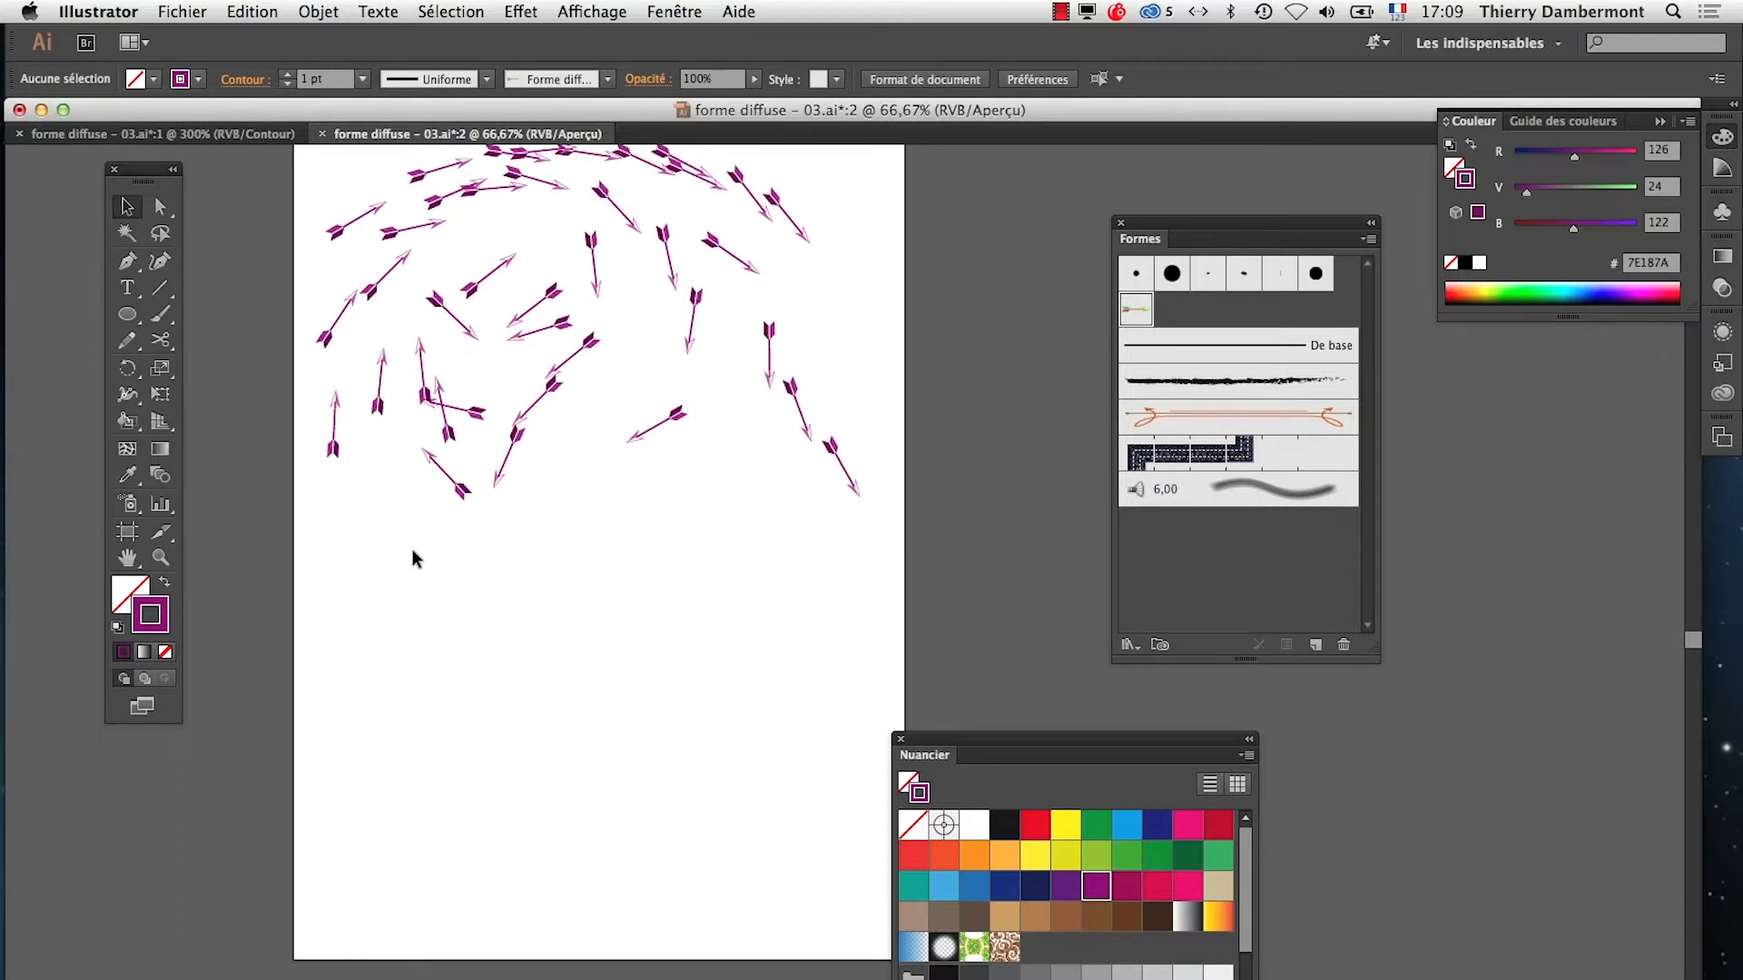
Add the text "Robin" below the arrows and scale it to about 293.5 pt, filling most of the artboard's width
left_click(127, 287)
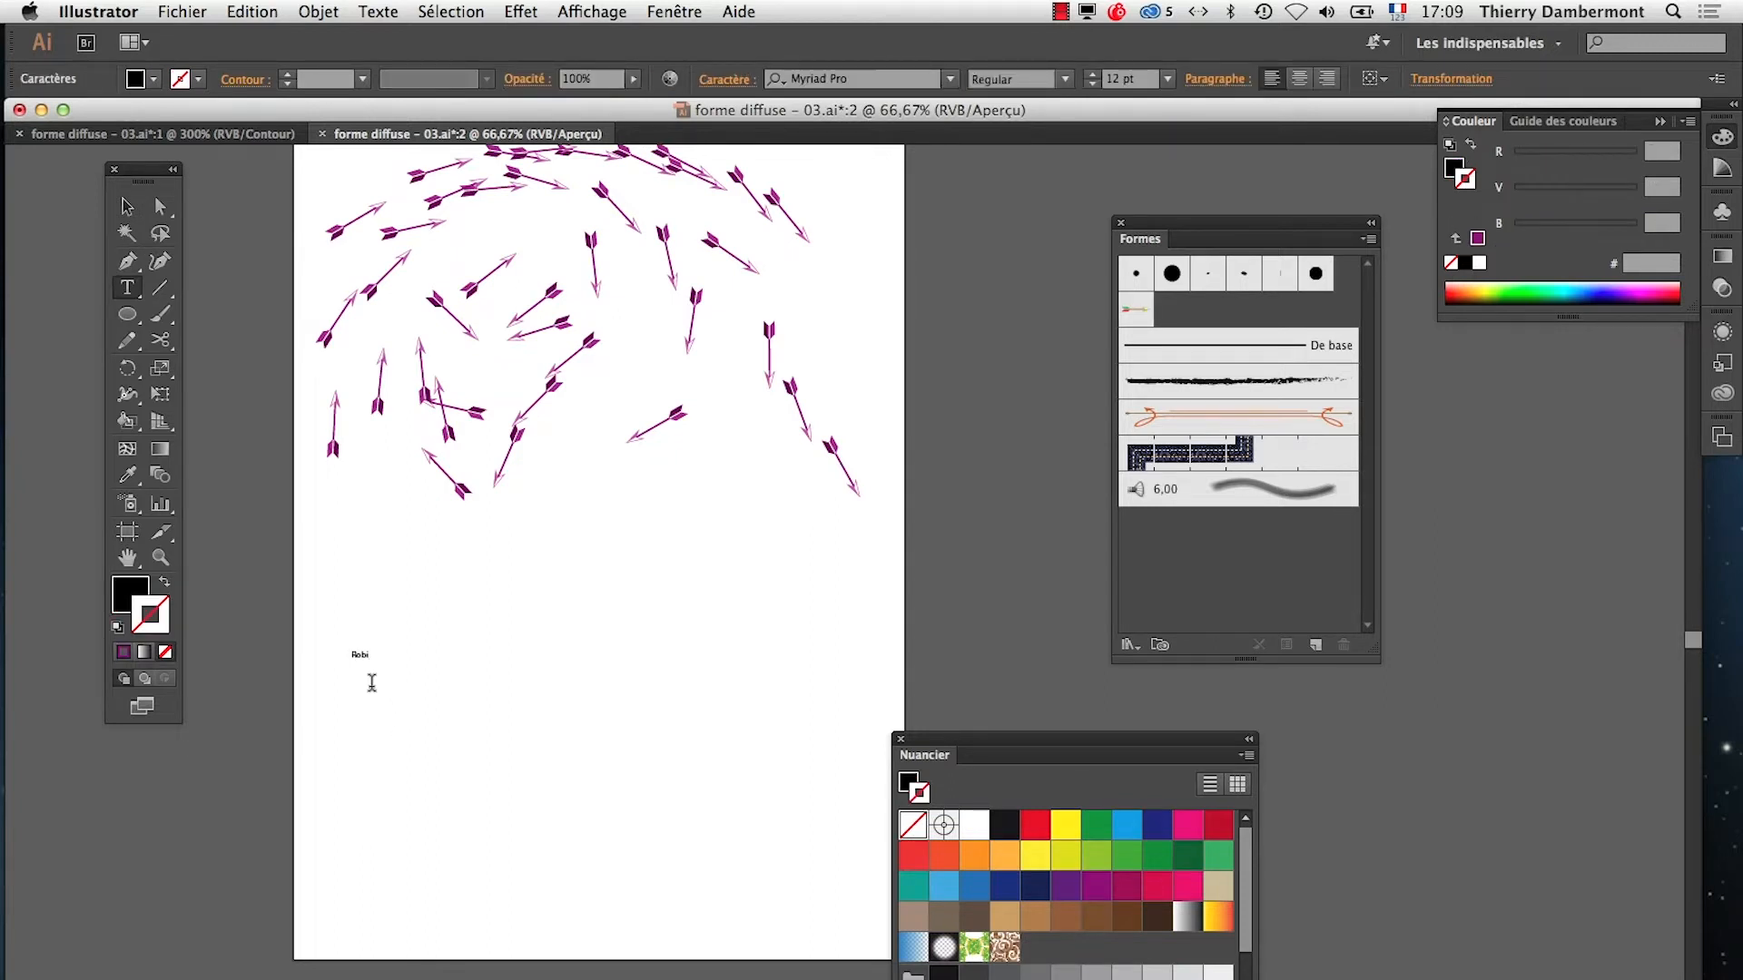
key("Escape")
key("e")
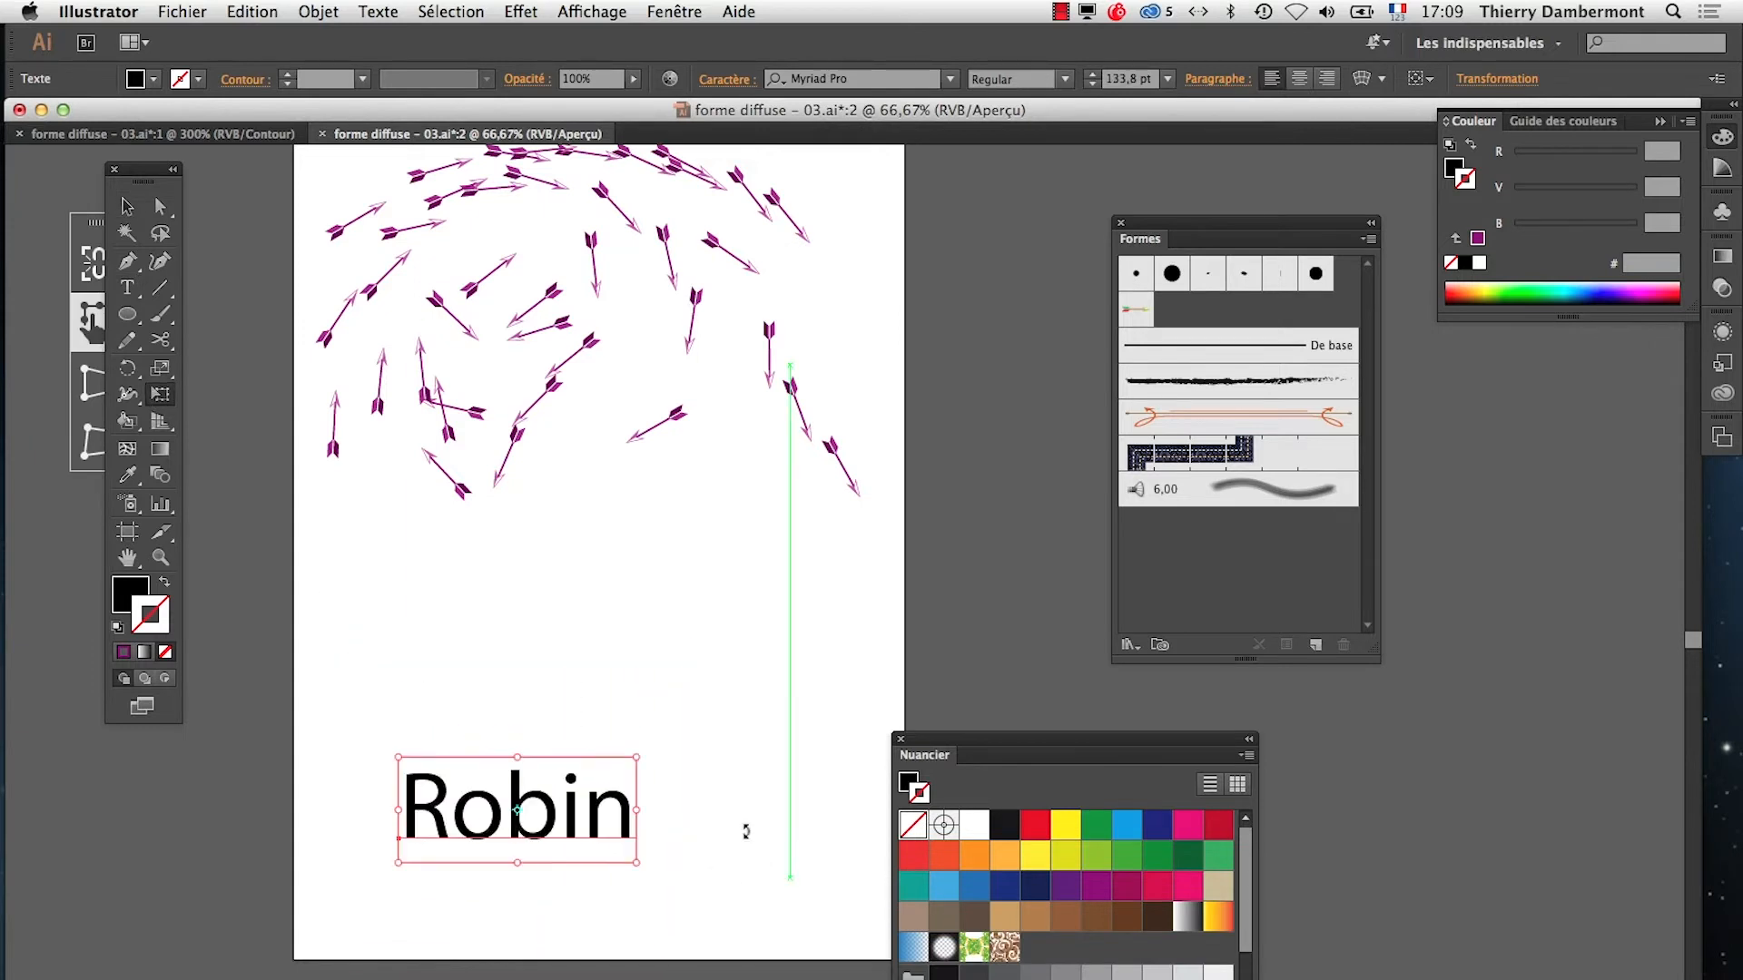
left_click_drag(749, 607, 802, 549)
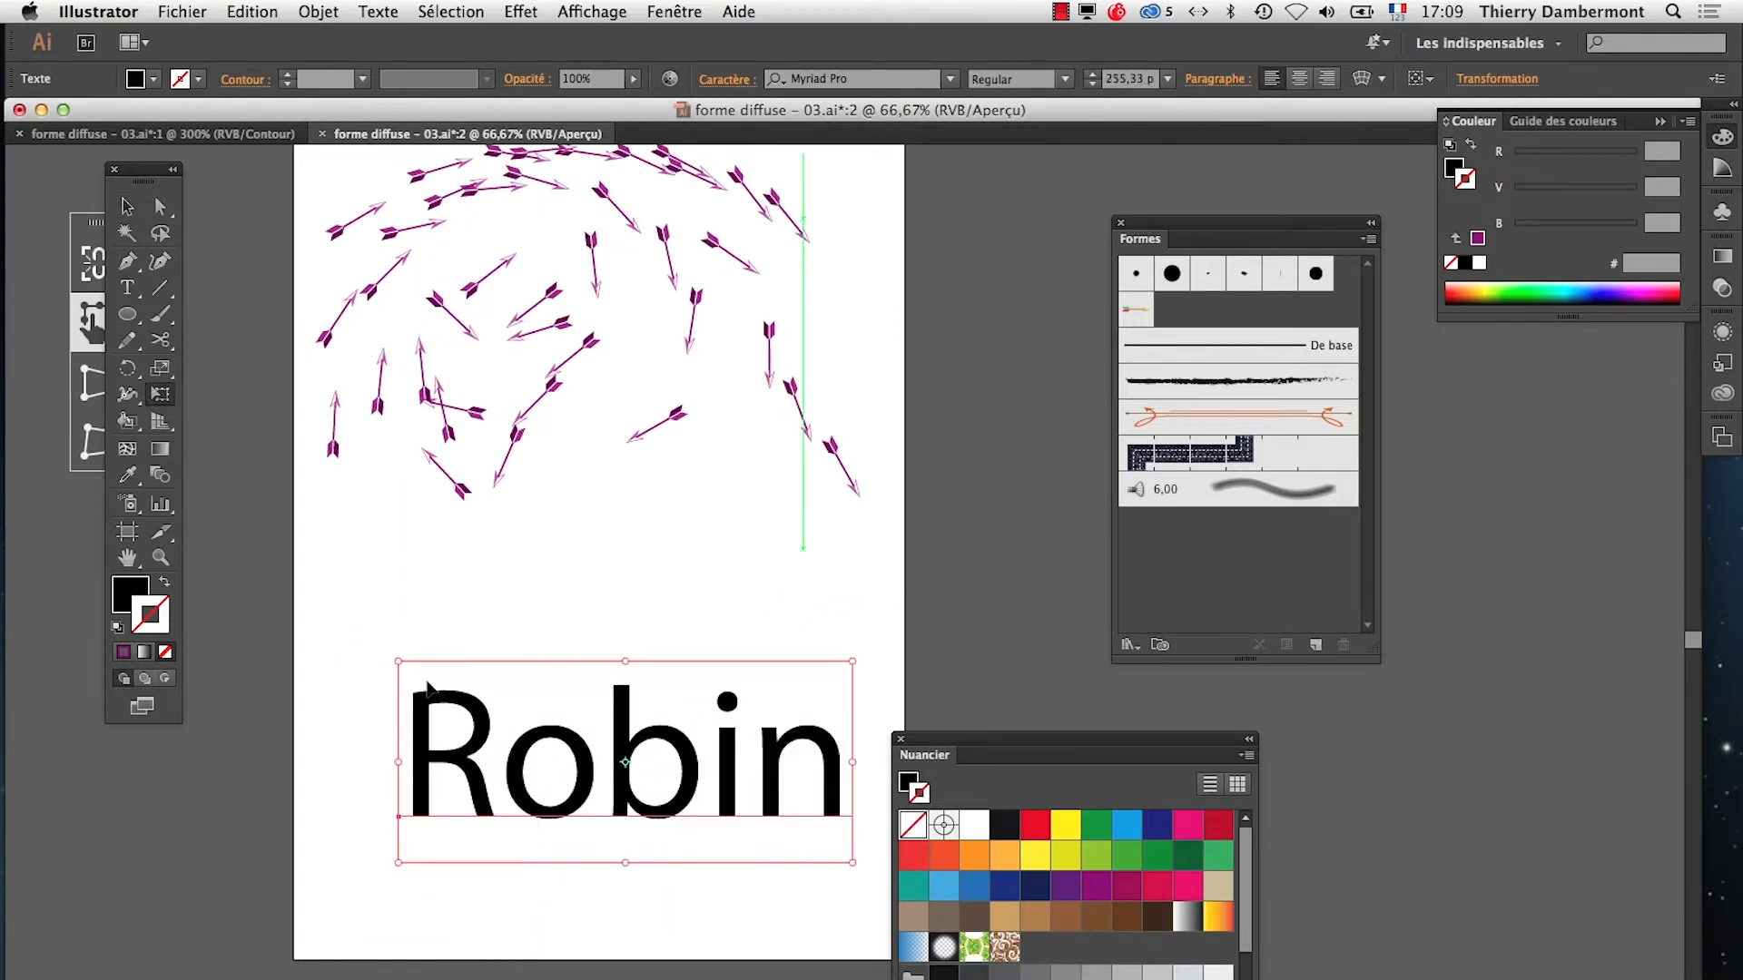
left_click_drag(398, 665, 344, 598)
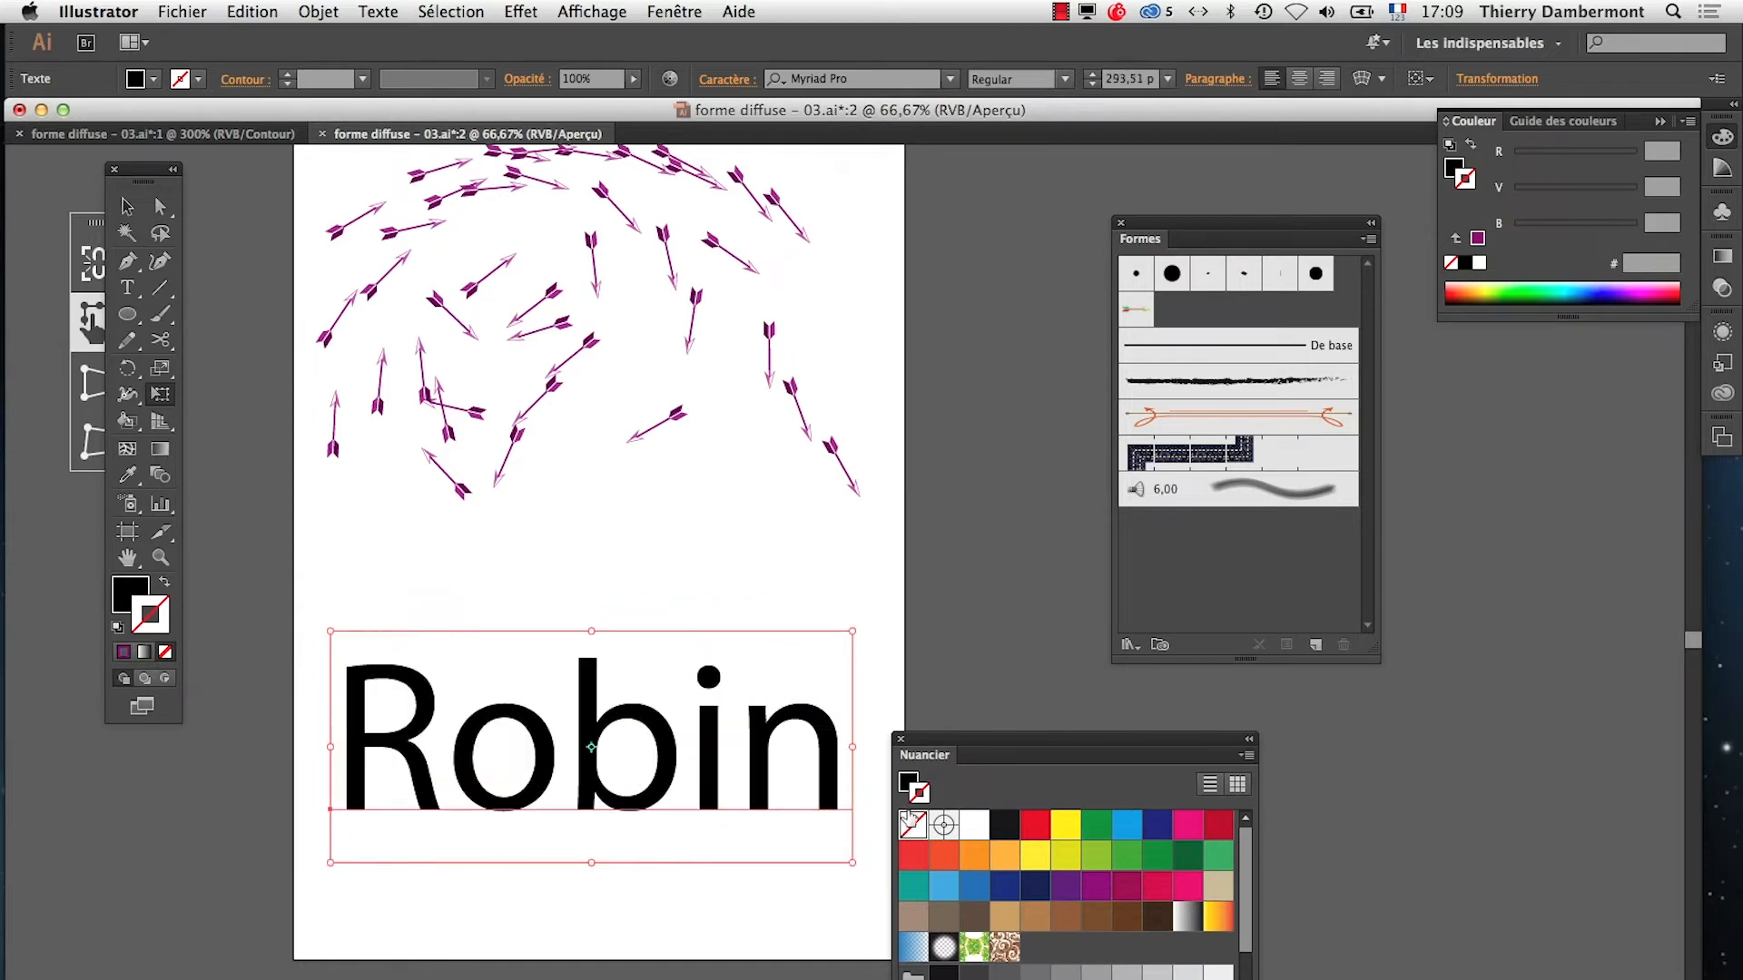
left_click_drag(999, 739, 1035, 736)
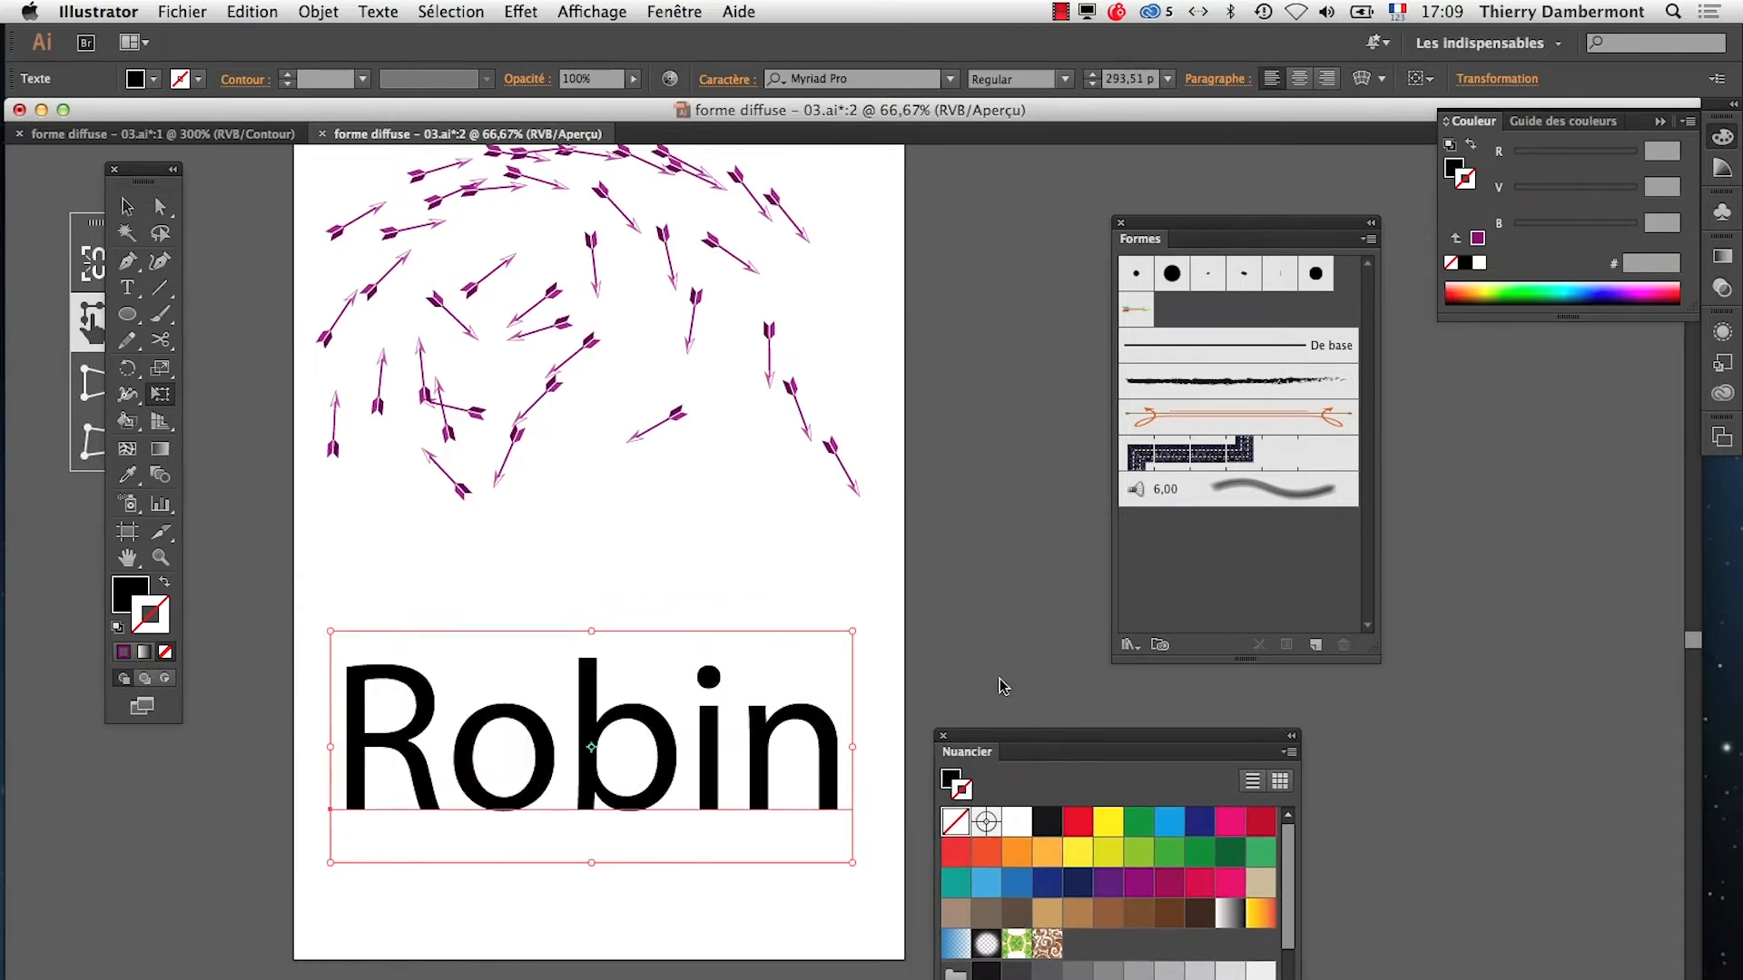
Remove the fill from the "Robin" text and place its appearance attributes above it, over the artboard
left_click(164, 652)
left_click(690, 12)
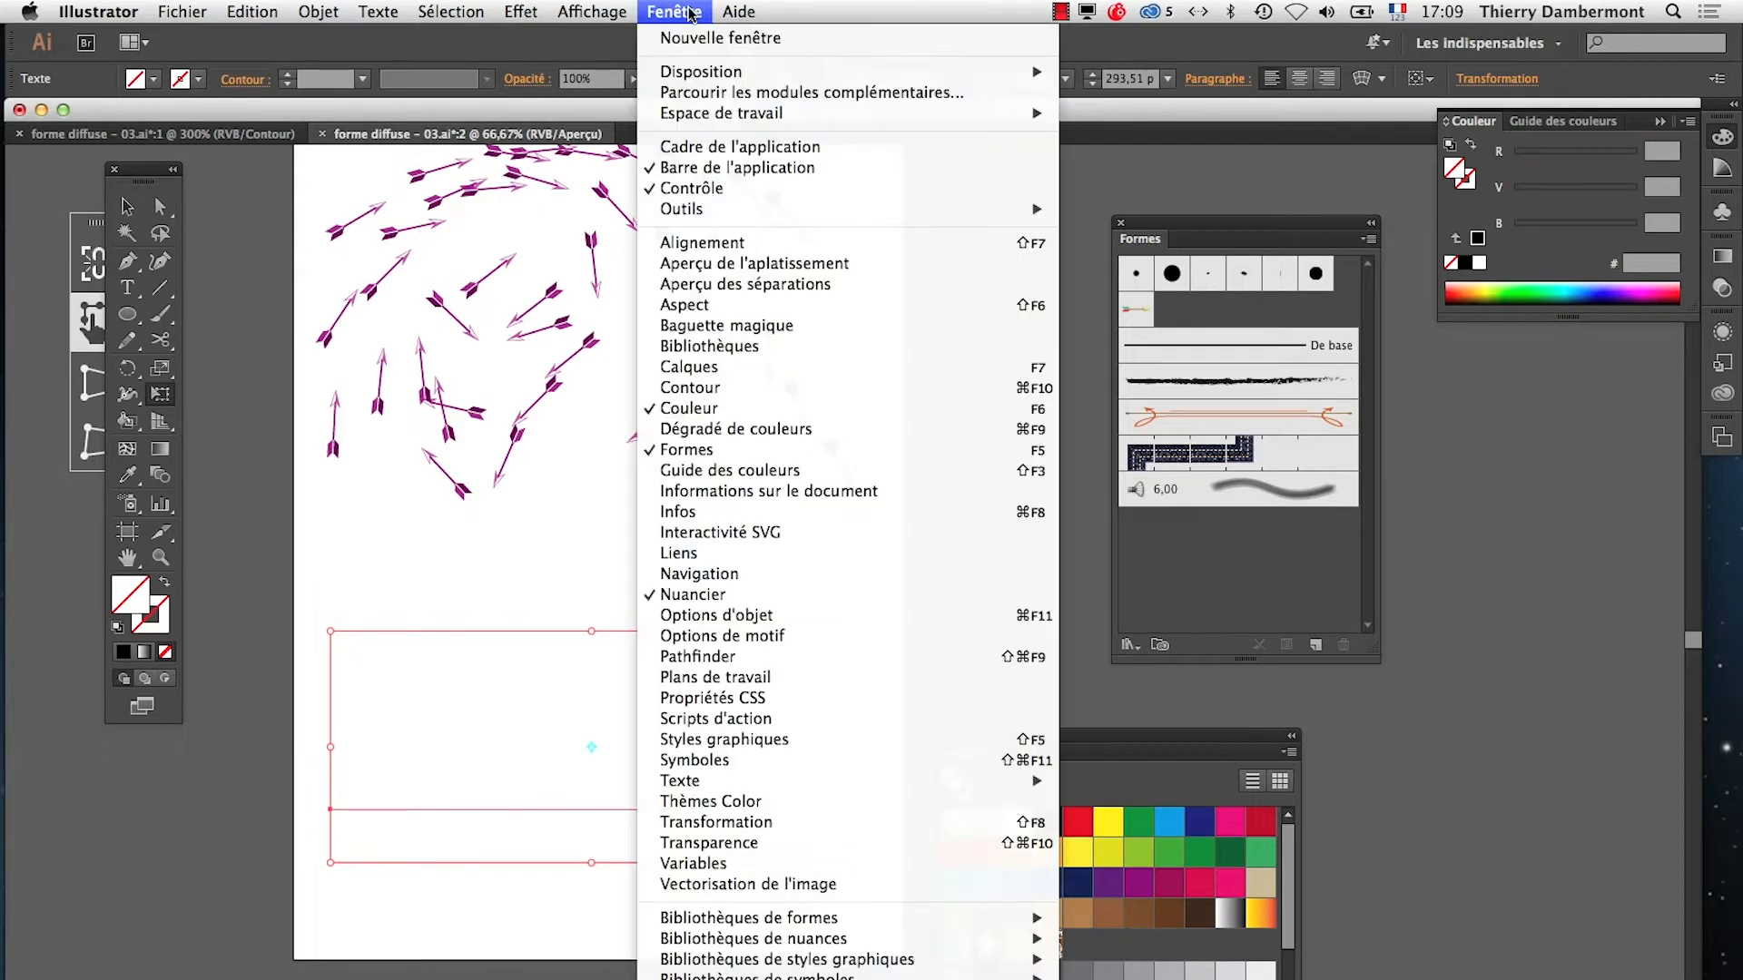
left_click(708, 305)
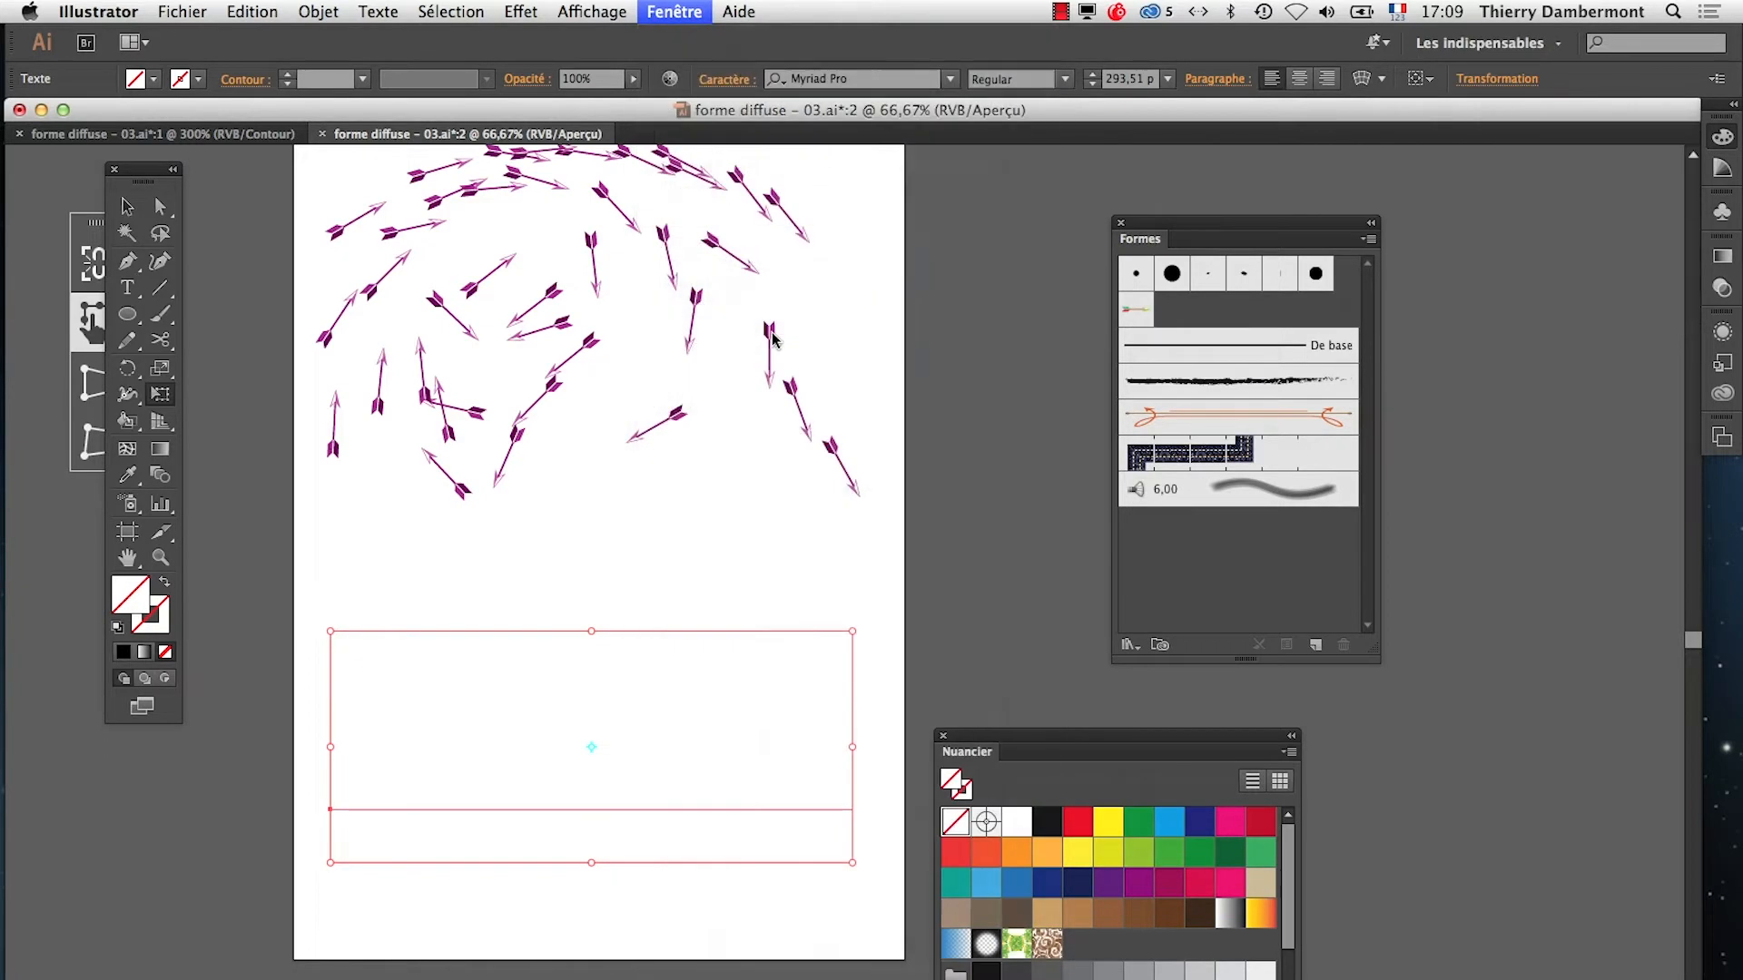
left_click_drag(1472, 316, 717, 318)
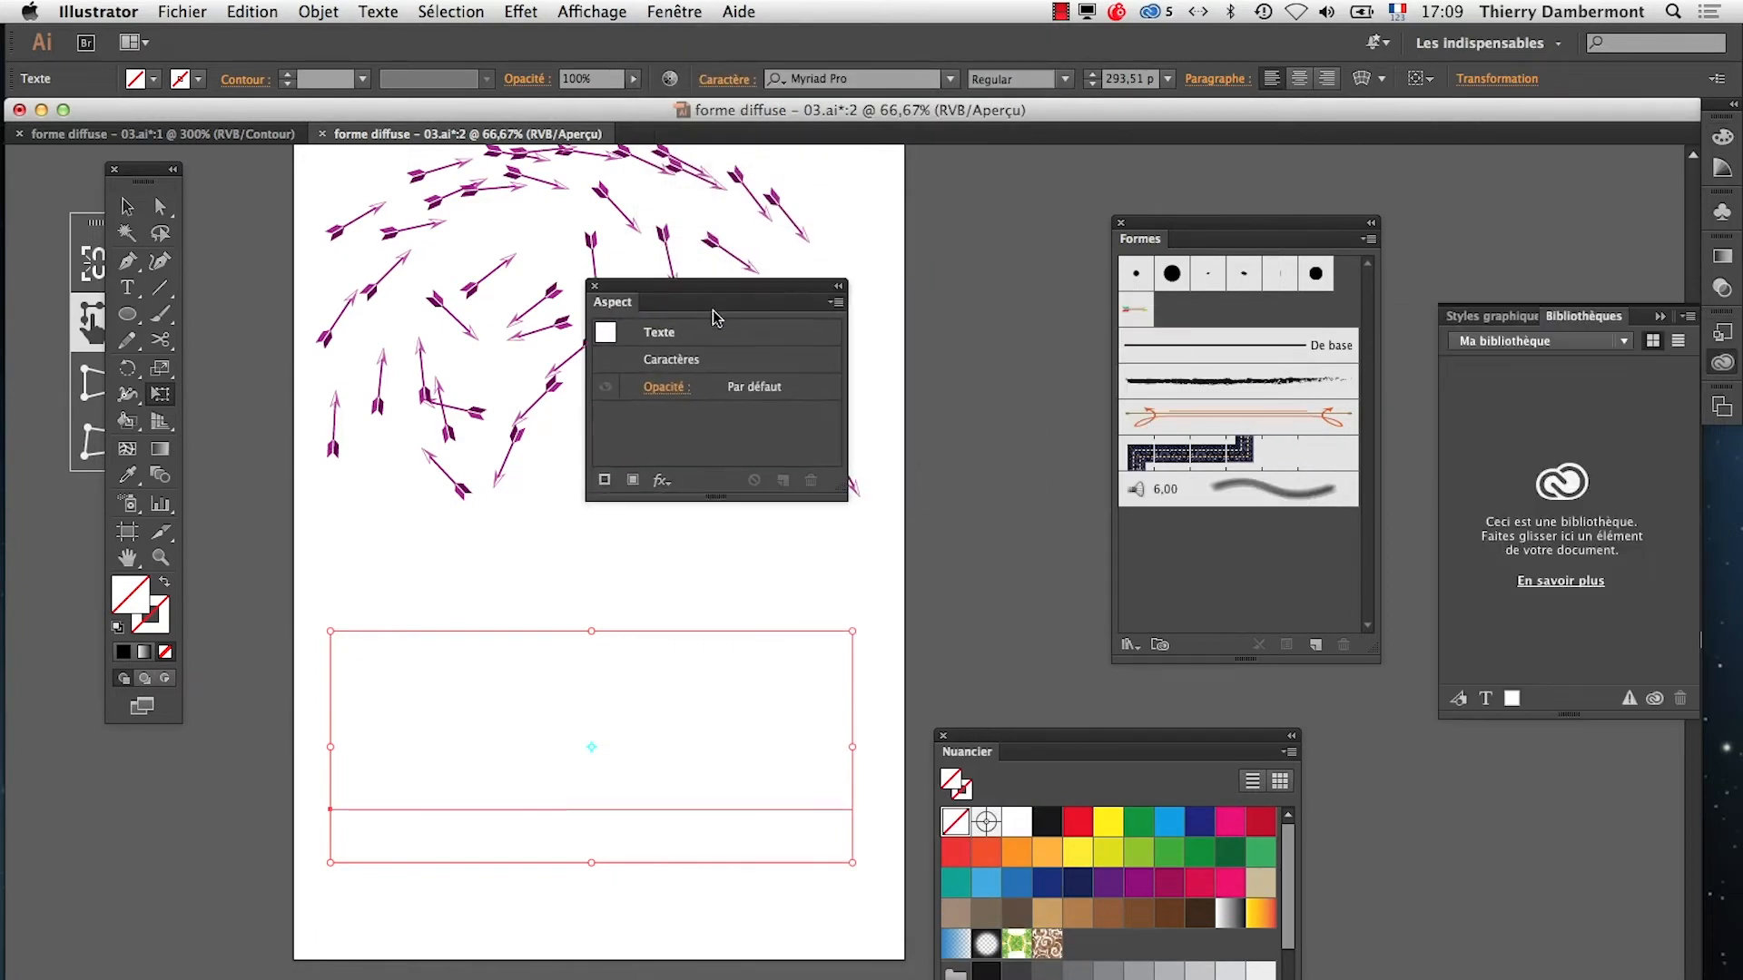
Add a teal stroke with the arrow scatter brush to the "Robin" text, and deselect it
left_click(835, 304)
left_click(915, 325)
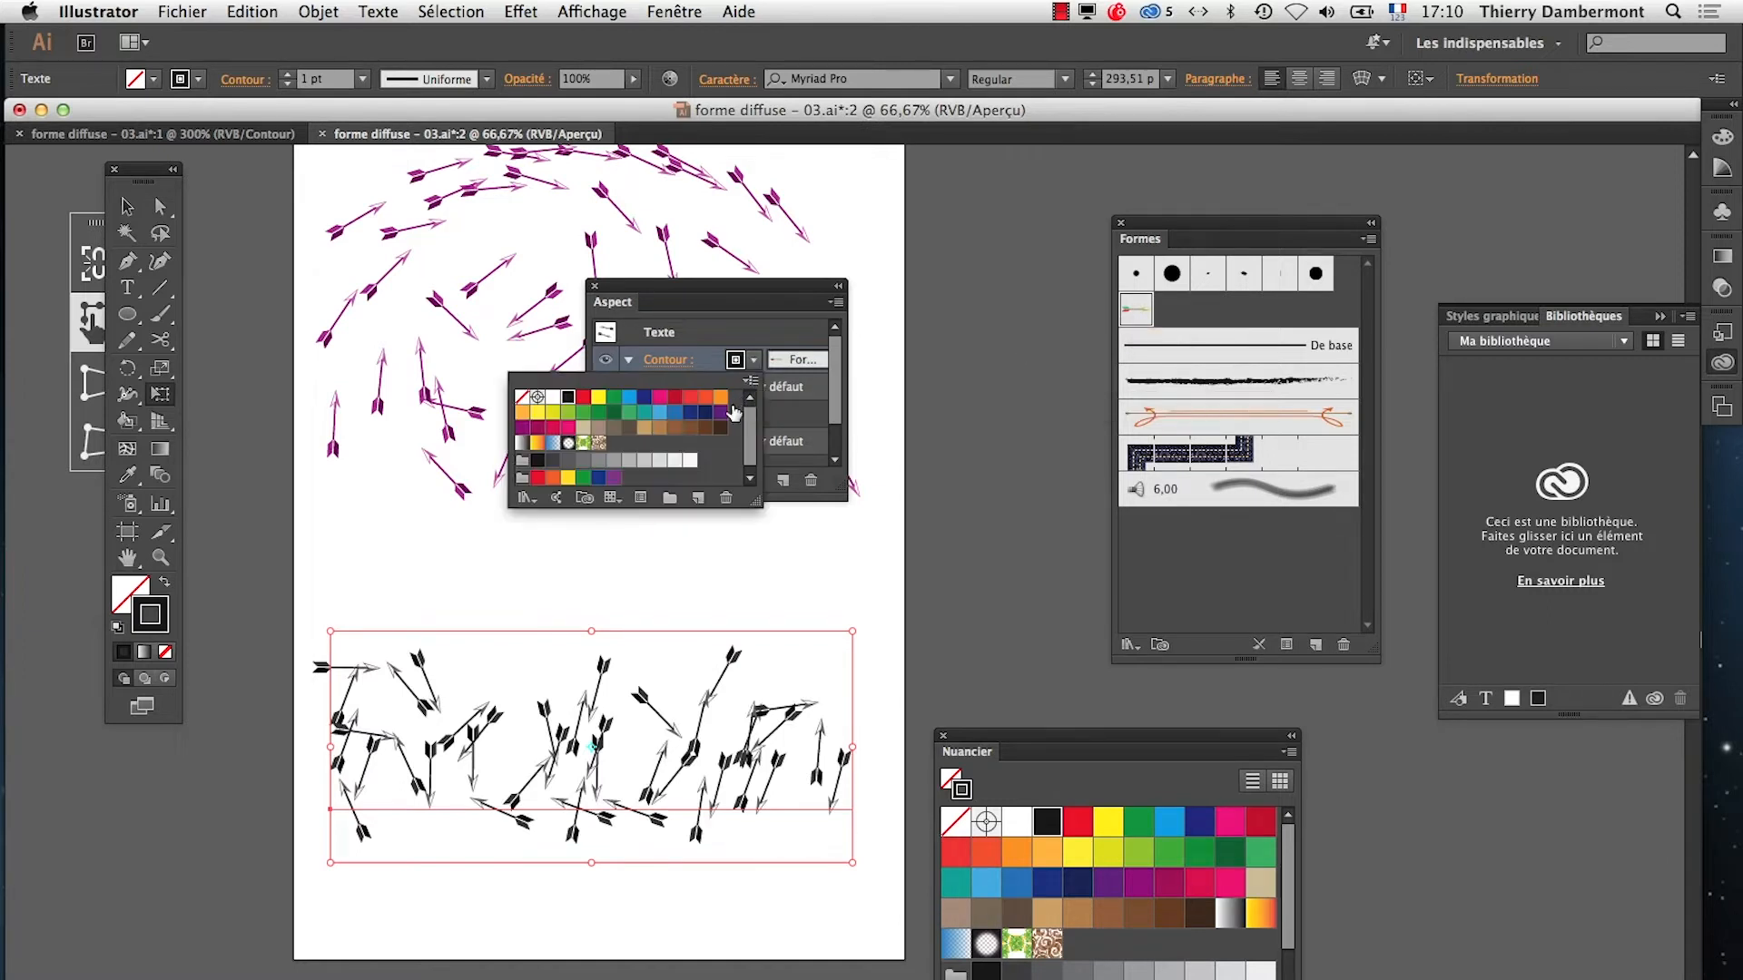
left_click(649, 416)
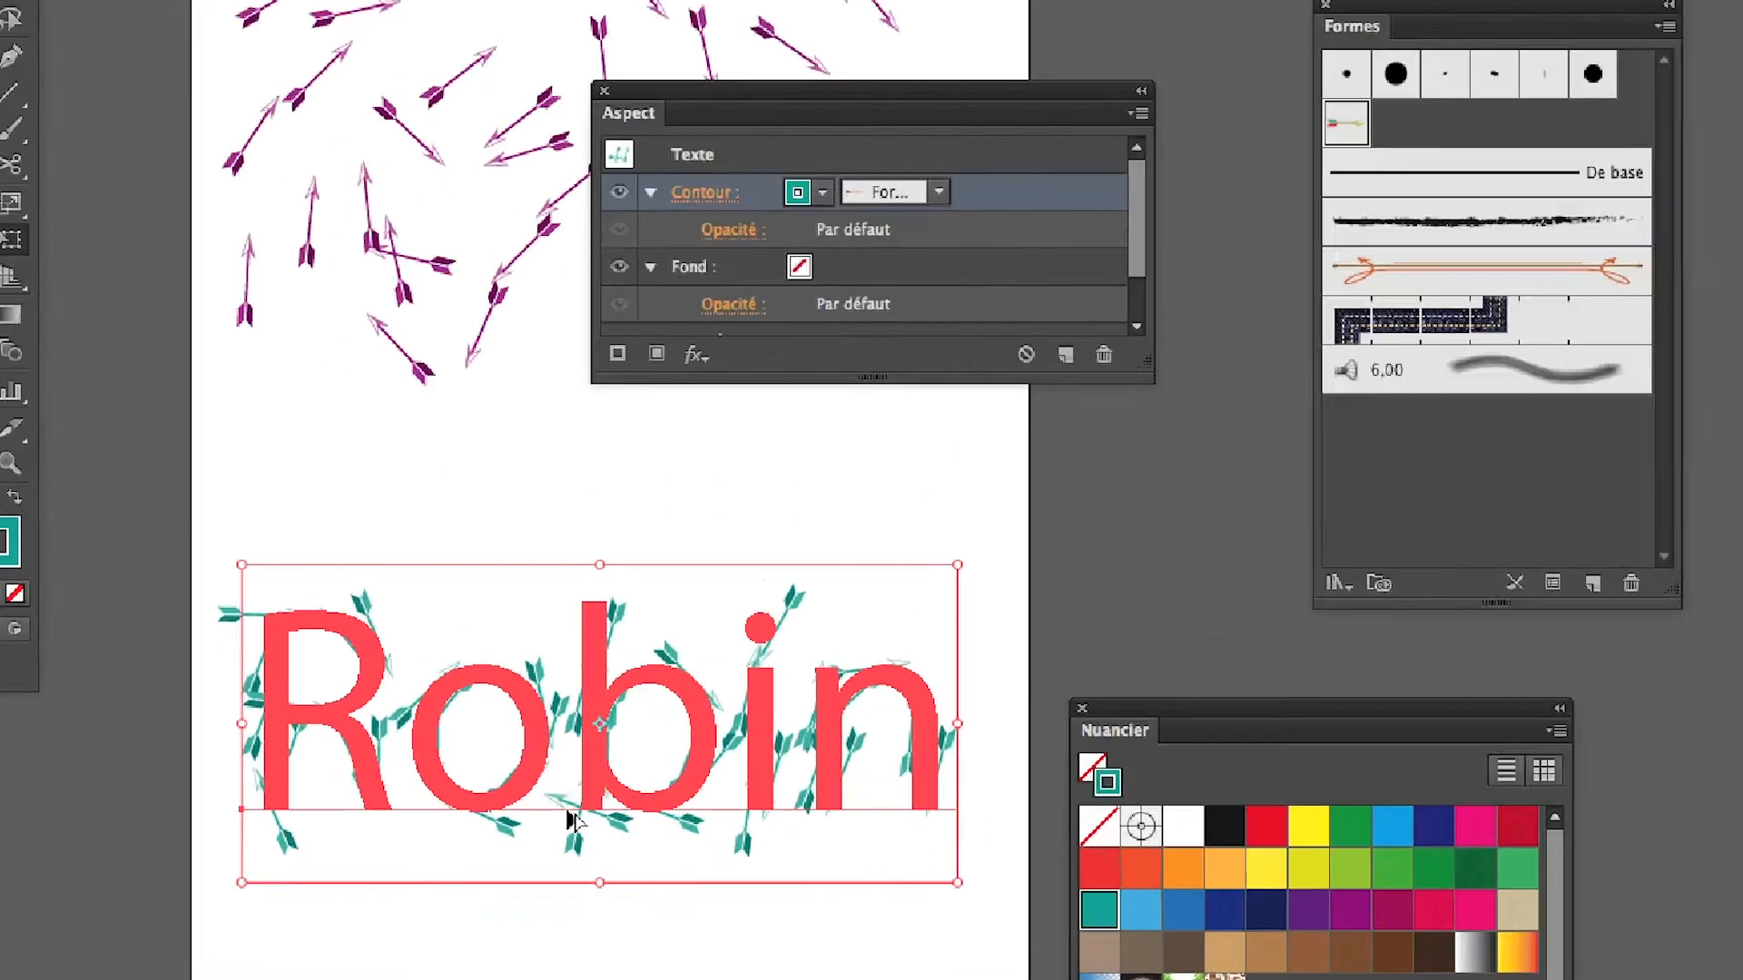
key("/")
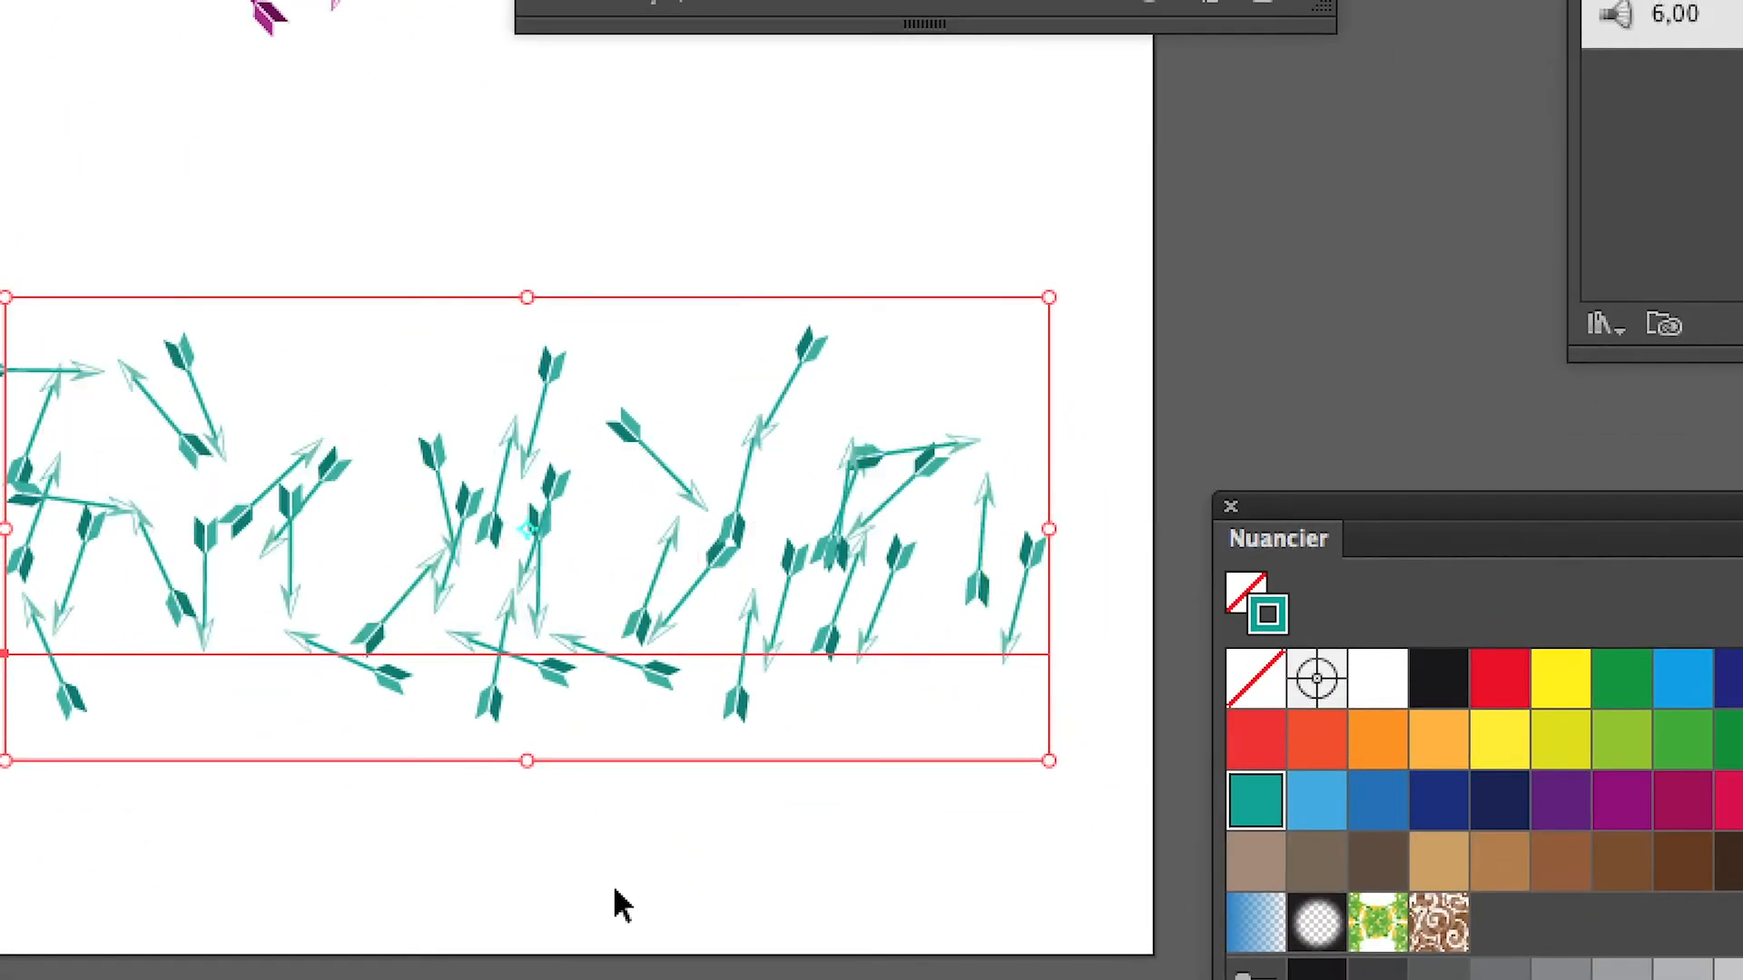
left_click(615, 903)
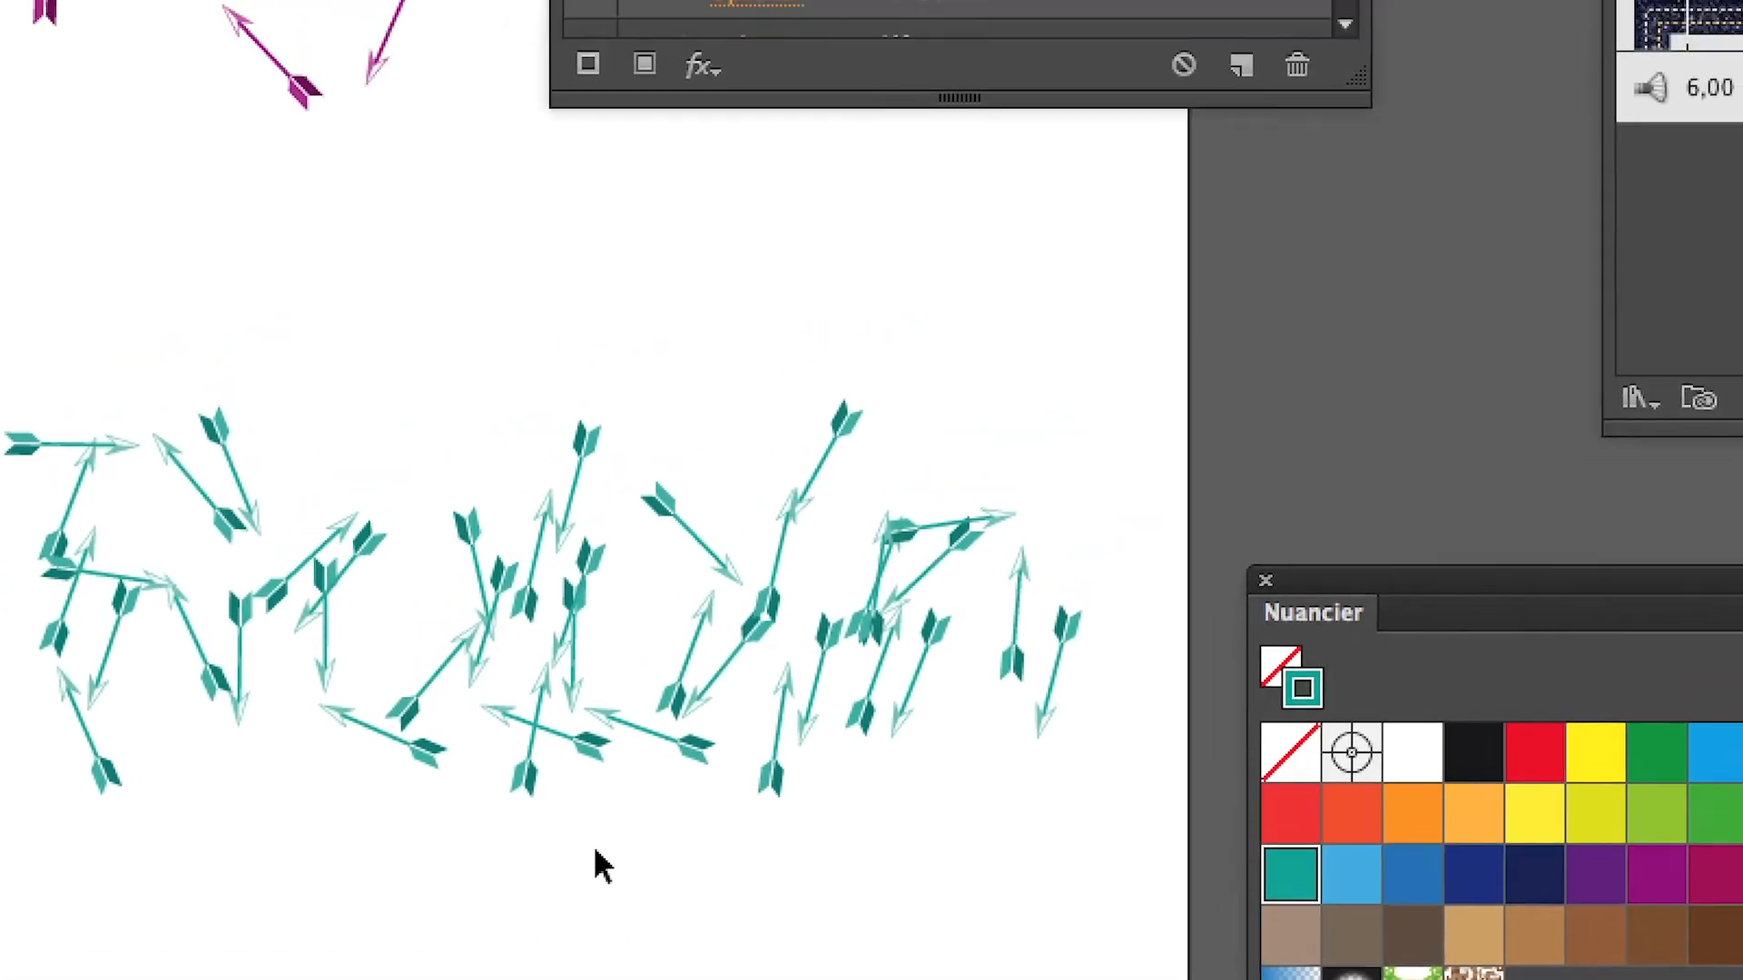
key("ctrl+z")
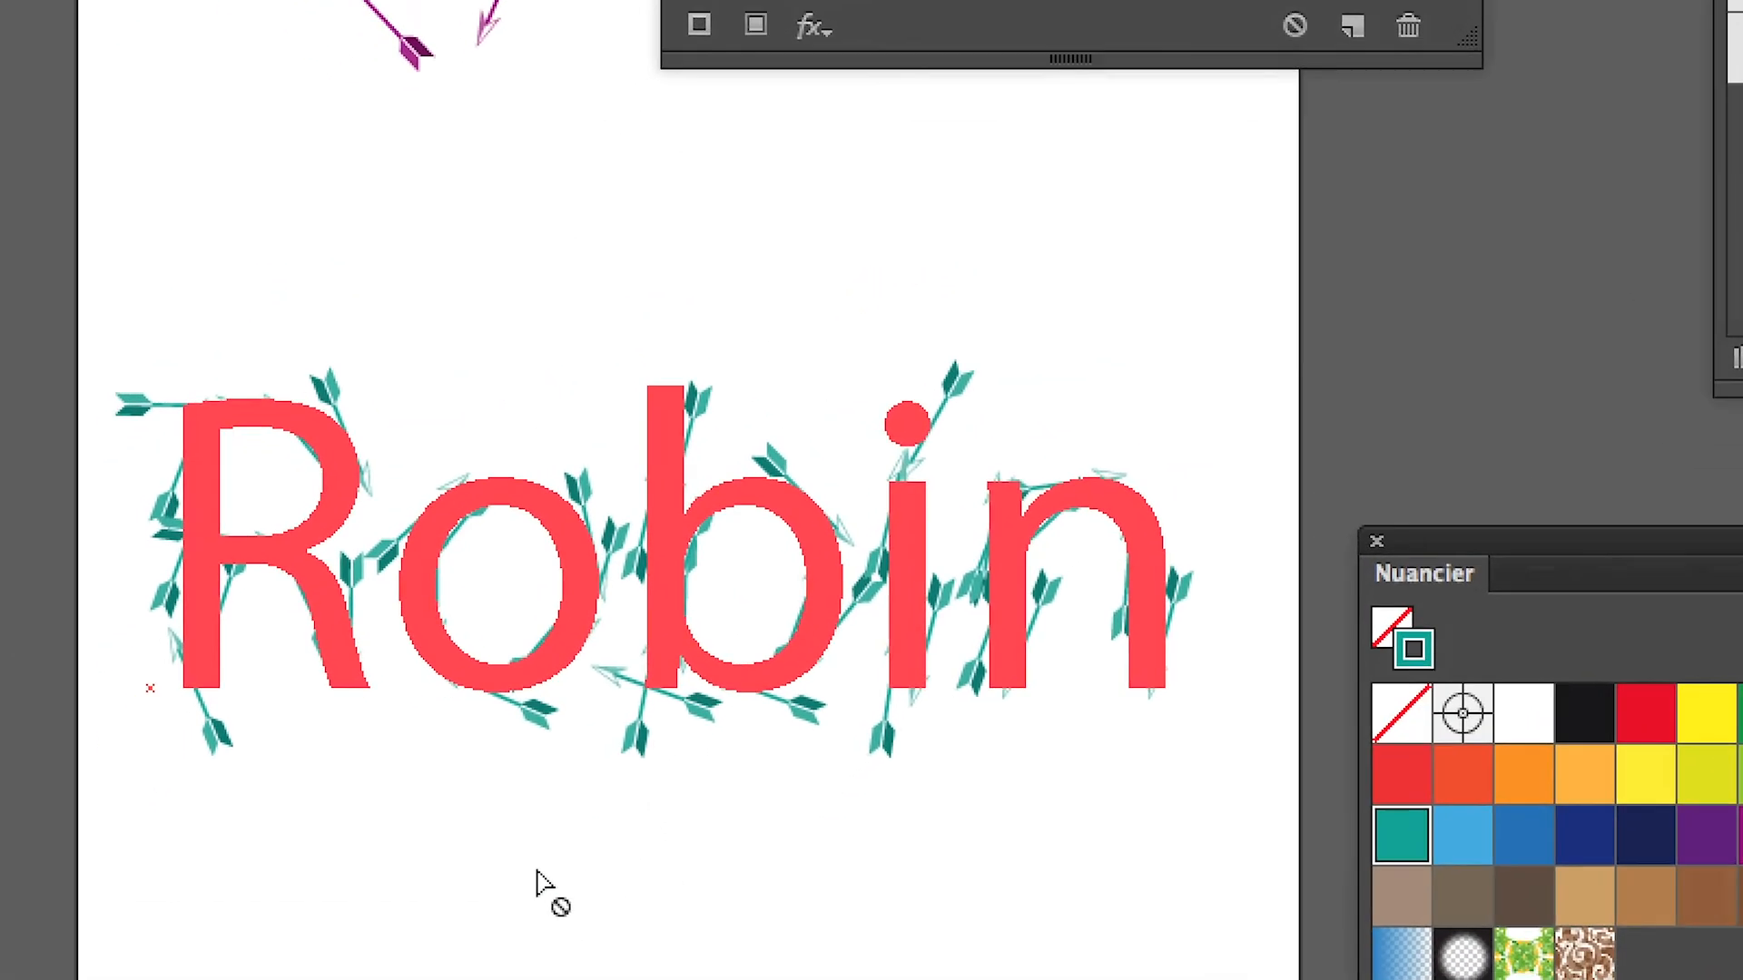
Reselect the "Robin" text and enlarge the Appearance panel to show all of its attributes
key("/")
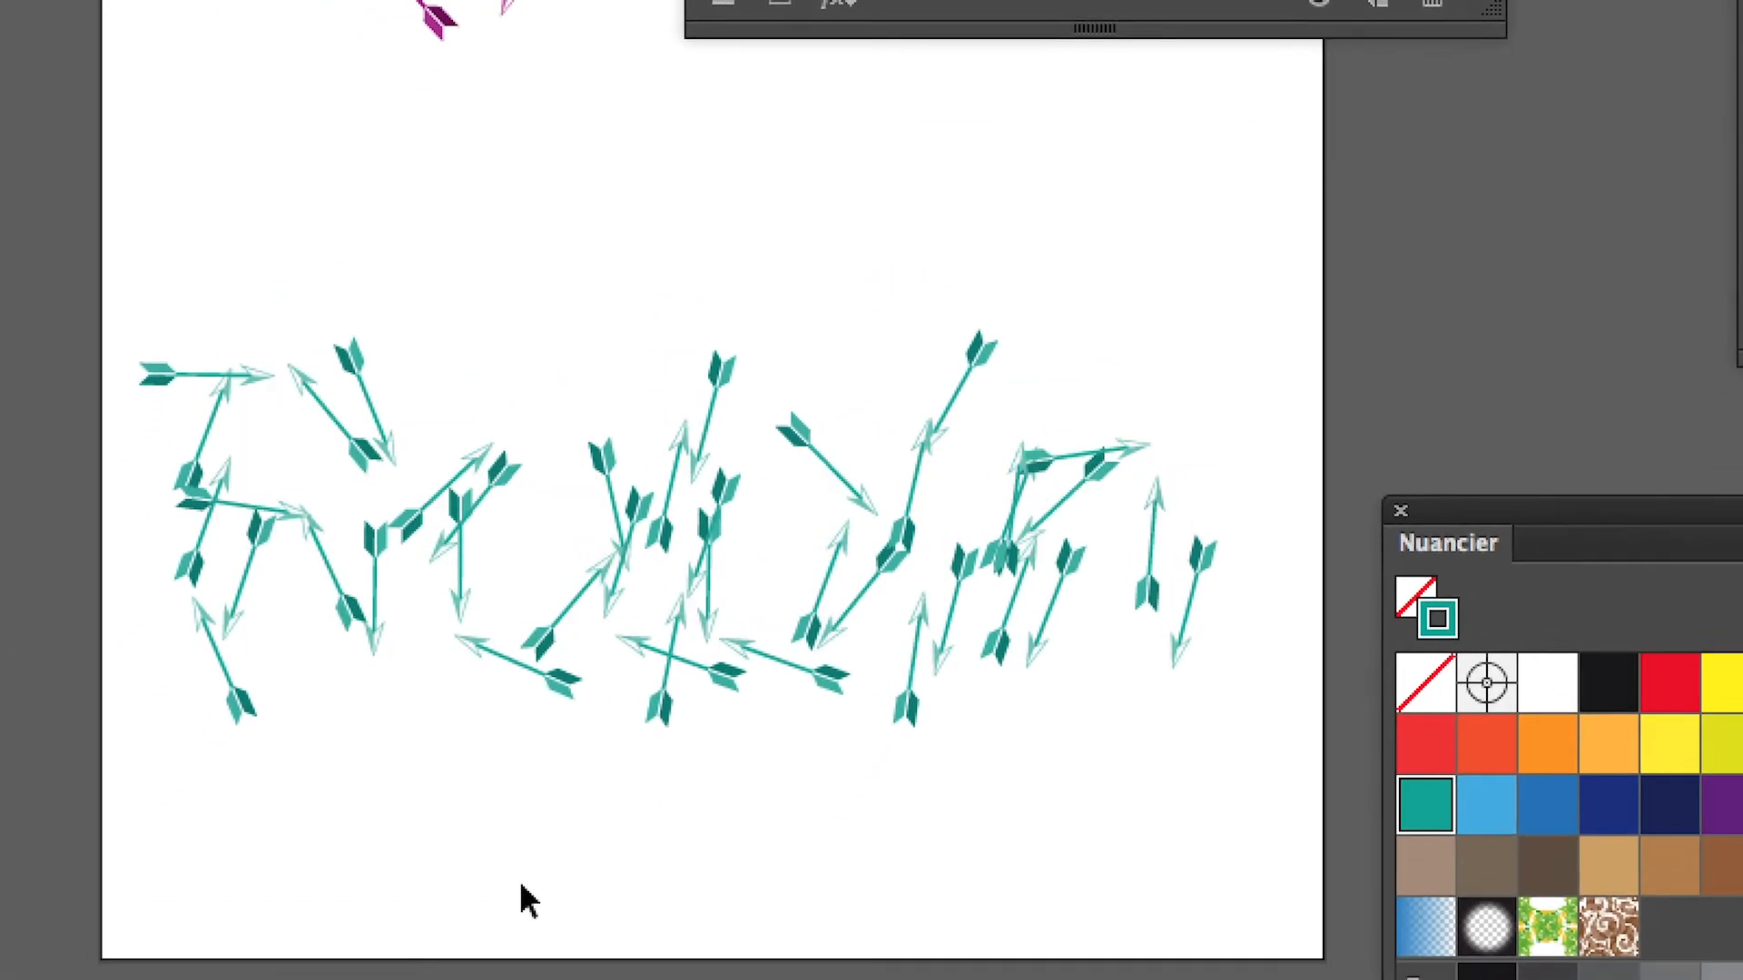
key("ctrl+z")
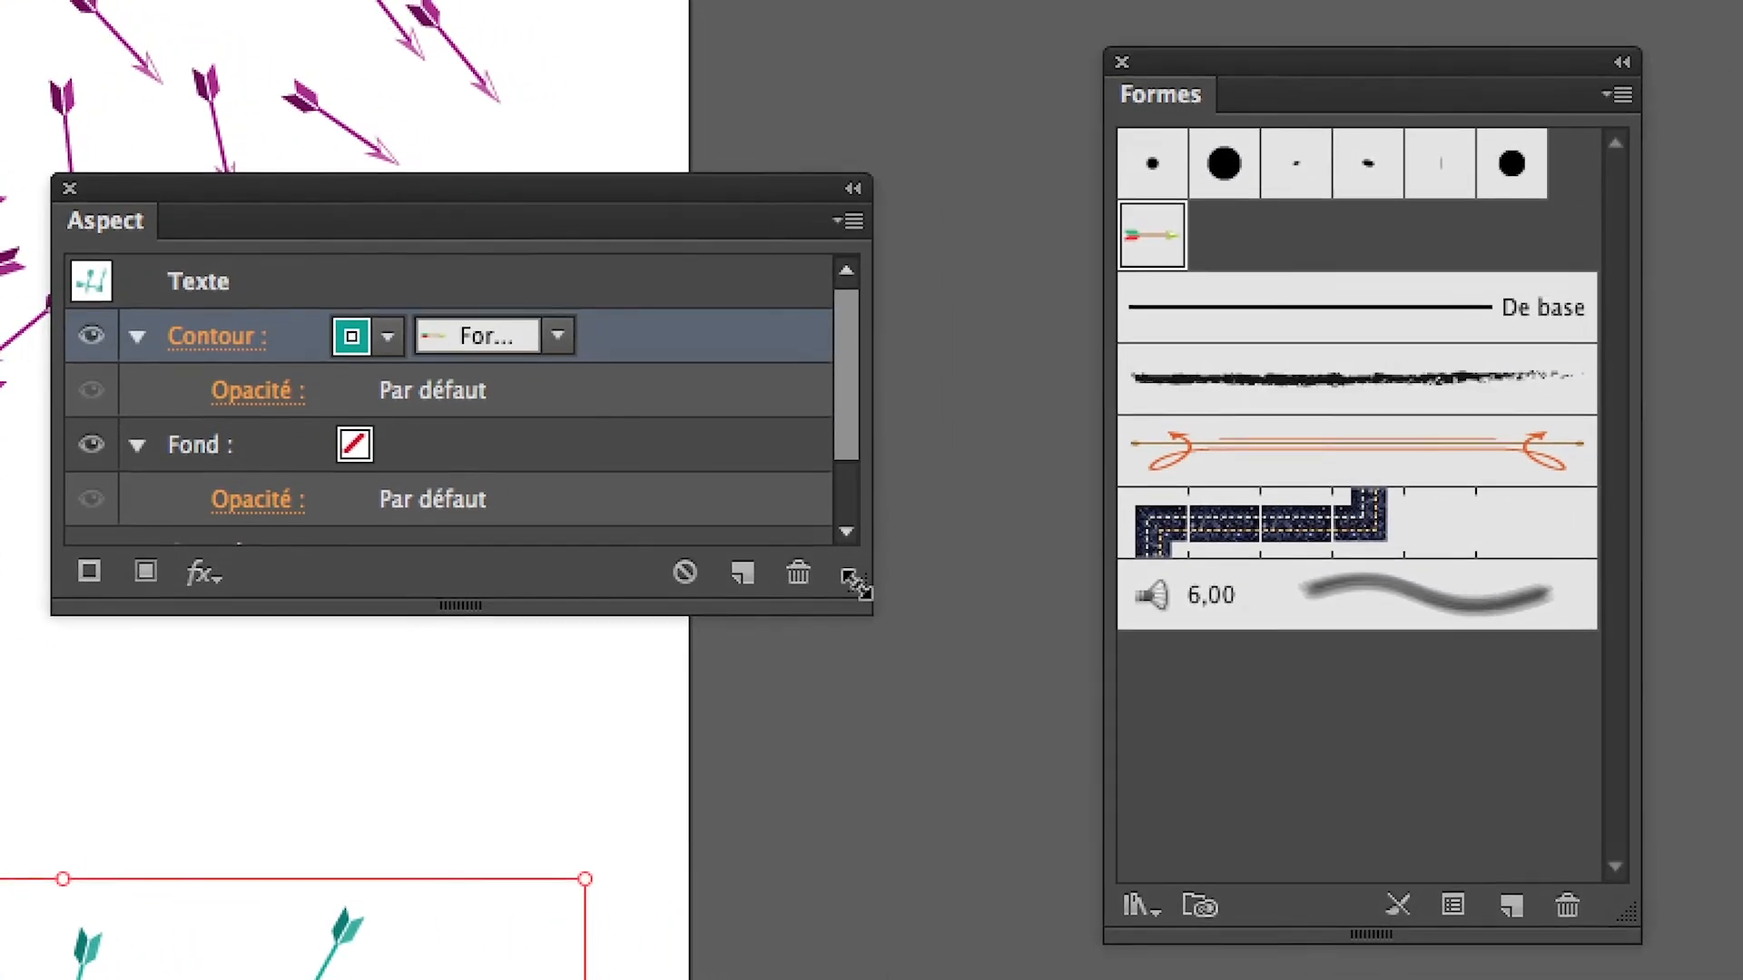
left_click_drag(854, 582, 1018, 779)
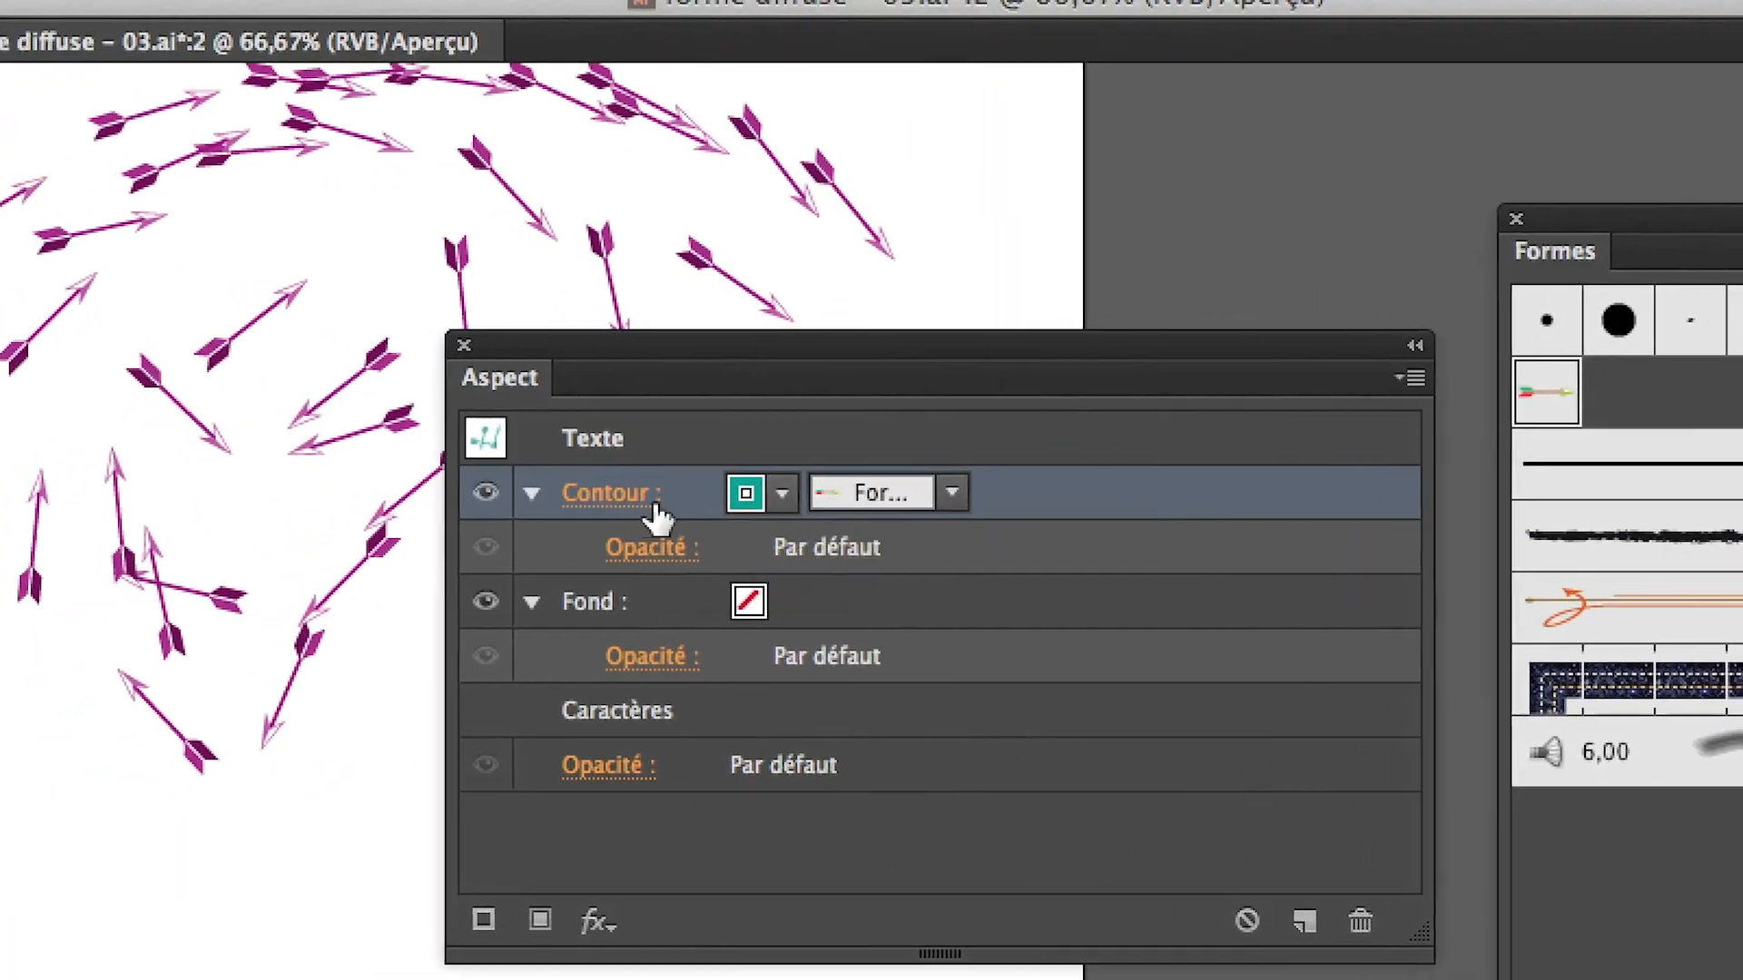
Try weights of 0.05 pt and 0.2 pt on the "Robin" text's arrow brush stroke
left_click(545, 502)
left_click(370, 564)
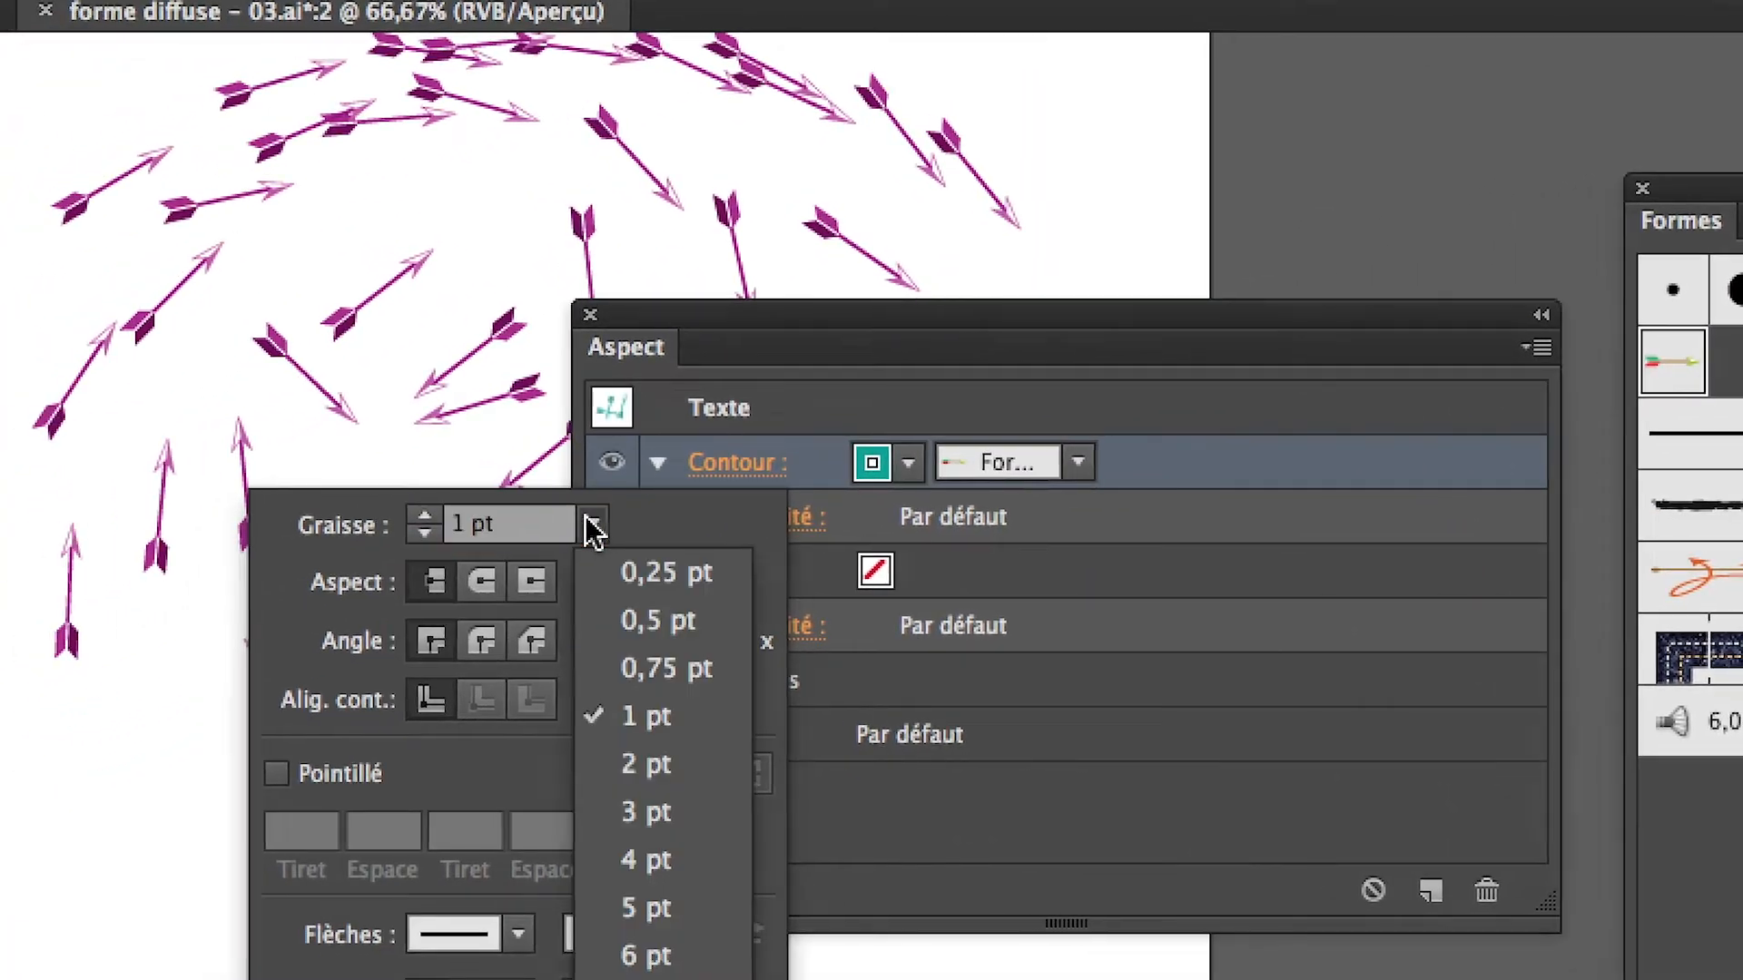
left_click(494, 524)
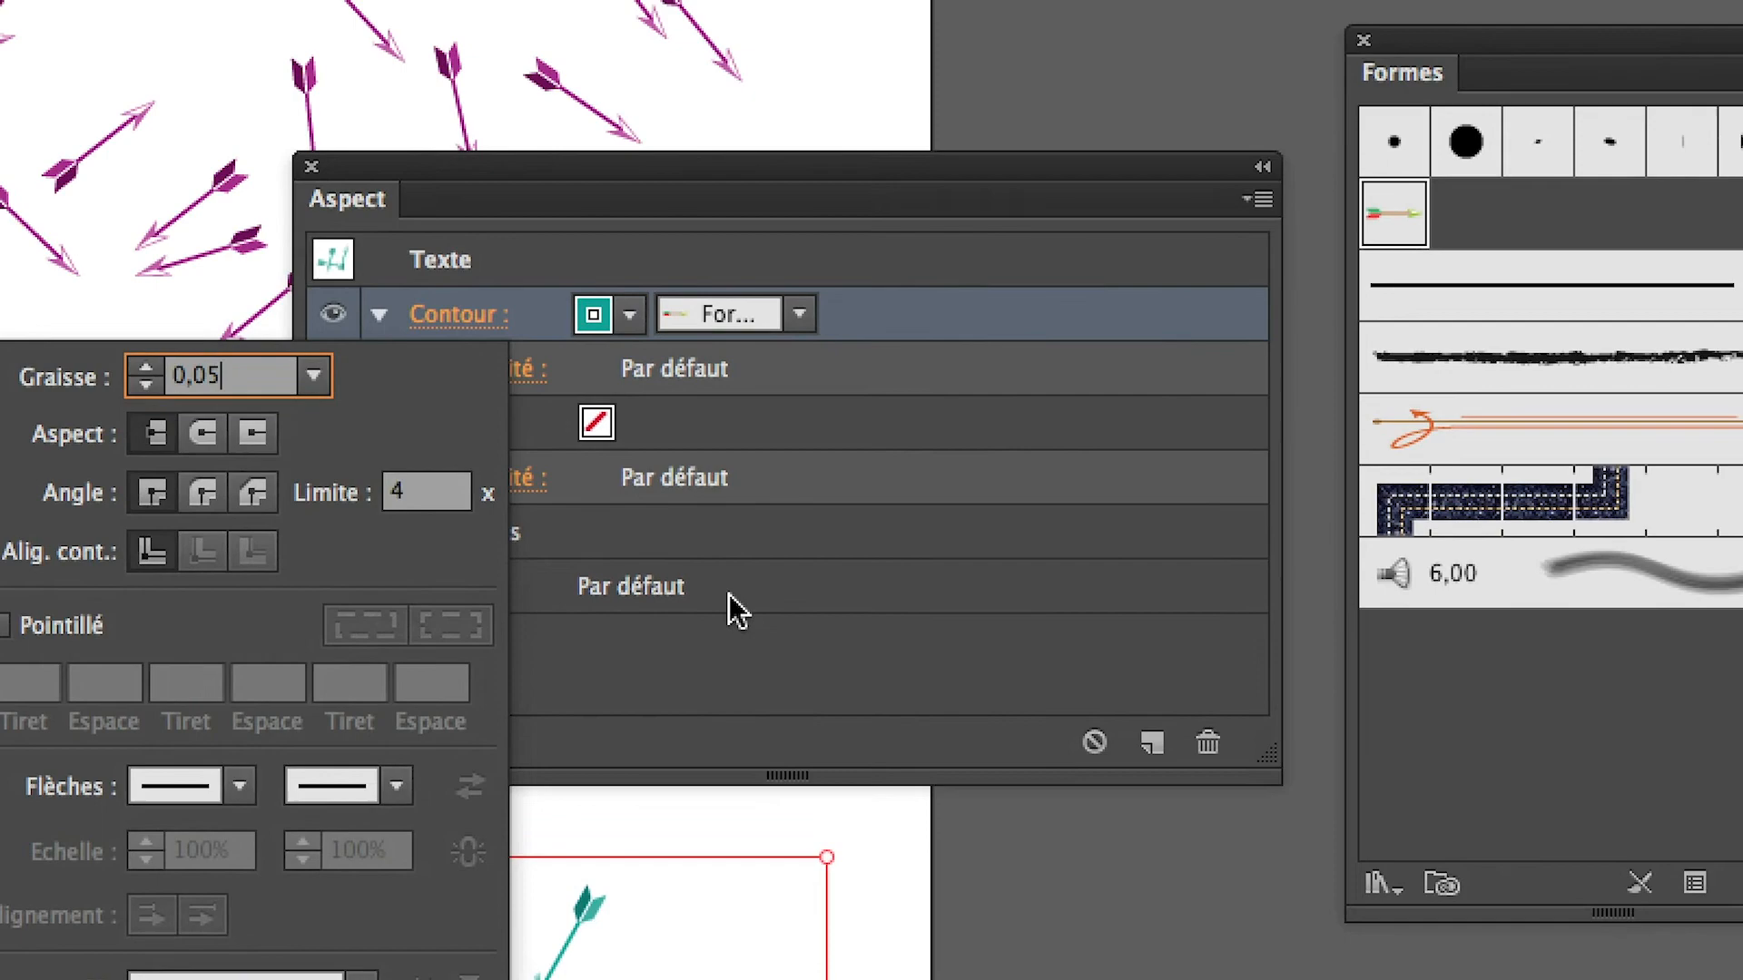
key("Tab")
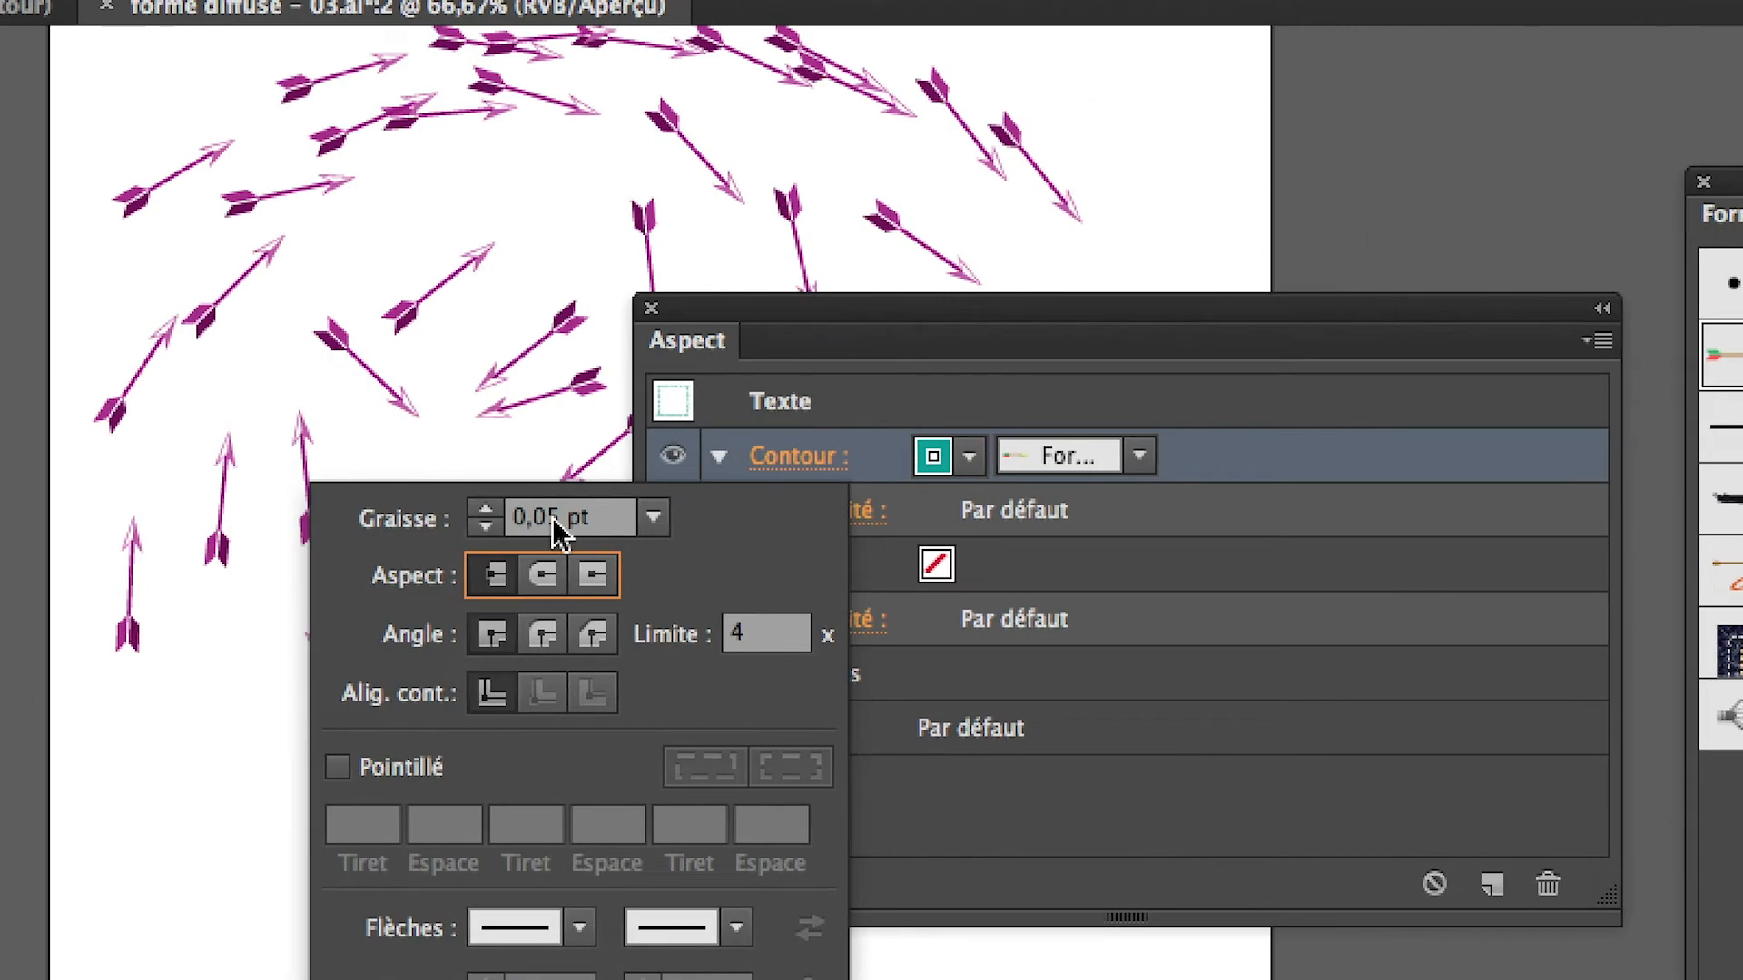
left_click(286, 84)
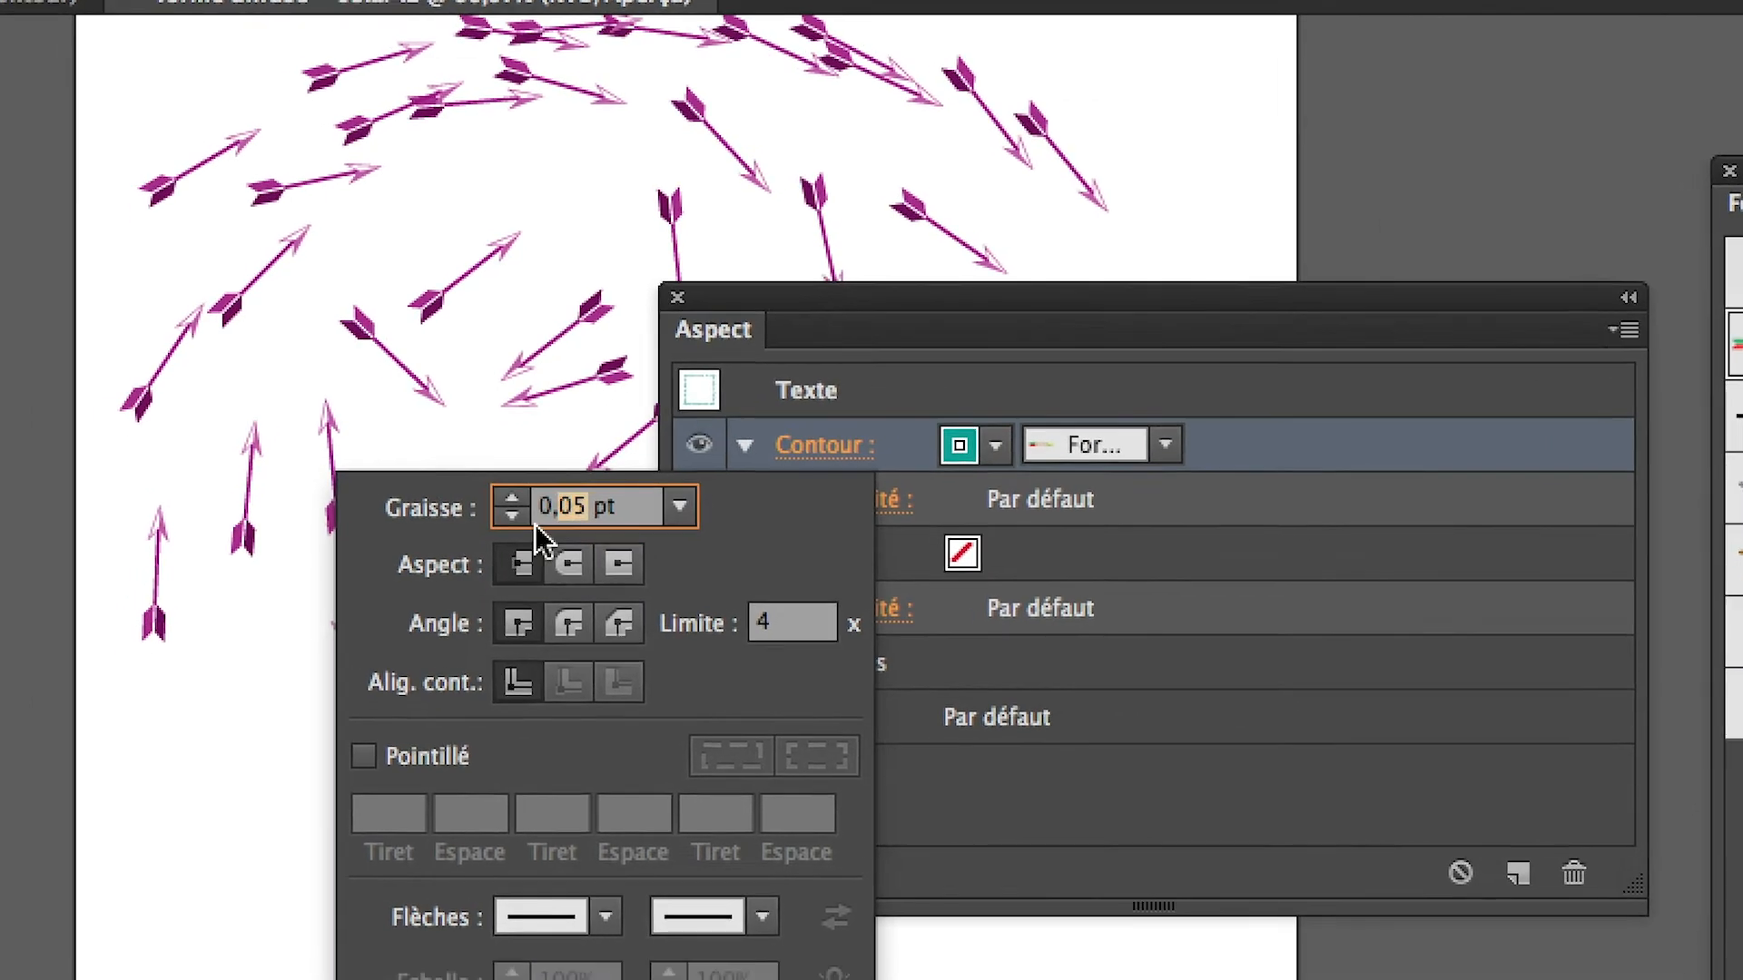
type("0,2")
key("Tab")
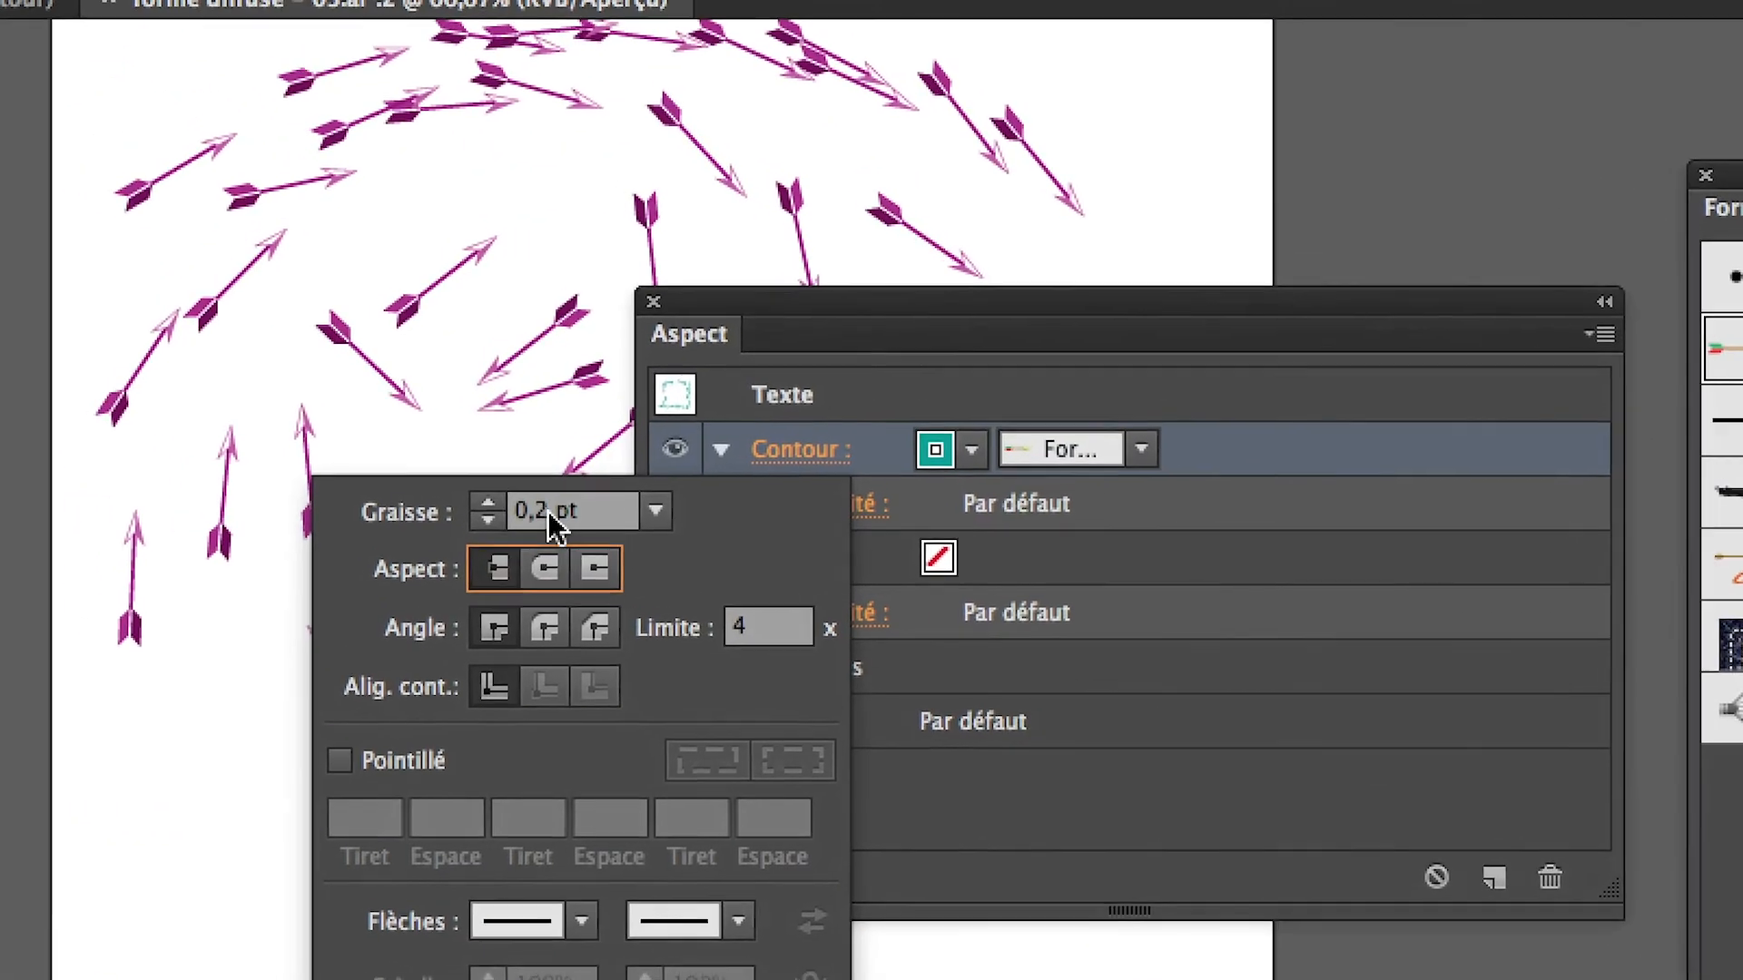
Set the arrow brush stroke's weight on the "Robin" text to 0.4 pt and close the stroke options
left_click(544, 515)
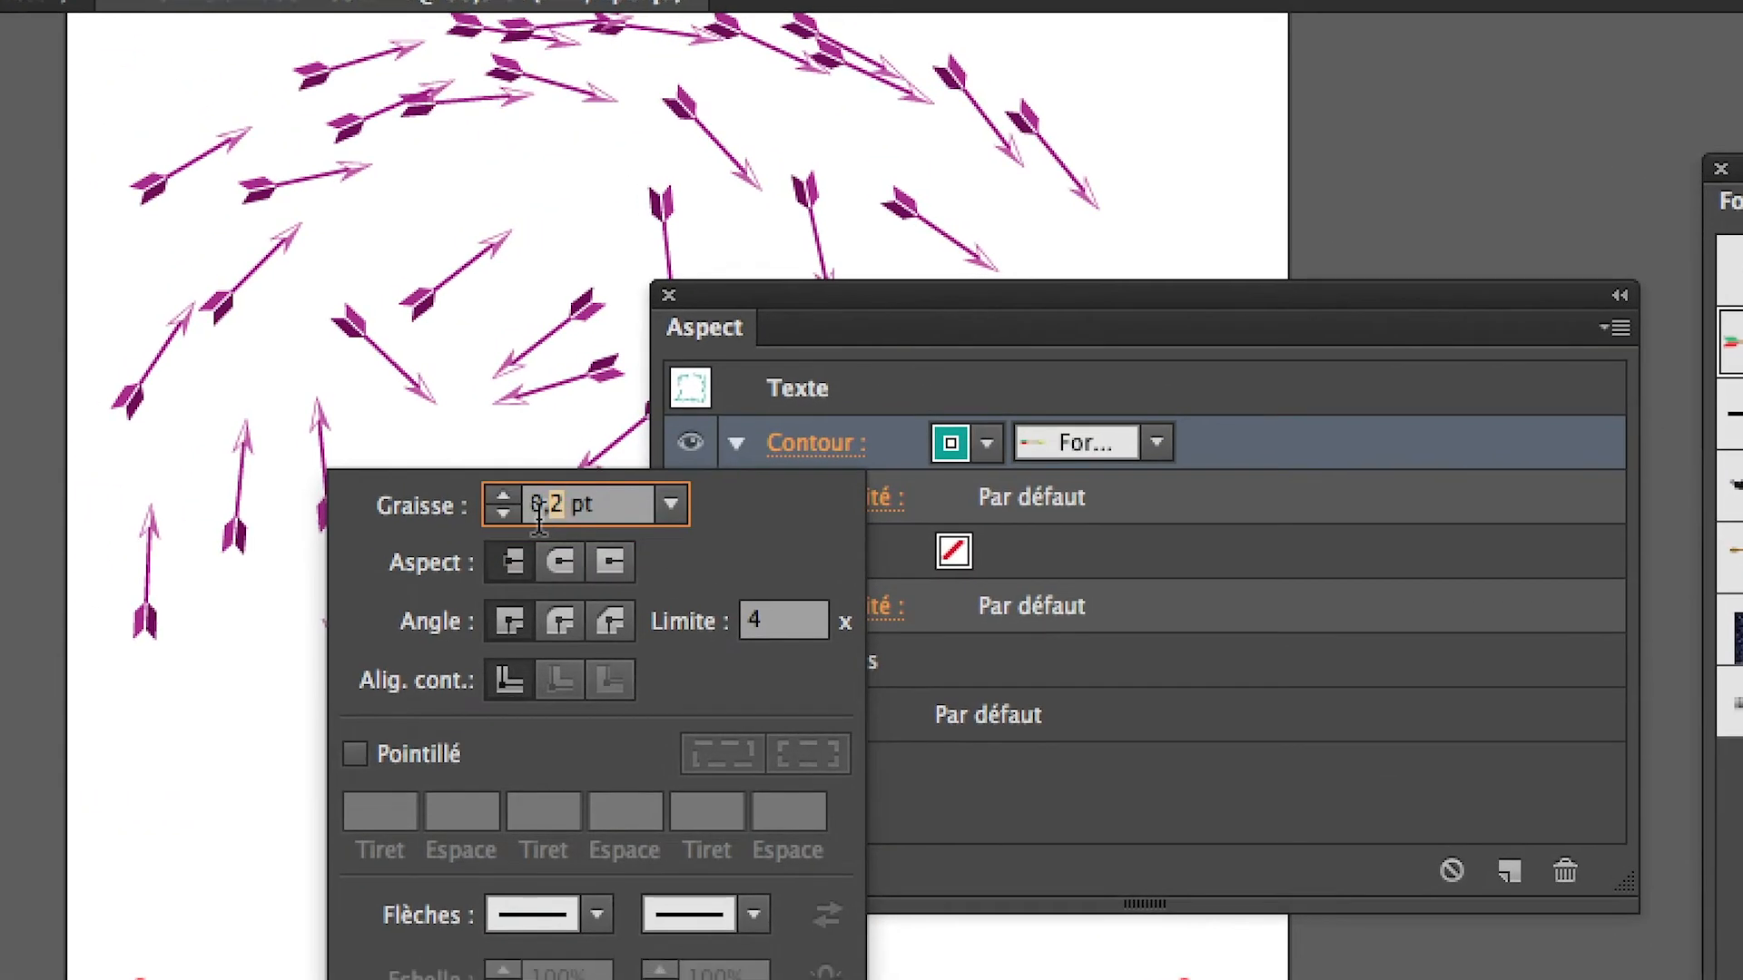
type("4")
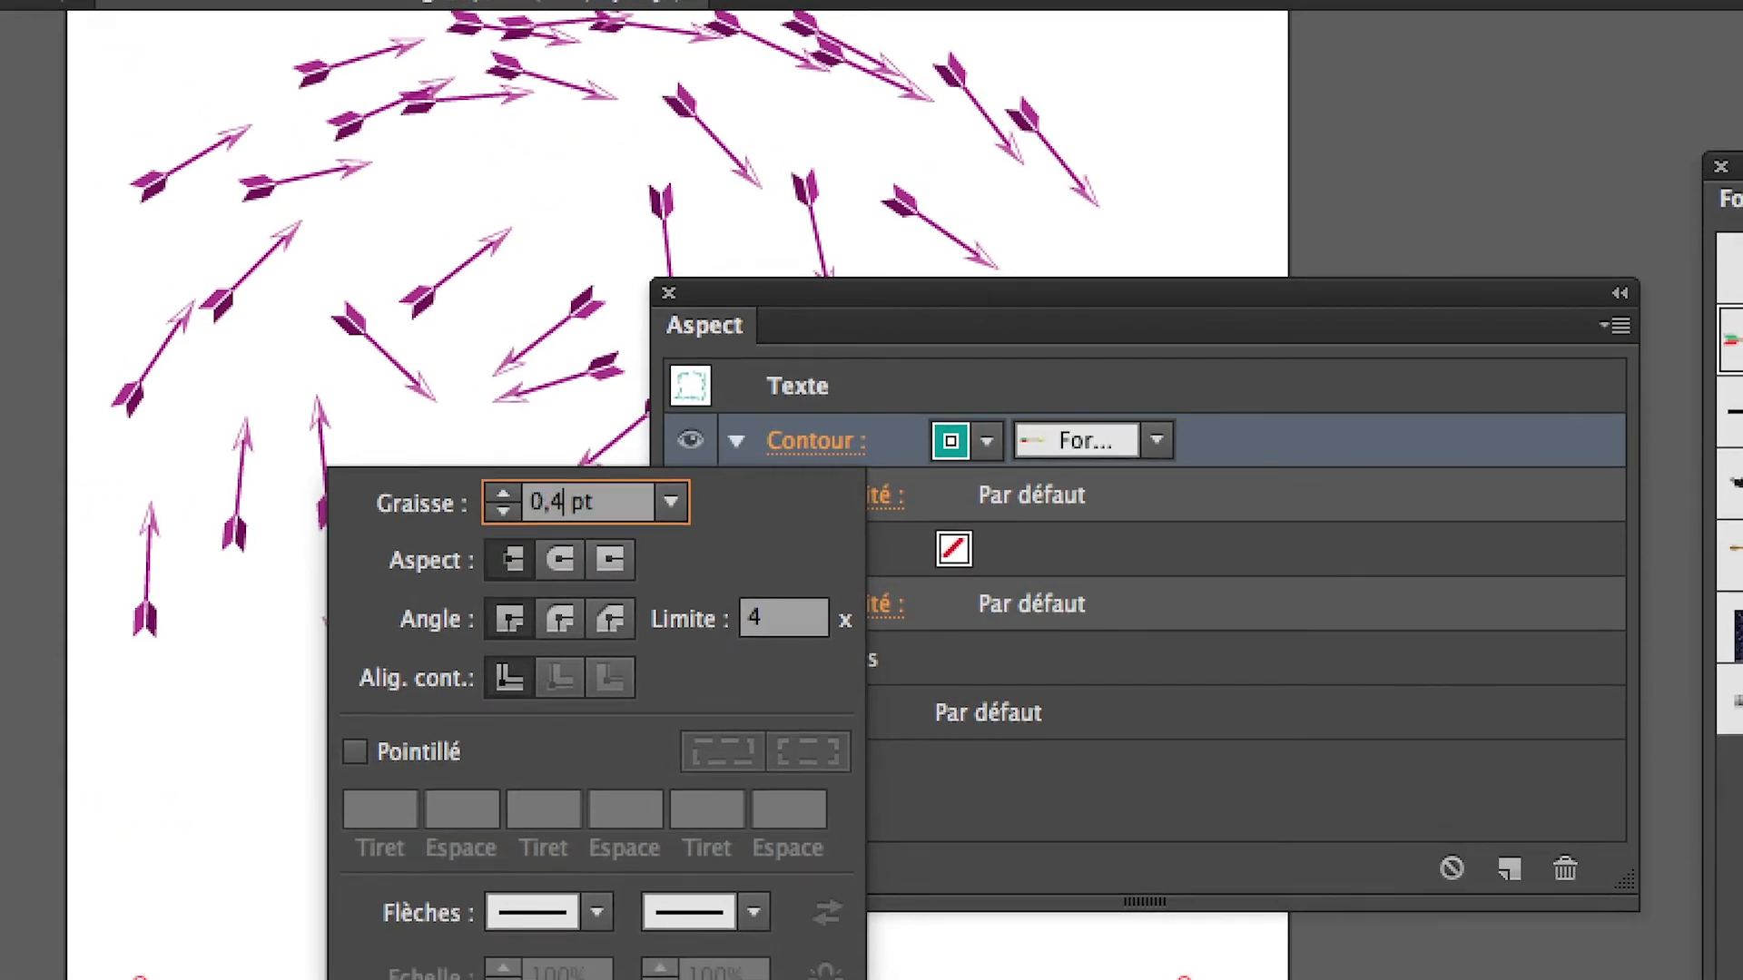
key("Tab")
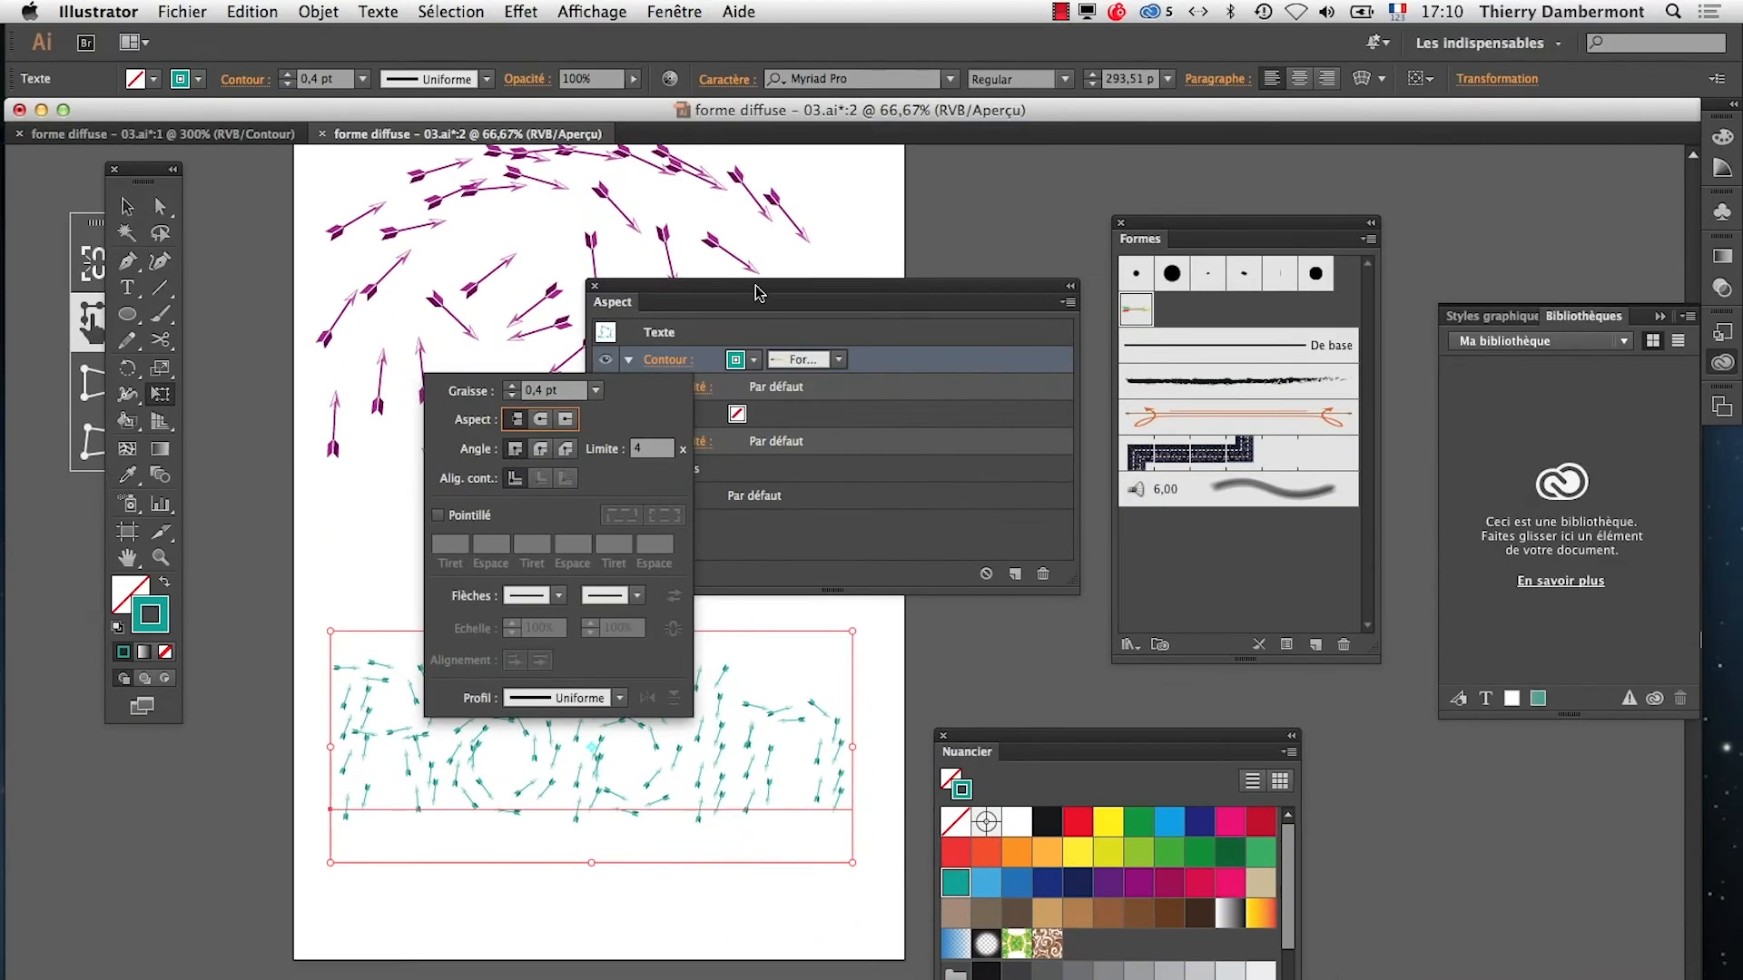
left_click(755, 286)
Enlarge the view of the "Robin" lettering to 150% and move the Appearance and Swatches panels clear of it
left_click_drag(744, 286, 998, 178)
left_click(671, 720, "super")
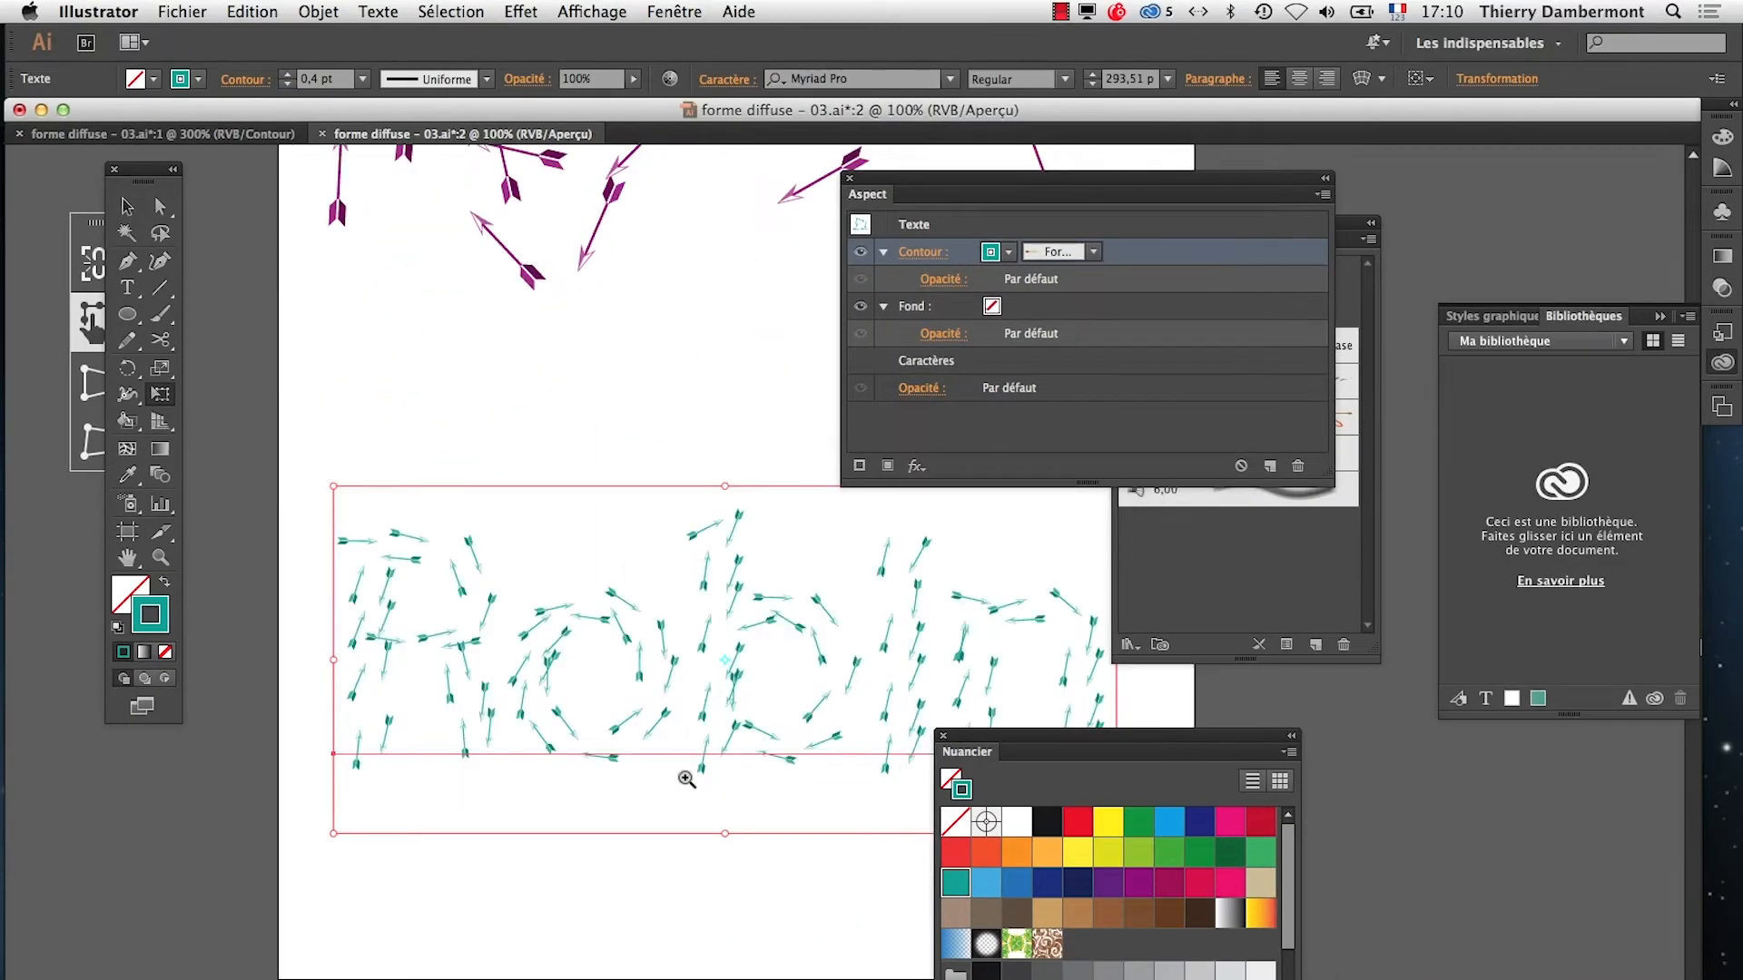
left_click(688, 778, "super")
left_click_drag(763, 641, 623, 825)
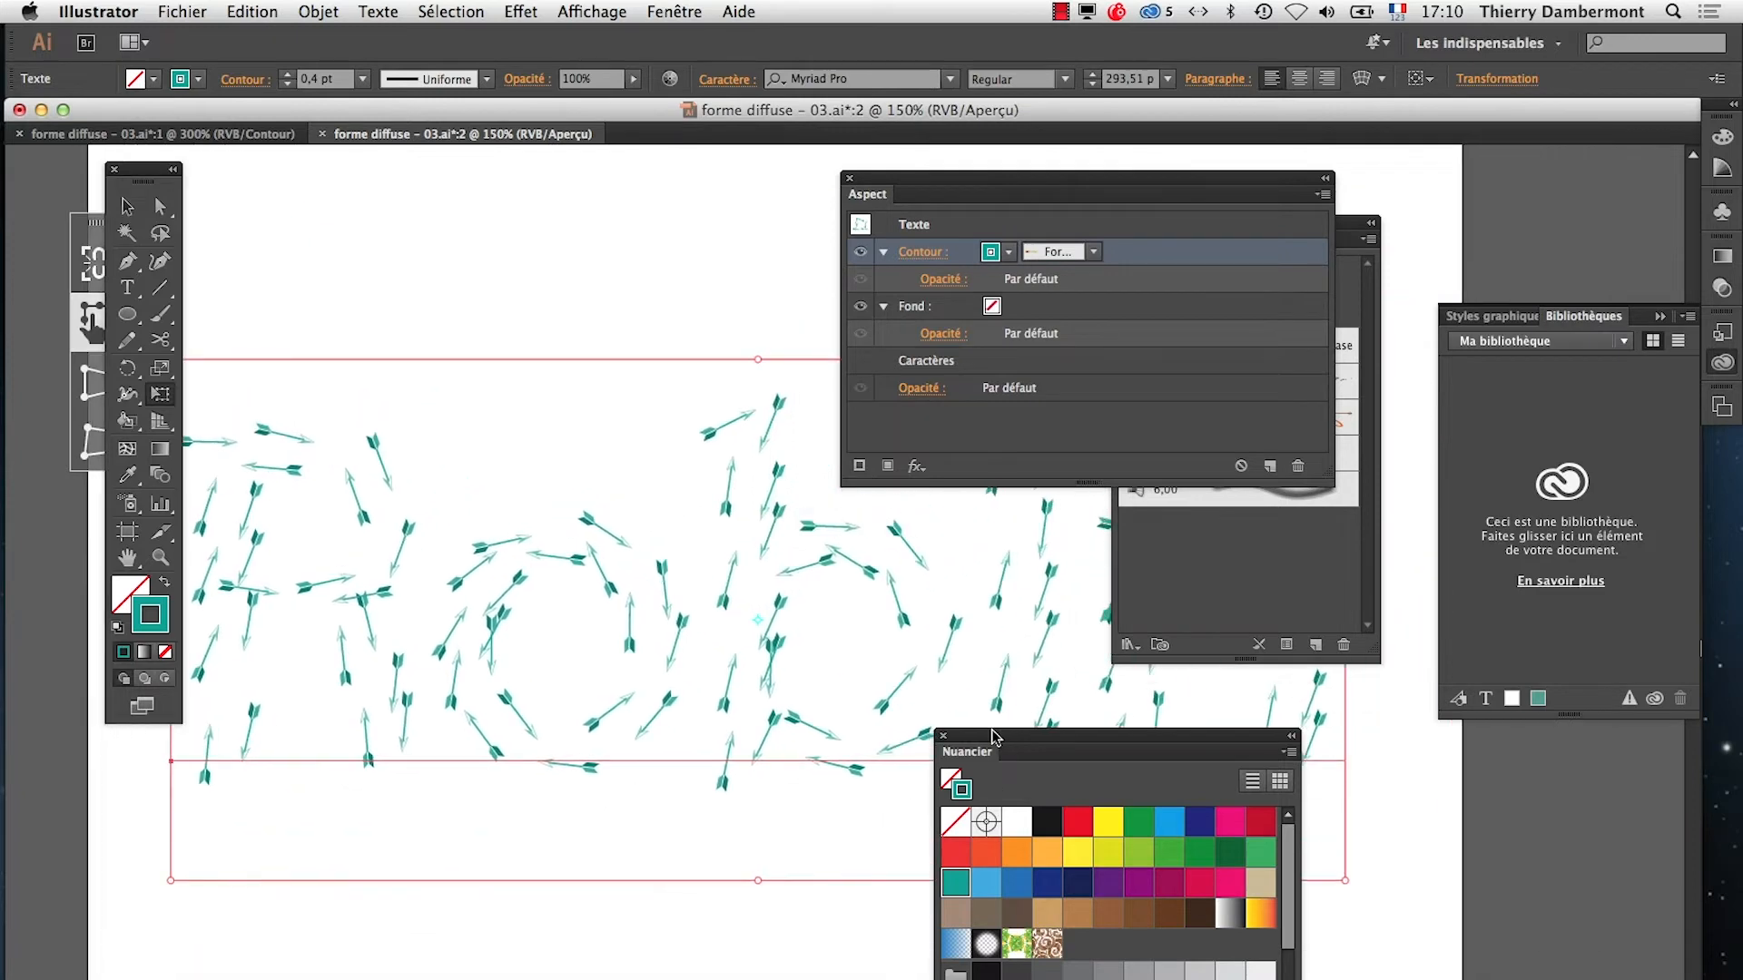
left_click_drag(993, 732, 1270, 844)
left_click_drag(923, 743, 835, 780)
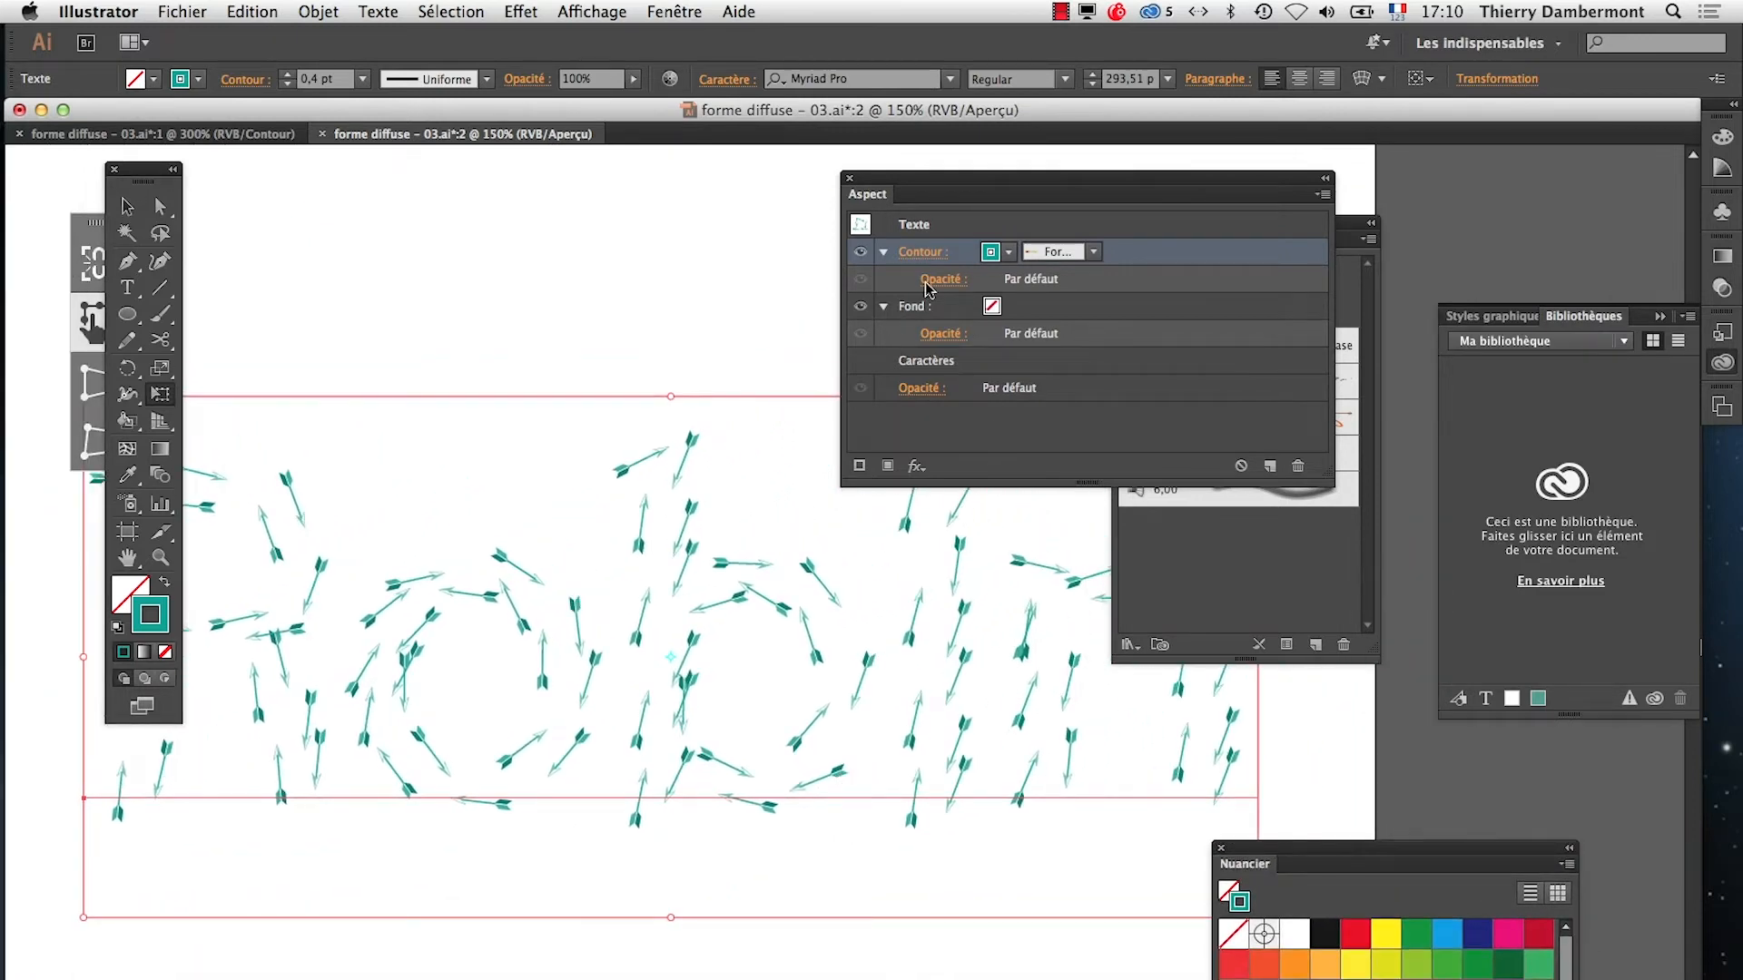
left_click_drag(789, 558, 654, 577)
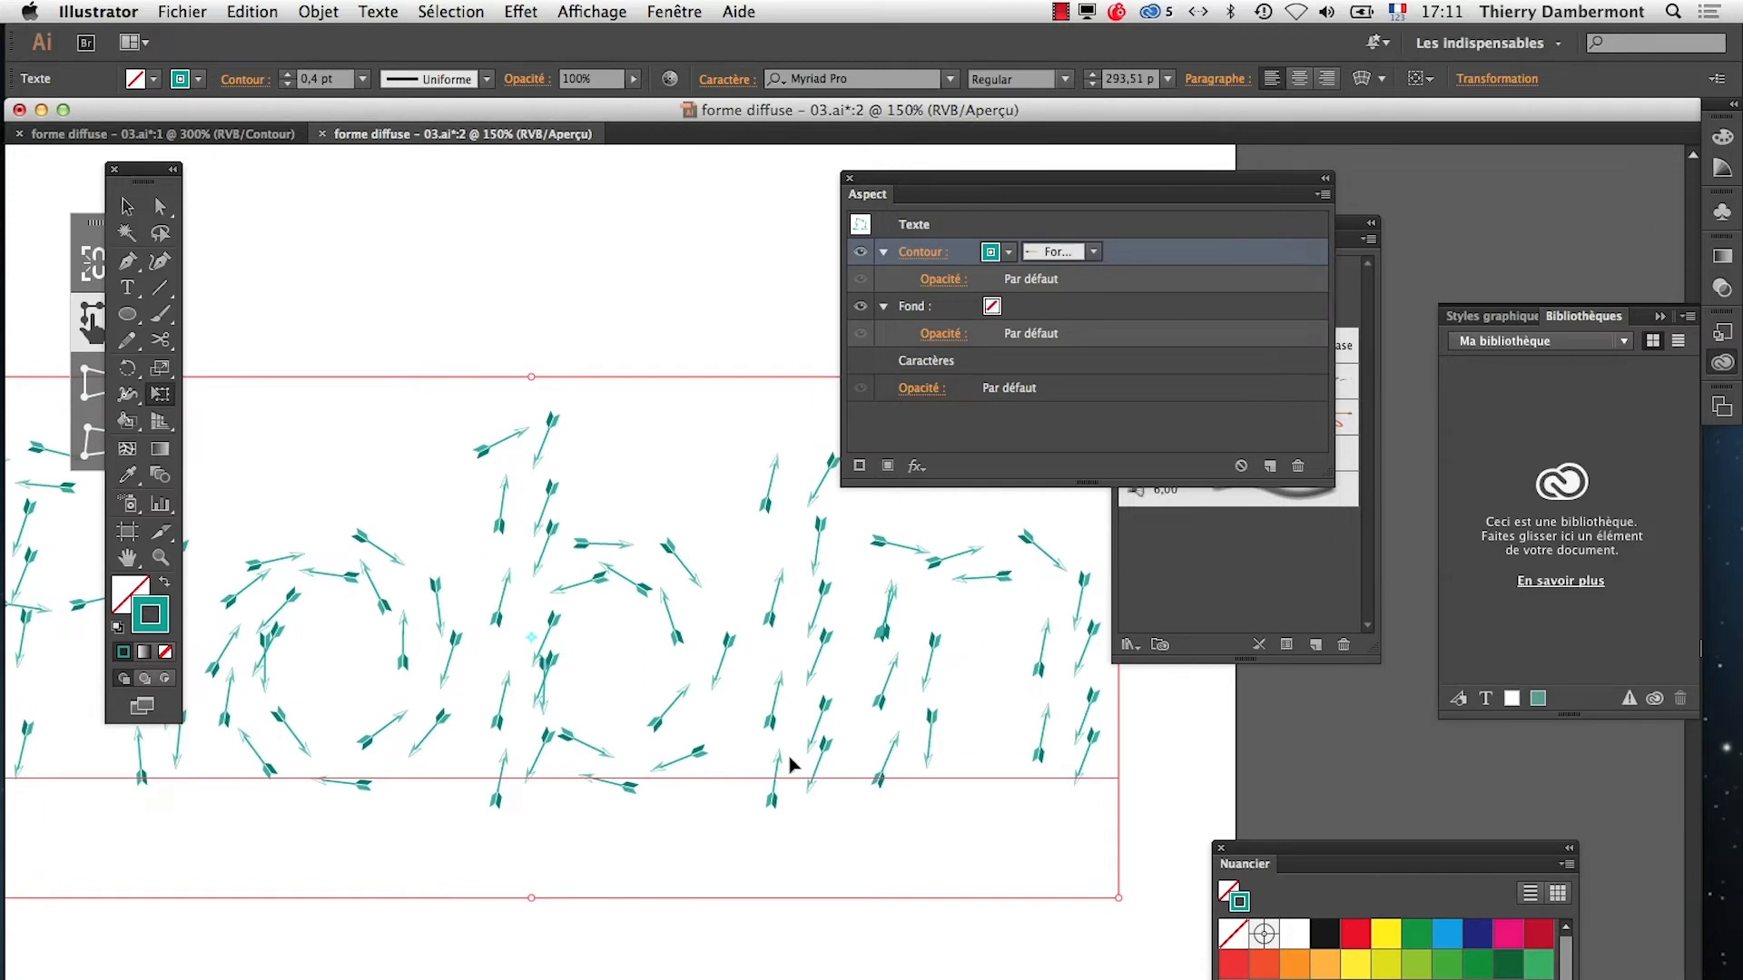
Recolour the arrow brush stroke on the "Robin" text dark brown
left_click(991, 251)
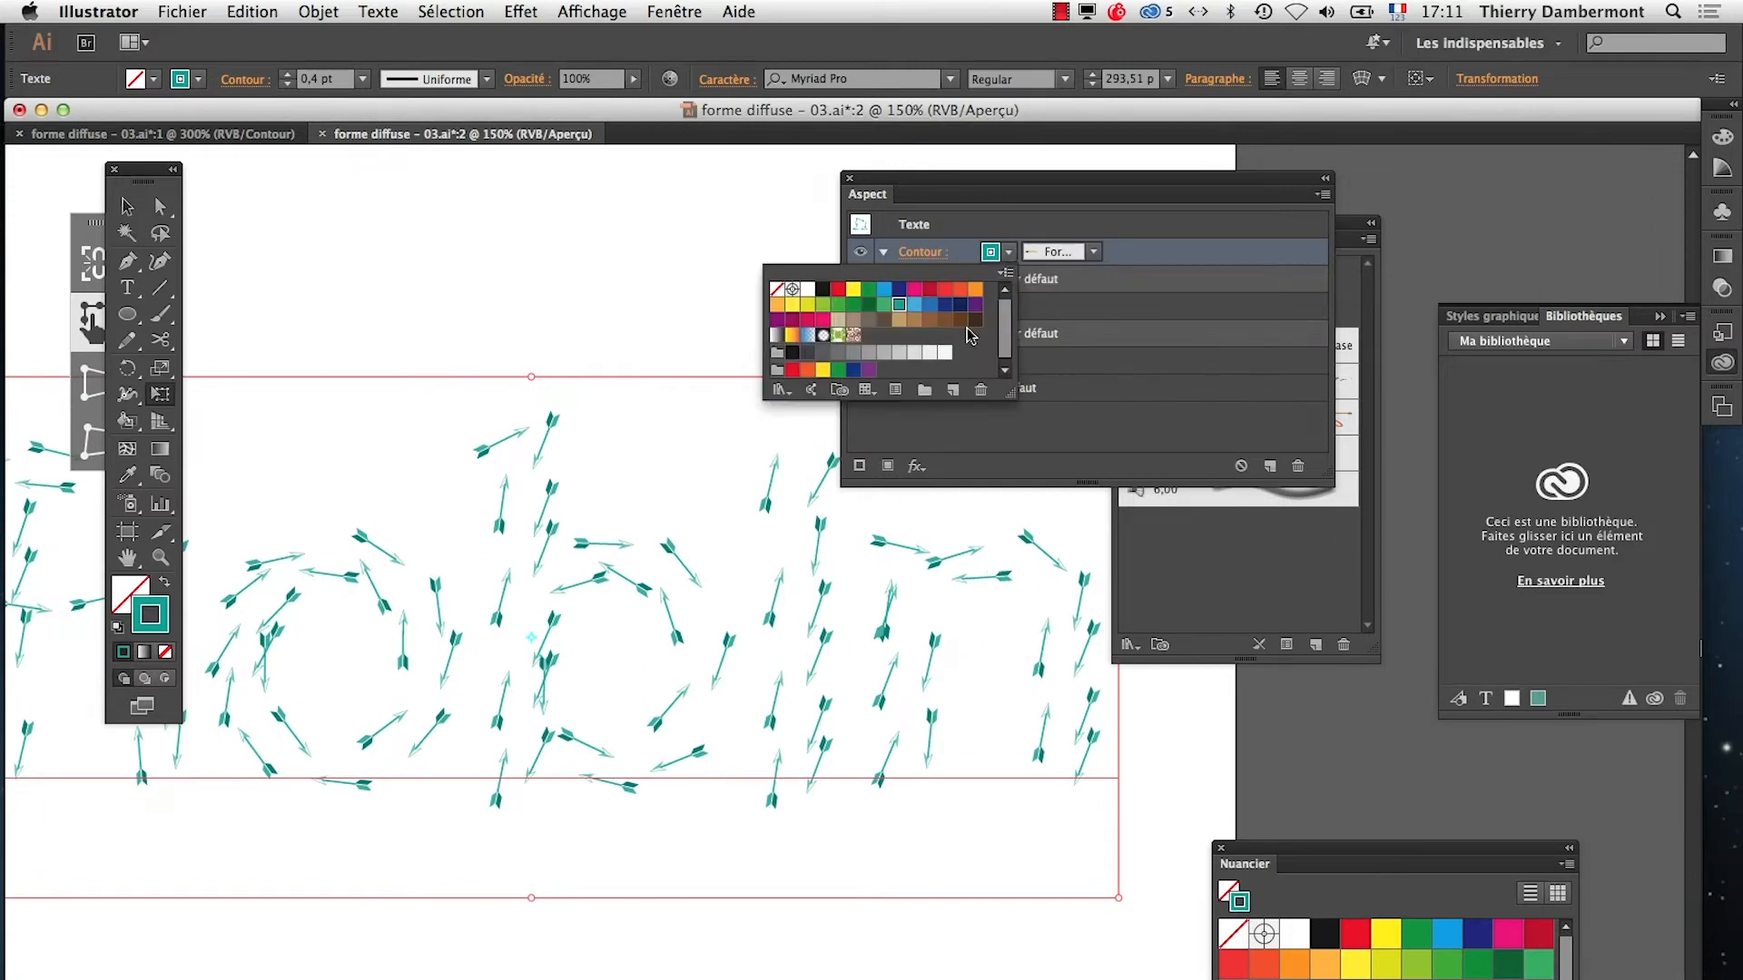
left_click(960, 319)
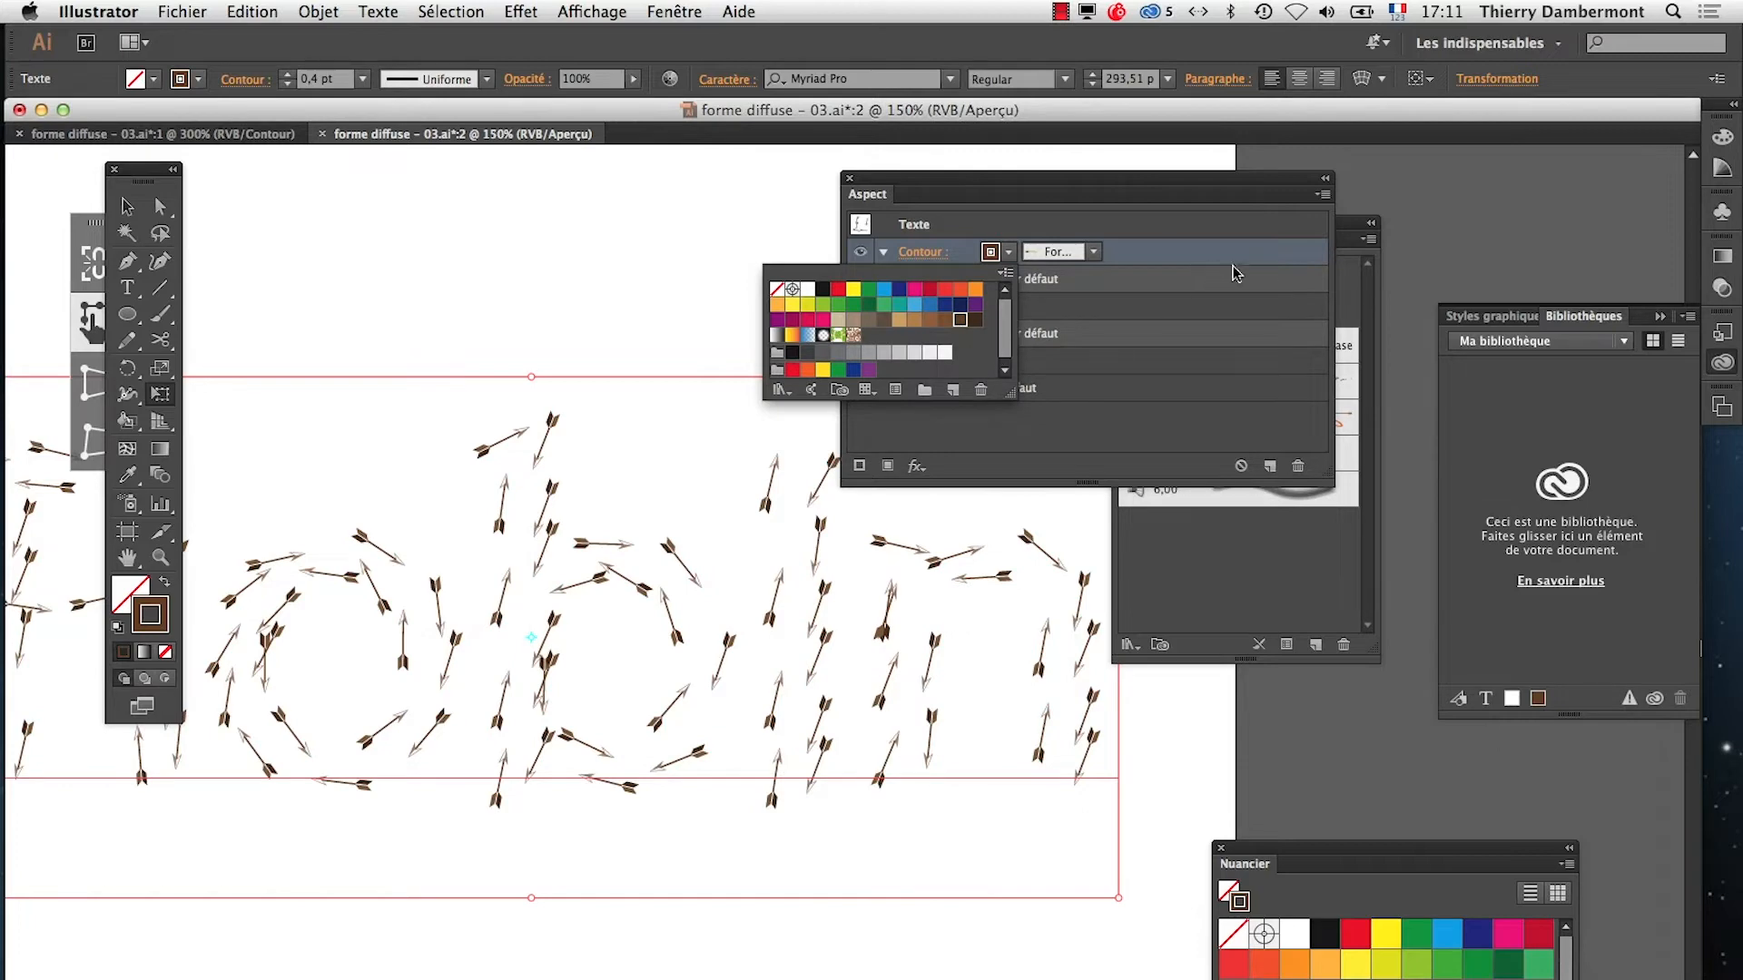
left_click(1162, 412)
Try a light brown fill and a 50% grey fill on the "Robin" text
left_click(991, 305)
left_click(991, 306)
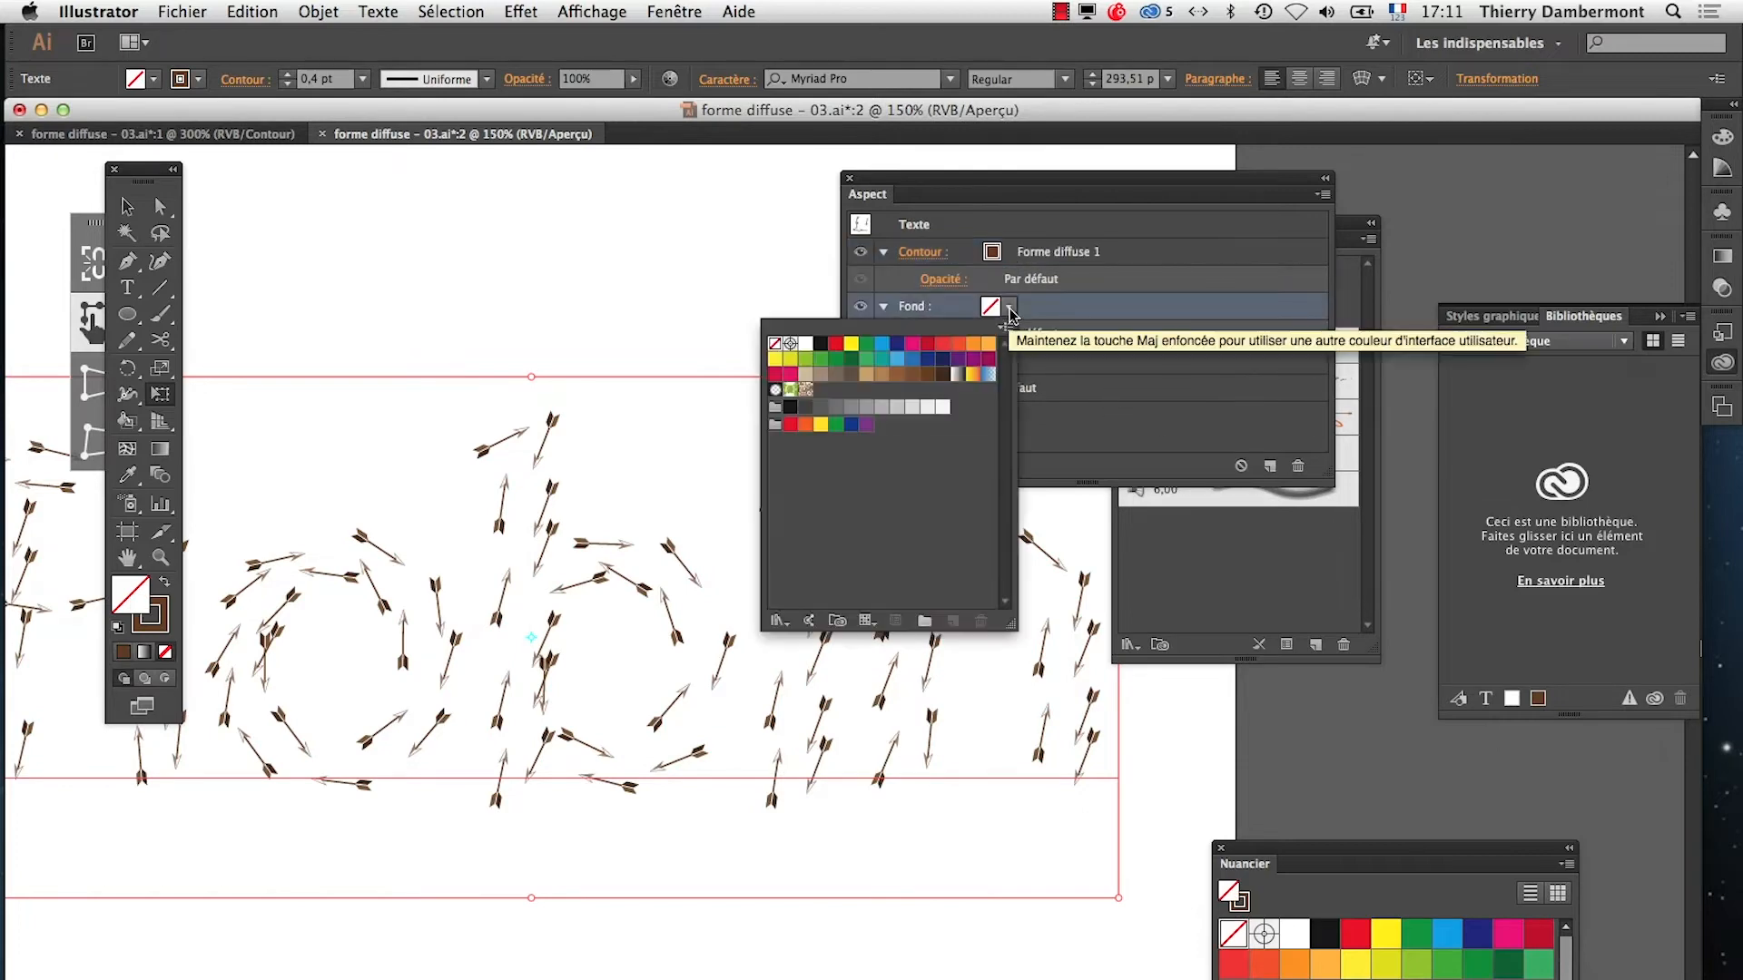
left_click(881, 375)
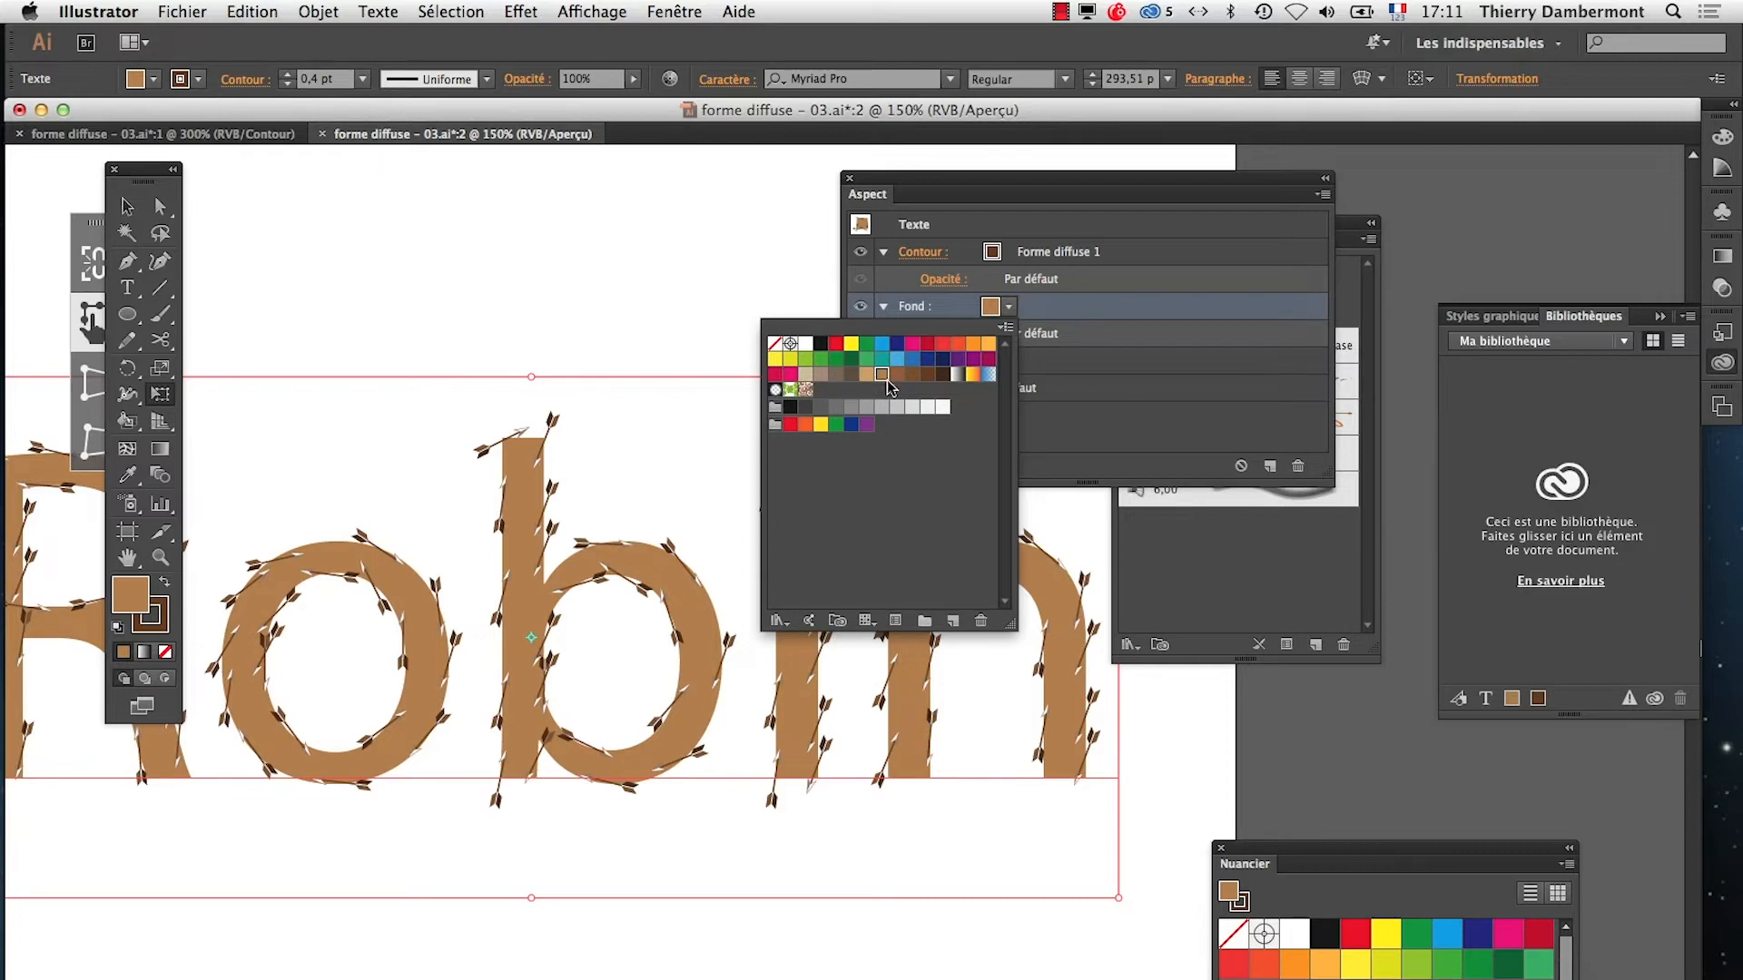
left_click(1059, 443)
left_click(1006, 309)
left_click(866, 407)
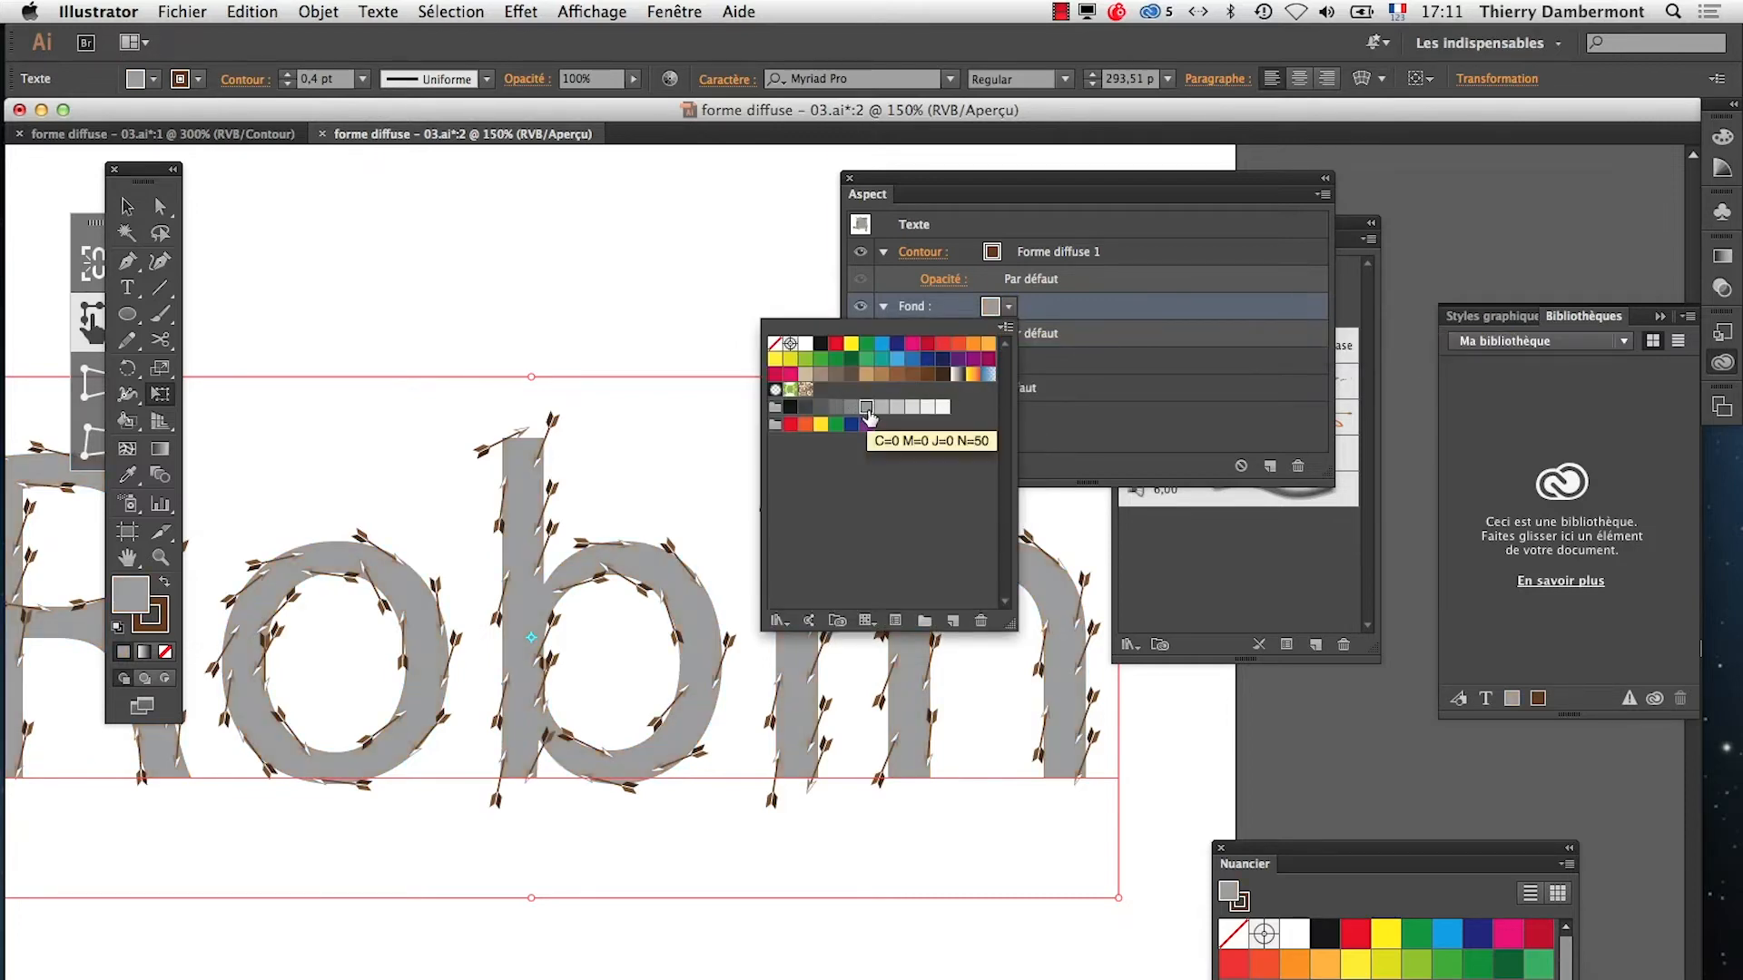
left_click(1035, 411)
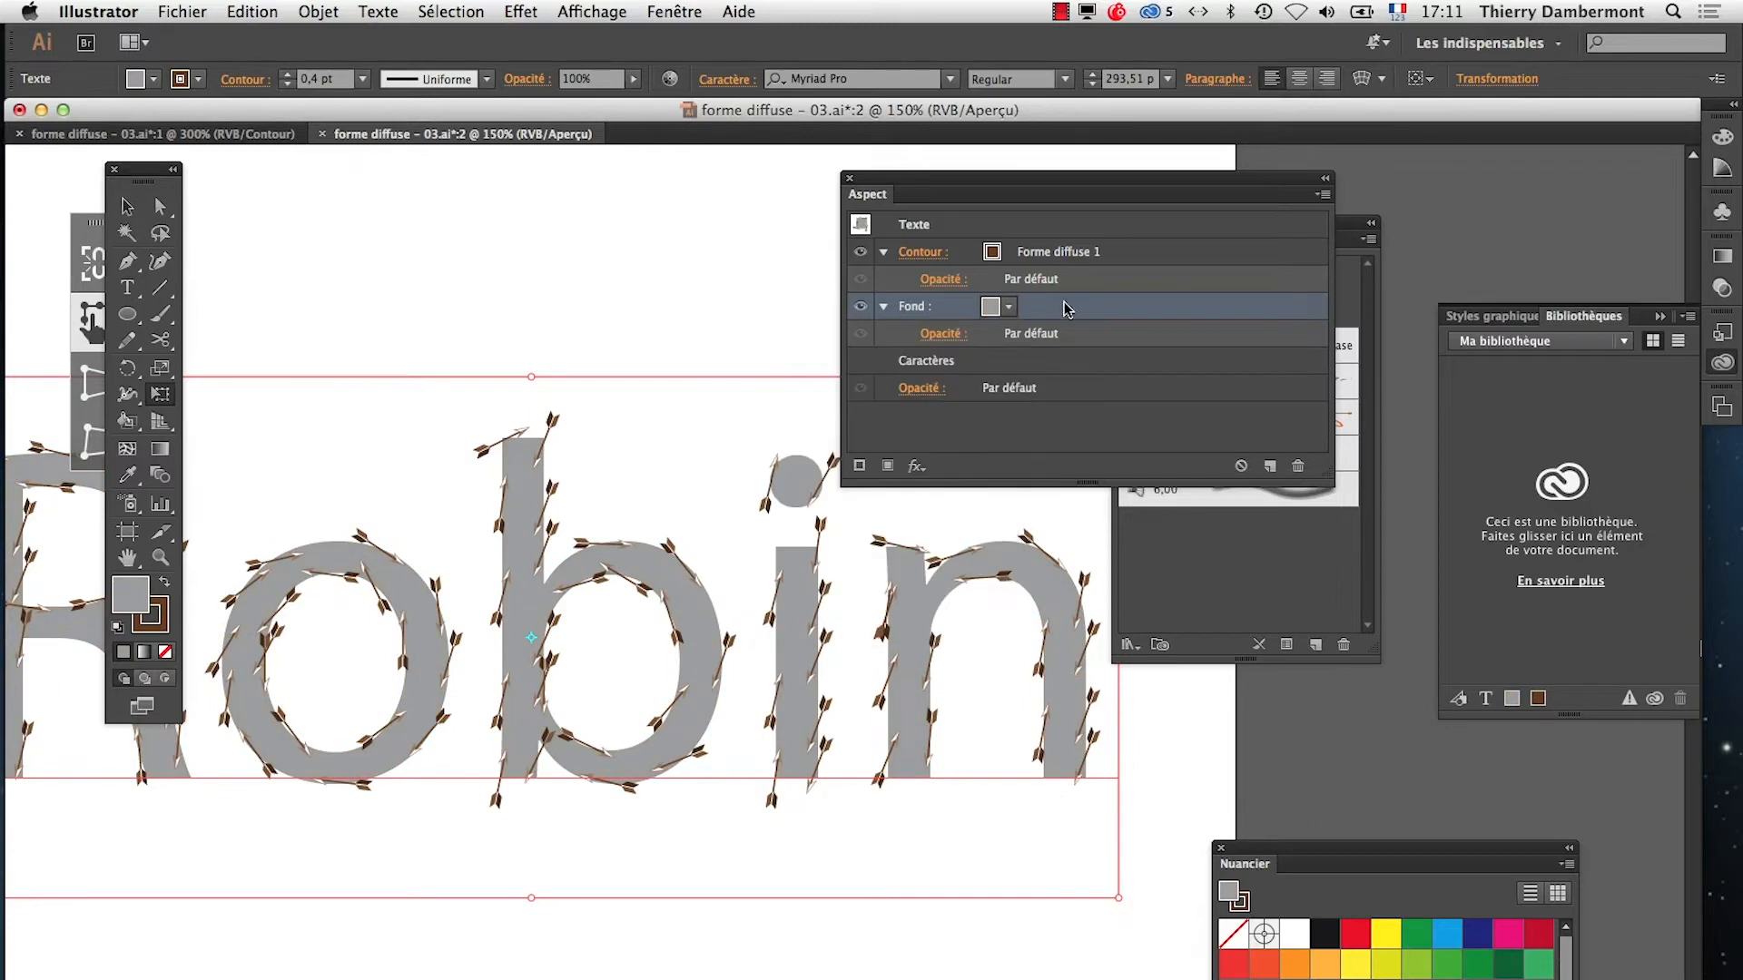
Try an Offset Path effect on the grey fill, previewing -2 mm and entering -1 mm, and cancel it
left_click(520, 11)
mouse_move(630, 321)
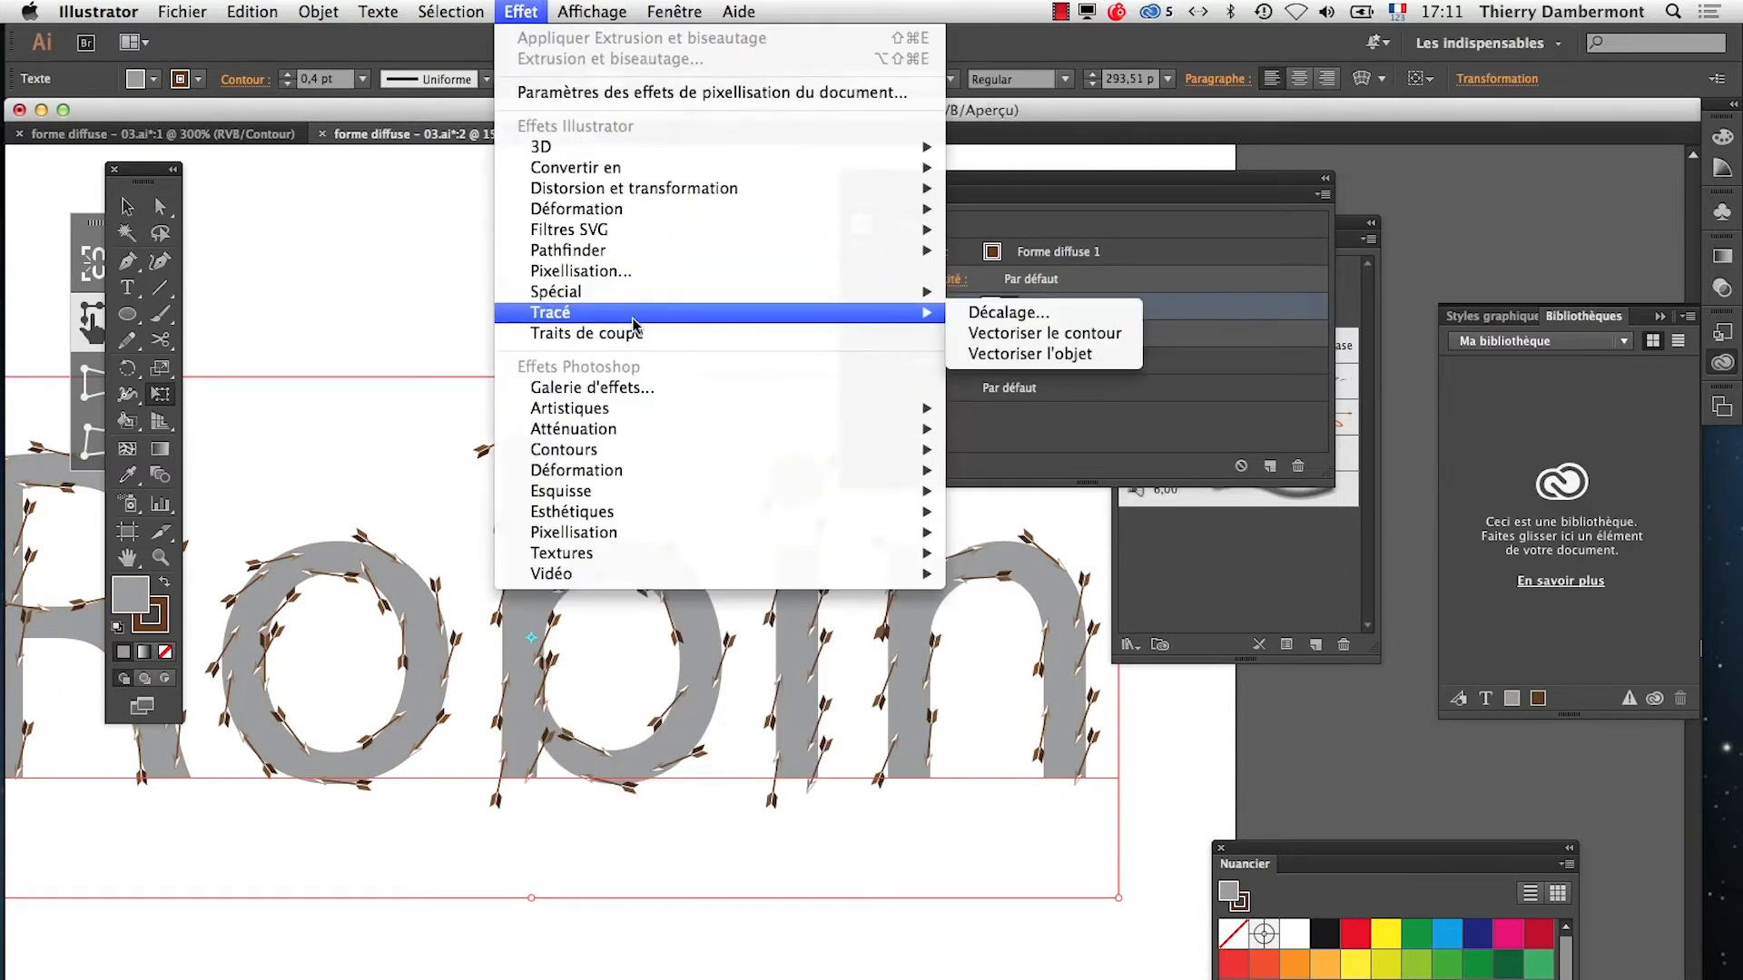
left_click(975, 315)
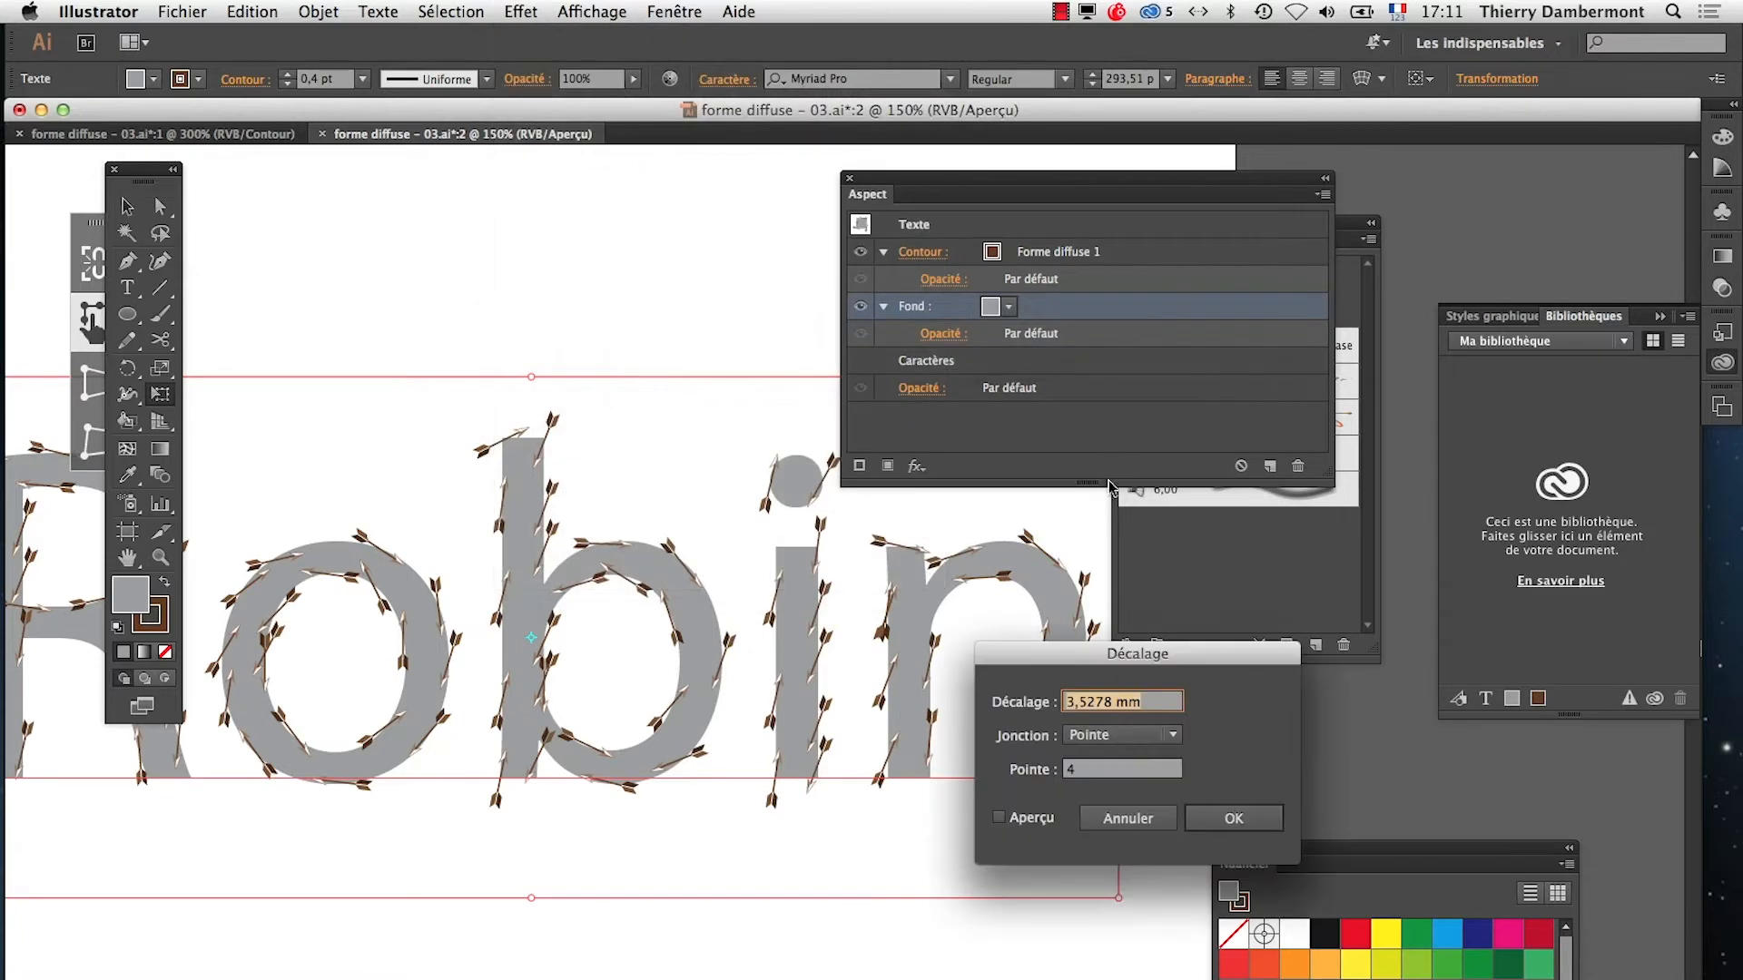
left_click(1034, 821)
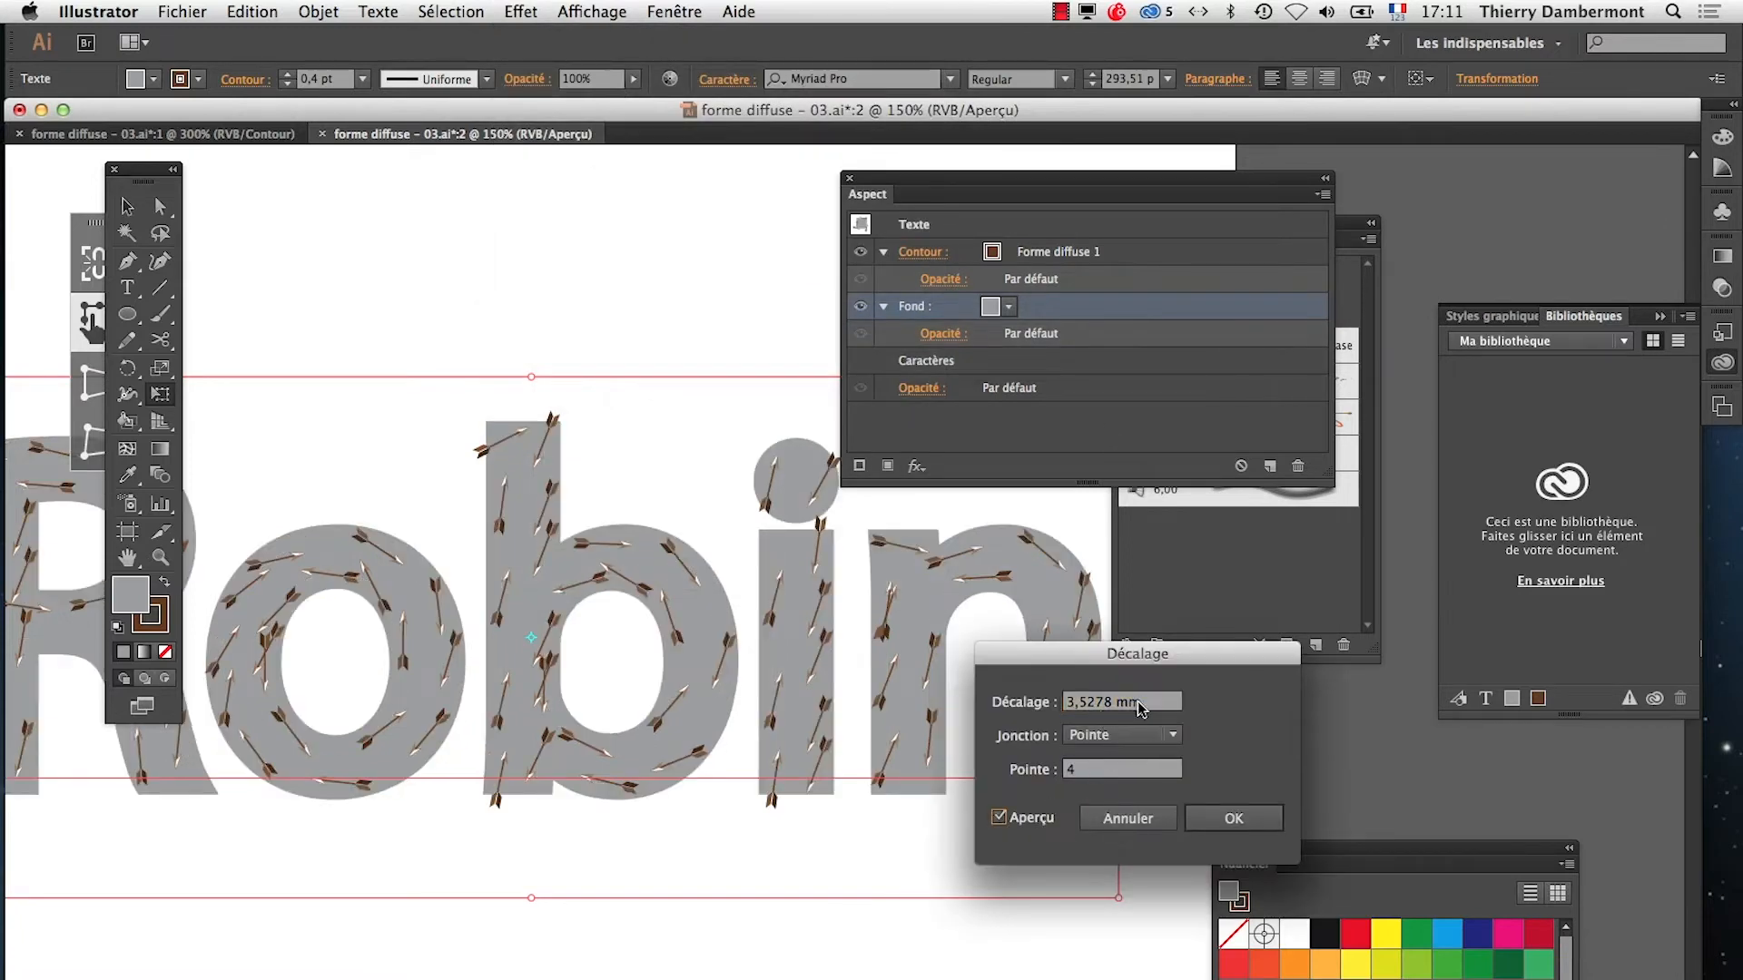
type("-2")
key("Tab")
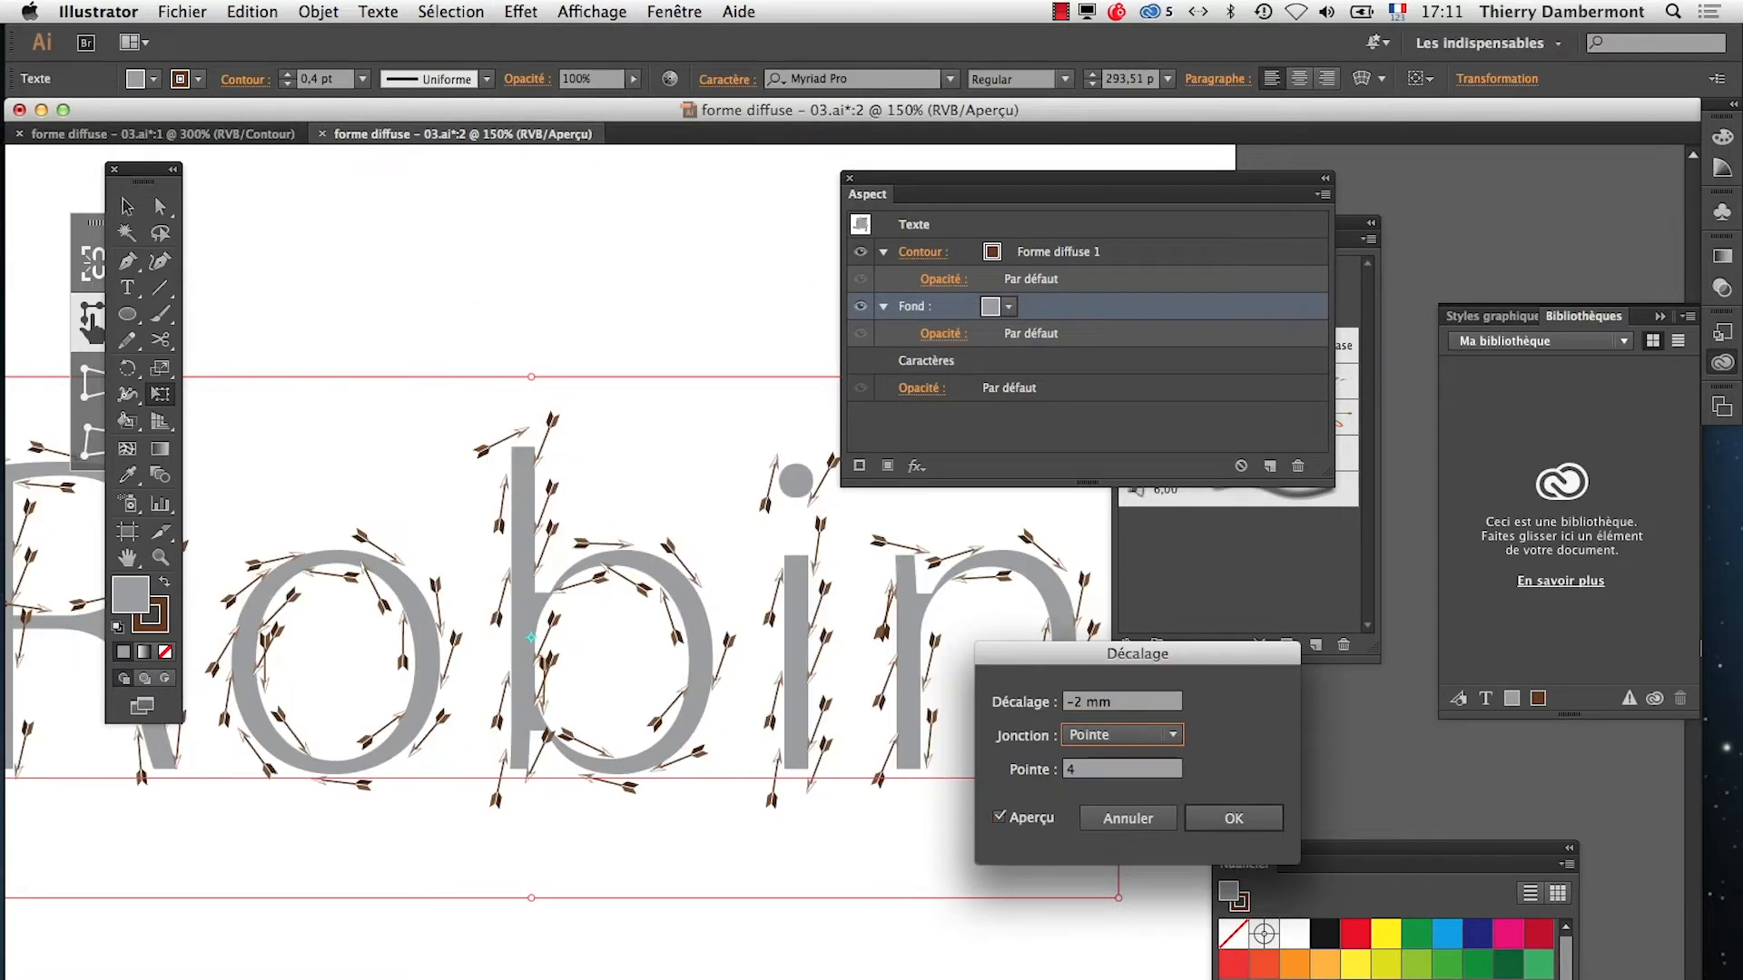
left_click(1122, 708)
type("-1")
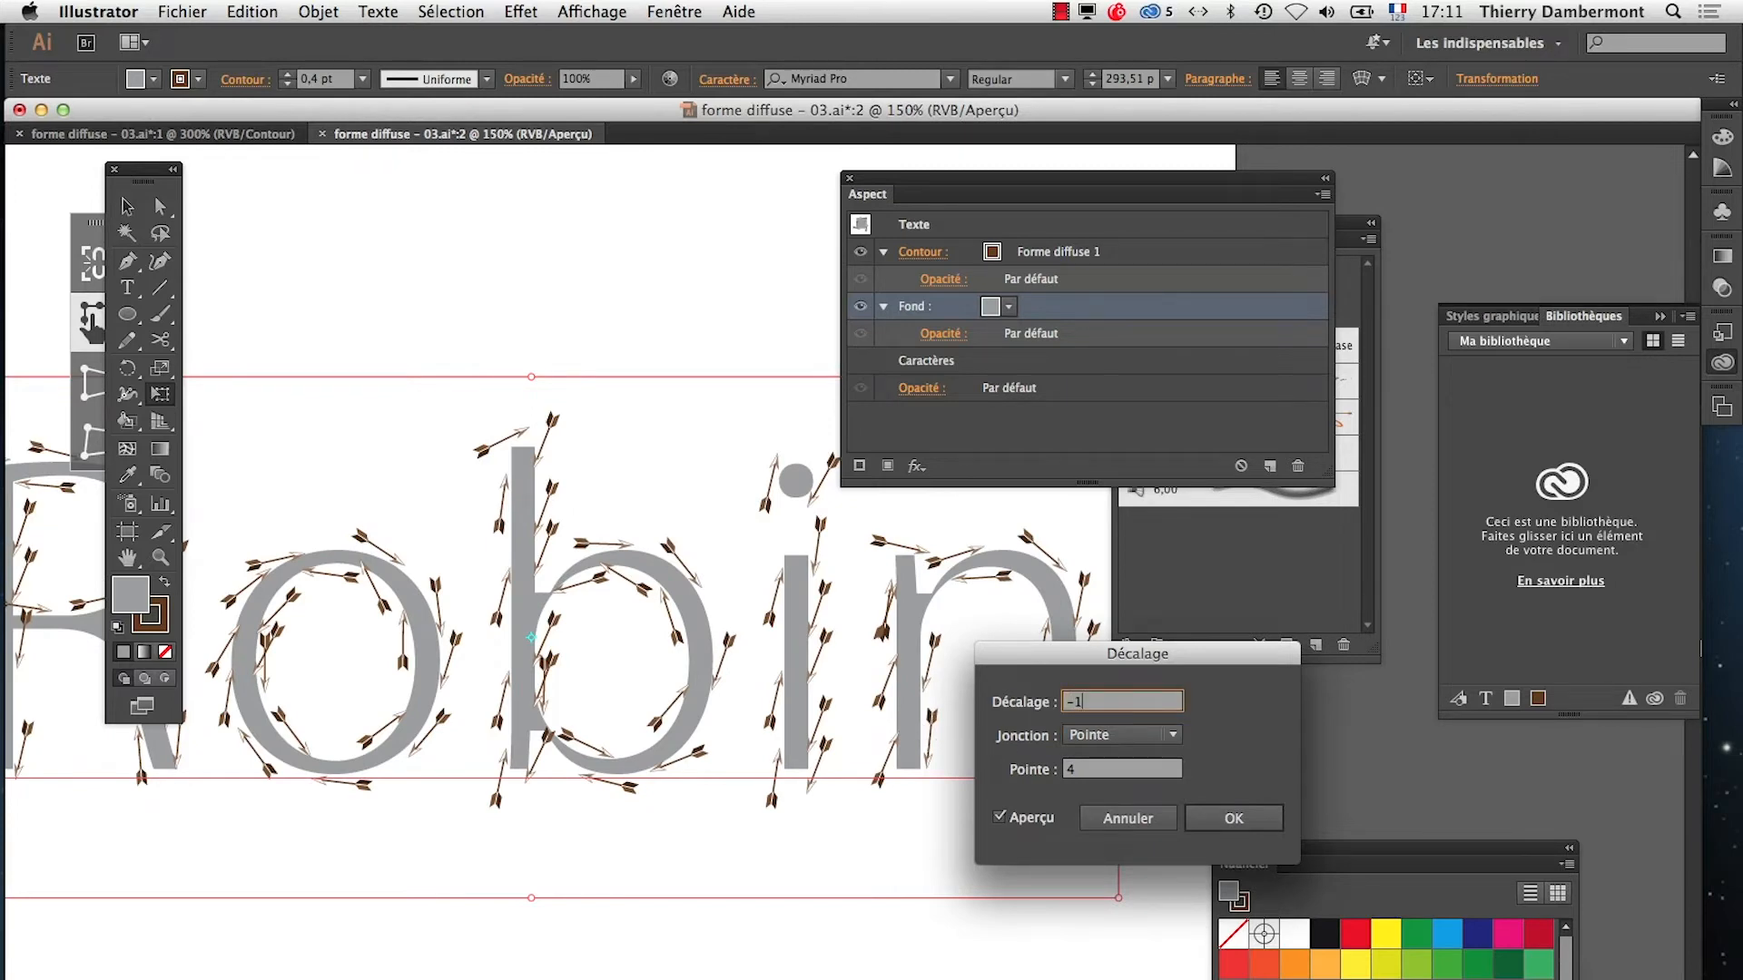
left_click(1130, 820)
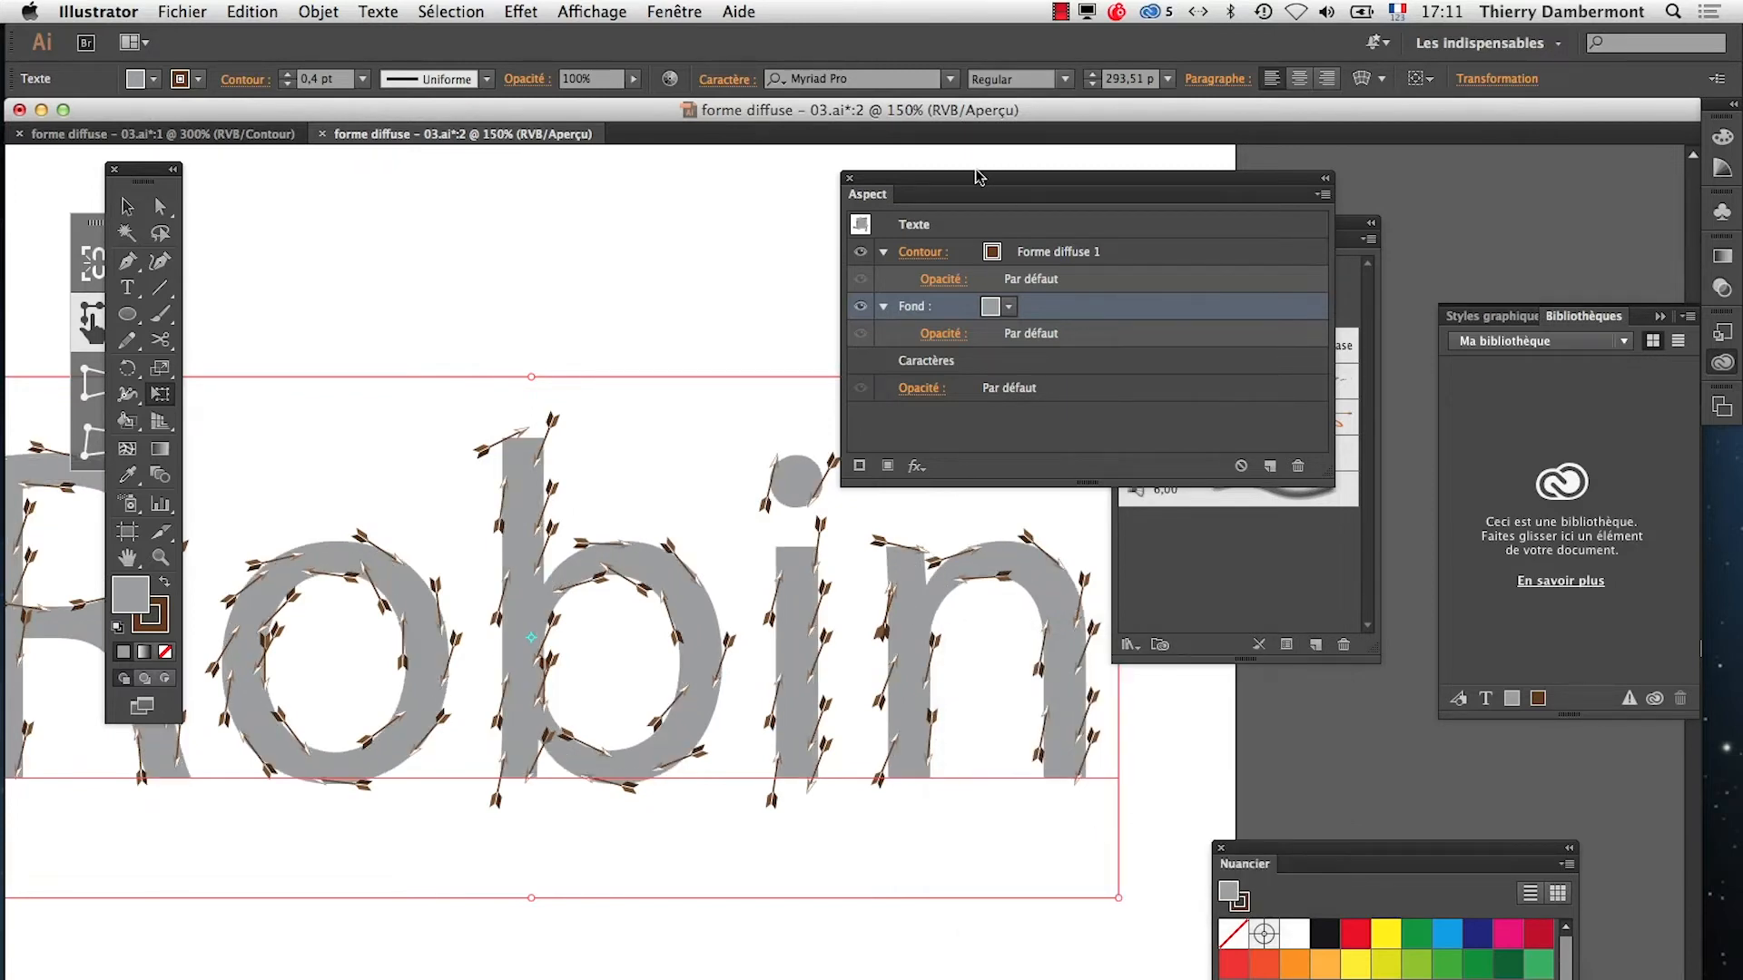
Move the Appearance panel further off the lettering and change the text's fill to light blue
left_click_drag(978, 176, 1152, 151)
left_click(1183, 282)
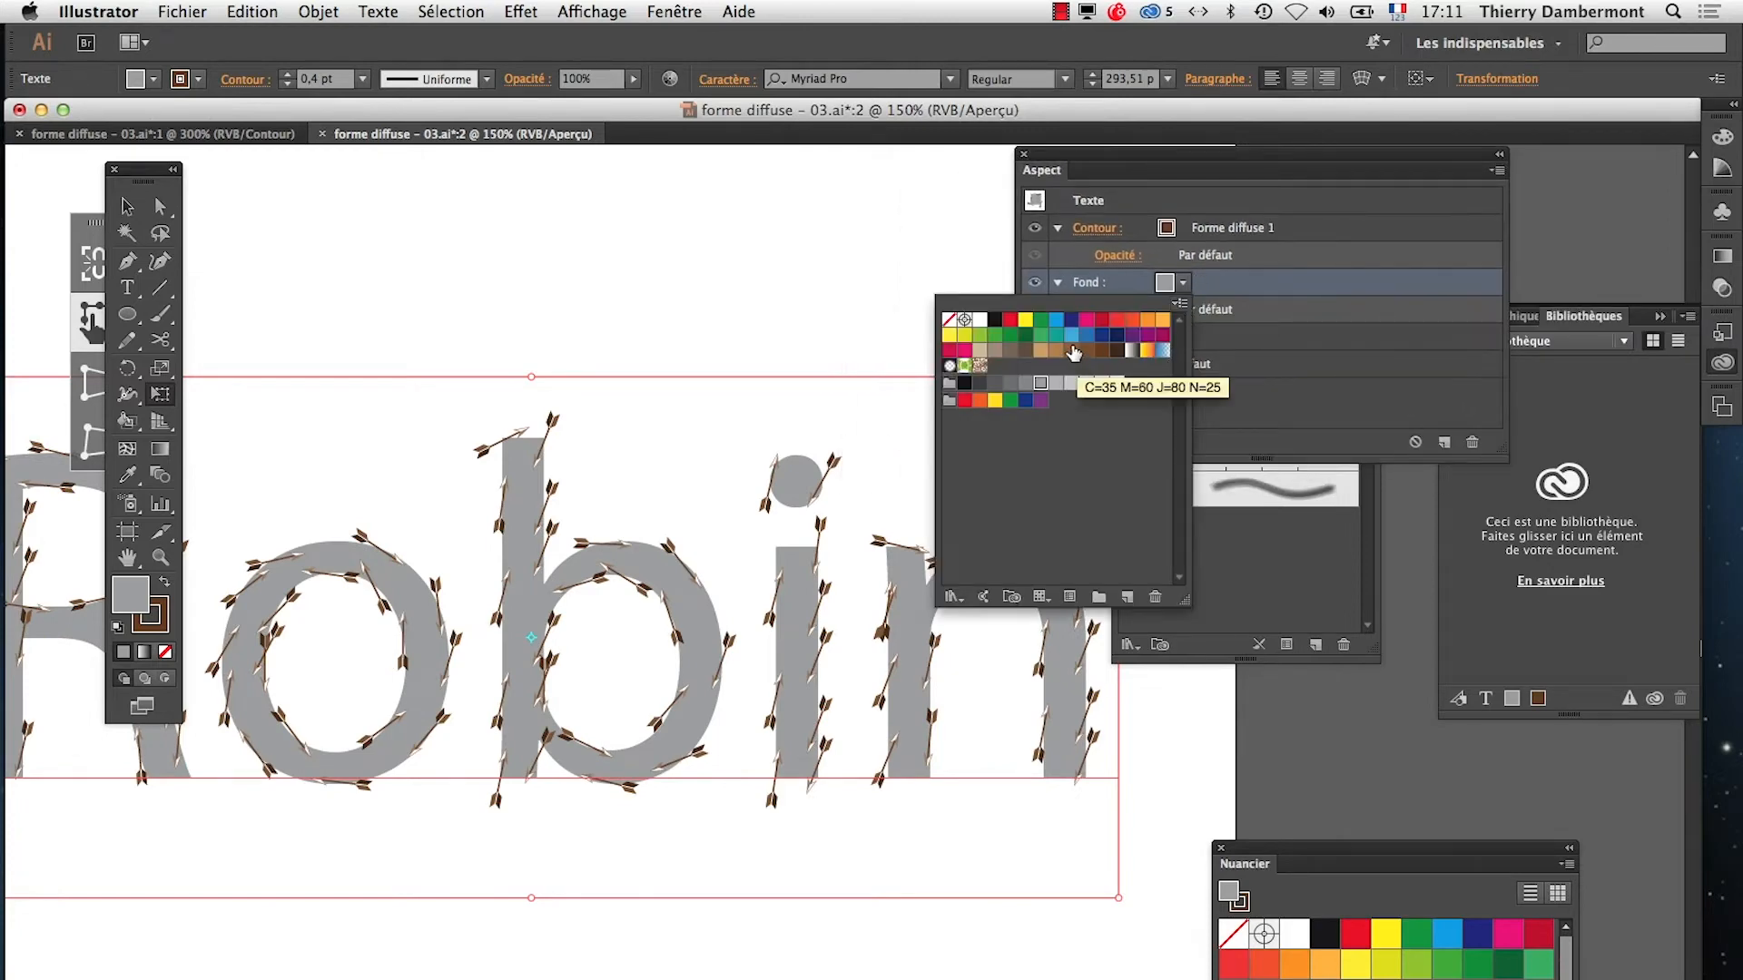
left_click(1071, 335)
left_click(1253, 403)
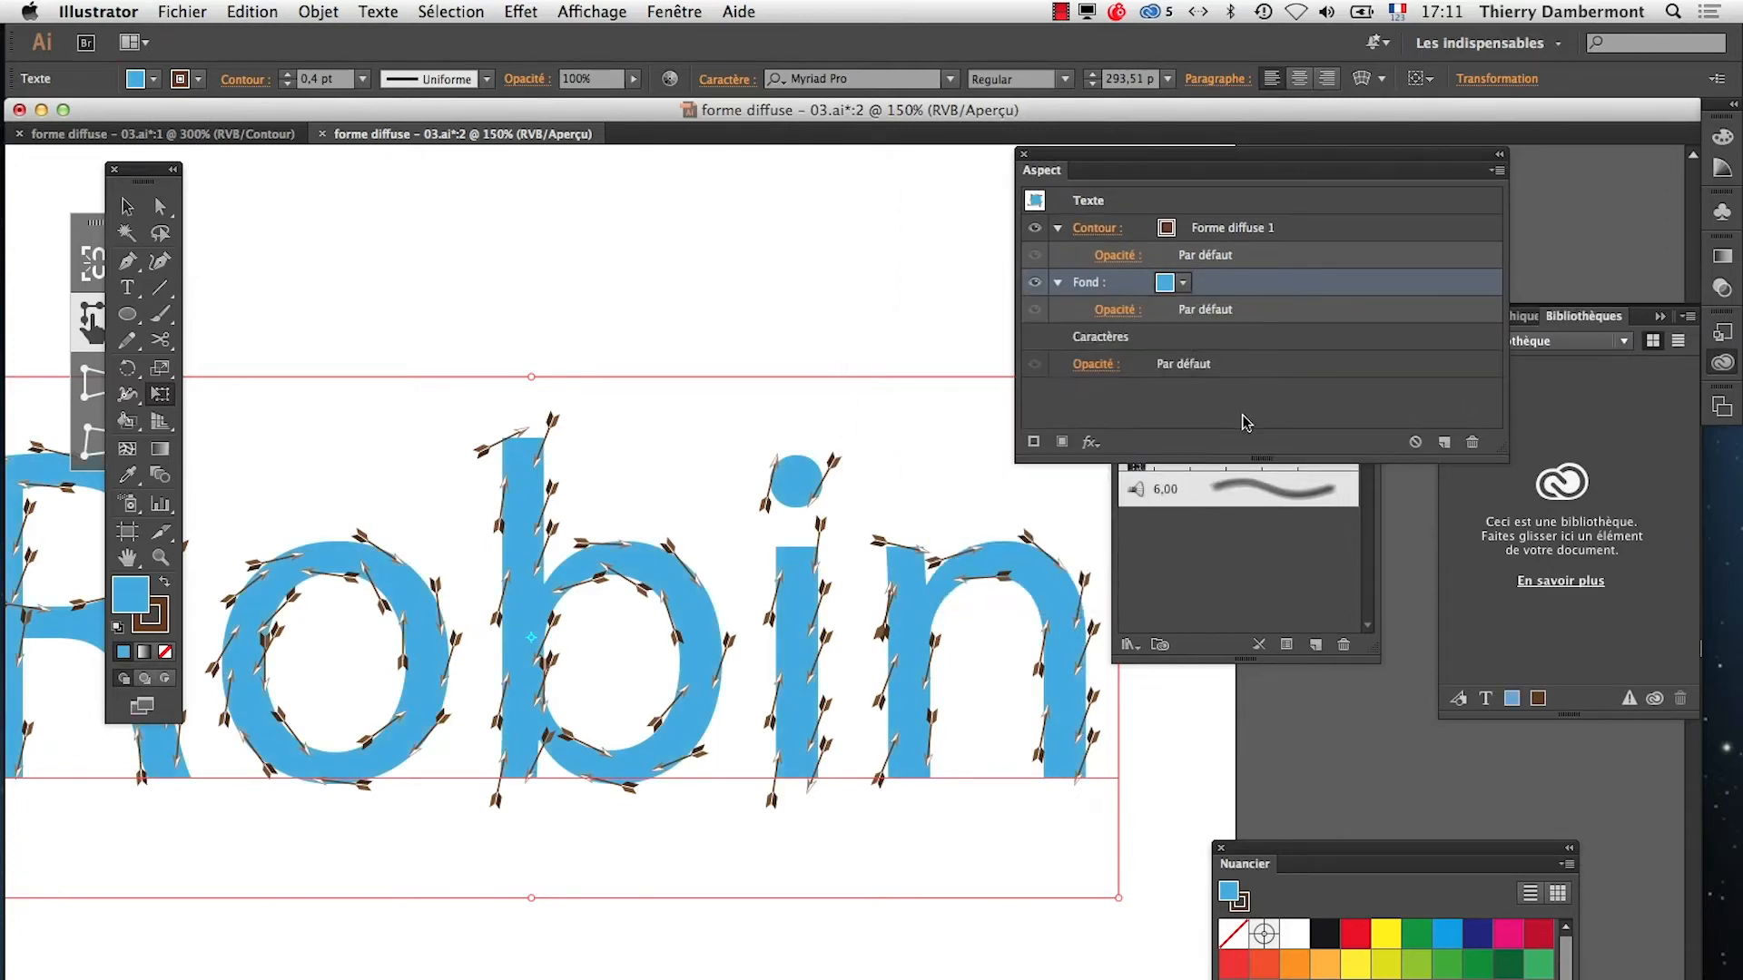
Duplicate the light blue fill in the enlarged Appearance panel and recolour the lower fill magenta
left_click_drag(1495, 452, 1496, 534)
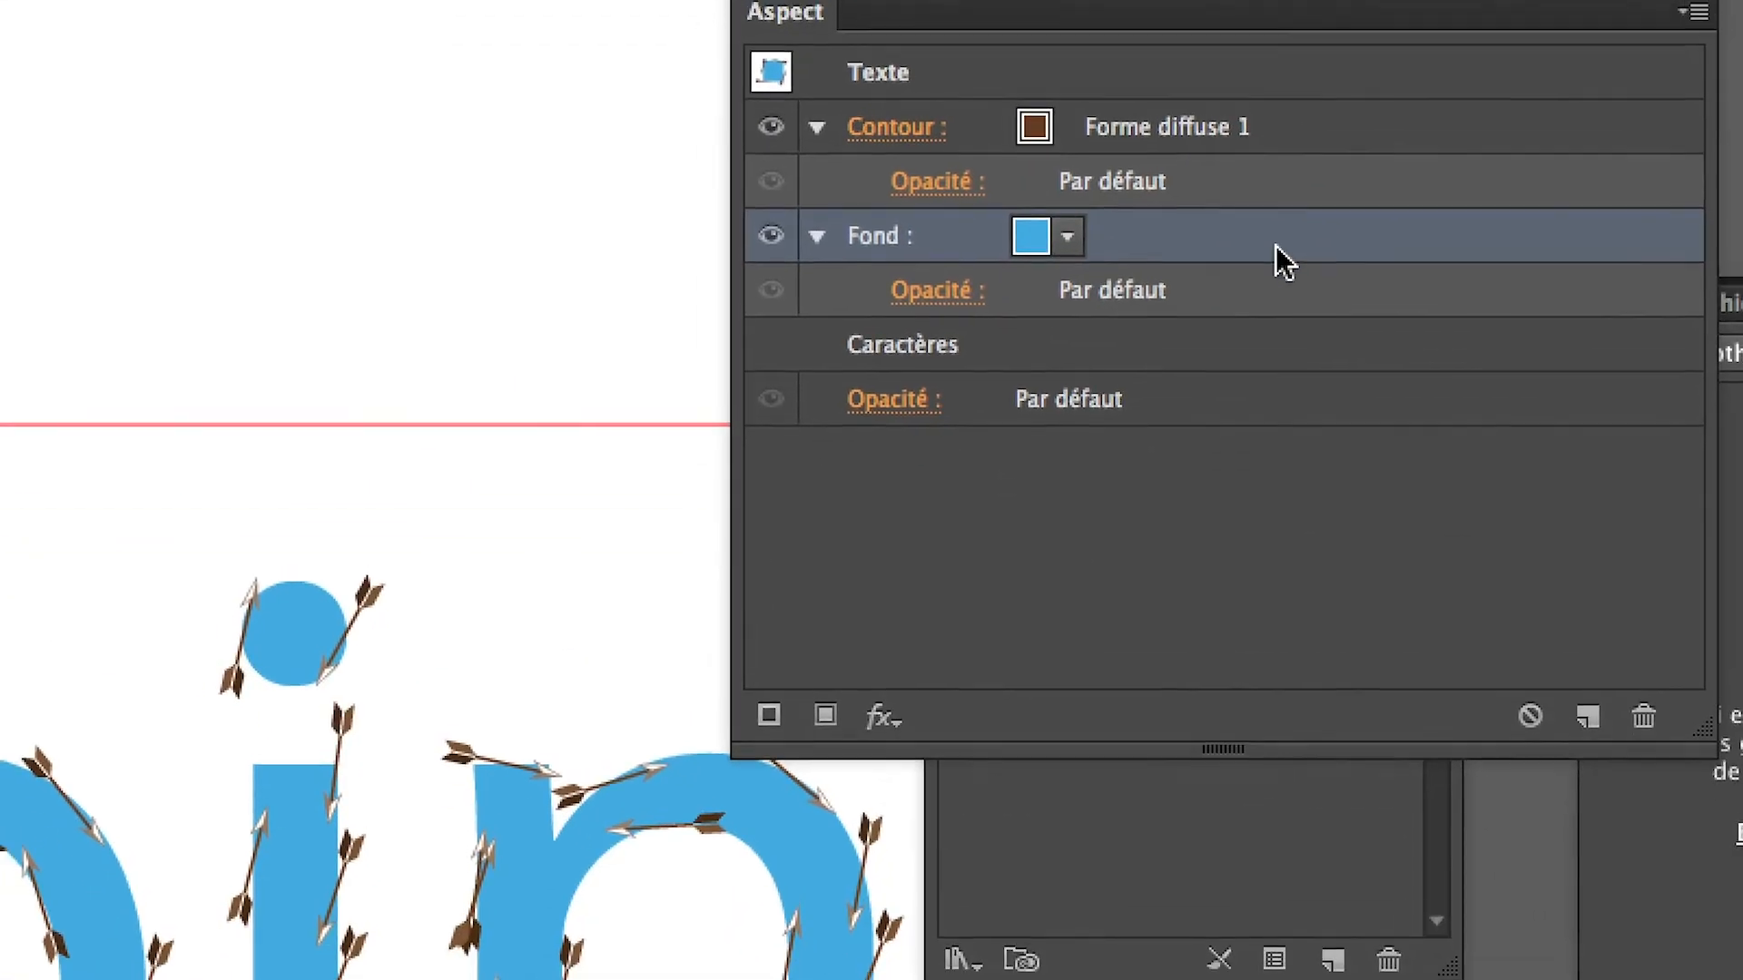
left_click_drag(1287, 285, 1387, 363)
left_click_drag(1345, 300, 1457, 618)
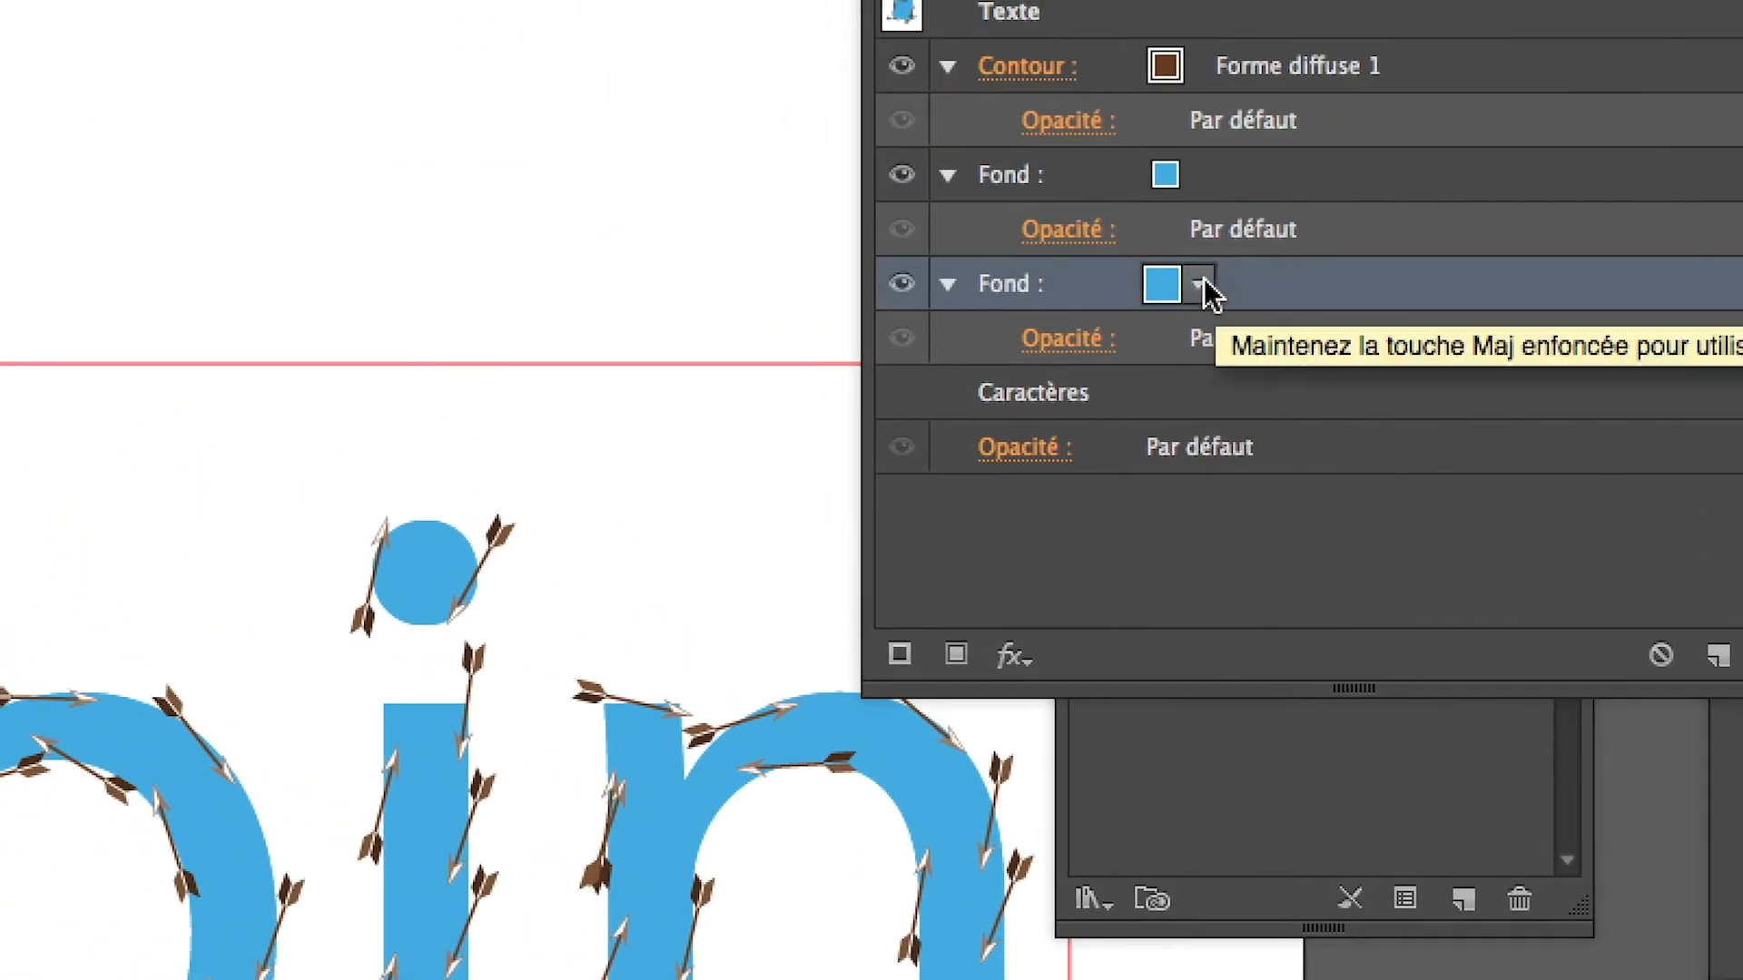
left_click(1202, 283)
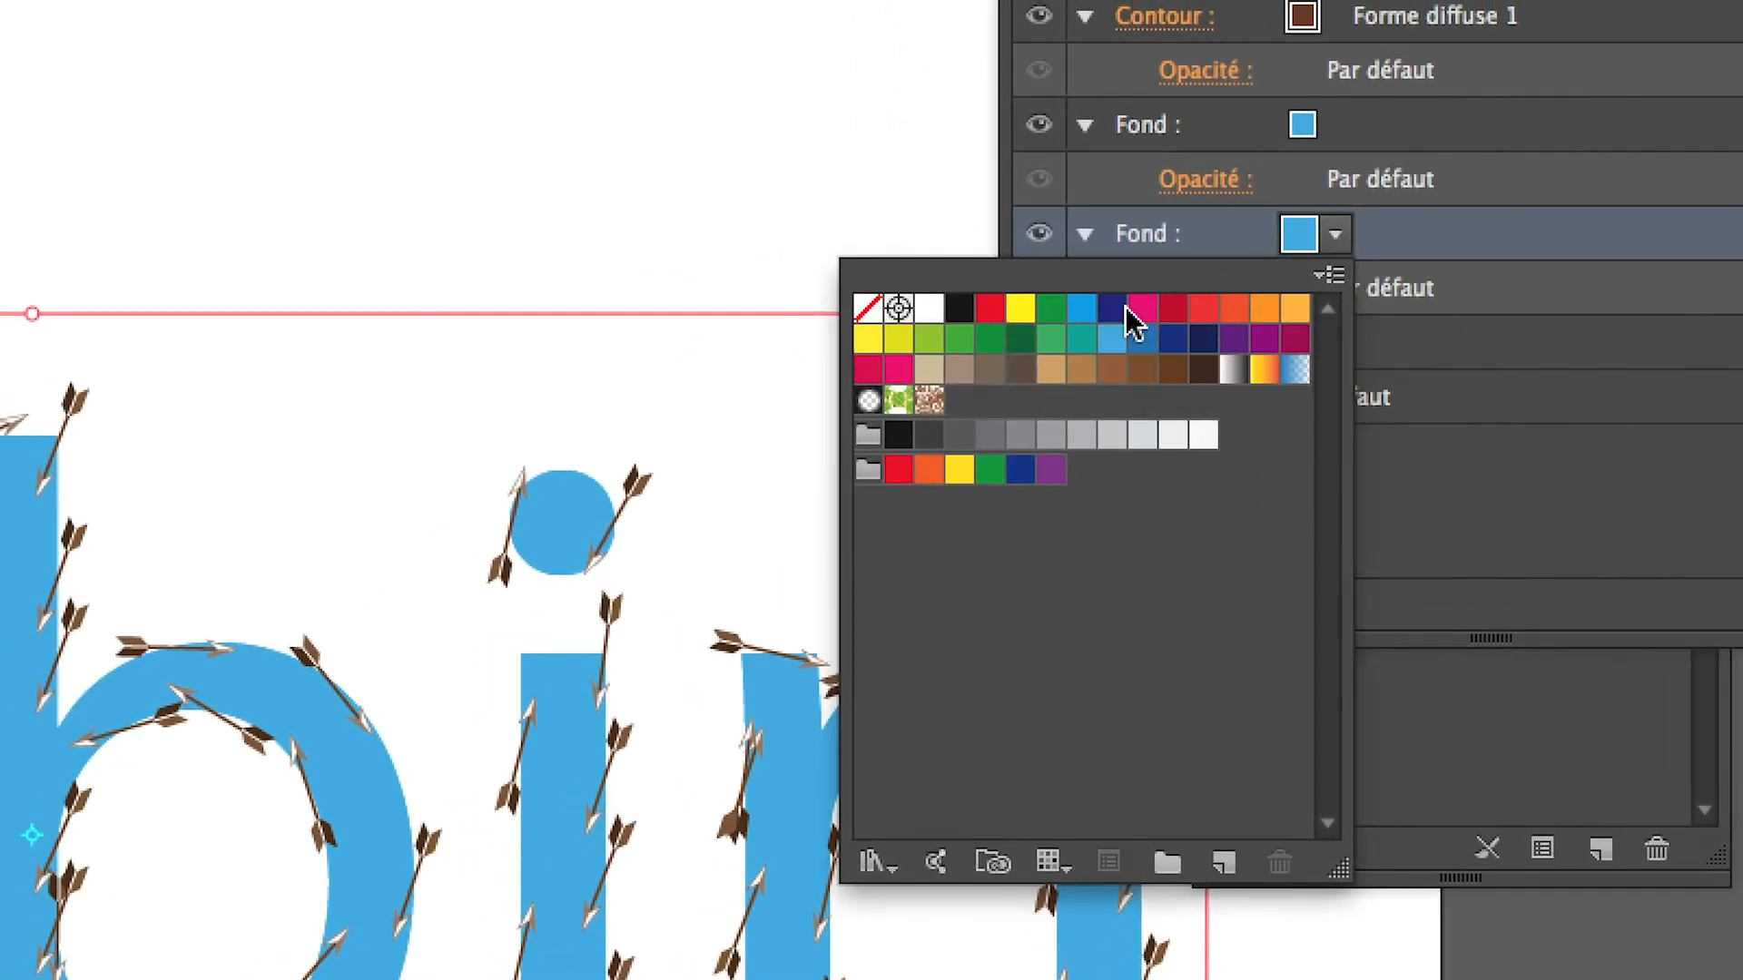
left_click(1132, 313)
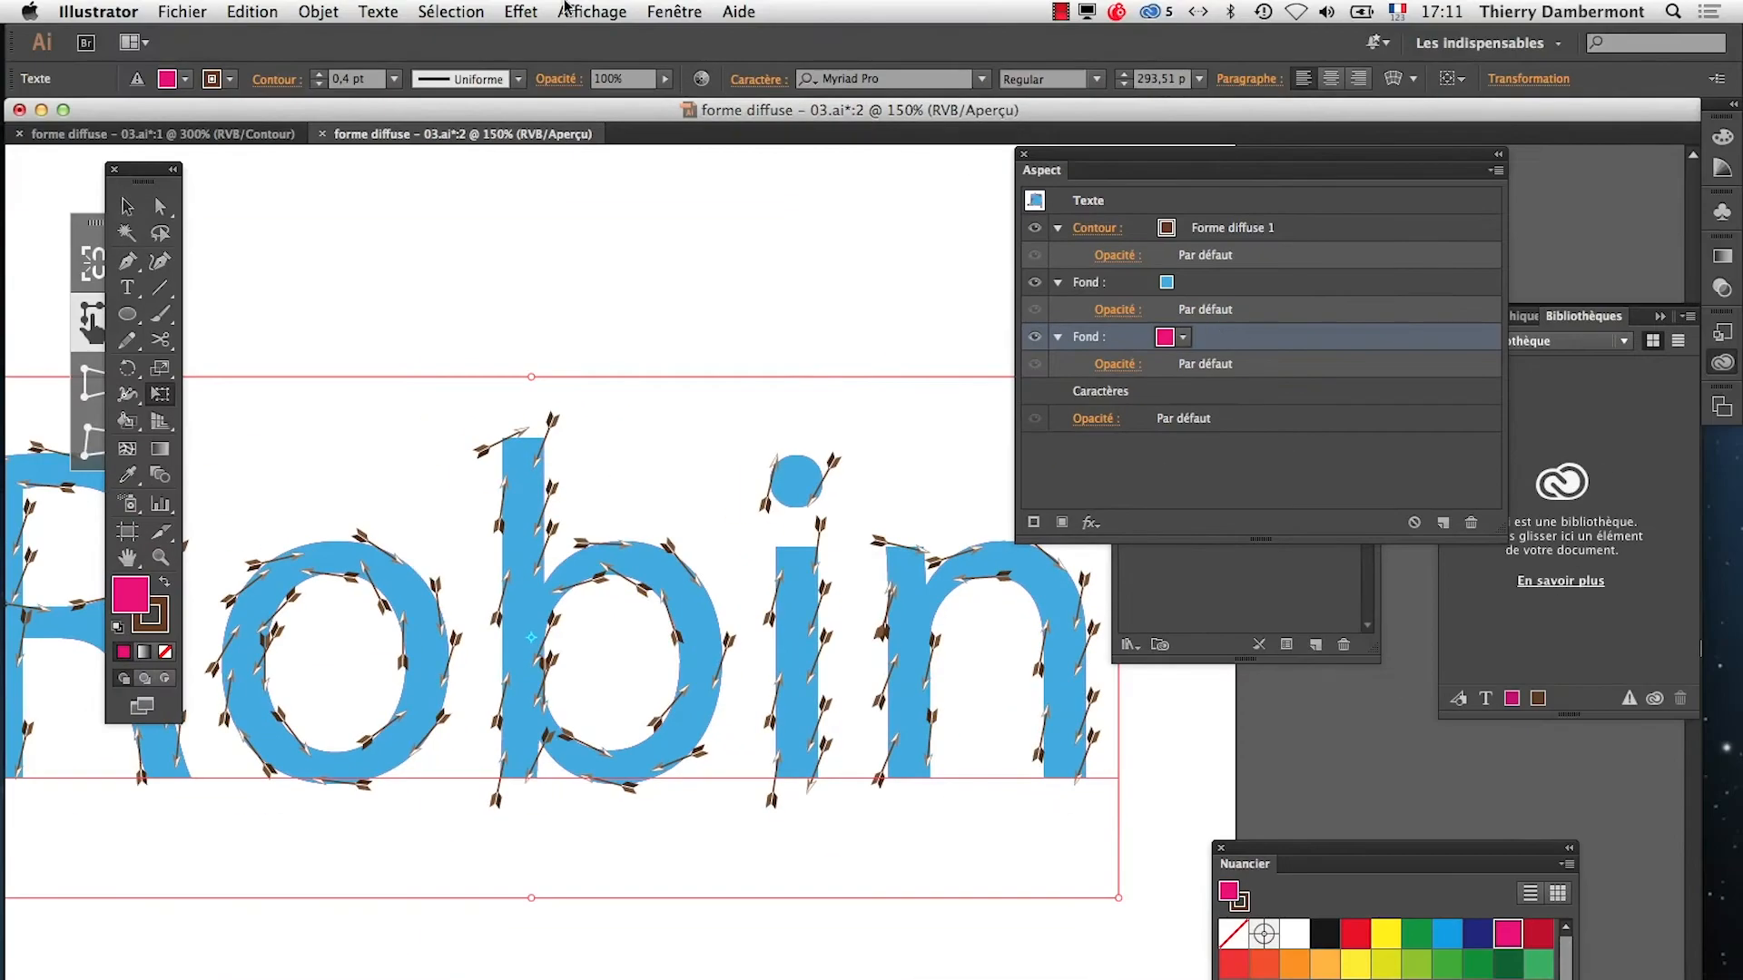
Apply a Transform effect to the magenta fill with a 4.2333 mm horizontal and 1.7639 mm vertical move
left_click(521, 11)
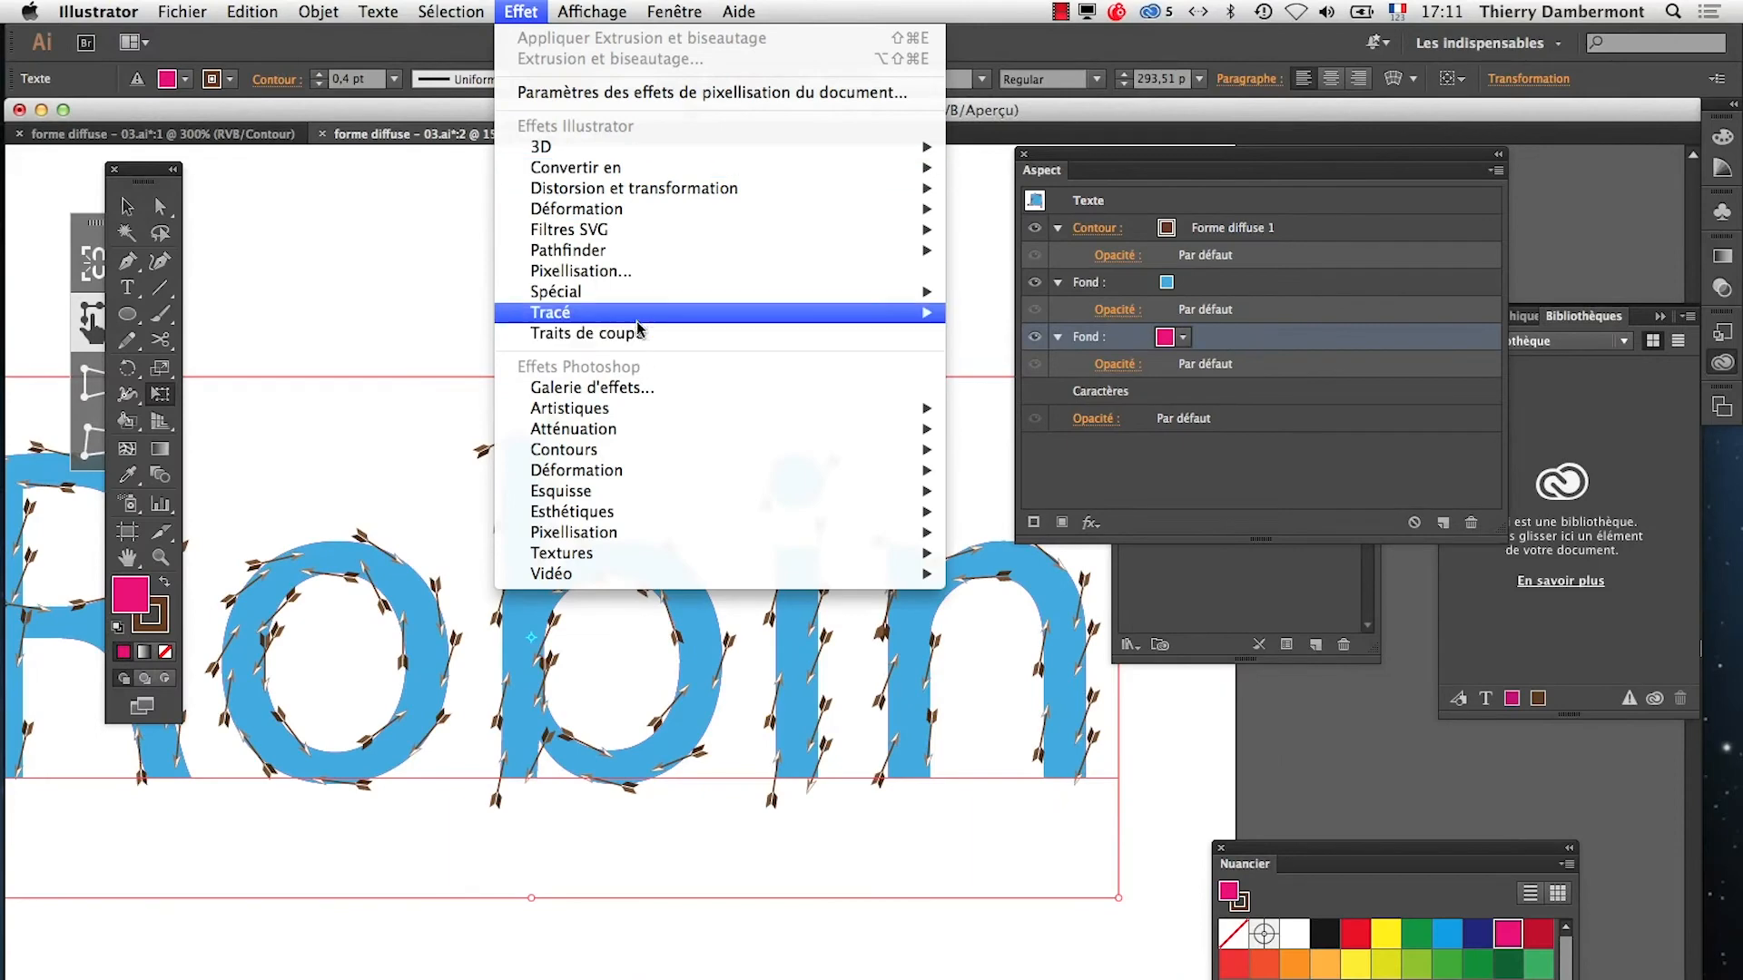
mouse_move(637, 294)
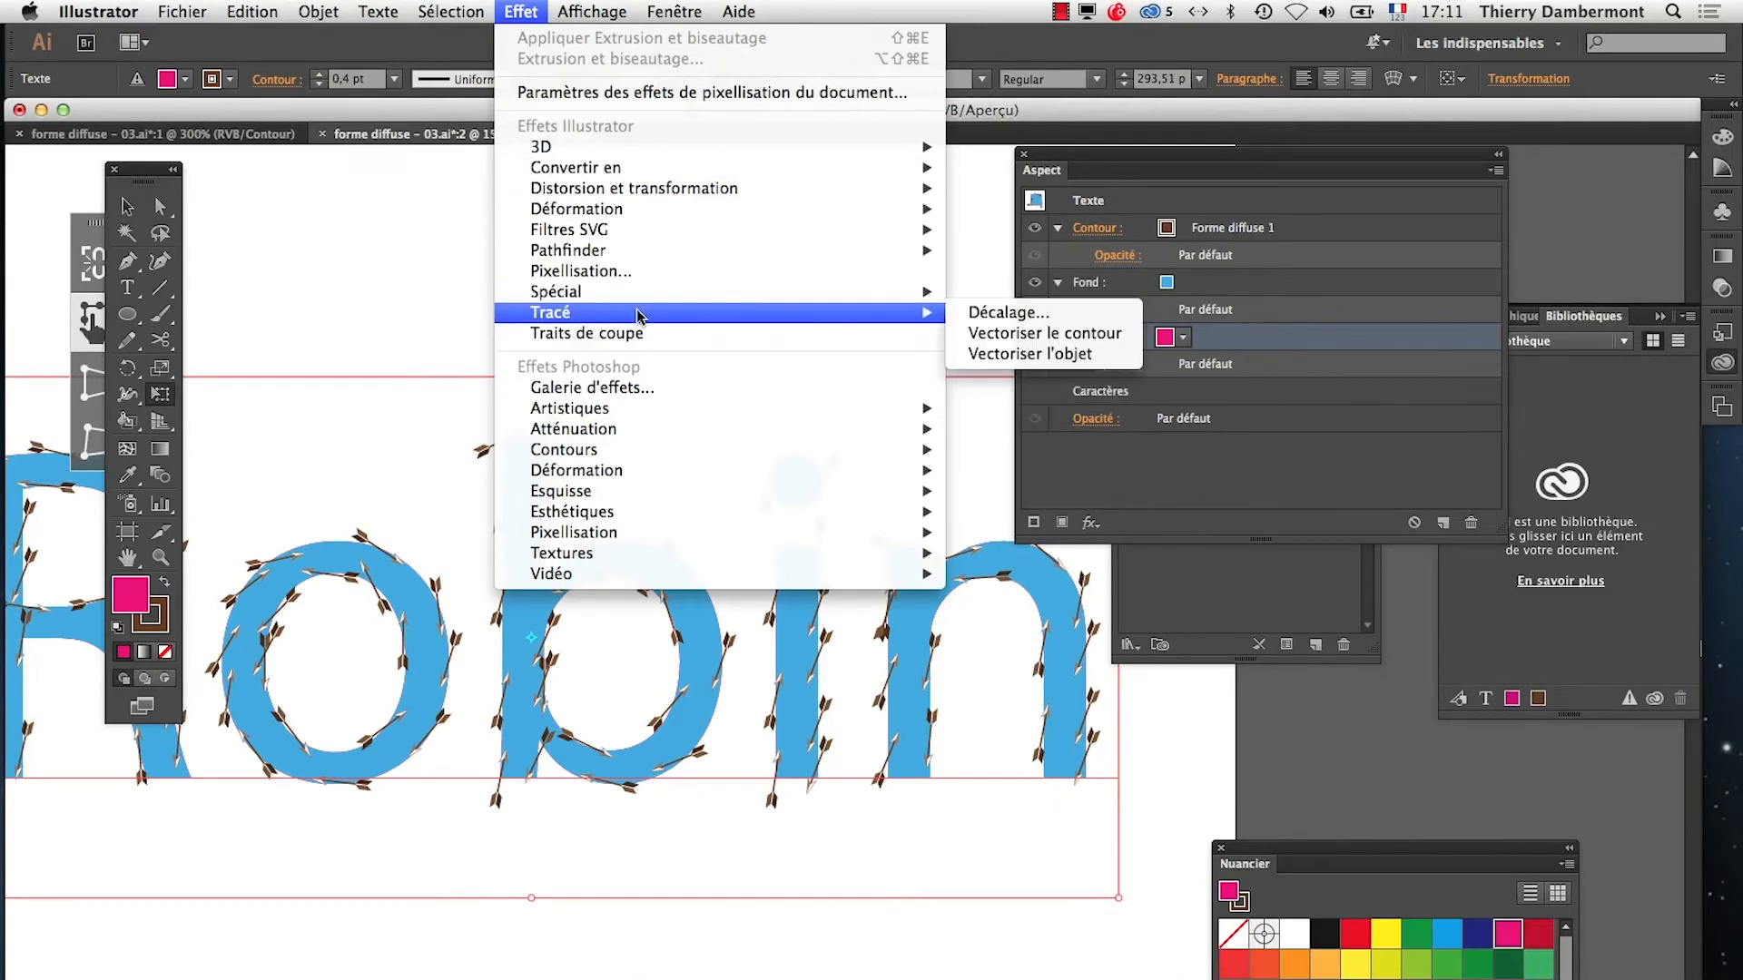
mouse_move(645, 190)
left_click(998, 291)
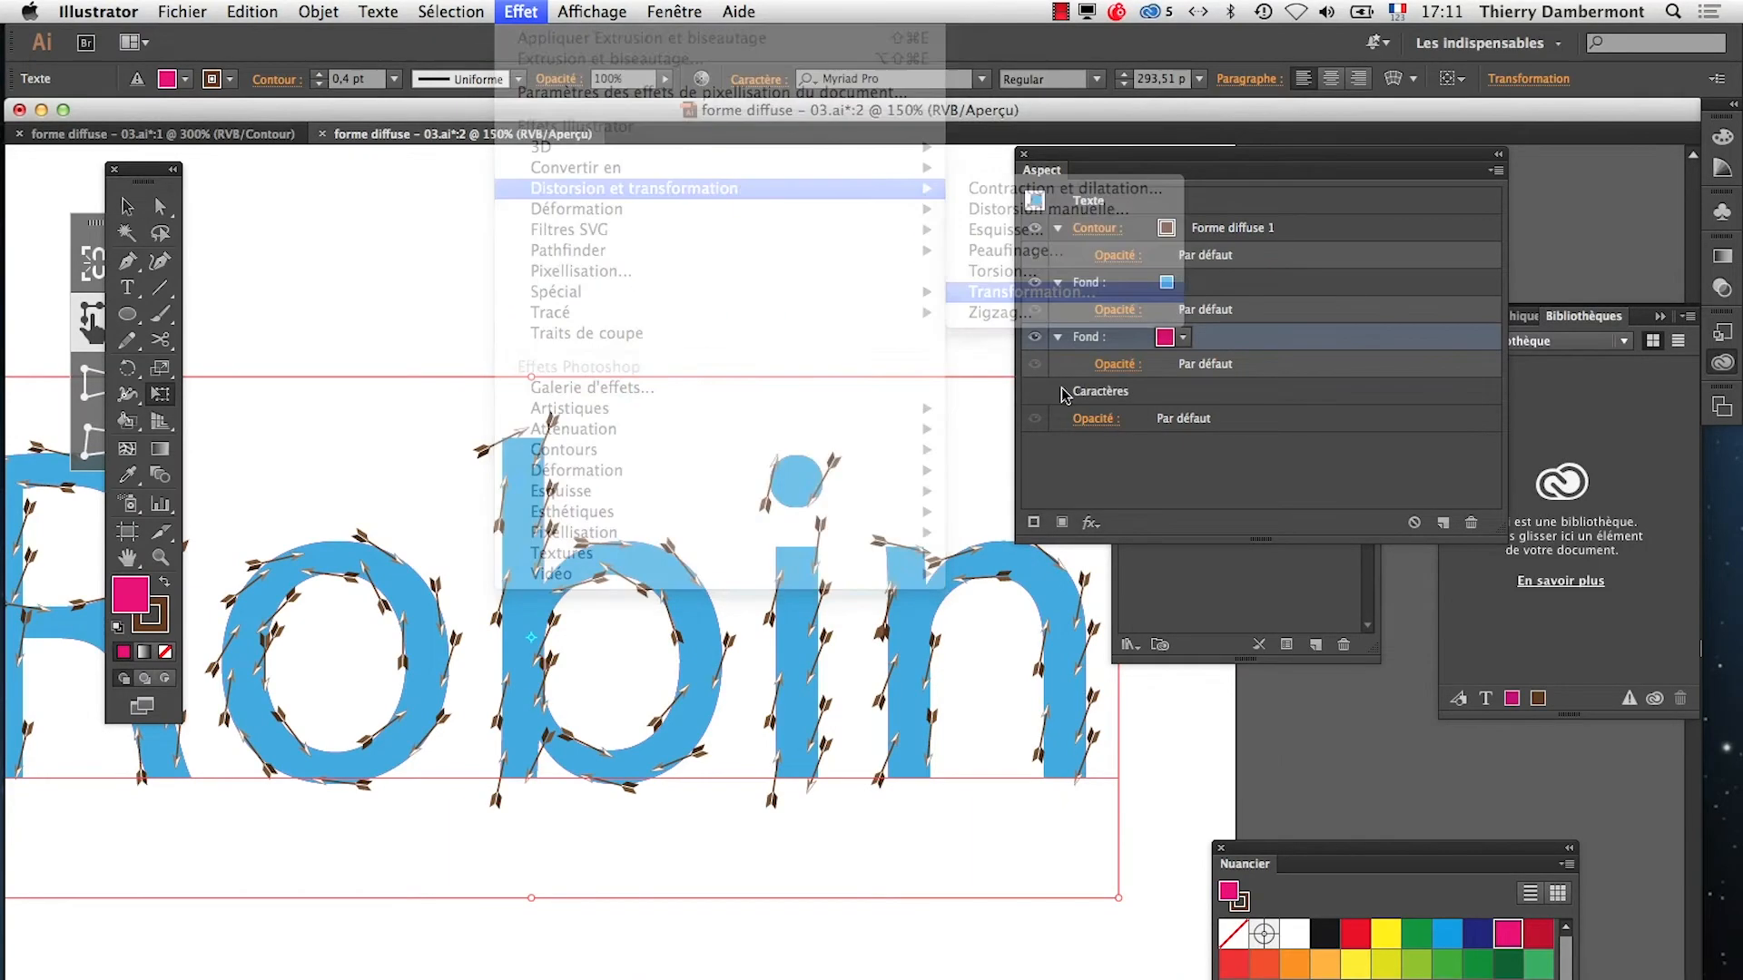
left_click(1093, 659)
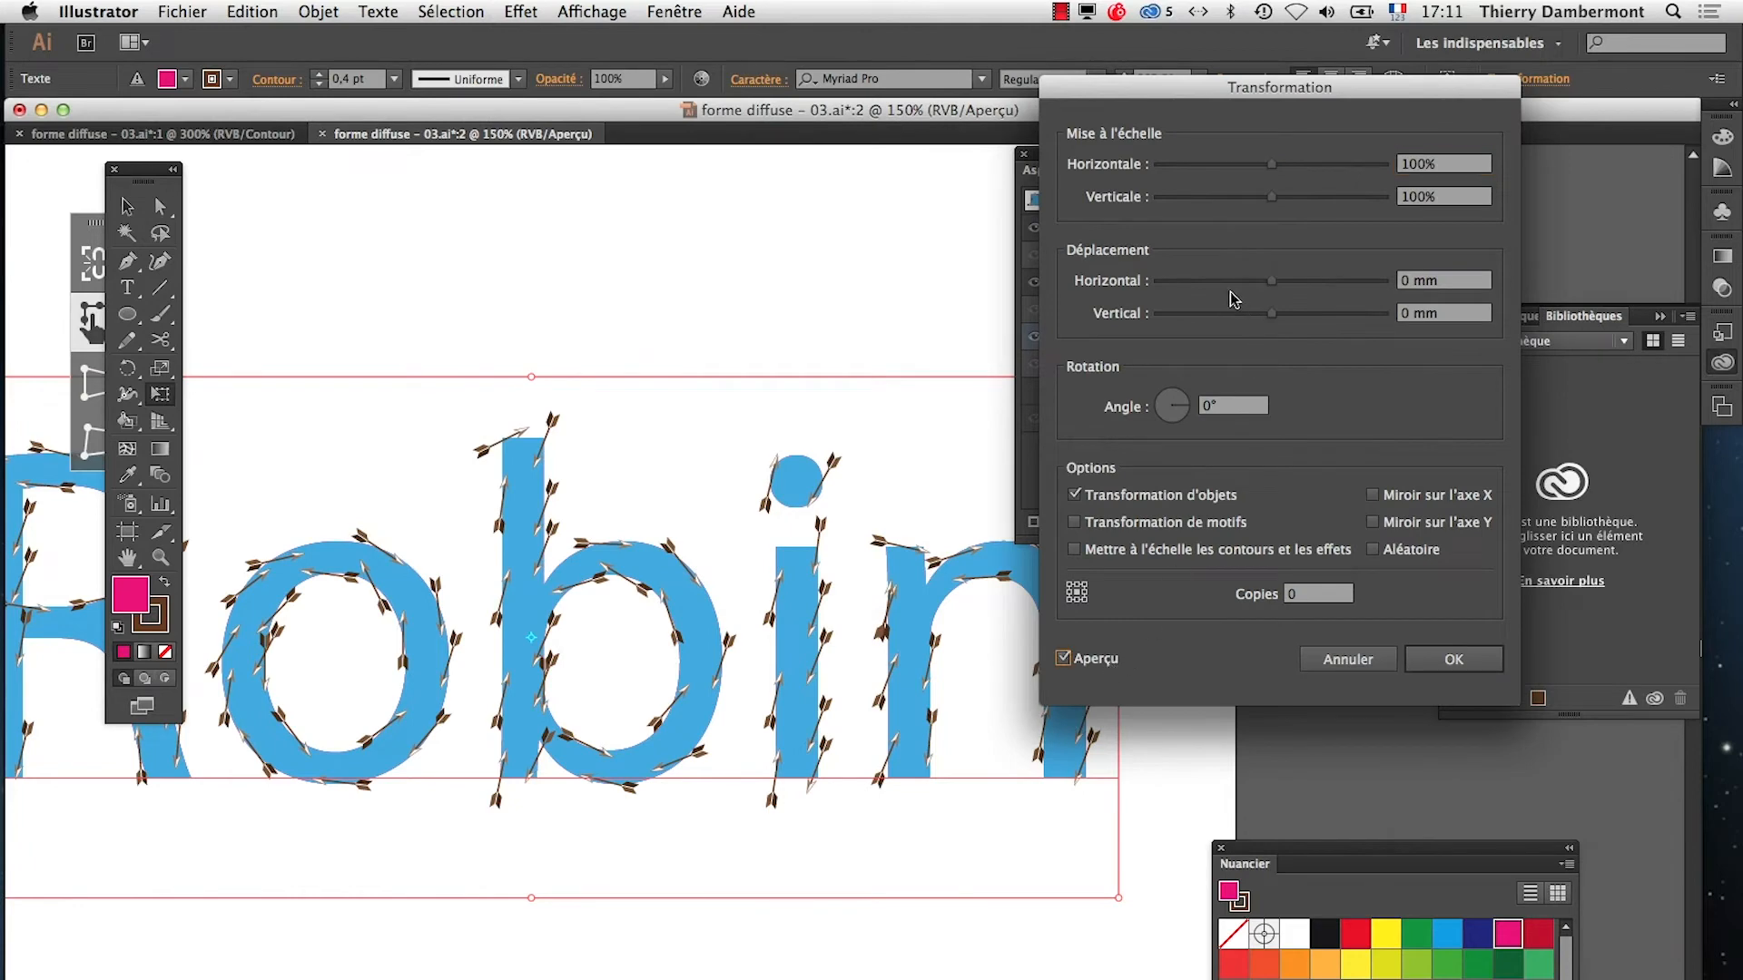
left_click_drag(1279, 280, 1277, 321)
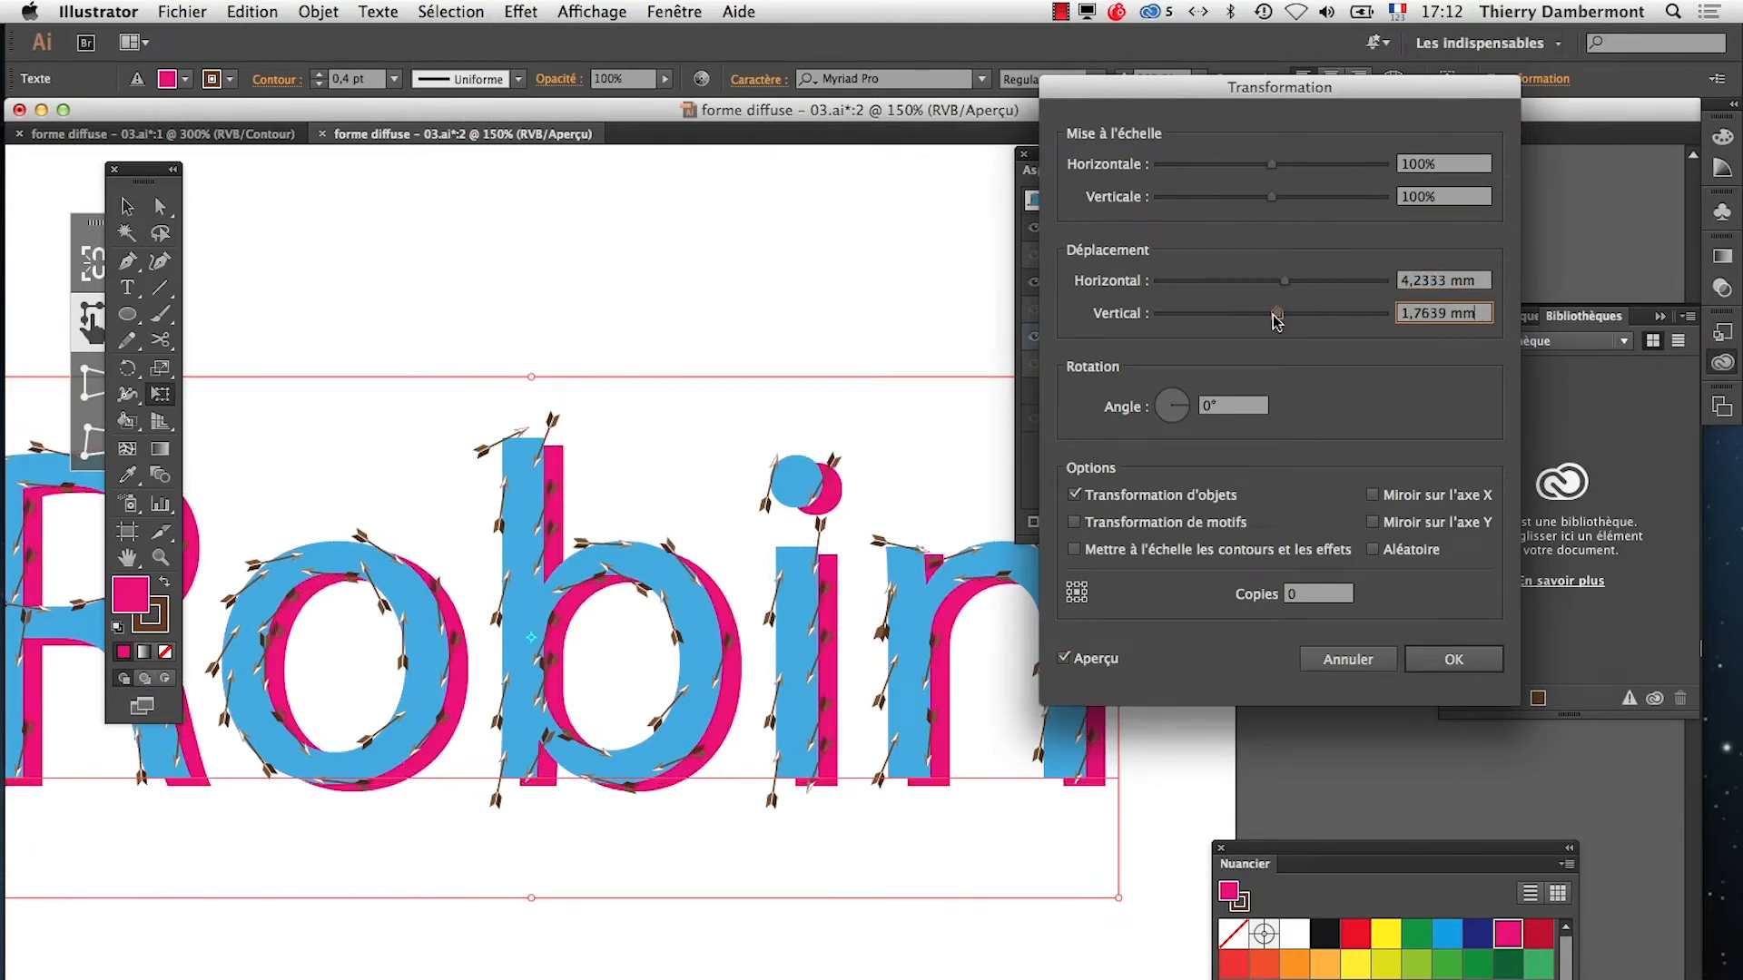
left_click(1444, 658)
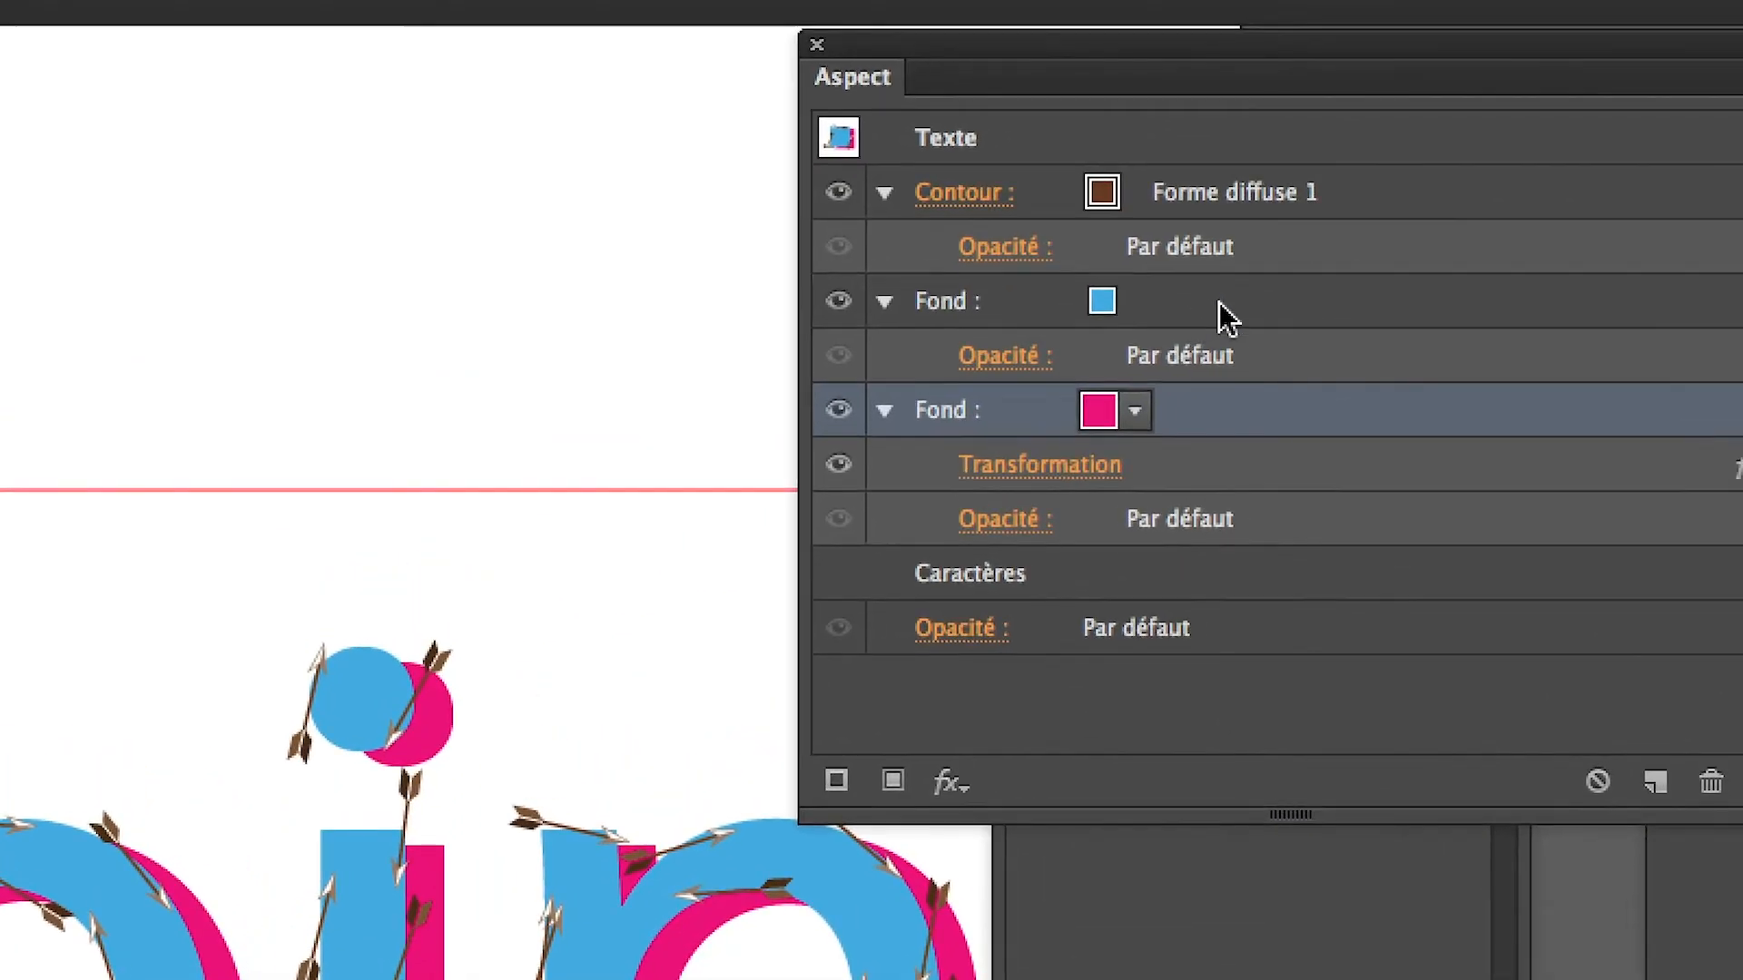
Set the light blue fill's blending mode to Multiply (Produit) at 100% opacity
left_click(1218, 303)
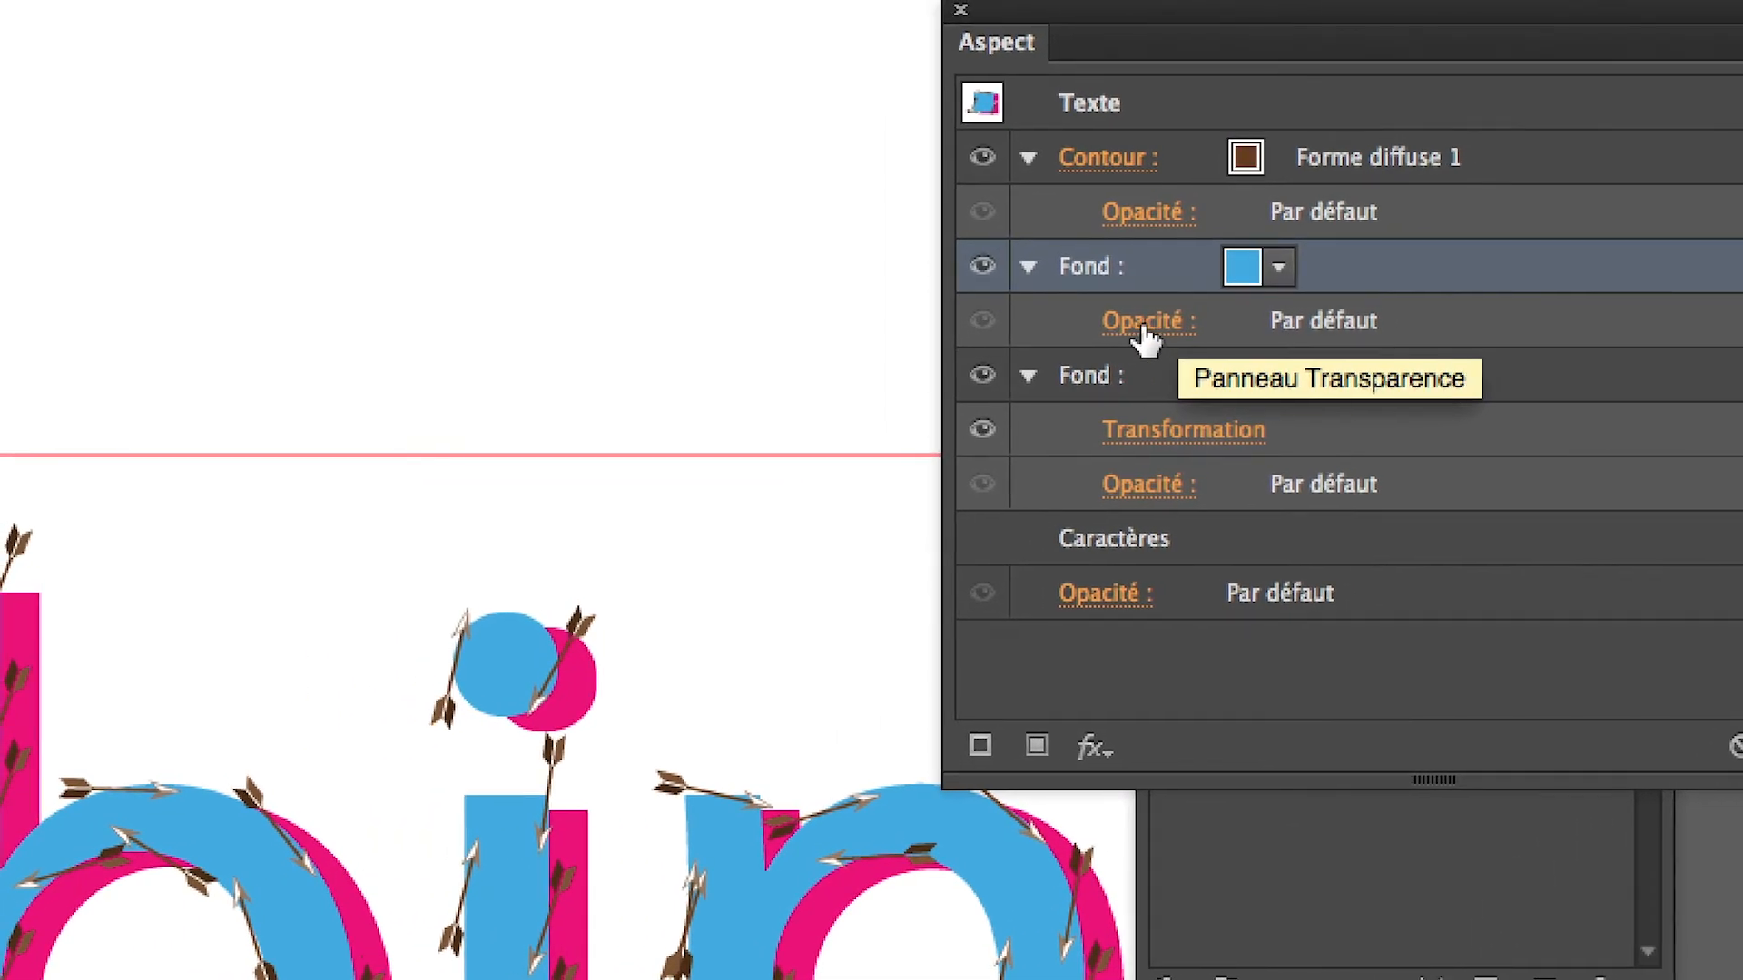
left_click(1143, 334)
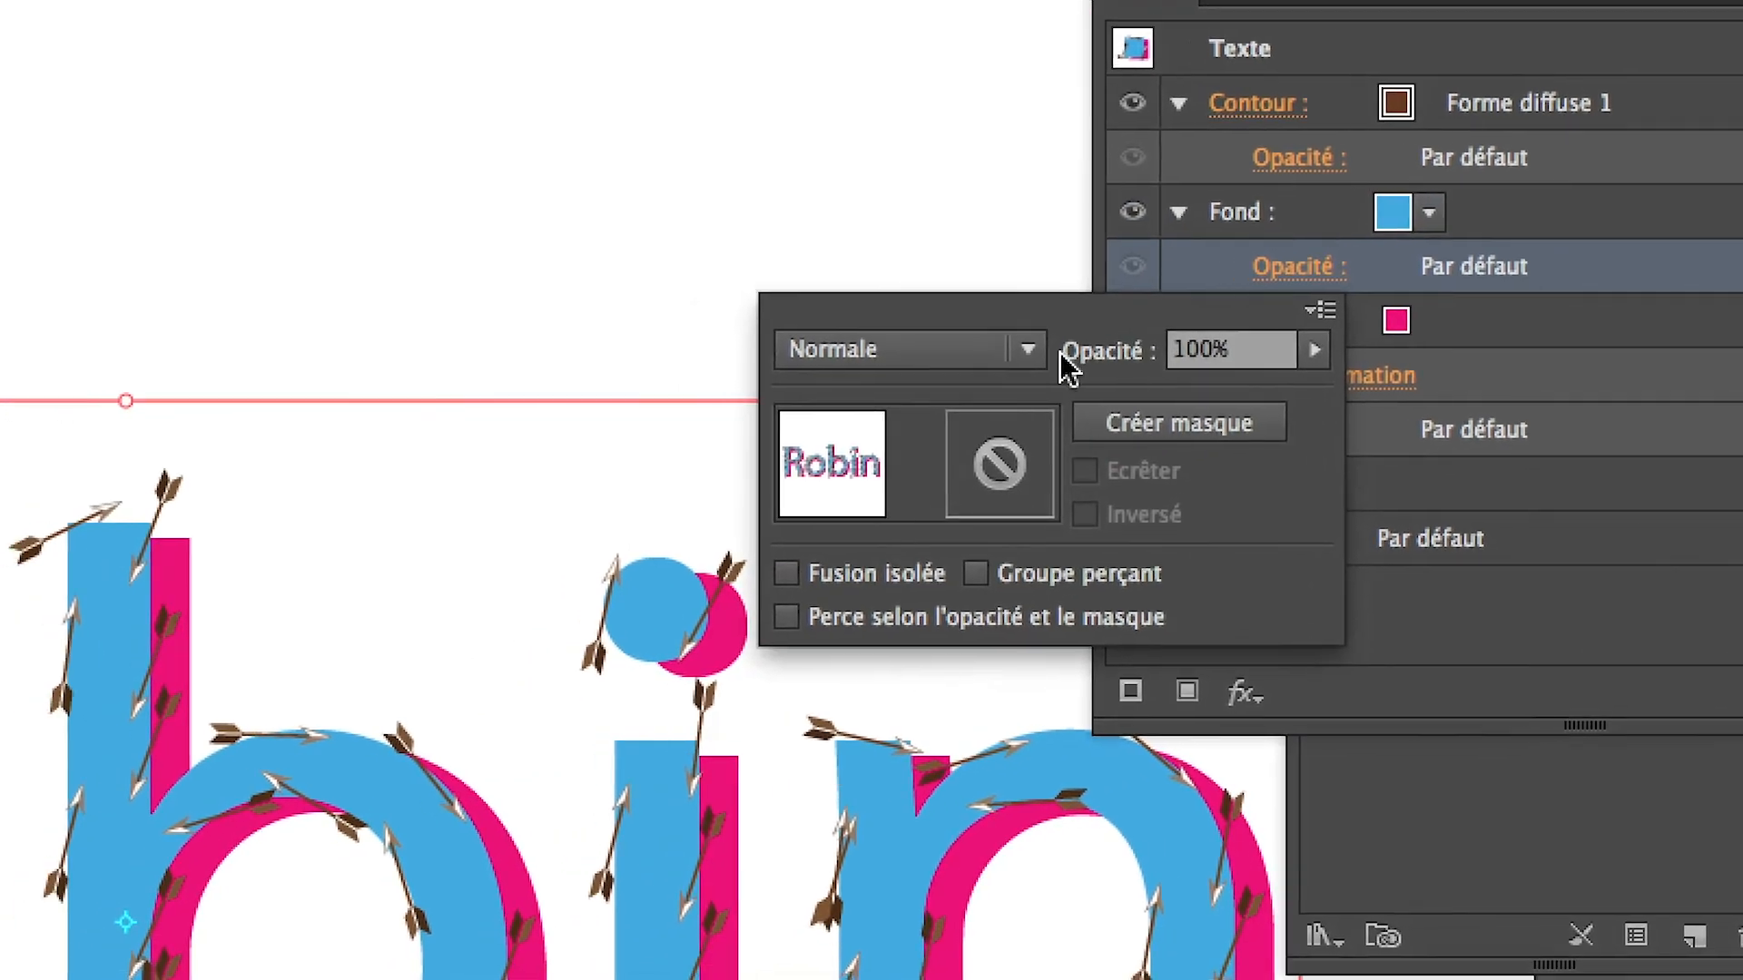
left_click(837, 408)
left_click(985, 502)
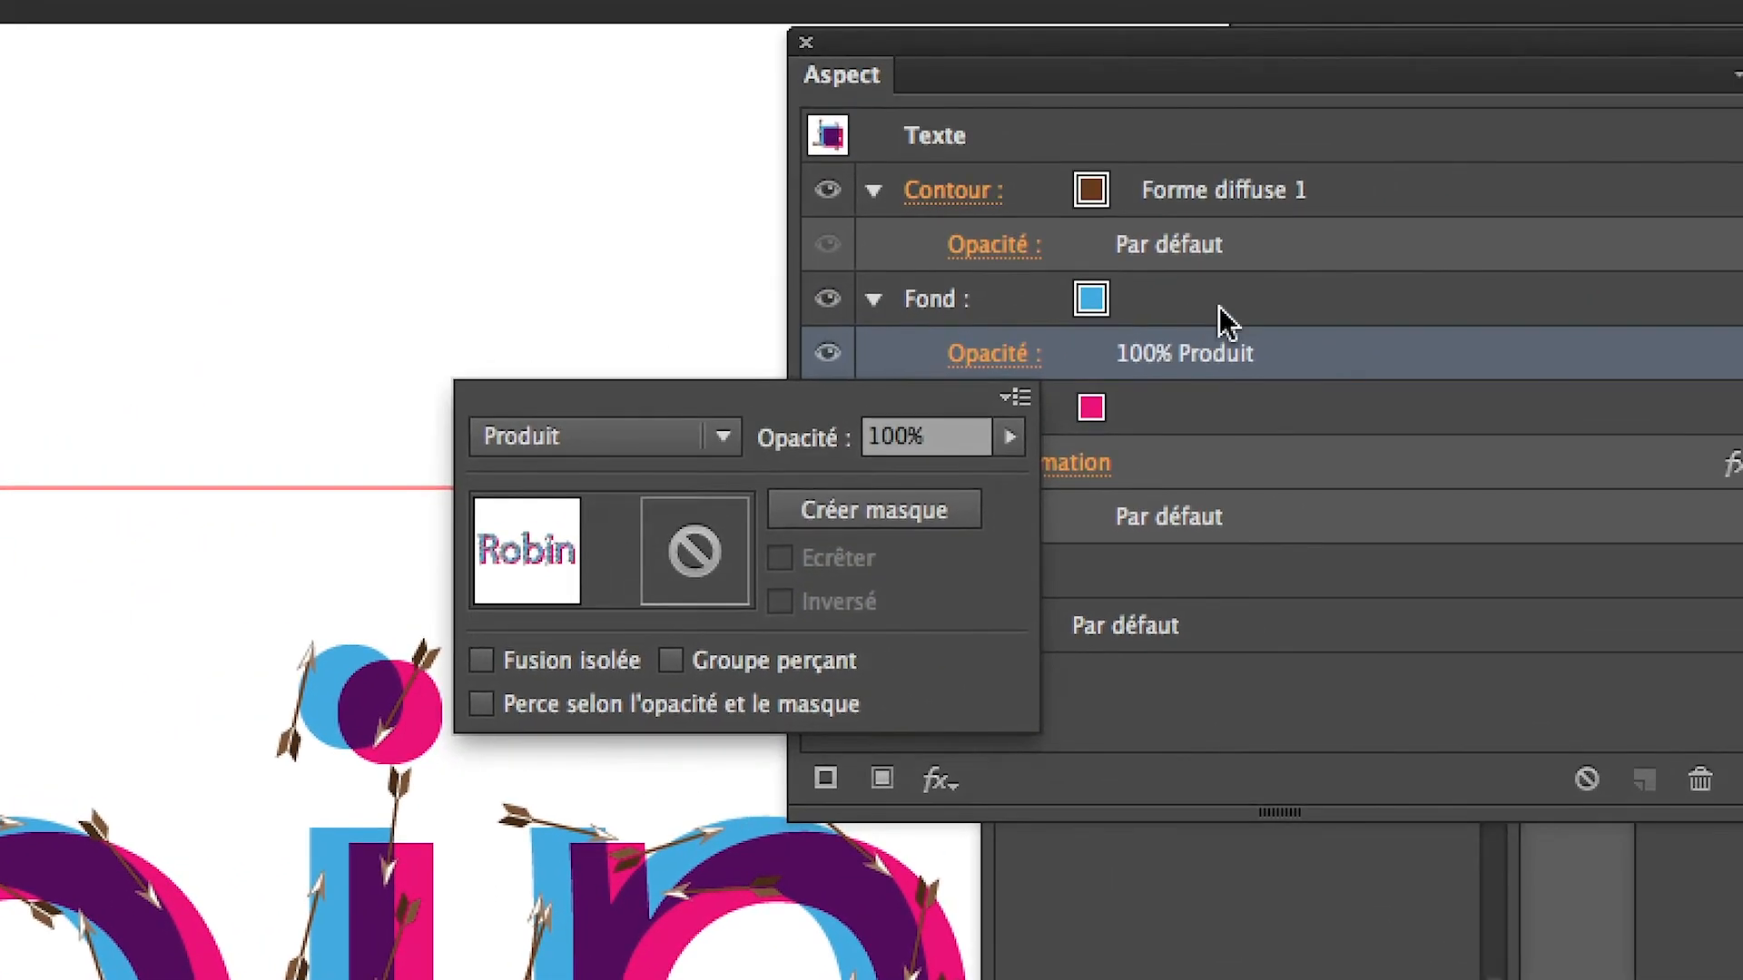
left_click(1568, 232)
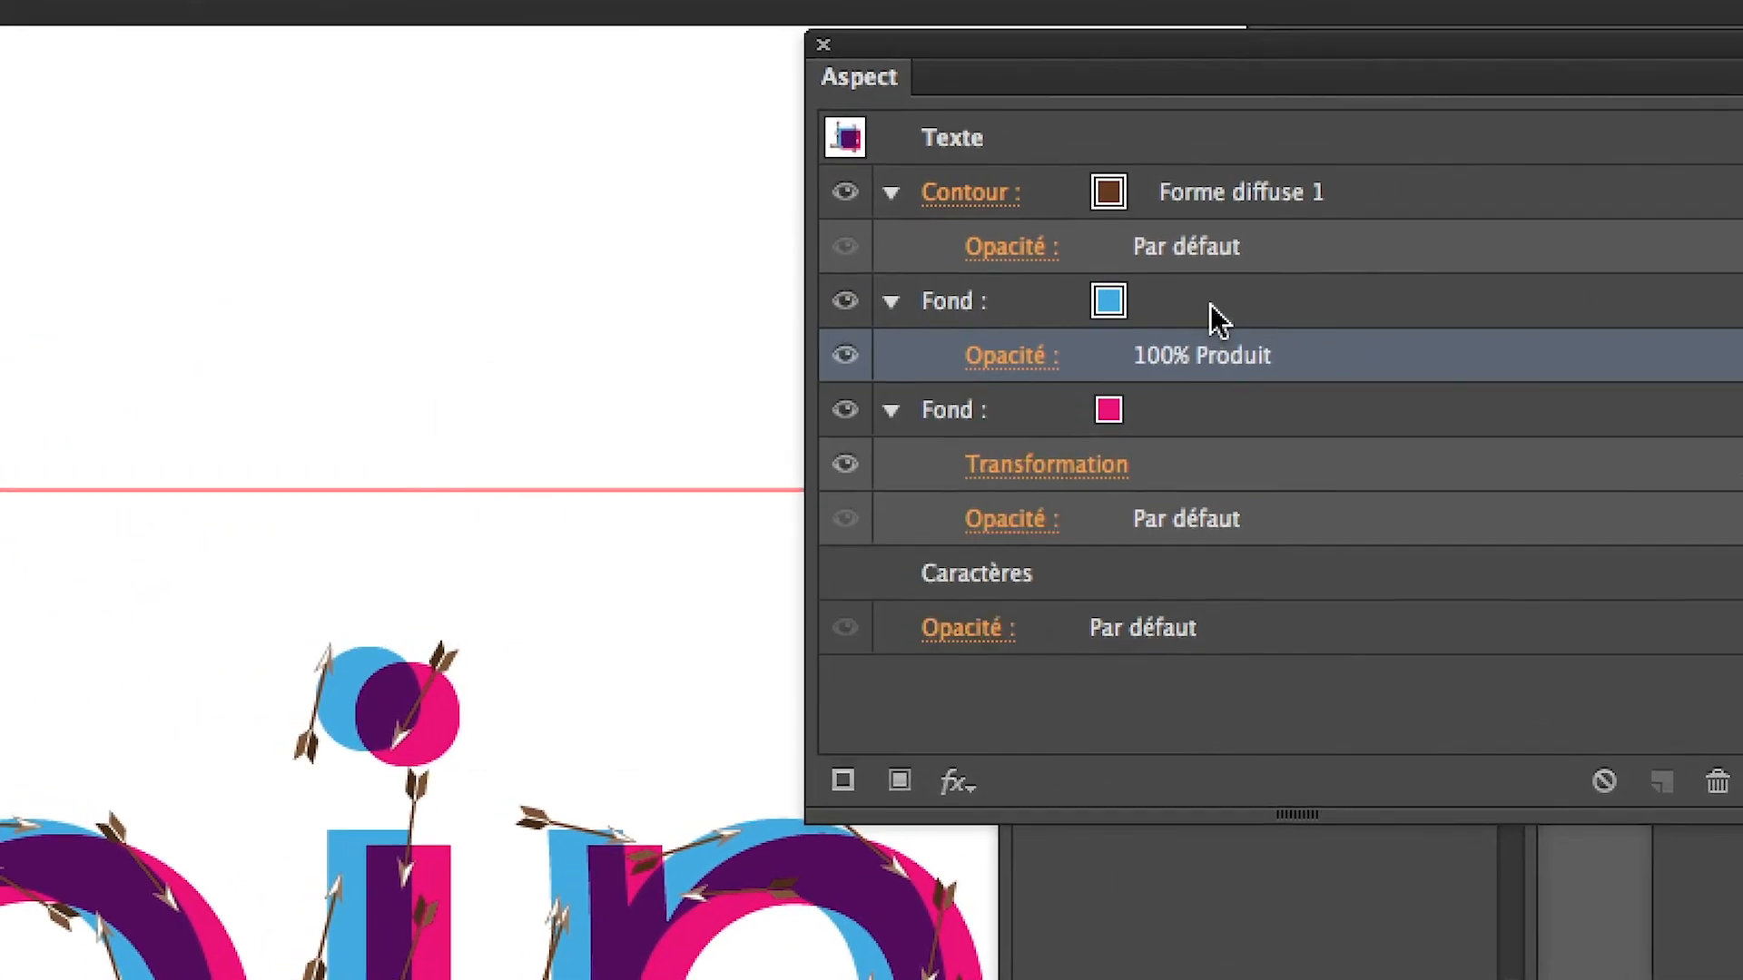
left_click(1565, 229)
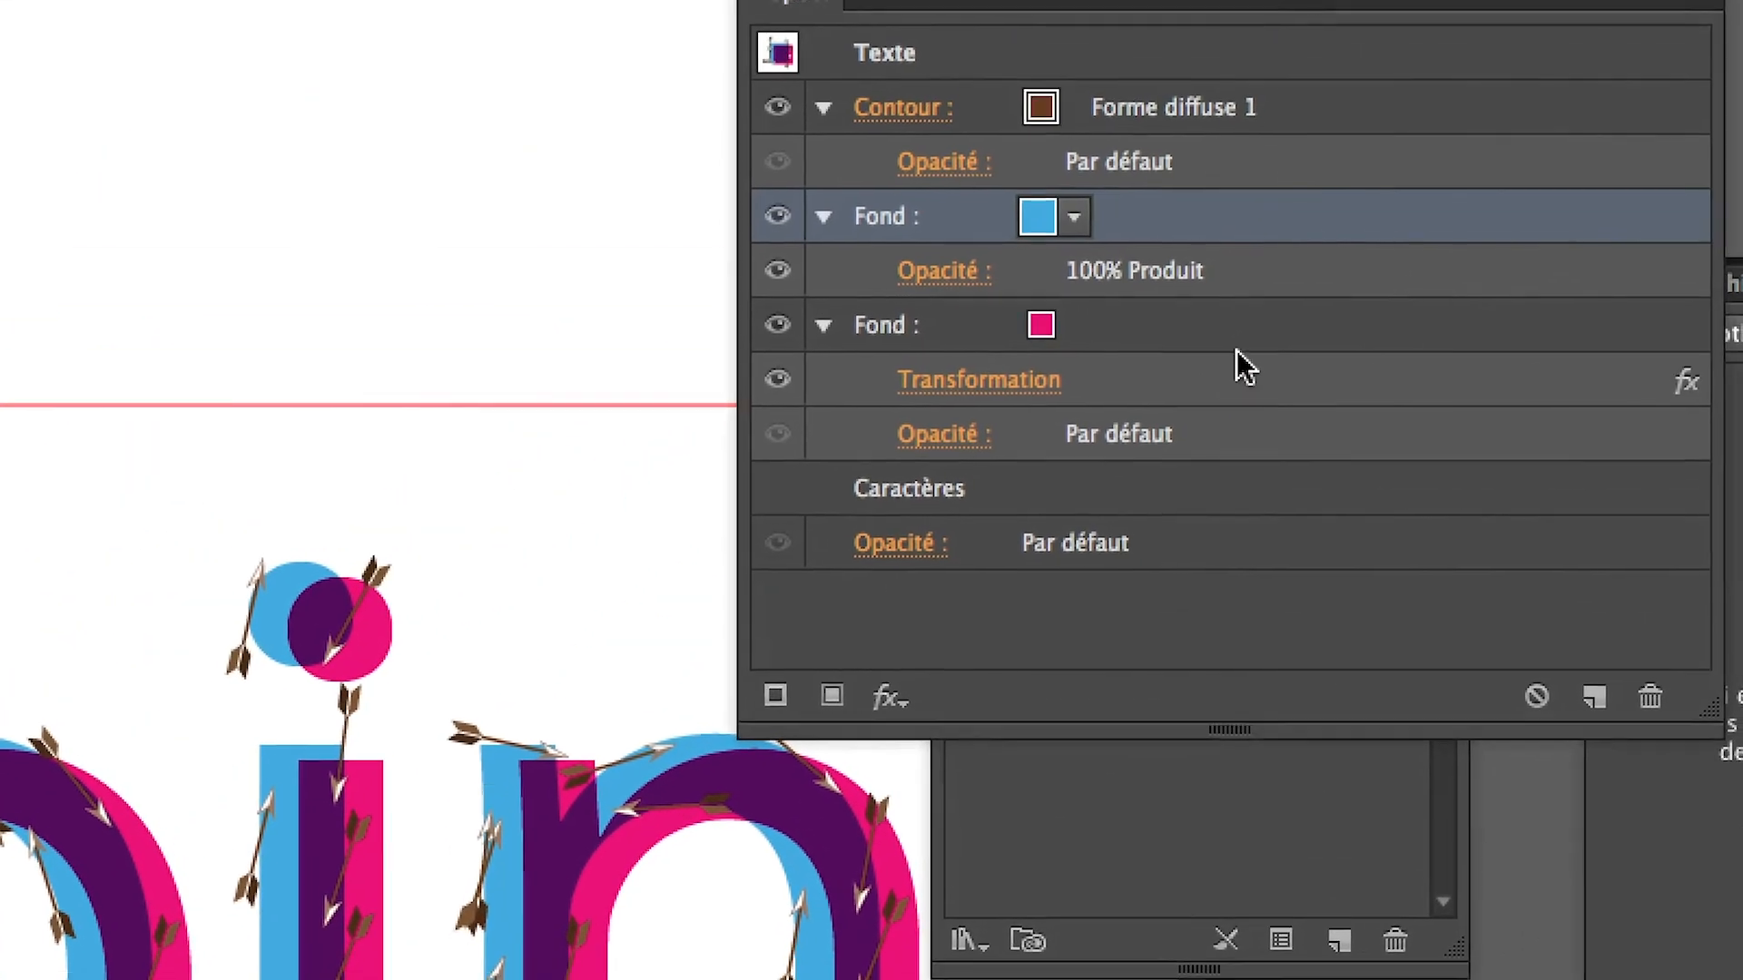
Duplicate the magenta fill with its Transform effect and recolour the lower copy yellow
left_click(1660, 38)
left_click_drag(1354, 419, 1370, 550)
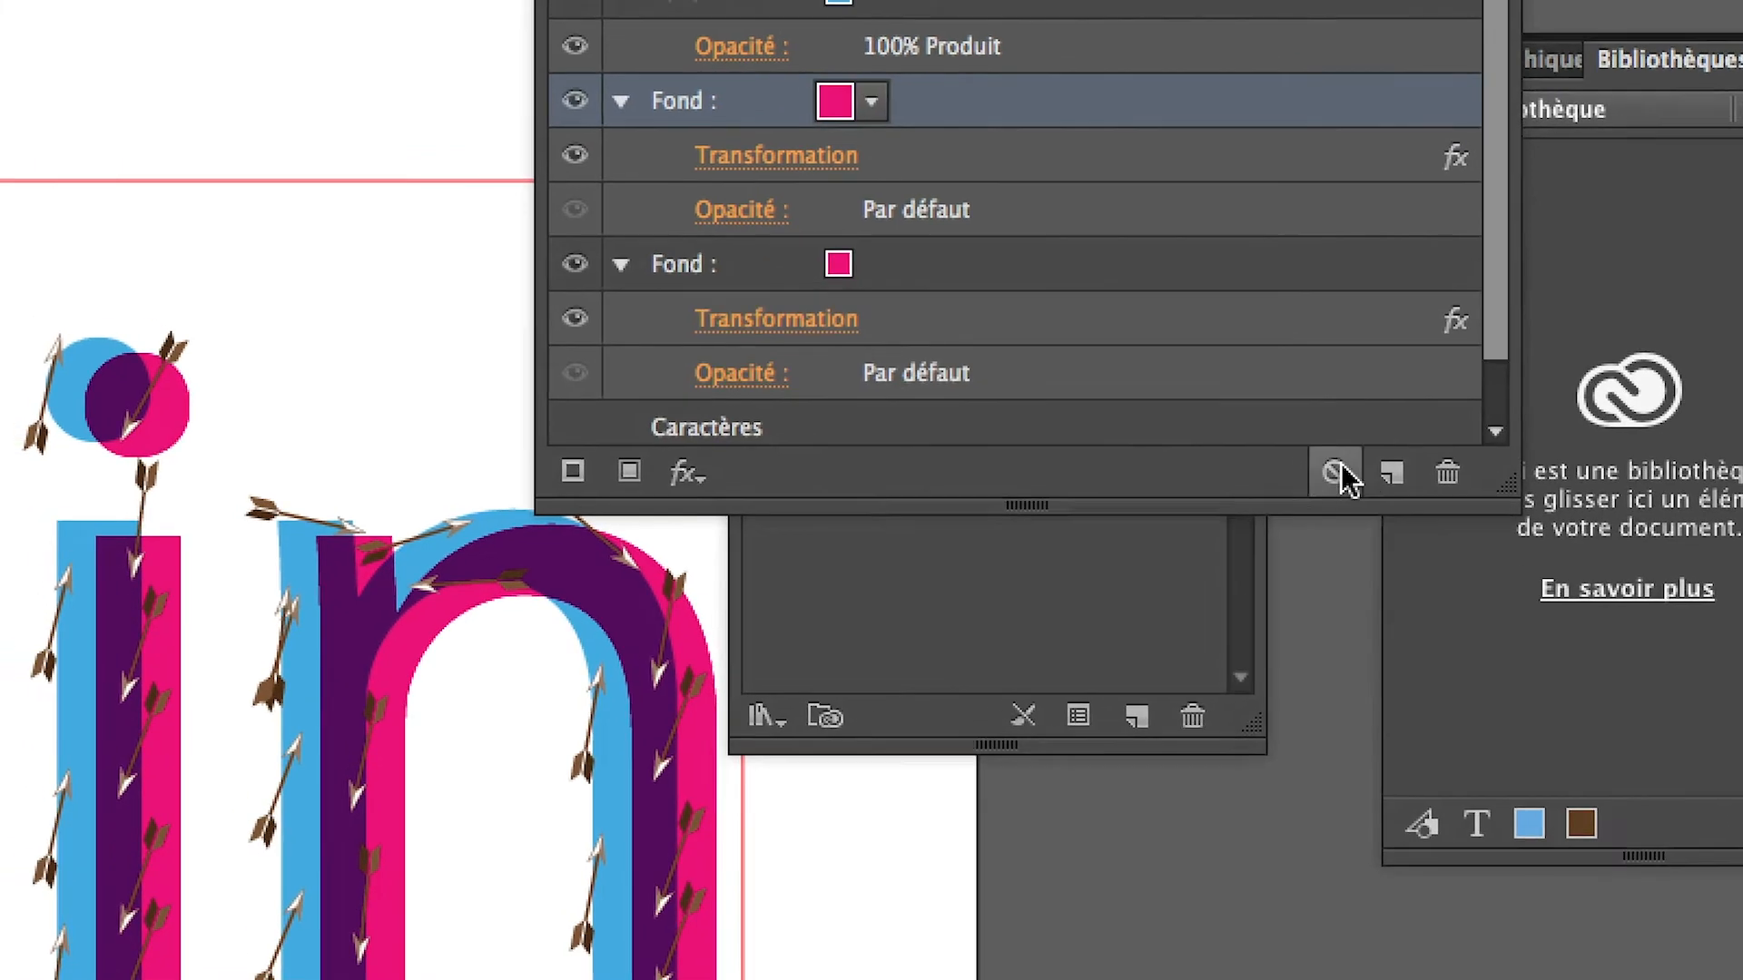
left_click(906, 352)
left_click(1143, 389)
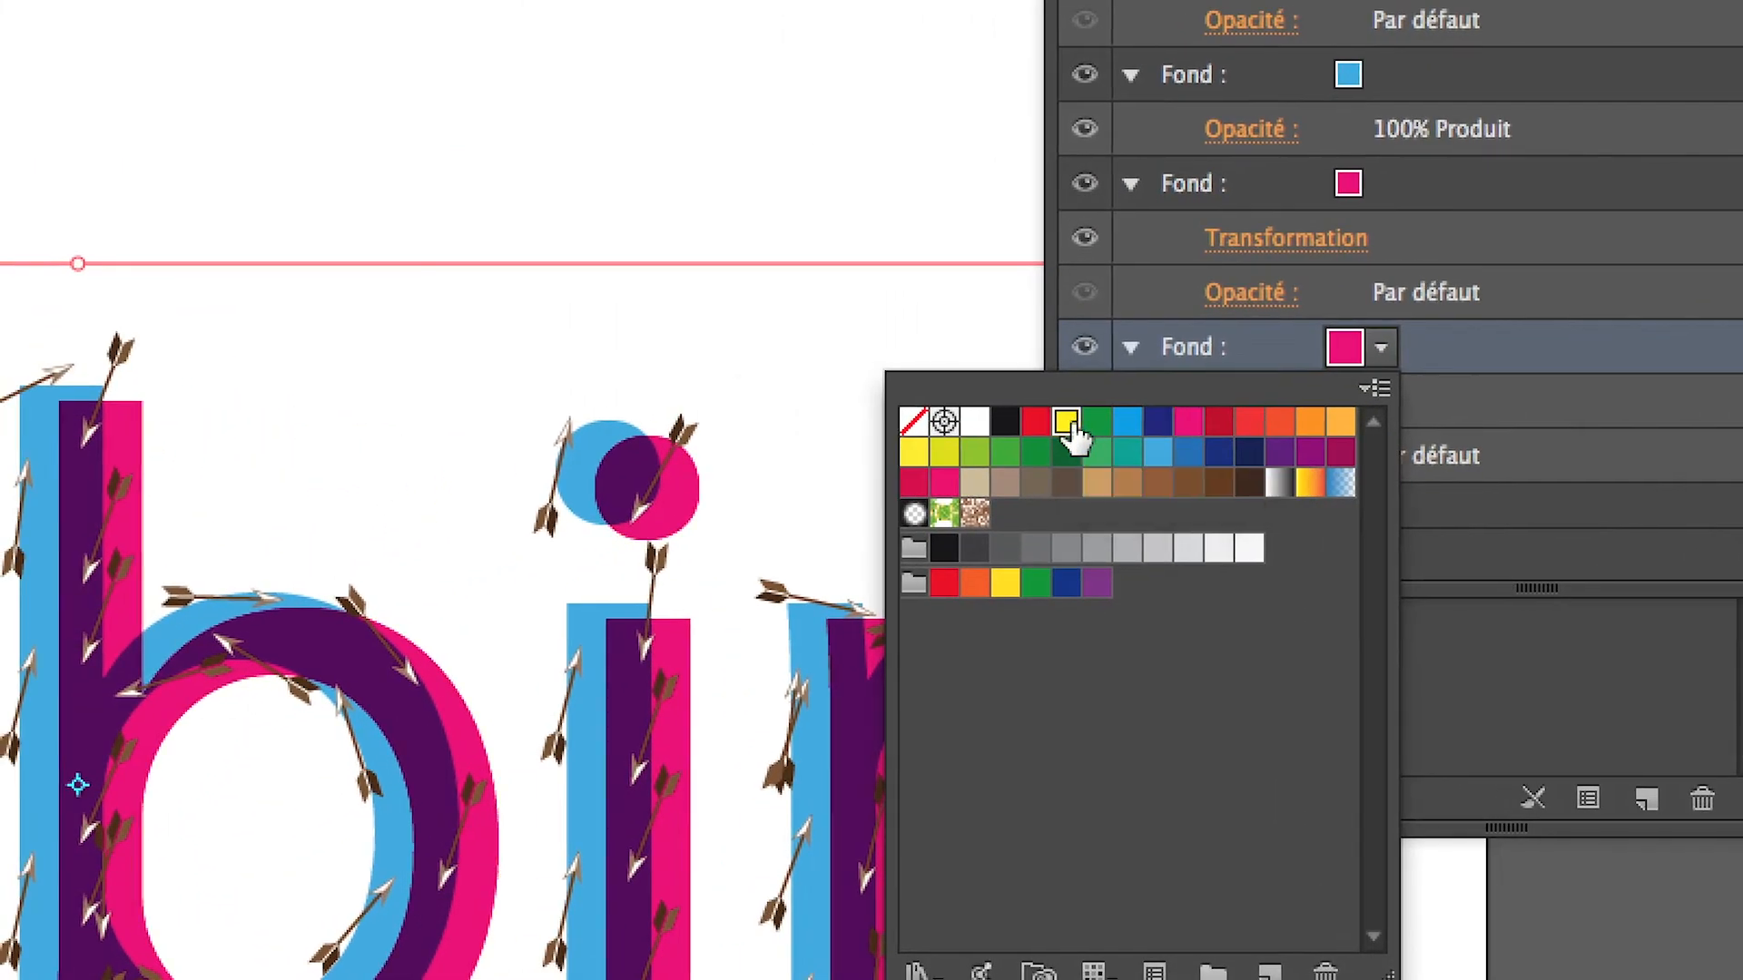
left_click(1068, 425)
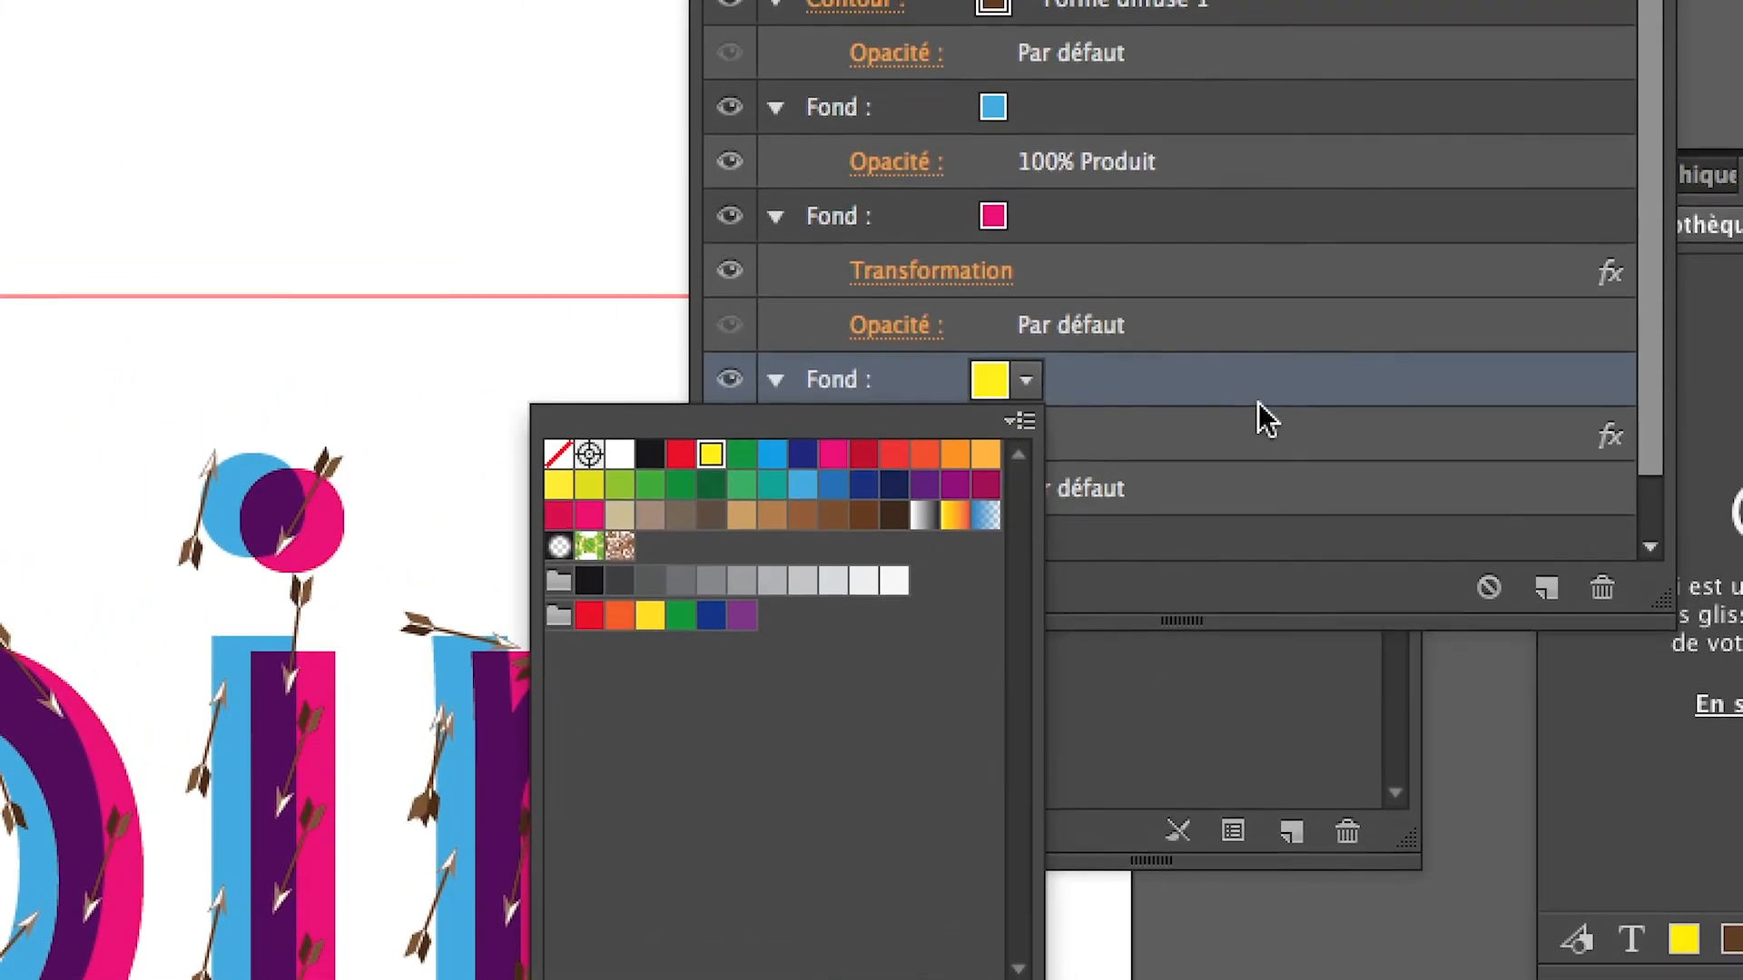
left_click(1617, 366)
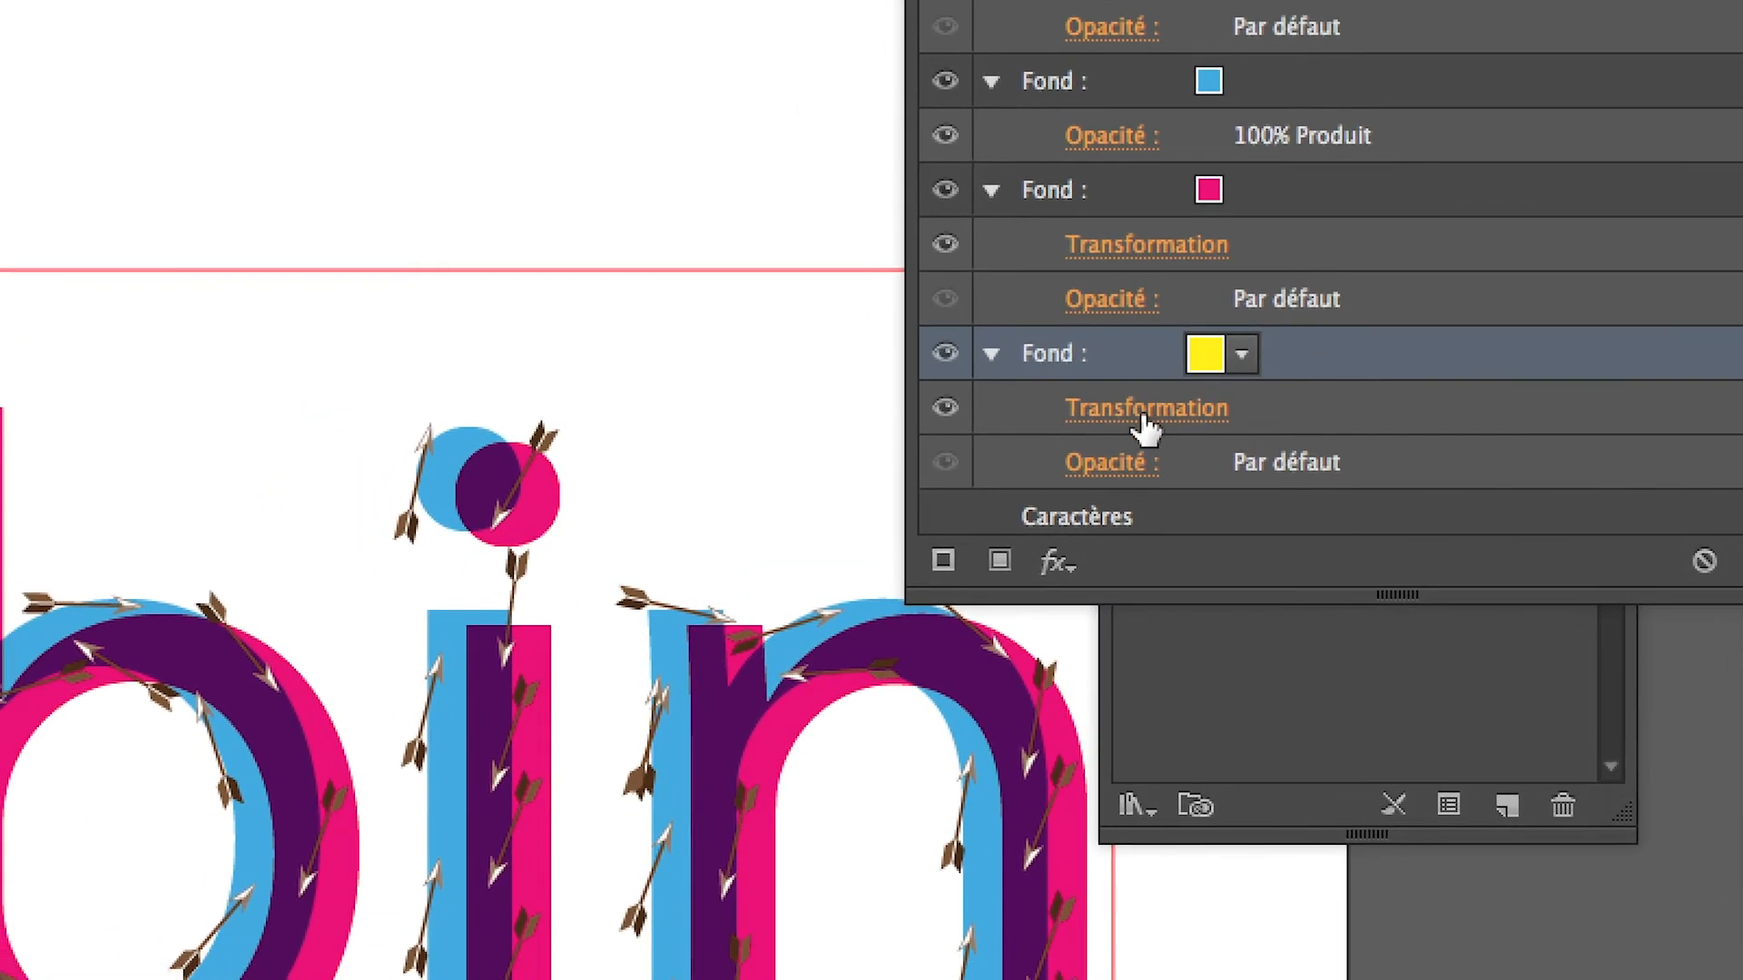
Set the yellow fill's Transform effect to a 2.8222 mm horizontal and -0.3528 mm vertical move, with preview on
left_click(1060, 458)
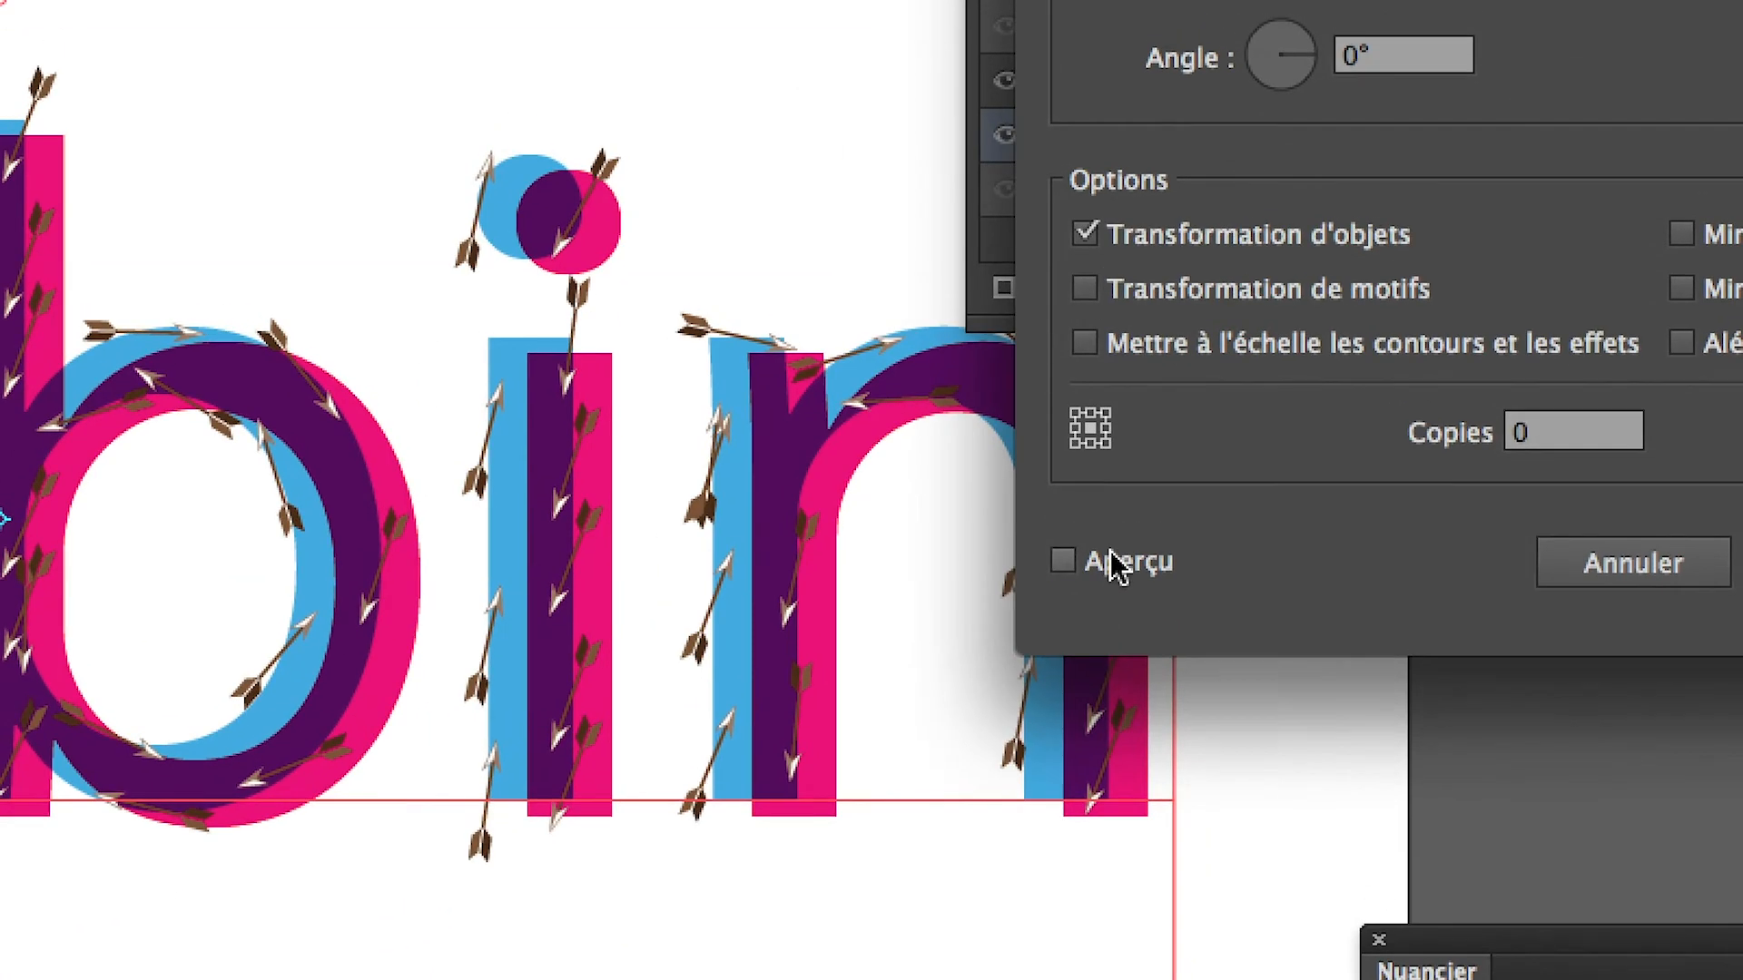
left_click(1117, 603)
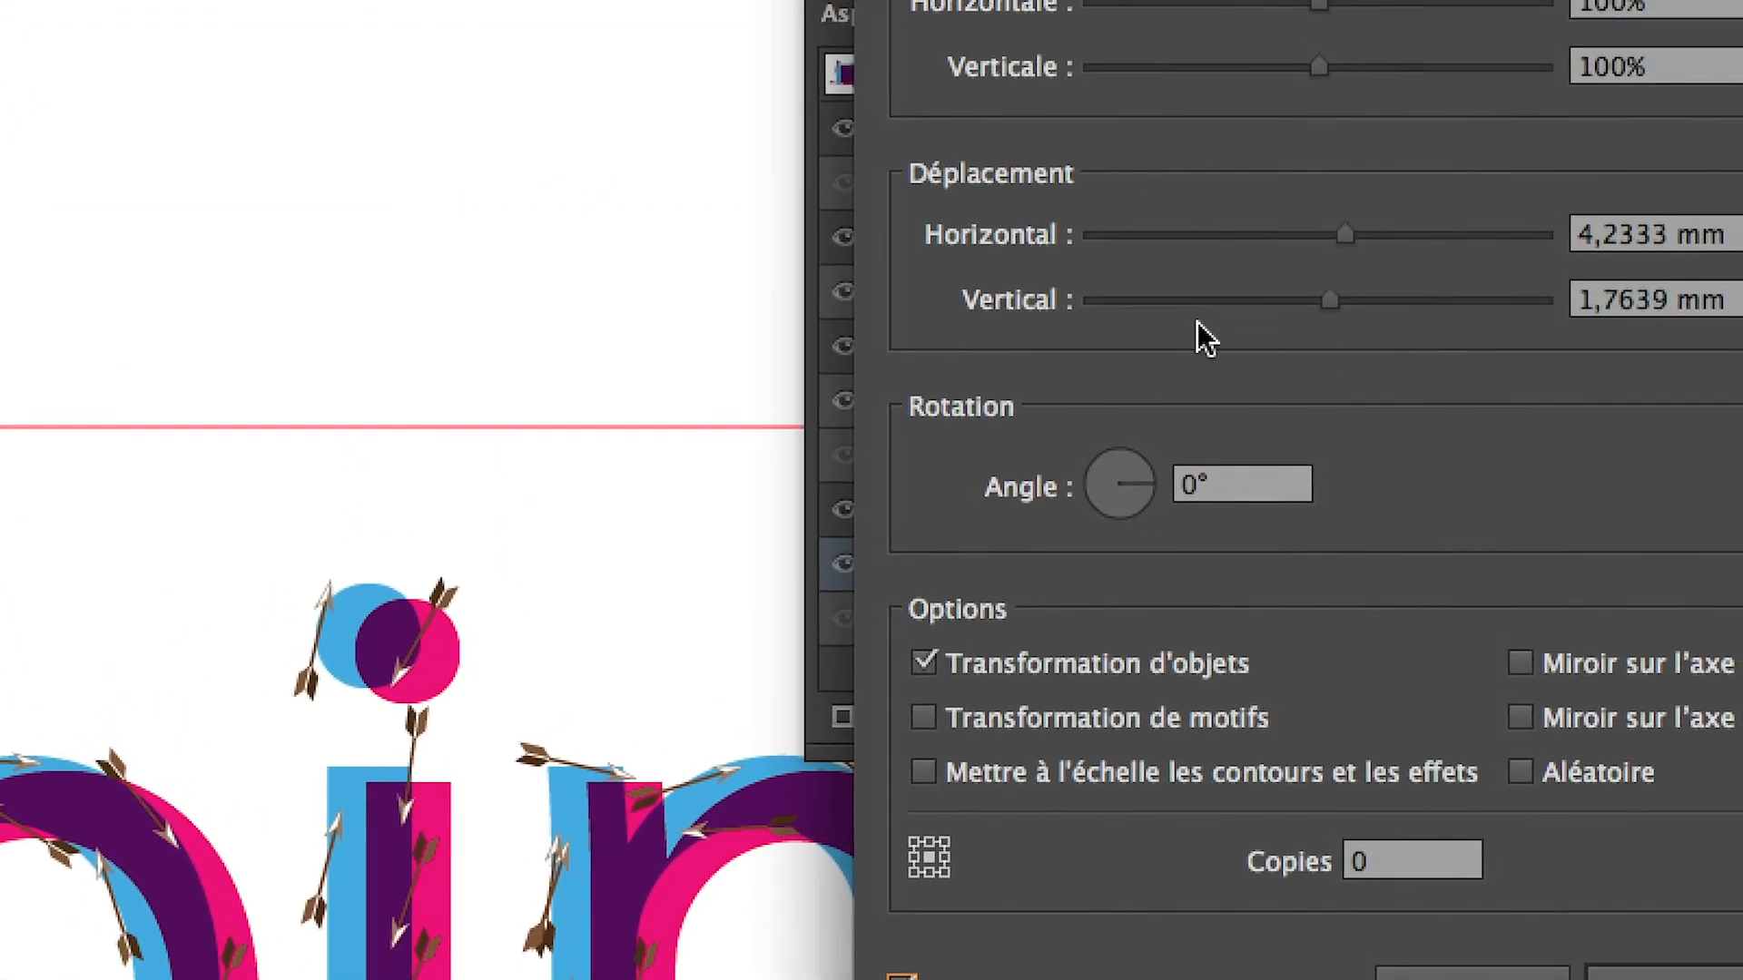
left_click_drag(1362, 265, 1349, 264)
left_click_drag(1244, 313, 1236, 313)
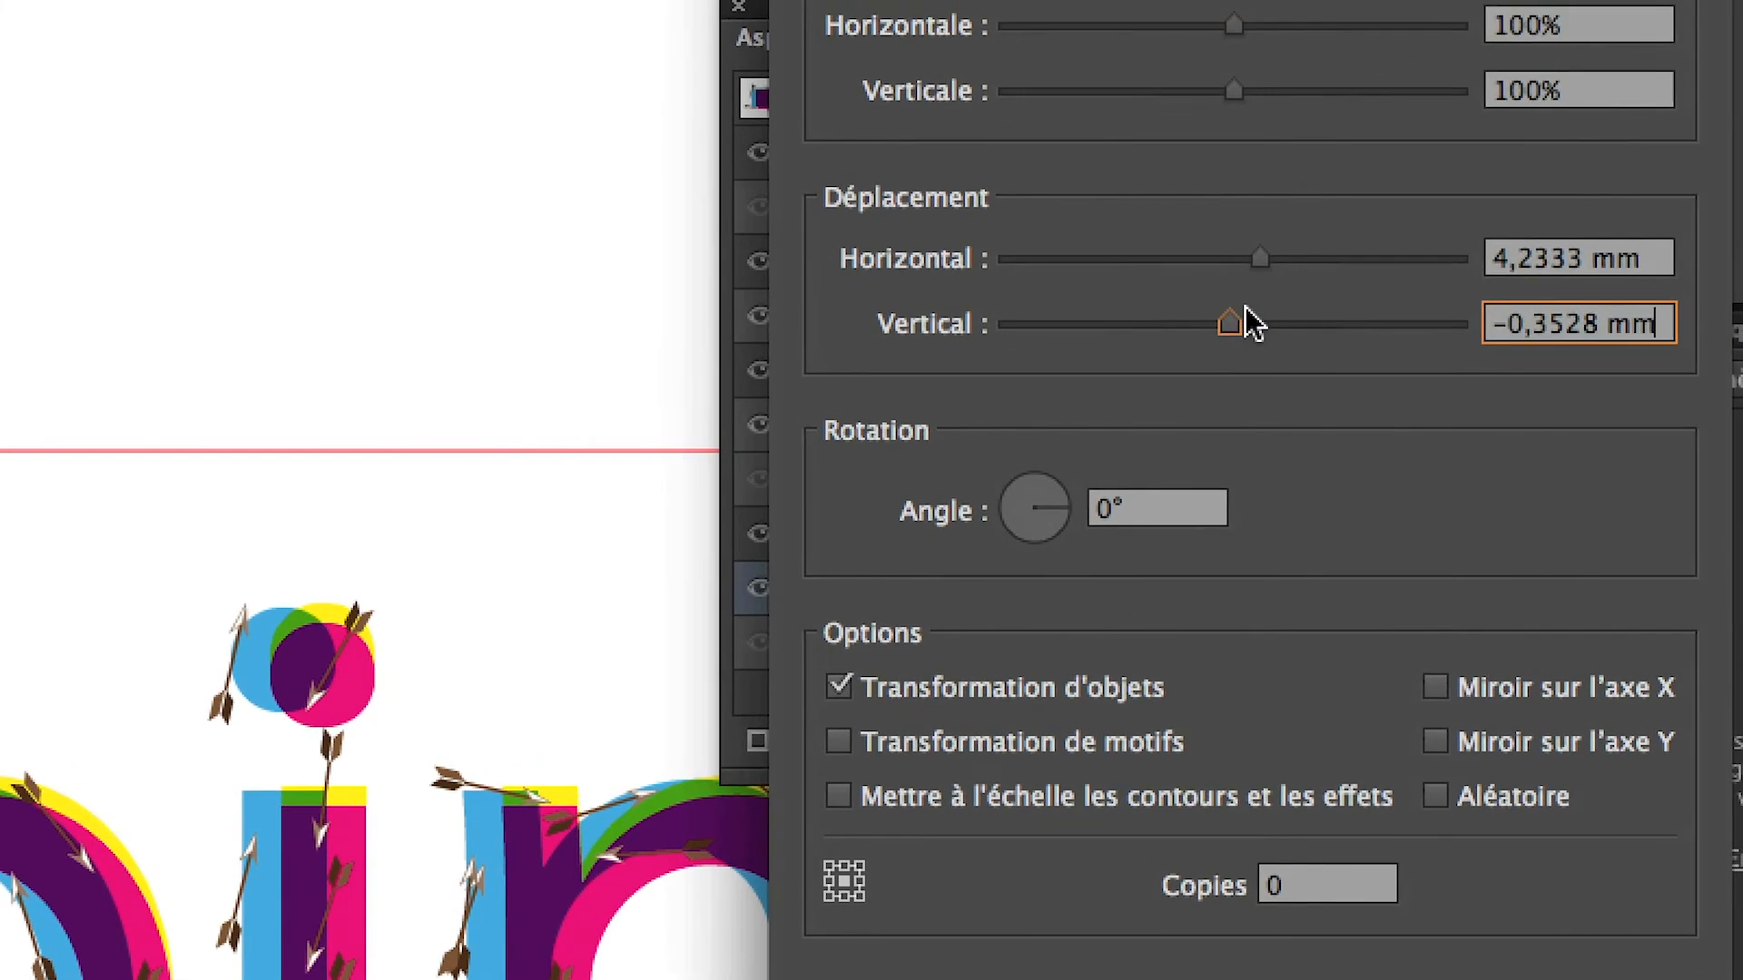
left_click_drag(1268, 253, 1278, 288)
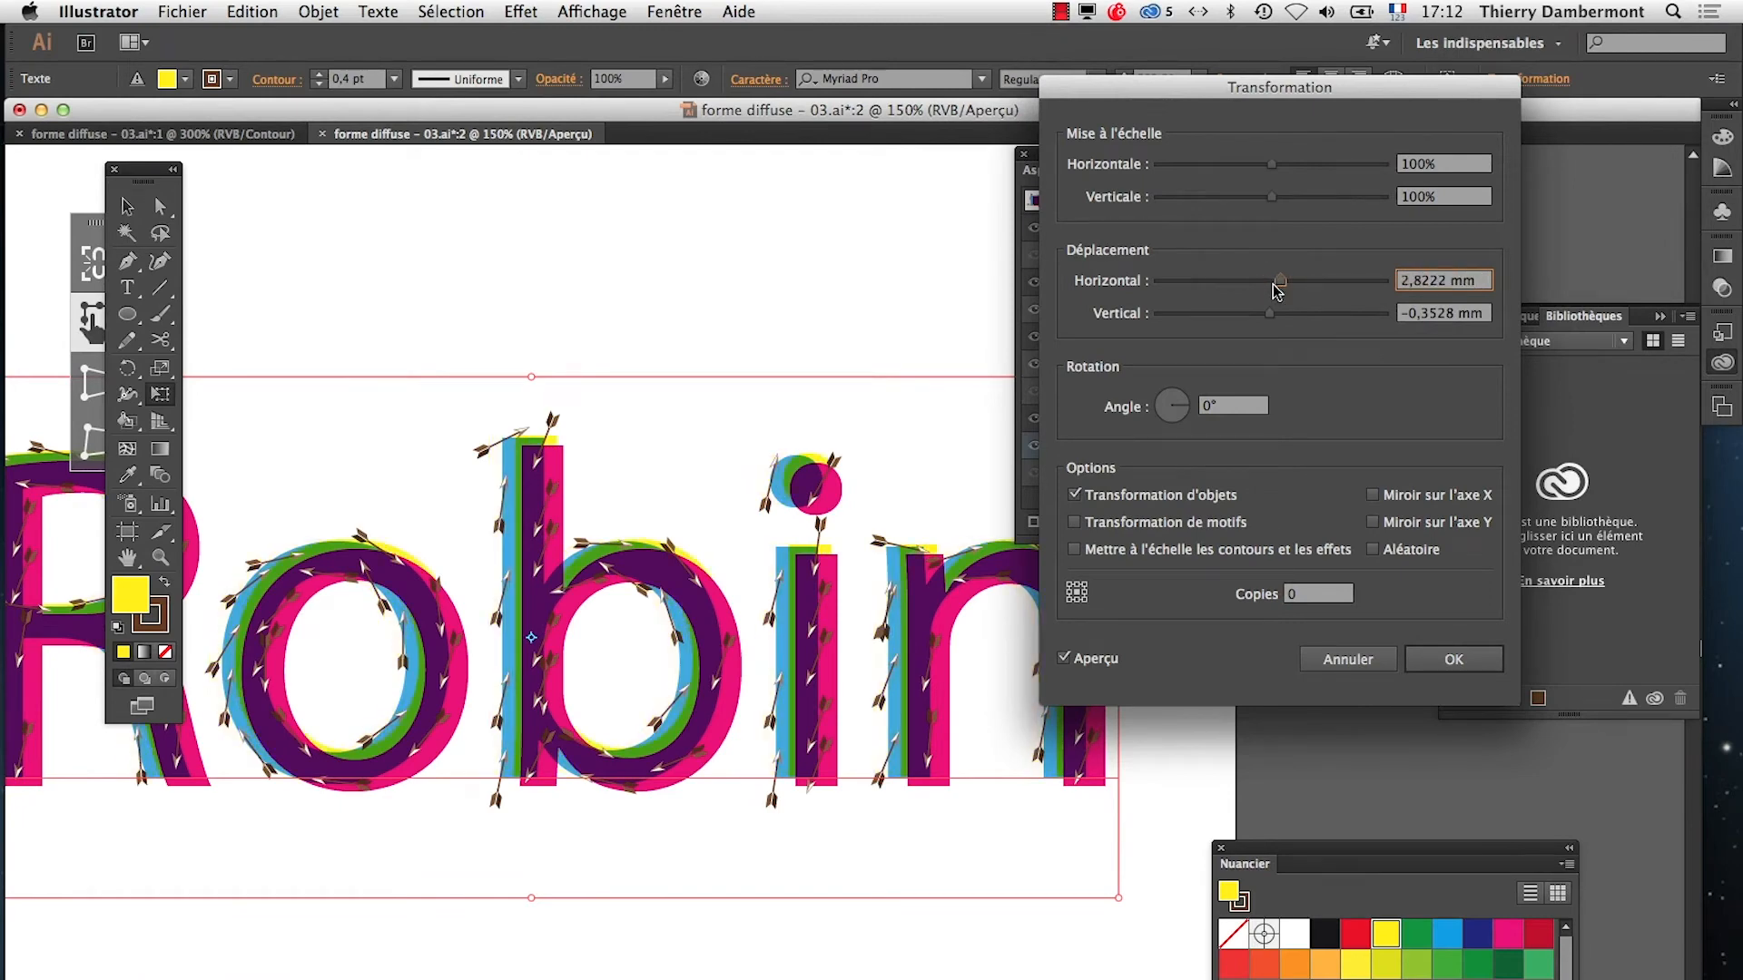
left_click(1443, 658)
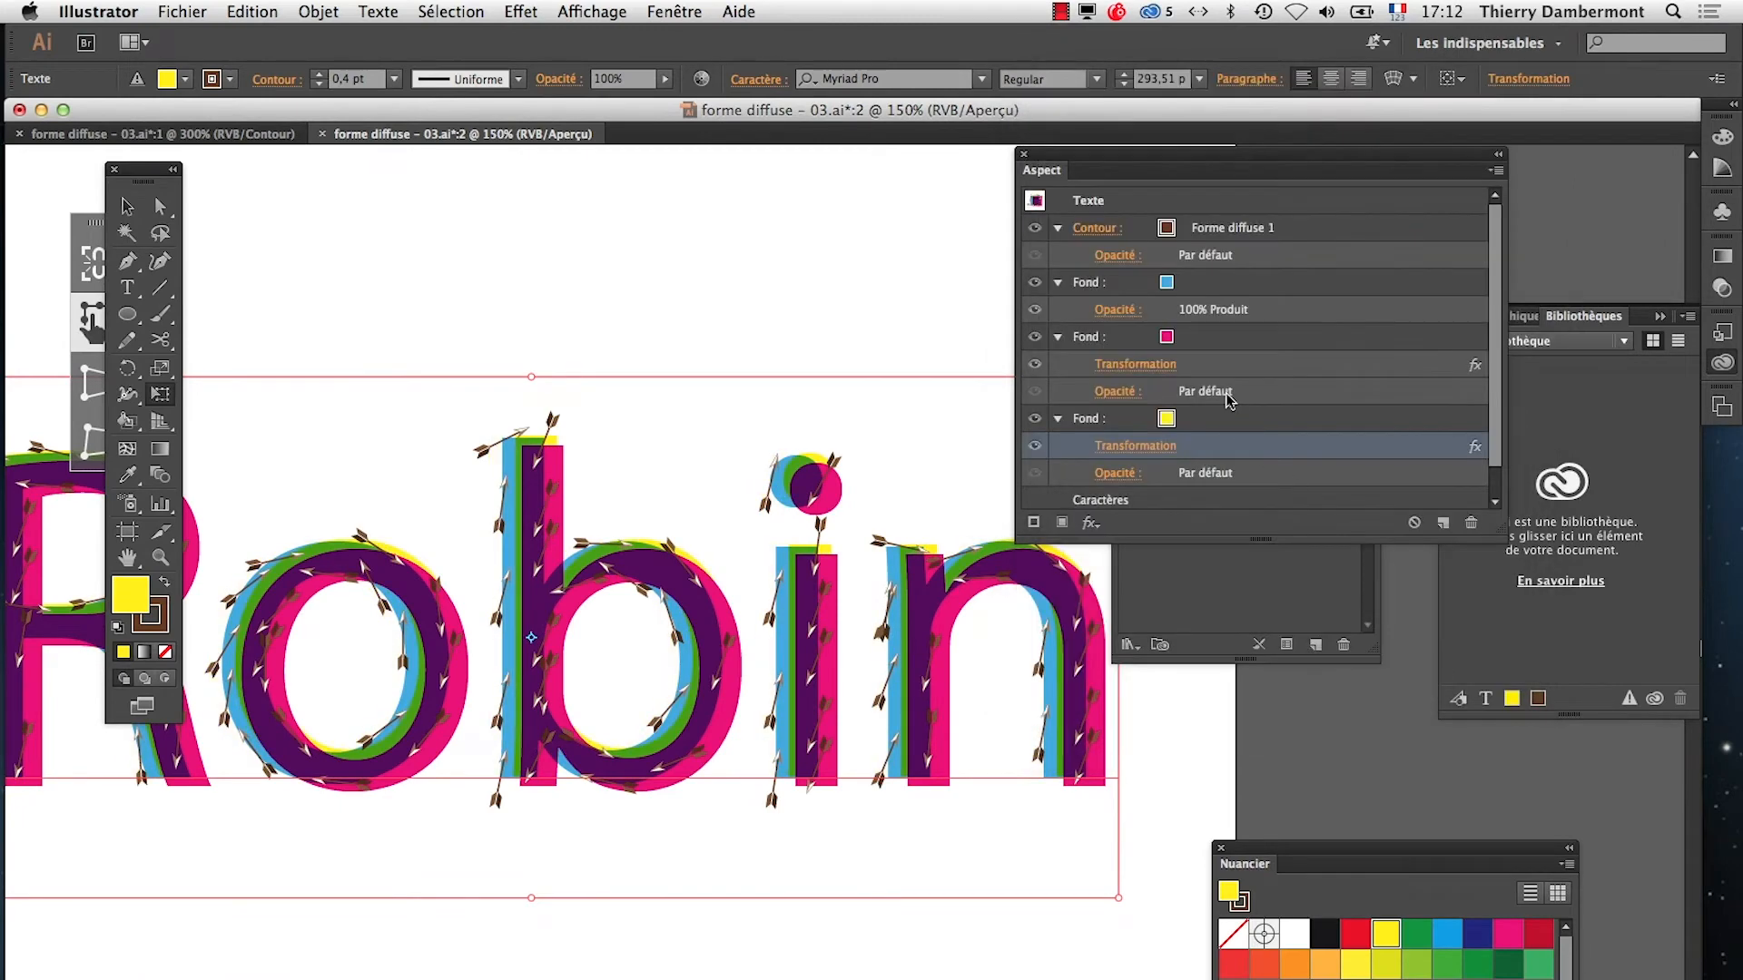
Reduce the horizontal move in the magenta fill's Transform effect to 1.7639 mm
left_click(1145, 365)
left_click(1096, 660)
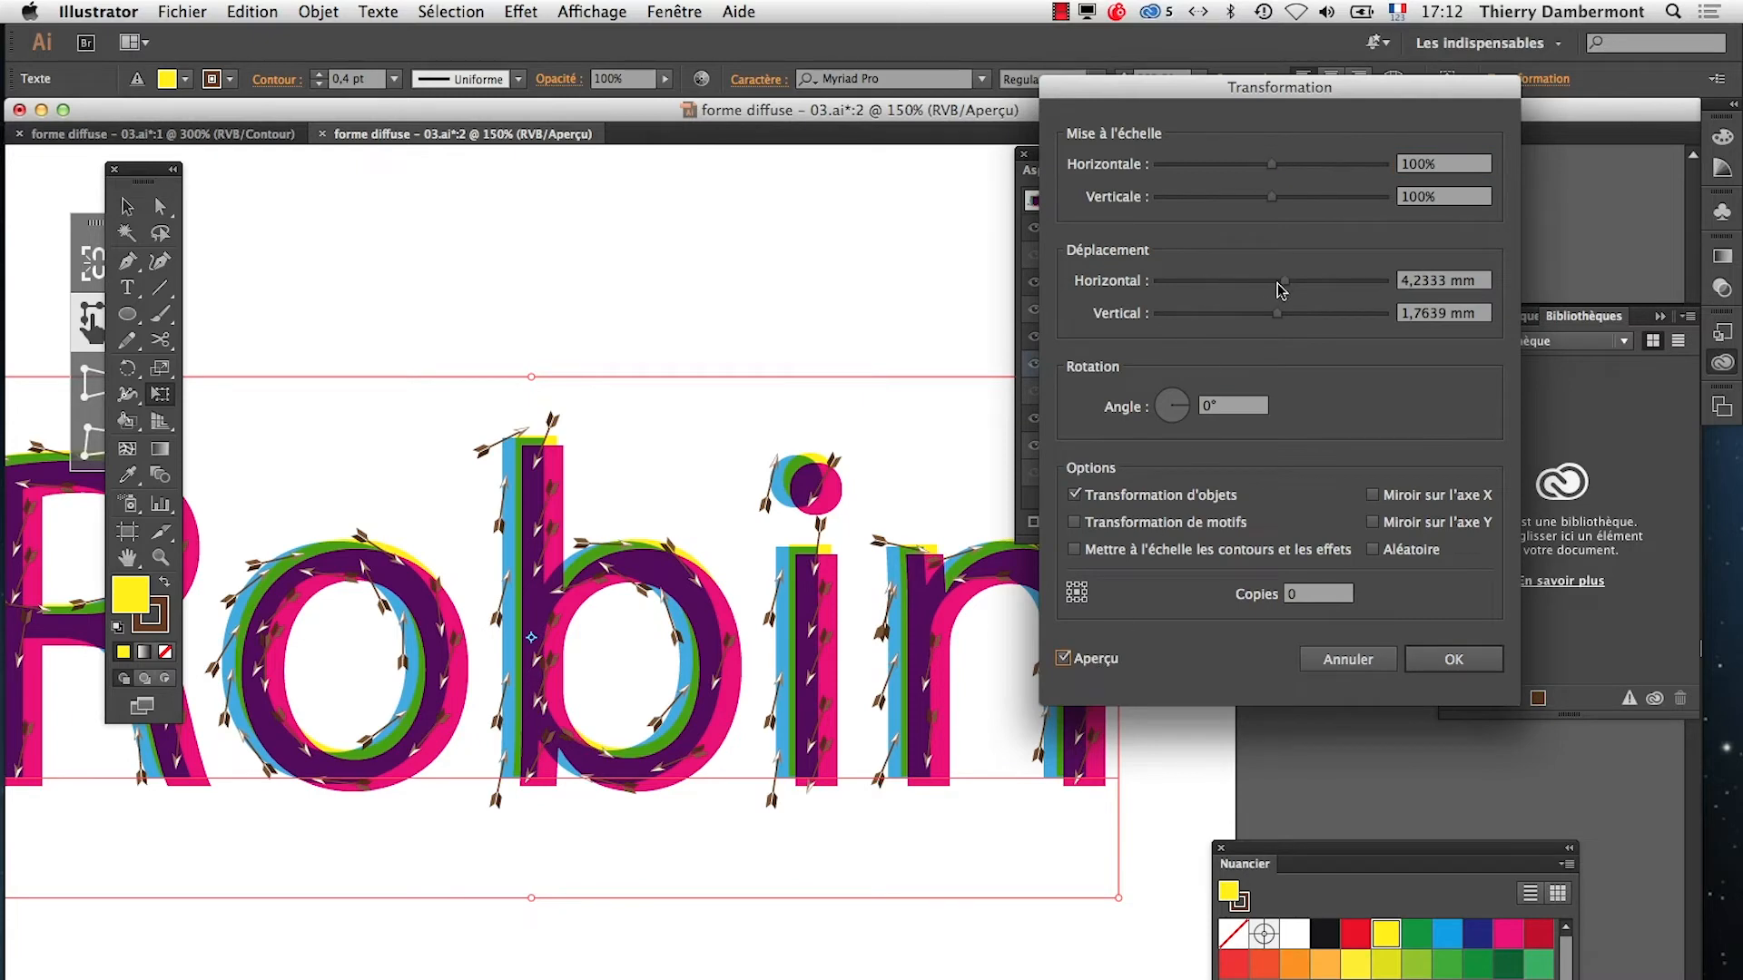
left_click_drag(1280, 289, 1278, 287)
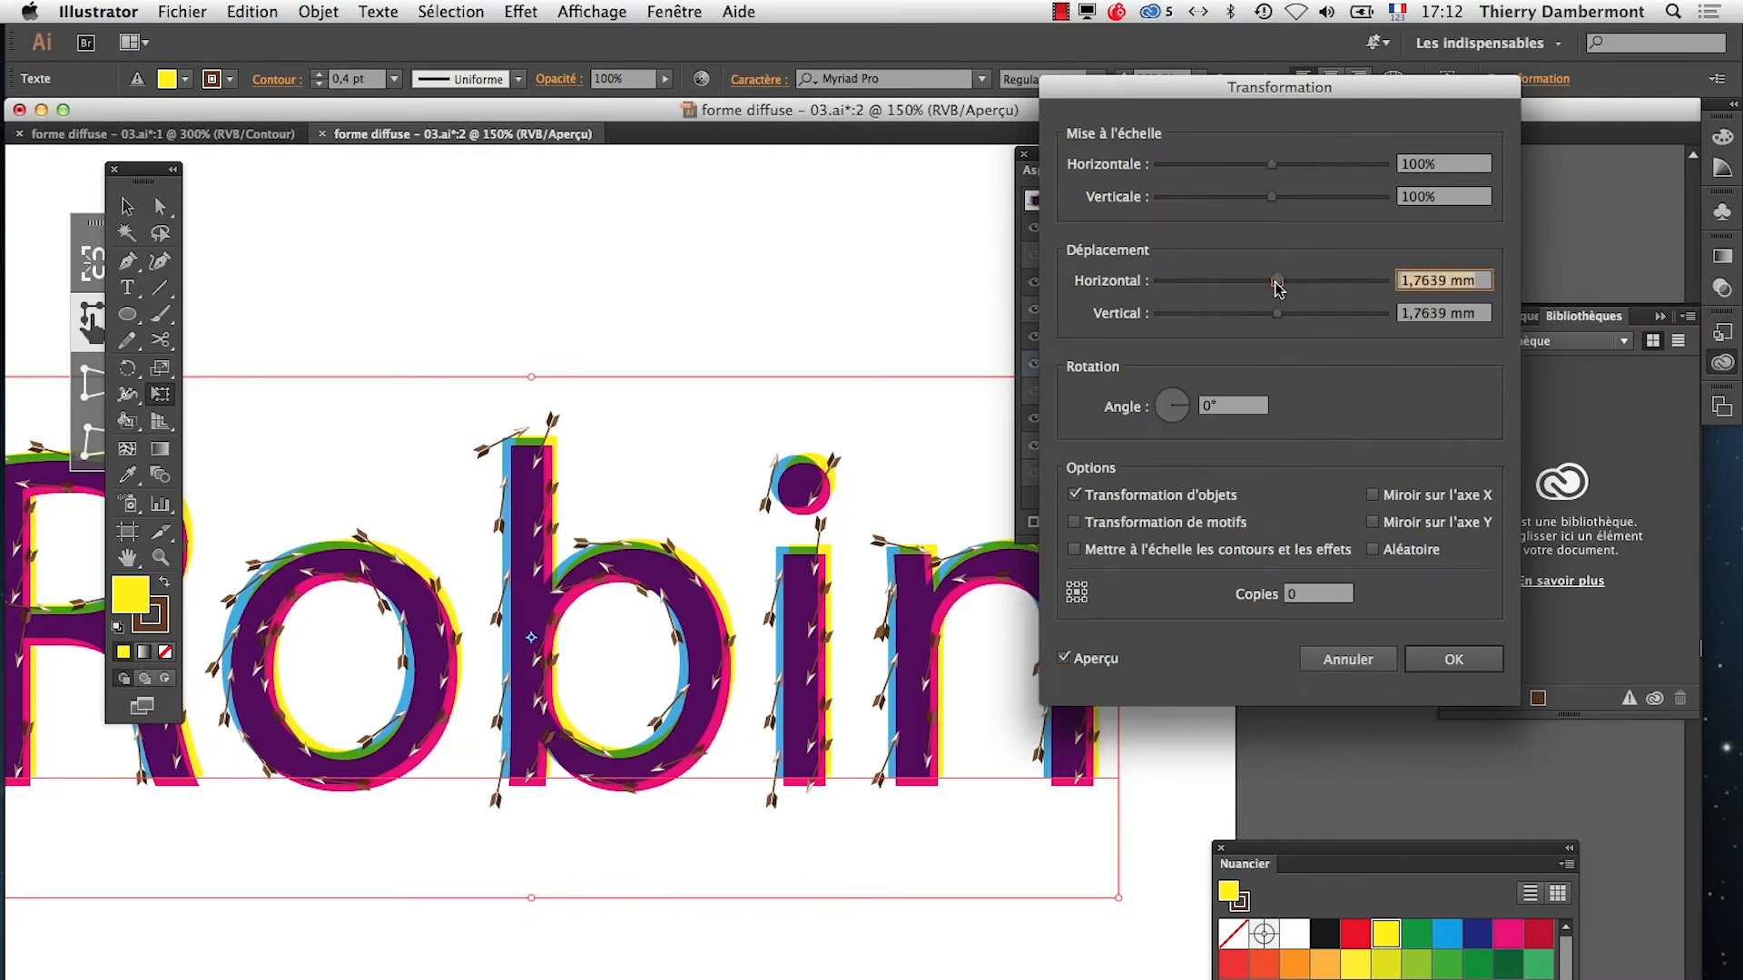
left_click(1476, 670)
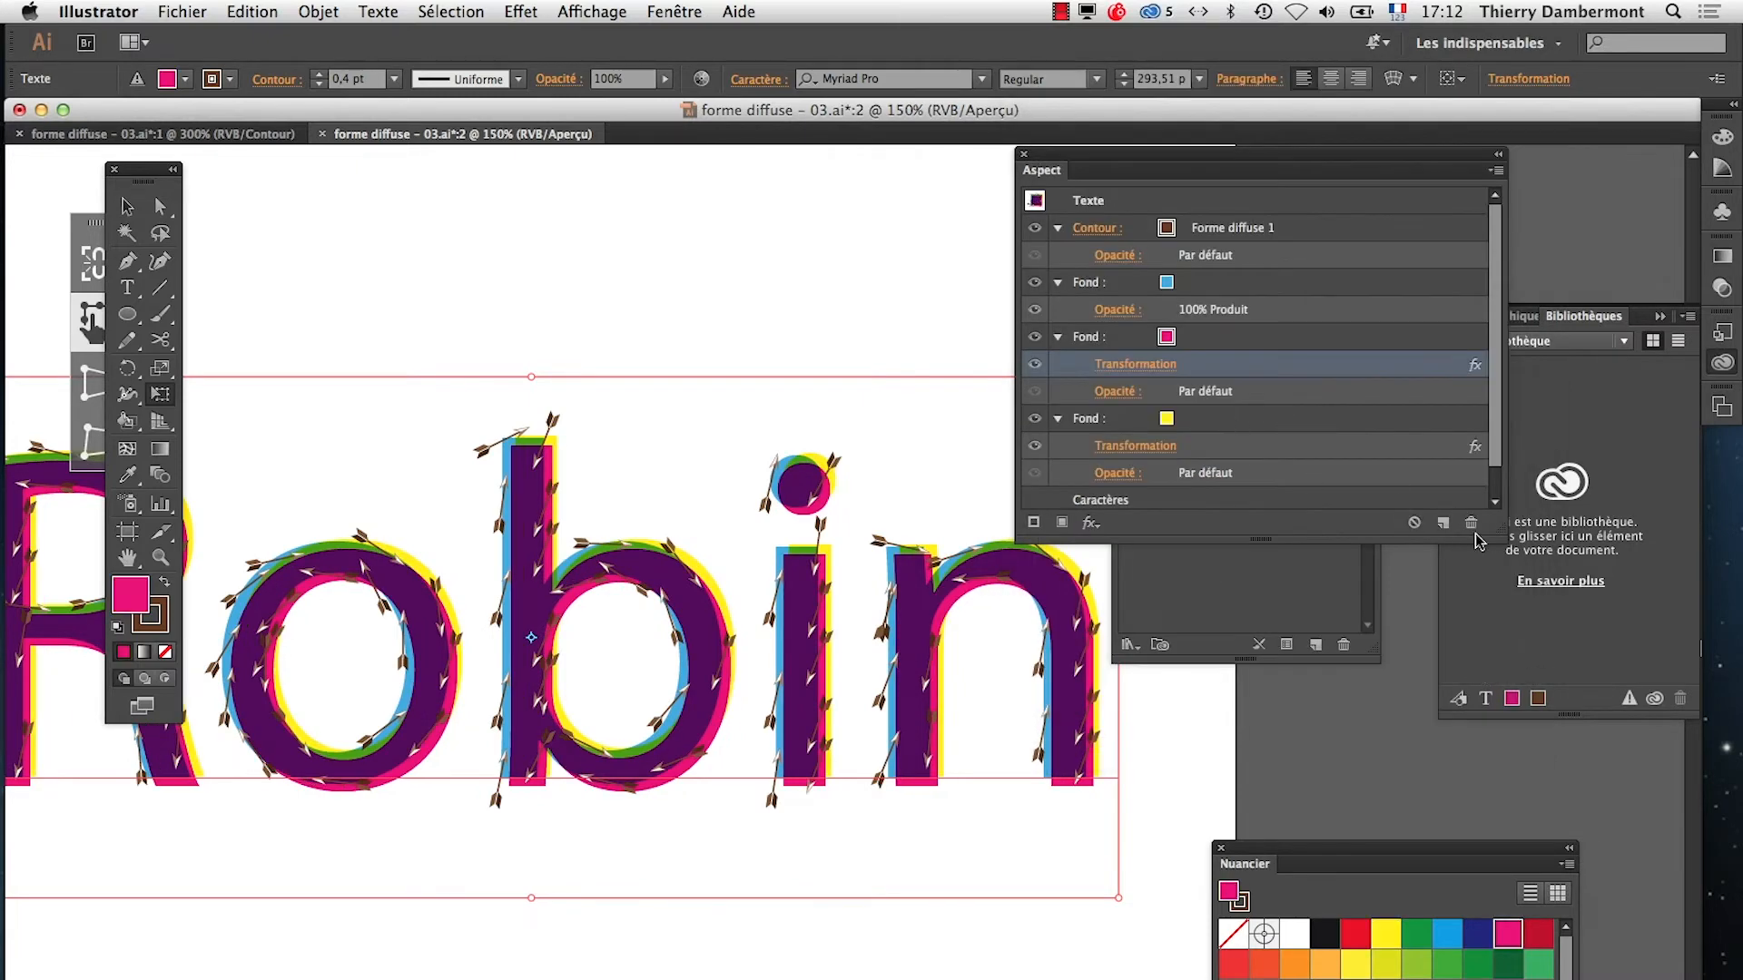
Lengthen the Appearance panel and apply a Color Halftone (Demi-teintes couleur) effect with an 8-pixel maximum radius to the magenta fill
left_click_drag(1495, 525, 1494, 610)
left_click(1212, 338)
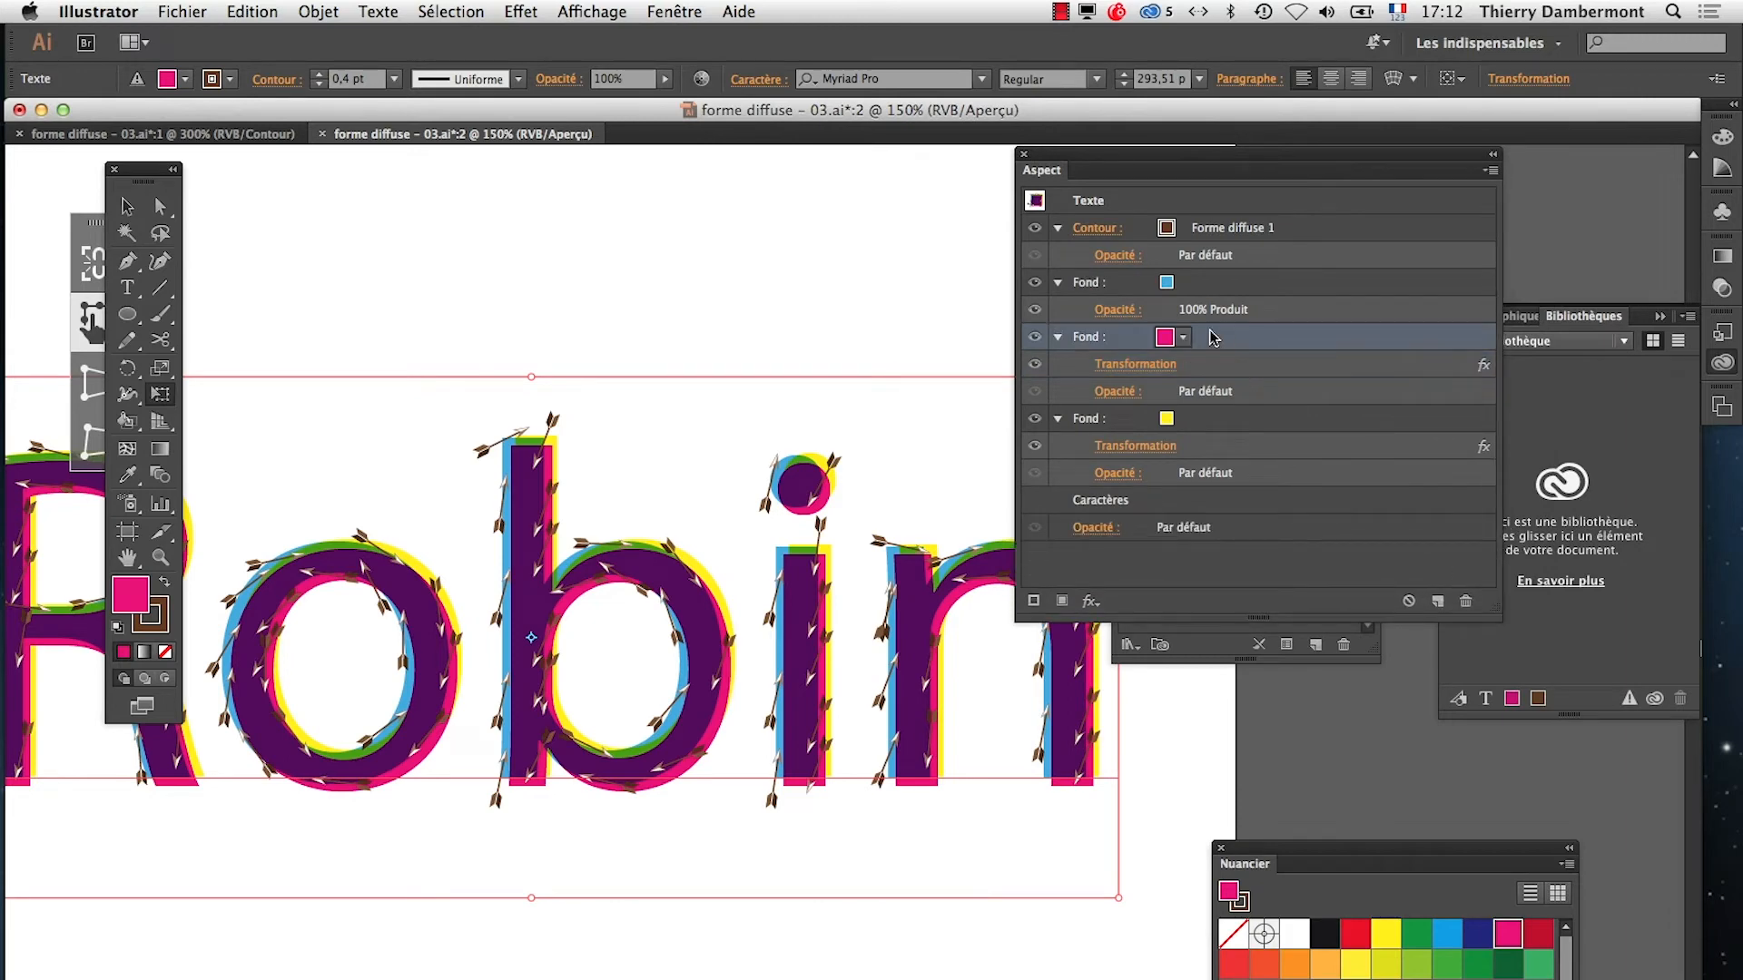
left_click(521, 10)
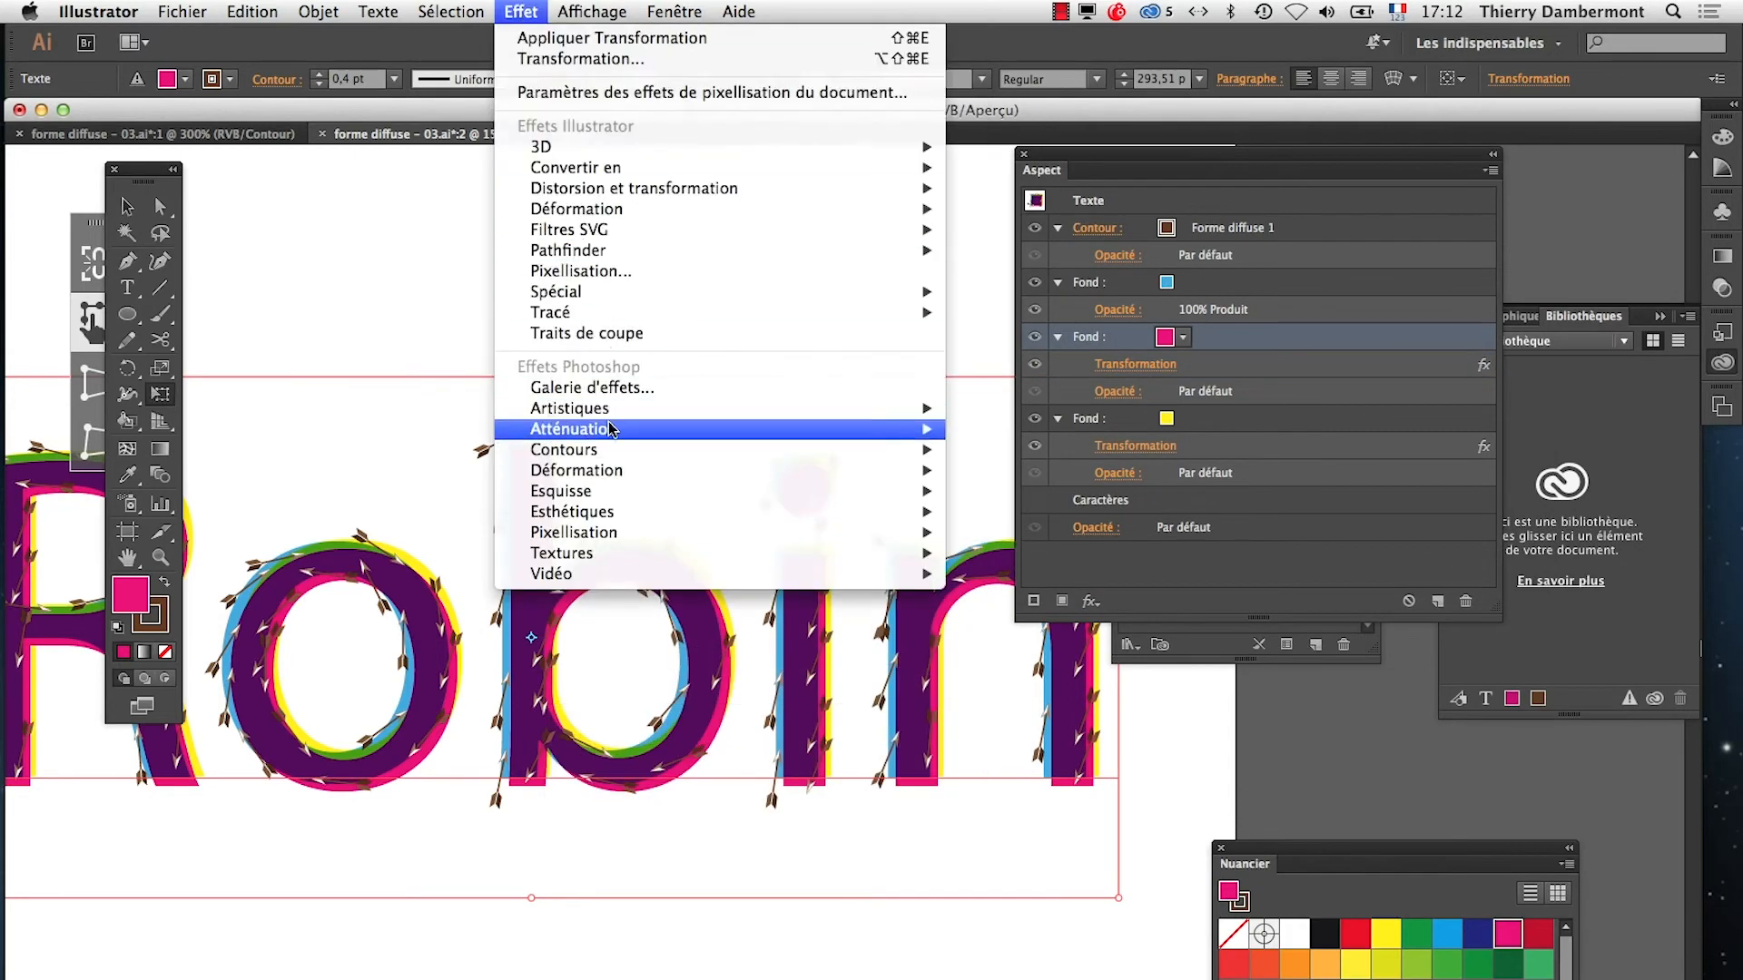
mouse_move(613, 472)
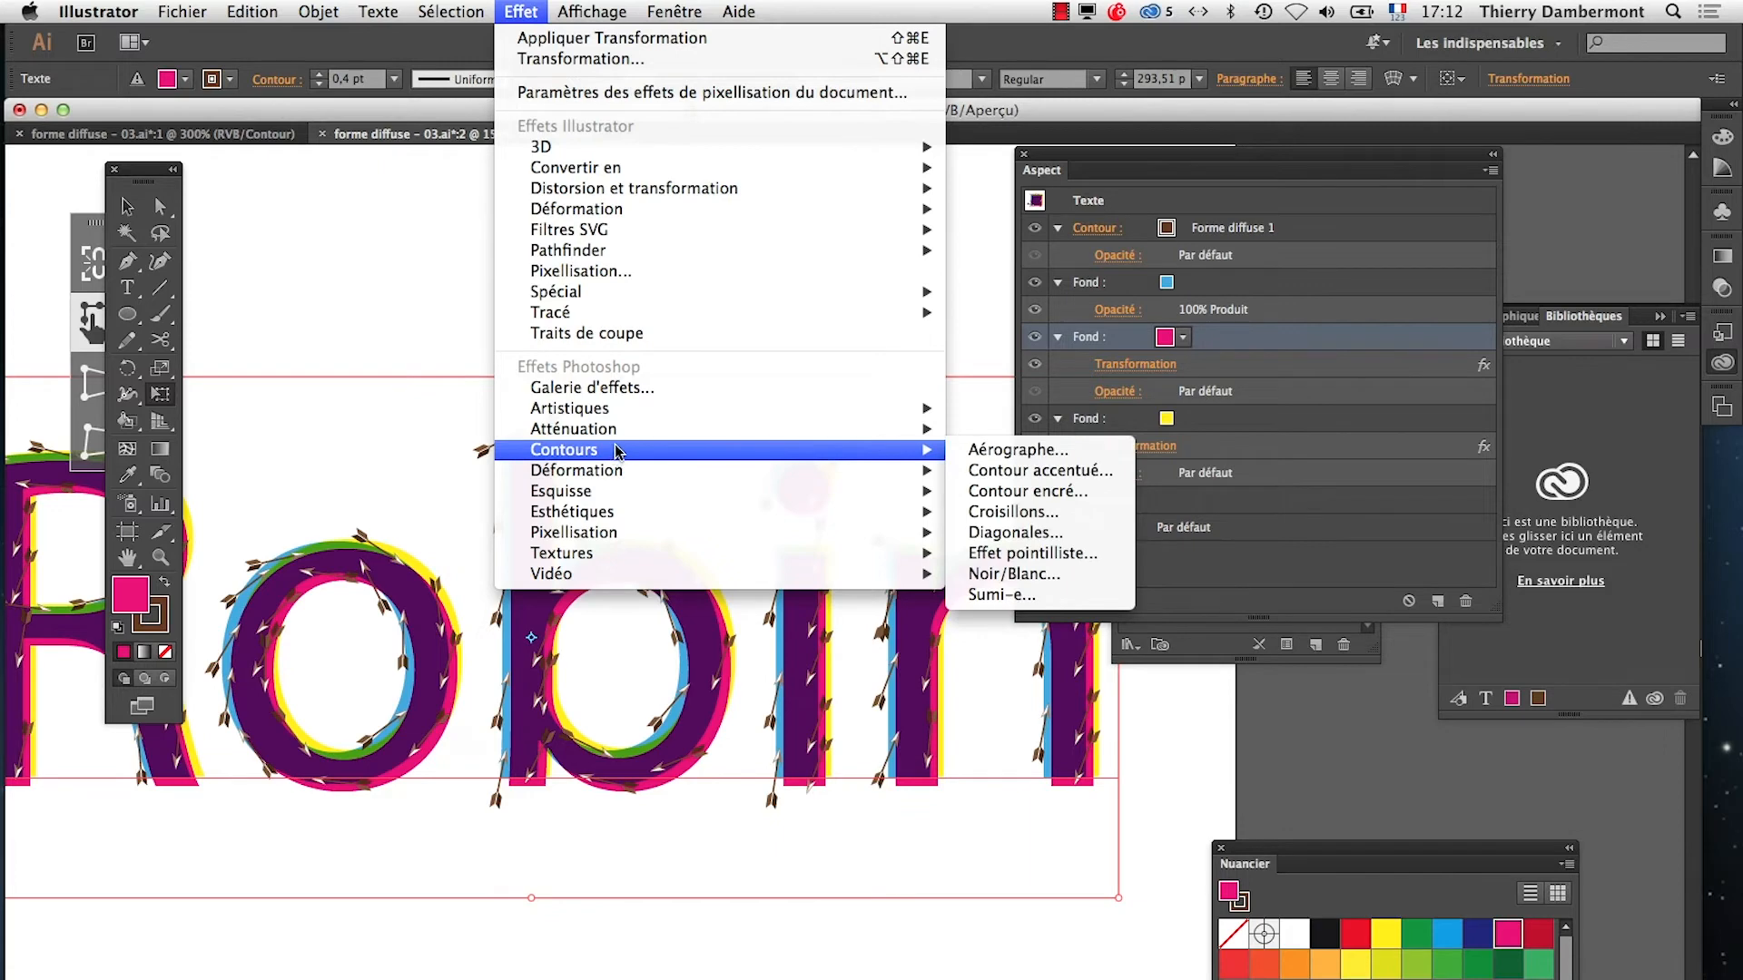
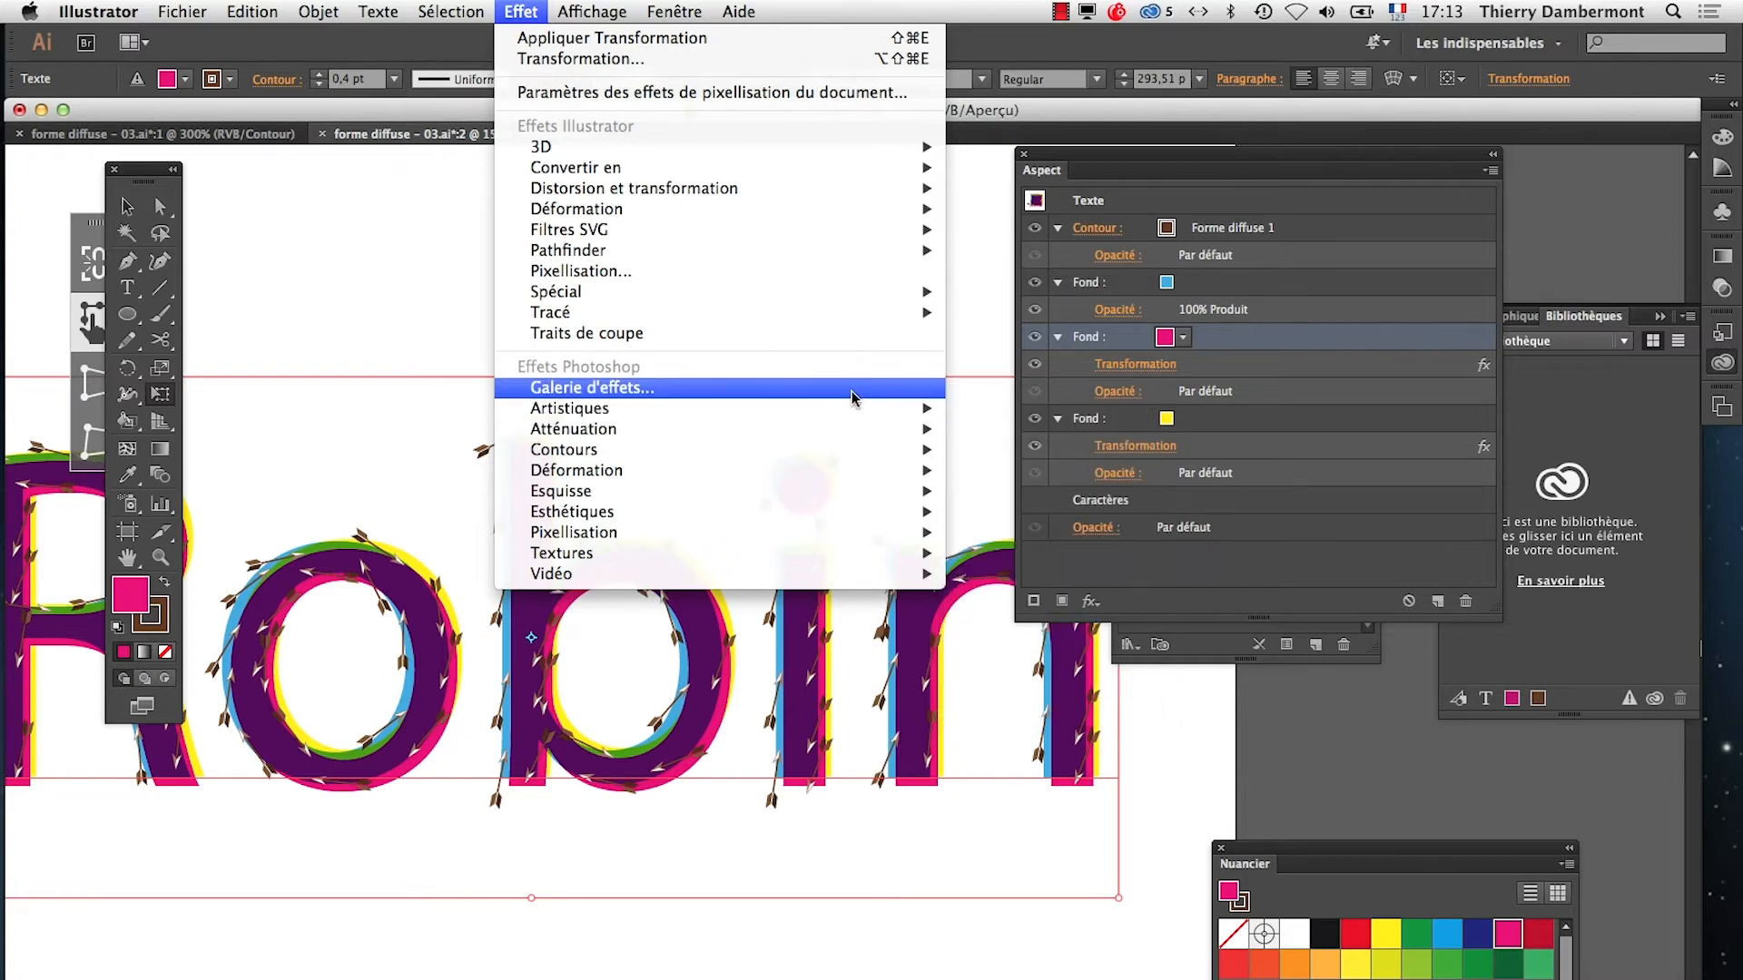
mouse_move(854, 450)
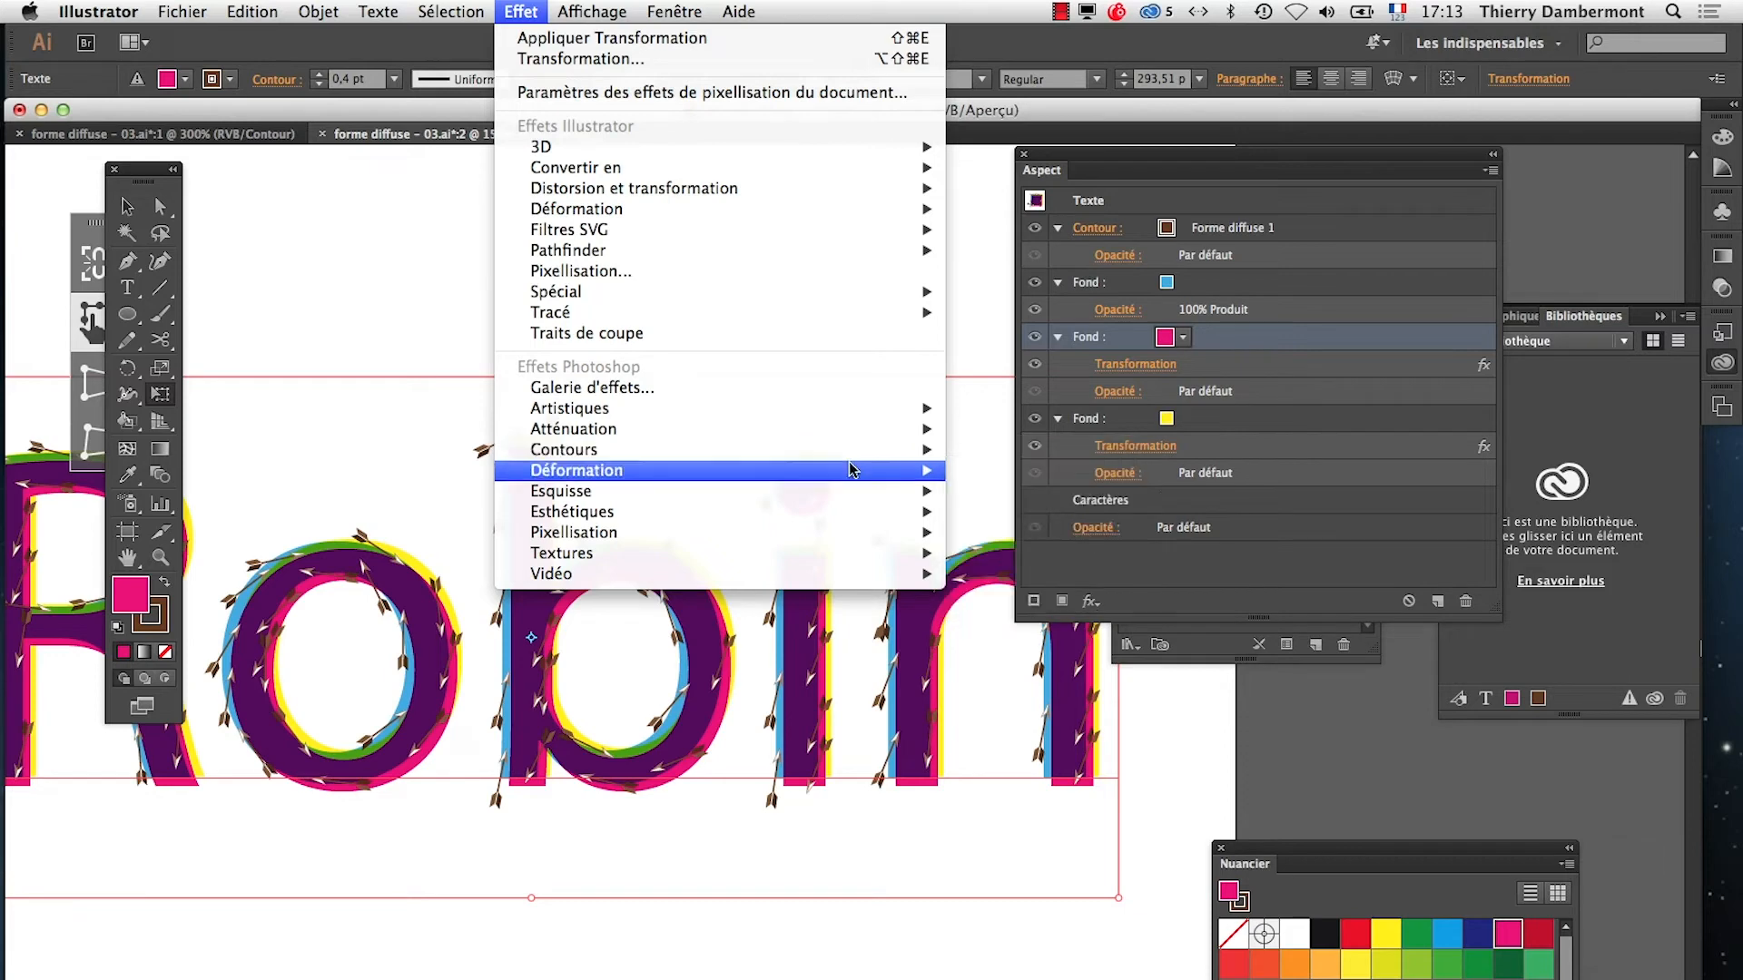
mouse_move(856, 494)
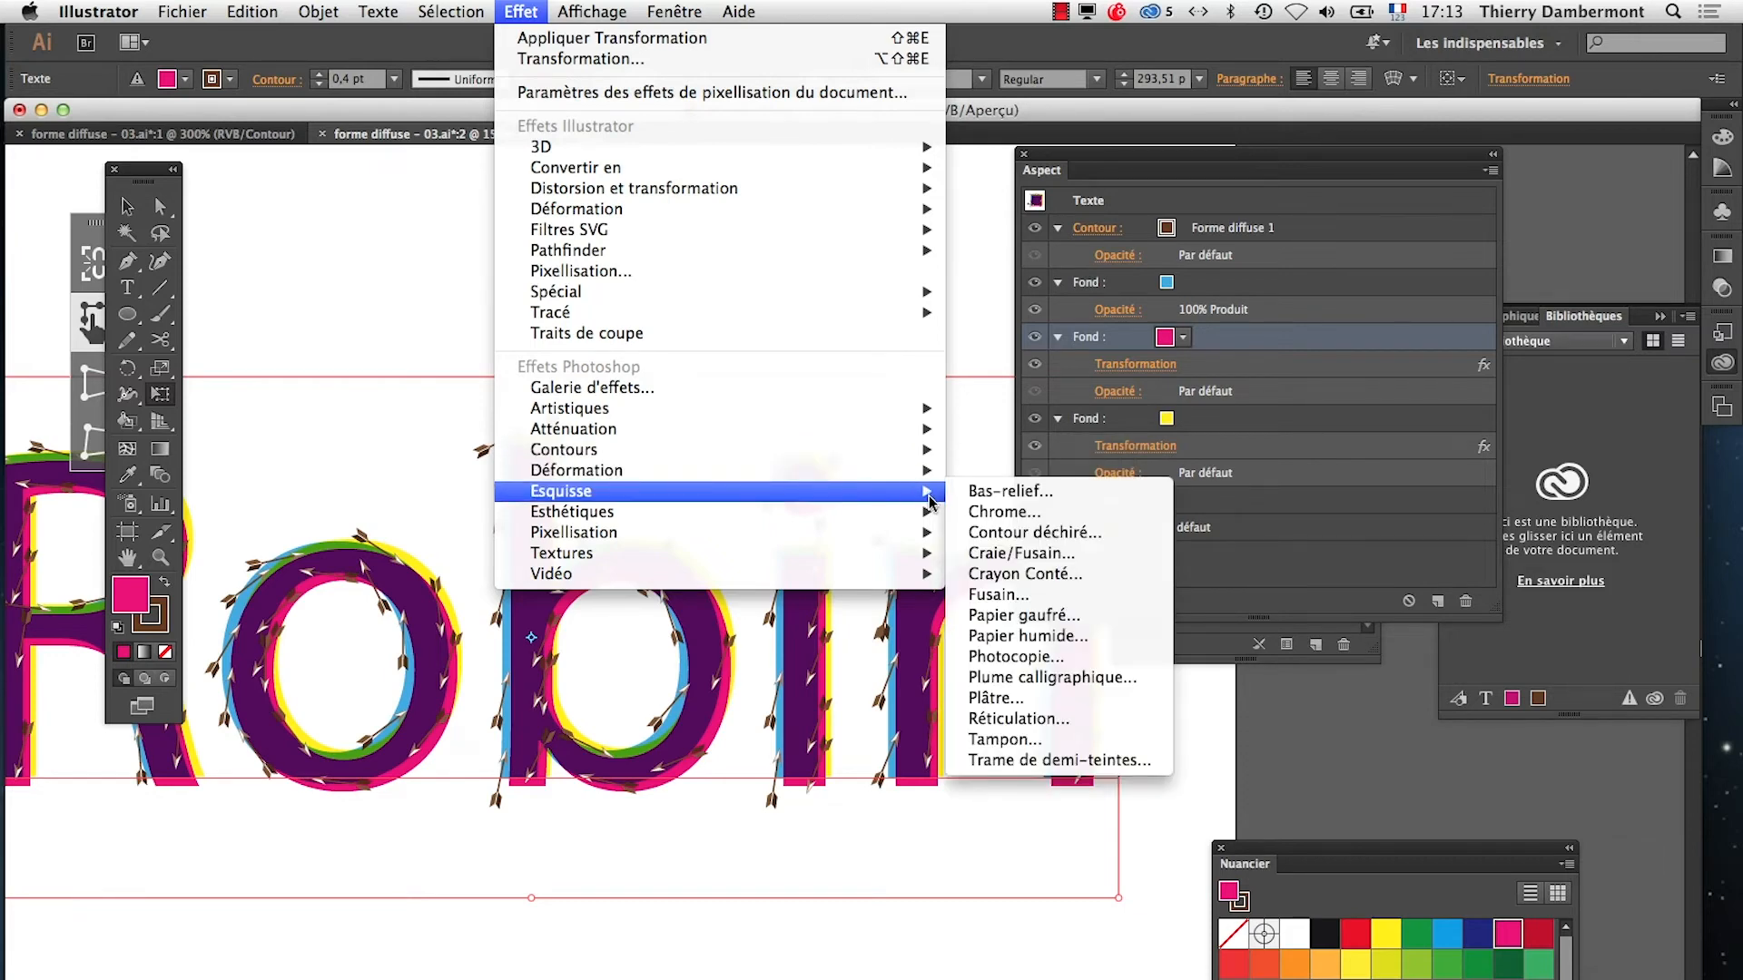
mouse_move(911, 520)
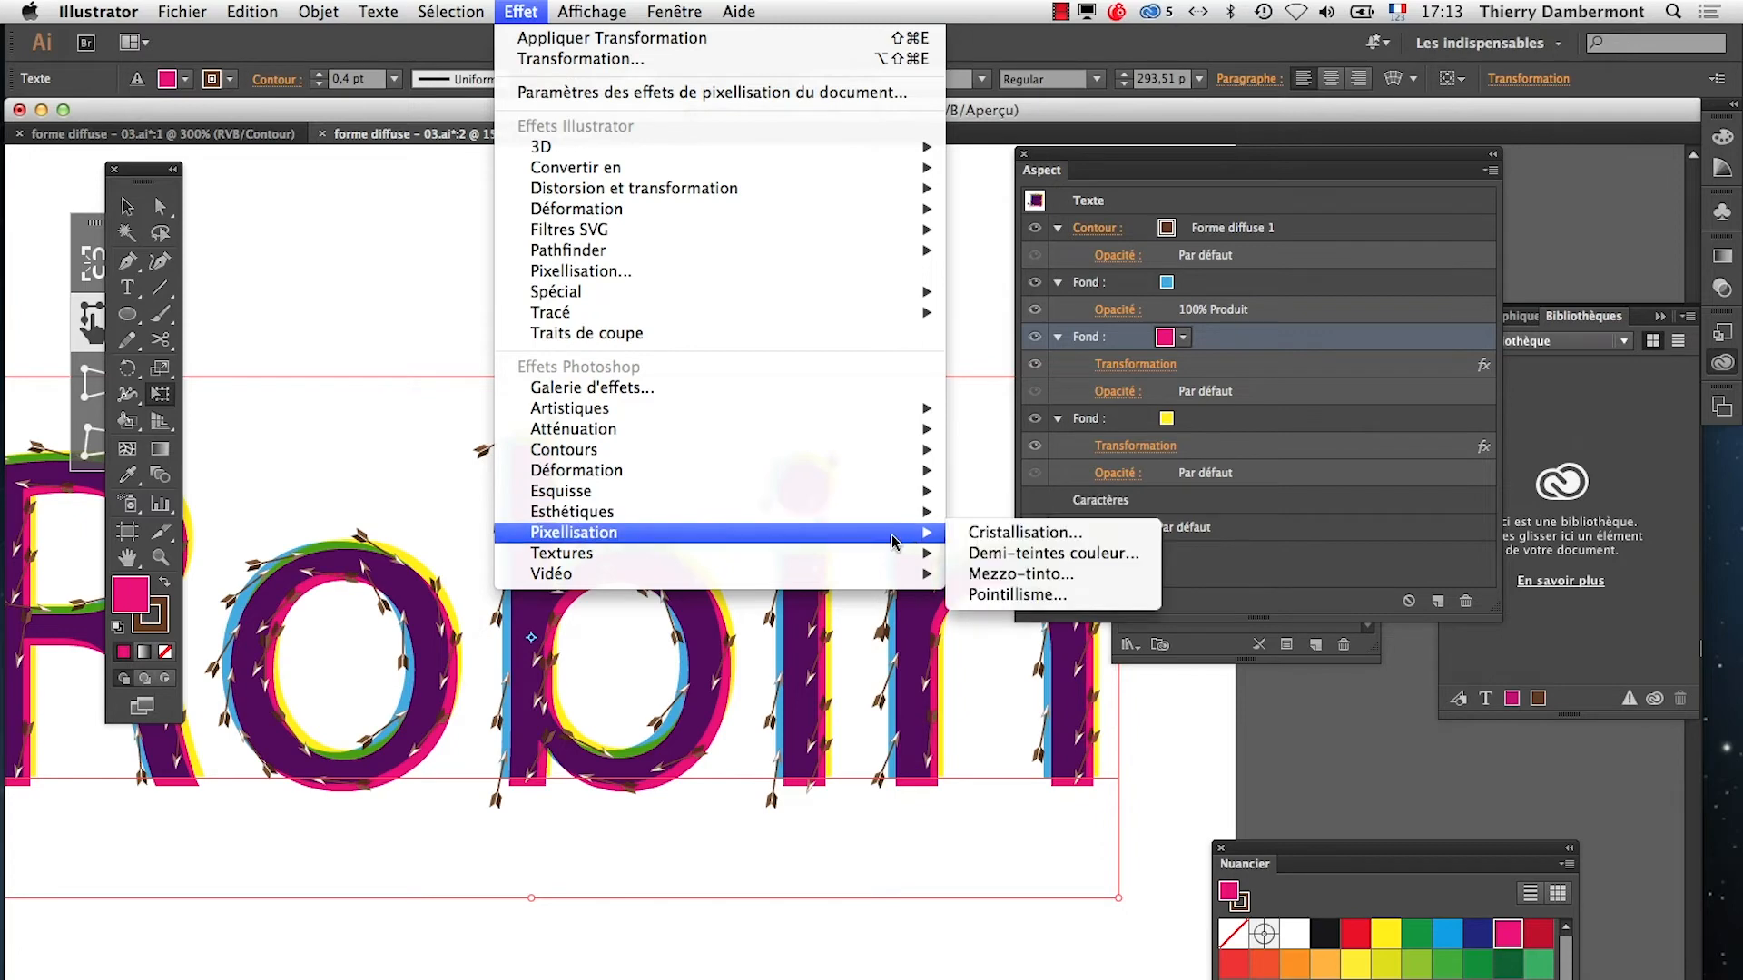
left_click(1014, 558)
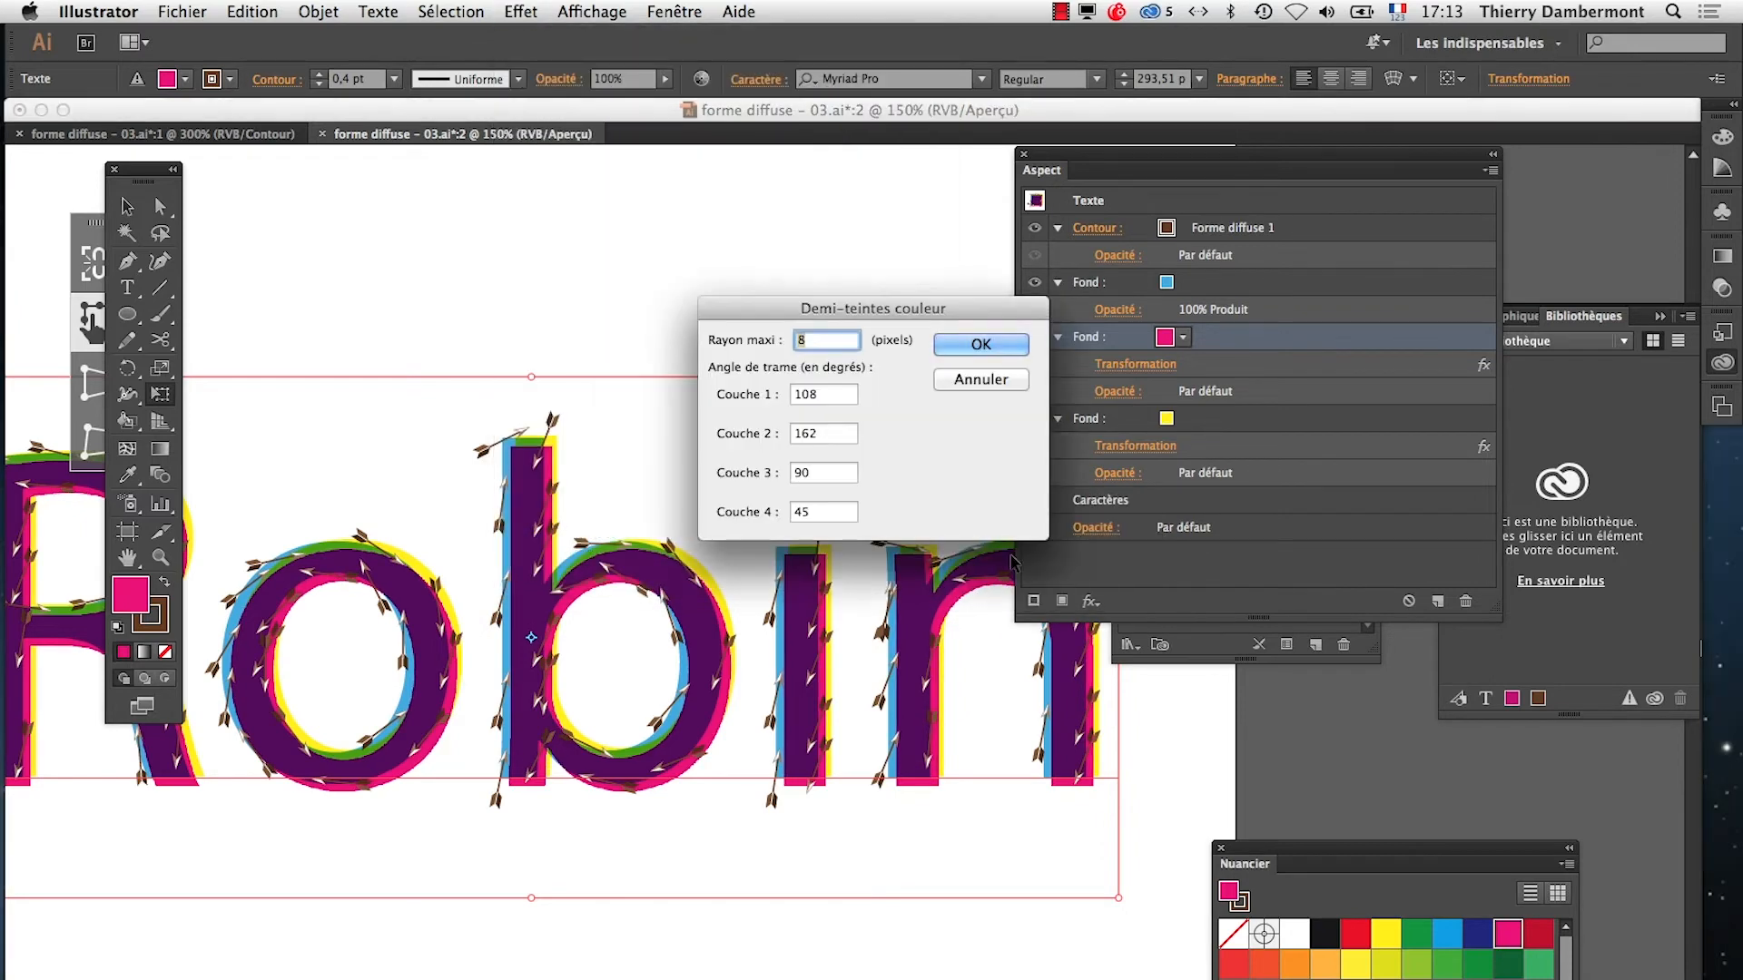
left_click(977, 352)
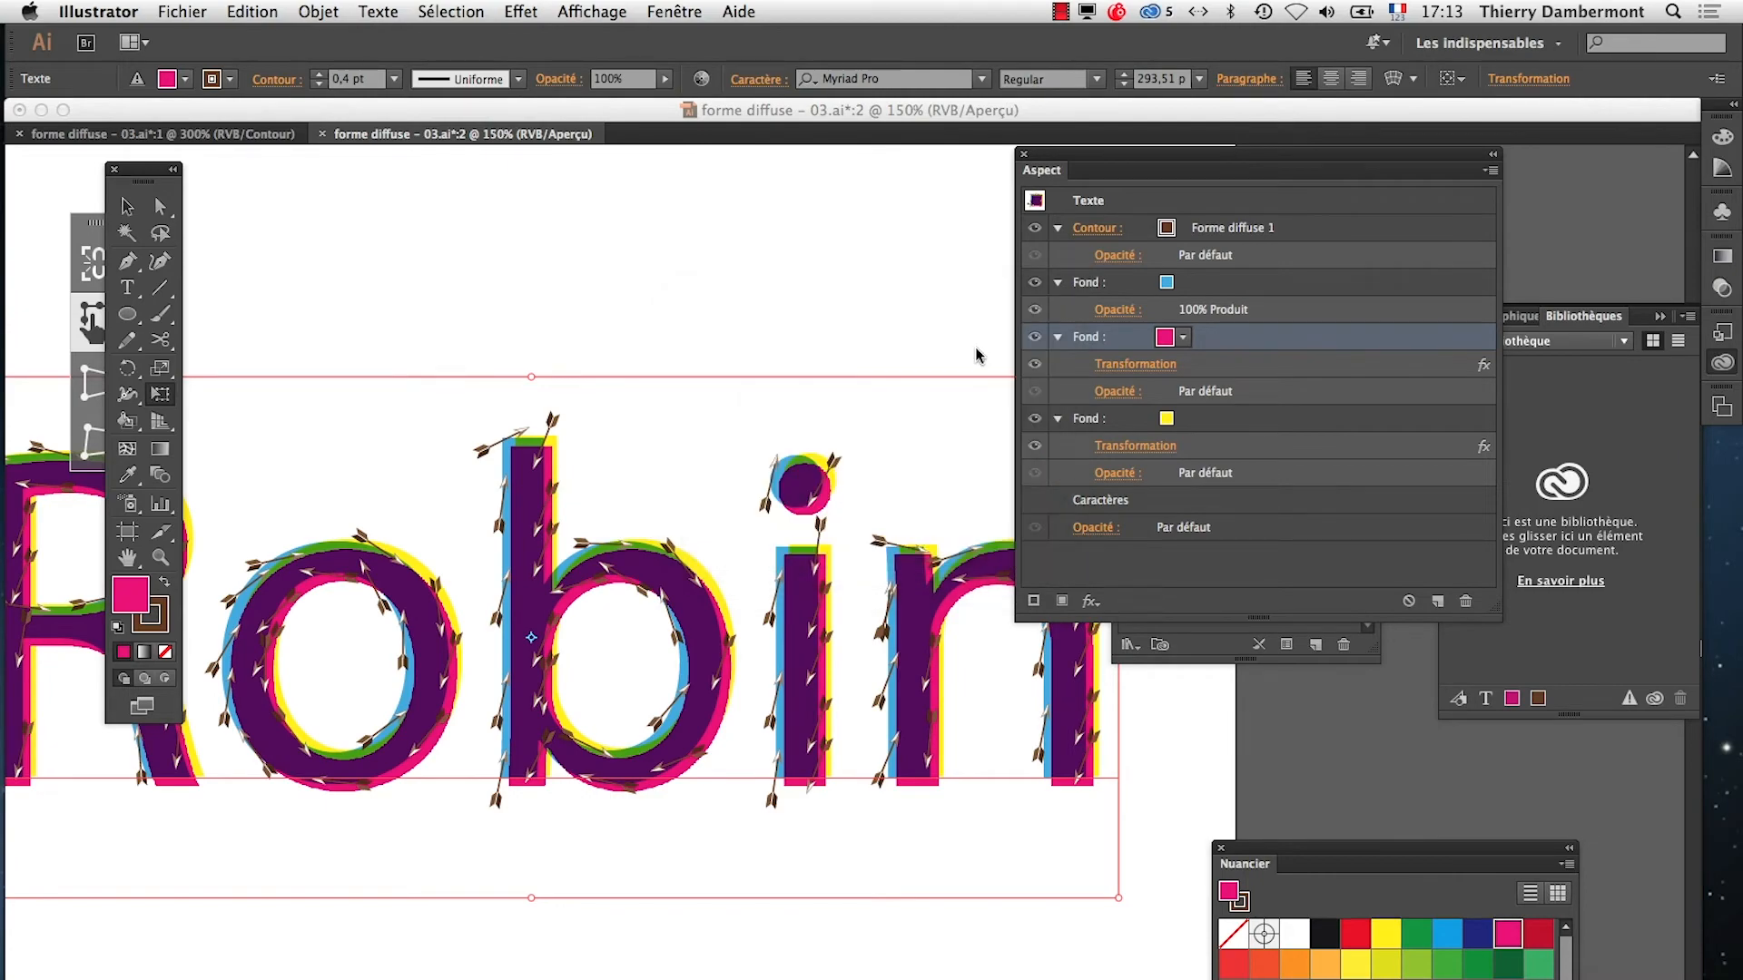
Reopen the Color Halftone (Demi-teintes couleur) effect on the magenta fill and set its maximum radius to 32 pixels
left_click(702, 602)
left_click(761, 616)
left_click(861, 594)
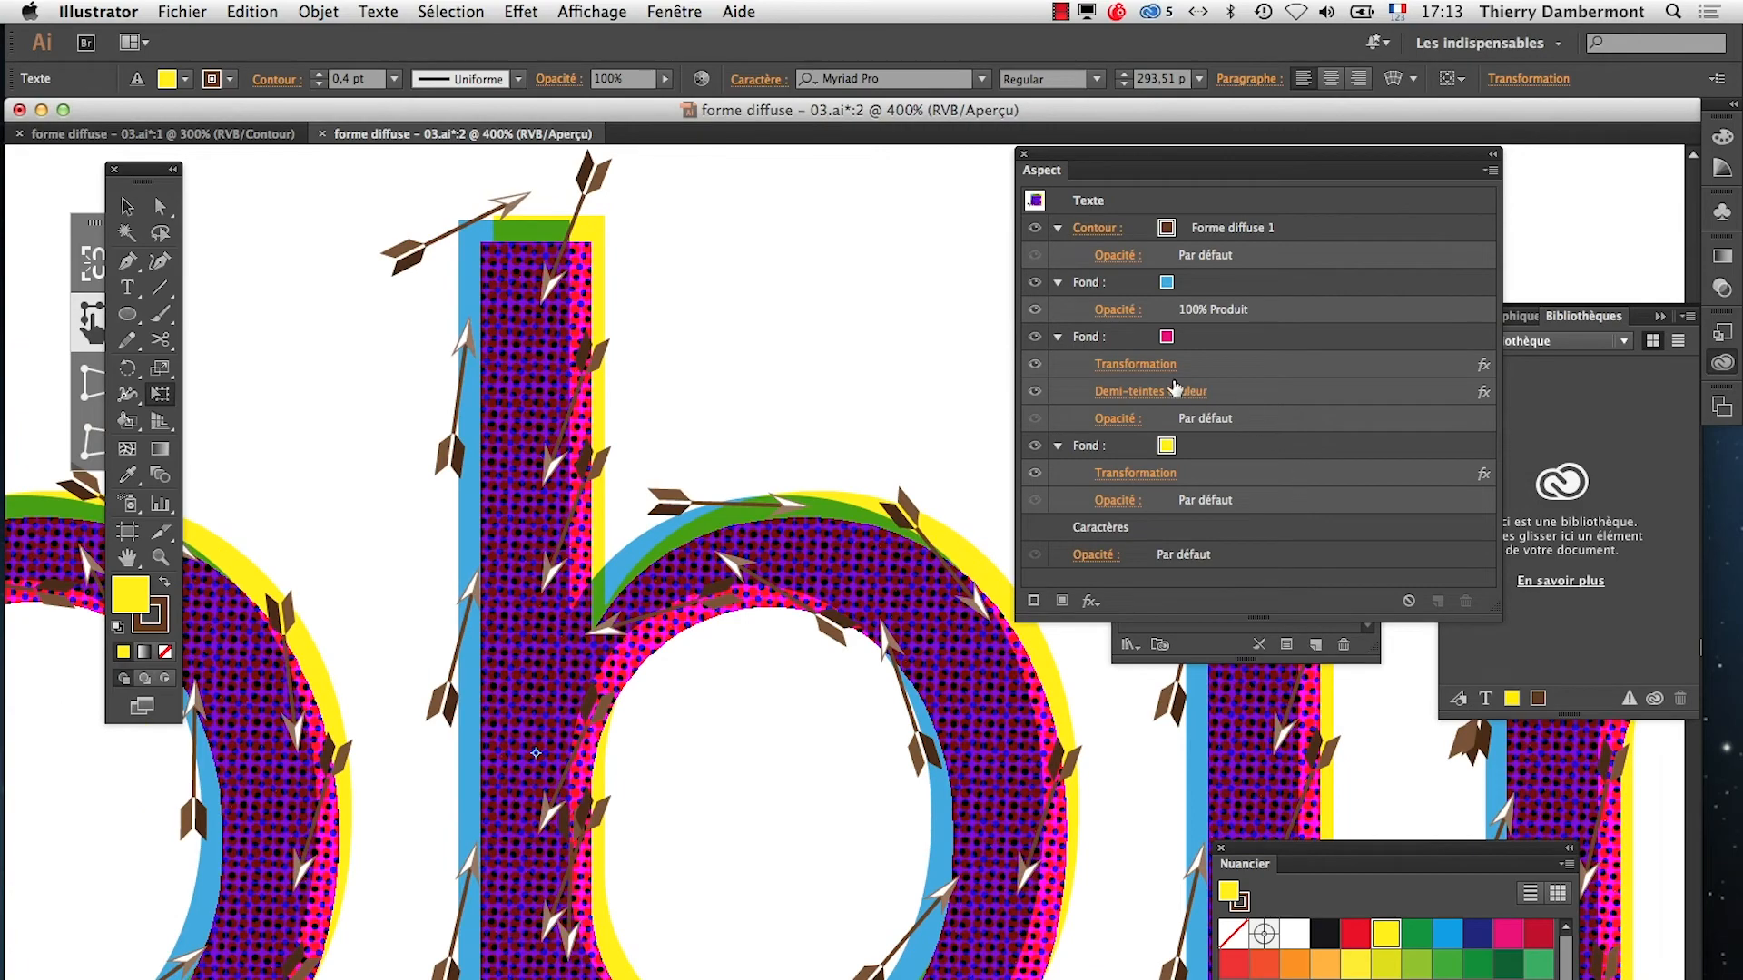
left_click(1141, 393)
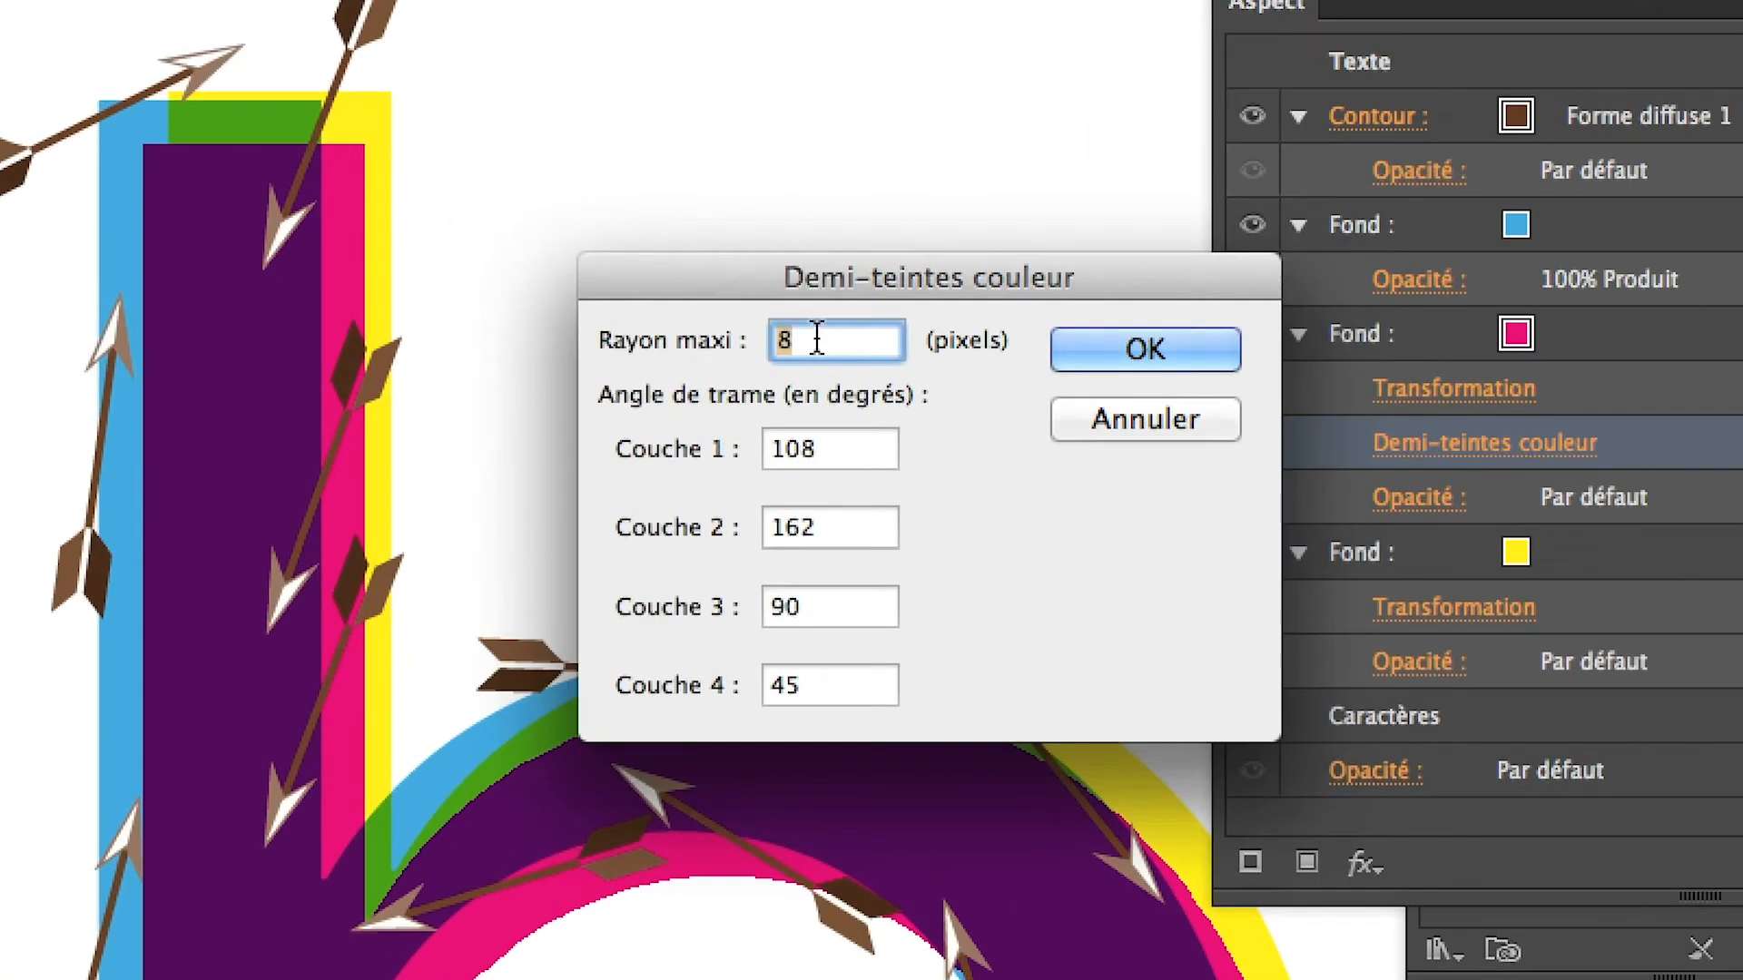
type("32")
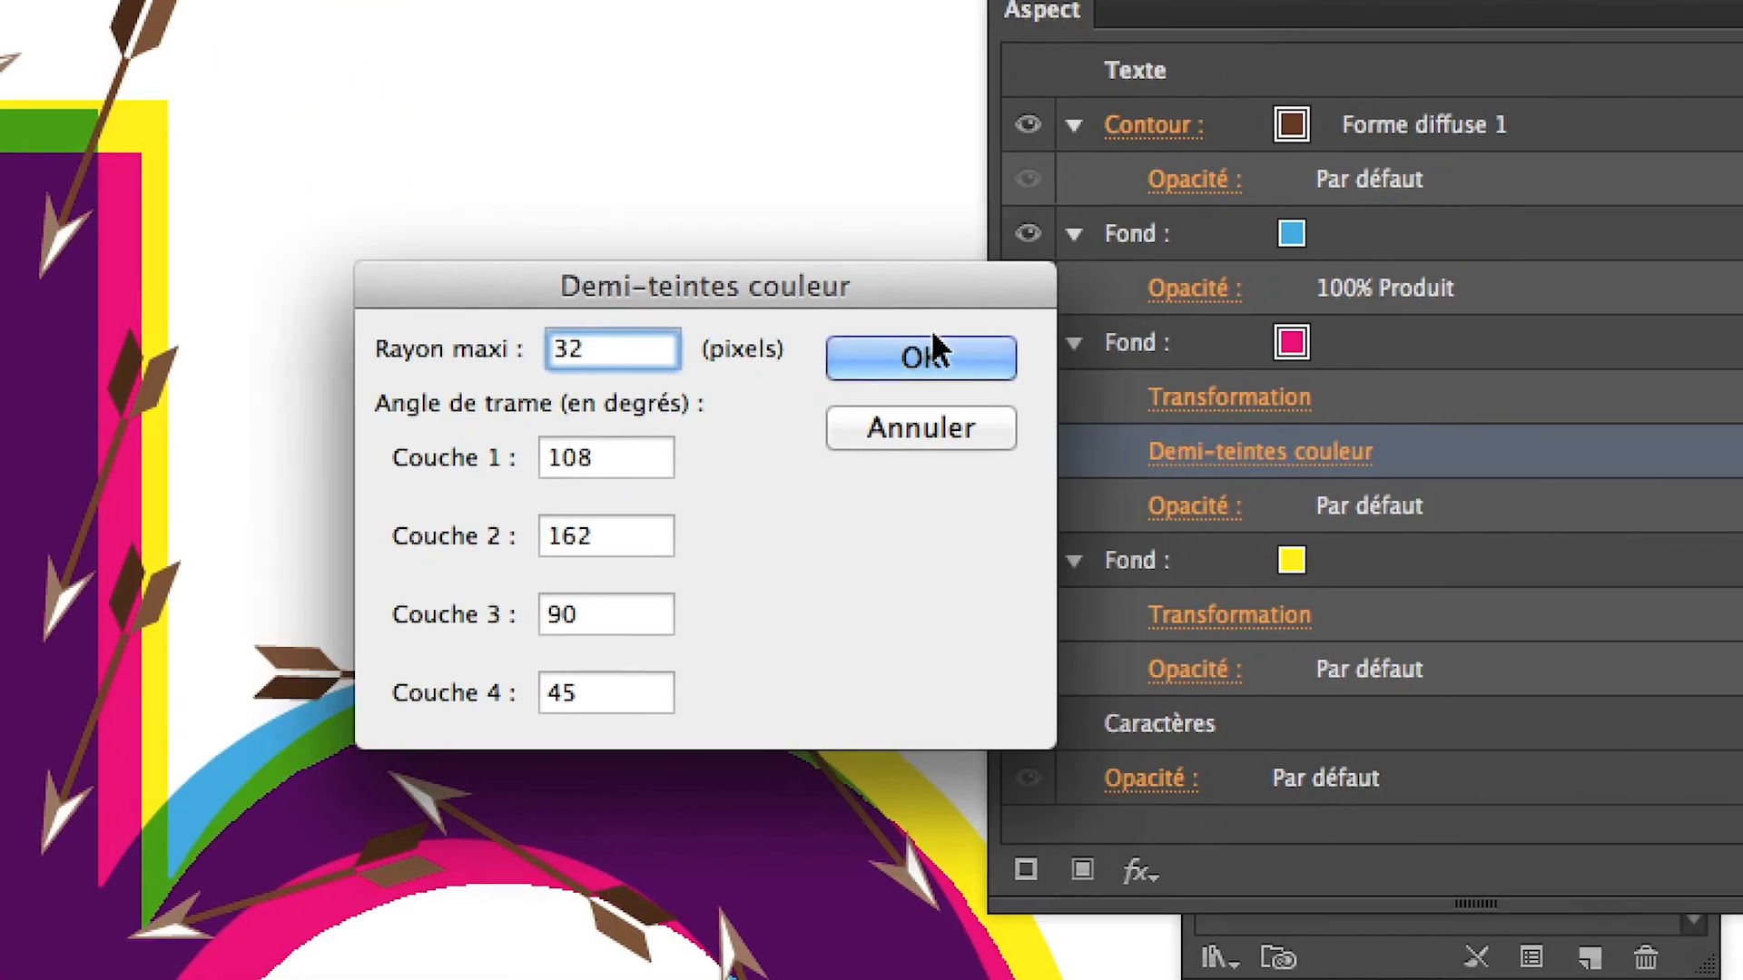
left_click(1146, 350)
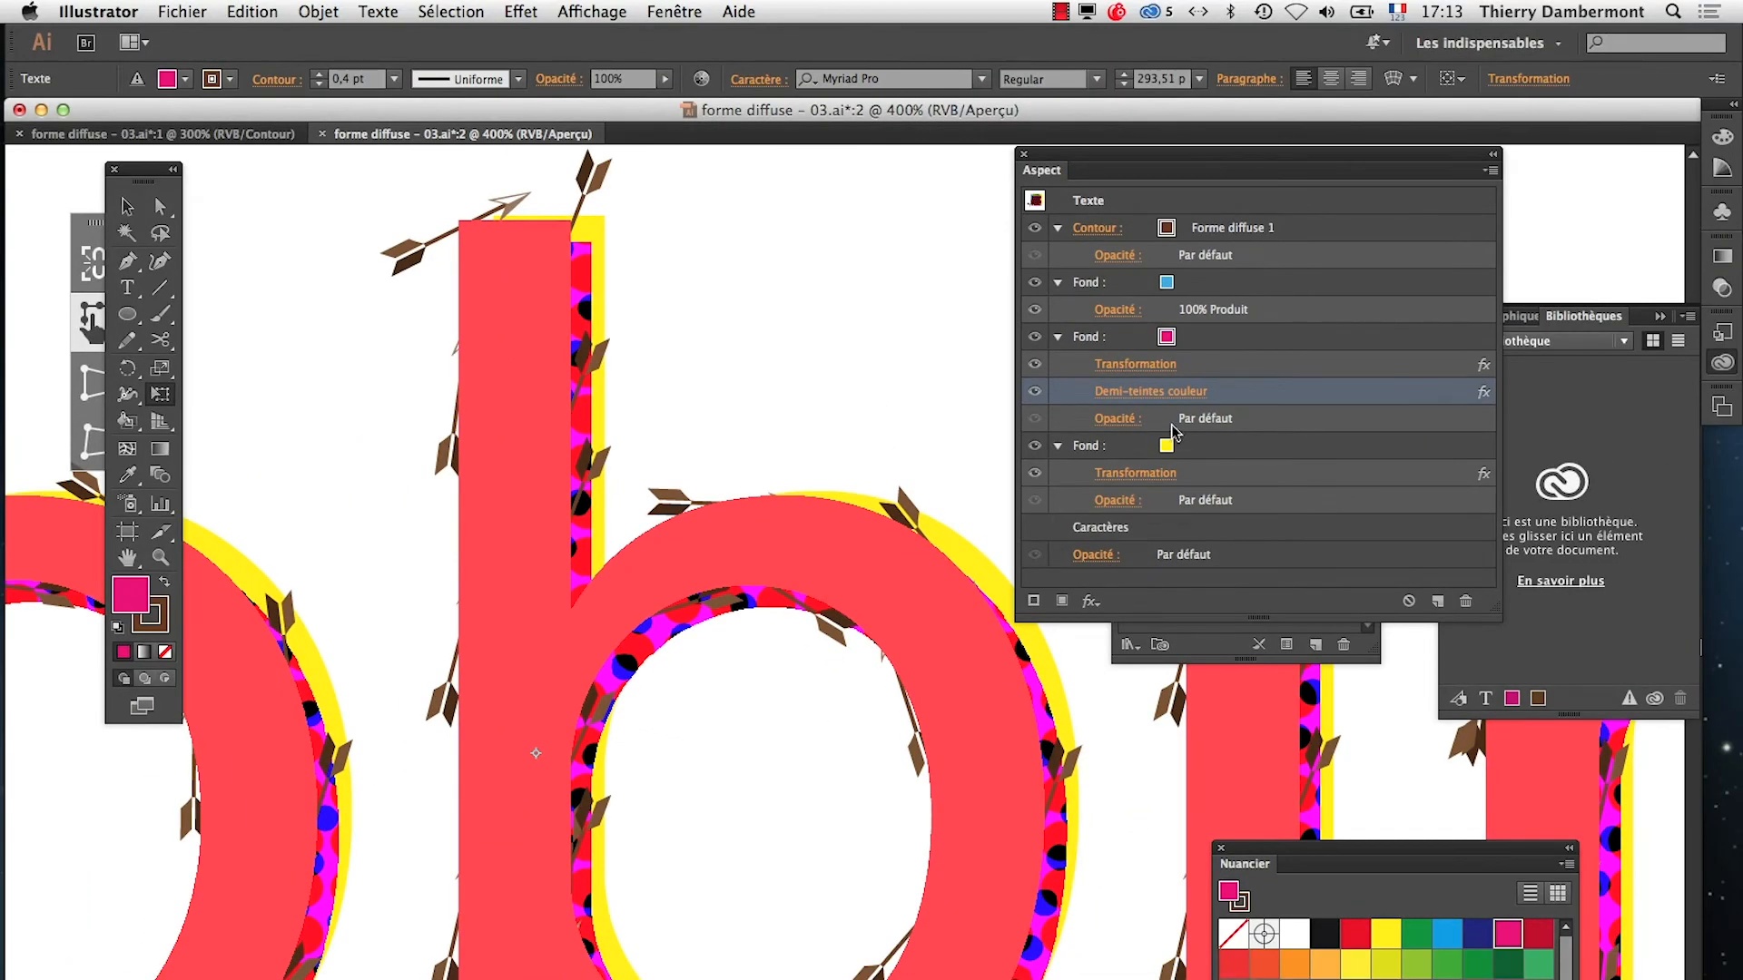
left_click(1280, 390)
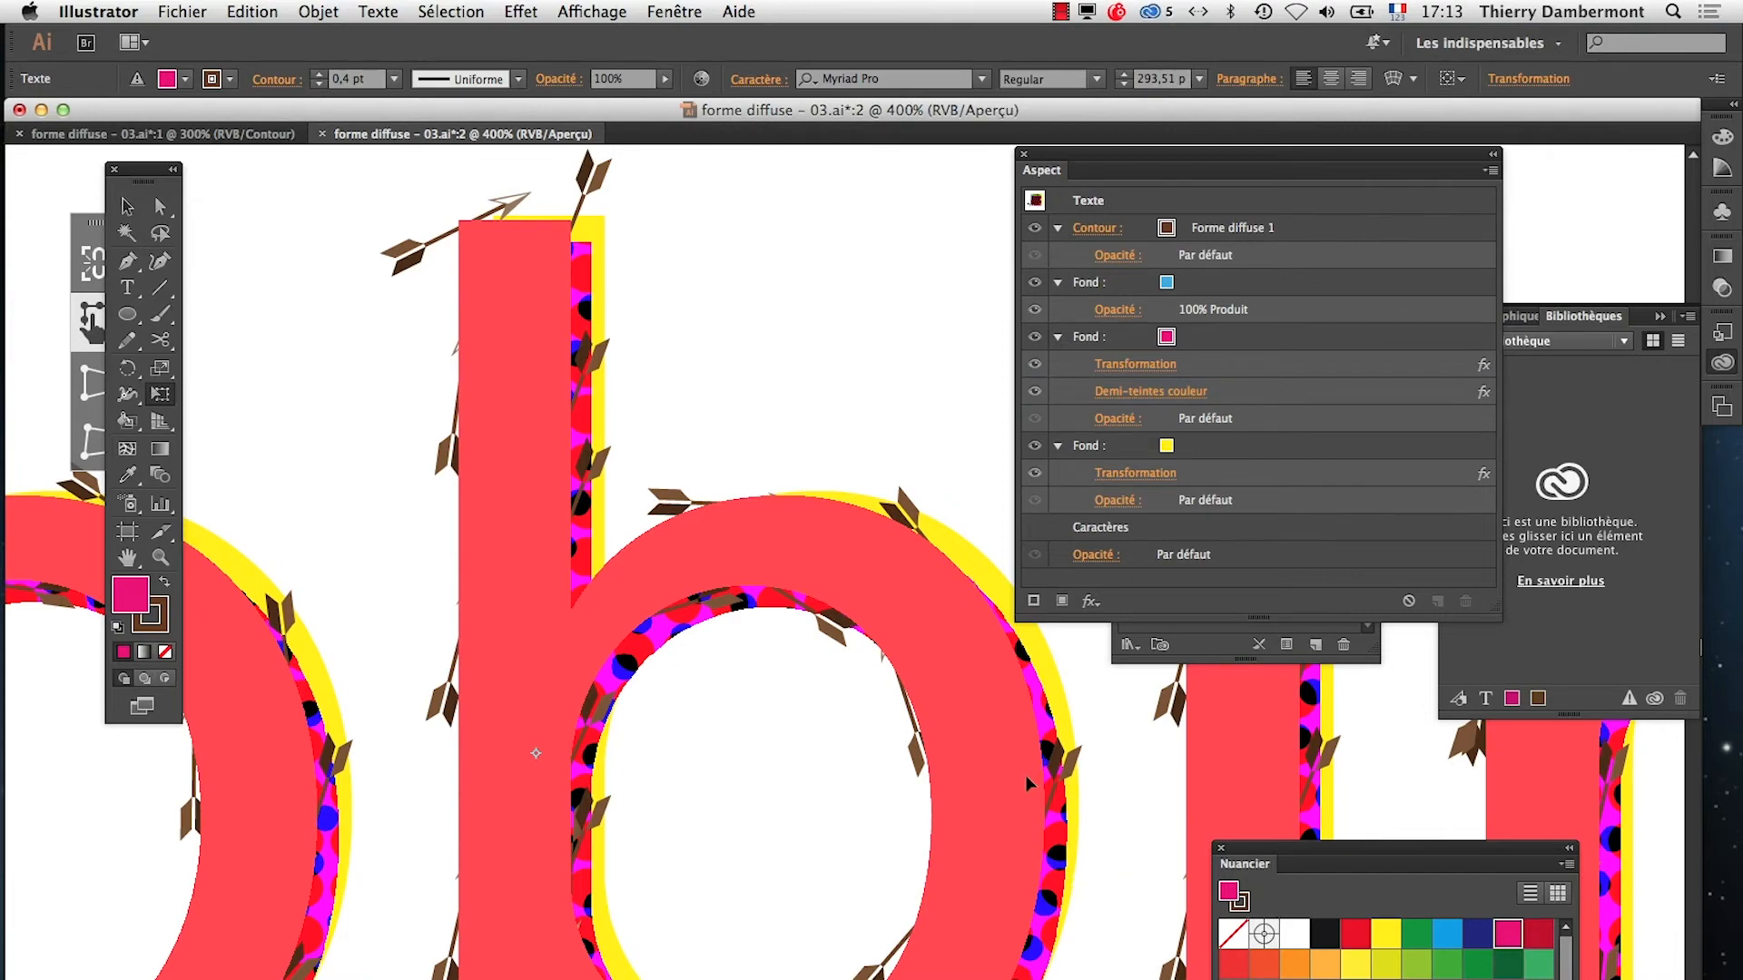
Lower the magenta fill's opacity to 93%, keeping the Normal blending mode
key("super+minus")
key("super+minus")
key("super+minus")
key("super+plus")
key("super+plus")
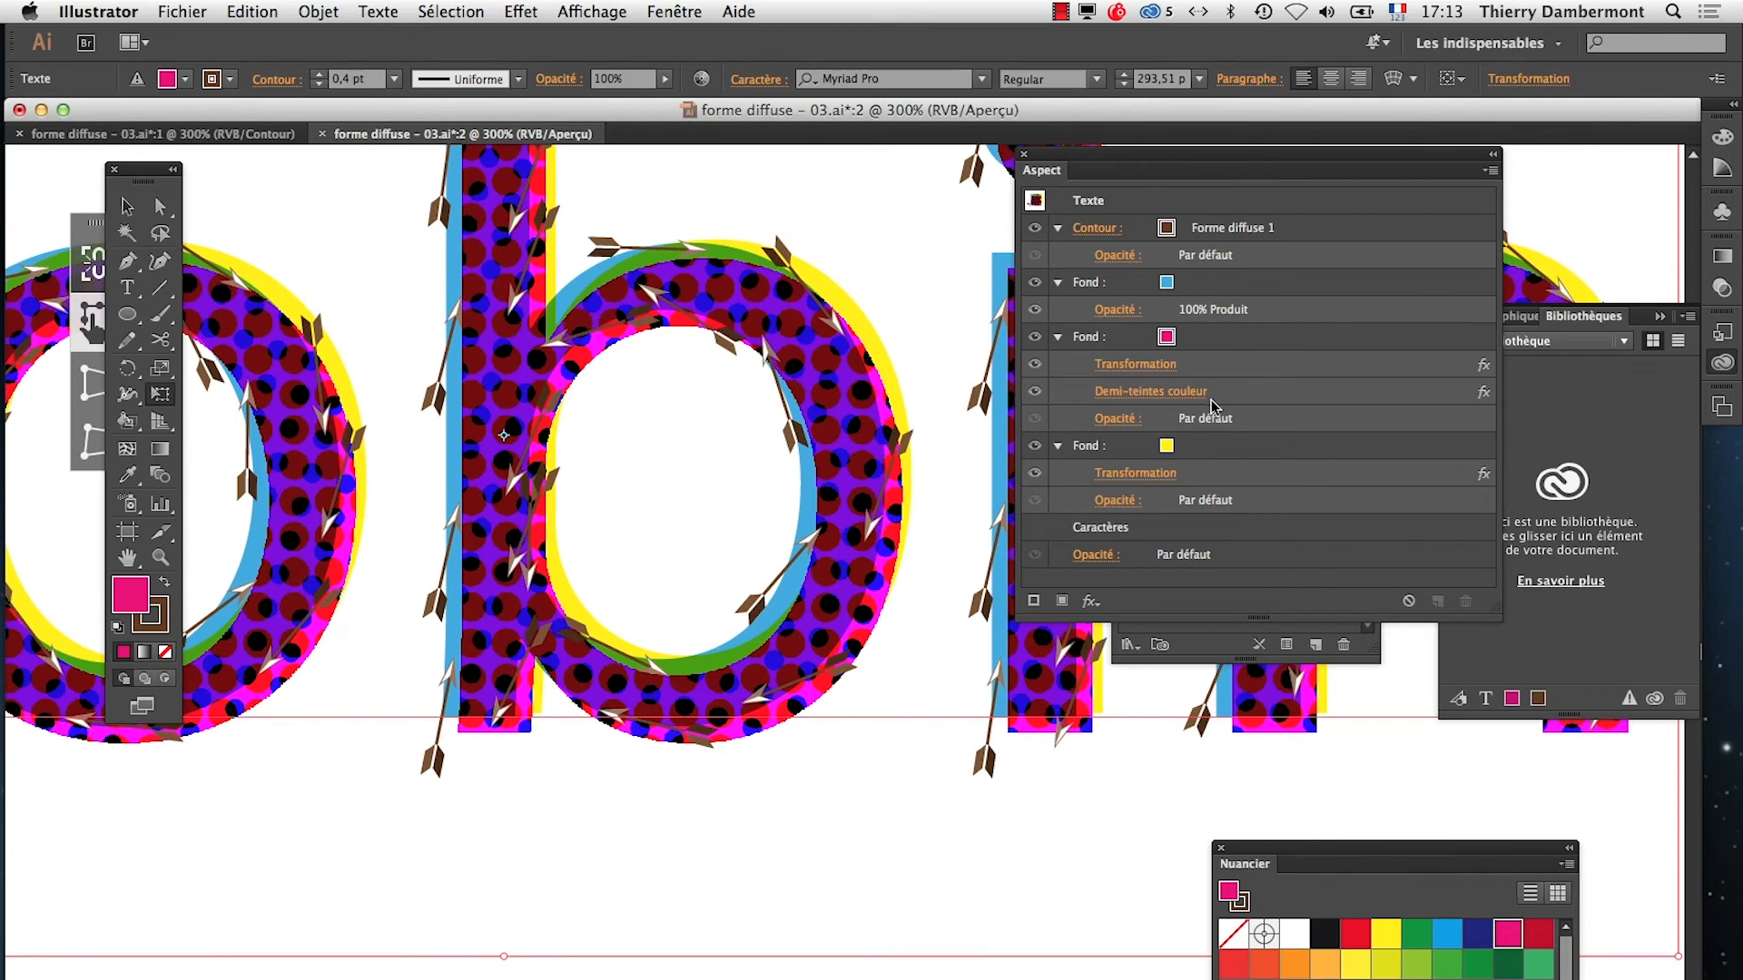
left_click(1116, 419)
left_click_drag(1120, 465, 1088, 485)
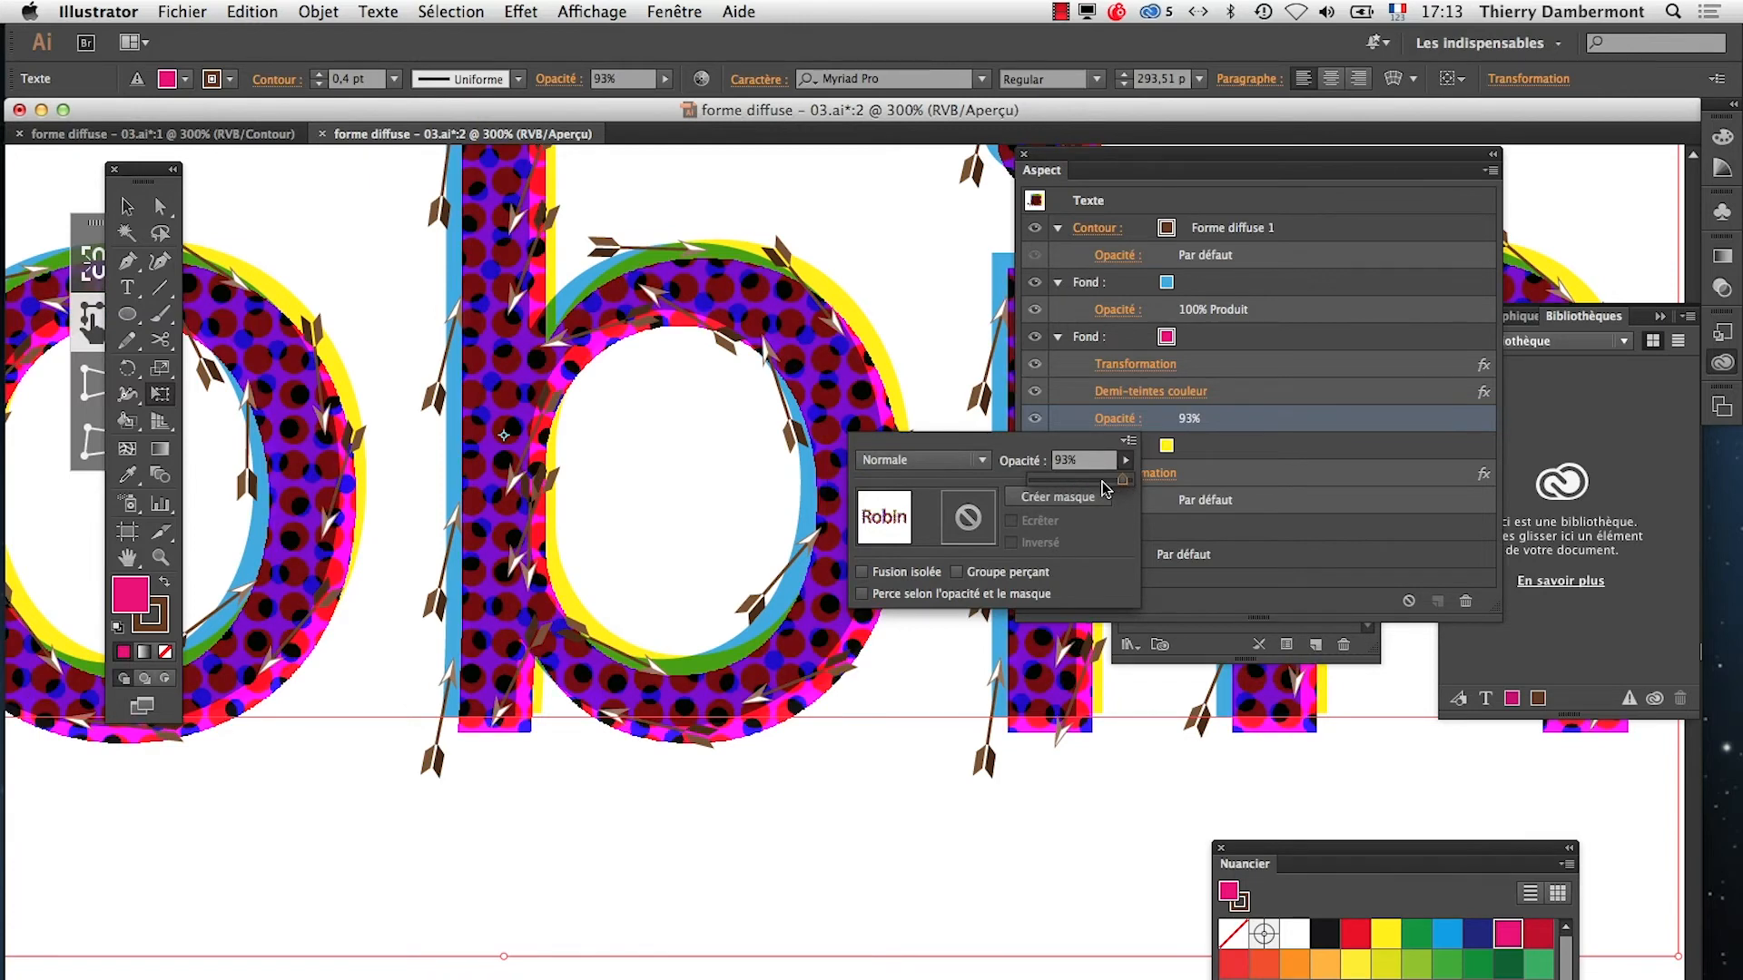
left_click(1254, 609)
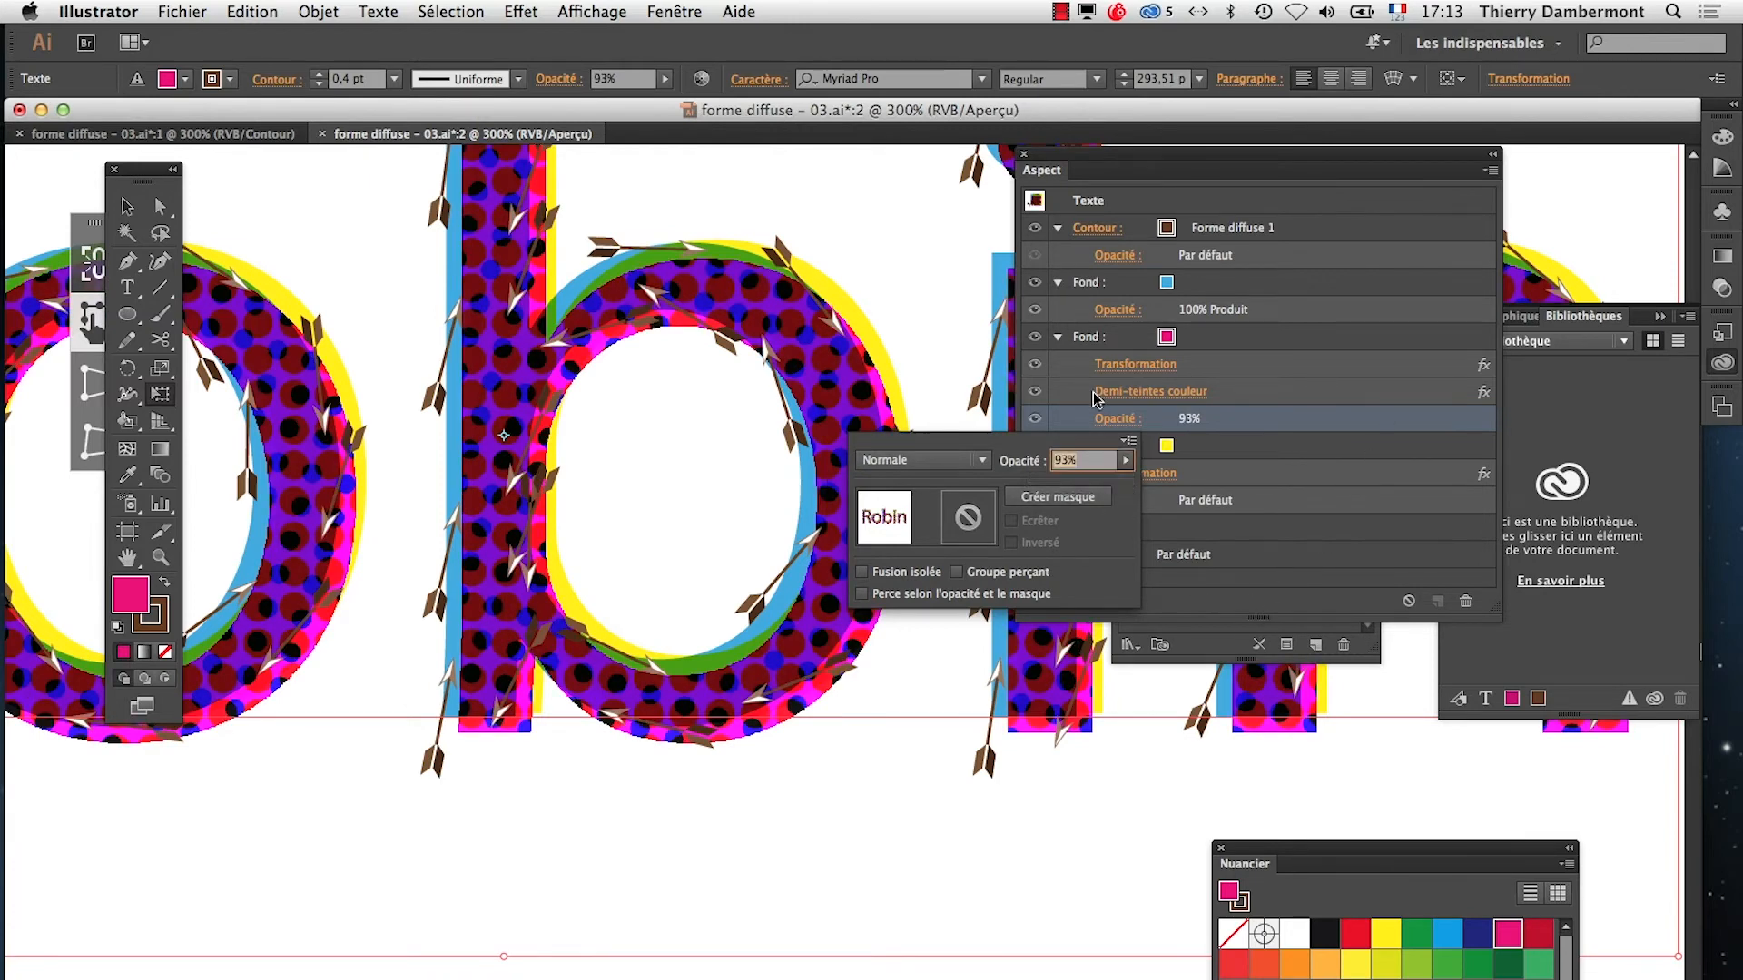
left_click(1130, 442)
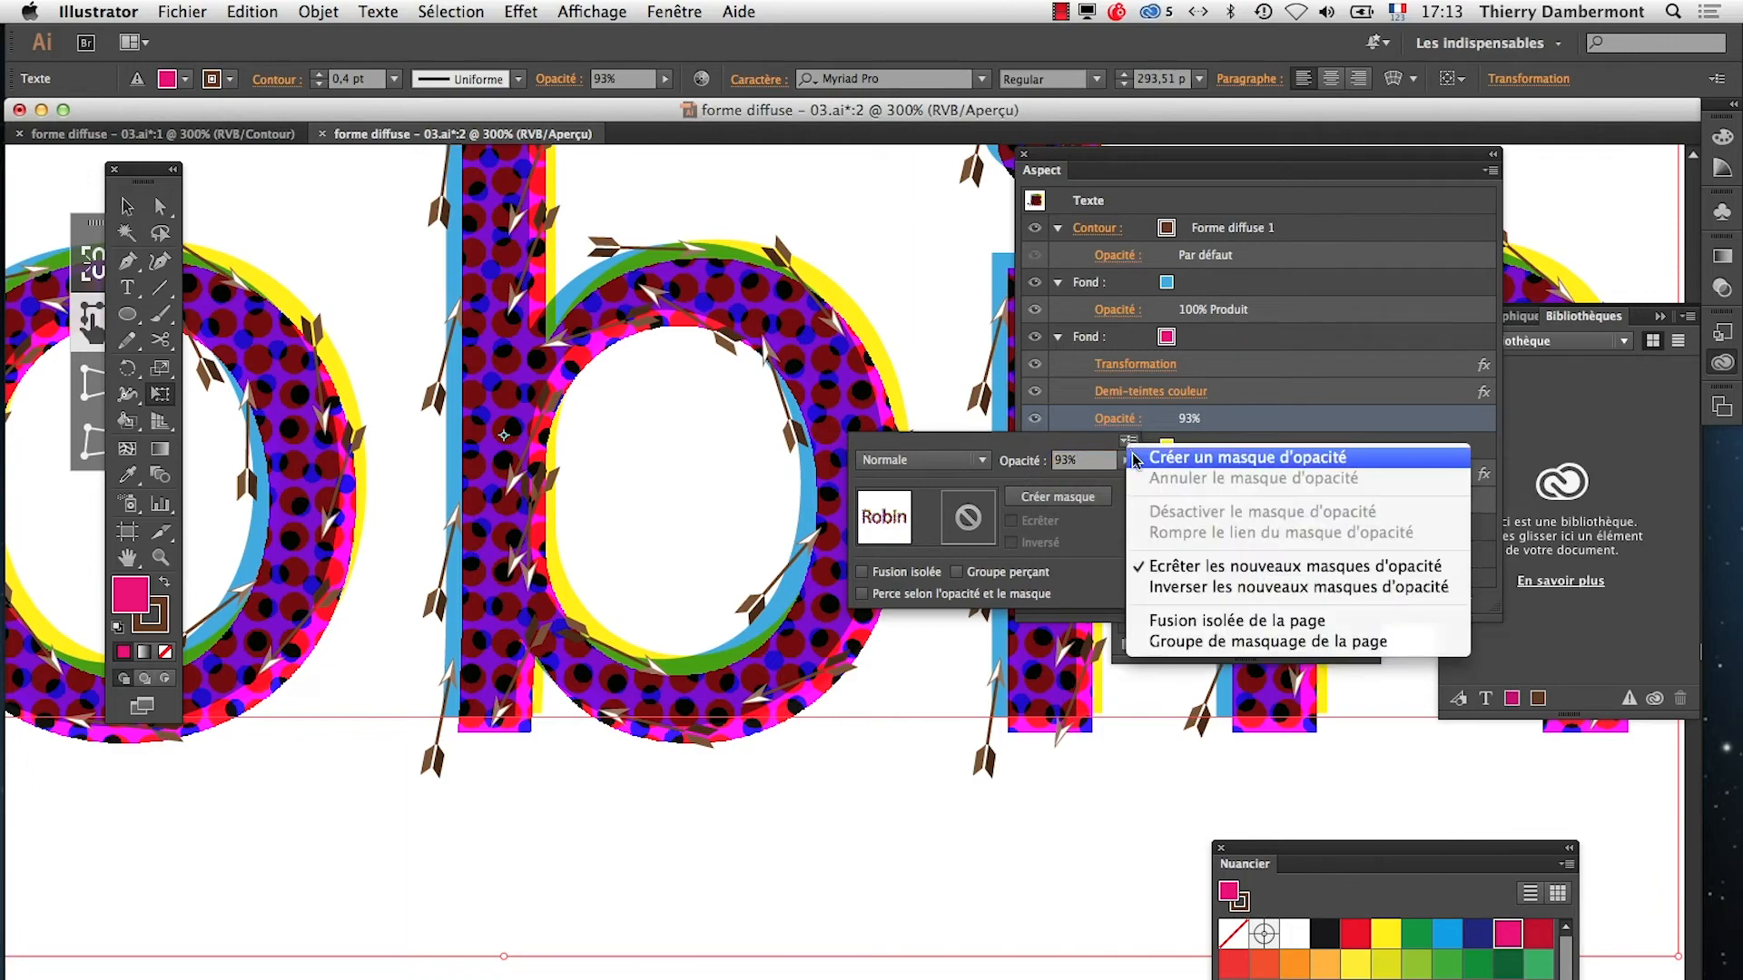
left_click(986, 809)
left_click(967, 822)
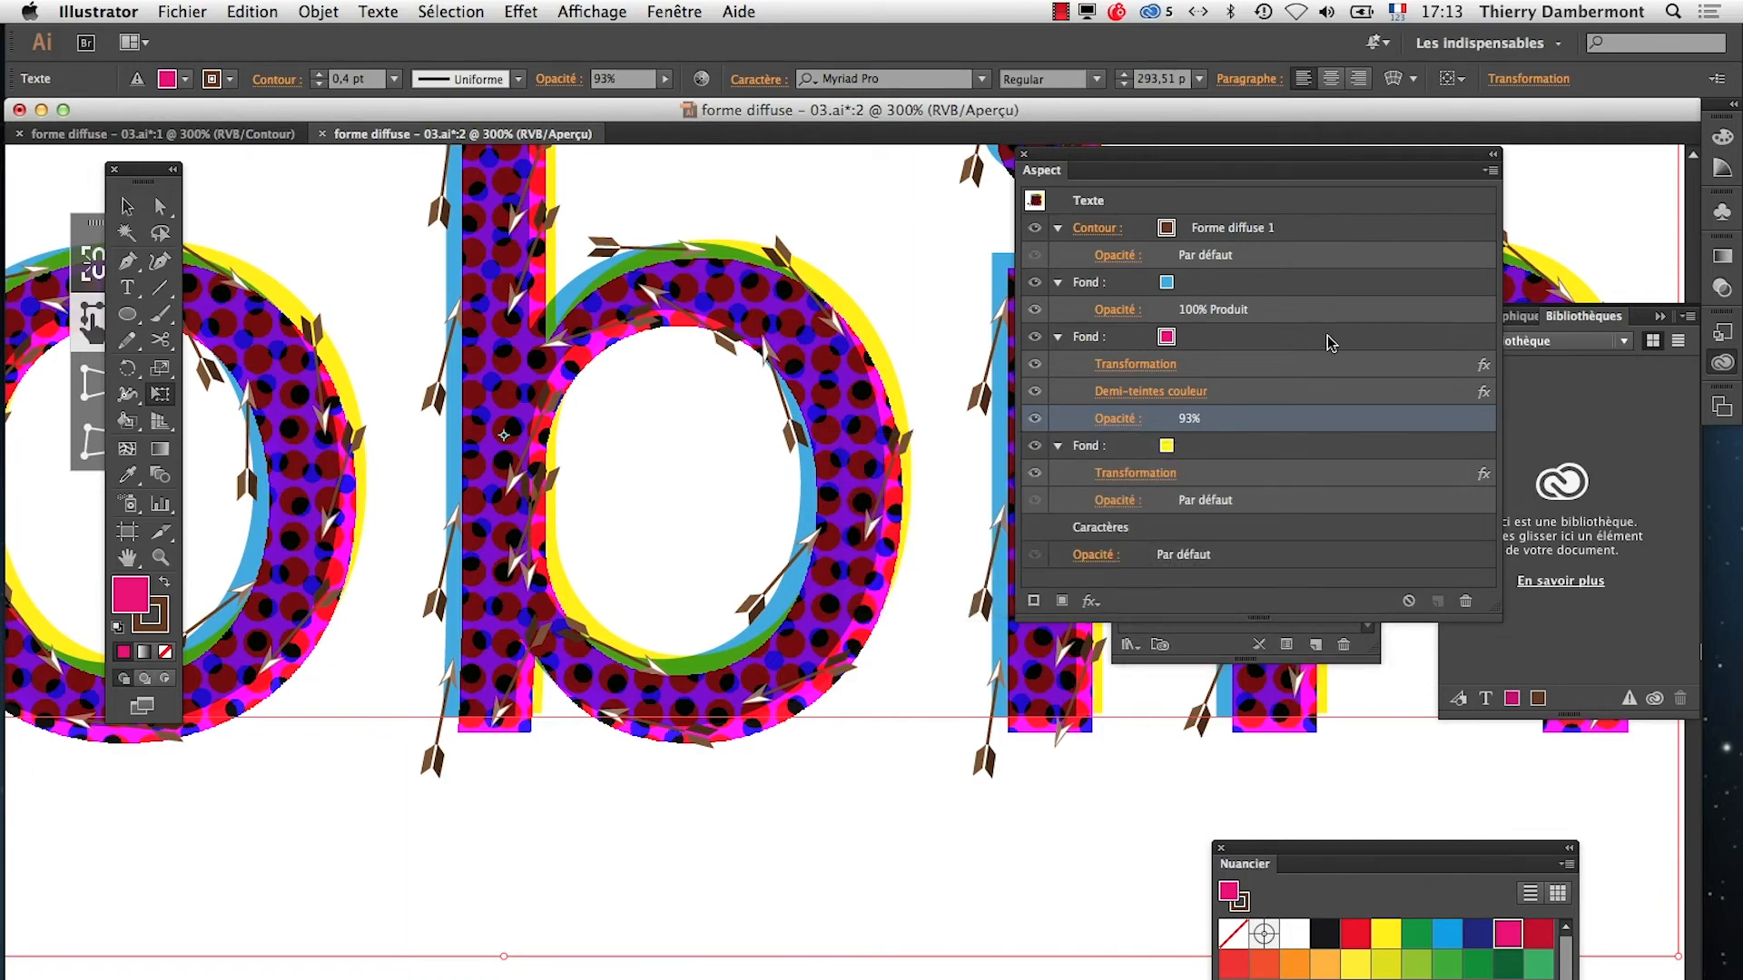
Apply an Offset Path (Décalage) effect of 3.5278 mm with a Pointe join and limit 4 to the arrow stroke, then deselect the text
left_click(620, 771, "alt+super")
left_click(620, 771, "alt+super")
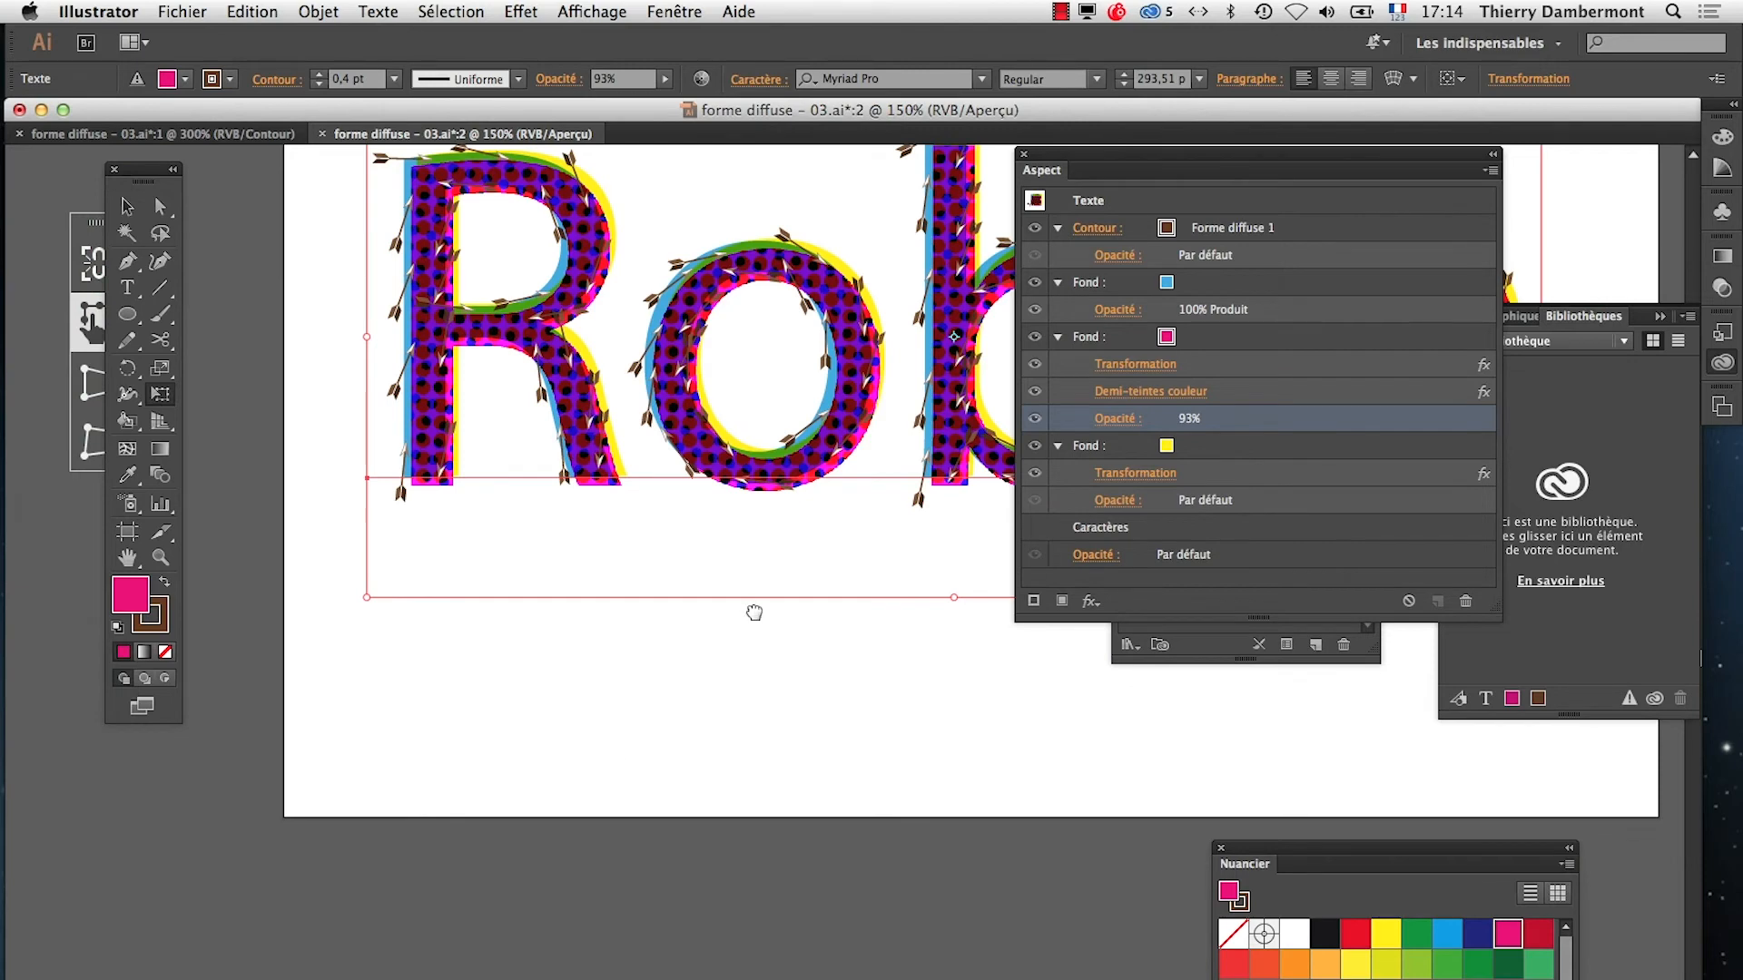
left_click_drag(753, 614, 588, 824)
left_click(1371, 229)
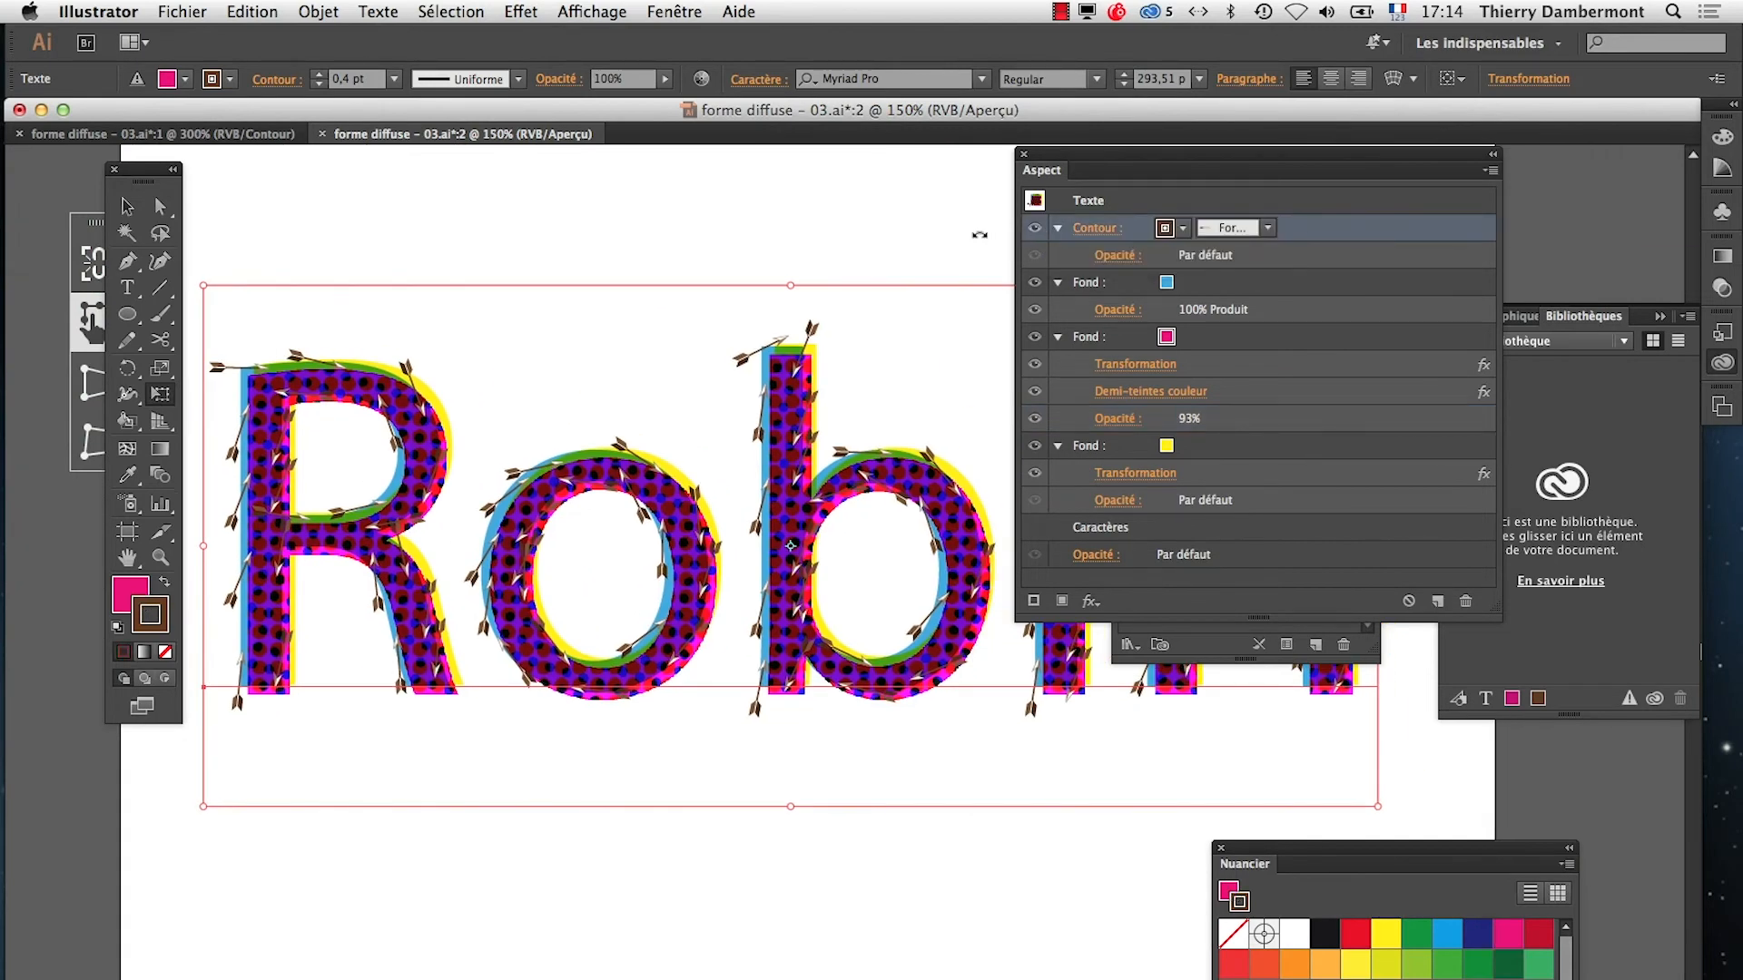
left_click(522, 12)
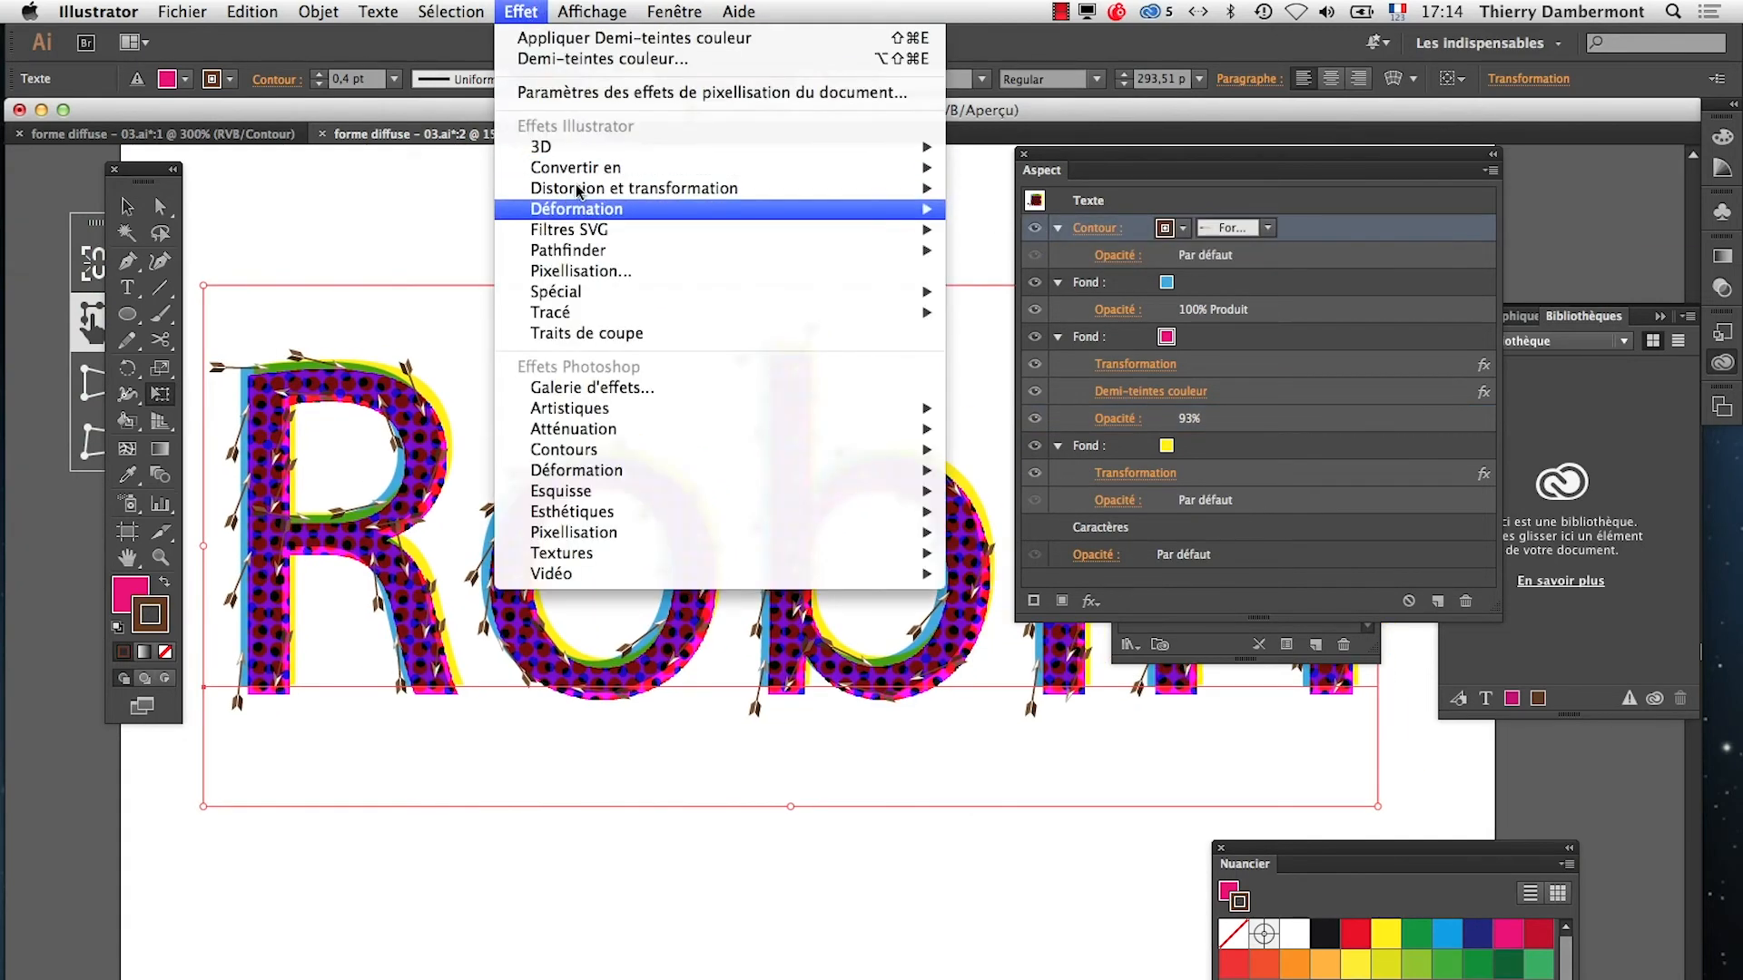
mouse_move(601, 317)
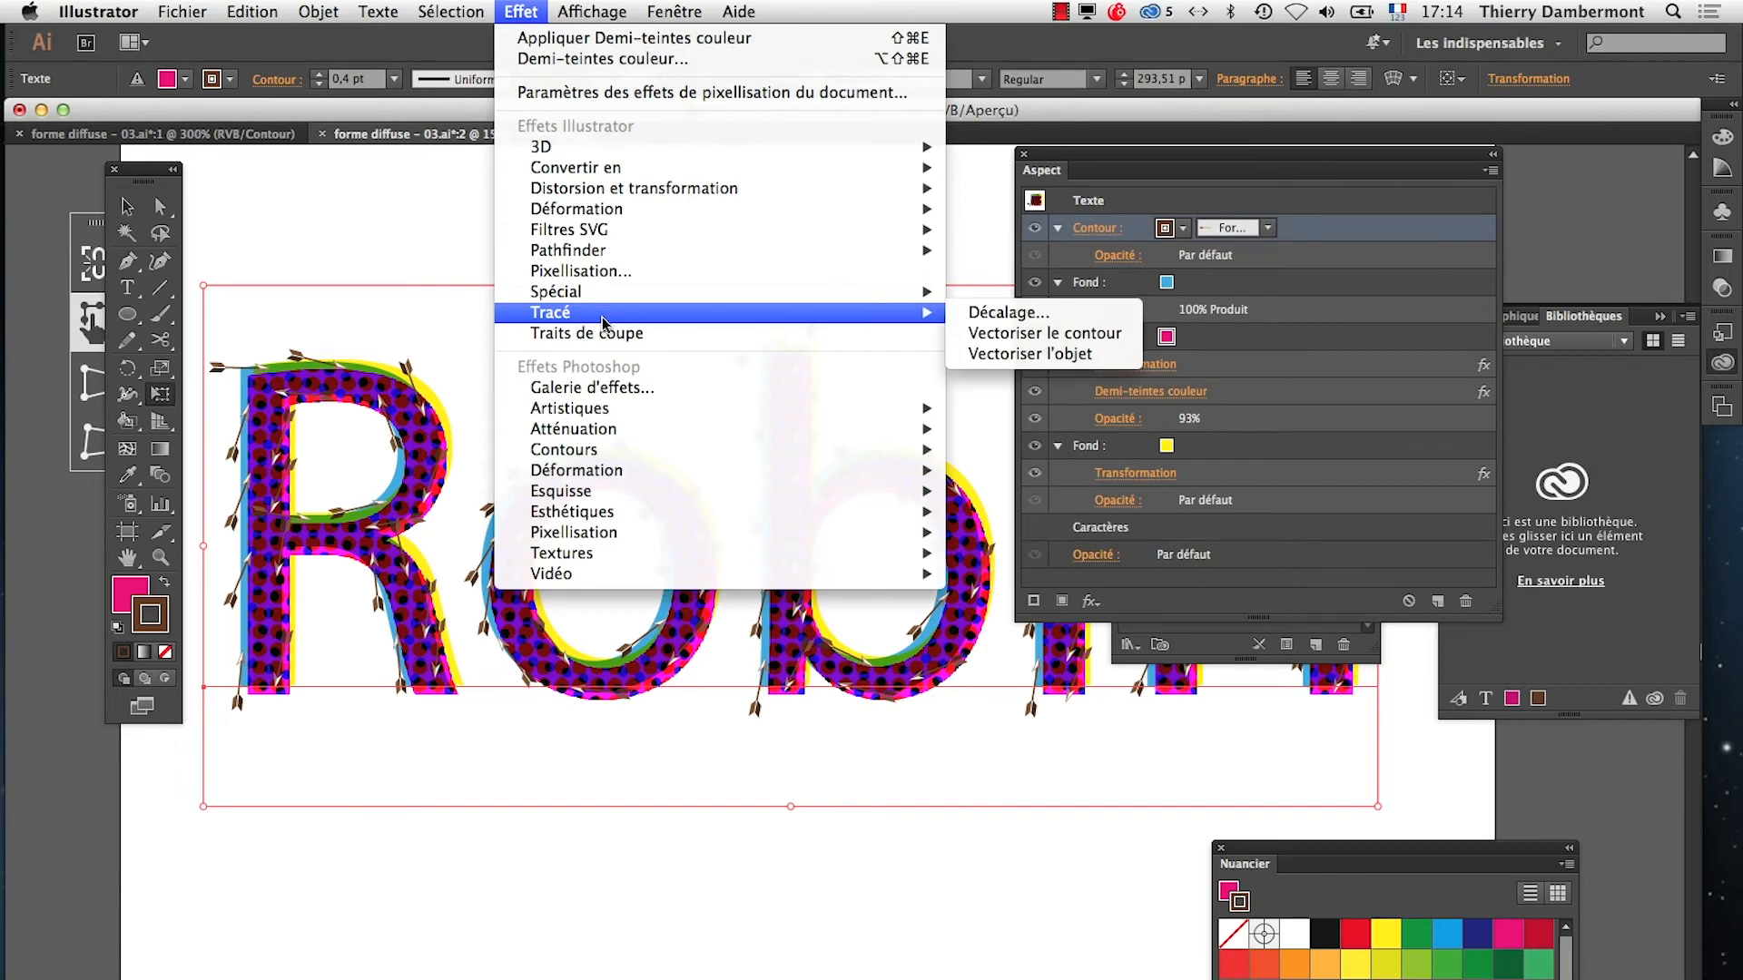
left_click(976, 312)
left_click(1034, 824)
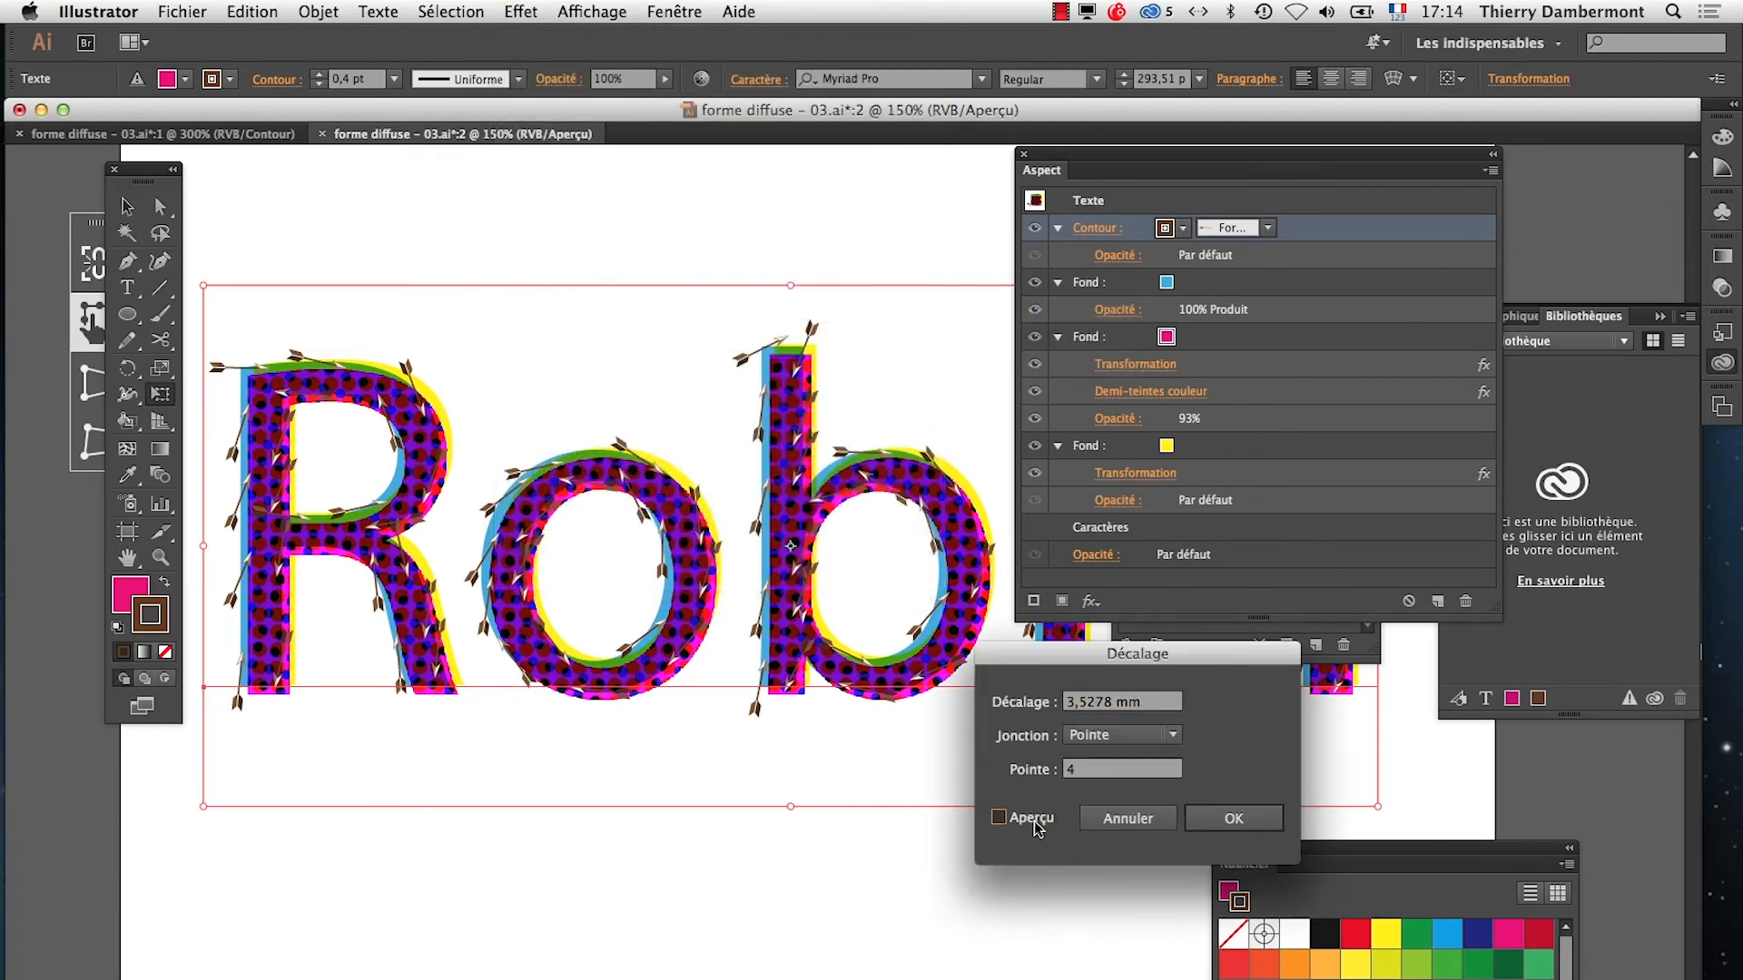
key("Return")
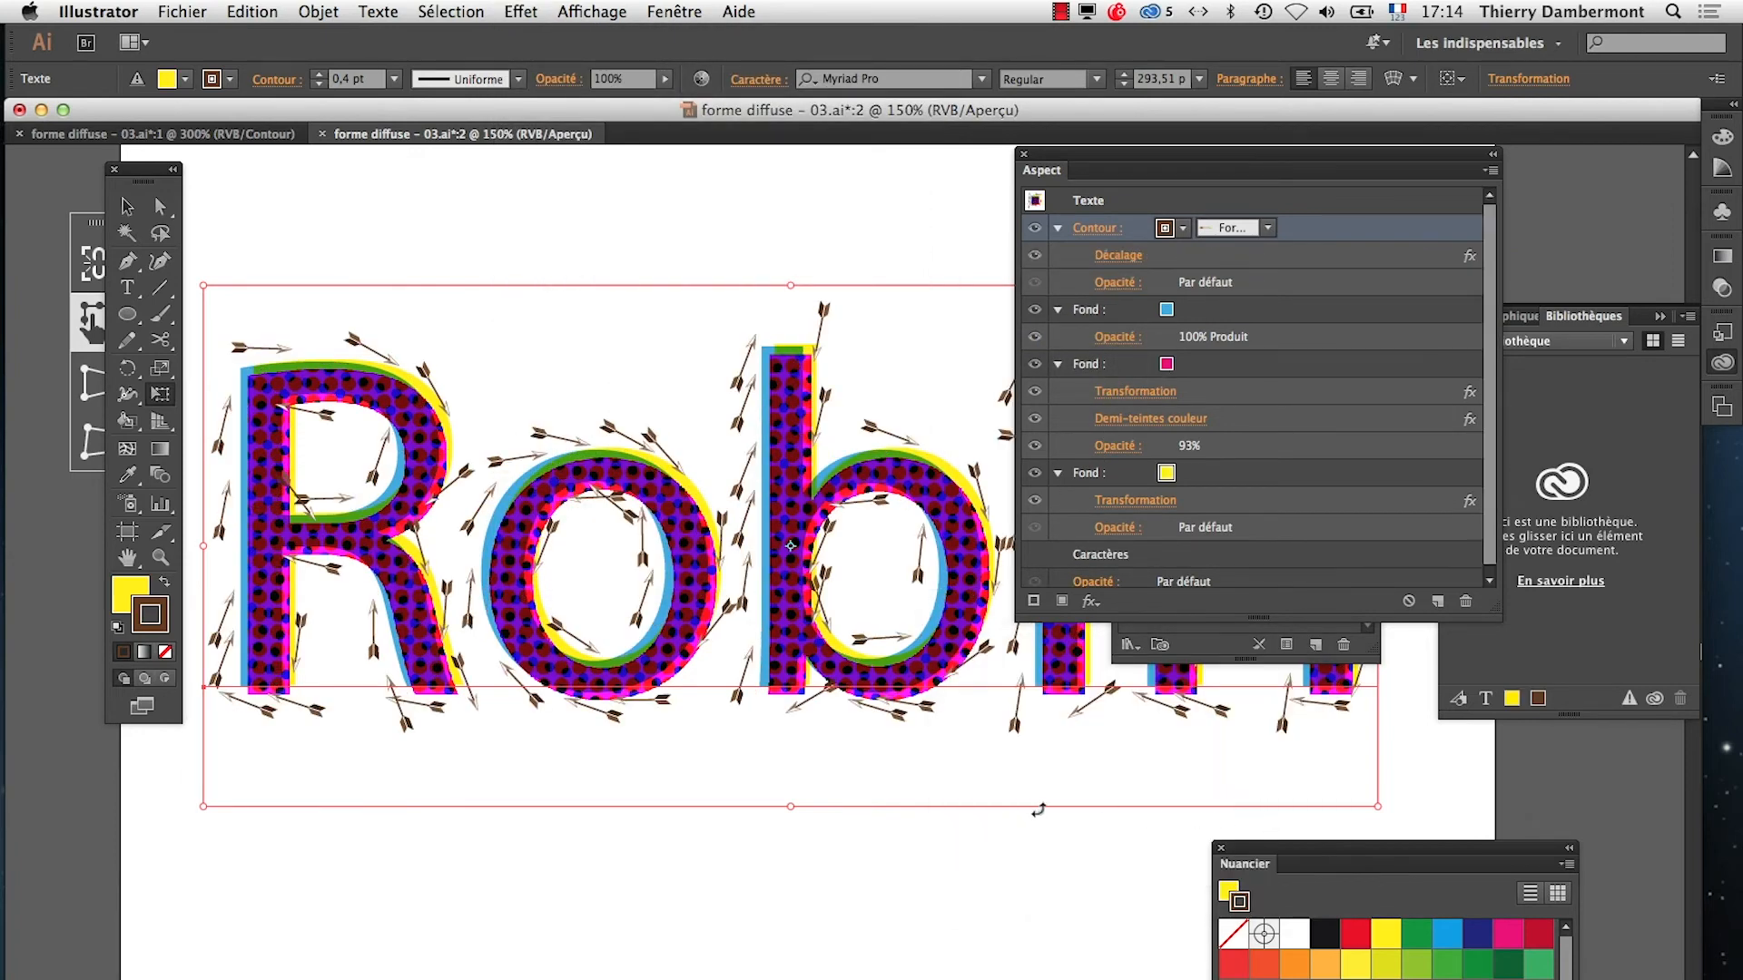
left_click(126, 206)
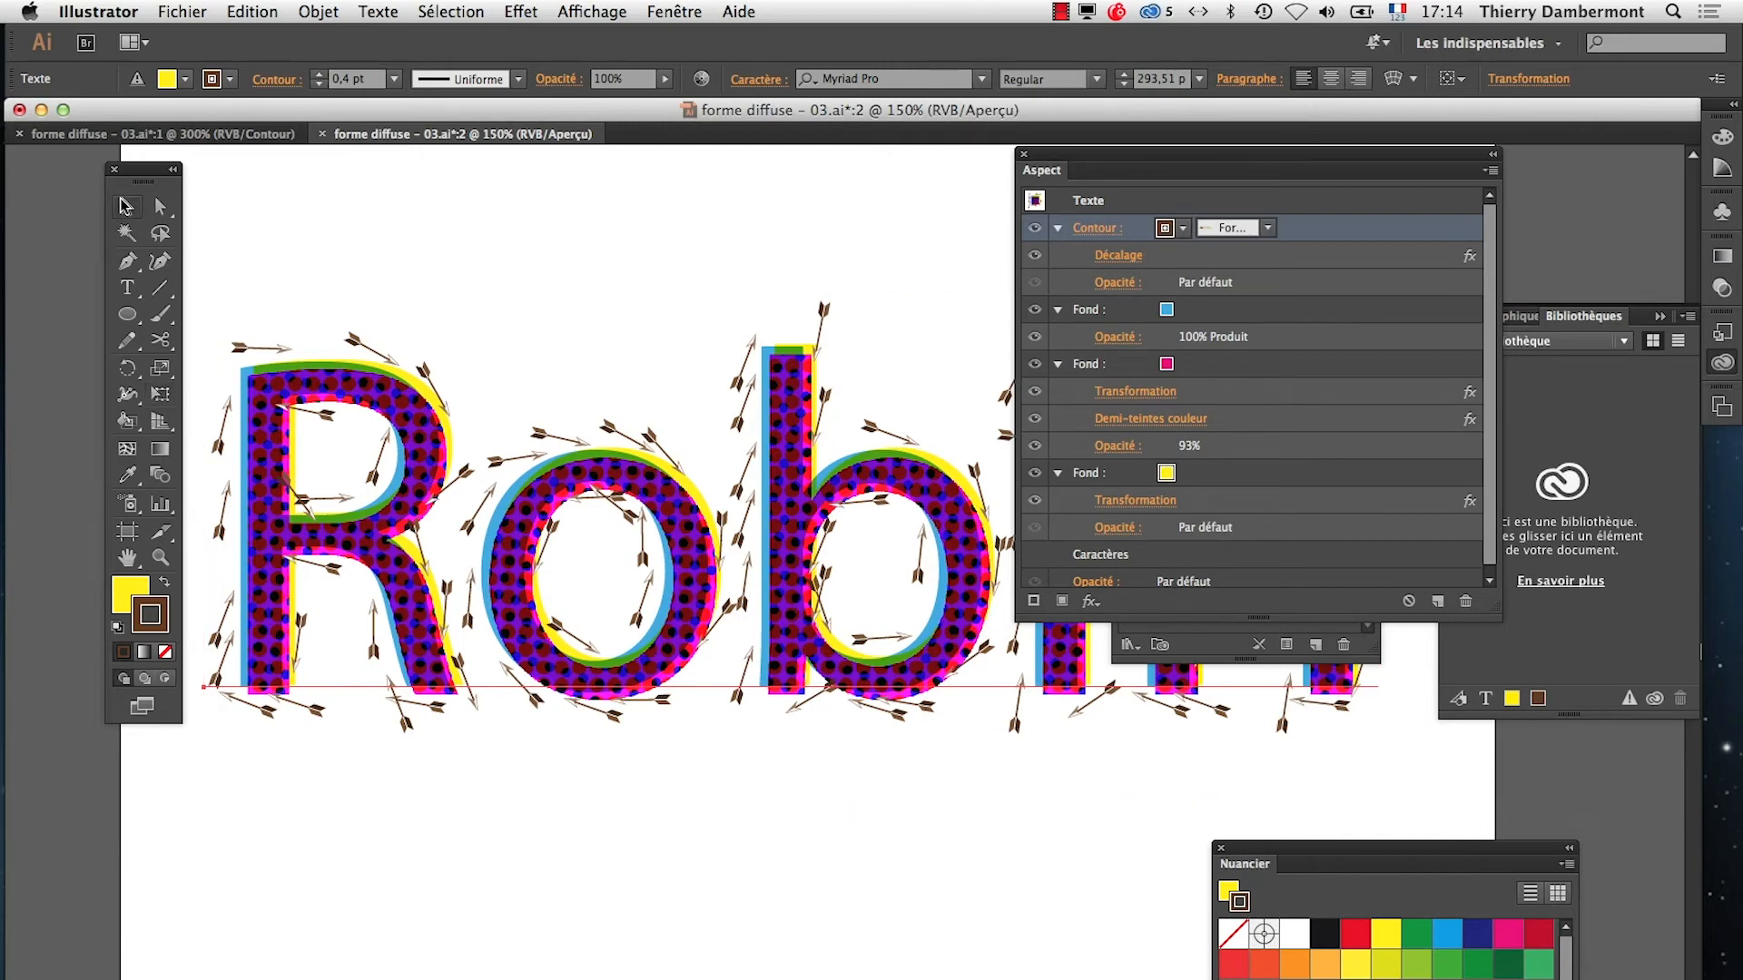
left_click(321, 238)
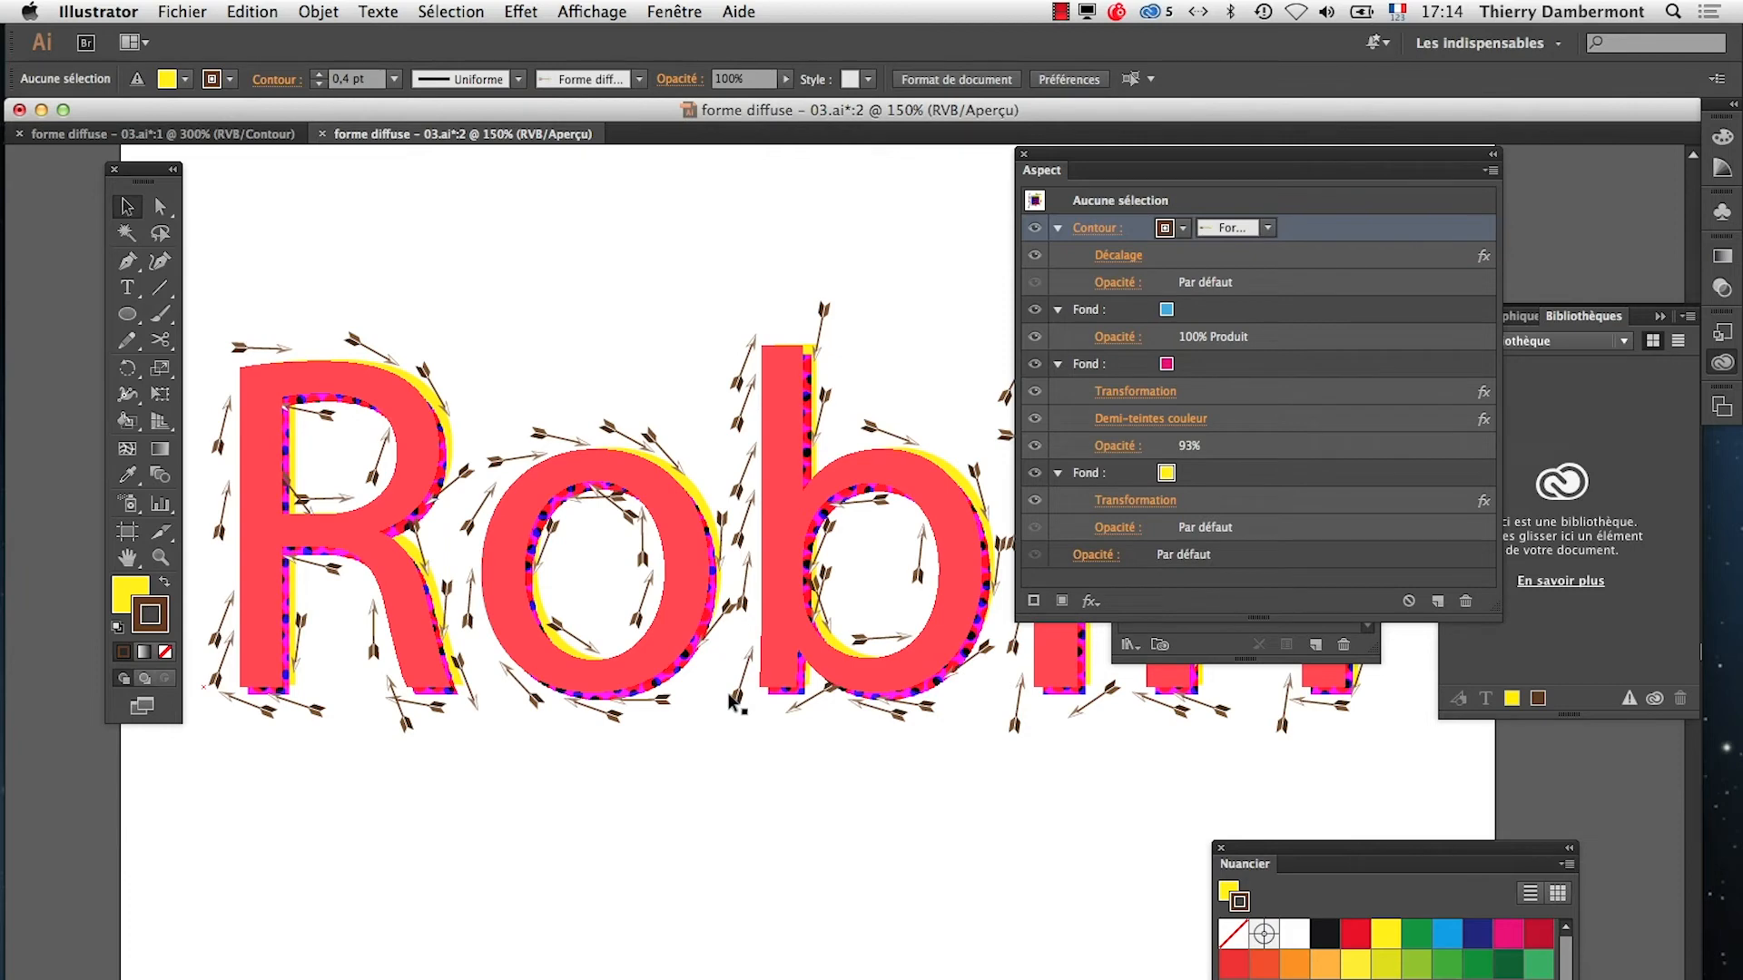
Add a new point text reading "Hood" below the word Robin
left_click(680, 712, "alt+super")
left_click_drag(713, 753, 501, 714)
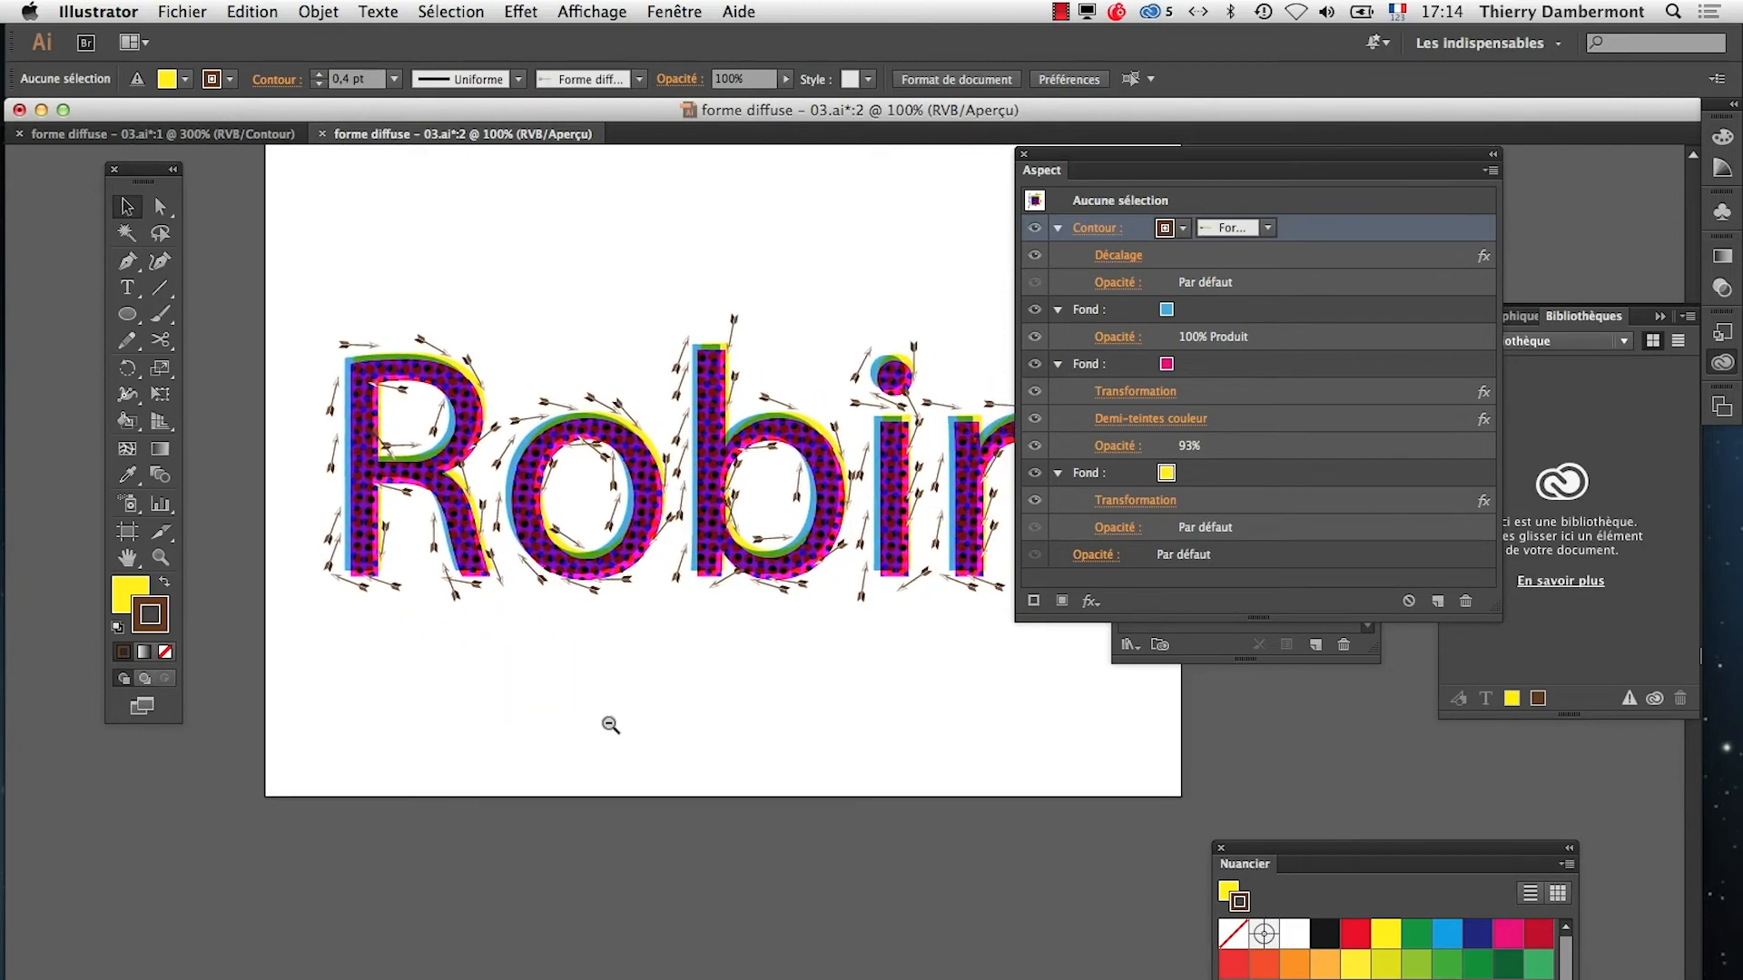
left_click(717, 712, "alt+super")
left_click_drag(754, 708, 540, 876)
key("t")
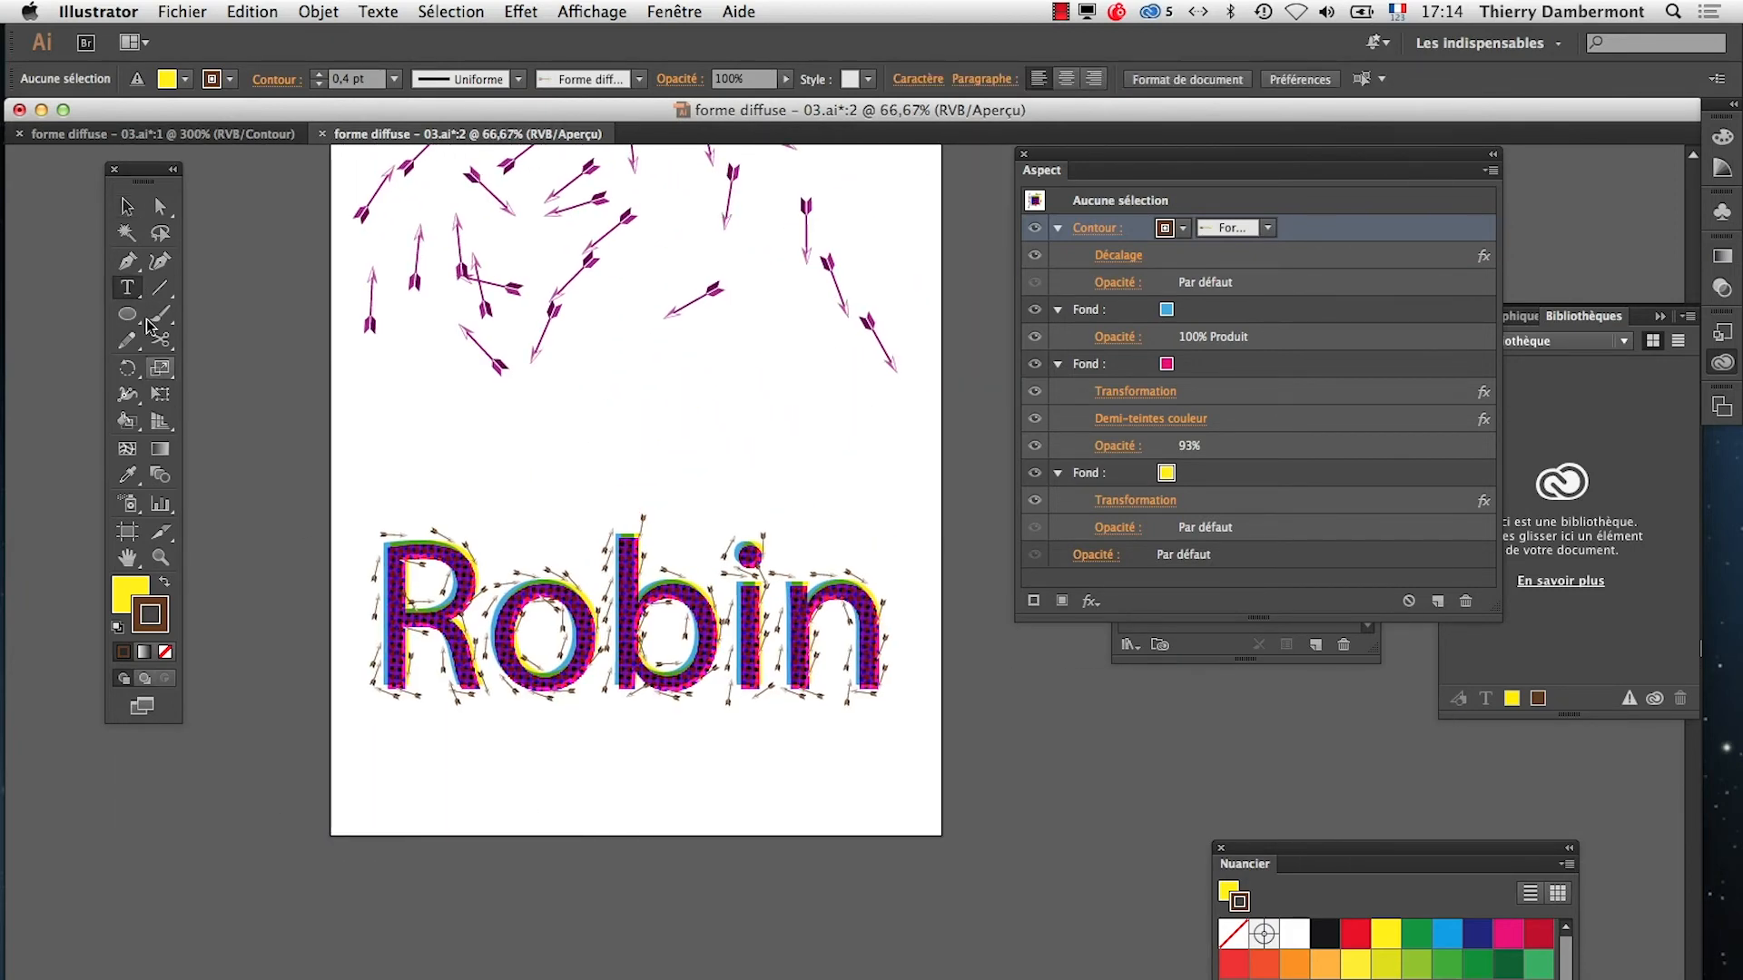
left_click(450, 776)
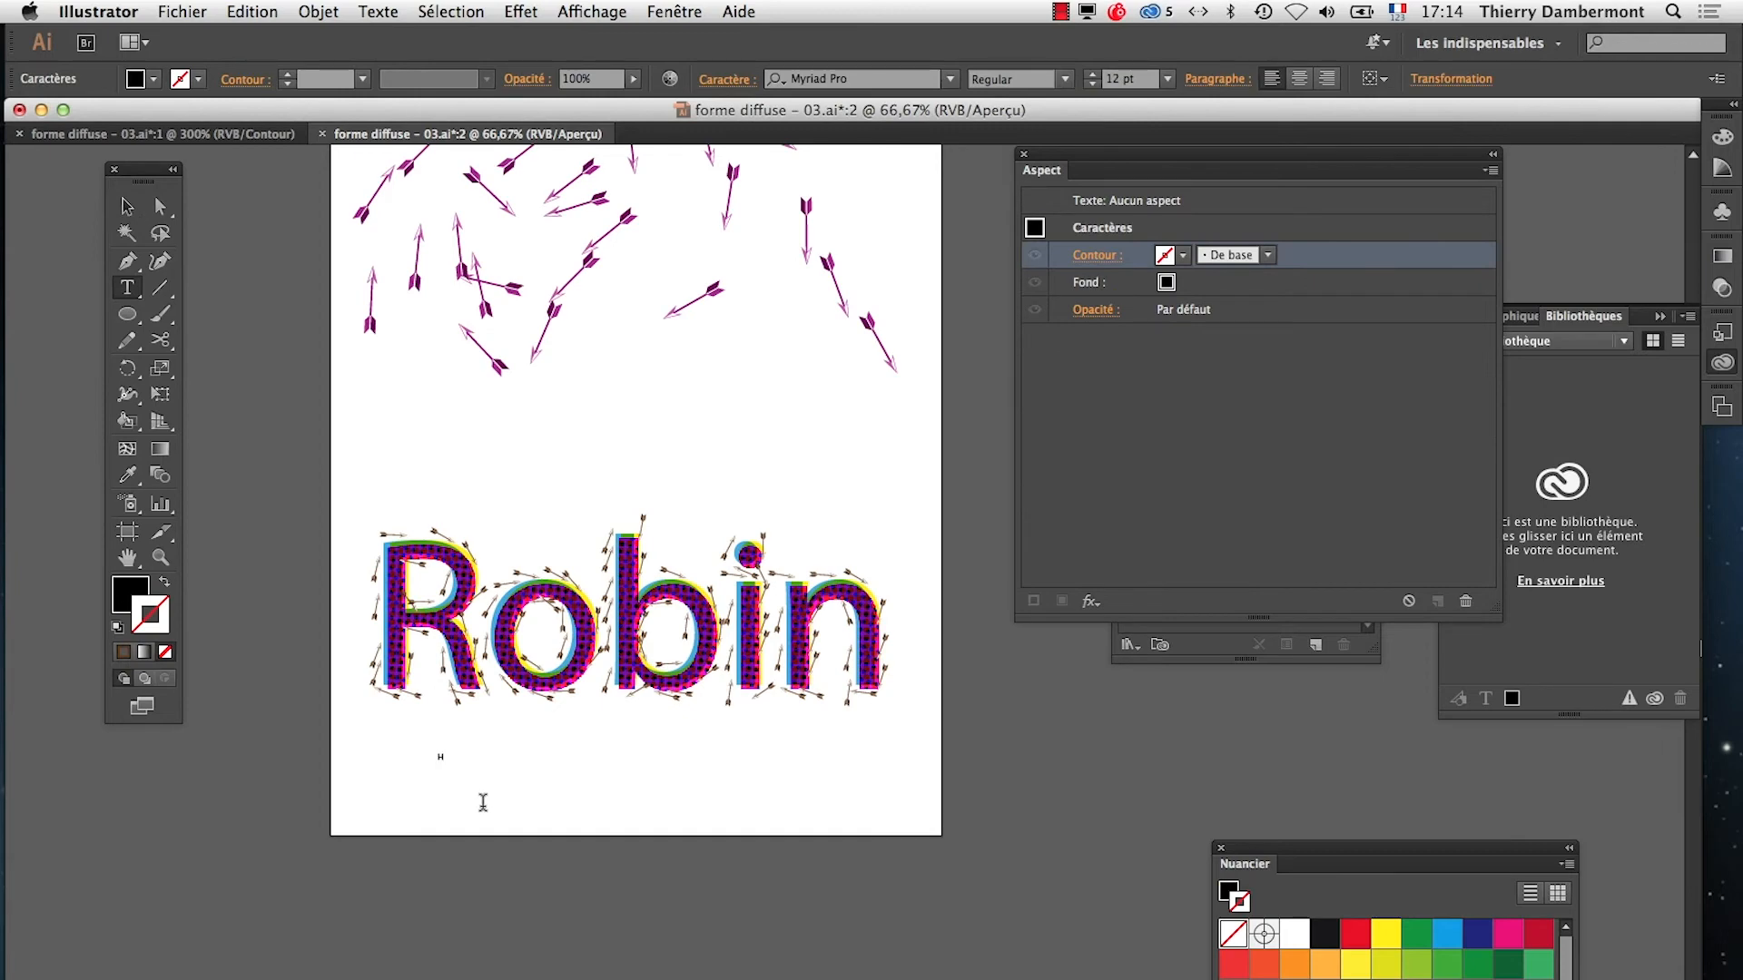
key("Escape")
Enlarge the Hood text proportionally to about 380.27 pt with Free Transform and place it directly beneath Robin
left_click(160, 394)
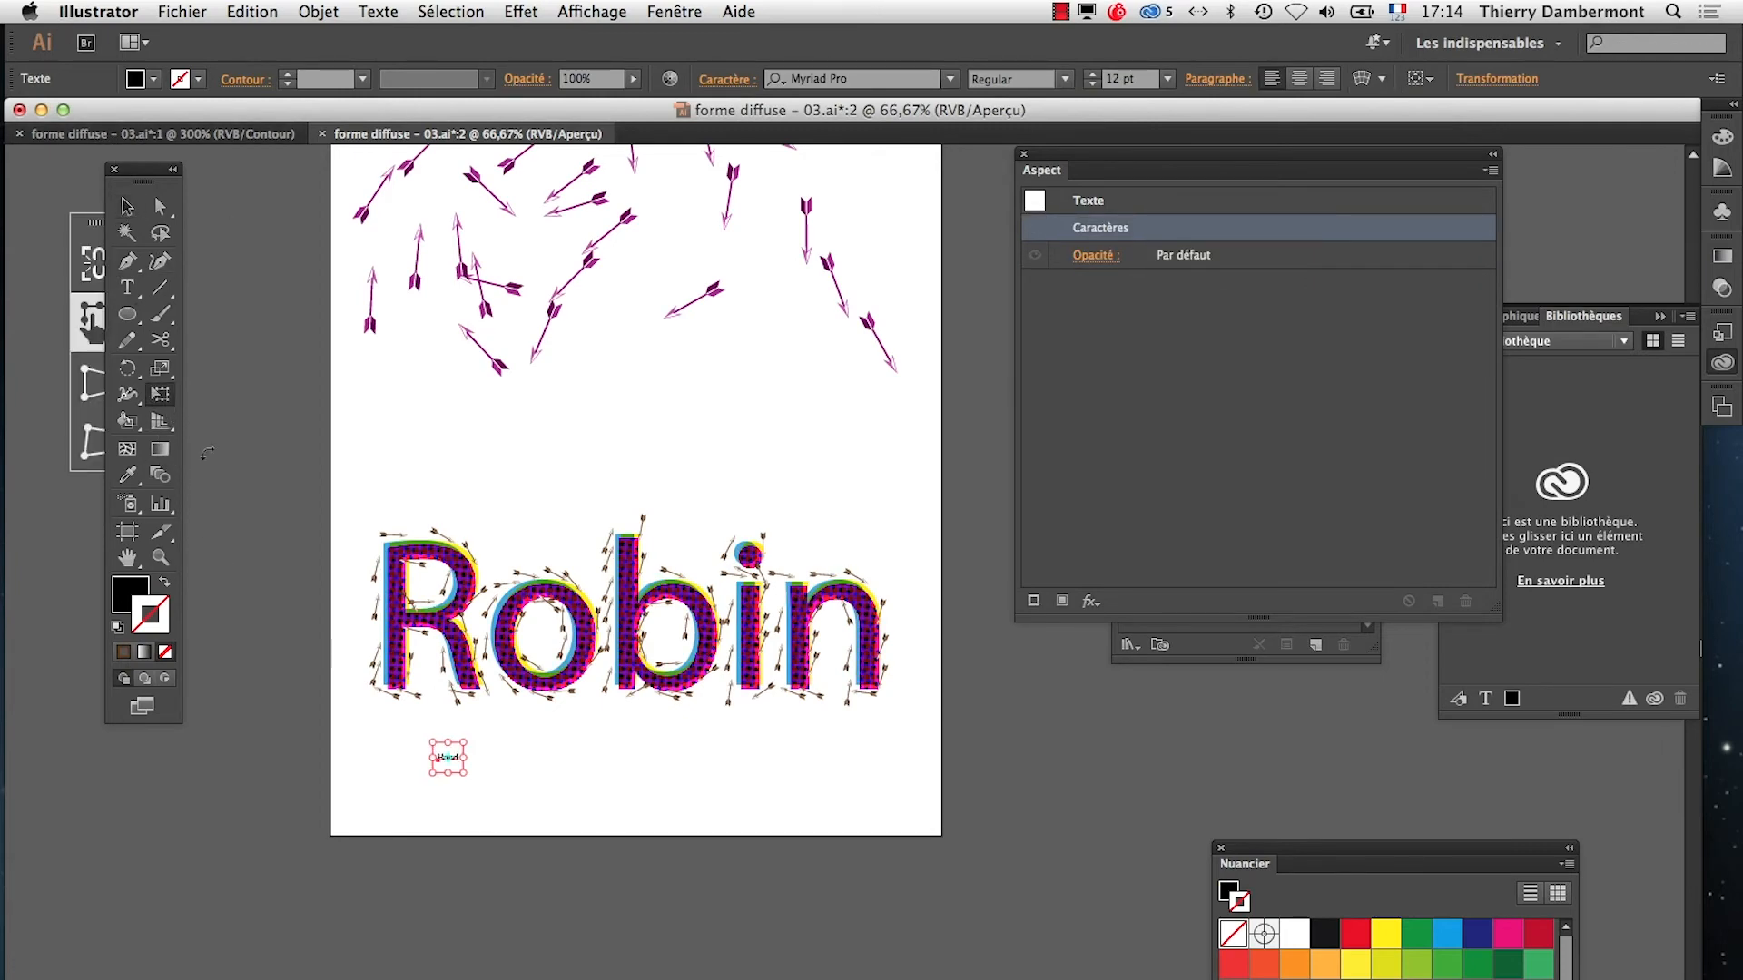
left_click_drag(464, 772, 875, 956)
left_click_drag(731, 867, 1126, 681)
left_click_drag(757, 840, 637, 960)
Widen the artboard on both sides to about 346.59 mm so it surrounds the two words with margins
left_click(127, 531)
left_click_drag(331, 475, 277, 475)
left_click_drag(940, 475, 988, 475)
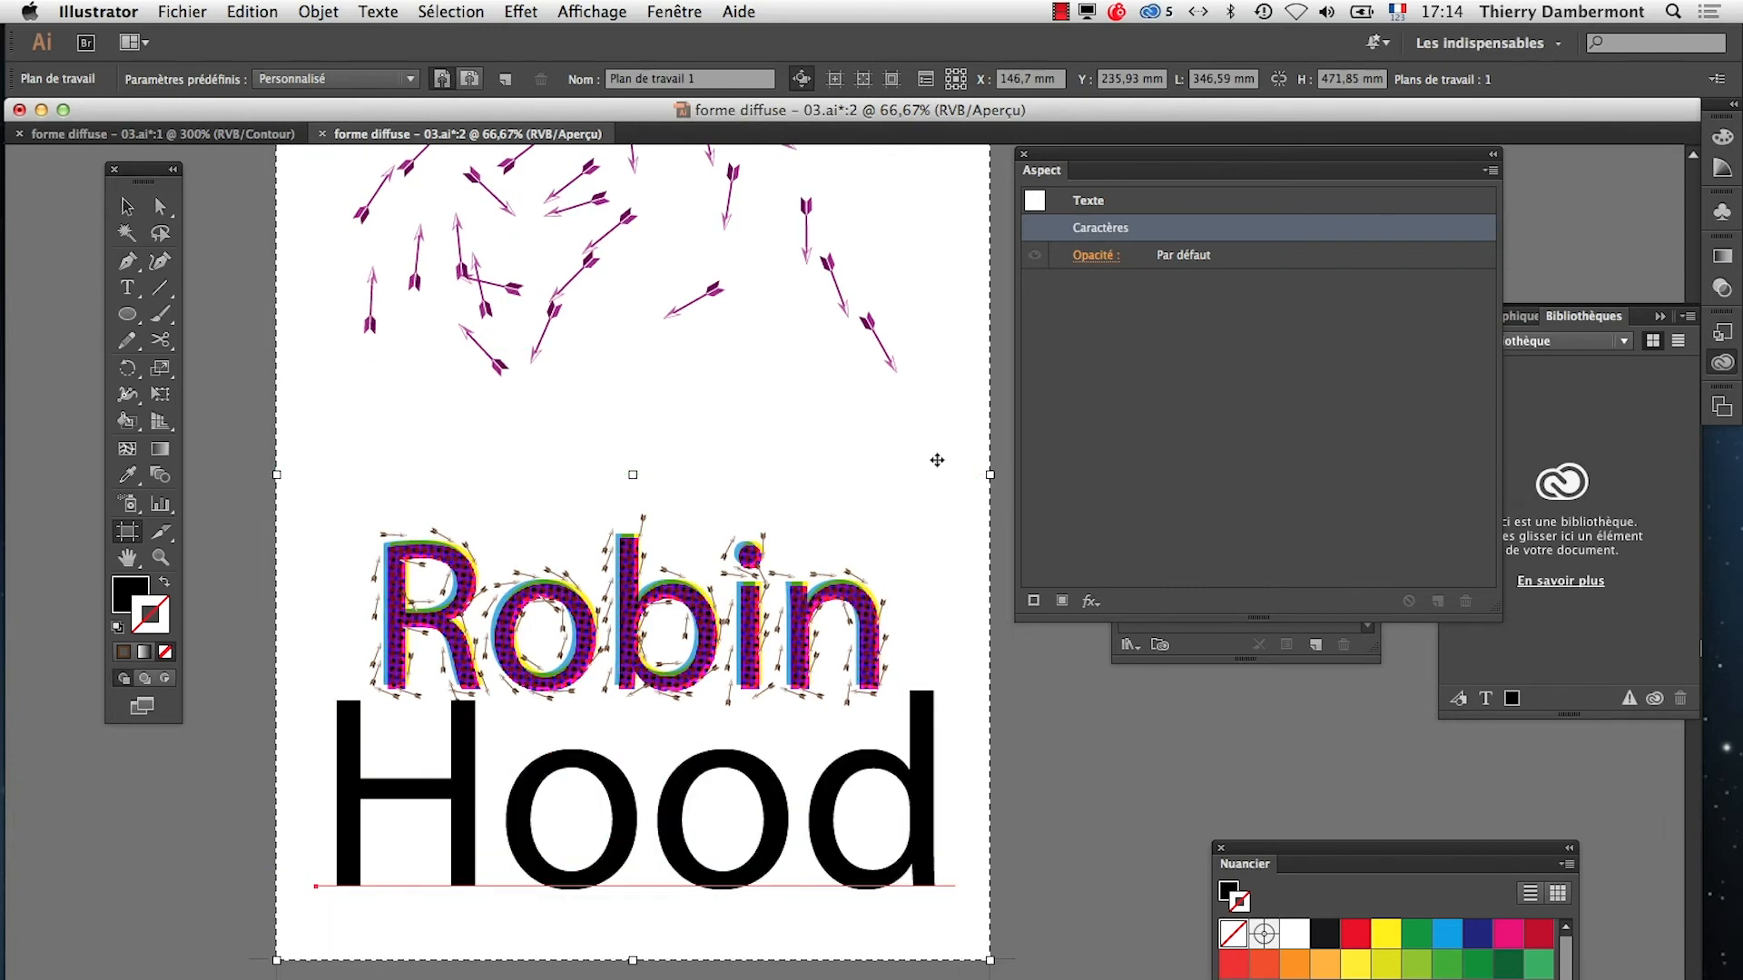
key("Escape")
Remove the fill from Hood's characters and add a new near-black fill to the text object in its appearance
left_click(165, 652)
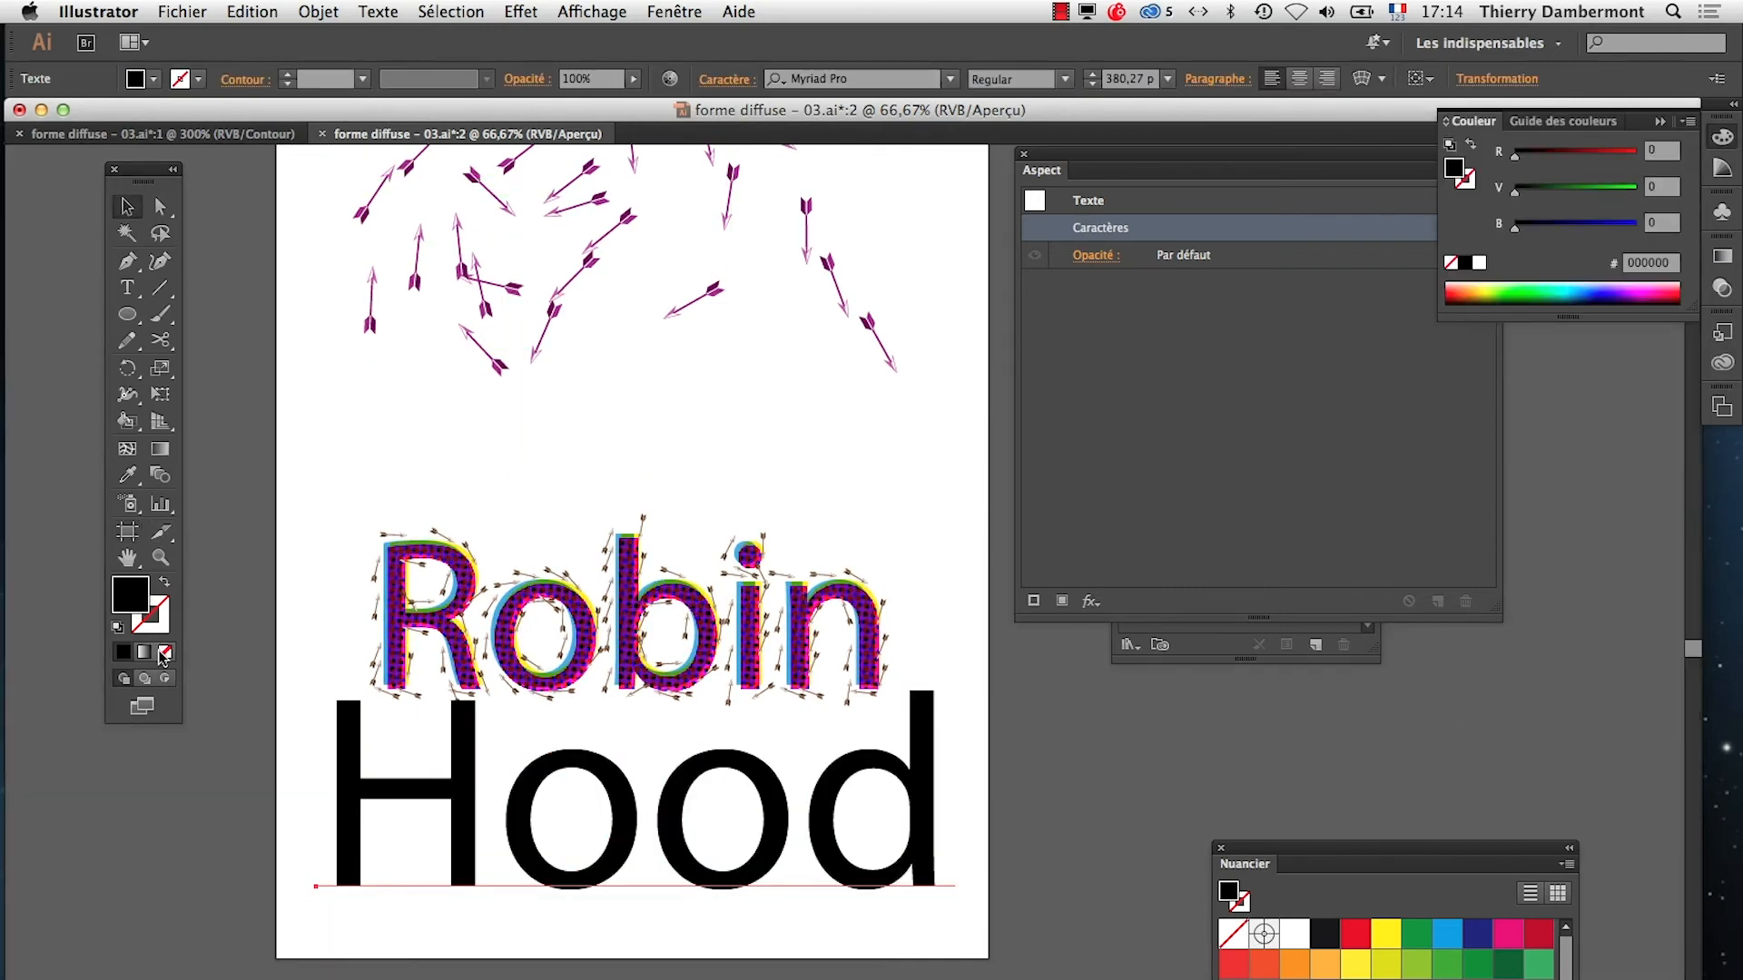
left_click(1224, 427)
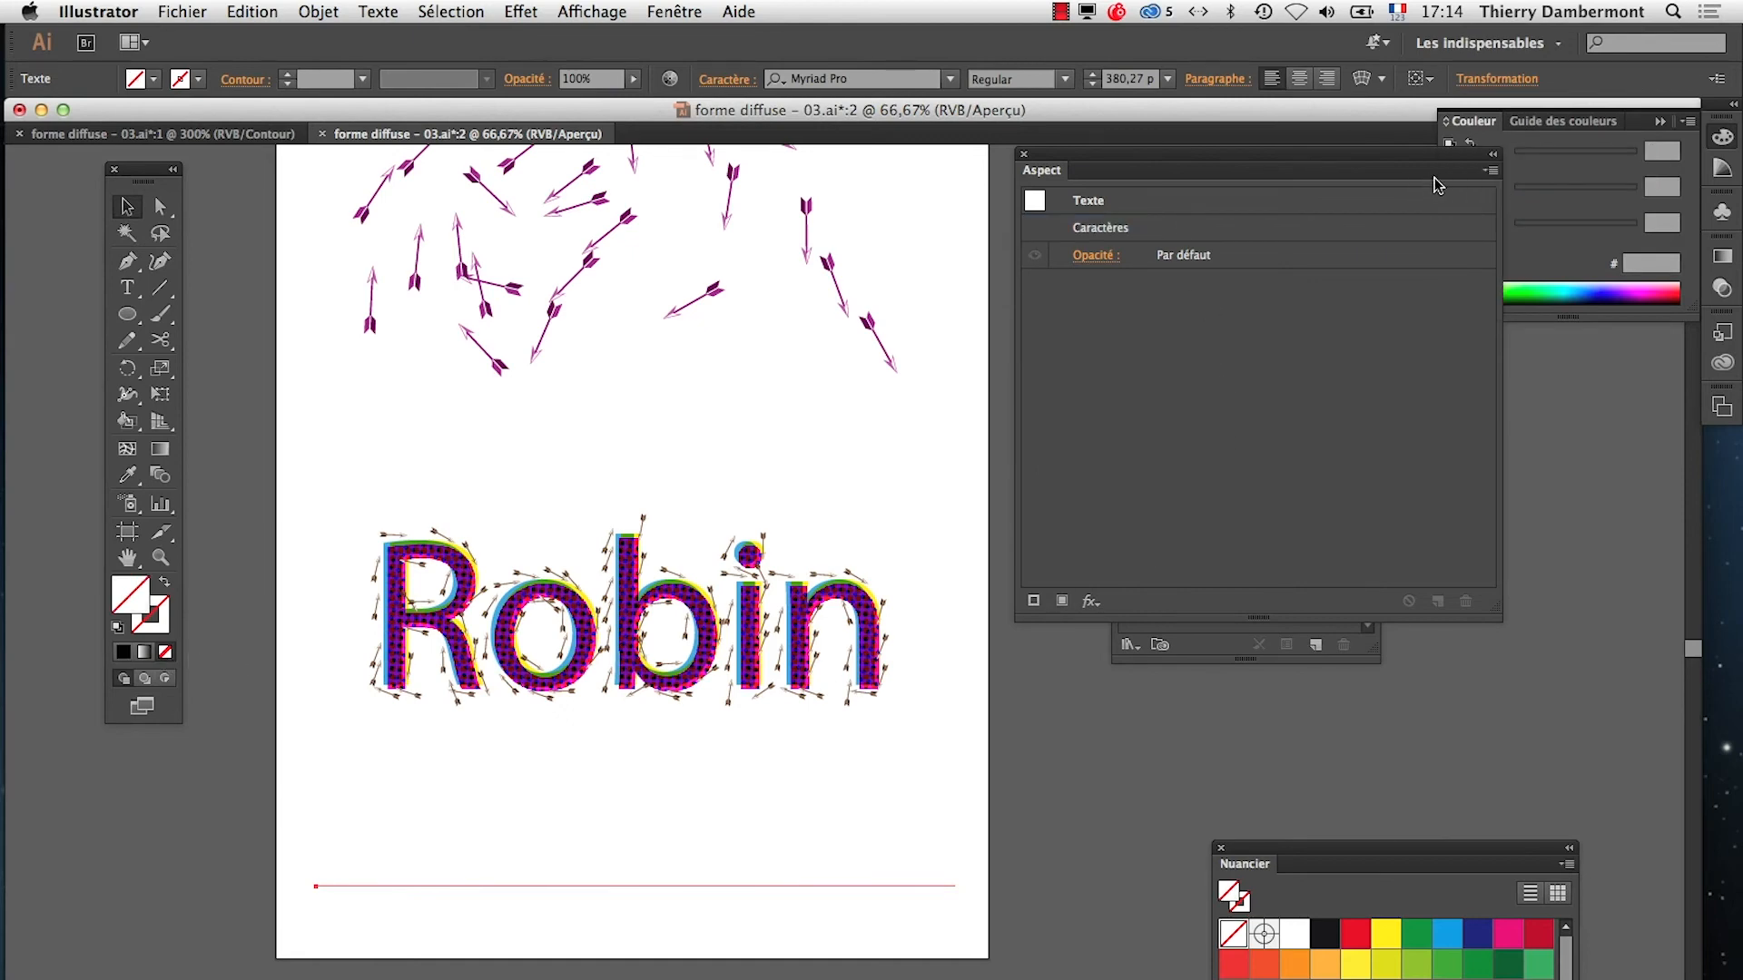
left_click(1489, 169)
left_click(1420, 172)
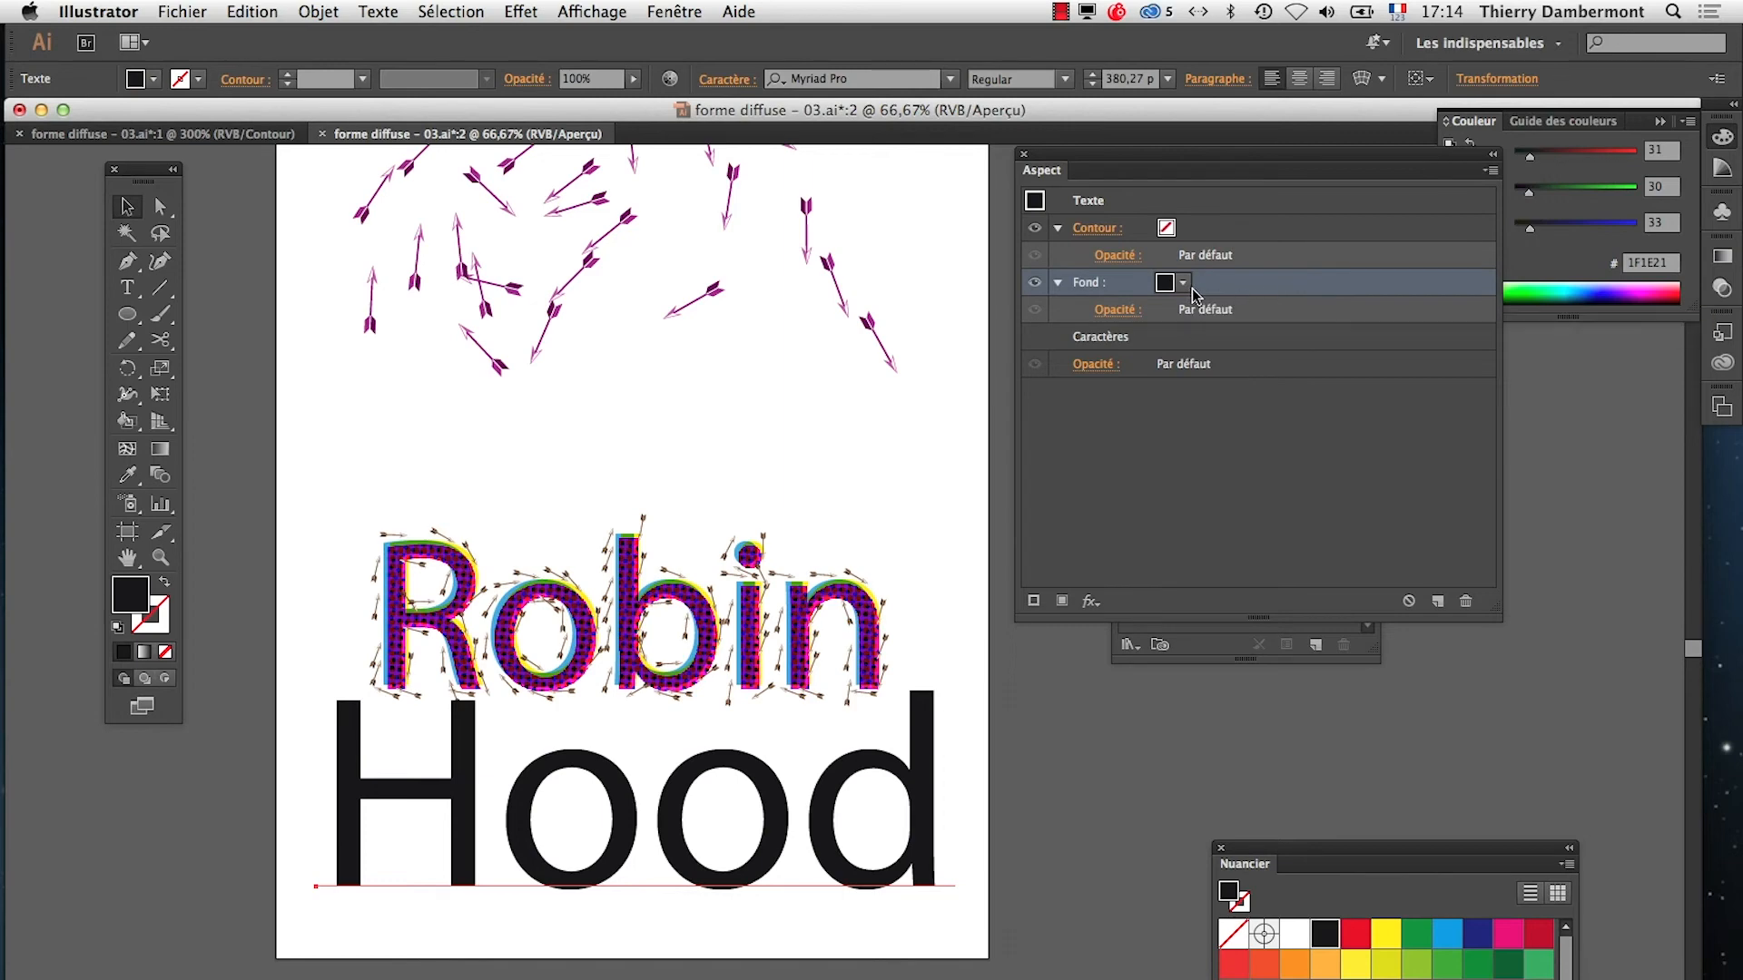
Apply a Scribble (Griffonnage) effect to Hood's new fill and turn on its preview
left_click(522, 10)
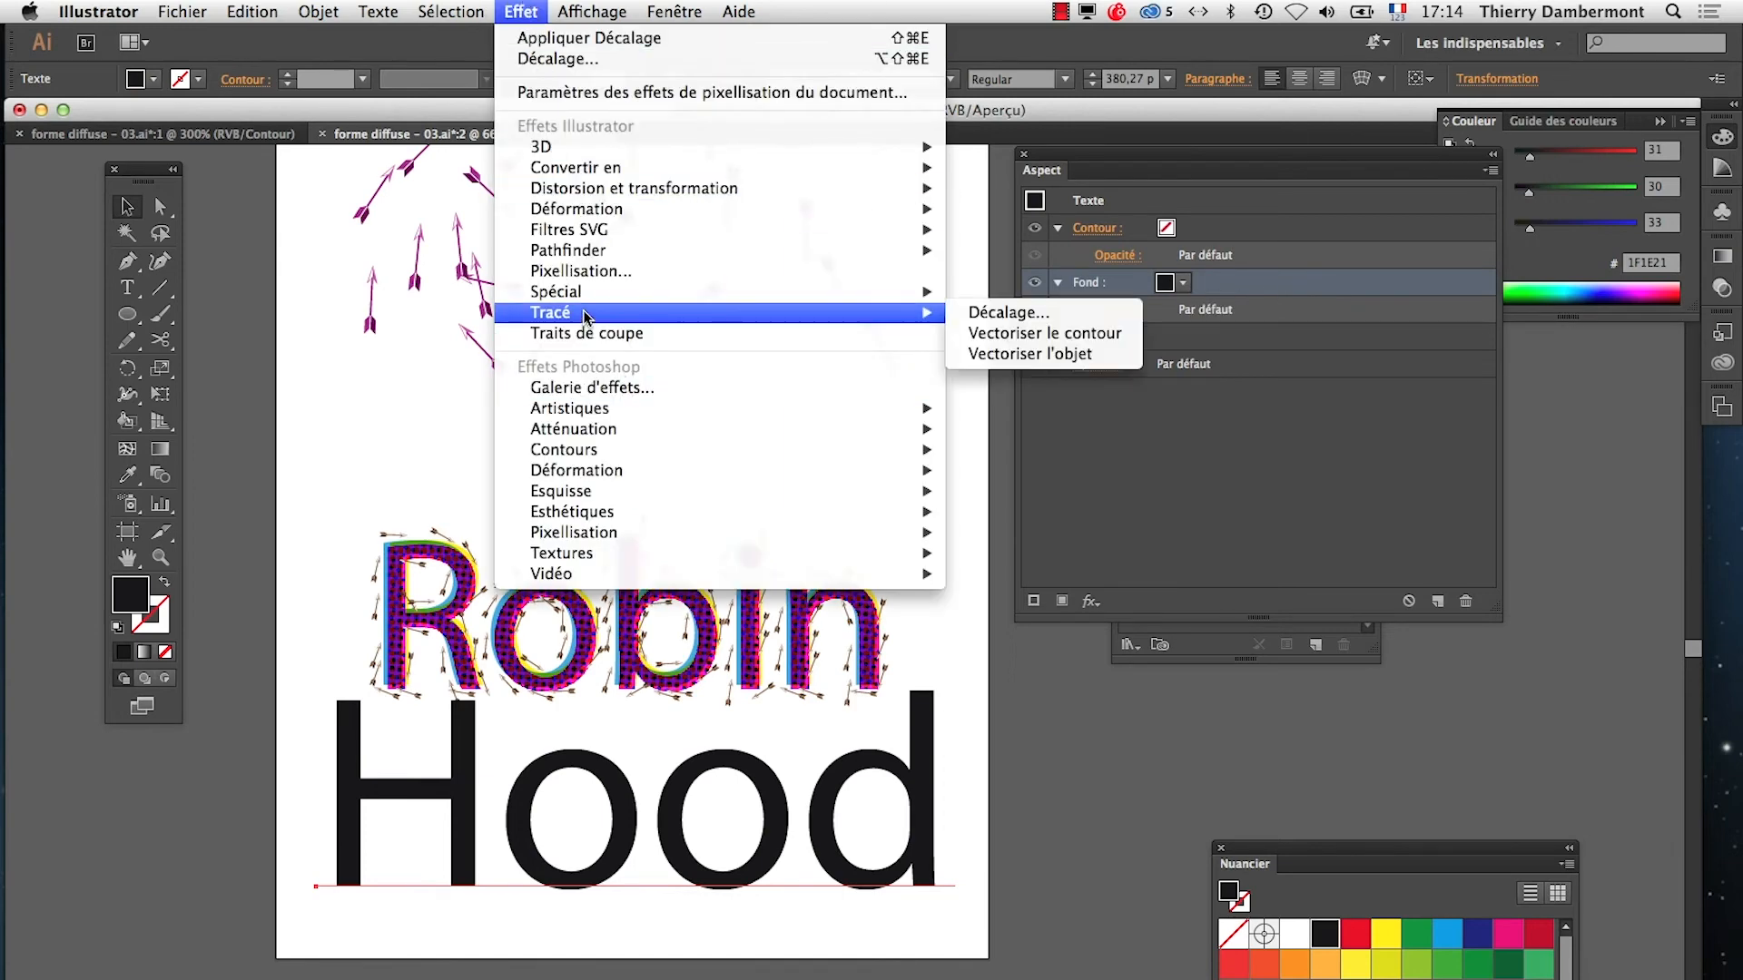
mouse_move(580, 296)
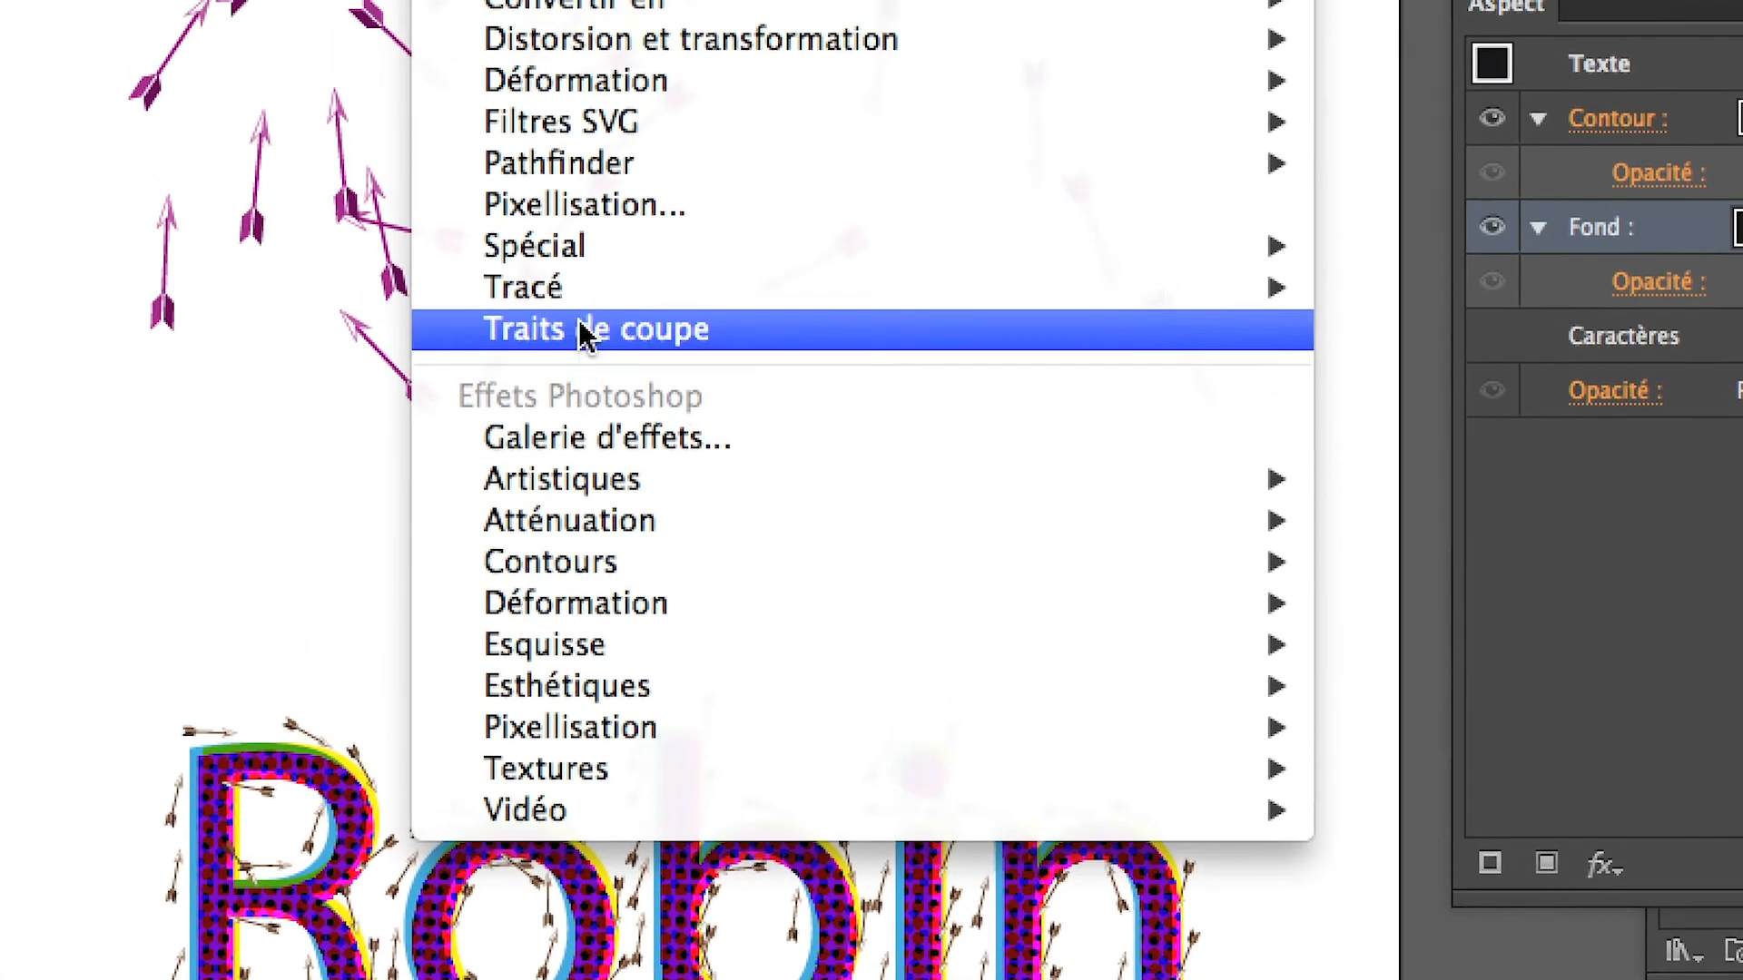
mouse_move(580, 325)
mouse_move(583, 293)
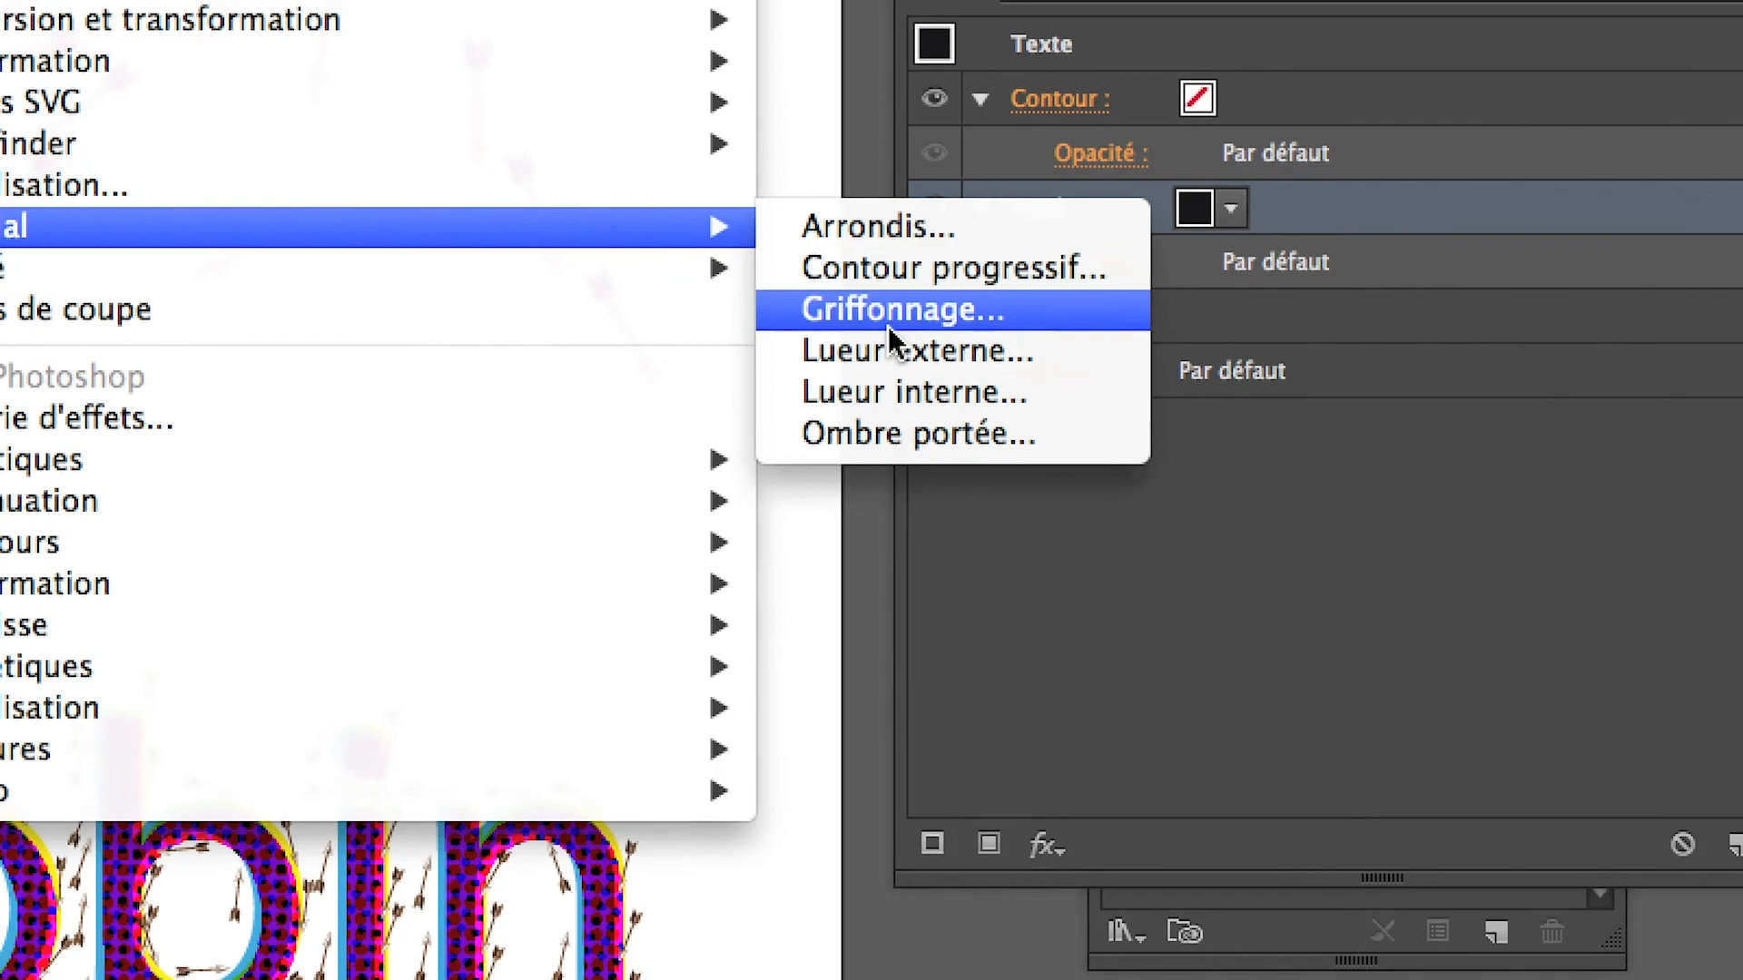
left_click(898, 380)
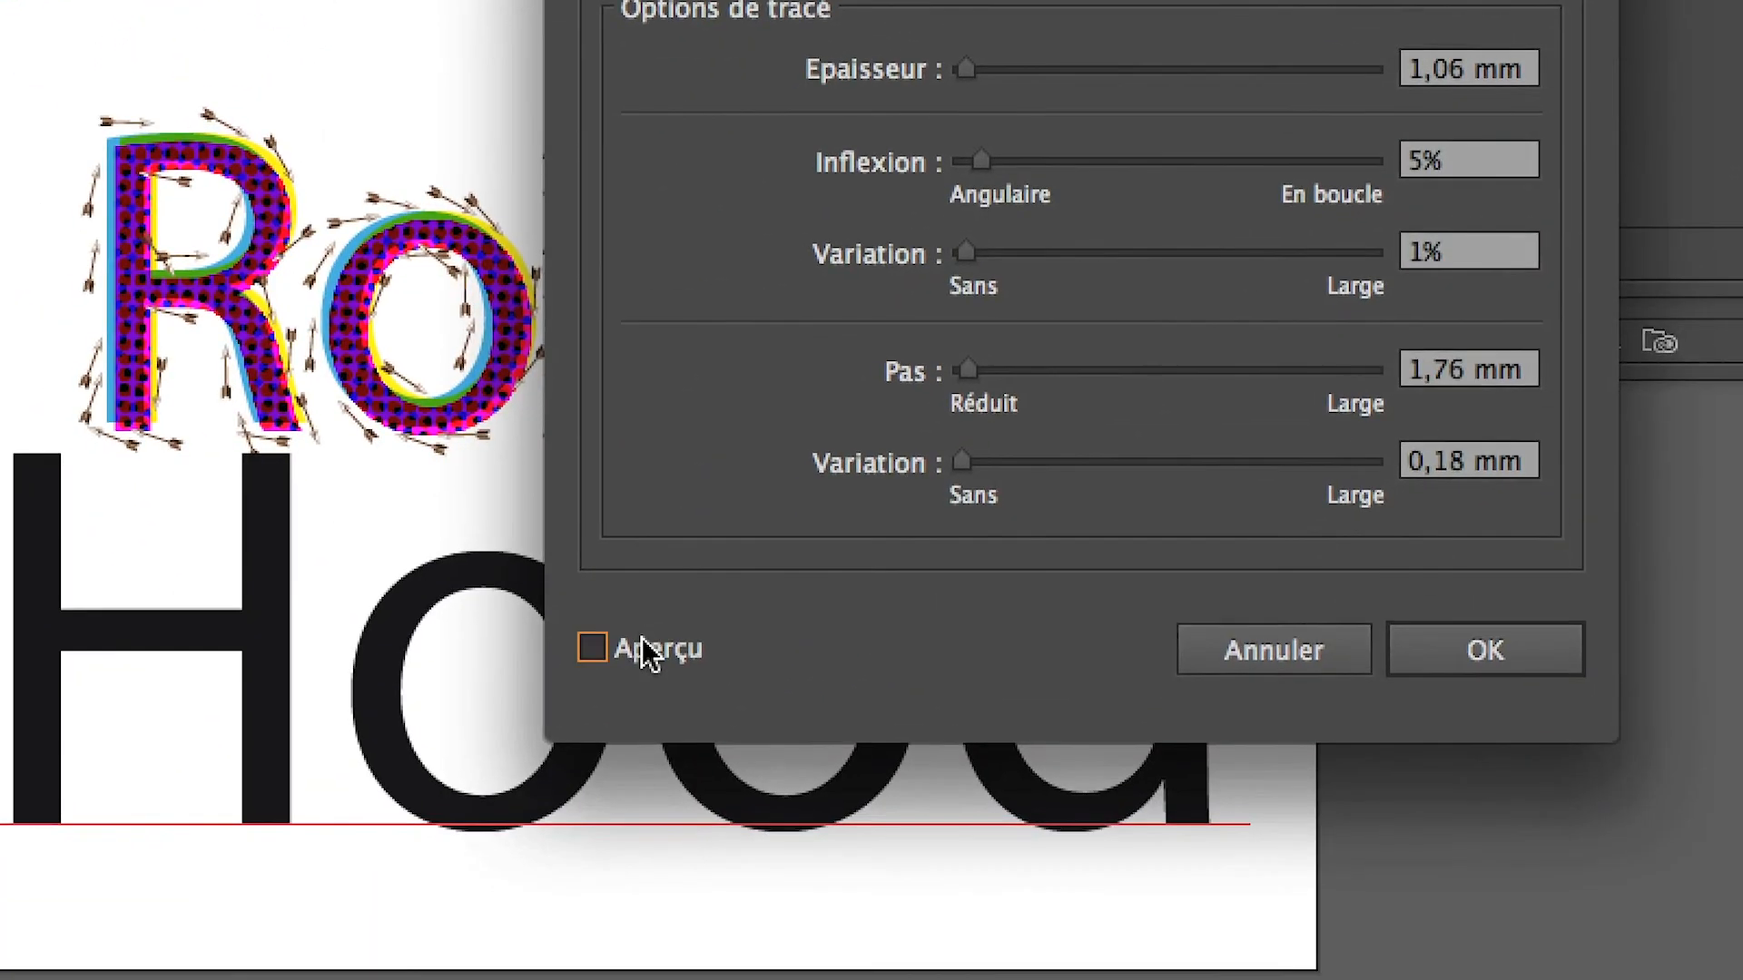
left_click(635, 651)
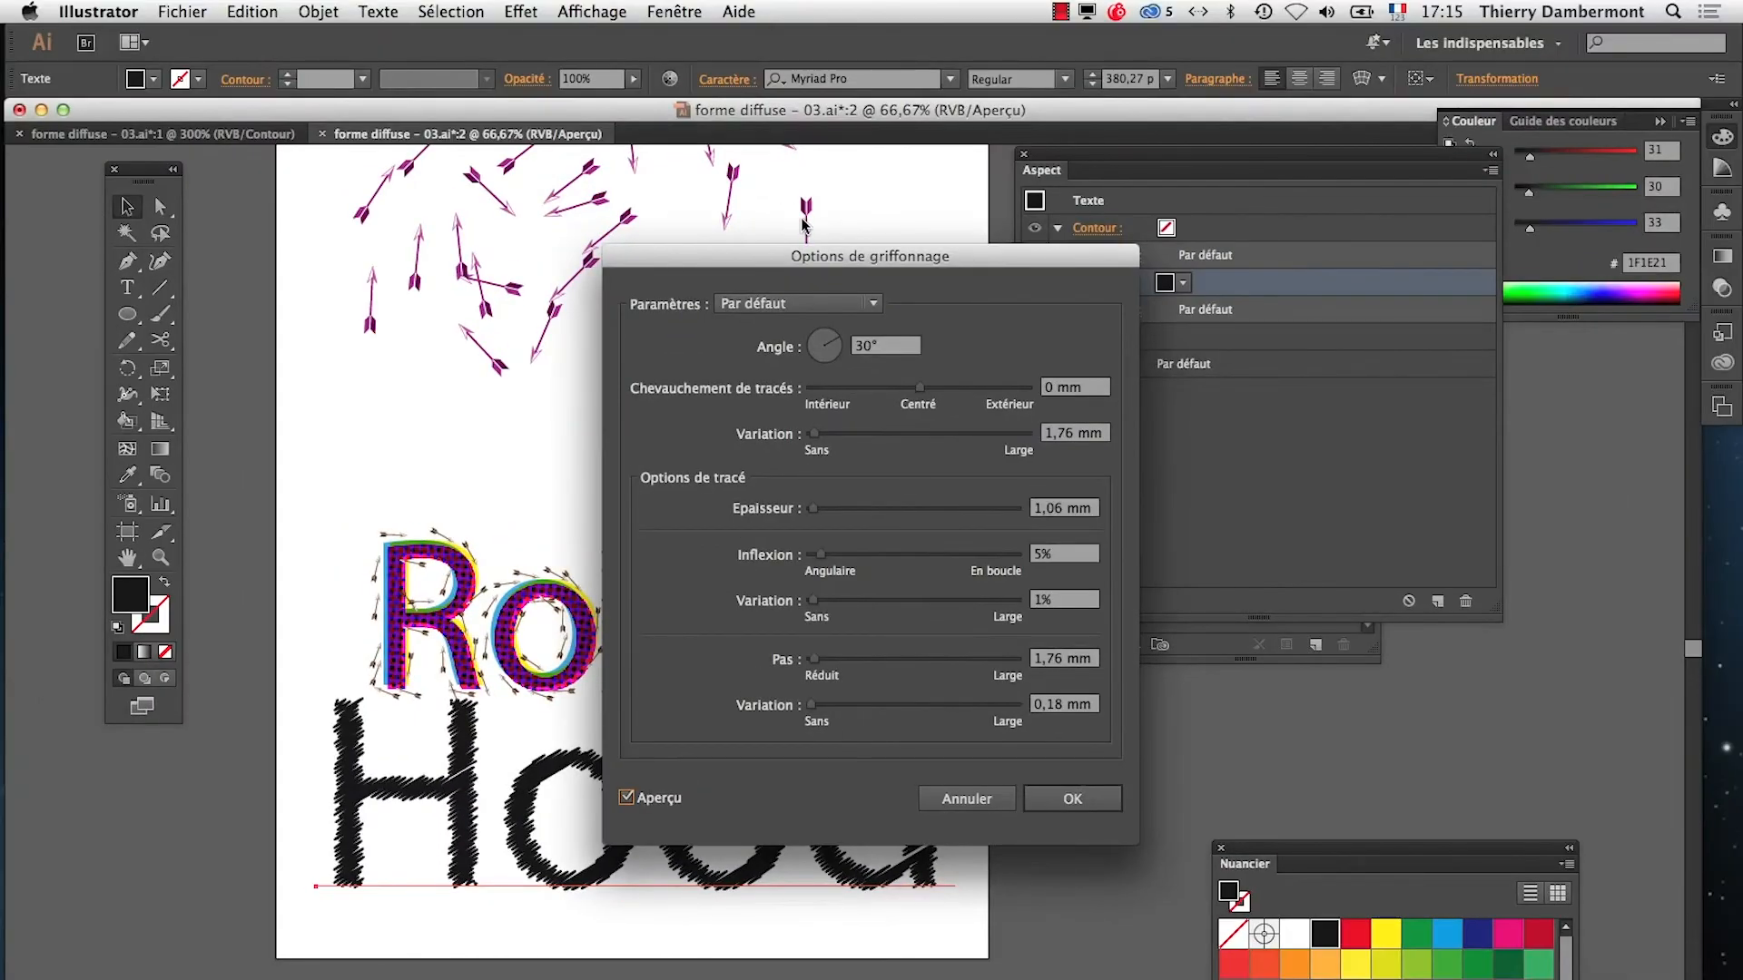
Set the Scribble effect's overlap variation to 4.94 mm, curviness to 13% with 37% variation, and spacing to 2.12 mm with 2.47 mm variation
left_click_drag(739, 256, 1049, 275)
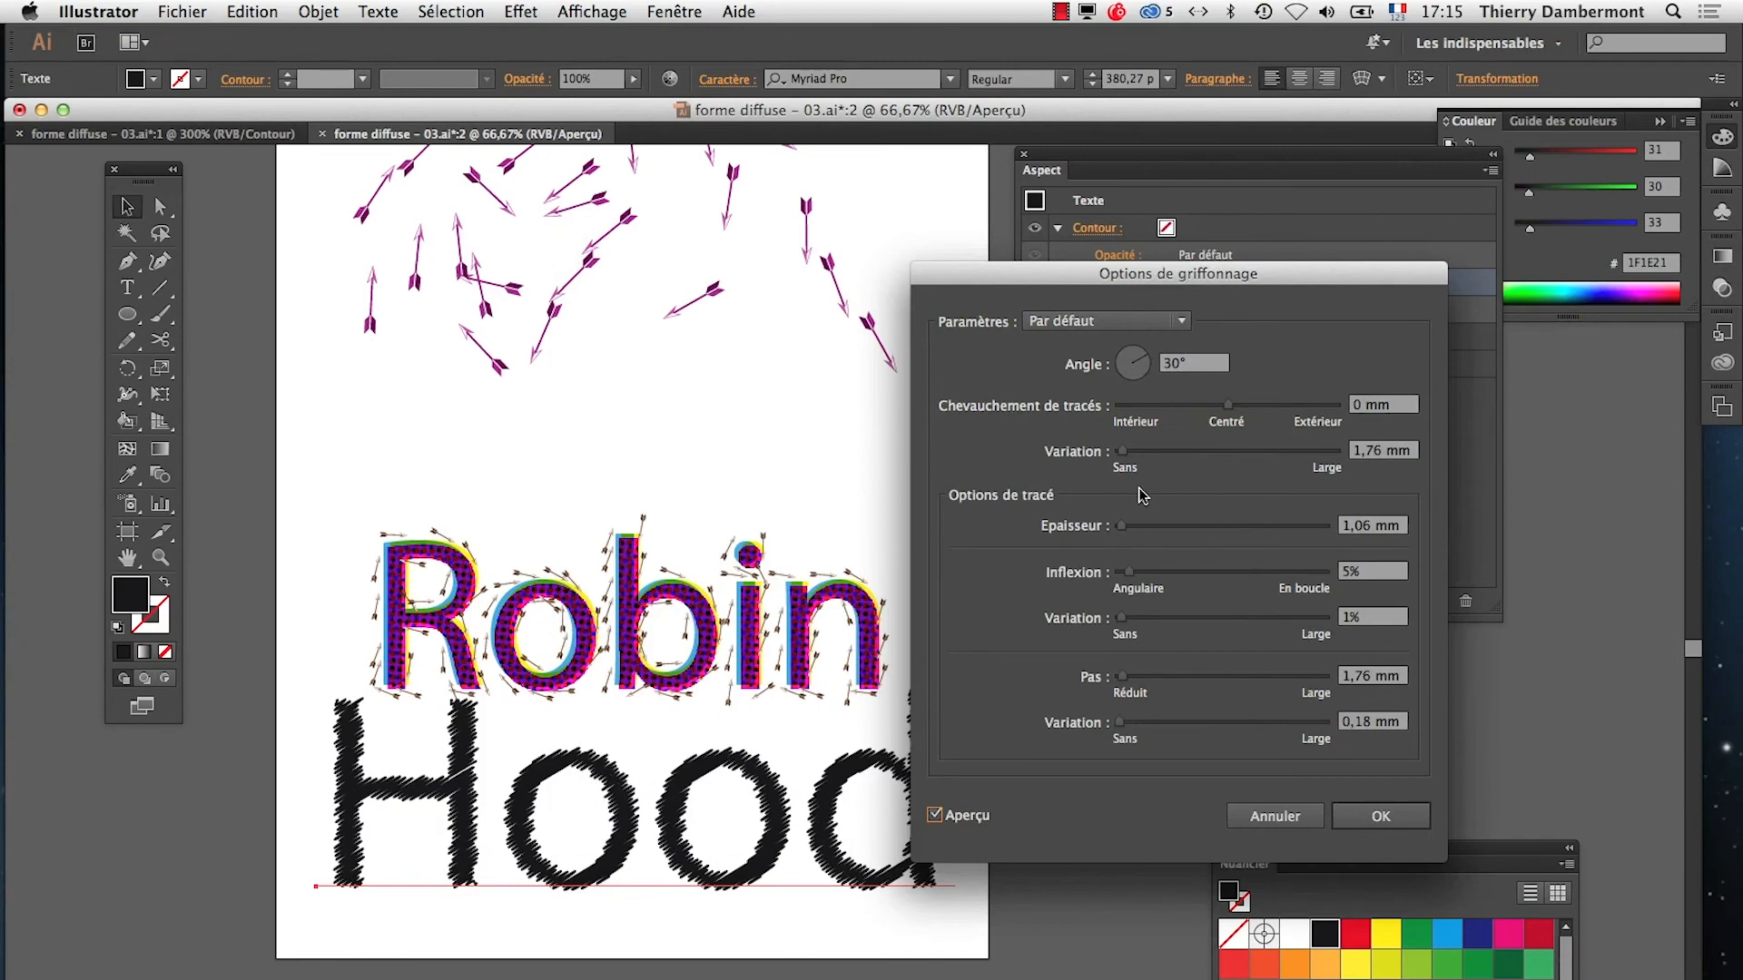
left_click(1123, 526)
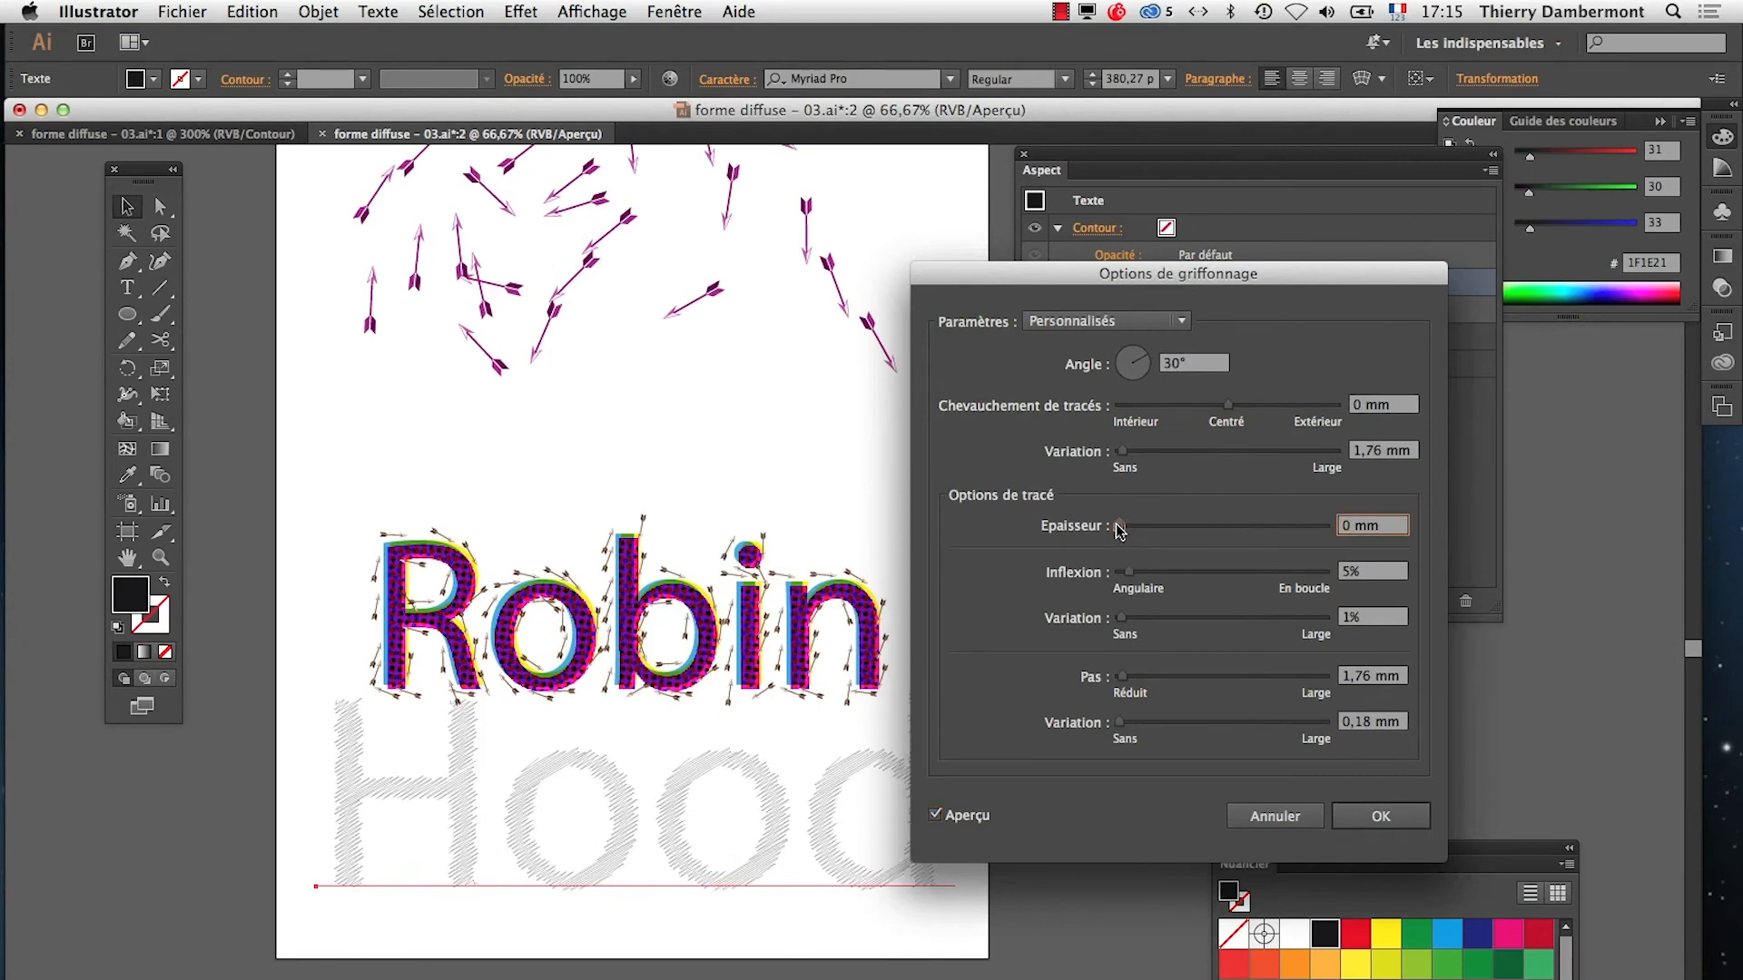
left_click_drag(1123, 451, 1130, 456)
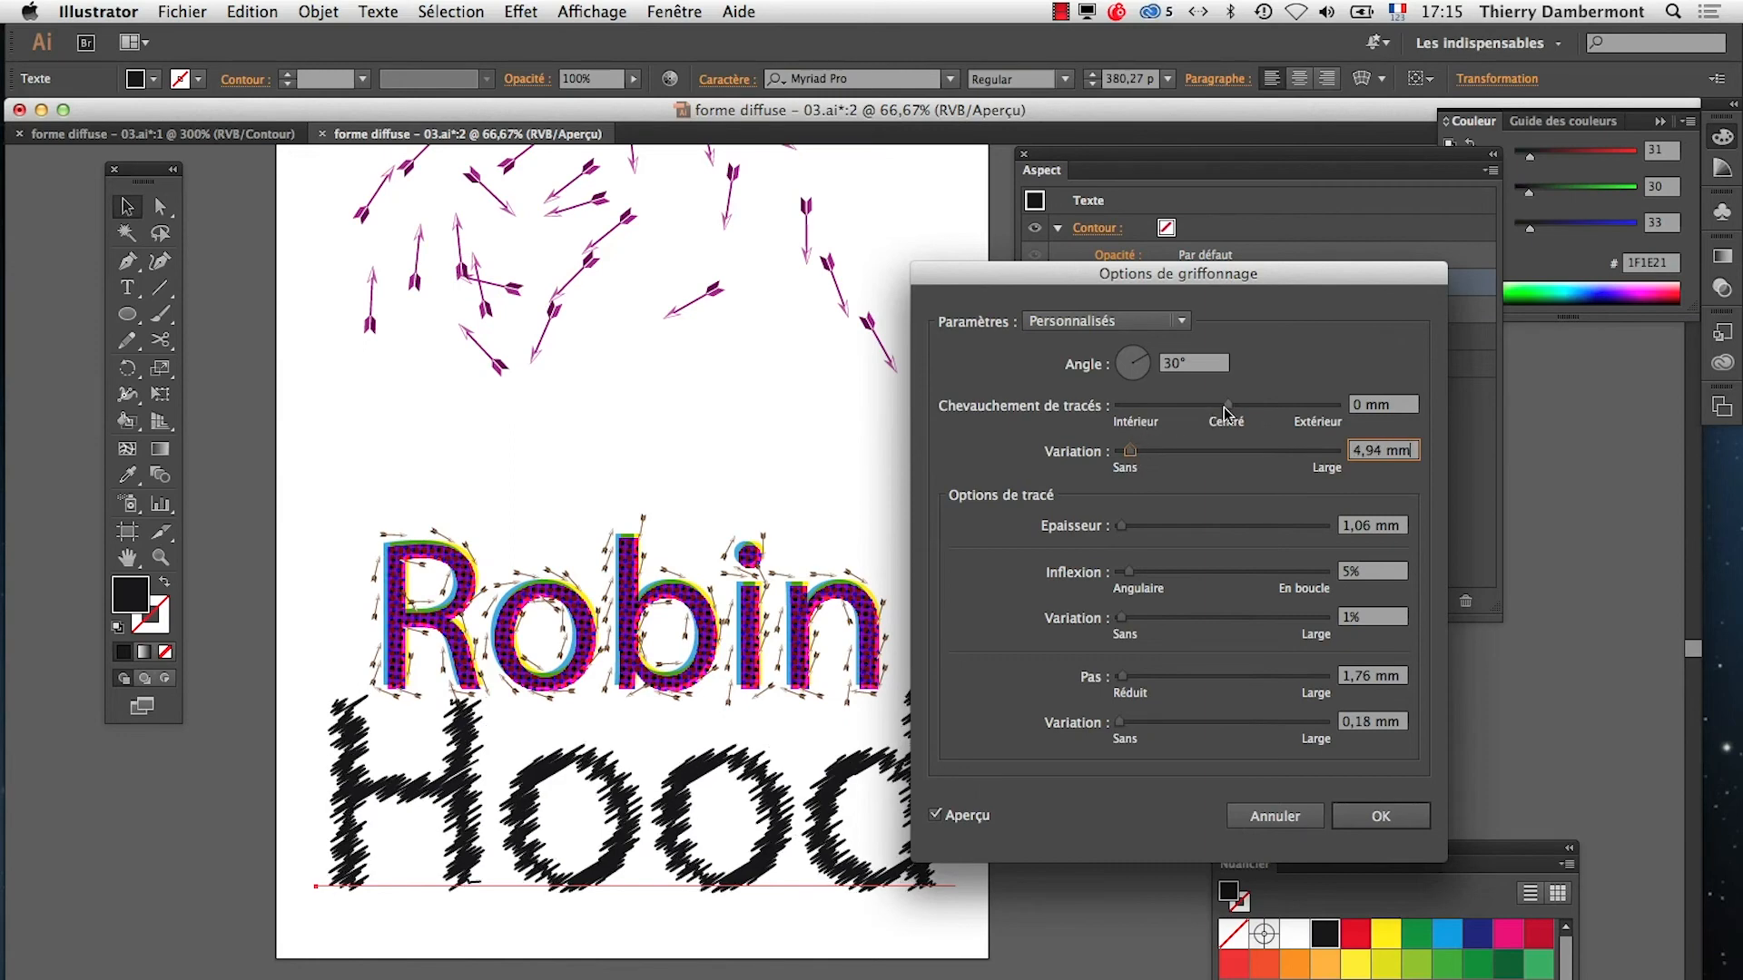
mouse_move(1136, 569)
left_mouse_down()
mouse_move(1137, 620)
mouse_move(1195, 621)
left_mouse_up()
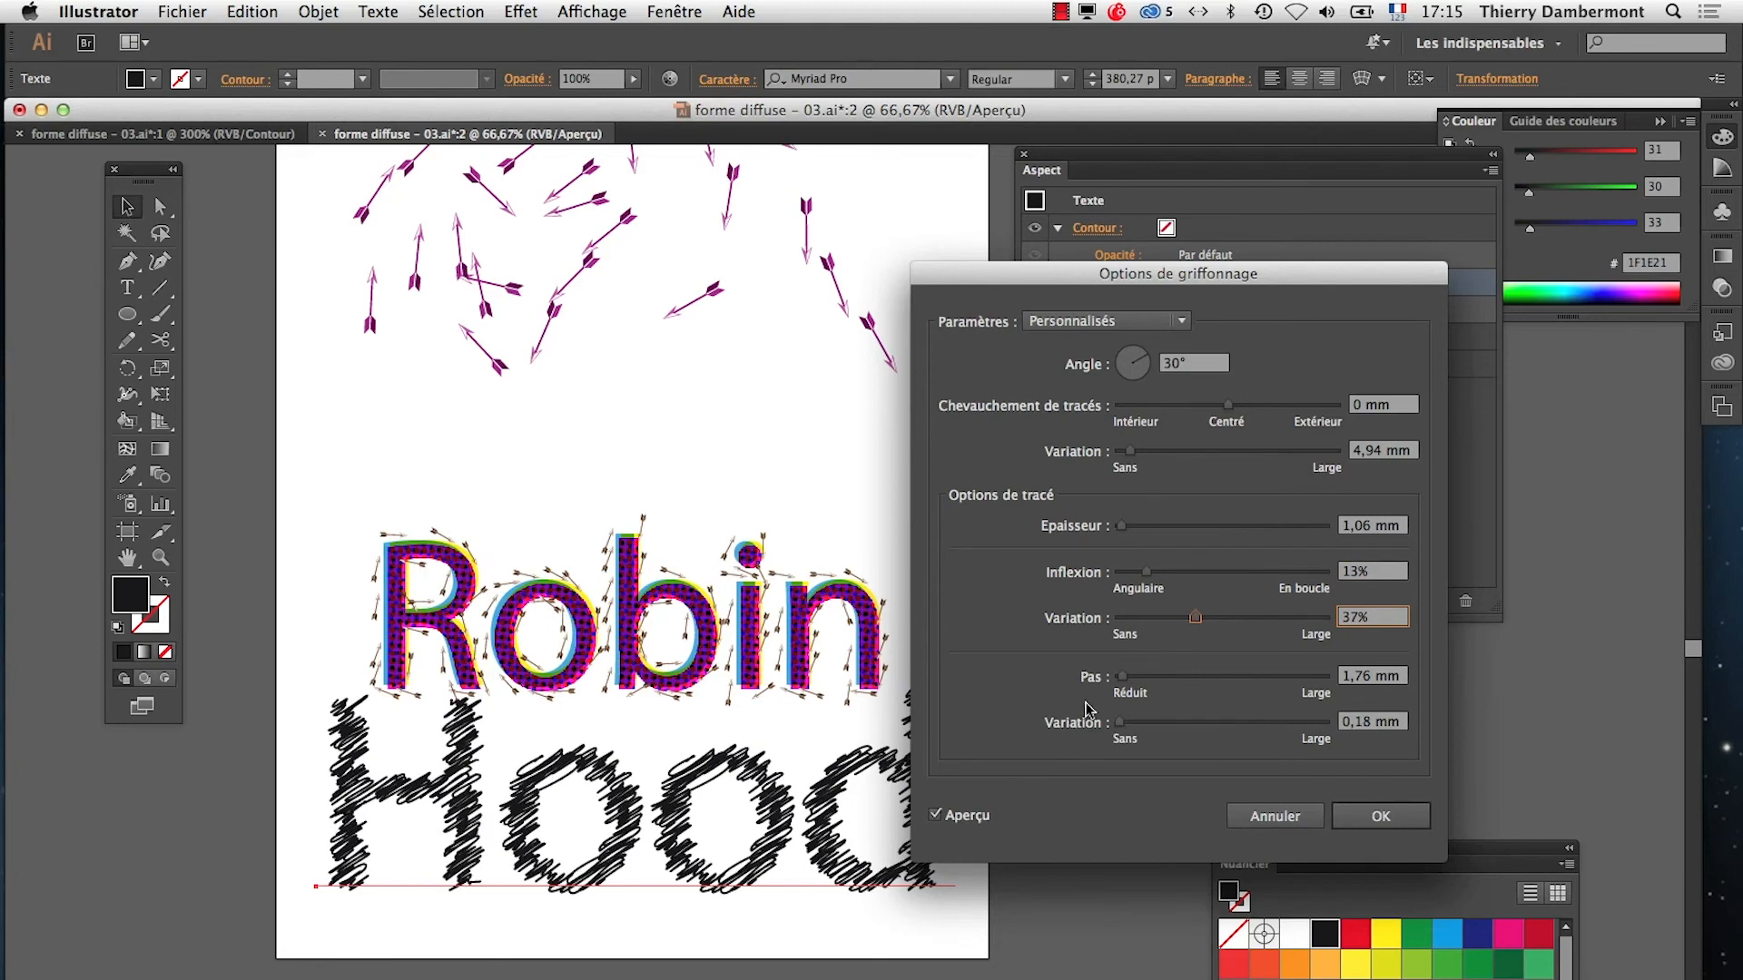
mouse_move(1133, 677)
left_mouse_down()
mouse_move(1115, 680)
mouse_move(1131, 730)
left_mouse_up()
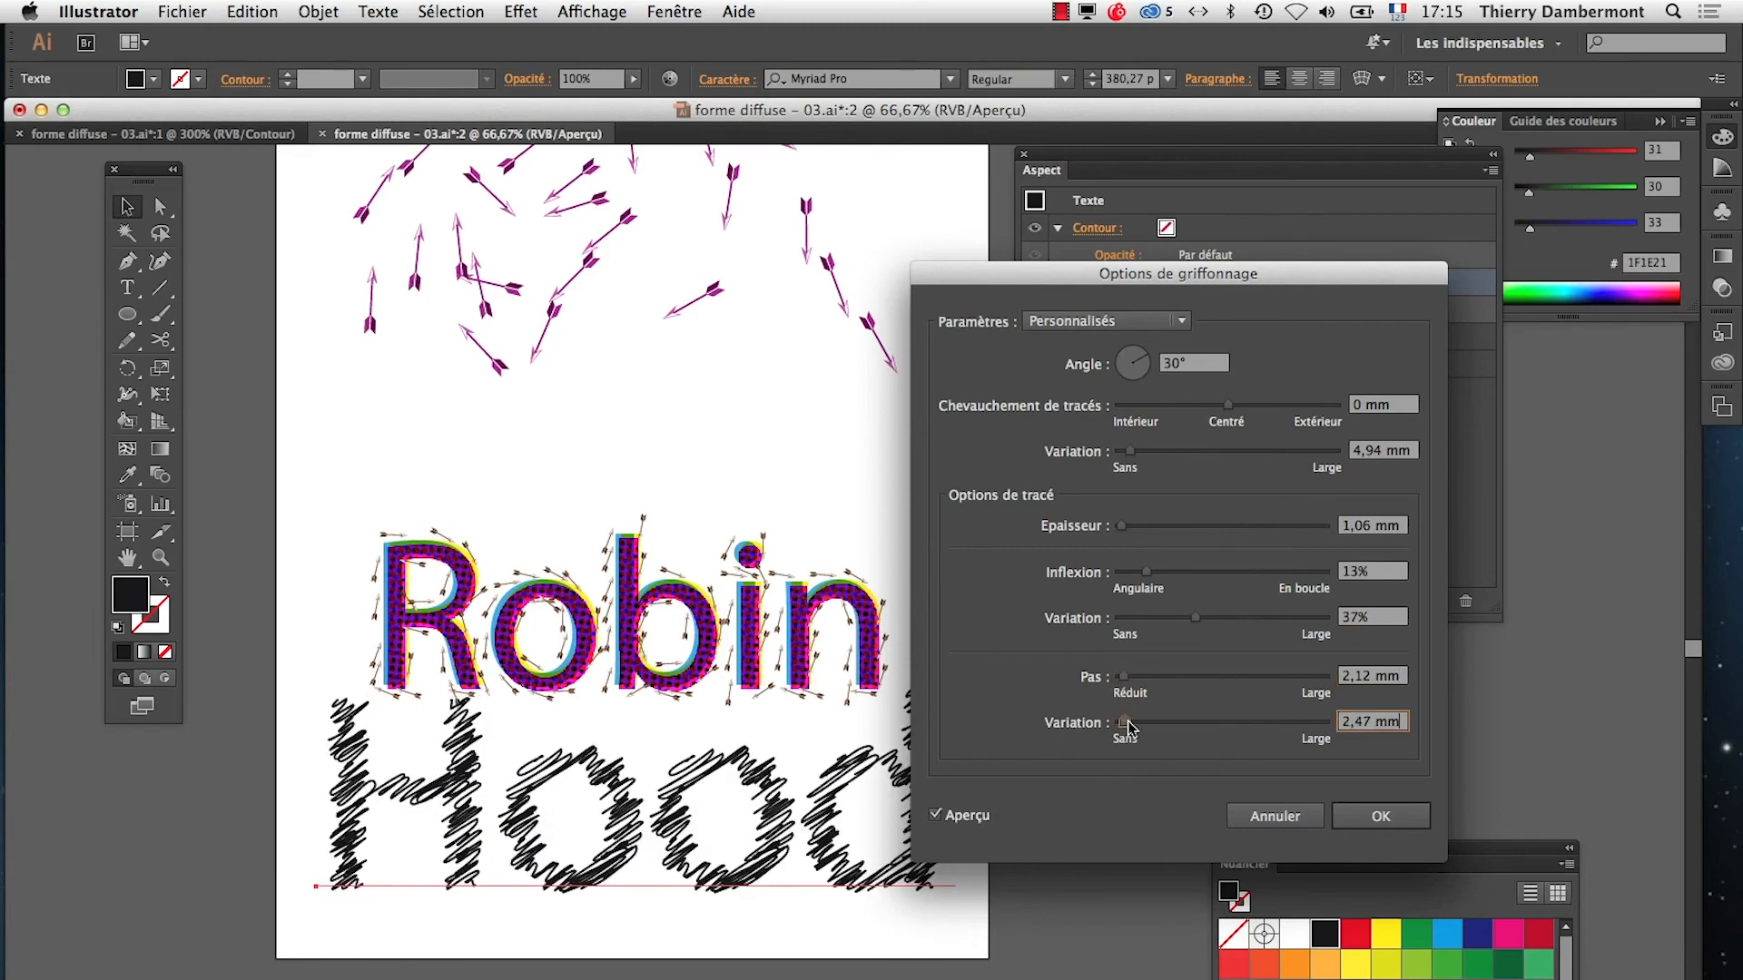
left_click(1380, 816)
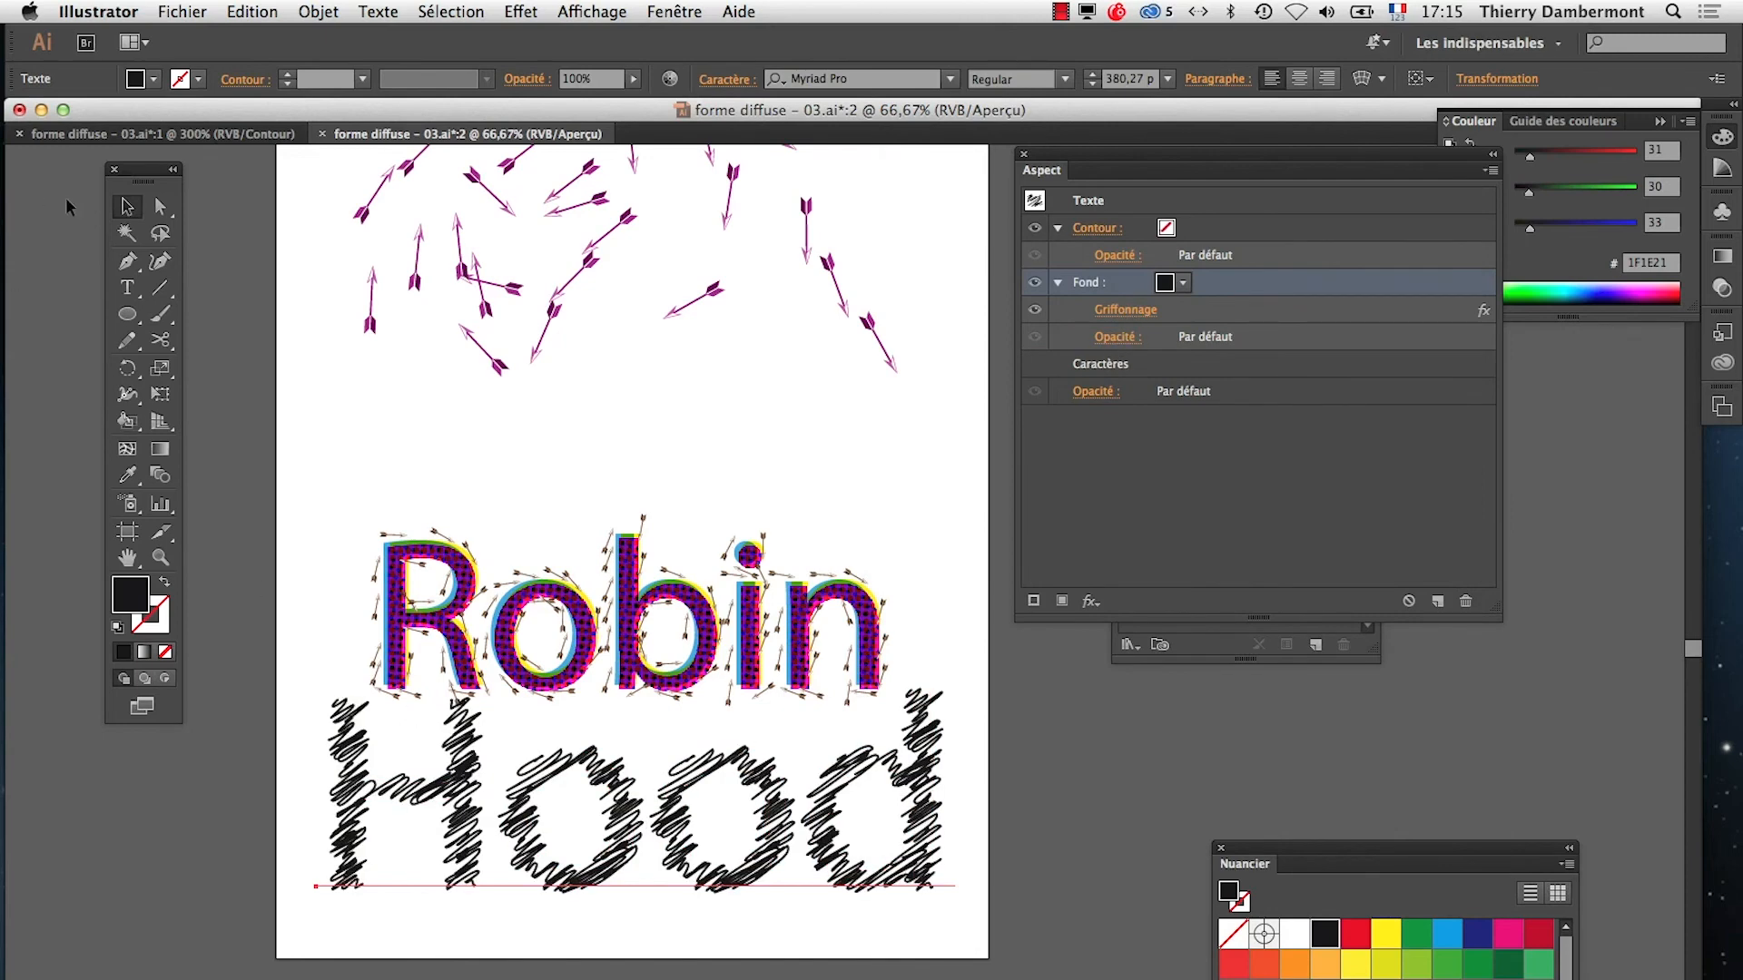
Replace the word Hood with "the hero" in the scribbled text object
left_click(126, 290)
left_click(425, 854)
left_click_drag(330, 800, 896, 796)
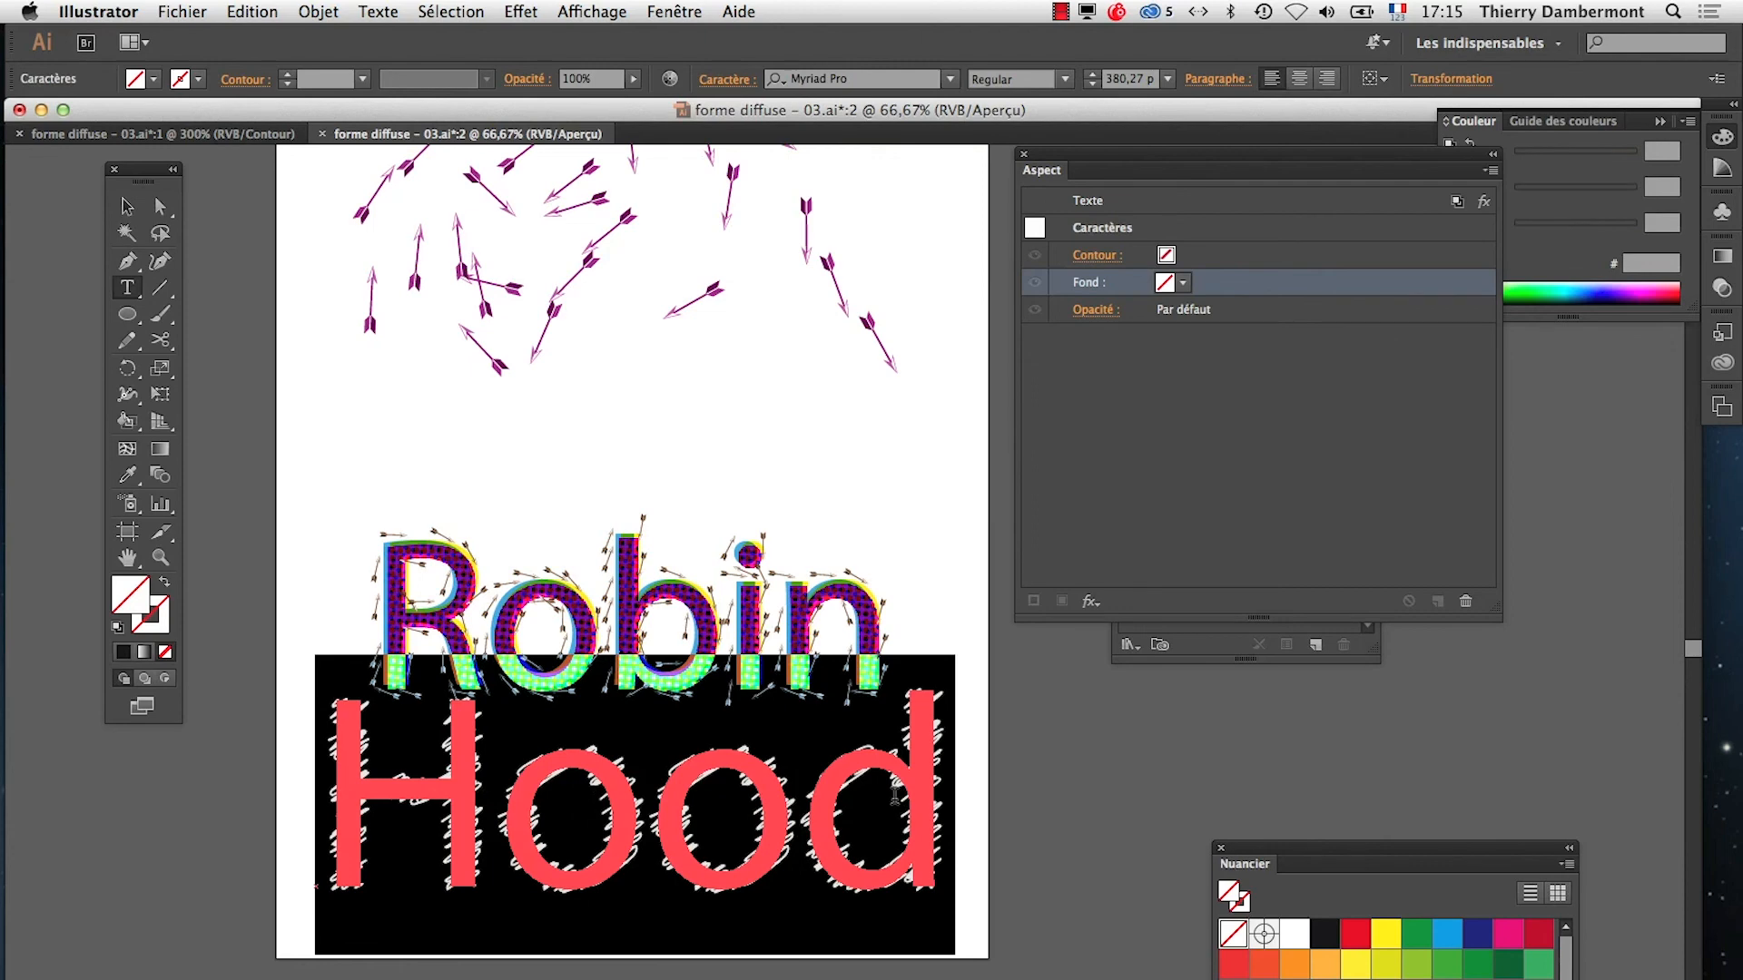
type("the hero")
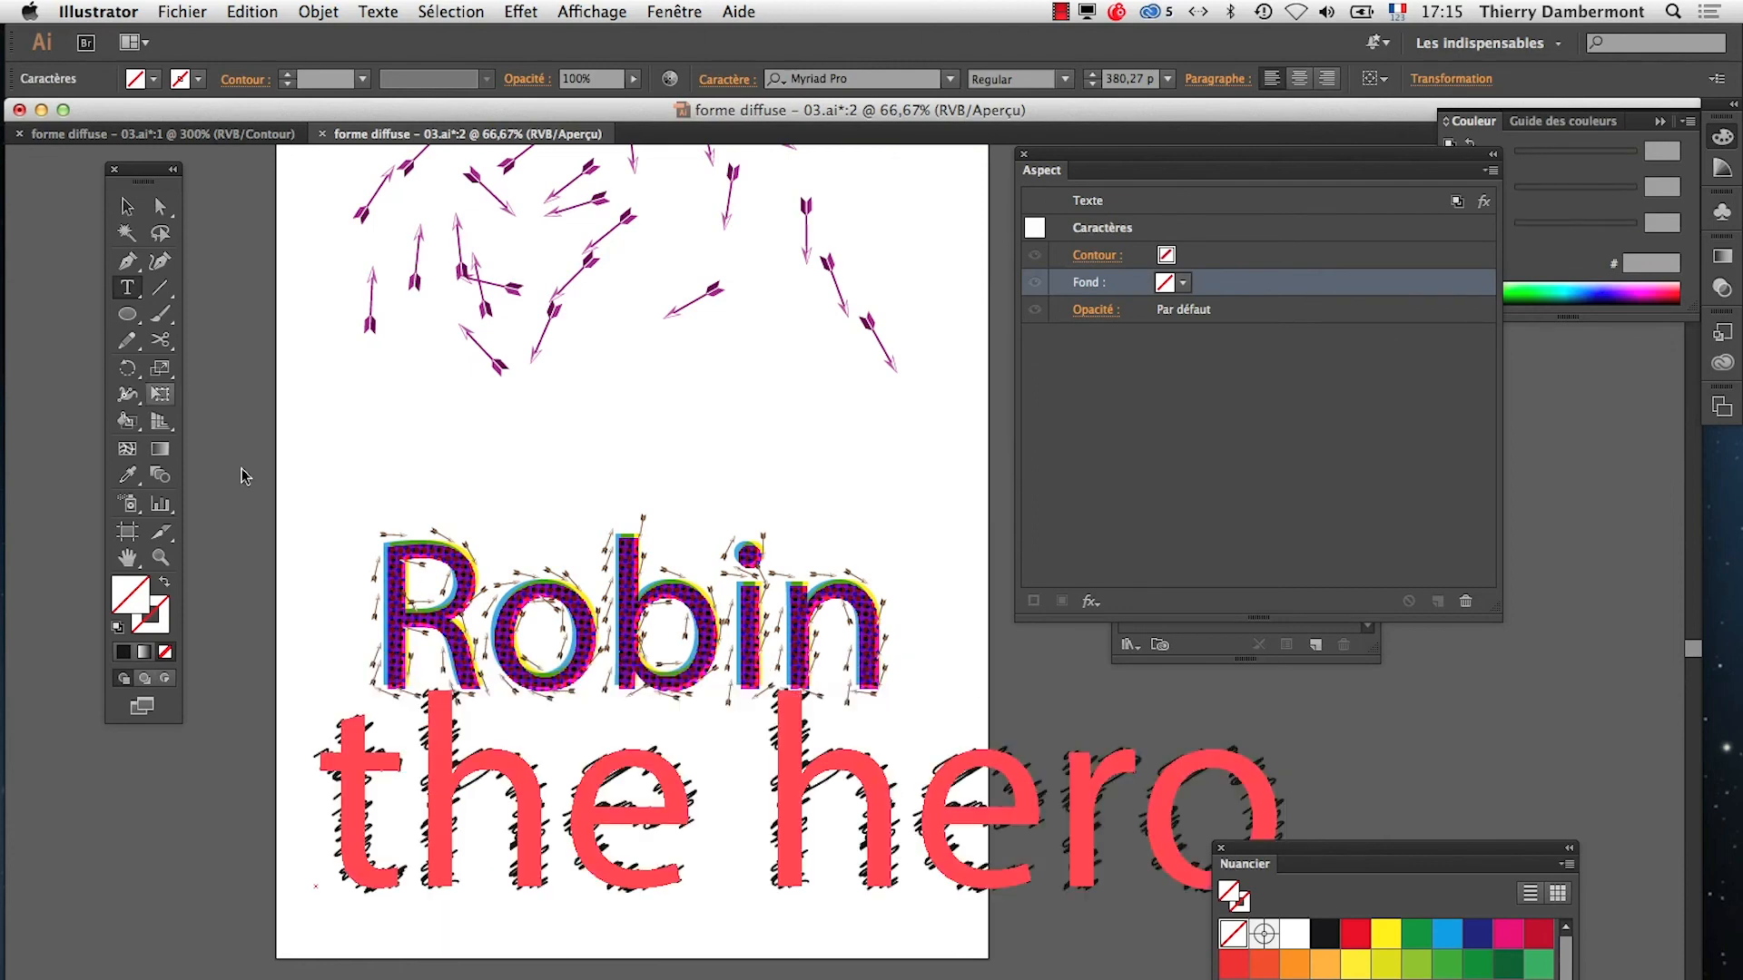
key("Escape")
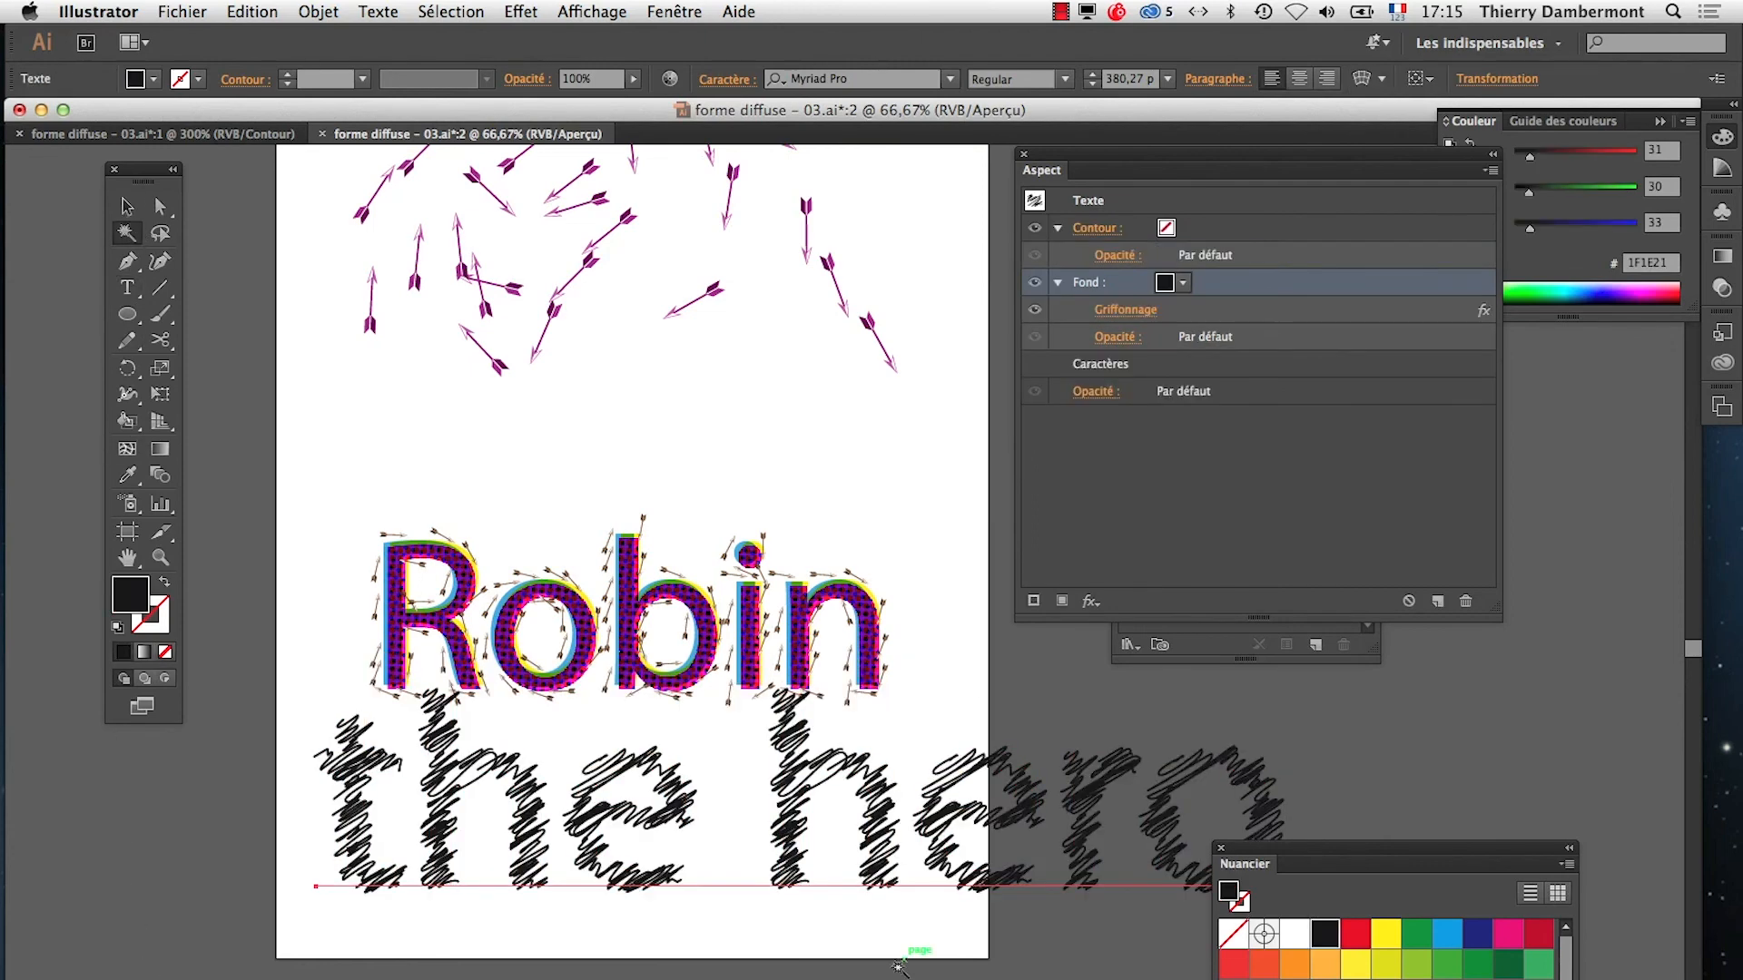
Enable scaling of strokes and effects (Mise à l'échelle des contours et des effets) in the general preferences
key("e")
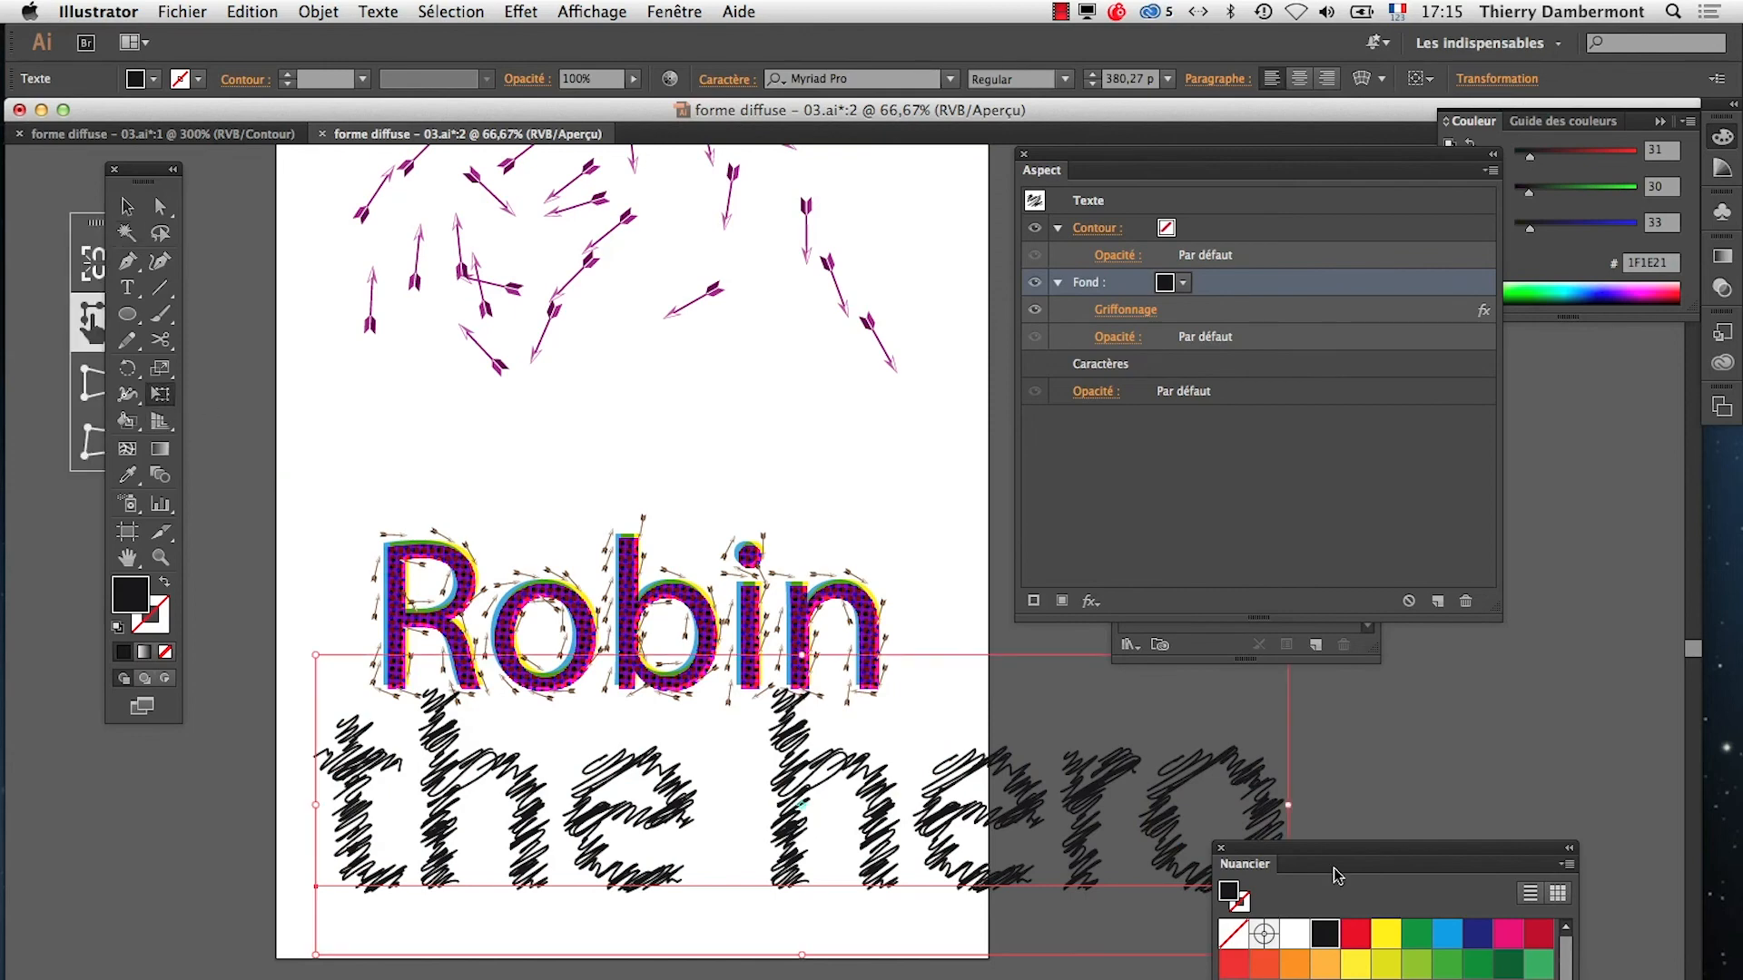
left_click_drag(1296, 846, 1496, 847)
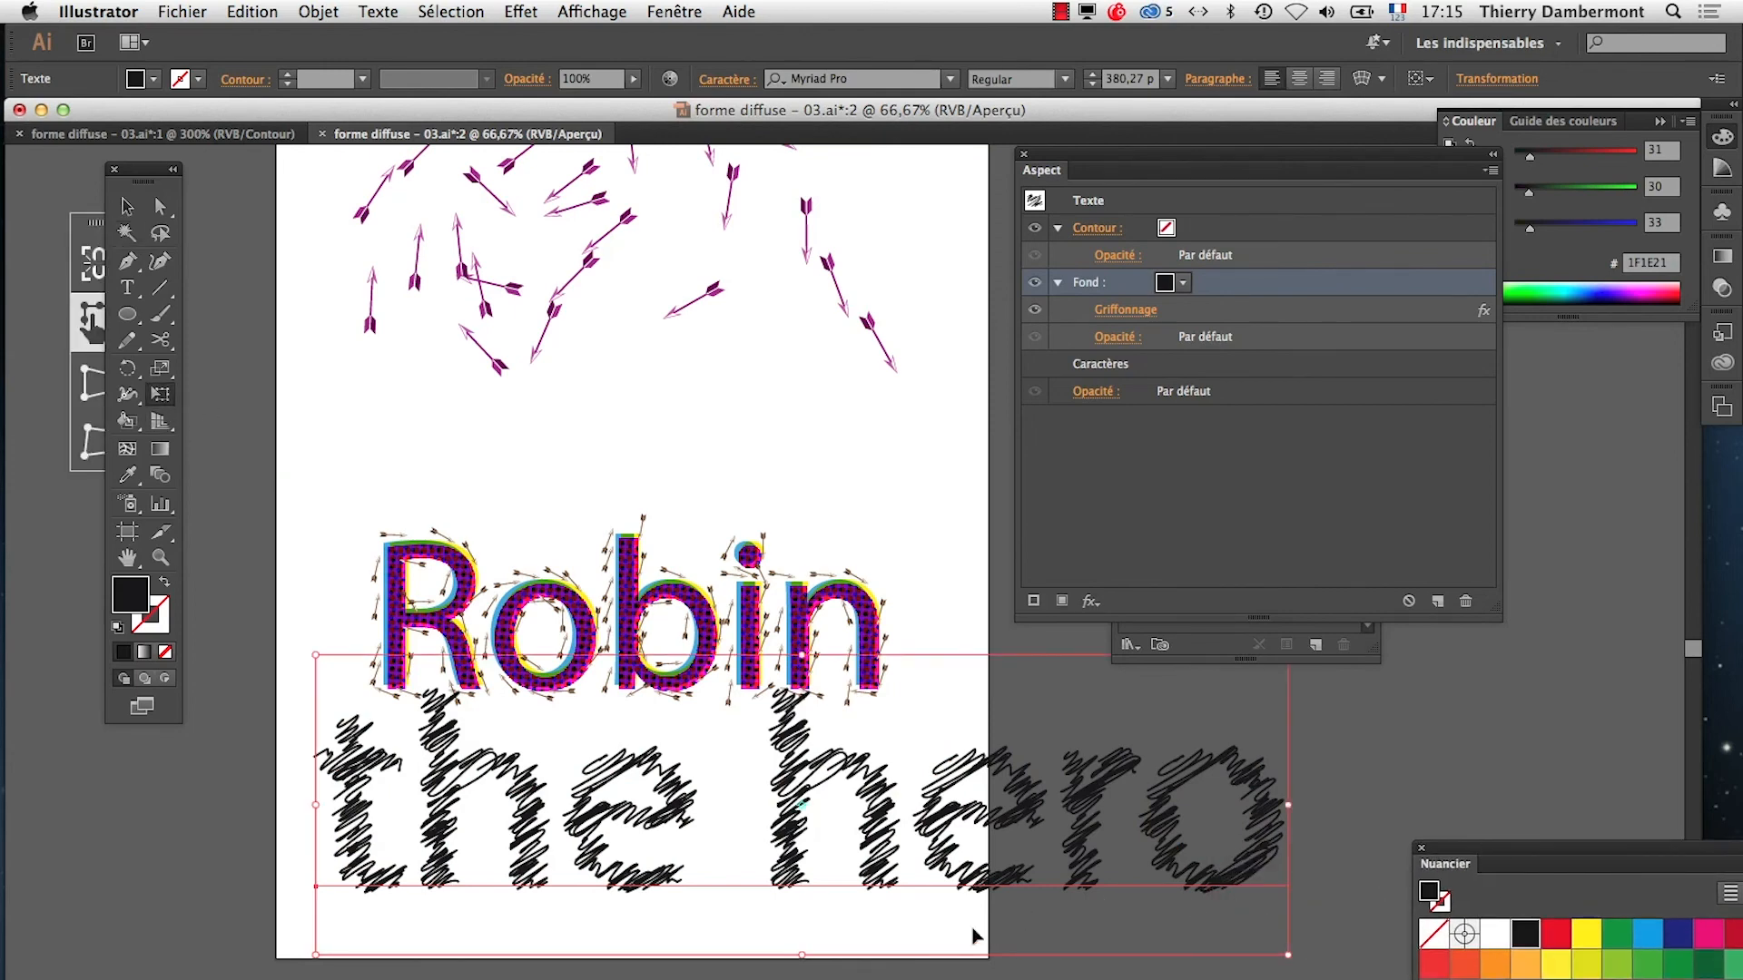
left_click(59, 11)
mouse_move(272, 64)
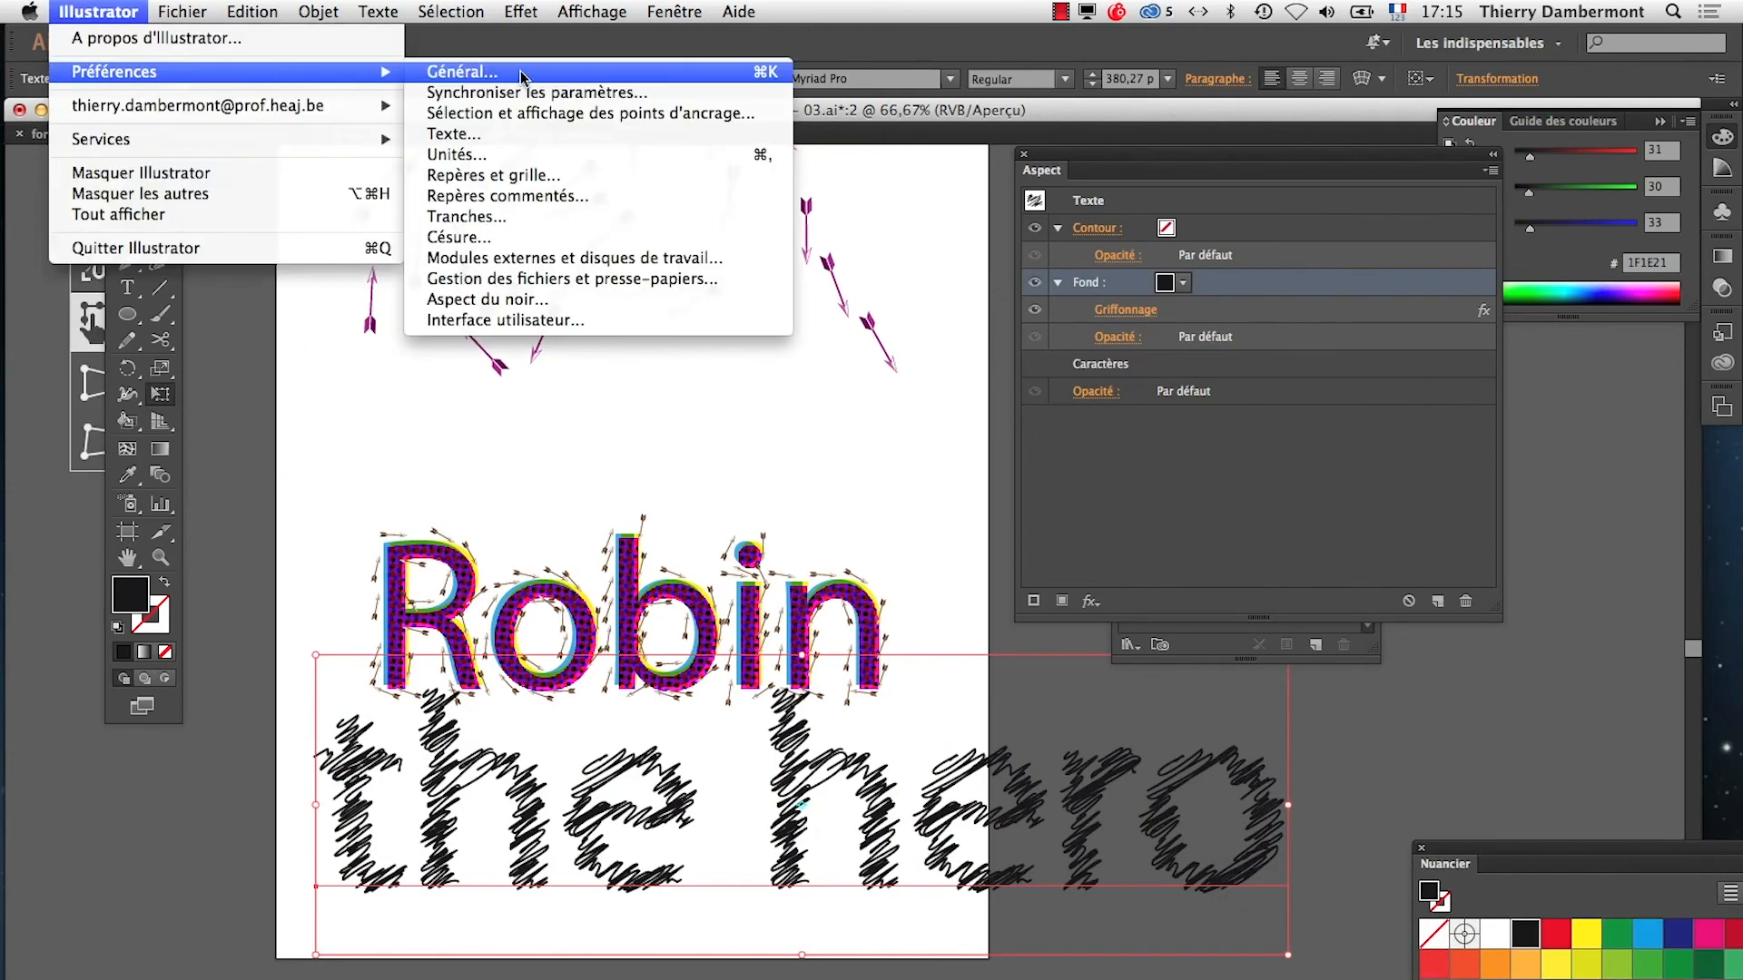
left_click(527, 71)
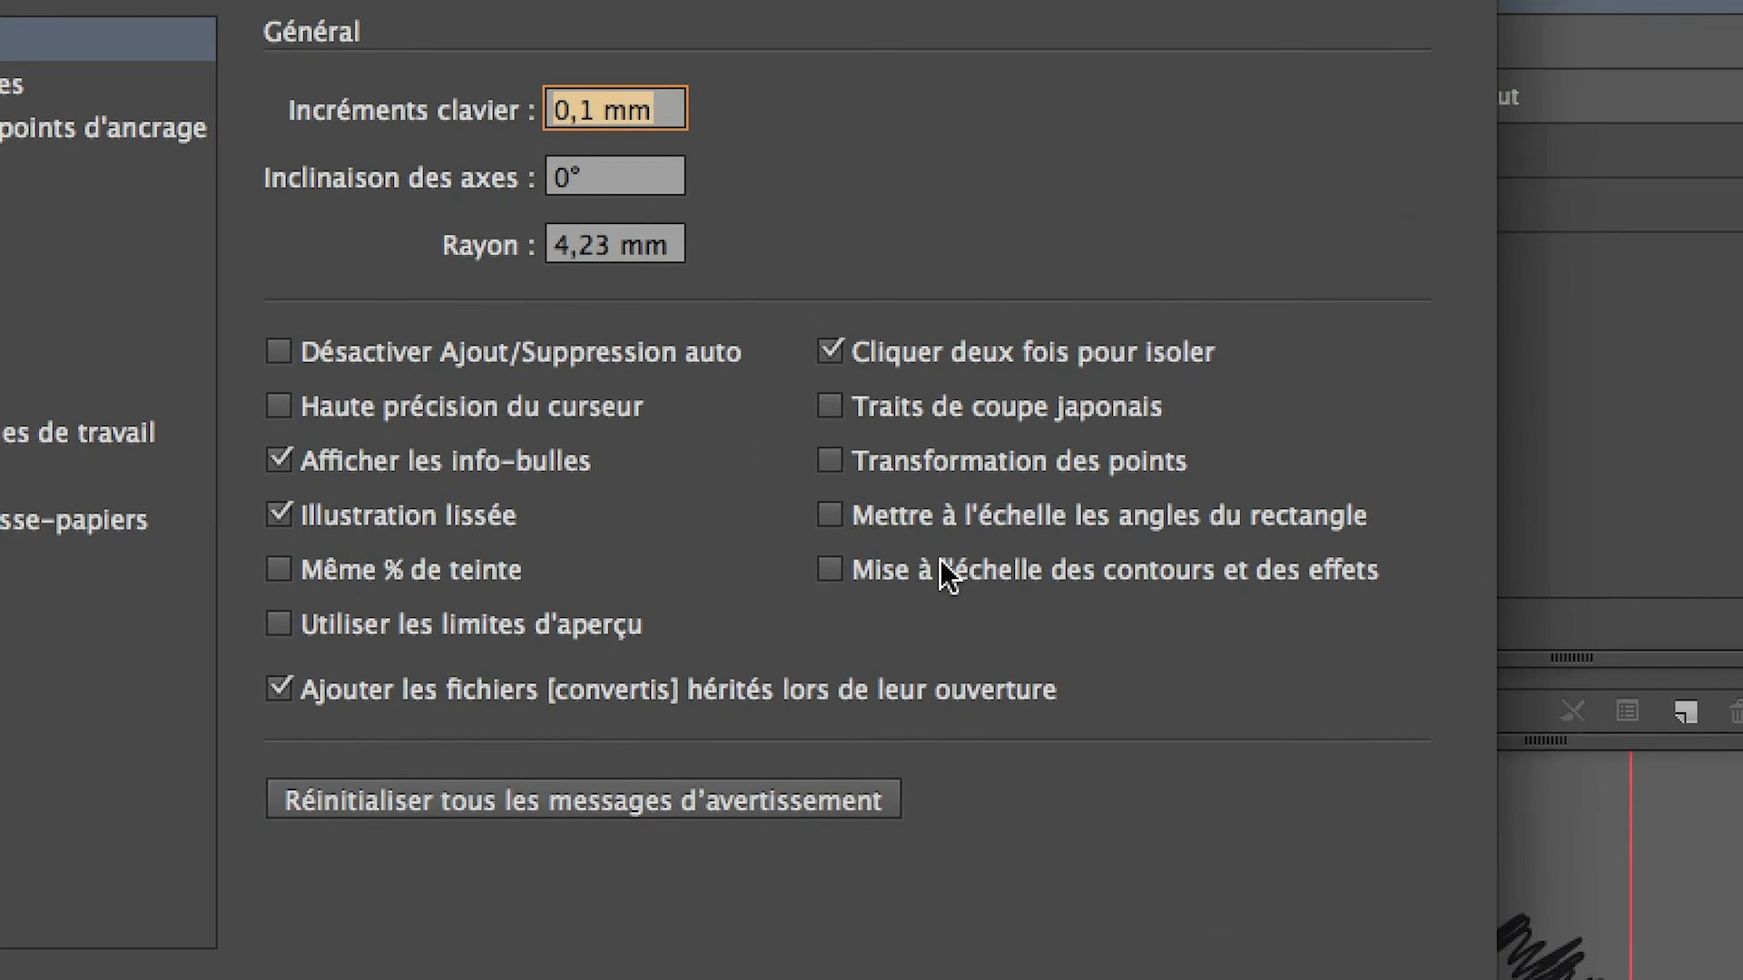
left_click(972, 606)
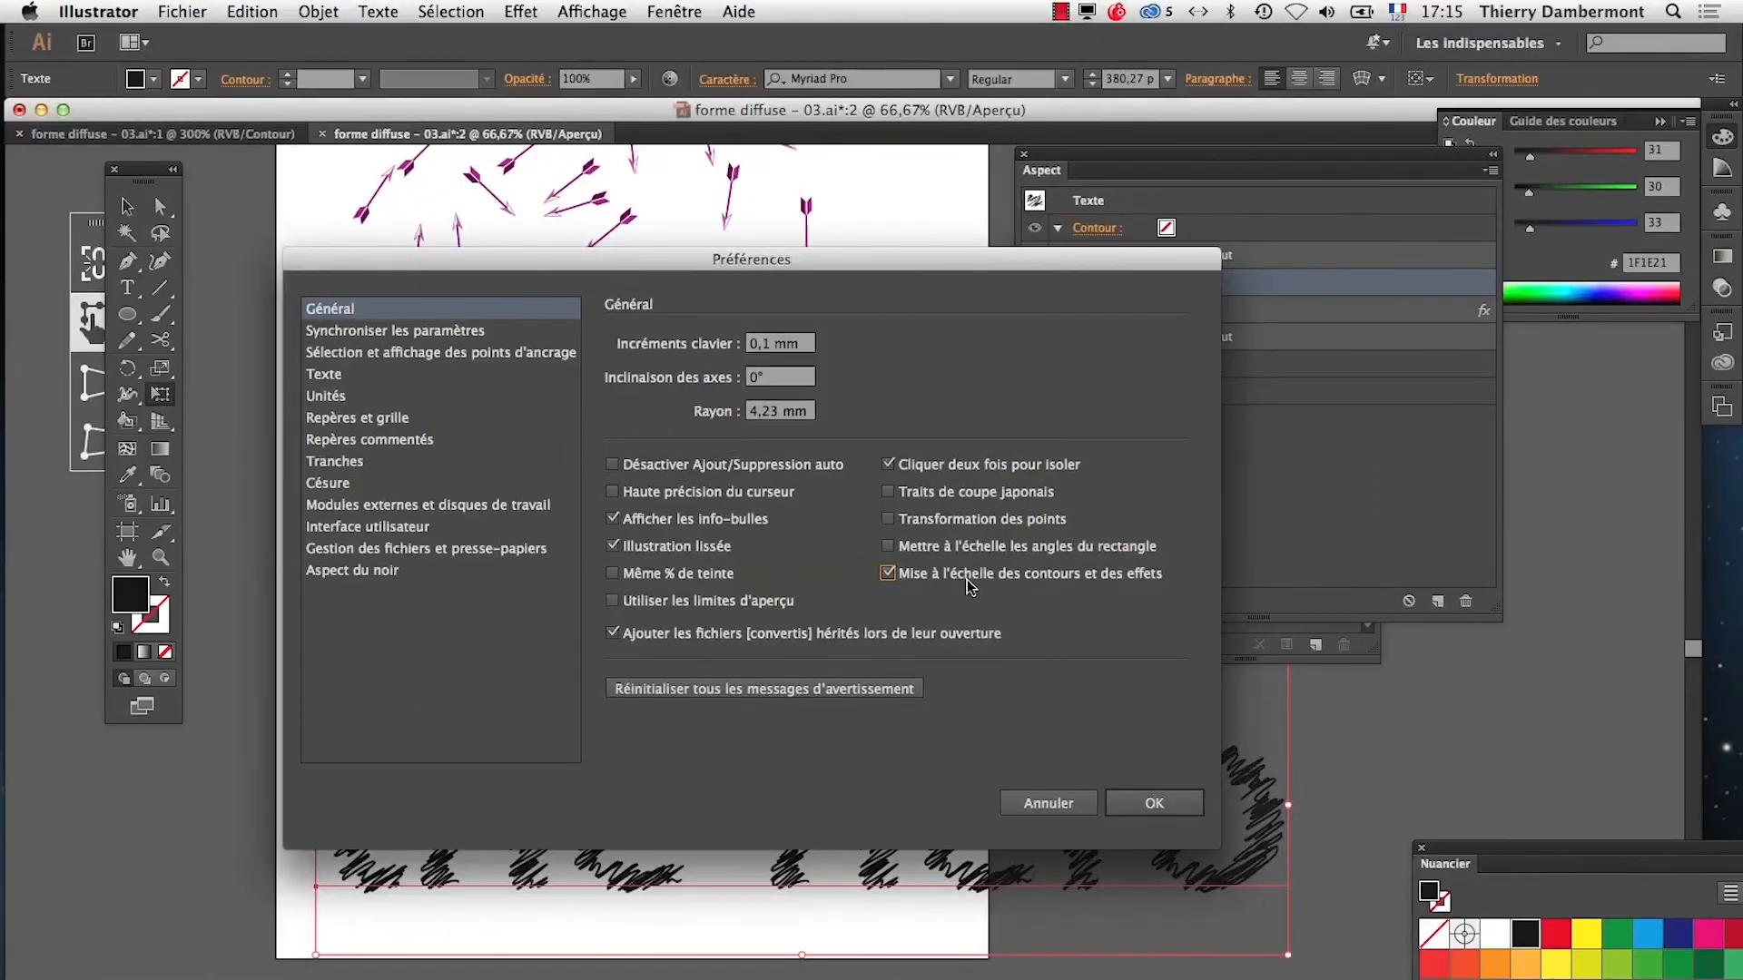
left_click(1232, 893)
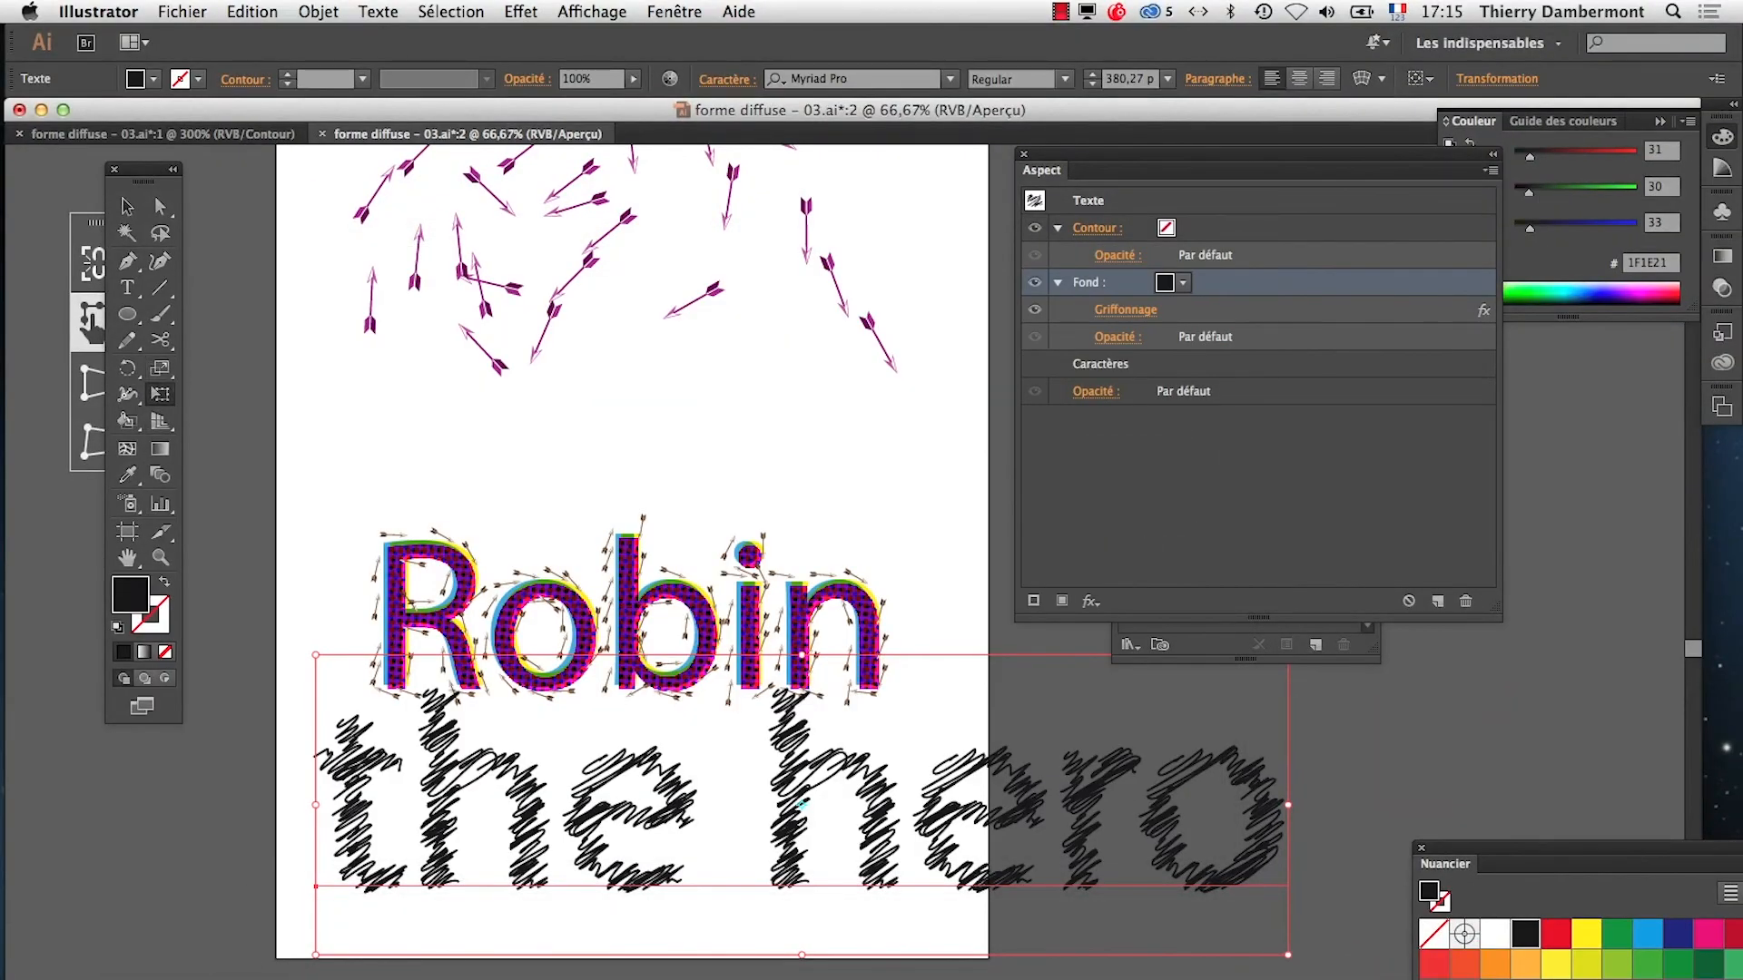
Shrink "the hero" proportionally to about 199.19 pt with Free Transform and place it beneath Robin
left_click_drag(1287, 953, 821, 813)
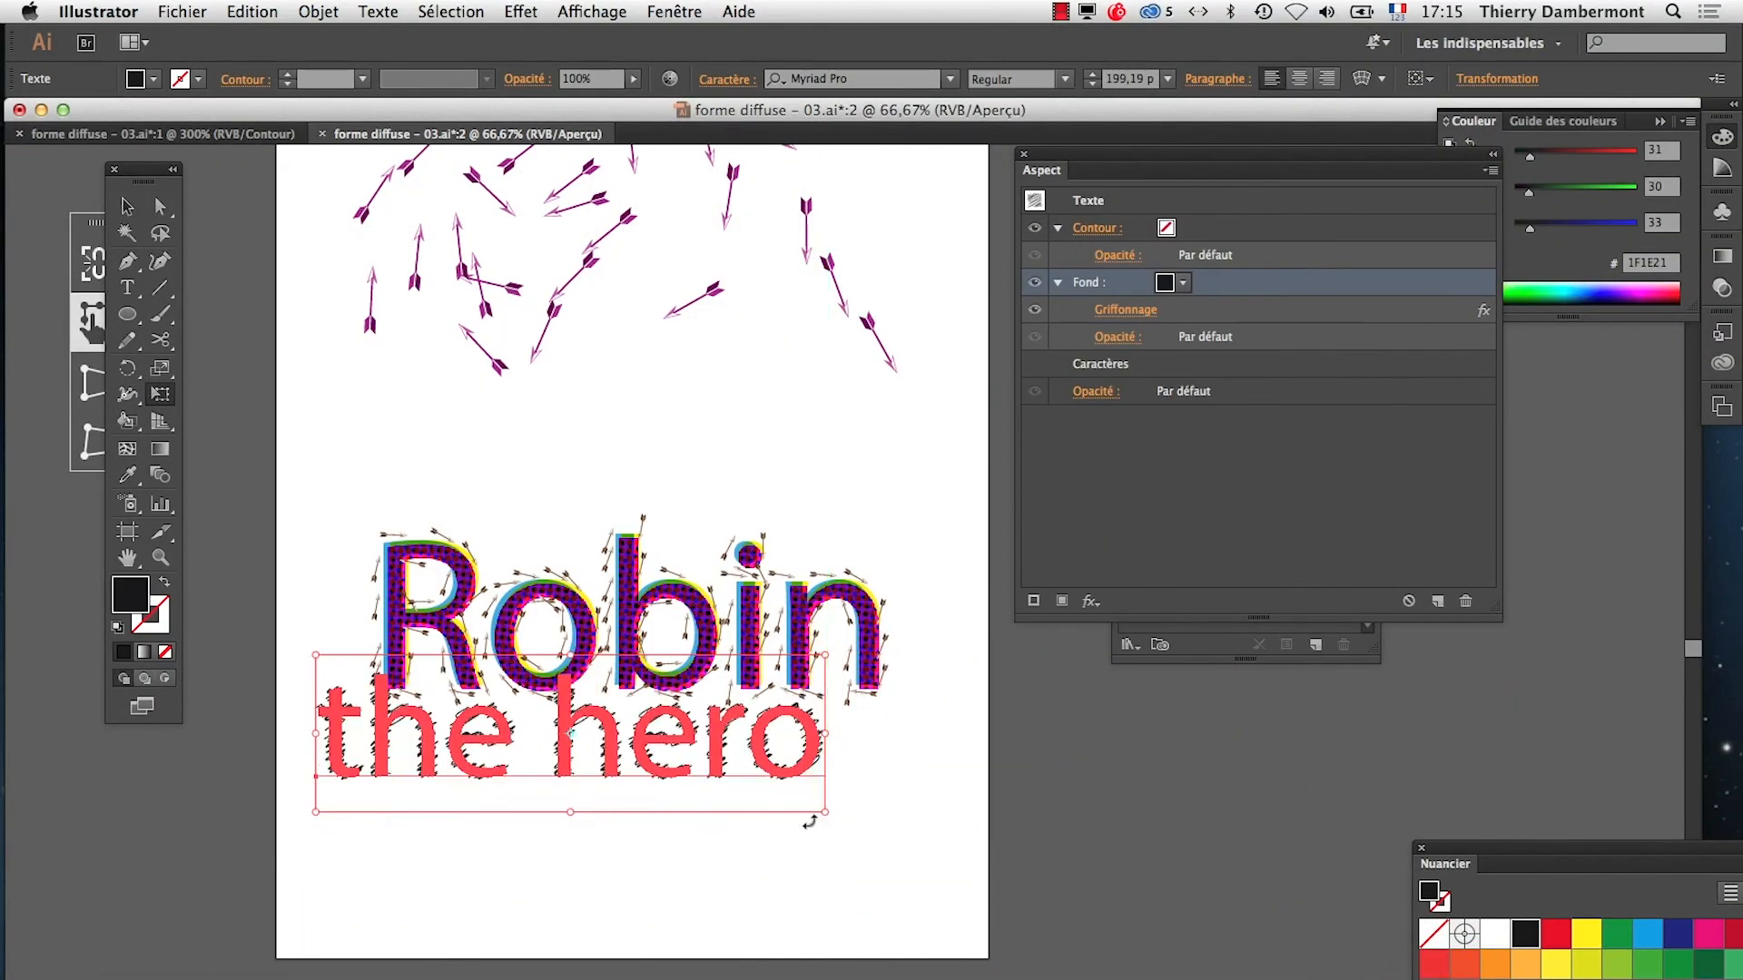
left_click_drag(660, 774, 726, 836)
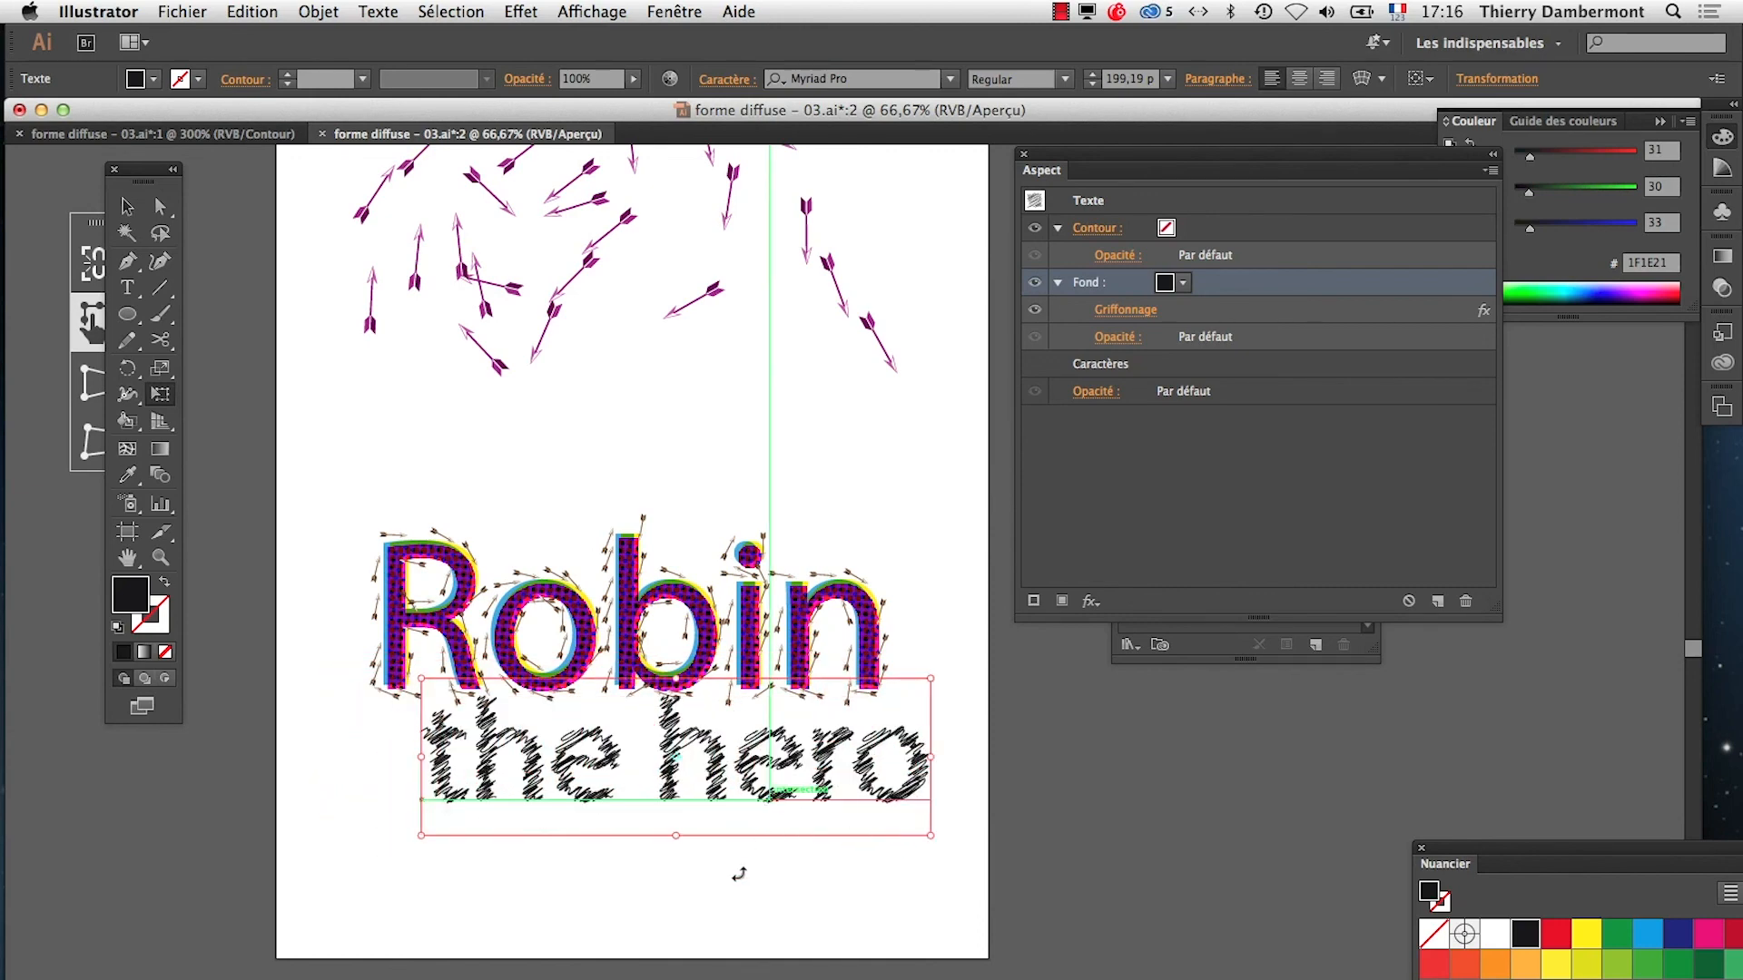
left_click(127, 210)
left_click_drag(717, 790, 673, 814)
left_click(677, 913)
Examine the Robin and "the hero" lettering up close at 150% with the panels temporarily hidden
left_click(650, 906, "super")
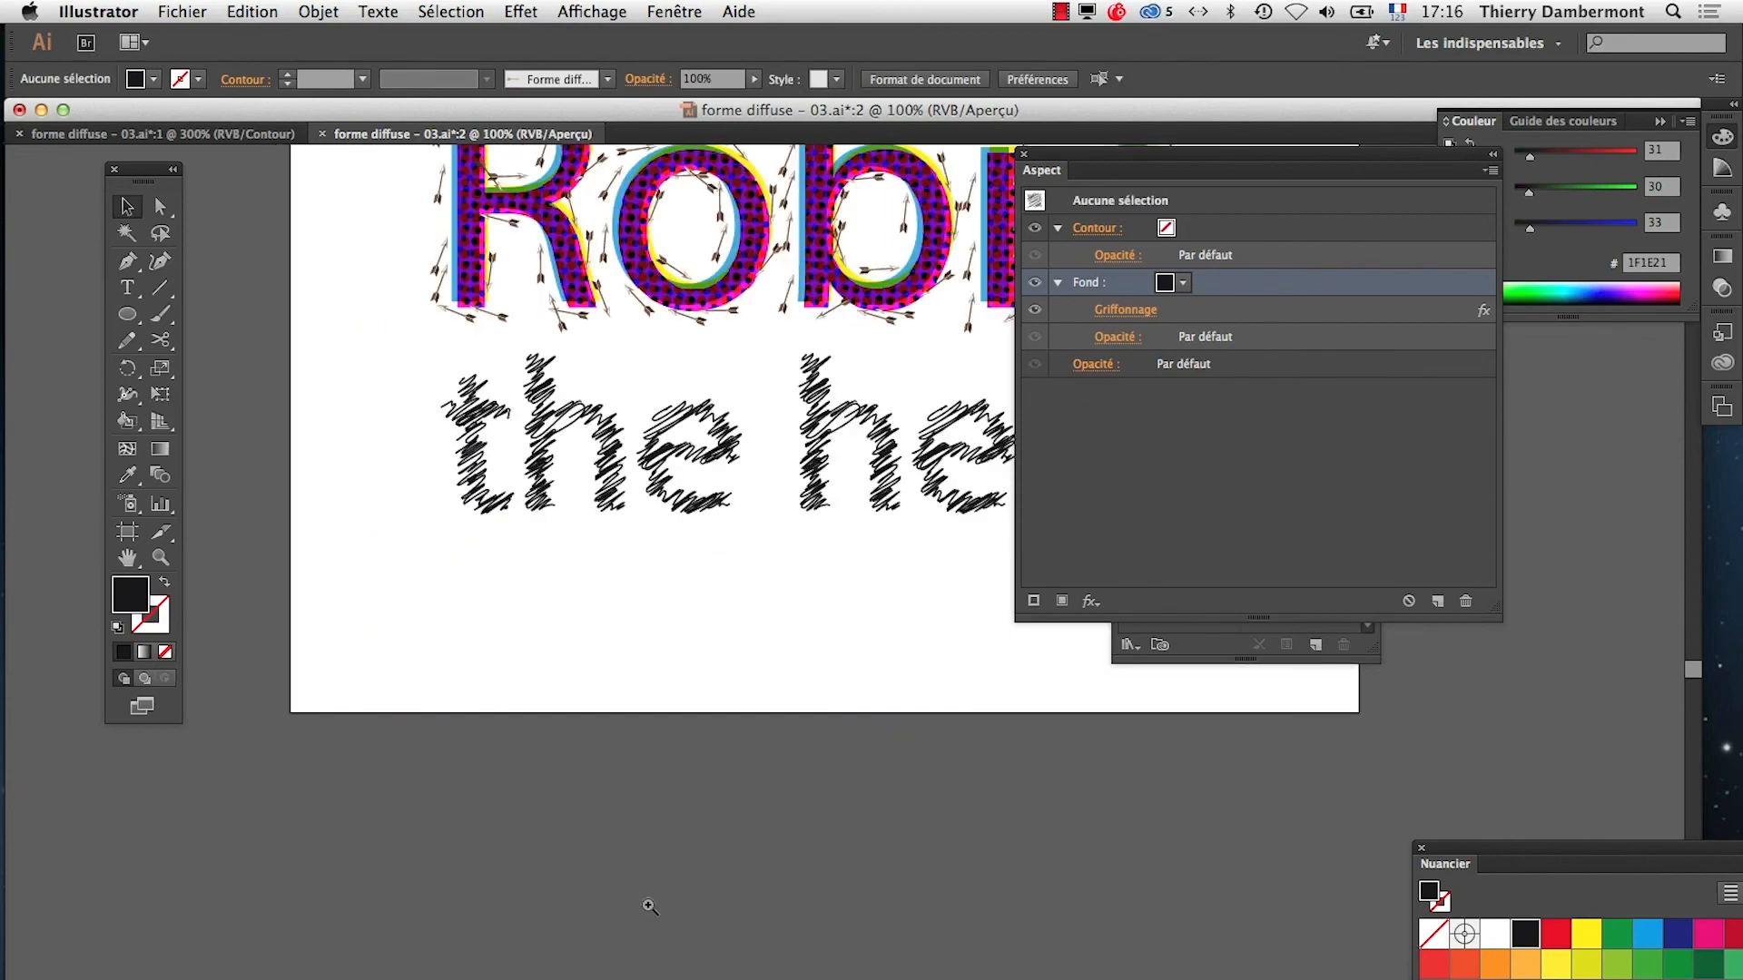
left_click(707, 806, "super")
scroll(815, 750, "down", 4)
key("Tab")
scroll(899, 672, "up", 6)
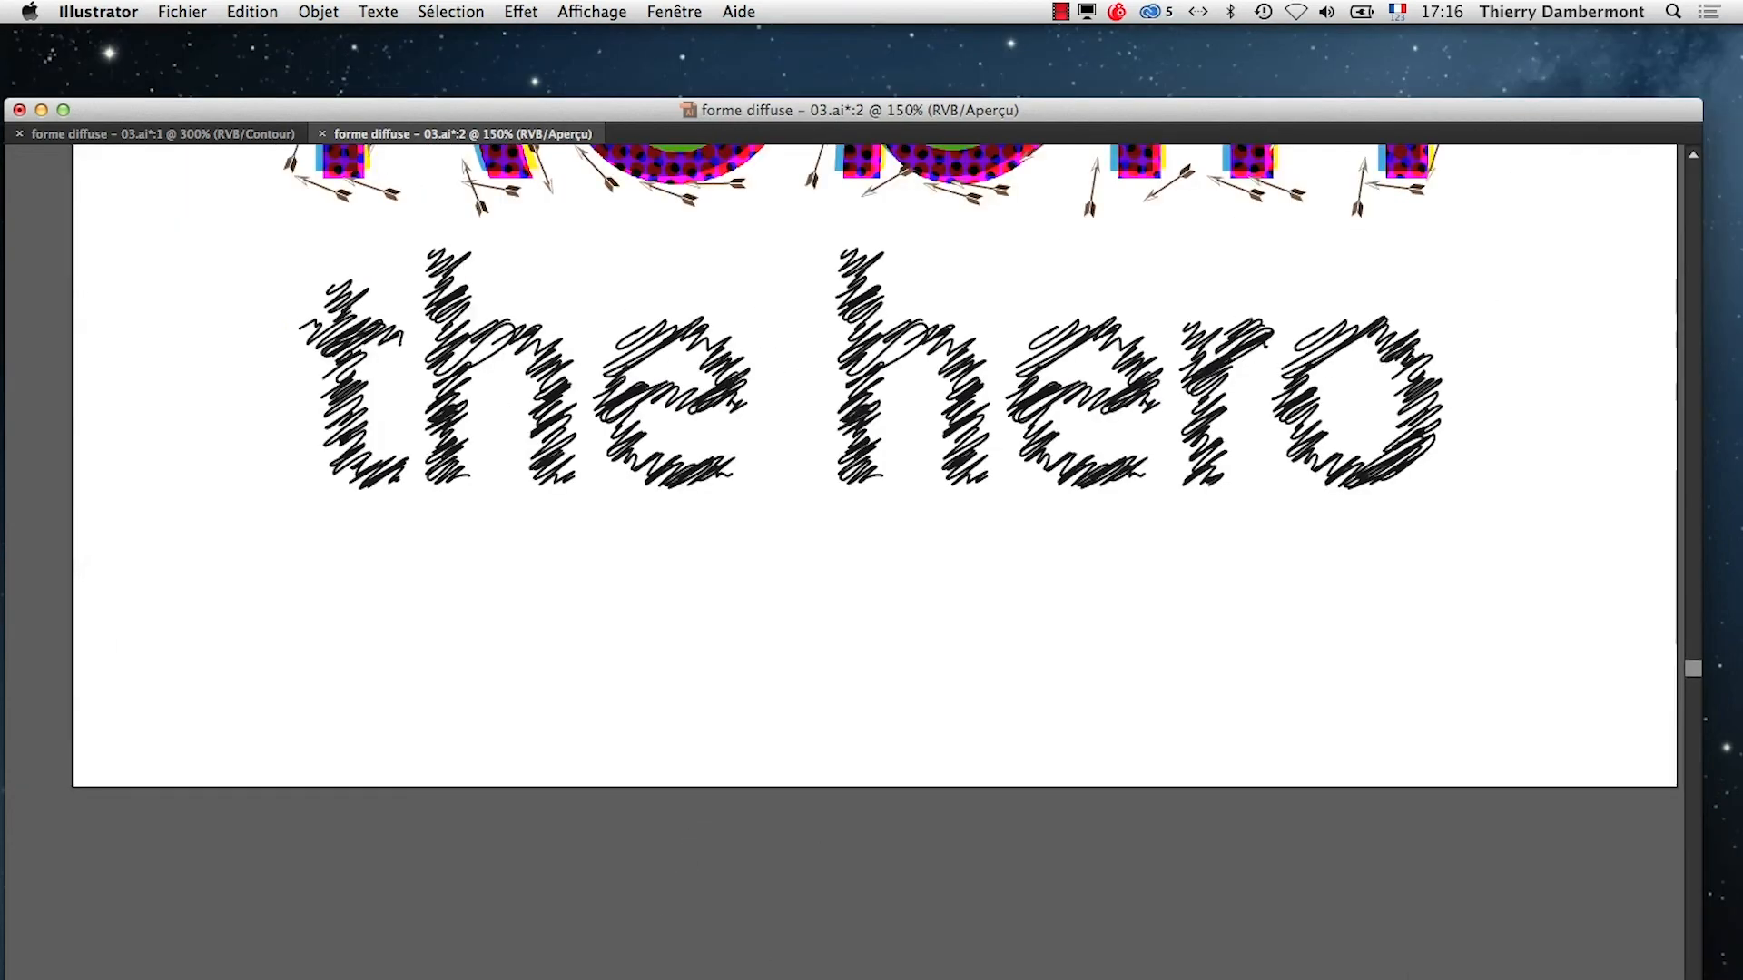
left_click_drag(944, 658, 942, 935)
scroll(918, 937, "up", 3)
scroll(918, 937, "right", 2)
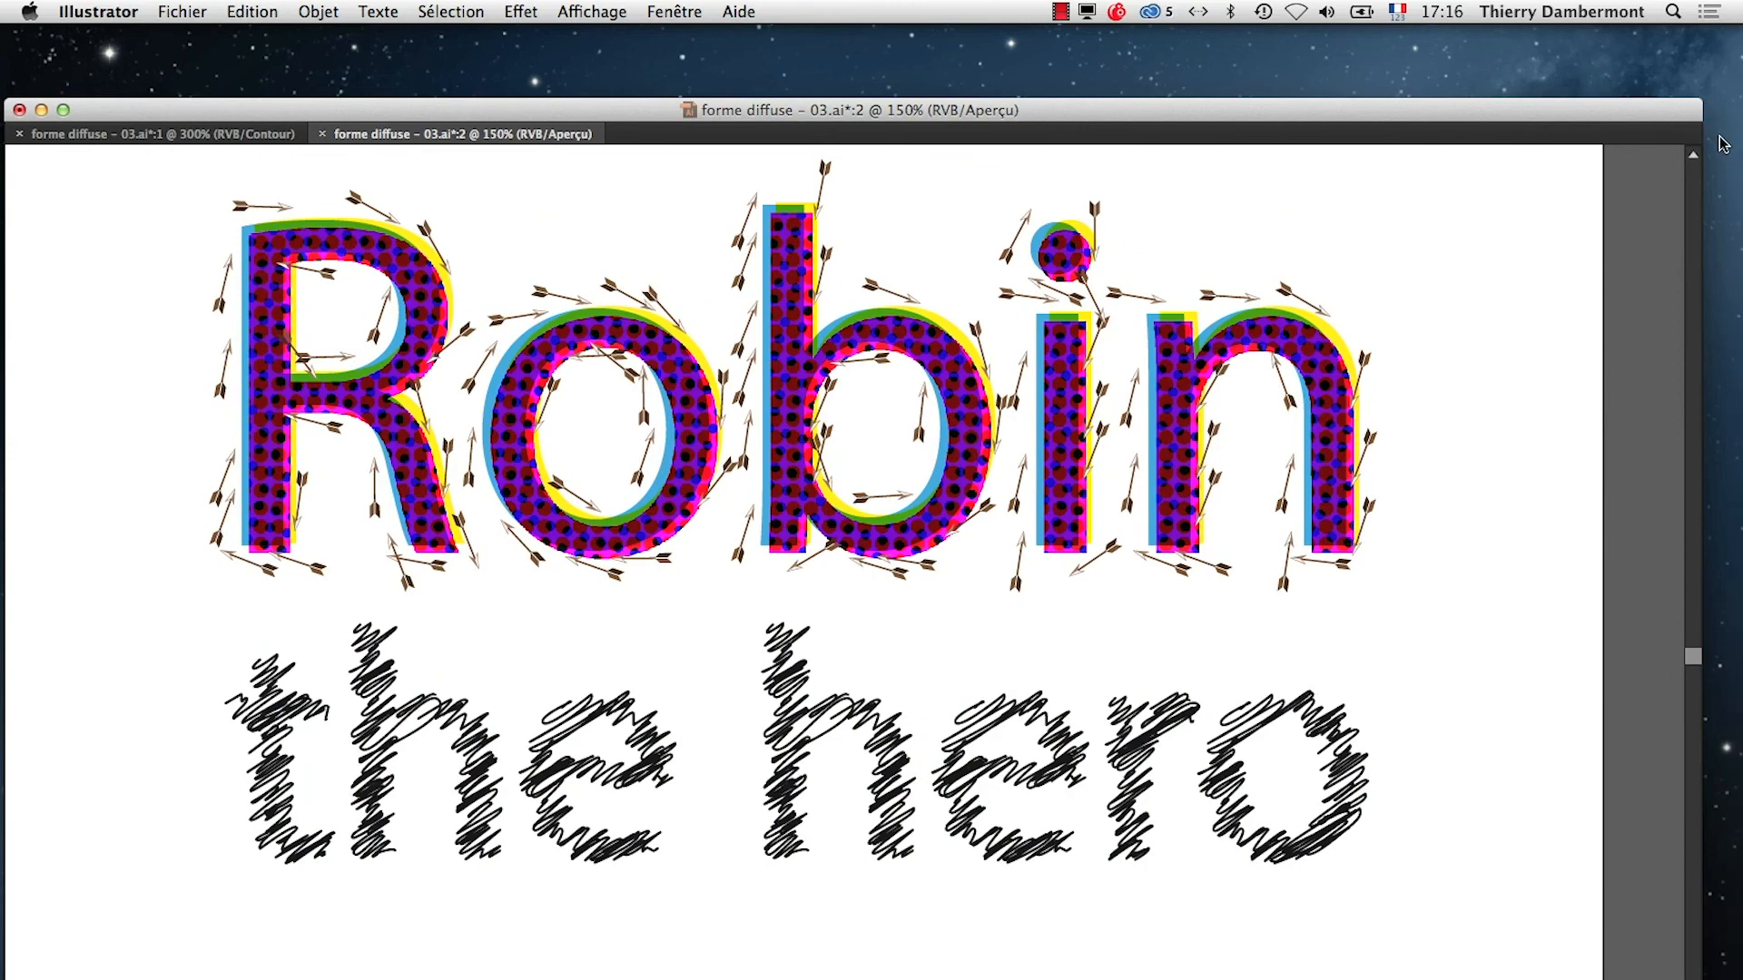
left_click_drag(1615, 210, 1607, 254)
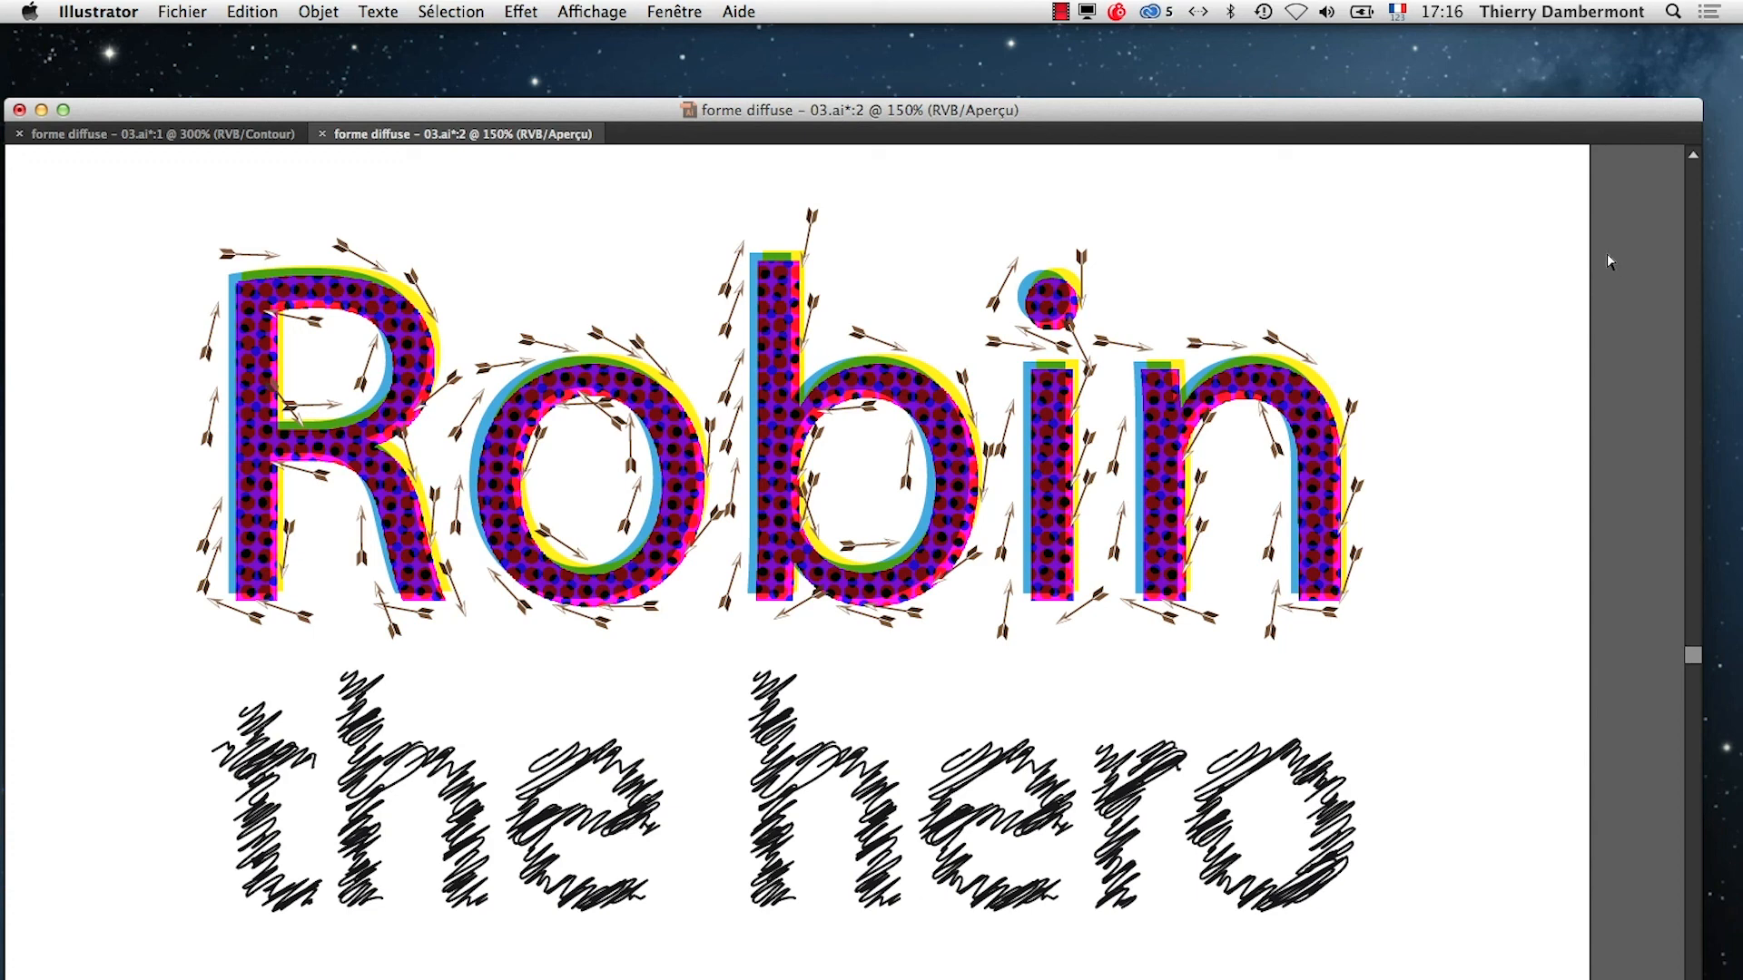
key("Tab")
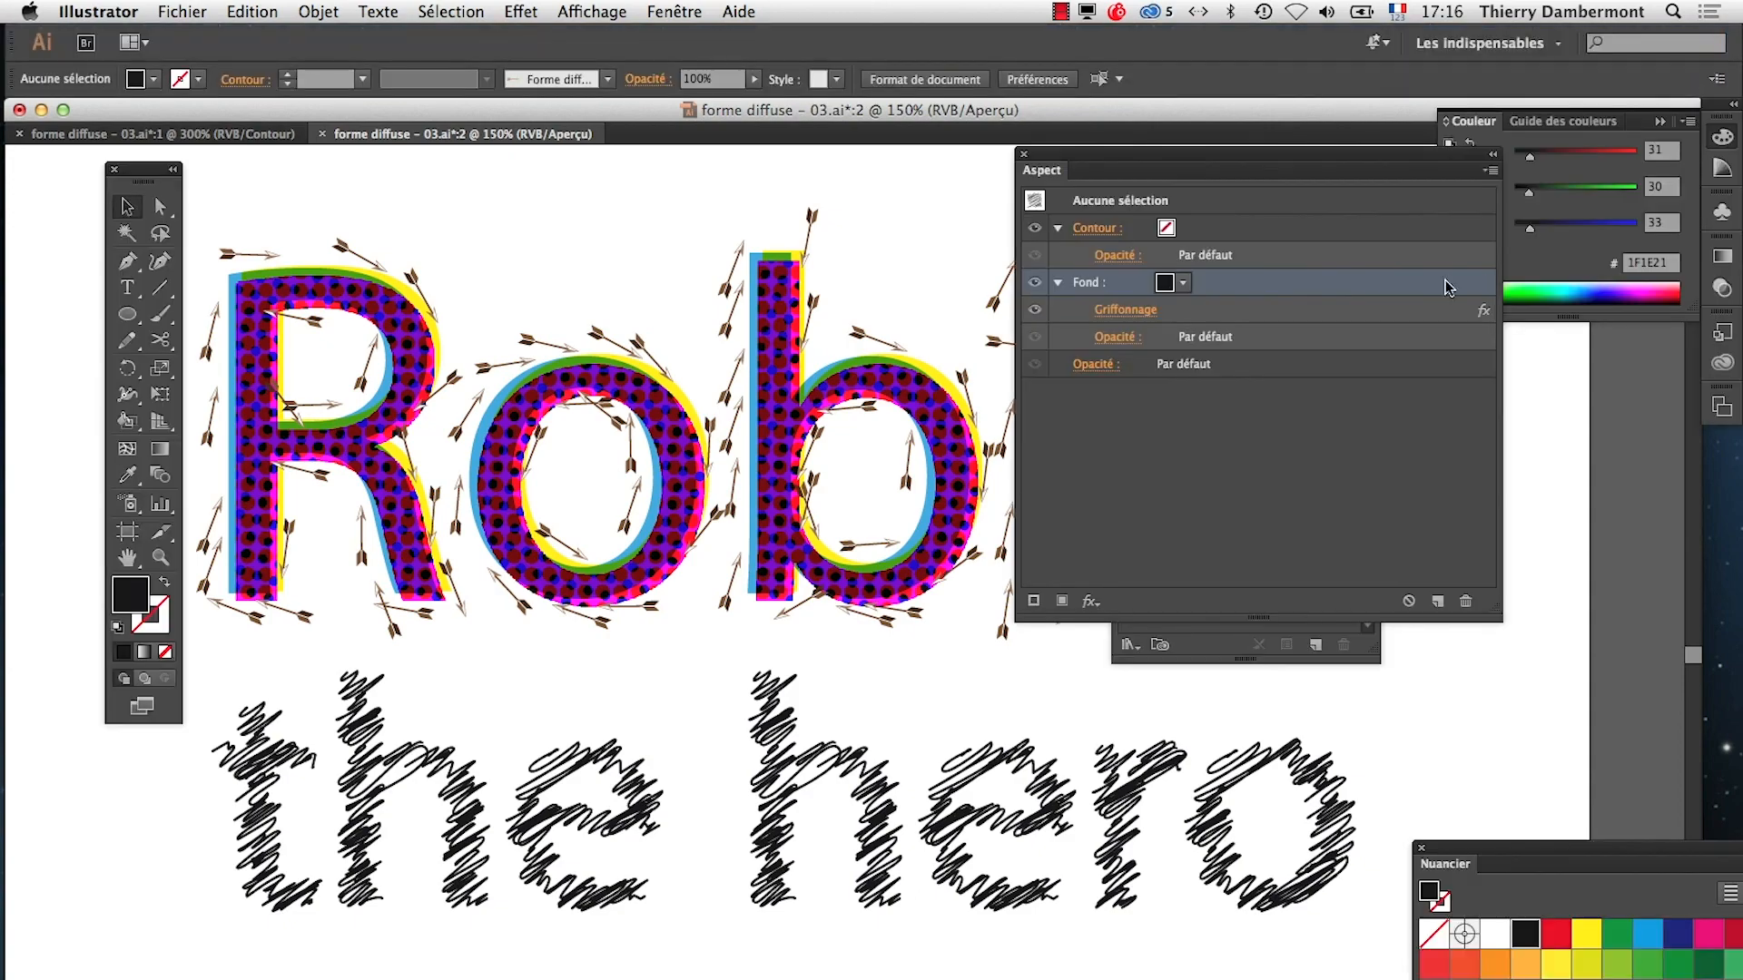
Save the document as a new Illustrator file named "forme diffuse - 04.ai" in the AI-jour10 folder
left_click(194, 17)
left_click(290, 198)
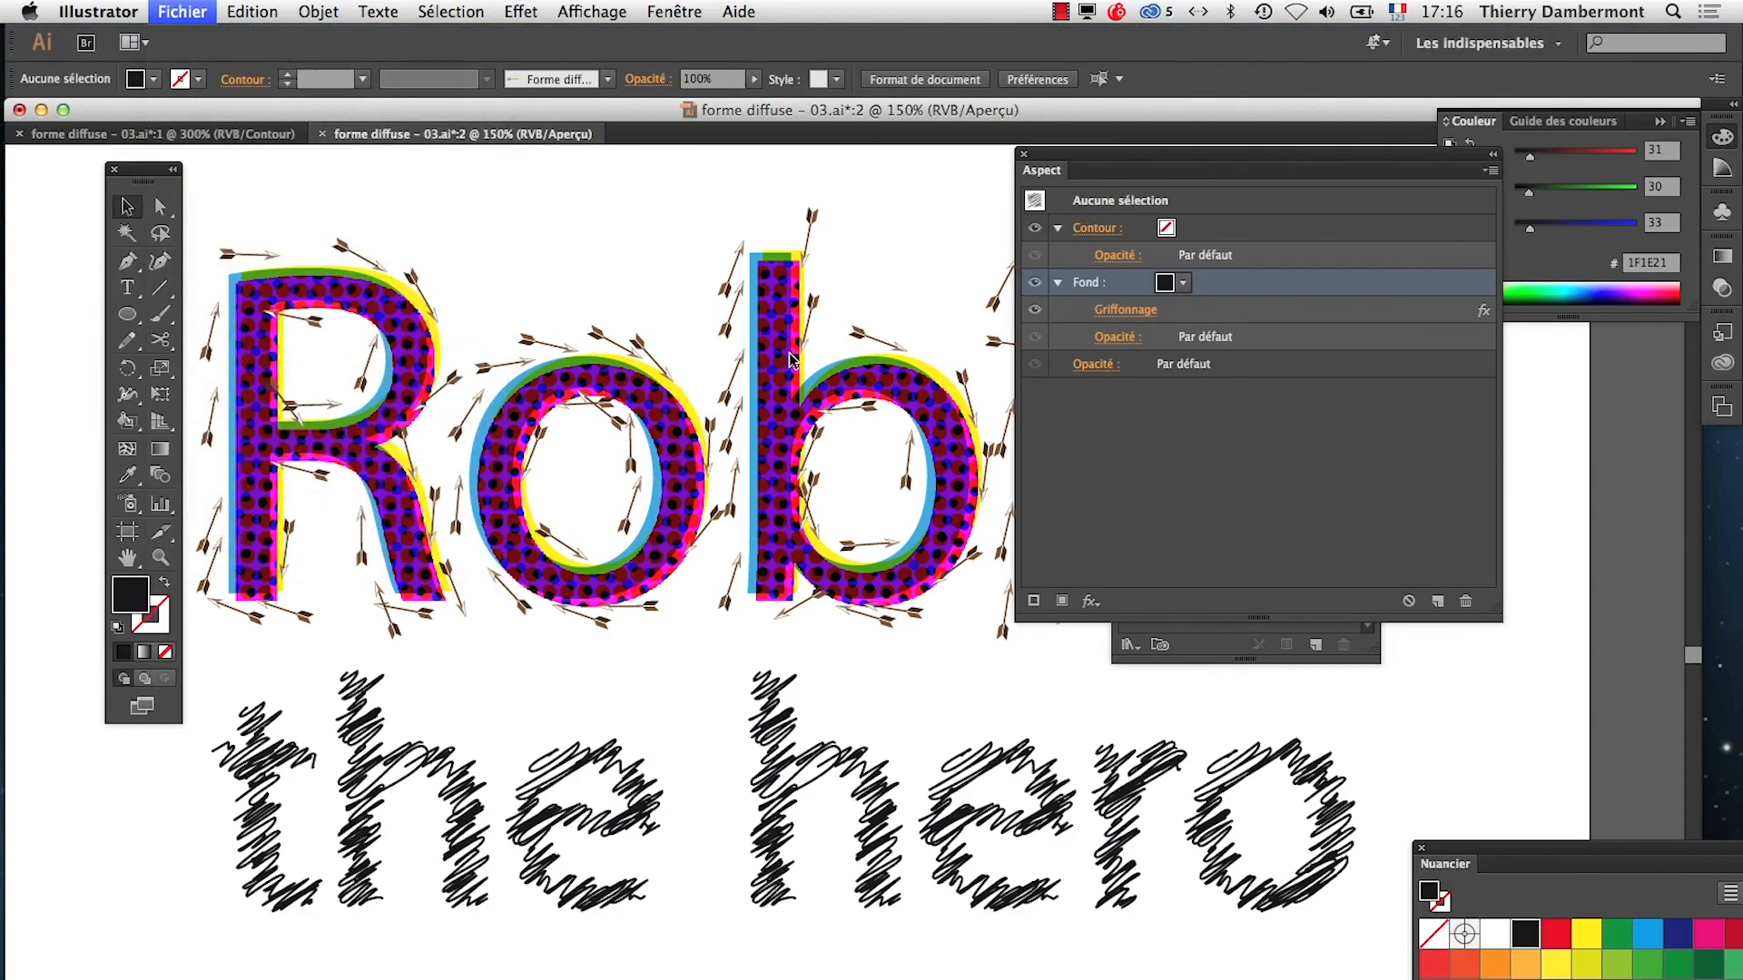
left_click(905, 182)
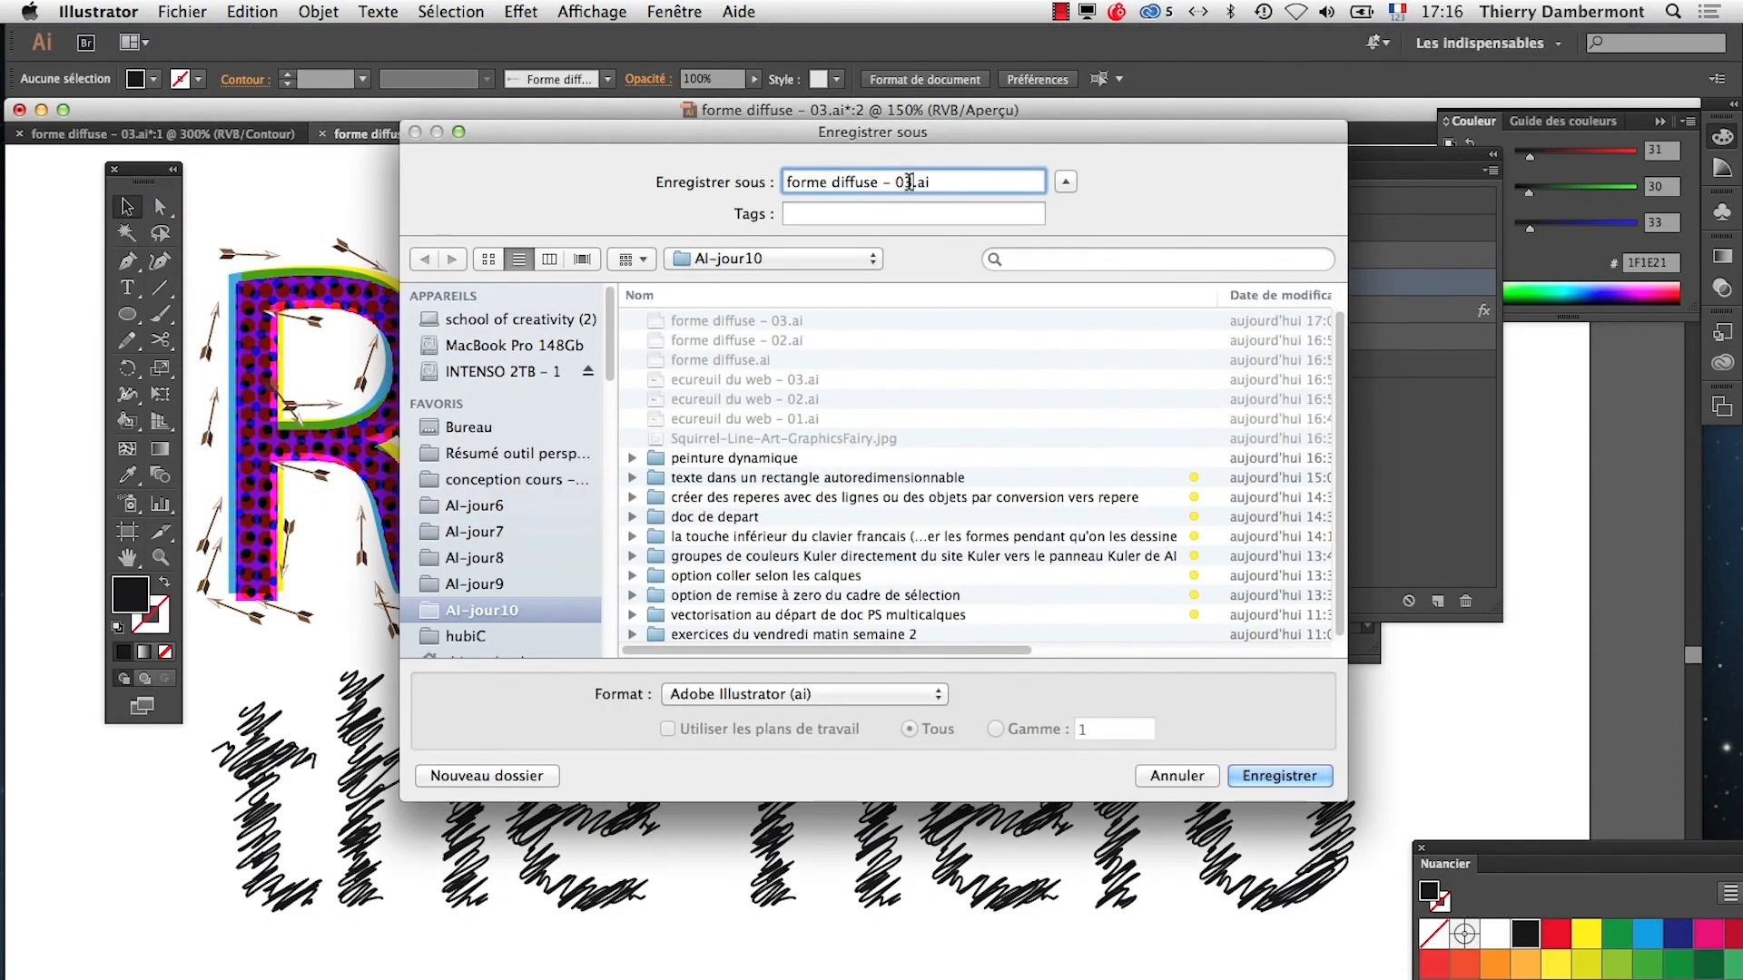
key("Delete")
type("4")
left_click(1278, 776)
left_click(1282, 847)
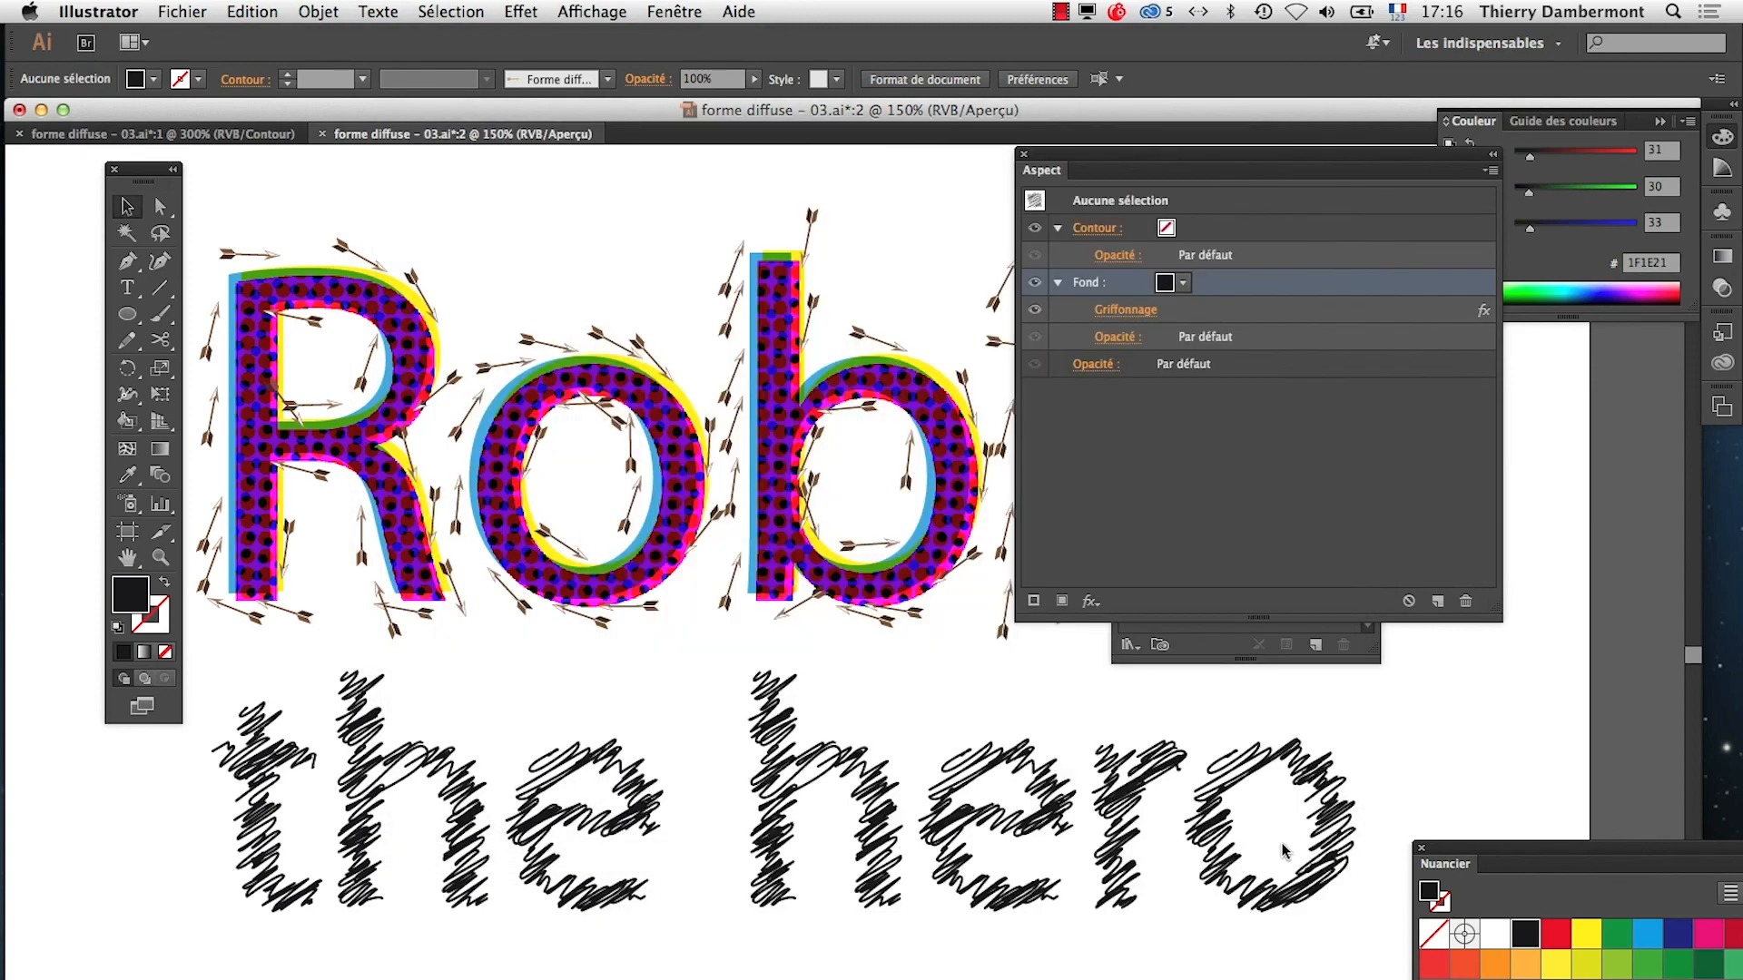